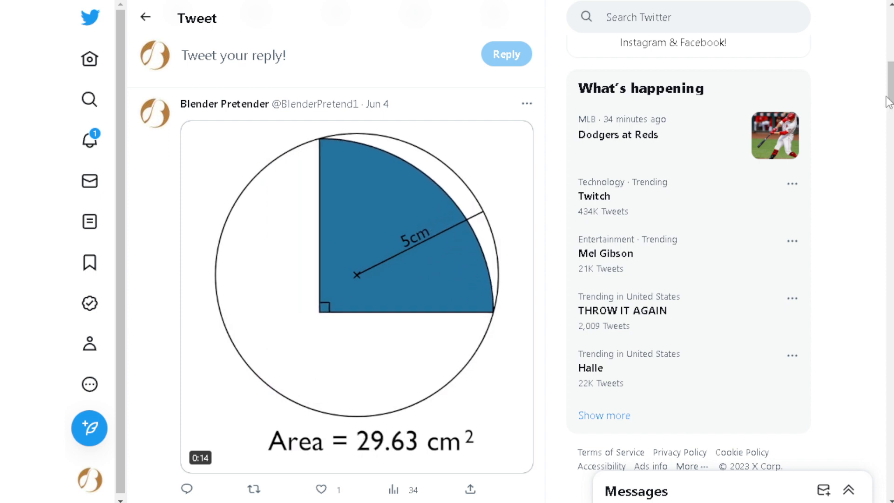
# - Examine the circle and quarter-circle area problem in the original tweet and the animated reply that varies the blue area
pyautogui.scroll(8, 889, 91)
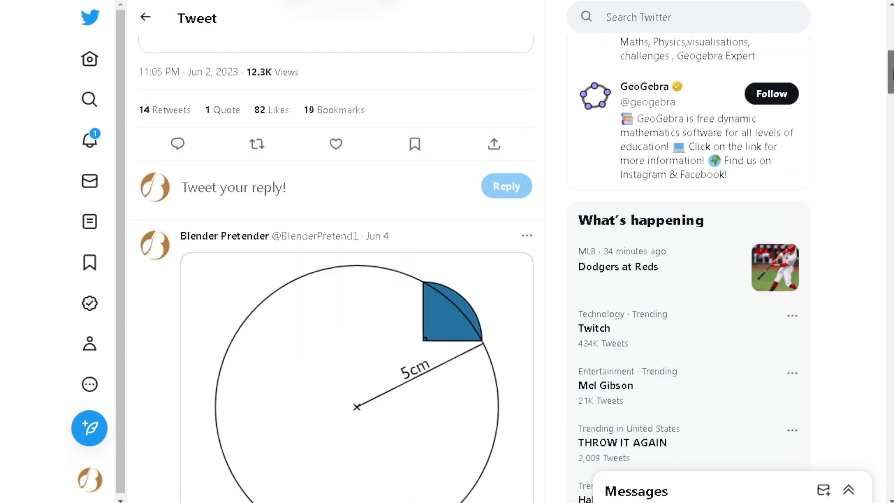
pyautogui.scroll(5, 532, 207)
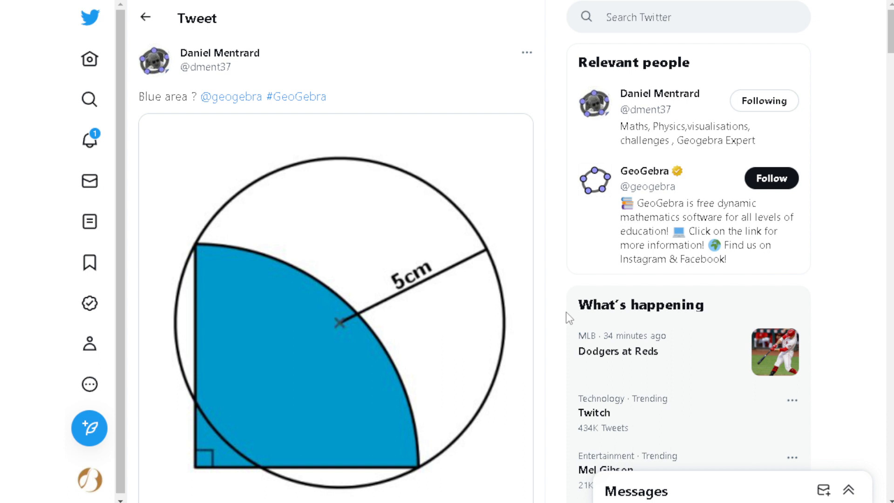
pyautogui.scroll(-2, 448, 332)
pyautogui.scroll(2, 447, 332)
pyautogui.moveTo(891, 35); pyautogui.dragTo(891, 33)
pyautogui.moveTo(893, 27); pyautogui.dragTo(893, 42)
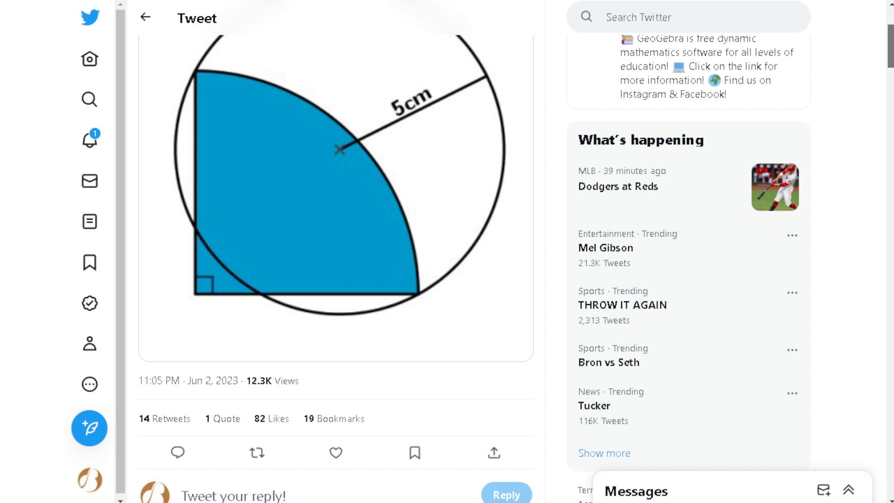
pyautogui.moveTo(891, 46); pyautogui.dragTo(891, 77)
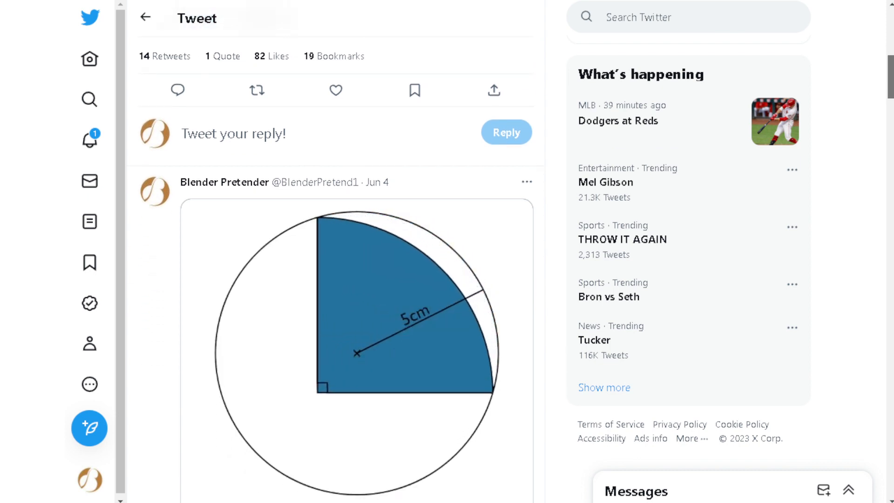
pyautogui.moveTo(891, 76); pyautogui.dragTo(891, 84)
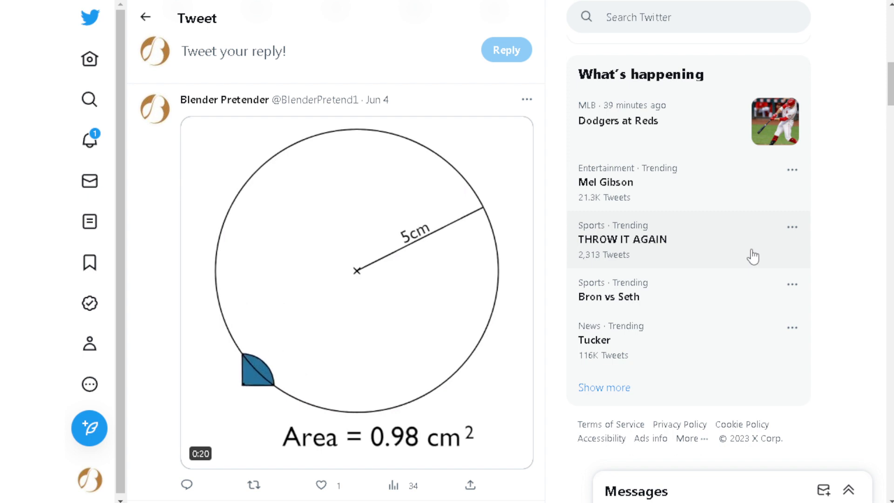
pyautogui.moveTo(891, 88); pyautogui.dragTo(891, 38)
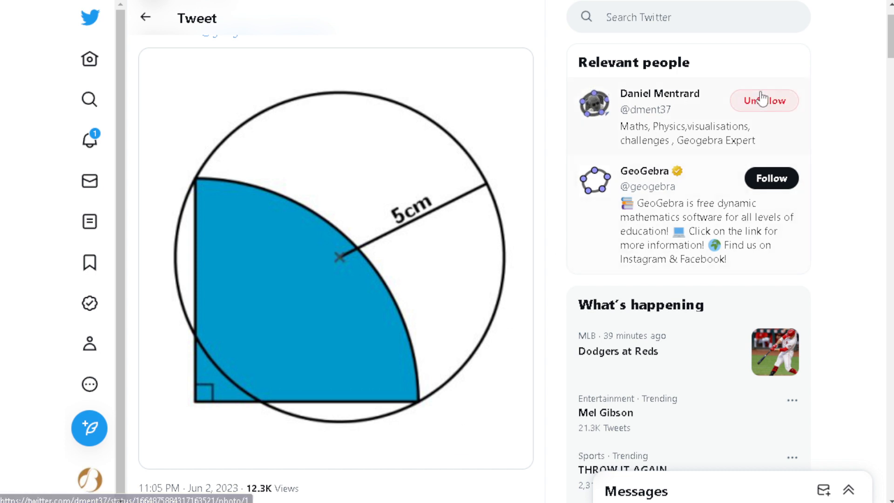
pyautogui.scroll(-7, 335, 251)
pyautogui.scroll(-5, 335, 251)
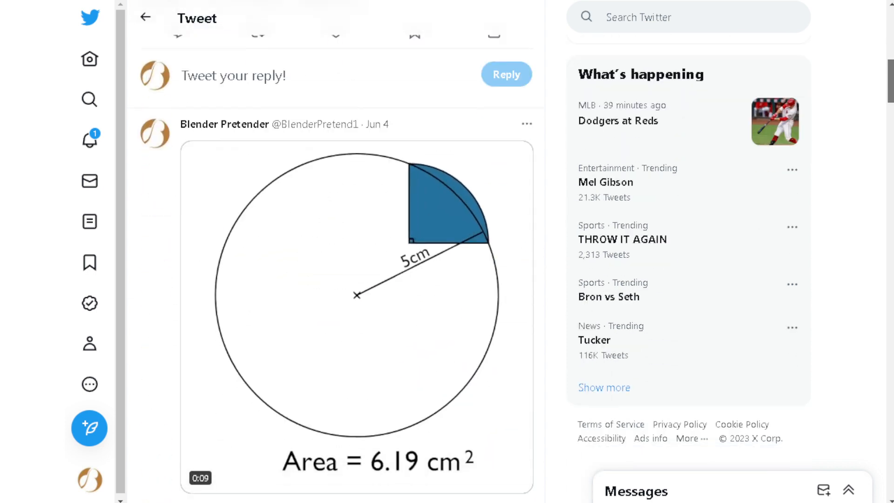
pyautogui.scroll(1, 335, 251)
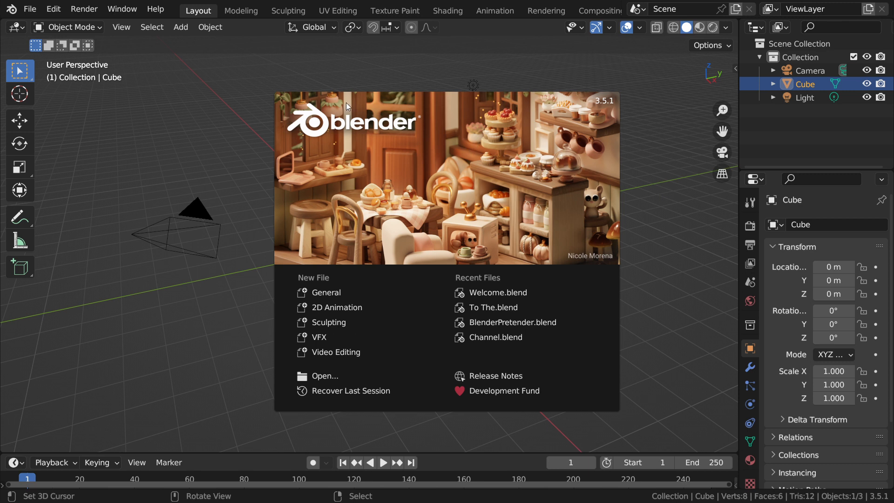
# - Switch to Blender, dismiss the splash screen, and start the Shortcut VUr key display with its dock set to Left
pyautogui.click(287, 110)
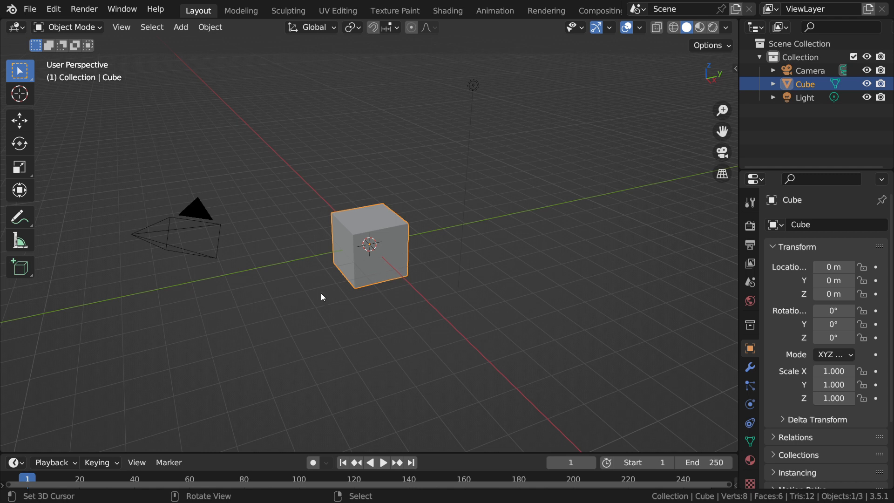
pyautogui.click(213, 233)
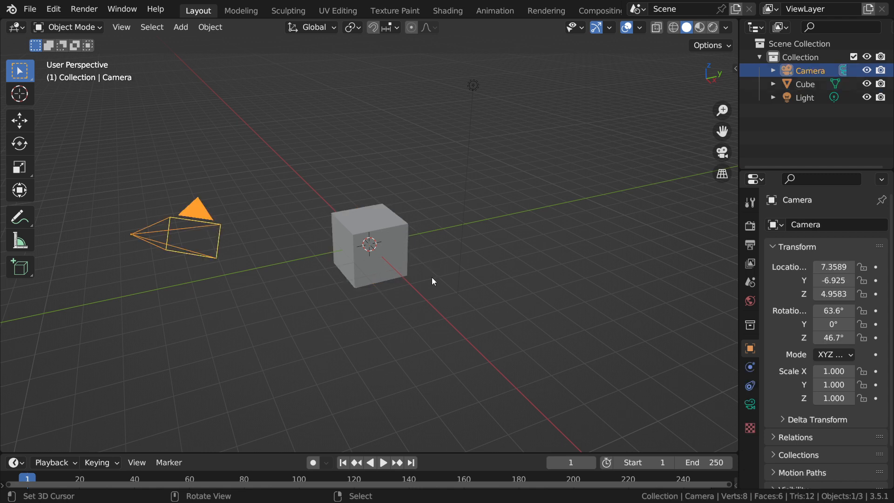
pyautogui.press('n')
pyautogui.click(730, 235)
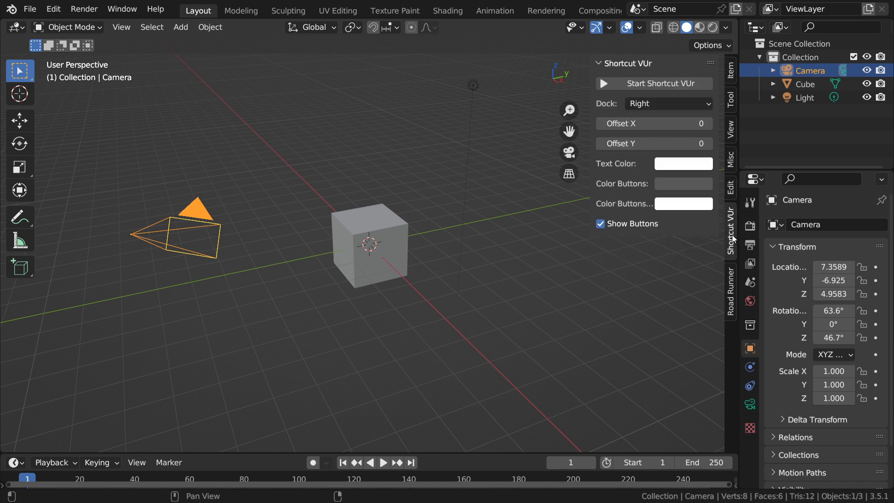
pyautogui.click(632, 88)
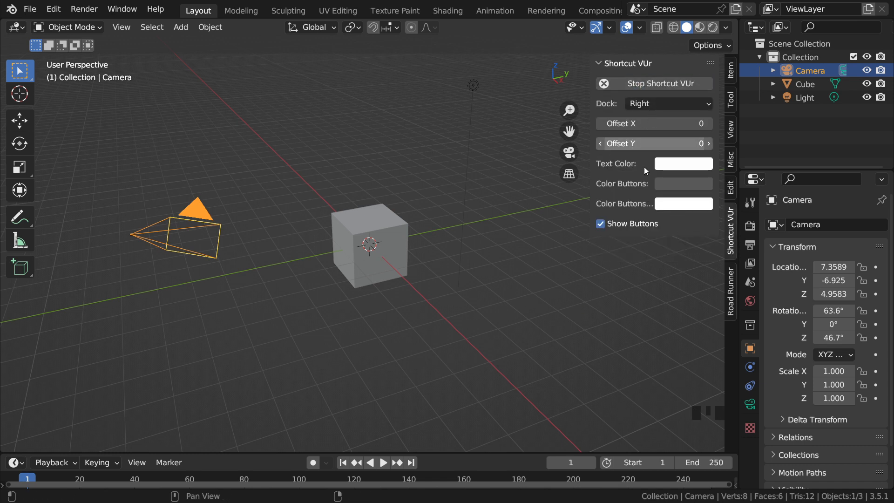
pyautogui.click(668, 104)
pyautogui.click(667, 122)
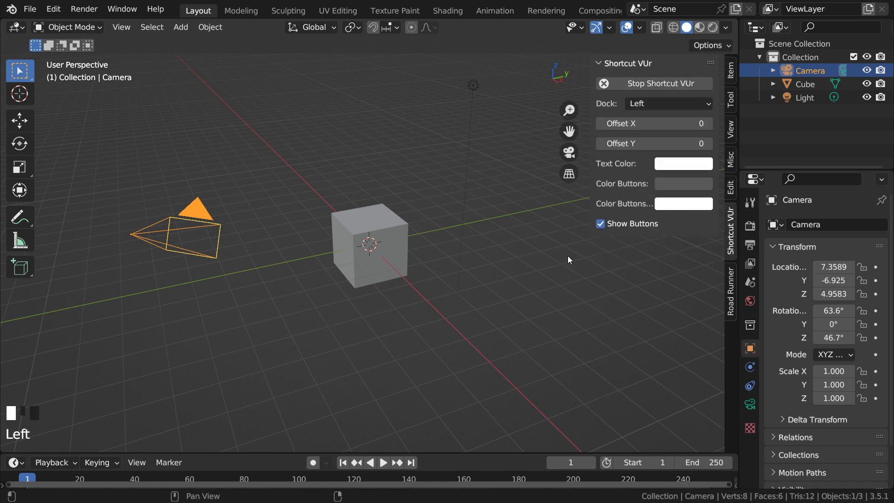
# - Set the Shortcut VUr display's Offset X to 90 and Offset Y to 675, and hide the sidebar
pyautogui.moveTo(636, 124); pyautogui.dragTo(671, 123)
pyautogui.moveTo(628, 144); pyautogui.dragTo(623, 145)
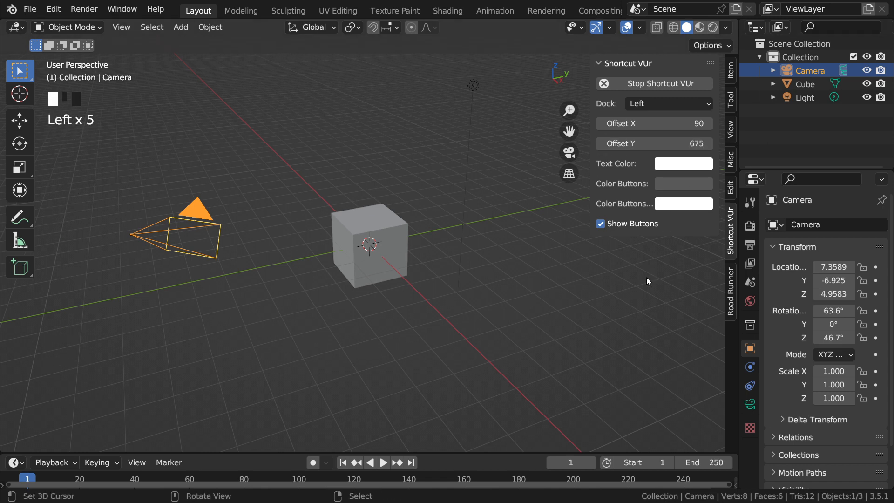
pyautogui.press('n')
# - Clear the camera's location, rotation and scale so it sits at the world origin
pyautogui.rightClick(189, 233)
pyautogui.press('Escape')
pyautogui.press('Escape')
pyautogui.press('Escape')
pyautogui.press('Escape')
pyautogui.press('Escape')
pyautogui.press('Escape')
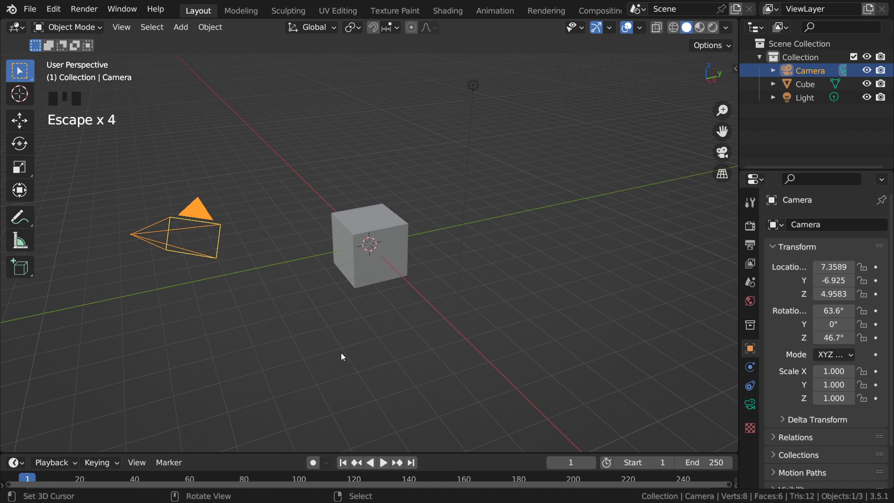
pyautogui.hotkey('alt', 'g')
pyautogui.hotkey('alt', 'r')
pyautogui.hotkey('alt', 's')
# - Delete the light and the default cube from the scene
pyautogui.keyDown('ctrl'); pyautogui.moveTo(419, 343); pyautogui.dragTo(469, 273, button='middle'); pyautogui.keyUp('ctrl')
pyautogui.rightClick(475, 174)
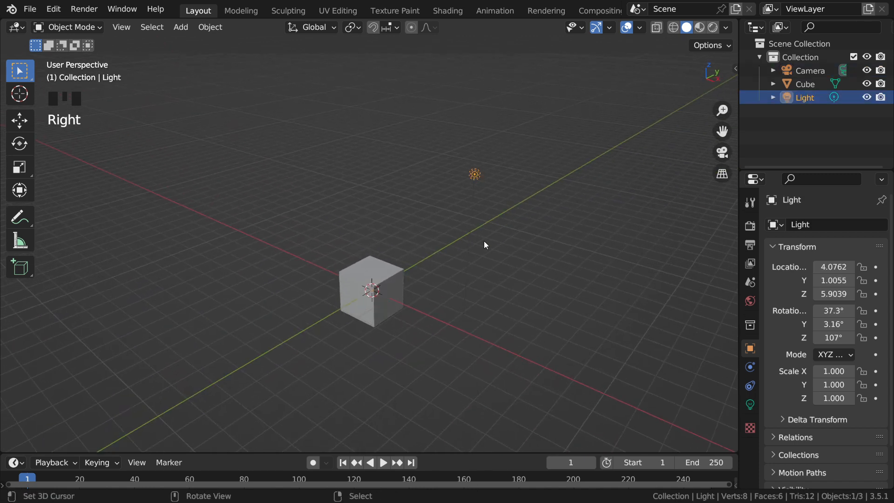
pyautogui.press('x')
pyautogui.click(479, 302)
pyautogui.rightClick(414, 314)
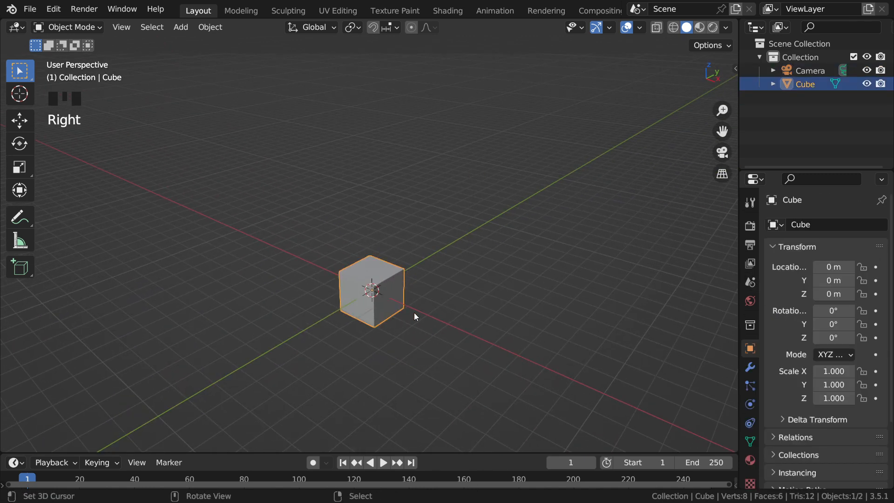
pyautogui.moveTo(399, 352); pyautogui.dragTo(432, 355, button='middle')
pyautogui.press('x')
pyautogui.click(397, 326)
# - Move the camera 10 m up along the global Z axis
pyautogui.rightClick(381, 303)
pyautogui.press('g')
pyautogui.press('z')
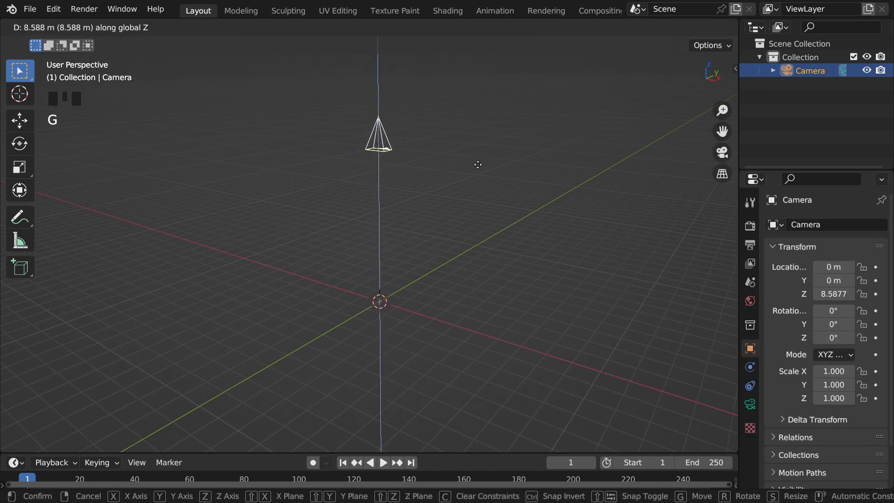
pyautogui.press('1')
pyautogui.press('0')
pyautogui.press('Return')
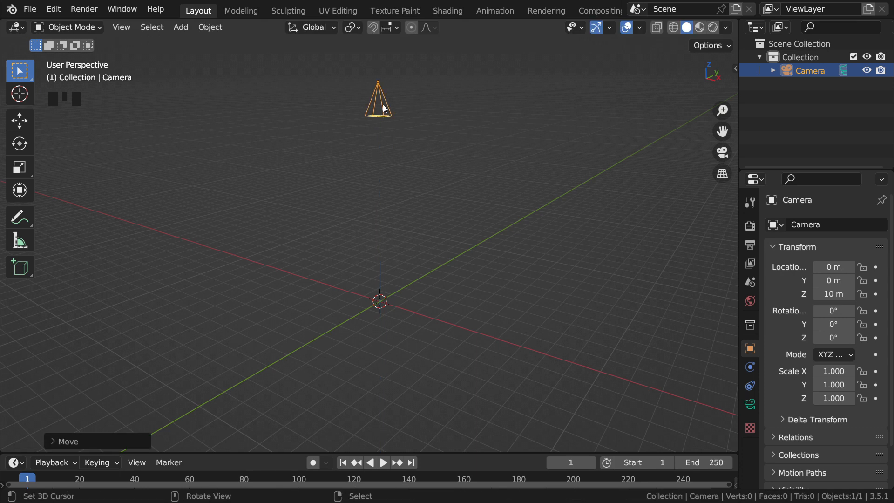
# - Change the camera's lens type to Orthographic and set its orthographic scale to 10
pyautogui.rightClick(411, 207)
pyautogui.keyDown('shift'); pyautogui.moveTo(411, 208); pyautogui.dragTo(387, 280, button='middle'); pyautogui.keyUp('shift')
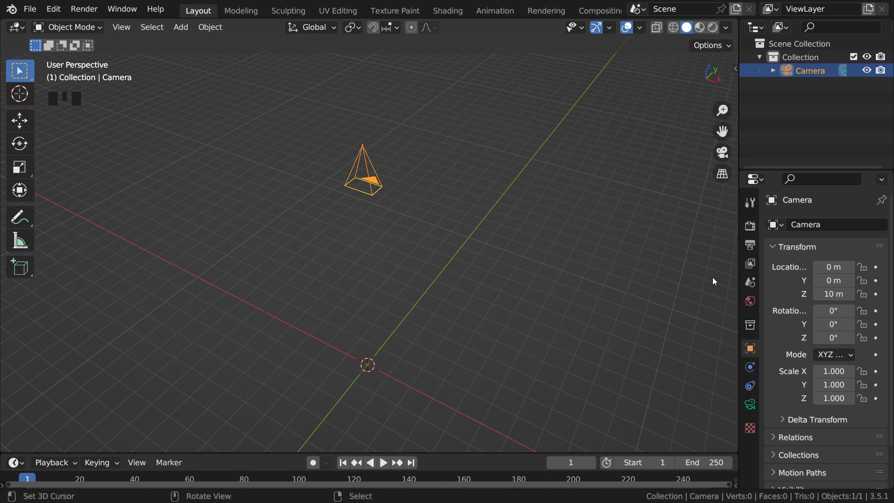
pyautogui.click(749, 404)
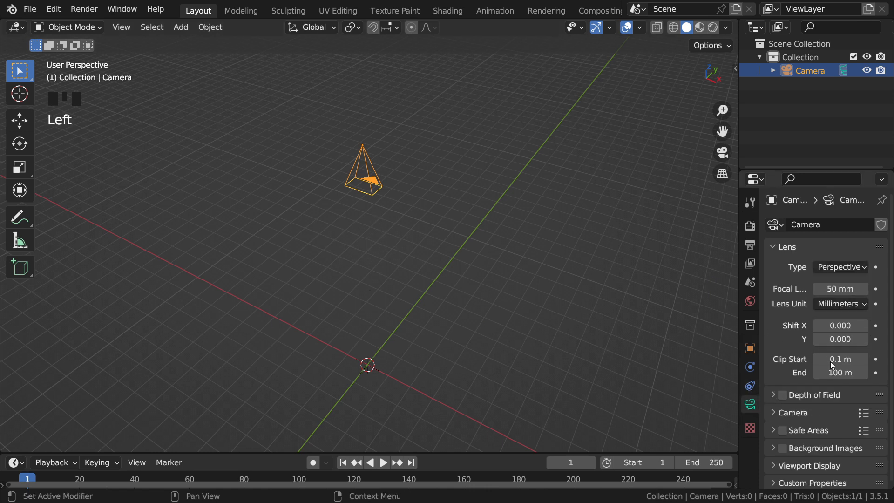
pyautogui.moveTo(847, 269); pyautogui.dragTo(822, 298)
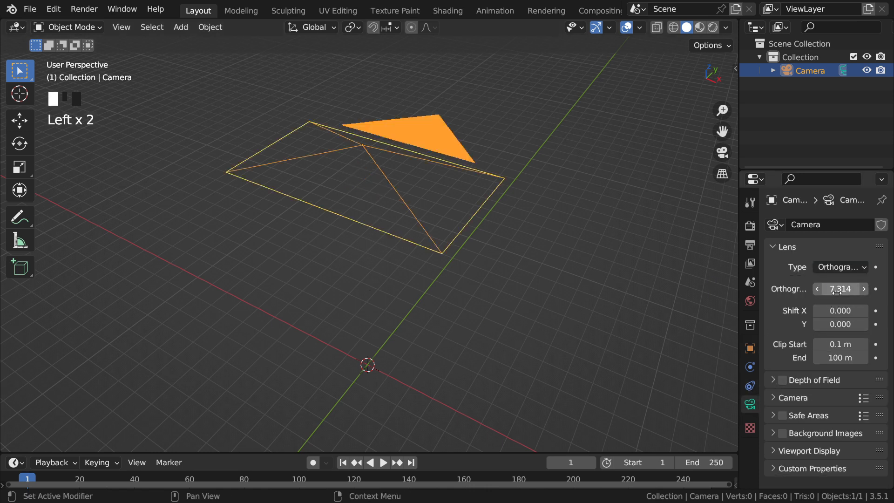
pyautogui.click(834, 289)
pyautogui.write('10')
pyautogui.press('Return')
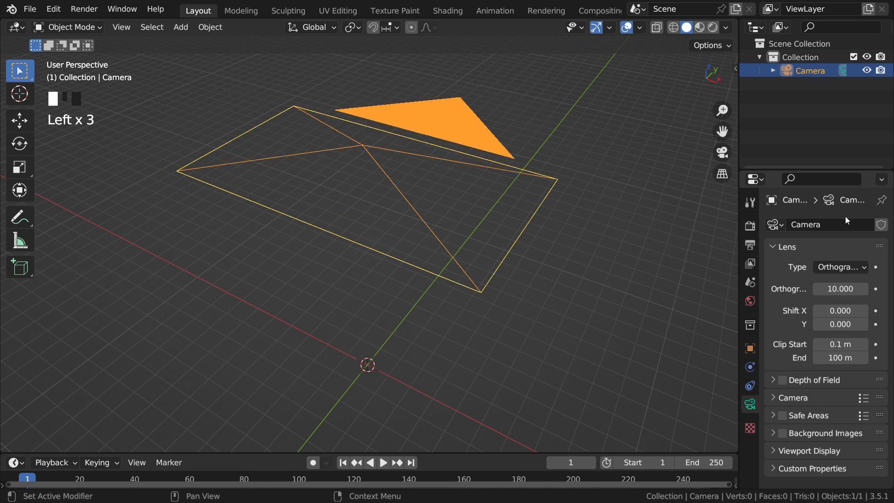
# - Start an Images as Planes import and browse to the MathProblems folder inside the BlenderPretender bookmark
pyautogui.keyDown('ctrl'); pyautogui.moveTo(393, 279); pyautogui.dragTo(402, 317, button='middle'); pyautogui.keyUp('ctrl')
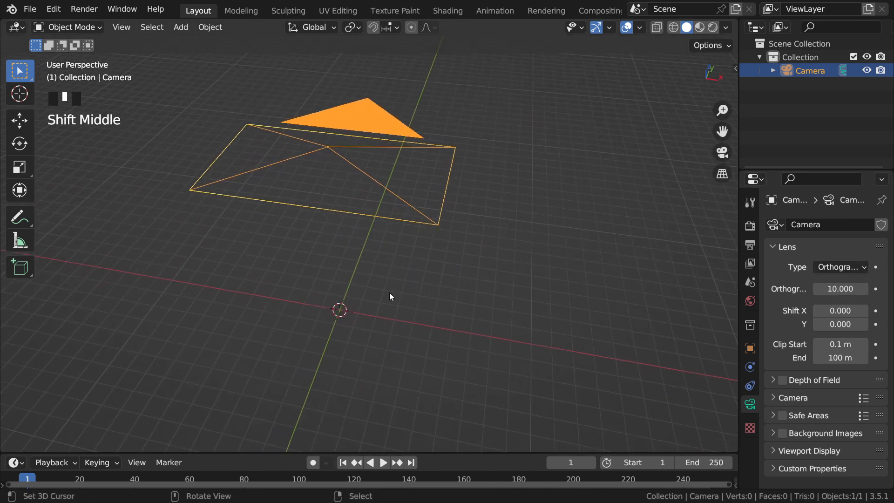
pyautogui.keyDown('shift'); pyautogui.moveTo(365, 281); pyautogui.dragTo(375, 301, button='middle'); pyautogui.keyUp('shift')
pyautogui.hotkey('shift', 'a')
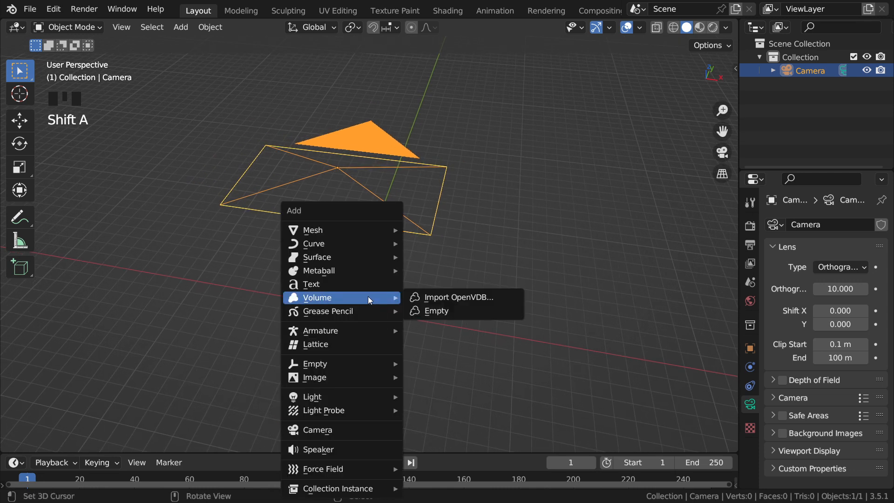
pyautogui.moveTo(333, 392)
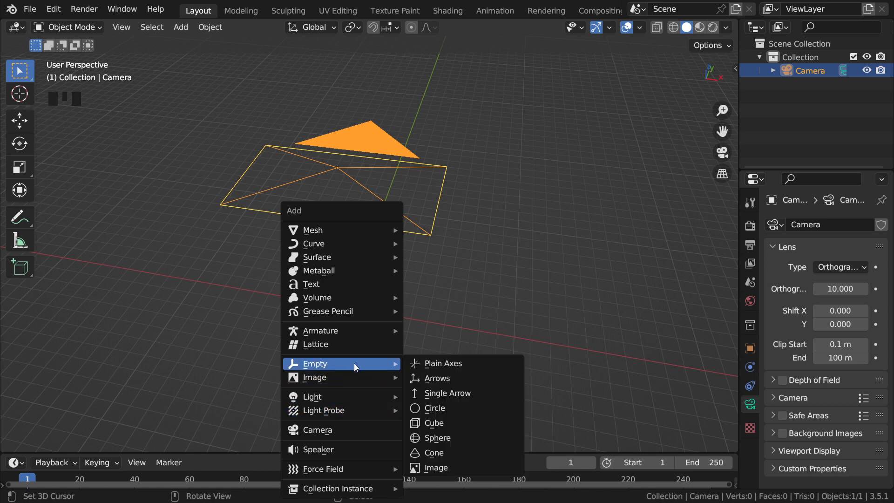
pyautogui.moveTo(352, 377)
pyautogui.click(470, 404)
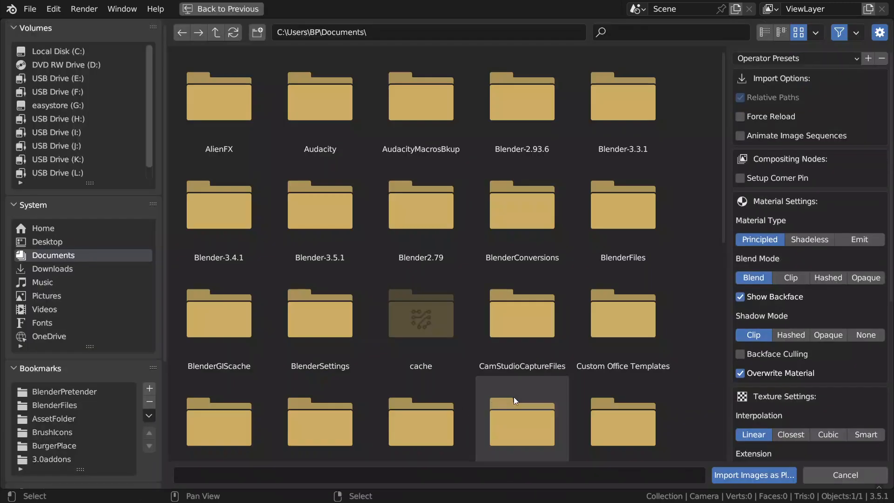
pyautogui.click(100, 392)
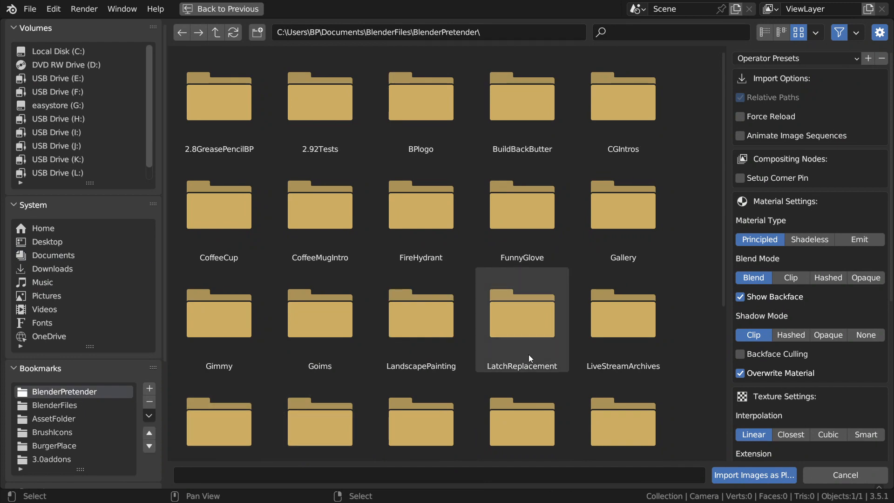
pyautogui.scroll(-3, 526, 363)
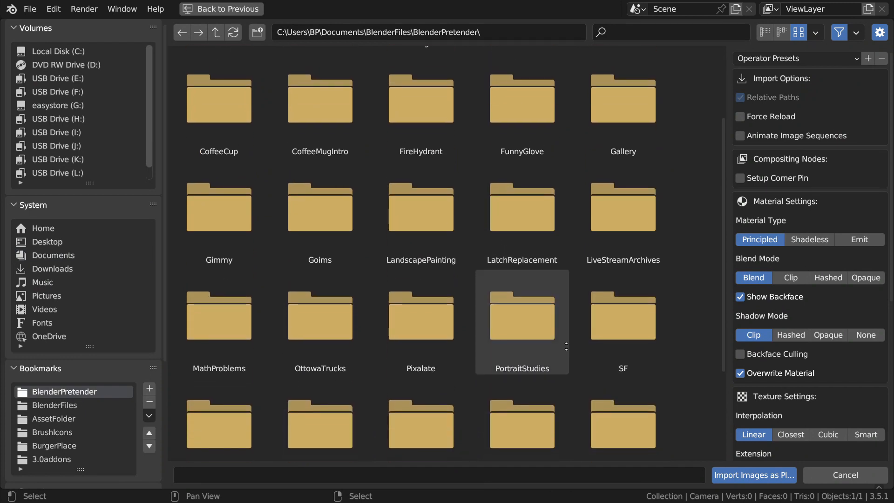
pyautogui.scroll(1, 564, 391)
pyautogui.moveTo(564, 391); pyautogui.dragTo(559, 415, button='middle')
pyautogui.moveTo(547, 352); pyautogui.dragTo(583, 228, button='middle')
pyautogui.doubleClick(213, 216)
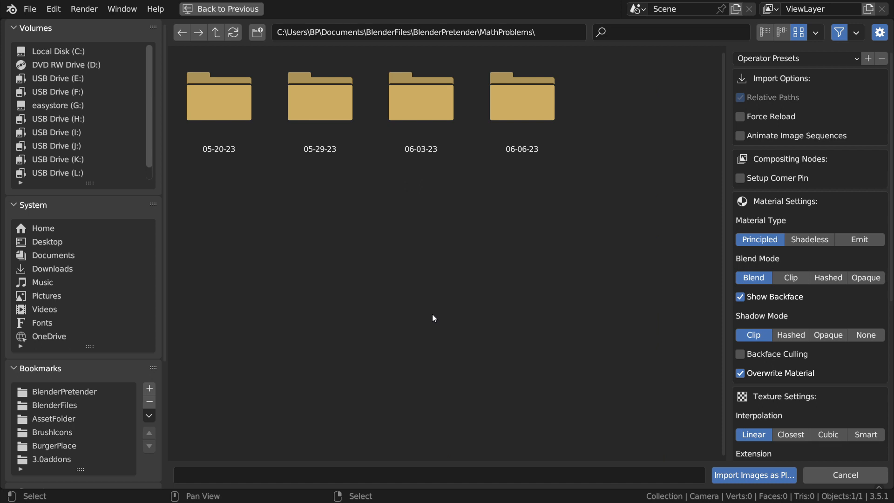
# - Import Capture.PNG from the 06-06-23 References folder as an image plane with a Shadeless material
pyautogui.click(808, 242)
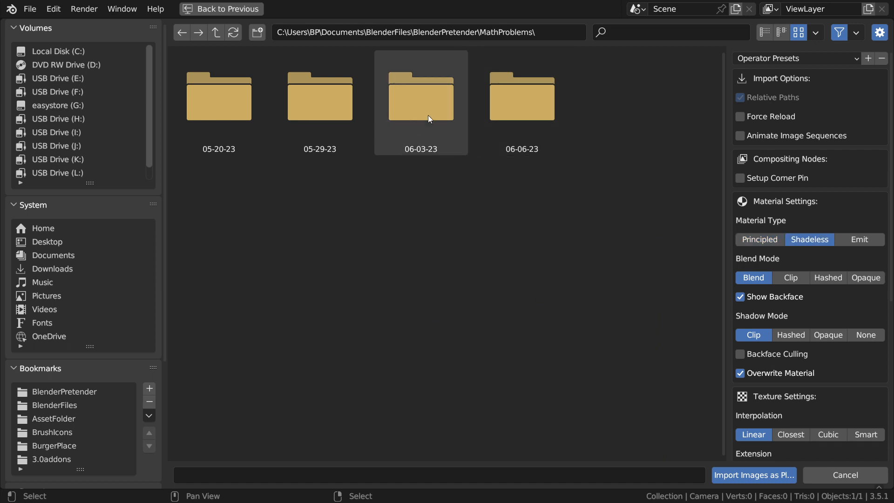
pyautogui.doubleClick(529, 112)
pyautogui.doubleClick(224, 94)
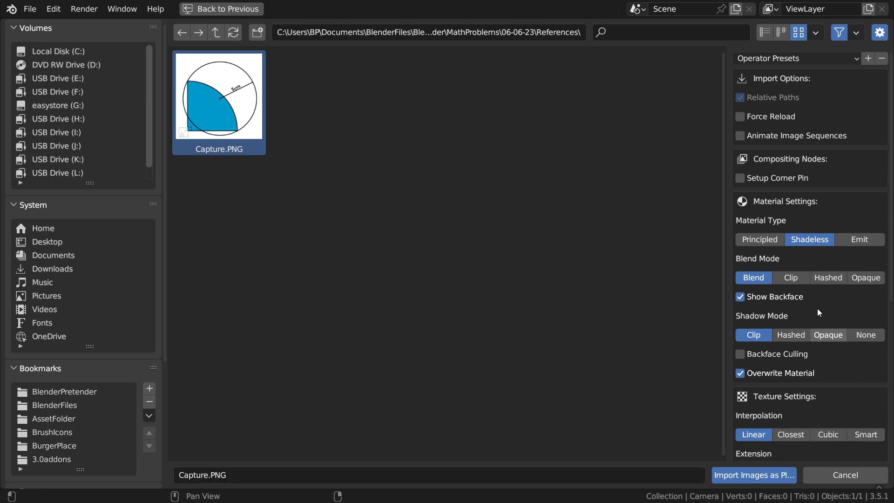
pyautogui.click(758, 477)
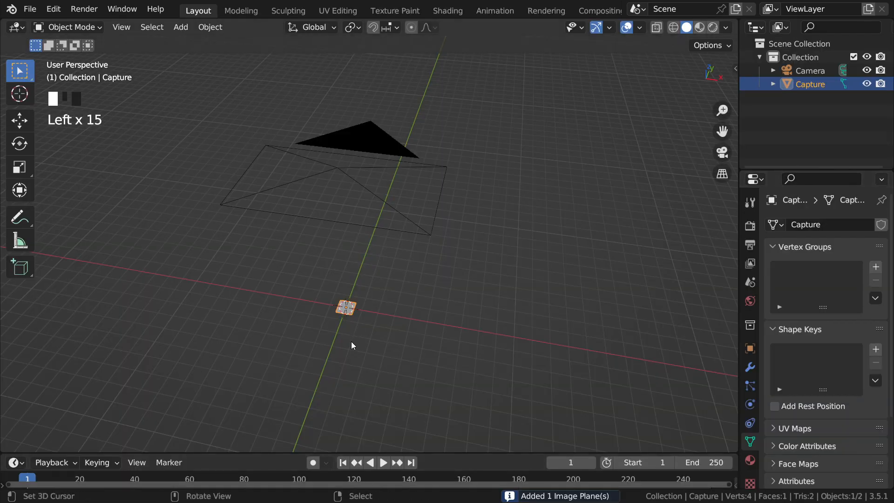
# - Switch the viewport to rendered shading and look through the camera at the imported reference image
pyautogui.press('z')
pyautogui.press('KP_0')
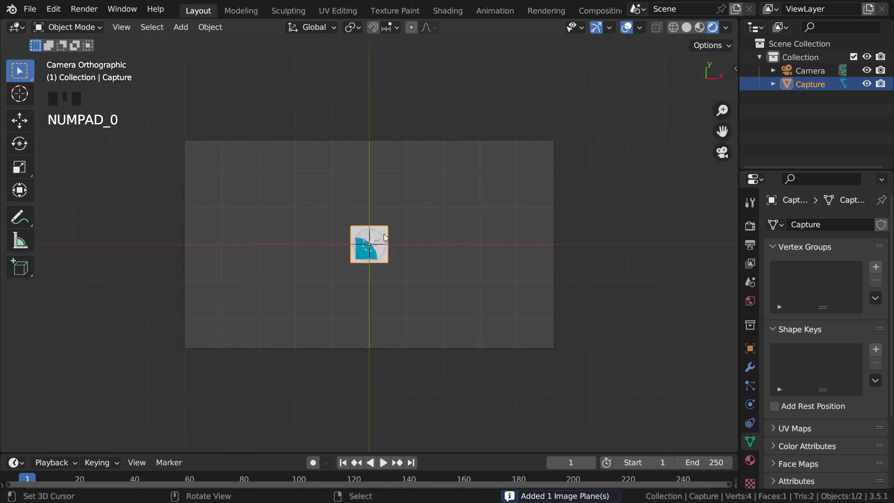
pyautogui.keyDown('ctrl'); pyautogui.moveTo(382, 253); pyautogui.dragTo(428, 278, button='middle'); pyautogui.keyUp('ctrl')
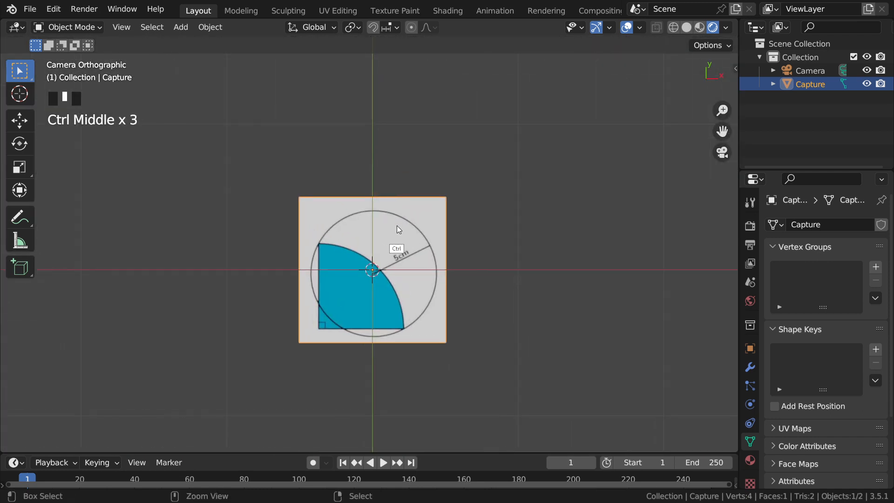
# - Place the 3D cursor on the cross marking the centre of the 5 cm circle in the reference image
pyautogui.rightClick(428, 376)
pyautogui.keyDown('ctrl'); pyautogui.moveTo(395, 307); pyautogui.dragTo(353, 270, button='middle'); pyautogui.keyUp('ctrl')
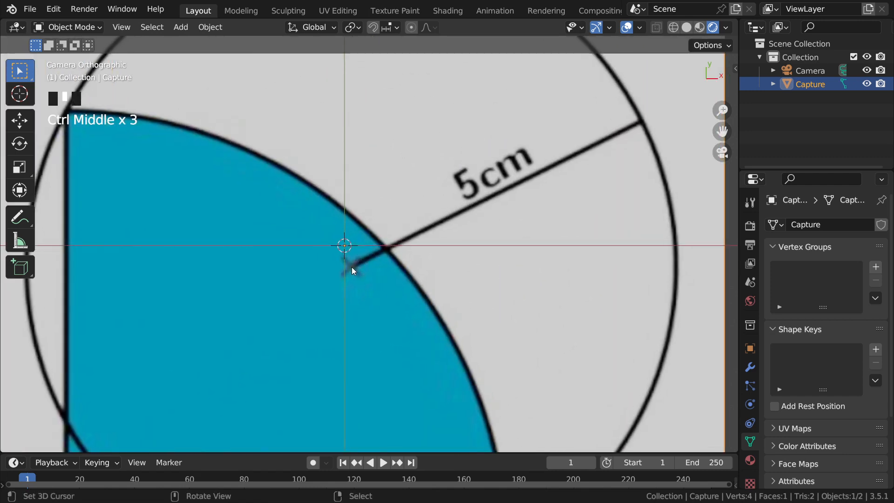
pyautogui.click(350, 267)
pyautogui.click(382, 275)
pyautogui.click(353, 268)
pyautogui.keyDown('ctrl'); pyautogui.moveTo(343, 374); pyautogui.dragTo(431, 90, button='middle'); pyautogui.keyUp('ctrl')
pyautogui.click(429, 334)
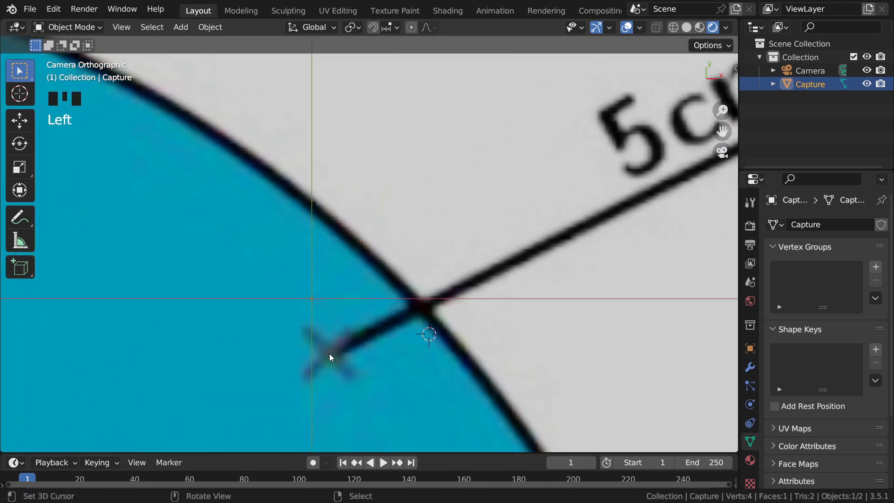
pyautogui.keyDown('ctrl'); pyautogui.moveTo(356, 198); pyautogui.dragTo(425, 317, button='middle'); pyautogui.keyUp('ctrl')
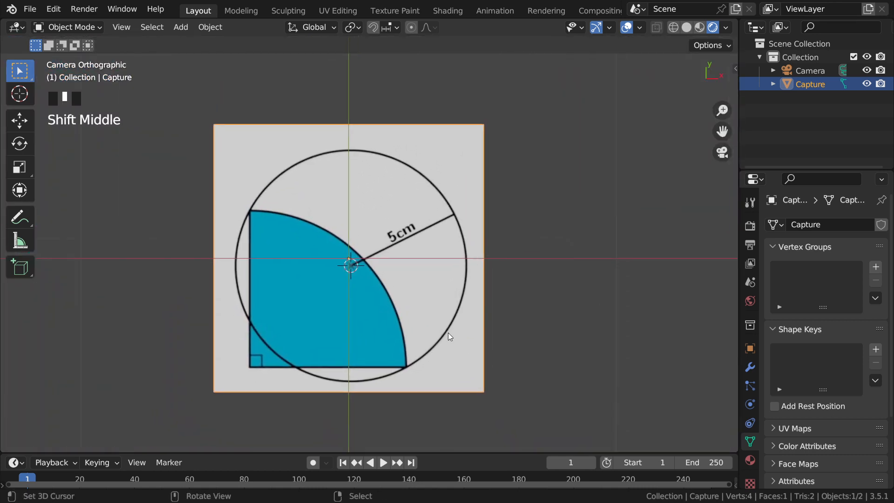
# - Set the reference image plane's origin to the 3D cursor and clear its location
pyautogui.press('w')
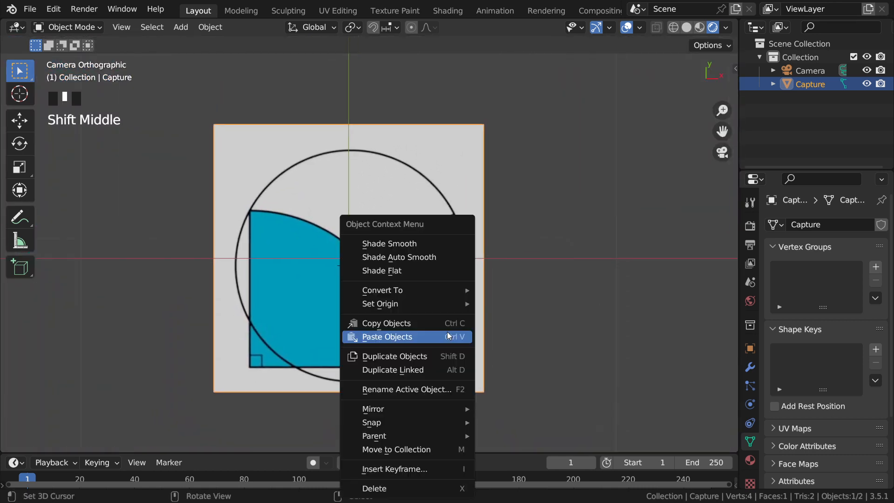
pyautogui.moveTo(408, 305)
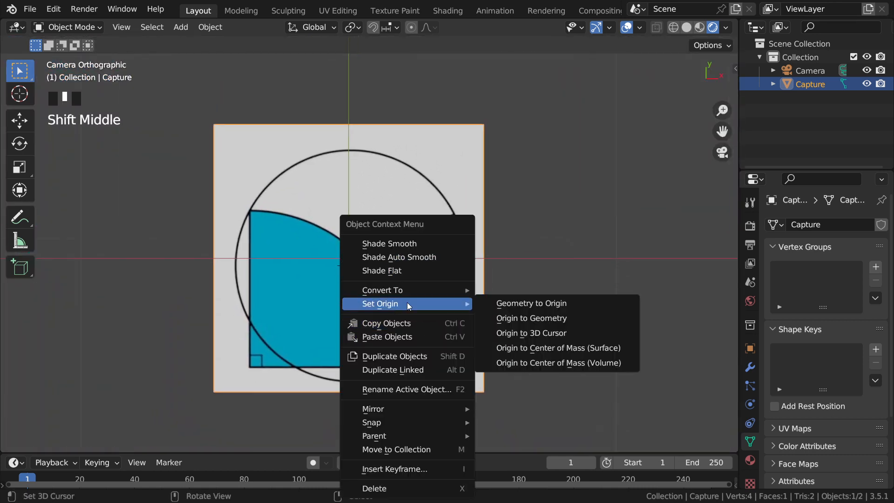
pyautogui.click(557, 347)
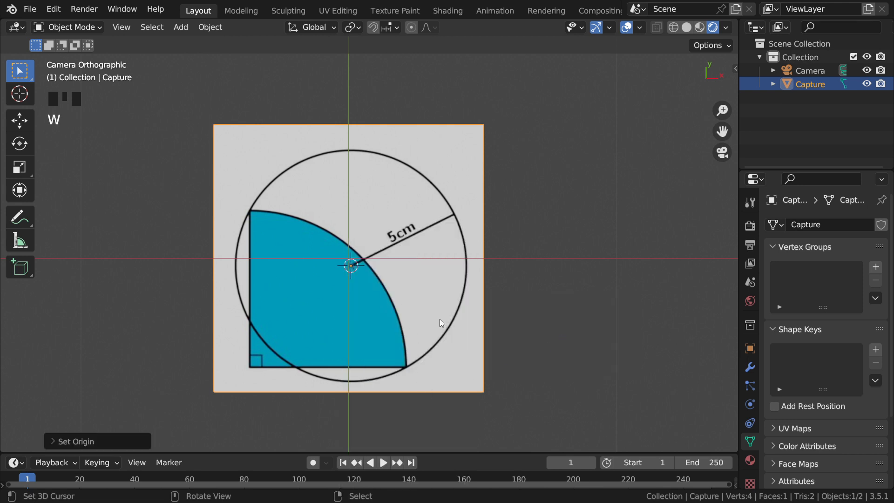
pyautogui.hotkey('alt', 'g')
pyautogui.keyDown('ctrl'); pyautogui.moveTo(368, 289); pyautogui.dragTo(356, 249, button='middle'); pyautogui.keyUp('ctrl')
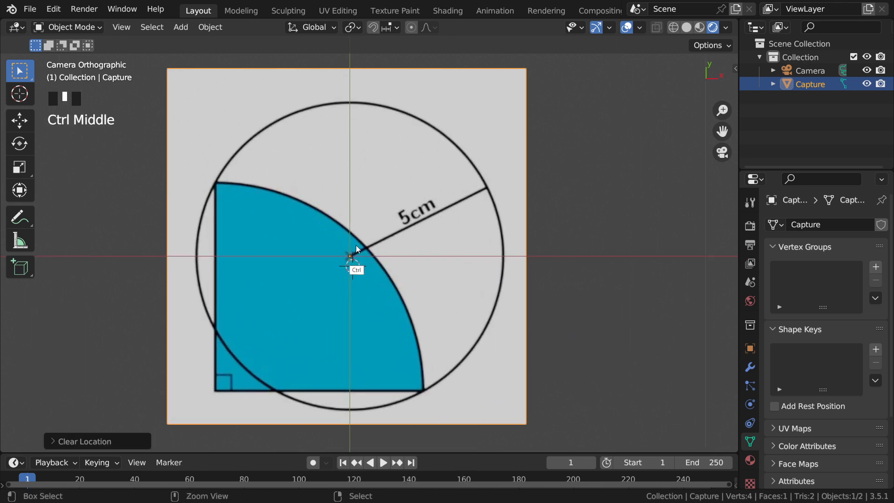
# - Reset the 3D cursor to the world origin, frame the image plane, and display its transform values
pyautogui.hotkey('shift', 'c')
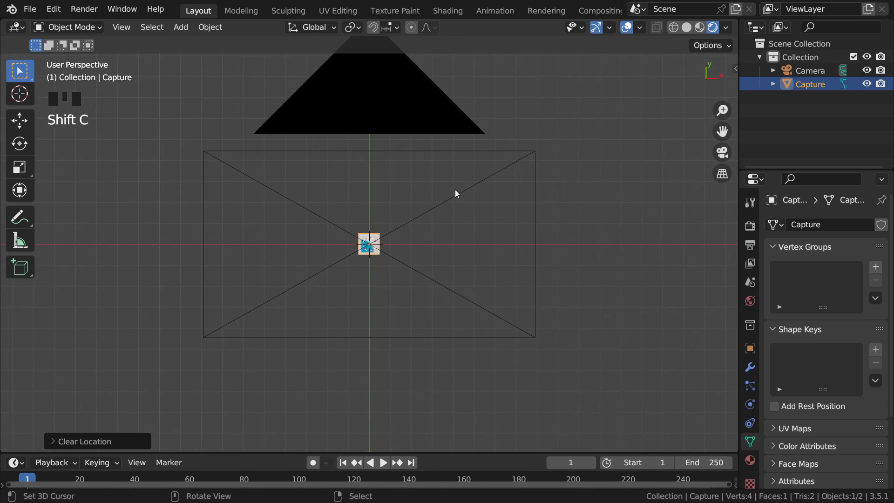
pyautogui.press('KP_Decimal')
pyautogui.keyDown('ctrl'); pyautogui.moveTo(455, 193); pyautogui.dragTo(387, 305, button='middle'); pyautogui.keyUp('ctrl')
pyautogui.press('m')
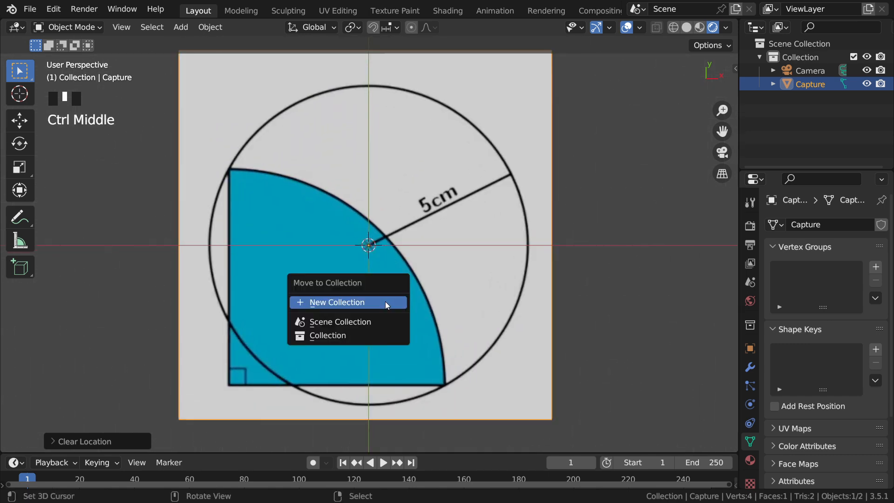
pyautogui.press('Escape')
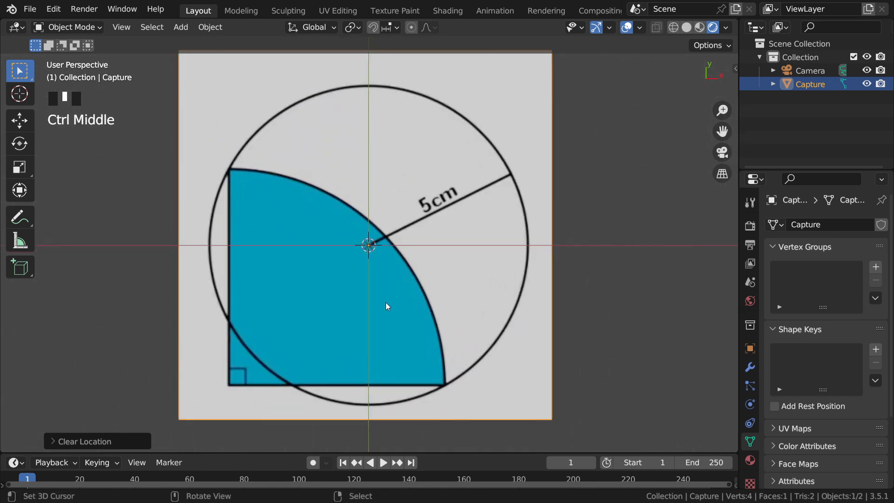
pyautogui.press('n')
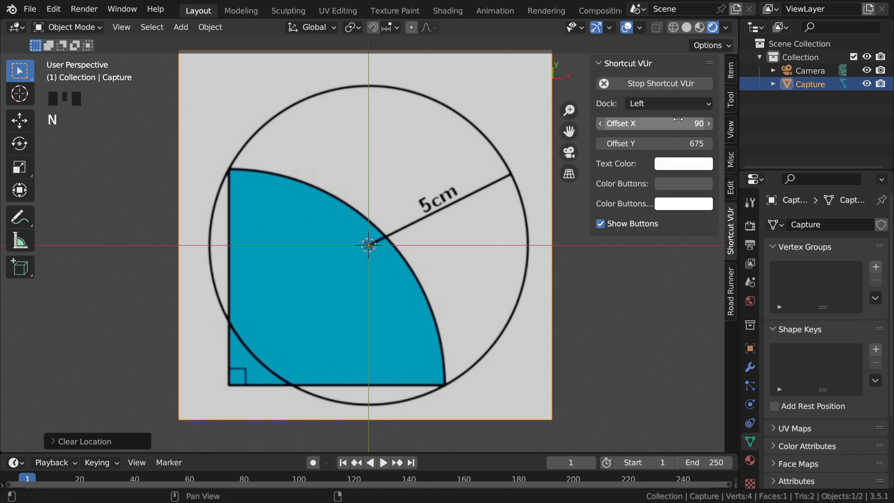
pyautogui.click(730, 70)
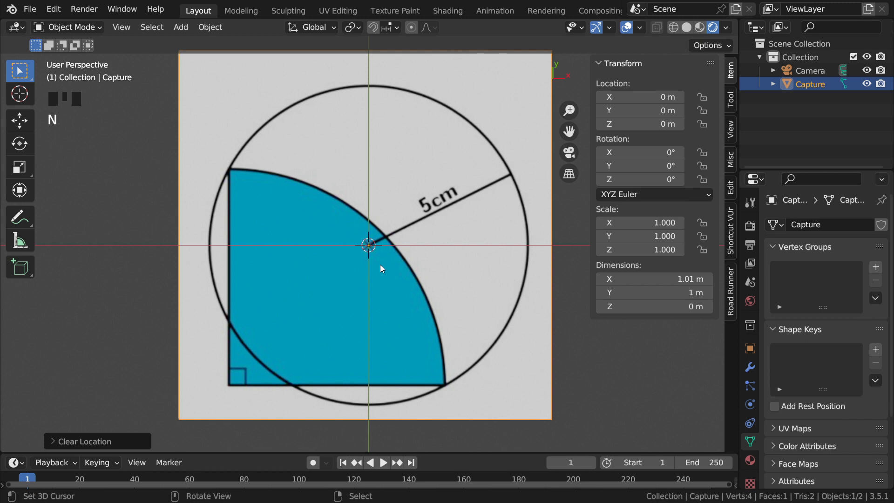
# - Add a mesh circle at the world origin over the reference image
pyautogui.keyDown('ctrl'); pyautogui.moveTo(384, 310); pyautogui.dragTo(359, 313, button='middle'); pyautogui.keyUp('ctrl')
pyautogui.keyDown('shift'); pyautogui.moveTo(442, 282); pyautogui.dragTo(389, 327, button='middle'); pyautogui.keyUp('shift')
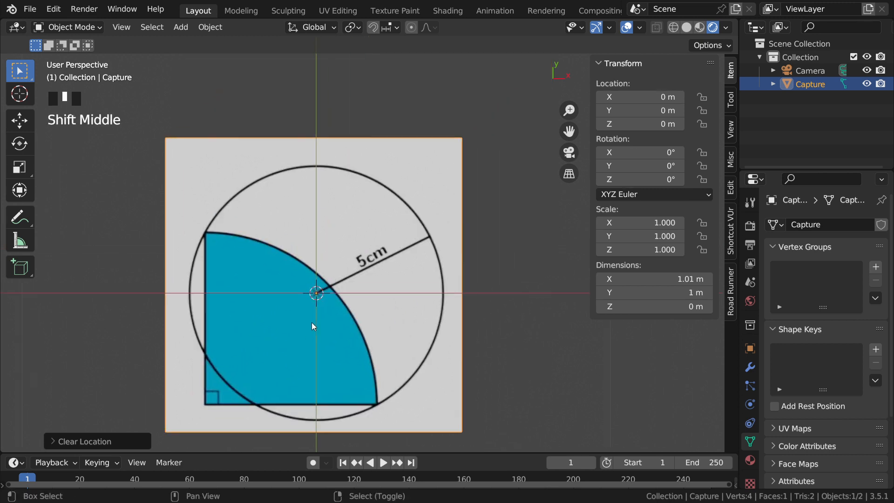
pyautogui.hotkey('shift', 'a')
pyautogui.moveTo(312, 306)
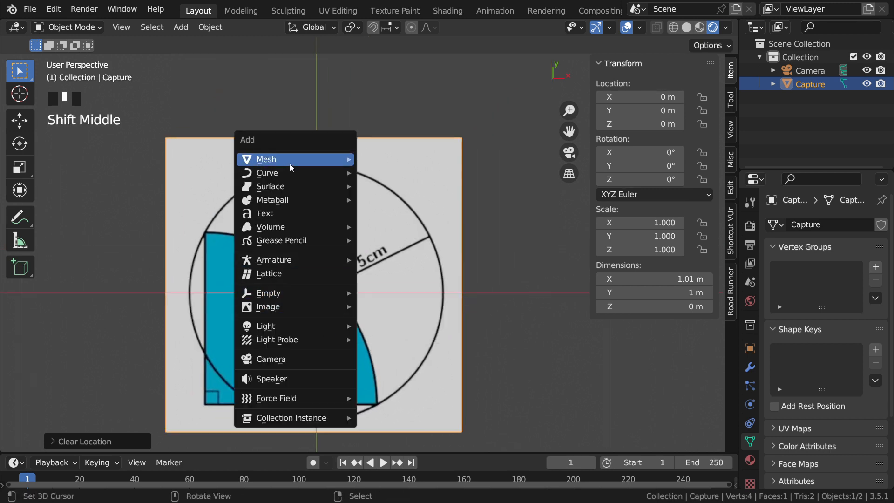
pyautogui.moveTo(287, 161)
pyautogui.click(408, 186)
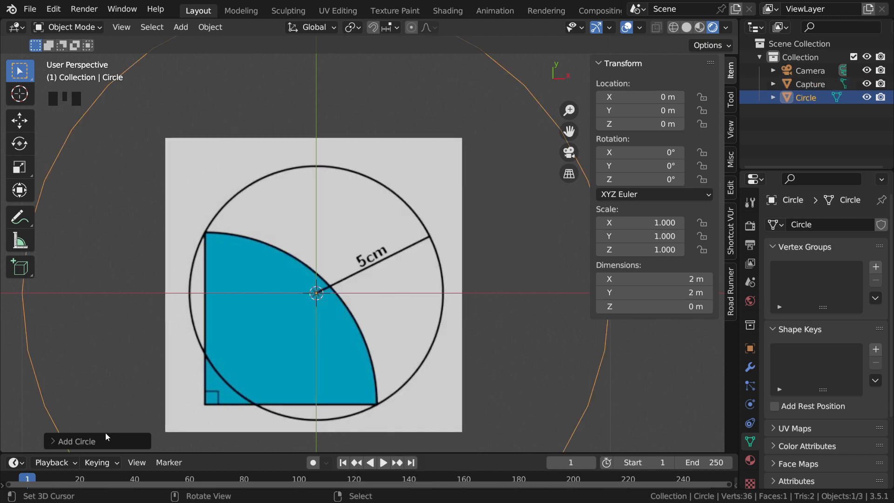
# - Set the new circle to 128 vertices with a radius of 5 m
pyautogui.click(76, 441)
pyautogui.click(174, 293)
pyautogui.write('128')
pyautogui.press('Tab')
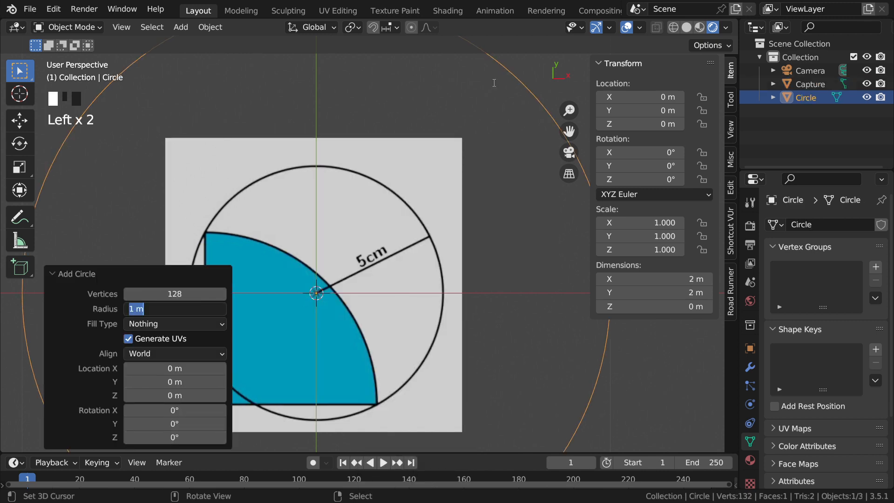
pyautogui.write('5')
pyautogui.press('Return')
pyautogui.click(115, 273)
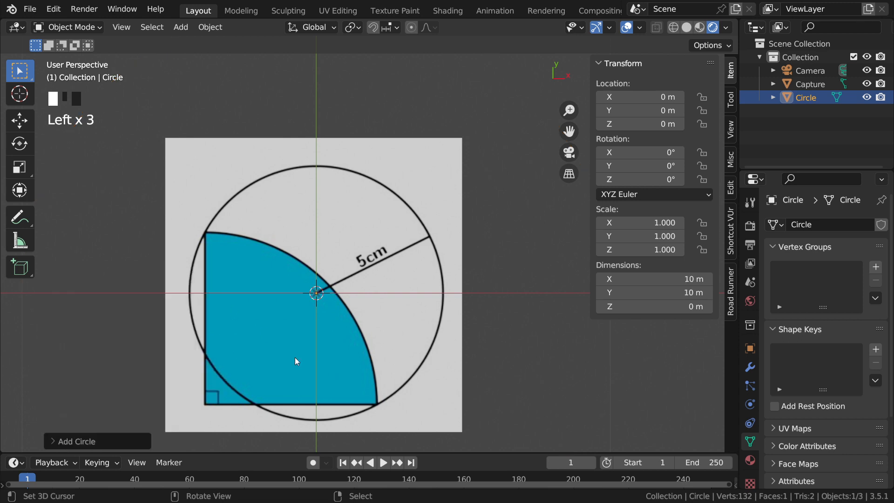
# - Move the camera into a new collection named Collection 2 and hide that collection in the viewport
pyautogui.keyDown('ctrl'); pyautogui.moveTo(379, 377); pyautogui.dragTo(344, 253, button='middle'); pyautogui.keyUp('ctrl')
pyautogui.keyDown('ctrl'); pyautogui.moveTo(367, 298); pyautogui.dragTo(346, 327, button='middle'); pyautogui.keyUp('ctrl')
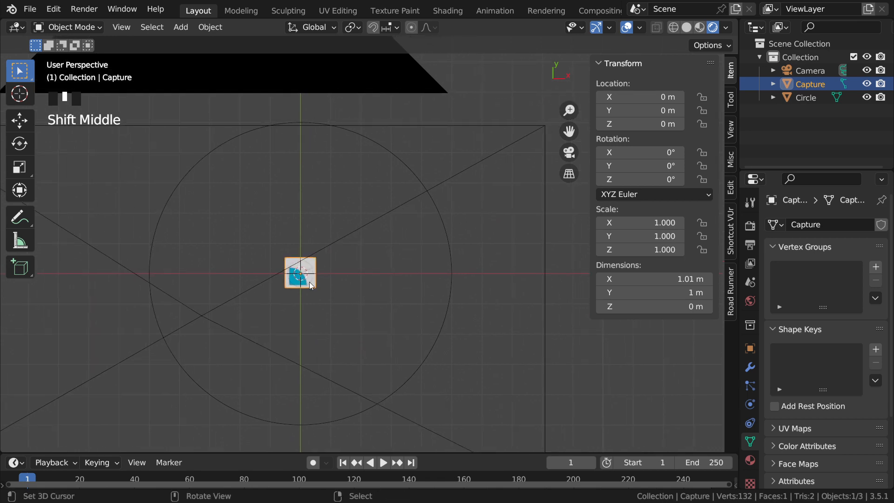
pyautogui.rightClick(450, 242)
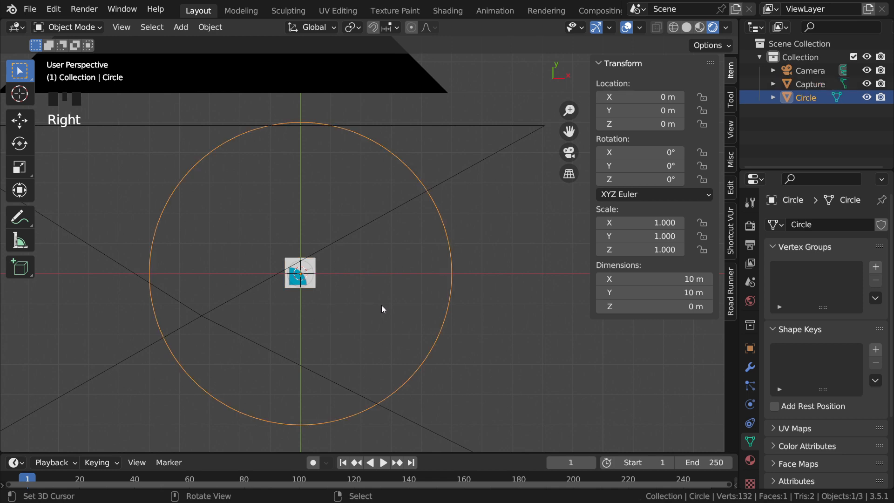
pyautogui.keyDown('ctrl'); pyautogui.moveTo(381, 305); pyautogui.dragTo(361, 301, button='middle'); pyautogui.keyUp('ctrl')
pyautogui.keyDown('ctrl'); pyautogui.moveTo(391, 177); pyautogui.dragTo(396, 289, button='middle'); pyautogui.keyUp('ctrl')
pyautogui.press('Escape')
pyautogui.rightClick(400, 153)
pyautogui.press('Escape')
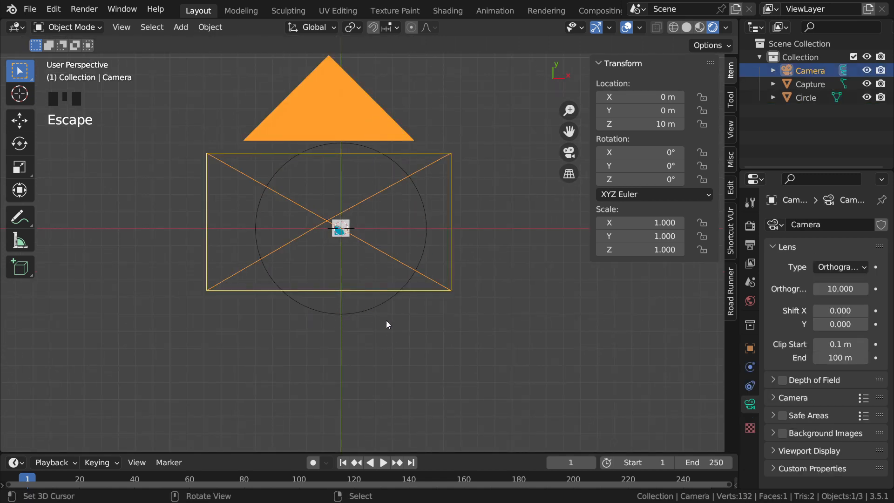
pyautogui.press('m')
pyautogui.click(344, 318)
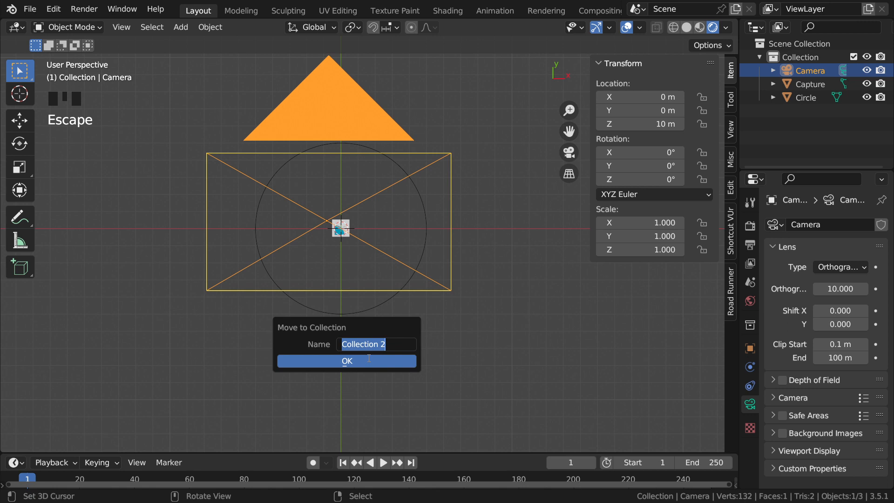
pyautogui.click(362, 360)
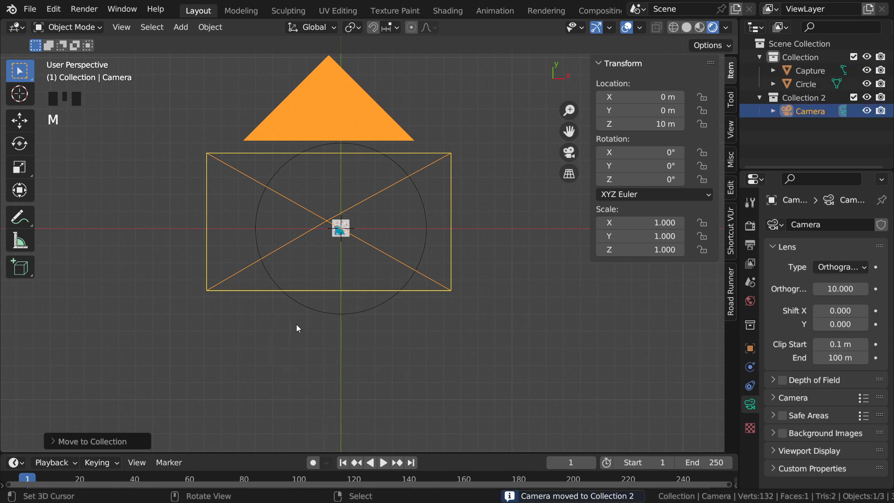
pyautogui.press('1')
# - Switch the viewport to orthographic projection and select the reference image plane
pyautogui.keyDown('ctrl'); pyautogui.moveTo(344, 304); pyautogui.dragTo(392, 269, button='middle'); pyautogui.keyUp('ctrl')
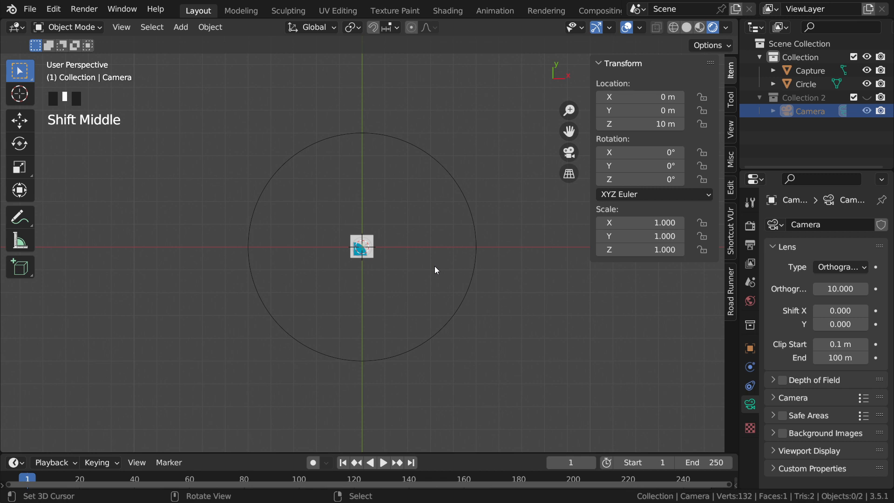
pyautogui.press('KP_5')
pyautogui.keyDown('ctrl'); pyautogui.moveTo(398, 247); pyautogui.dragTo(431, 295, button='middle'); pyautogui.keyUp('ctrl')
pyautogui.rightClick(378, 284)
pyautogui.keyDown('ctrl'); pyautogui.moveTo(378, 284); pyautogui.dragTo(389, 303, button='middle'); pyautogui.keyUp('ctrl')
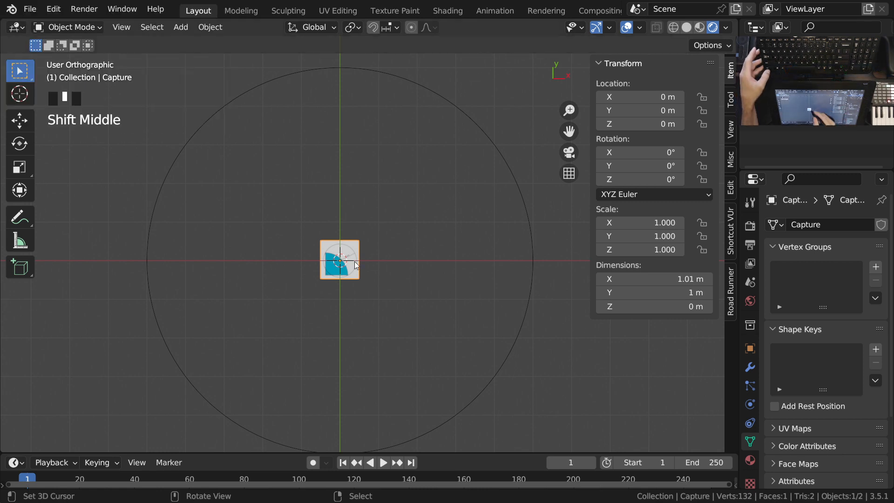
# - Scale the reference image plane to about 11.609 to match its drawn circle to the 5 m mesh circle
pyautogui.rightClick(365, 289)
pyautogui.moveTo(367, 269)
pyautogui.keyDown('ctrl'); pyautogui.mouseDown(button='middle')
pyautogui.moveTo(367, 281)
pyautogui.moveTo(353, 259)
pyautogui.mouseUp(button='middle'); pyautogui.keyUp('ctrl')
pyautogui.press('Escape')
pyautogui.press('s')
pyautogui.click(621, 380)
pyautogui.keyDown('shift'); pyautogui.moveTo(507, 278); pyautogui.dragTo(400, 233, button='middle'); pyautogui.keyUp('shift')
pyautogui.keyDown('ctrl'); pyautogui.moveTo(392, 249); pyautogui.dragTo(395, 216, button='middle'); pyautogui.keyUp('ctrl')
pyautogui.press('s')
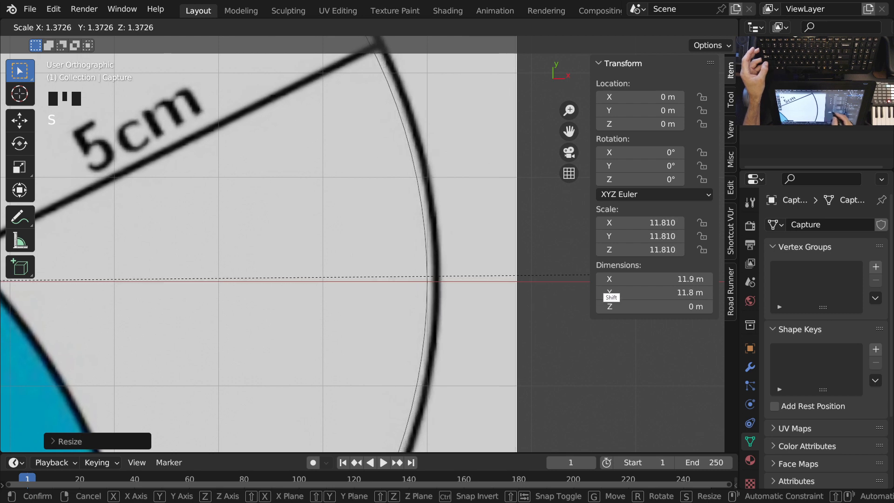
pyautogui.click(502, 307)
pyautogui.keyDown('ctrl'); pyautogui.moveTo(503, 308); pyautogui.dragTo(423, 305, button='middle'); pyautogui.keyUp('ctrl')
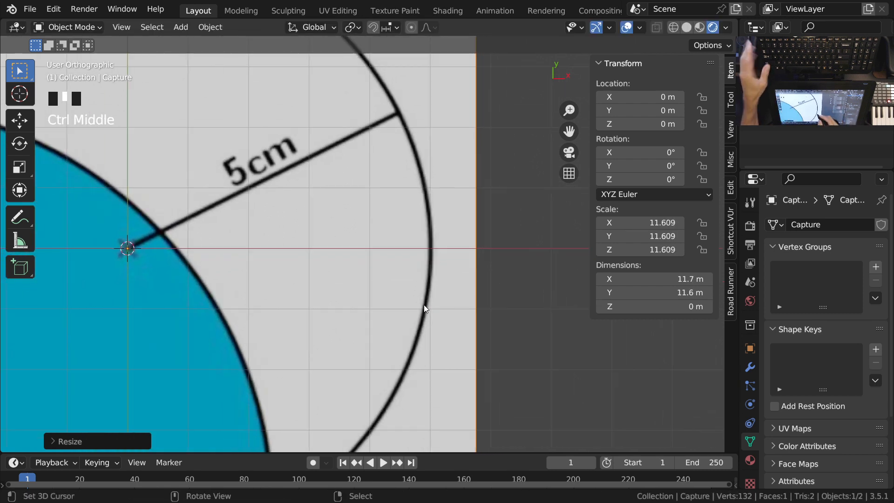
# - Switch to the Shading workspace, maximize the shader editor, and move the Capture.PNG texture node away from the shader nodes
pyautogui.click(447, 11)
pyautogui.keyDown('shift'); pyautogui.moveTo(374, 402); pyautogui.dragTo(545, 370, button='middle'); pyautogui.keyUp('shift')
pyautogui.keyDown('ctrl'); pyautogui.moveTo(470, 370); pyautogui.dragTo(466, 420, button='middle'); pyautogui.keyUp('ctrl')
pyautogui.hotkey('ctrl', 'space')
pyautogui.click(419, 196)
pyautogui.keyDown('ctrl'); pyautogui.moveTo(498, 216); pyautogui.dragTo(519, 312, button='middle'); pyautogui.keyUp('ctrl')
pyautogui.keyDown('shift'); pyautogui.moveTo(526, 317); pyautogui.dragTo(543, 441, button='middle'); pyautogui.keyUp('shift')
pyautogui.moveTo(518, 334); pyautogui.dragTo(253, 145)
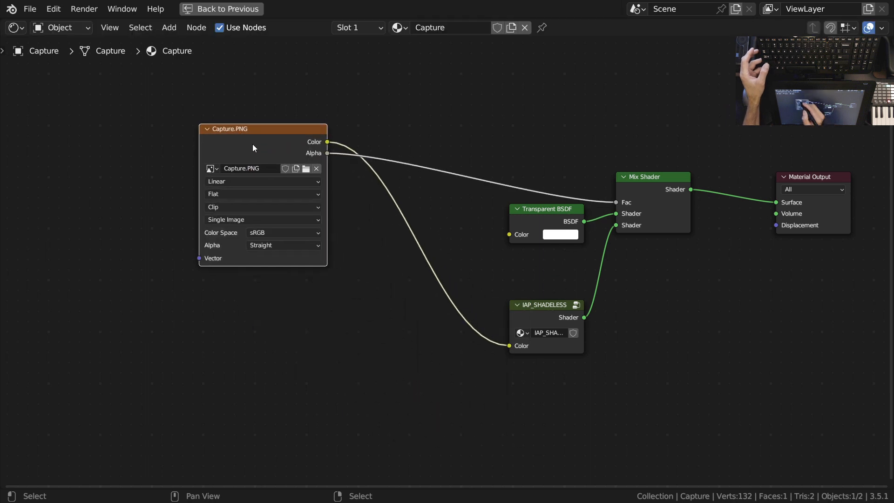
# - Insert a Math node between the image's Alpha output and the Mix Shader's Fac, set to Multiply with a value of 0.5
pyautogui.hotkey('shift', 'a')
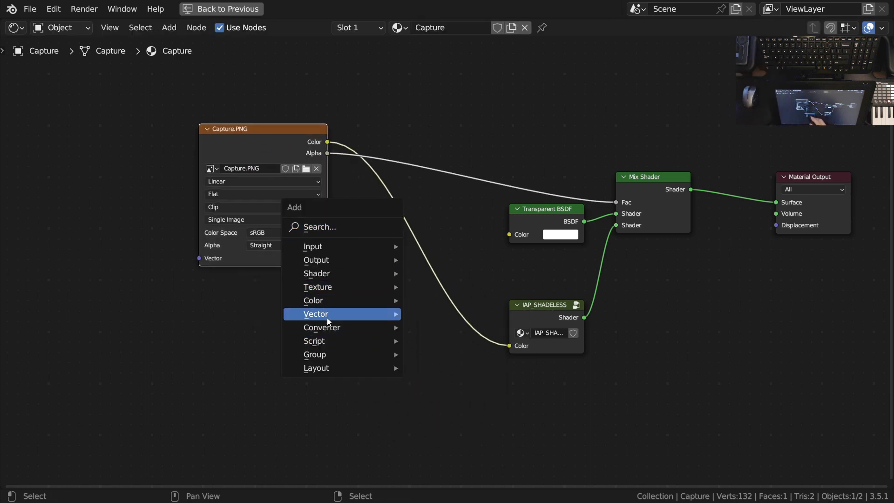
pyautogui.moveTo(331, 327)
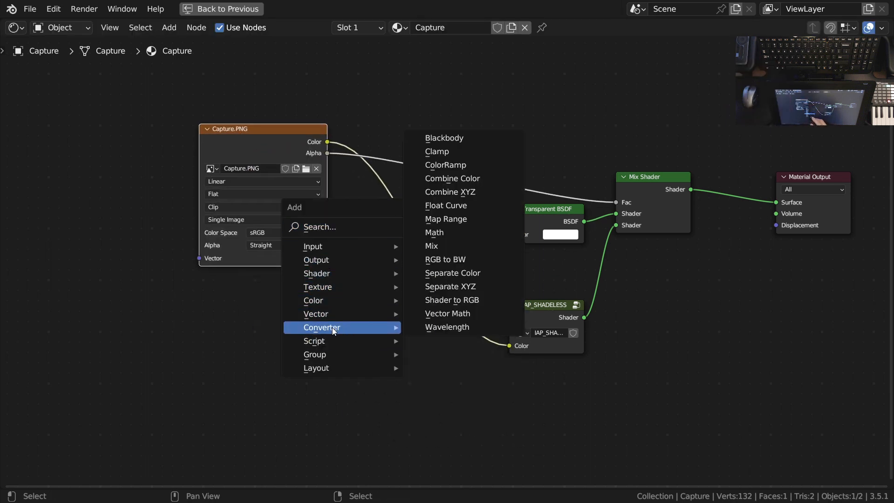
pyautogui.click(452, 234)
pyautogui.click(458, 165)
pyautogui.click(439, 144)
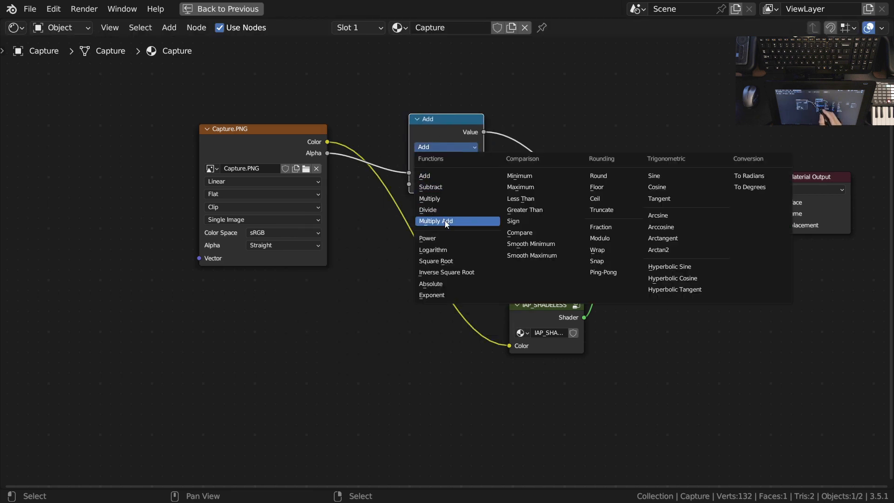
pyautogui.click(448, 199)
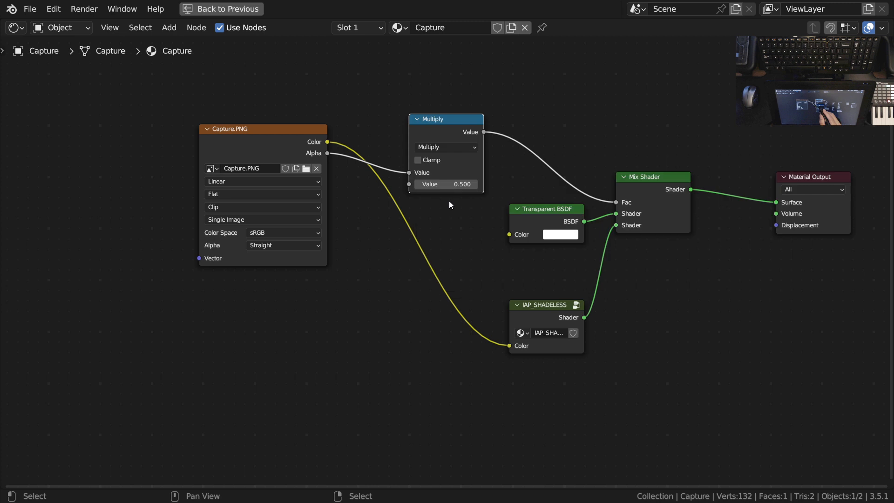
pyautogui.click(446, 184)
pyautogui.press('Return')
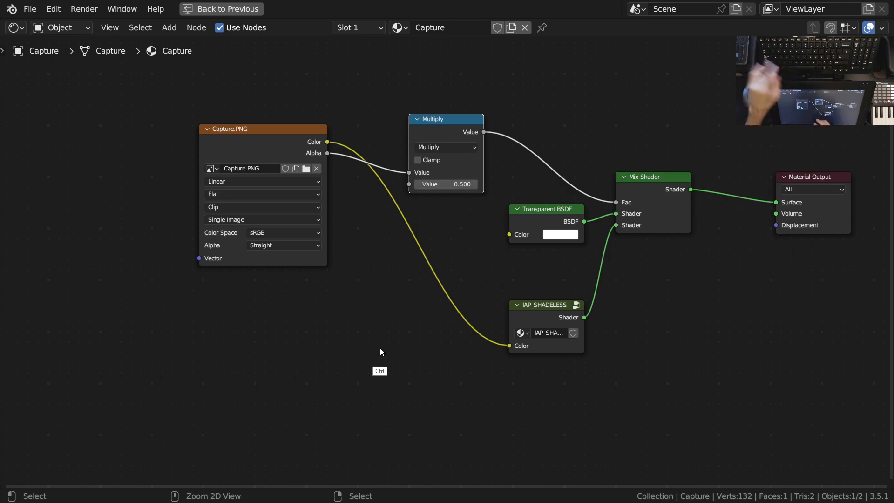
# - Return to the Layout workspace and fine-tune the reference image plane's scale to about 11.597 against the mesh circle
pyautogui.hotkey('ctrl', 'space')
pyautogui.click(201, 10)
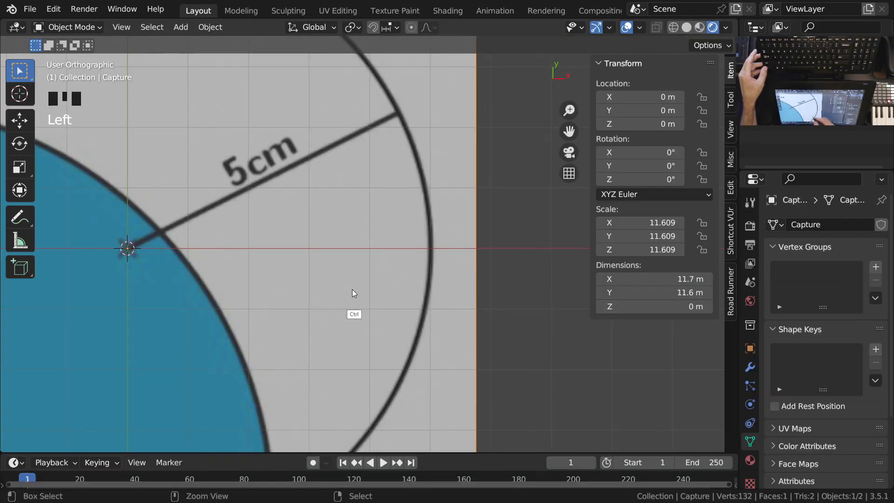
pyautogui.keyDown('ctrl'); pyautogui.moveTo(463, 296); pyautogui.dragTo(489, 295, button='middle'); pyautogui.keyUp('ctrl')
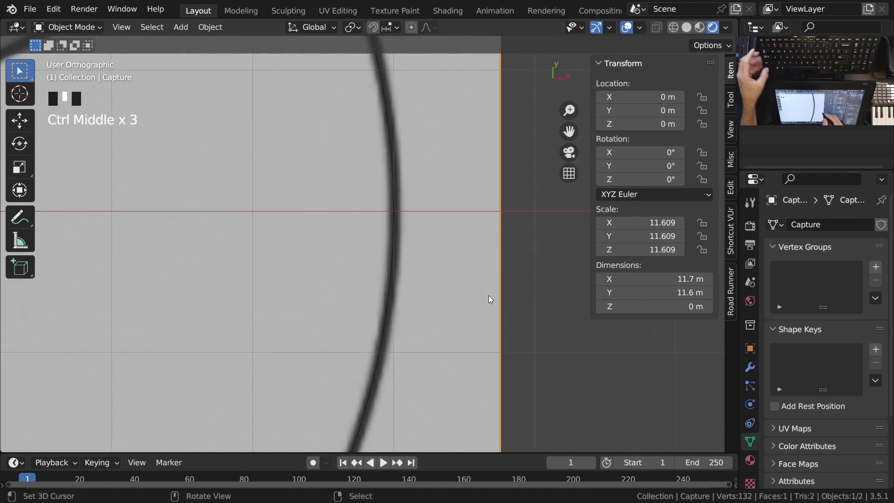
pyautogui.press('s')
pyautogui.press('shift')
pyautogui.click(509, 308)
pyautogui.keyDown('ctrl'); pyautogui.moveTo(378, 198); pyautogui.dragTo(239, 401, button='middle'); pyautogui.keyUp('ctrl')
pyautogui.keyDown('ctrl'); pyautogui.moveTo(355, 237); pyautogui.dragTo(342, 270, button='middle'); pyautogui.keyUp('ctrl')
pyautogui.keyDown('shift'); pyautogui.moveTo(396, 305); pyautogui.dragTo(303, 278, button='middle'); pyautogui.keyUp('shift')
pyautogui.keyDown('ctrl'); pyautogui.moveTo(299, 280); pyautogui.dragTo(294, 339, button='middle'); pyautogui.keyUp('ctrl')
pyautogui.keyDown('ctrl'); pyautogui.moveTo(257, 233); pyautogui.dragTo(267, 342, button='middle'); pyautogui.keyUp('ctrl')
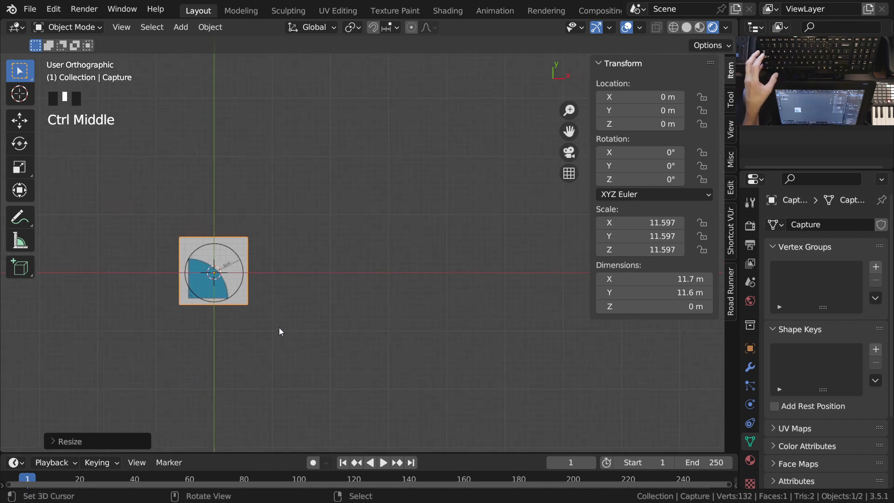
# - Duplicate the reference image plane along the X axis and set the copy's X location to 50 m
pyautogui.keyDown('ctrl'); pyautogui.moveTo(215, 264); pyautogui.dragTo(223, 291, button='middle'); pyautogui.keyUp('ctrl')
pyautogui.keyDown('shift'); pyautogui.moveTo(240, 303); pyautogui.dragTo(282, 296, button='middle'); pyautogui.keyUp('shift')
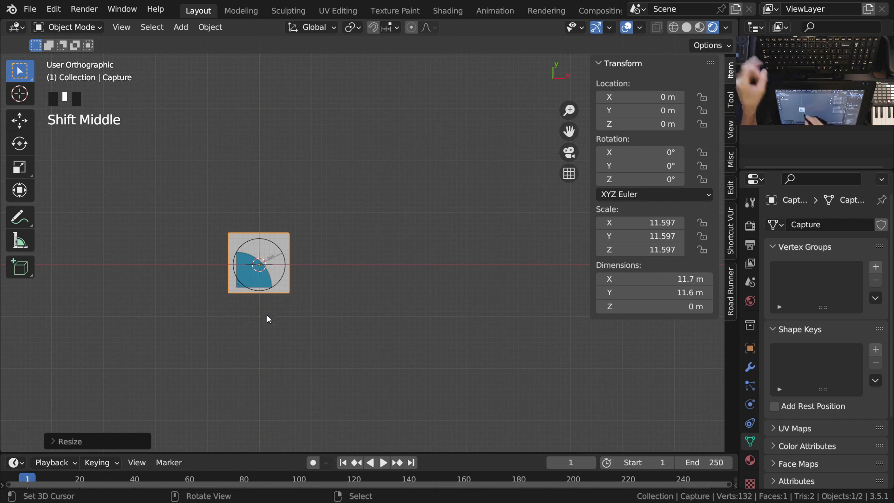
pyautogui.keyDown('ctrl'); pyautogui.moveTo(299, 313); pyautogui.dragTo(245, 313, button='middle'); pyautogui.keyUp('ctrl')
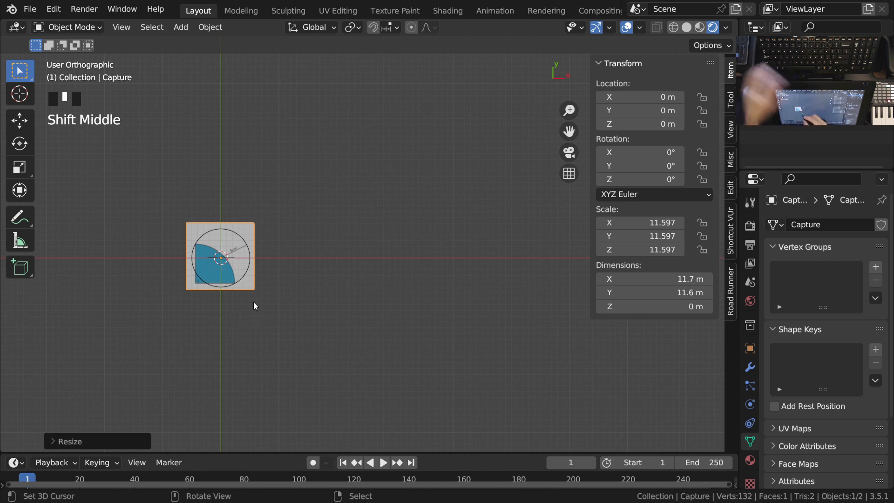
pyautogui.hotkey('shift', 'd')
pyautogui.press('x')
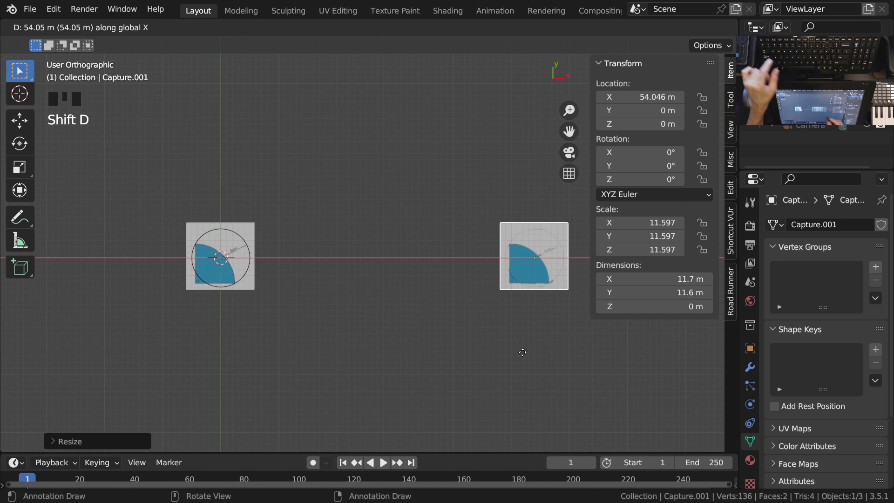
pyautogui.click(514, 364)
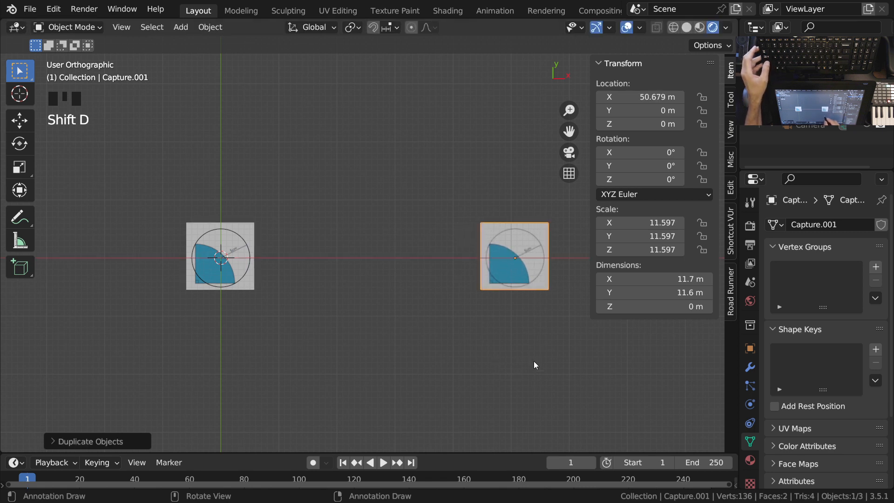
pyautogui.click(640, 97)
pyautogui.write('50')
pyautogui.click(535, 301)
# - Delete the original reference image plane at the origin, keeping the copy, and select the mesh circle
pyautogui.keyDown('shift'); pyautogui.moveTo(535, 300); pyautogui.dragTo(428, 207, button='middle'); pyautogui.keyUp('shift')
pyautogui.keyDown('shift'); pyautogui.moveTo(449, 323); pyautogui.dragTo(442, 358, button='middle'); pyautogui.keyUp('shift')
pyautogui.keyDown('shift'); pyautogui.moveTo(404, 352); pyautogui.dragTo(439, 274, button='middle'); pyautogui.keyUp('shift')
pyautogui.keyDown('ctrl'); pyautogui.moveTo(373, 343); pyautogui.dragTo(247, 324, button='middle'); pyautogui.keyUp('ctrl')
pyautogui.rightClick(214, 311)
pyautogui.press('x')
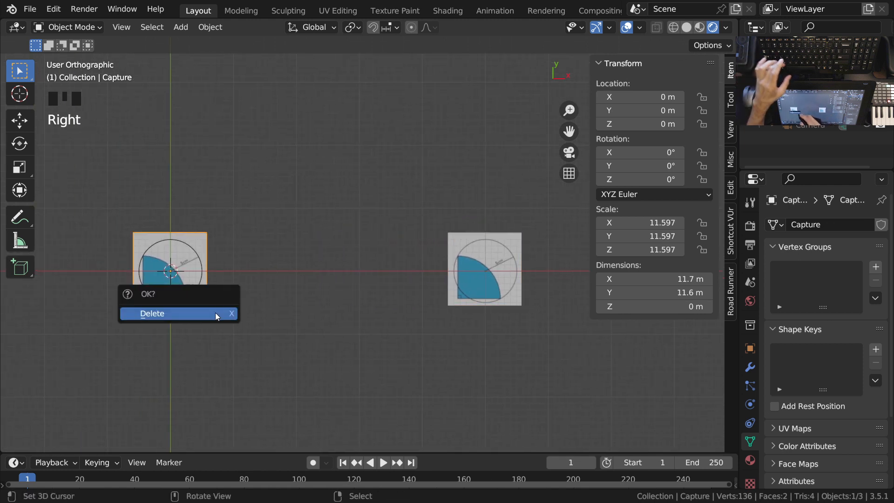
pyautogui.click(215, 312)
pyautogui.rightClick(202, 267)
# - Annotate a diagonal diameter on the duplicated image, from the circle's upper right through its centre to its lower left
pyautogui.moveTo(284, 361)
pyautogui.keyDown('shift'); pyautogui.mouseDown(button='middle')
pyautogui.moveTo(465, 311)
pyautogui.moveTo(294, 367)
pyautogui.mouseUp(button='middle'); pyautogui.keyUp('shift')
pyautogui.keyDown('ctrl'); pyautogui.moveTo(448, 273); pyautogui.dragTo(451, 248, button='middle'); pyautogui.keyUp('ctrl')
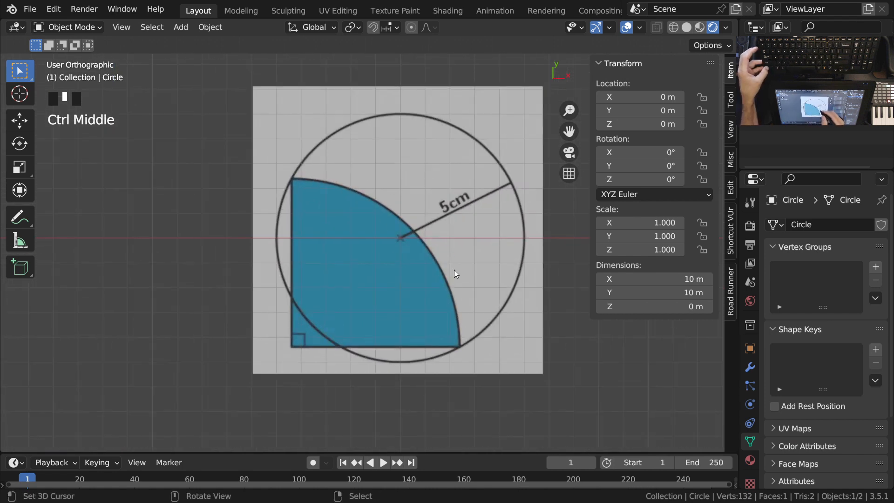
pyautogui.keyDown('shift'); pyautogui.moveTo(434, 307); pyautogui.dragTo(431, 303, button='middle'); pyautogui.keyUp('shift')
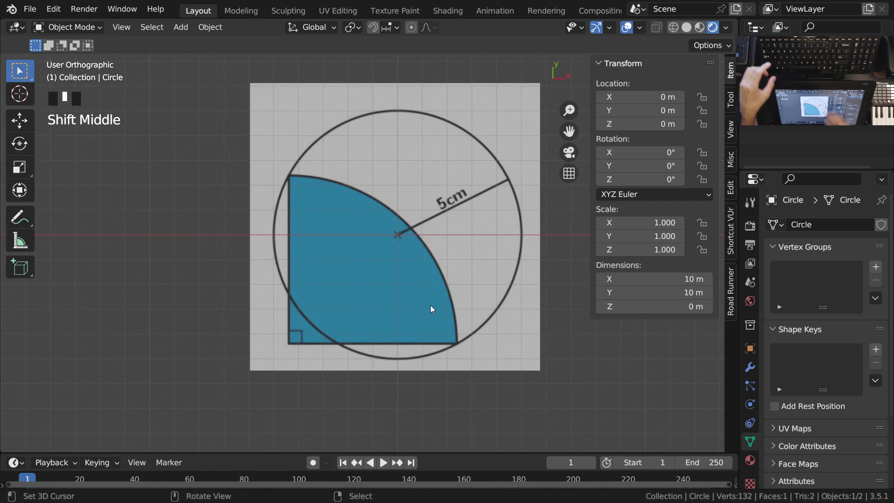
pyautogui.keyDown('ctrl'); pyautogui.moveTo(399, 204); pyautogui.dragTo(400, 199, button='middle'); pyautogui.keyUp('ctrl')
pyautogui.keyDown('shift'); pyautogui.moveTo(401, 216); pyautogui.dragTo(425, 210, button='middle'); pyautogui.keyUp('shift')
pyautogui.press('n')
pyautogui.keyDown('shift'); pyautogui.moveTo(425, 210); pyautogui.dragTo(424, 260, button='middle'); pyautogui.keyUp('shift')
pyautogui.keyDown('shift'); pyautogui.moveTo(424, 260); pyautogui.dragTo(431, 242, button='middle'); pyautogui.keyUp('shift')
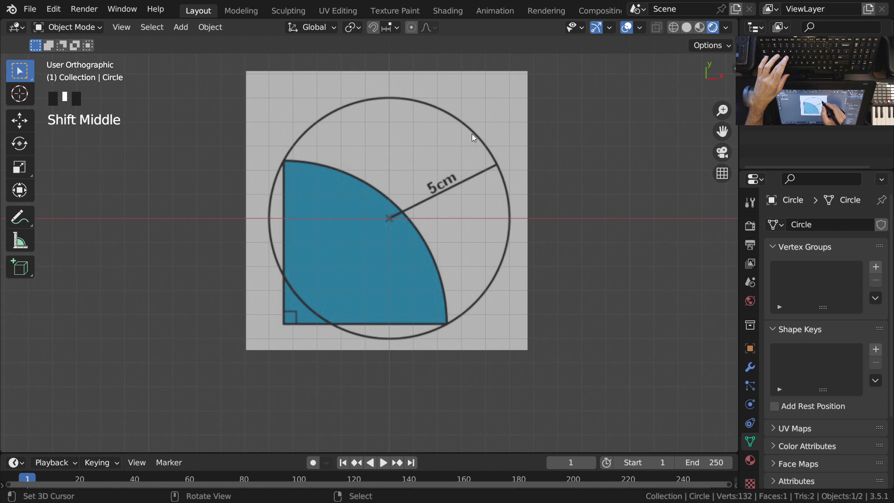
pyautogui.press('d')
pyautogui.moveTo(472, 134); pyautogui.dragTo(438, 168)
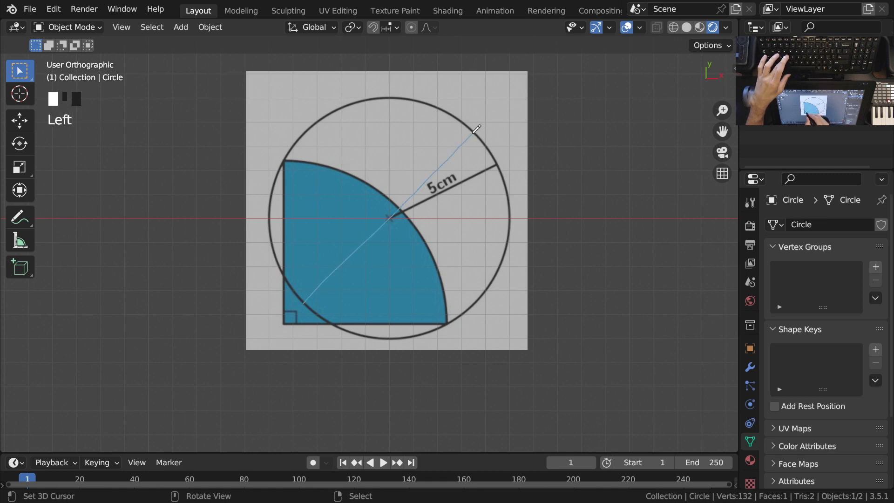
# - Change the annotation note's colour to yellow, with hue about 0.150 and saturation and value at 1.000
pyautogui.press('n')
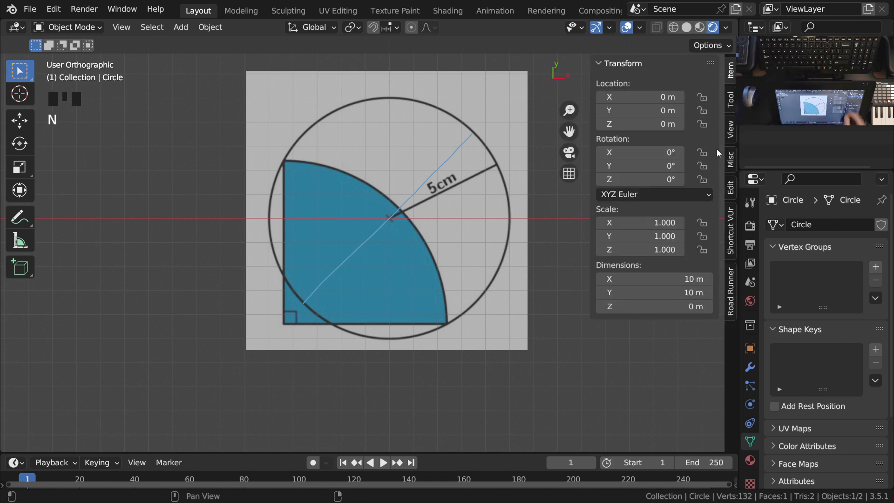
pyautogui.click(732, 130)
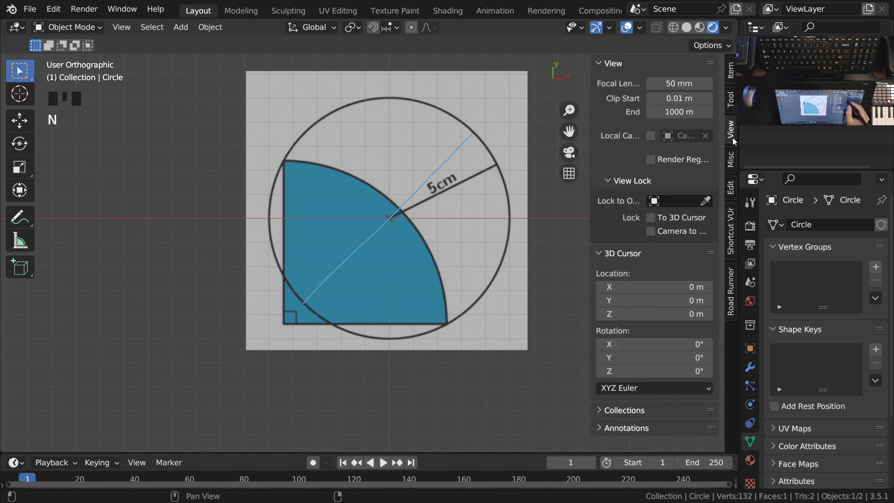
pyautogui.click(627, 427)
pyautogui.scroll(-6, 671, 303)
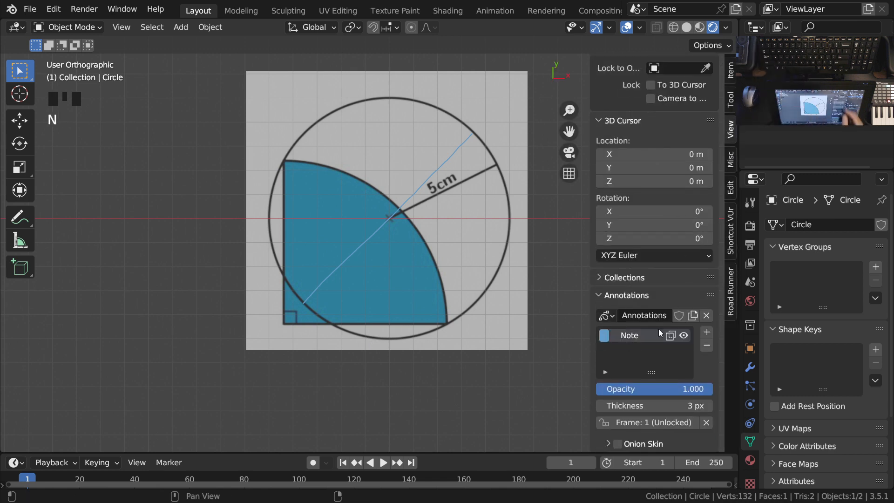
pyautogui.click(604, 335)
pyautogui.click(629, 252)
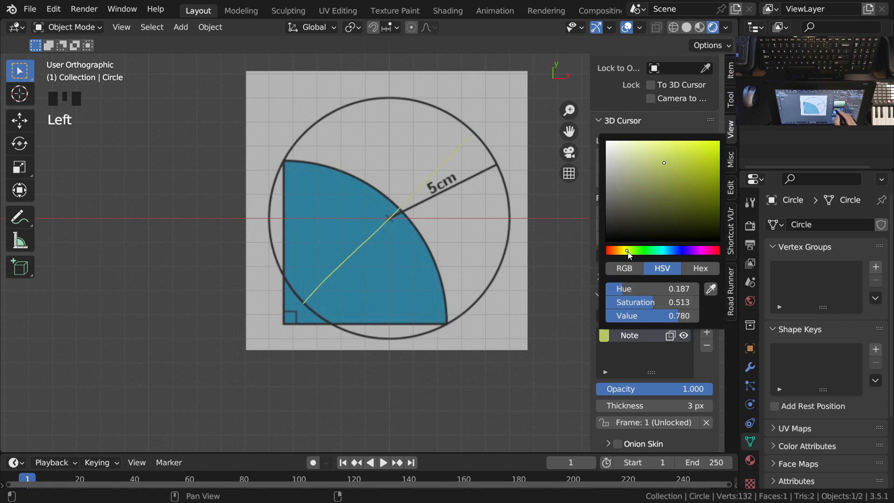
pyautogui.moveTo(670, 173); pyautogui.dragTo(719, 141)
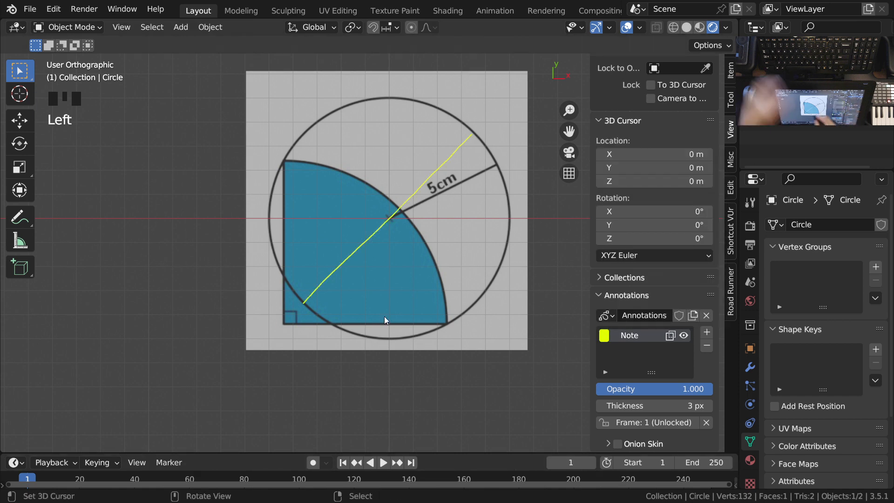
pyautogui.keyDown('ctrl'); pyautogui.moveTo(389, 261); pyautogui.dragTo(455, 373, button='middle'); pyautogui.keyUp('ctrl')
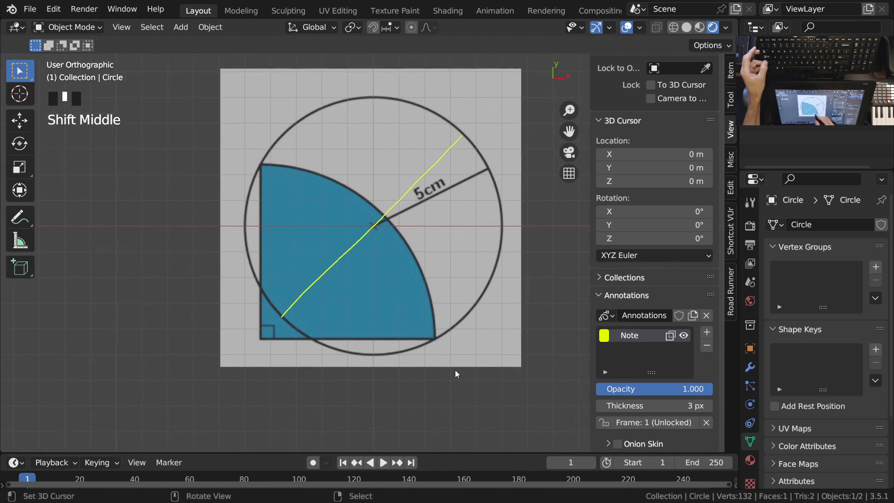
pyautogui.click(604, 335)
pyautogui.moveTo(628, 251); pyautogui.dragTo(627, 253)
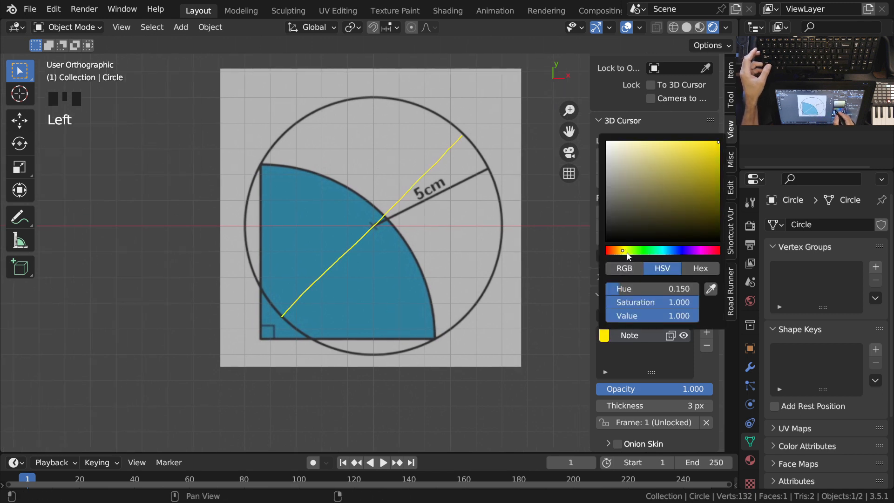
pyautogui.keyDown('ctrl'); pyautogui.moveTo(391, 266); pyautogui.dragTo(336, 333, button='middle'); pyautogui.keyUp('ctrl')
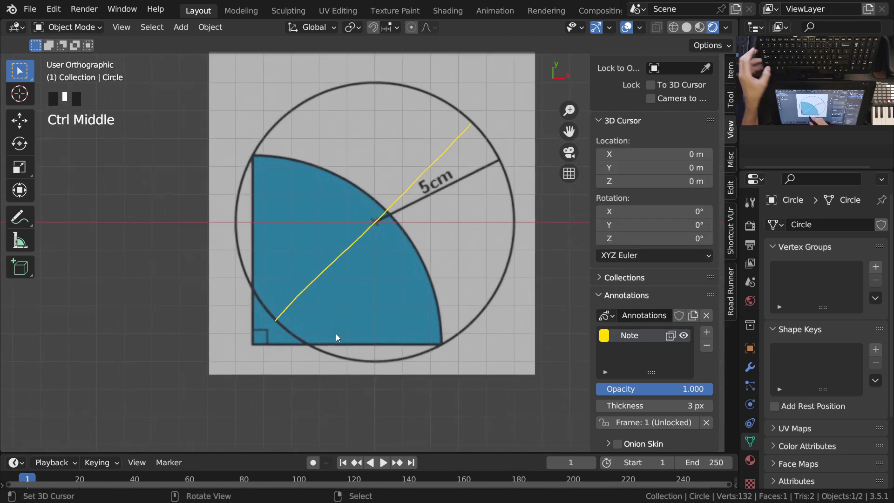
pyautogui.press('n')
pyautogui.moveTo(424, 322)
pyautogui.keyDown('ctrl'); pyautogui.mouseDown(button='middle')
pyautogui.moveTo(427, 299)
pyautogui.moveTo(431, 315)
pyautogui.mouseUp(button='middle'); pyautogui.keyUp('ctrl')
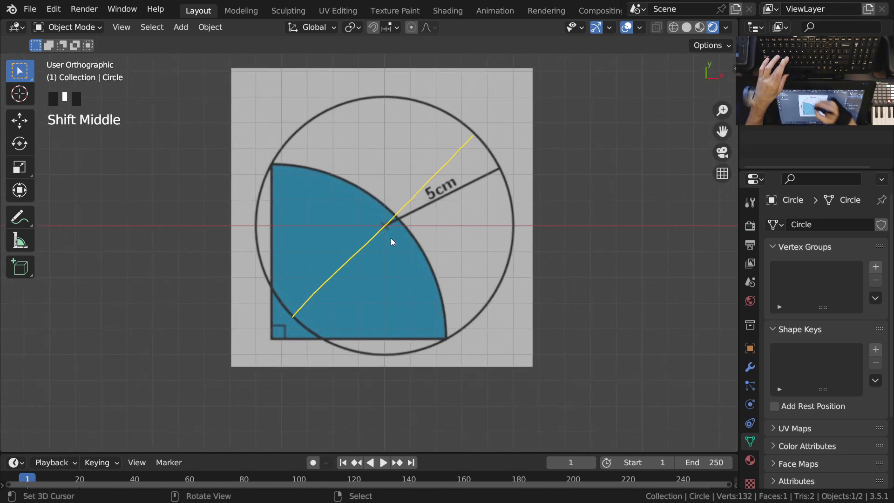
# - Annotate a diameter perpendicular to the first, erasing and redrawing it, plus a parallel chord joining the ends of the blue quarter circle's arc
pyautogui.click(296, 132)
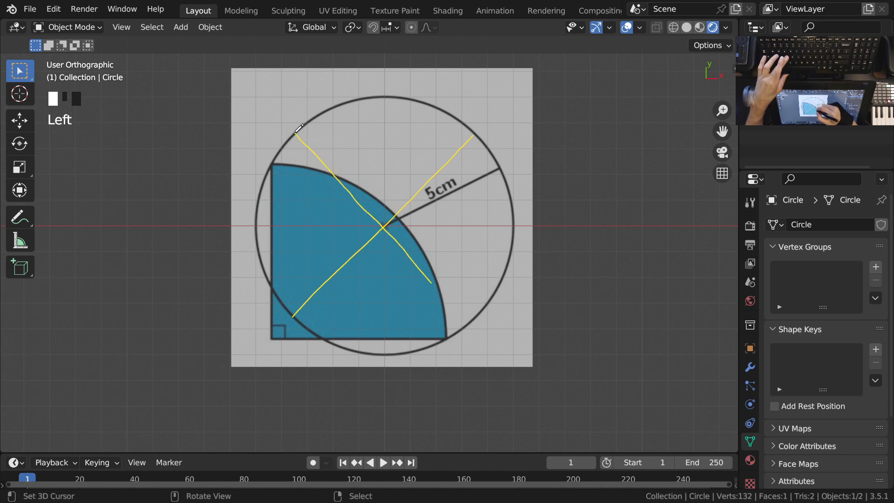
pyautogui.moveTo(463, 306)
pyautogui.mouseDown(button='right')
pyautogui.moveTo(298, 135)
pyautogui.moveTo(367, 214)
pyautogui.mouseUp(button='right')
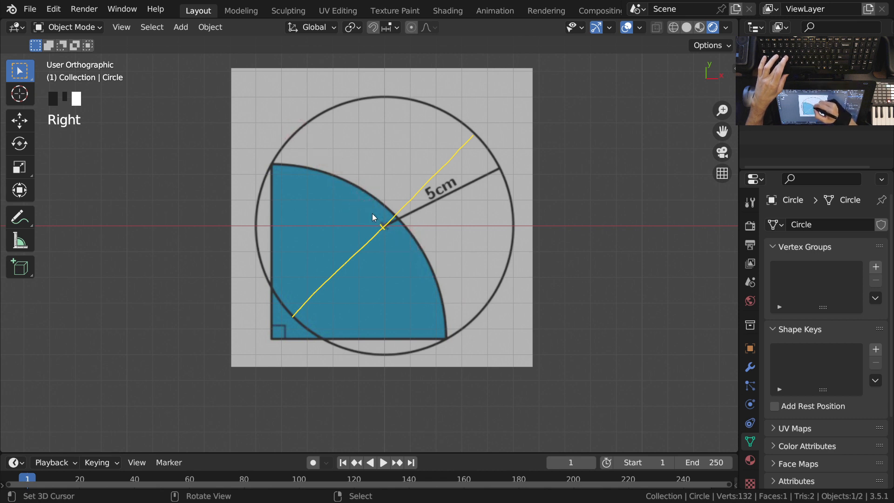
pyautogui.moveTo(296, 134); pyautogui.dragTo(362, 200)
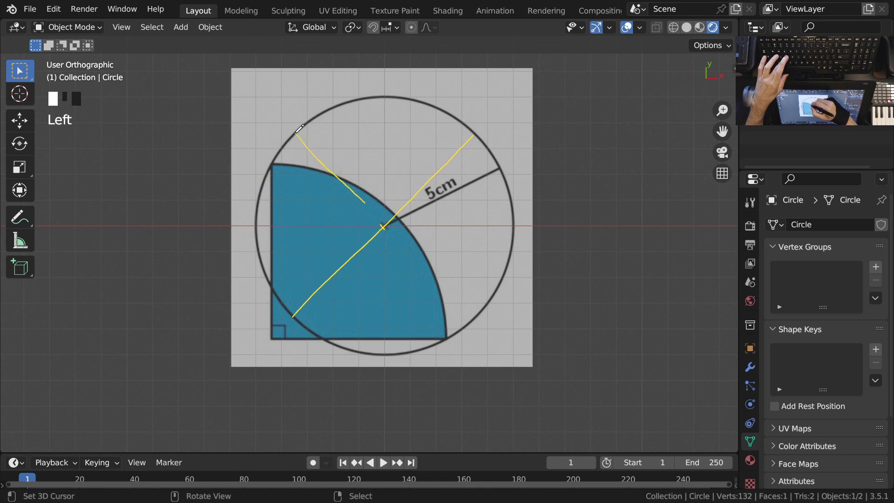
pyautogui.press('d')
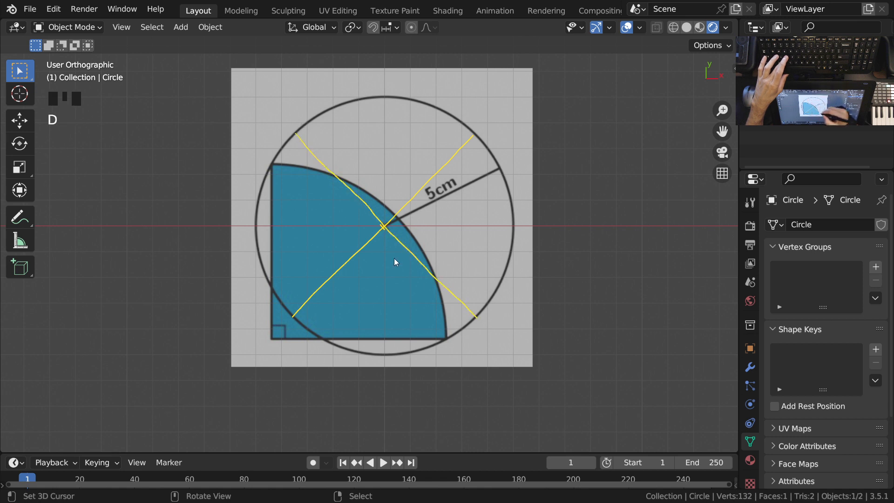
pyautogui.moveTo(273, 166); pyautogui.dragTo(357, 245)
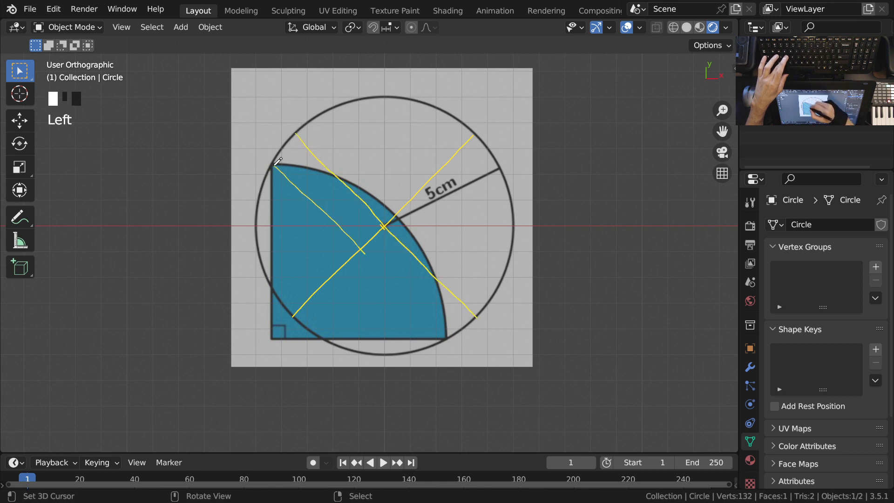
pyautogui.press('d')
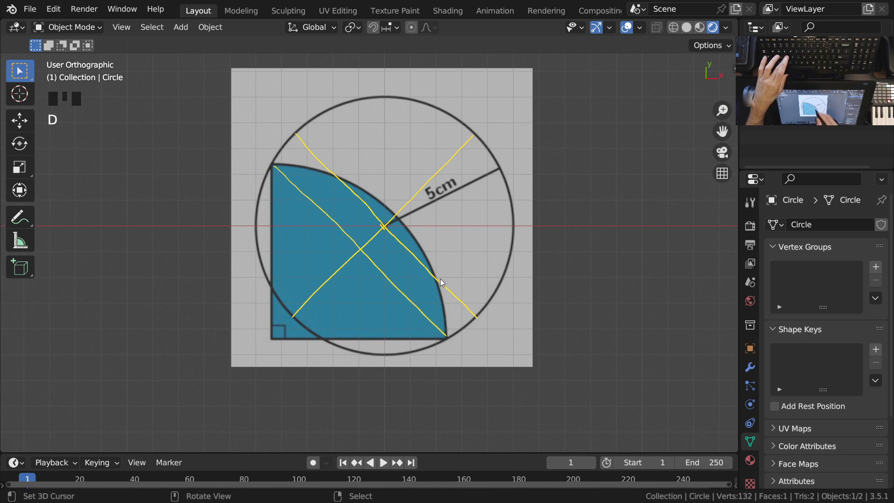
# - Sketch a second quarter circle on the new diameter with two perpendicular legs, a right-angle mark and a connecting arc
pyautogui.moveTo(295, 133); pyautogui.dragTo(296, 186)
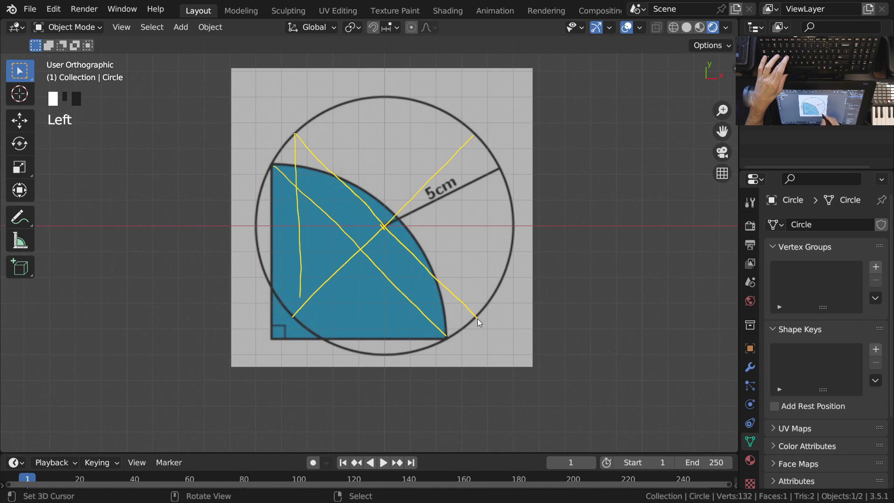
pyautogui.moveTo(314, 318); pyautogui.dragTo(296, 320)
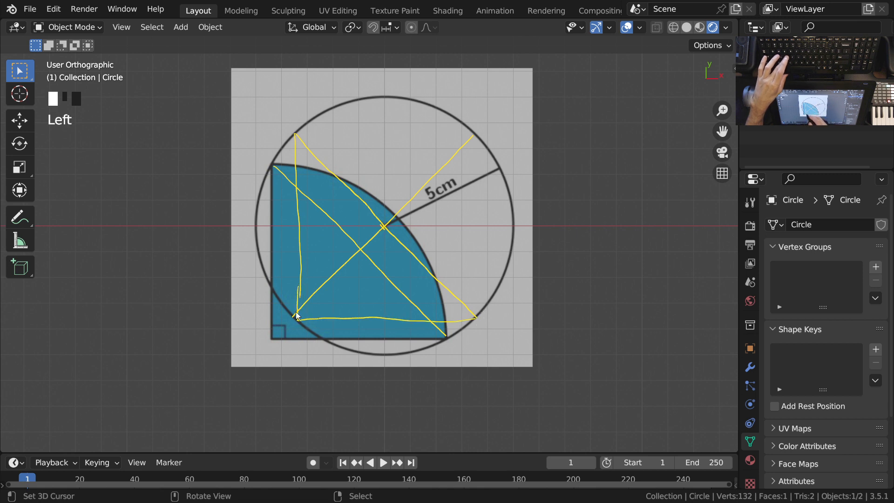
pyautogui.moveTo(295, 306); pyautogui.dragTo(306, 319)
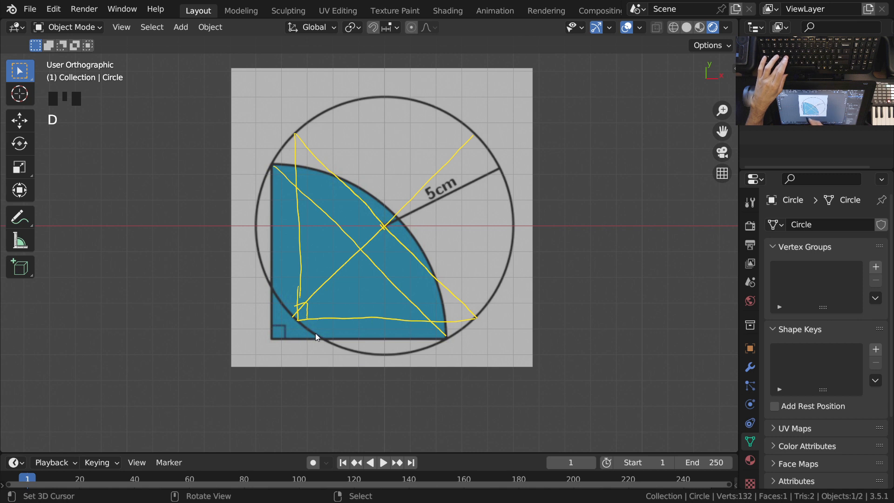
pyautogui.moveTo(294, 134)
pyautogui.mouseDown()
pyautogui.moveTo(380, 156)
pyautogui.moveTo(461, 252)
pyautogui.moveTo(474, 318)
pyautogui.mouseUp()
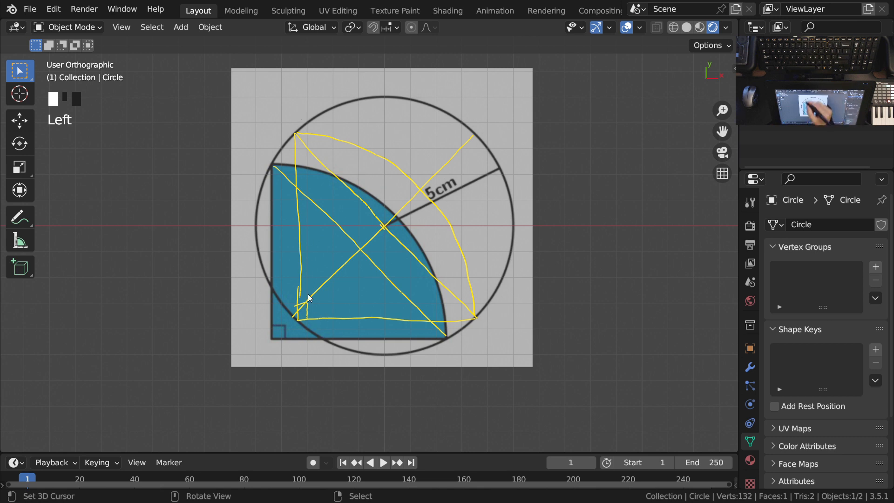
# - Label the sketched quarter circle's diagonal as 10 and its horizontal leg as 10/√2
pyautogui.moveTo(390, 281)
pyautogui.keyDown('ctrl'); pyautogui.mouseDown(button='middle')
pyautogui.moveTo(392, 265)
pyautogui.moveTo(378, 247)
pyautogui.mouseUp(button='middle'); pyautogui.keyUp('ctrl')
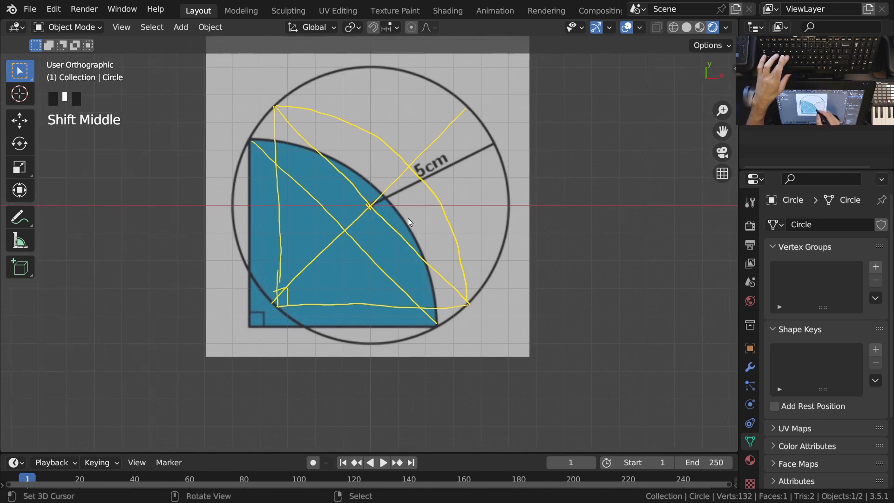
pyautogui.moveTo(404, 208); pyautogui.dragTo(403, 219)
pyautogui.moveTo(418, 206); pyautogui.dragTo(413, 213)
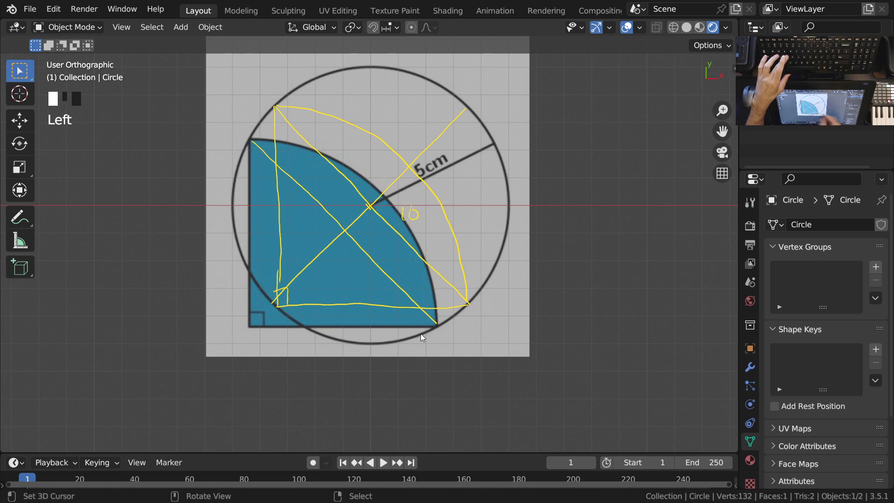
pyautogui.moveTo(347, 321); pyautogui.dragTo(344, 334)
pyautogui.moveTo(358, 319); pyautogui.dragTo(357, 321)
pyautogui.moveTo(347, 357)
pyautogui.mouseDown()
pyautogui.moveTo(368, 347)
pyautogui.moveTo(382, 356)
pyautogui.mouseUp()
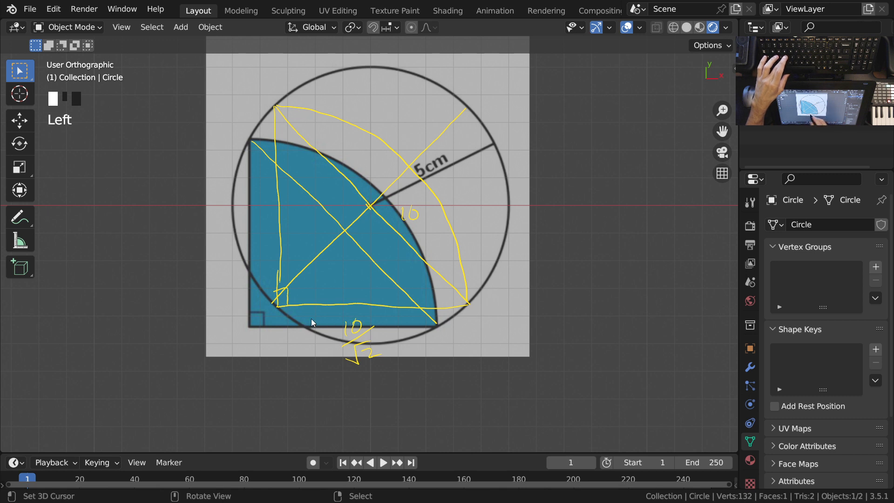
# - Handwrite the area formula A = 1/4 π(10/√2)² as an annotation below the reference image
pyautogui.keyDown('shift'); pyautogui.moveTo(401, 354); pyautogui.dragTo(410, 302, button='middle'); pyautogui.keyUp('shift')
pyautogui.moveTo(278, 377)
pyautogui.mouseDown()
pyautogui.moveTo(295, 375)
pyautogui.moveTo(296, 363)
pyautogui.mouseUp()
pyautogui.moveTo(298, 367); pyautogui.dragTo(309, 366)
pyautogui.moveTo(301, 372); pyautogui.dragTo(315, 371)
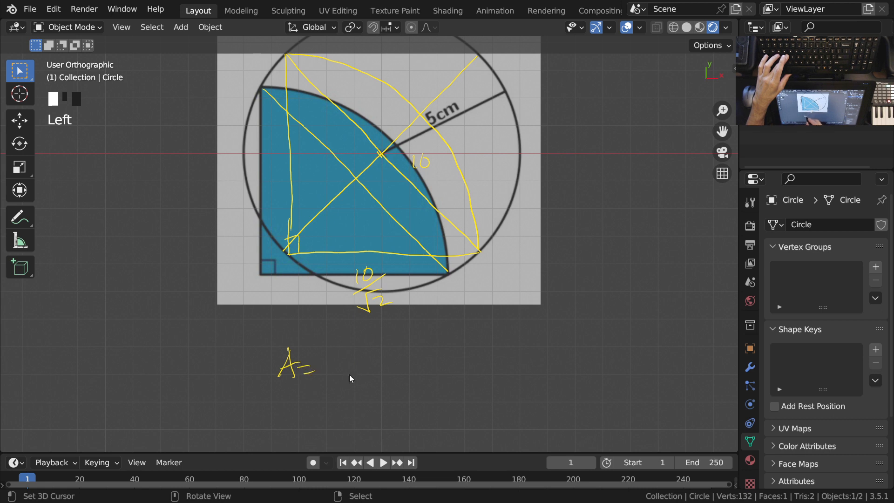
pyautogui.moveTo(373, 366); pyautogui.dragTo(373, 382)
pyautogui.moveTo(382, 364)
pyautogui.mouseDown()
pyautogui.moveTo(381, 381)
pyautogui.moveTo(394, 358)
pyautogui.moveTo(402, 392)
pyautogui.mouseUp()
pyautogui.moveTo(416, 352)
pyautogui.mouseDown()
pyautogui.moveTo(418, 360)
pyautogui.moveTo(428, 347)
pyautogui.mouseUp()
pyautogui.moveTo(413, 379)
pyautogui.mouseDown()
pyautogui.moveTo(424, 373)
pyautogui.moveTo(448, 386)
pyautogui.mouseUp()
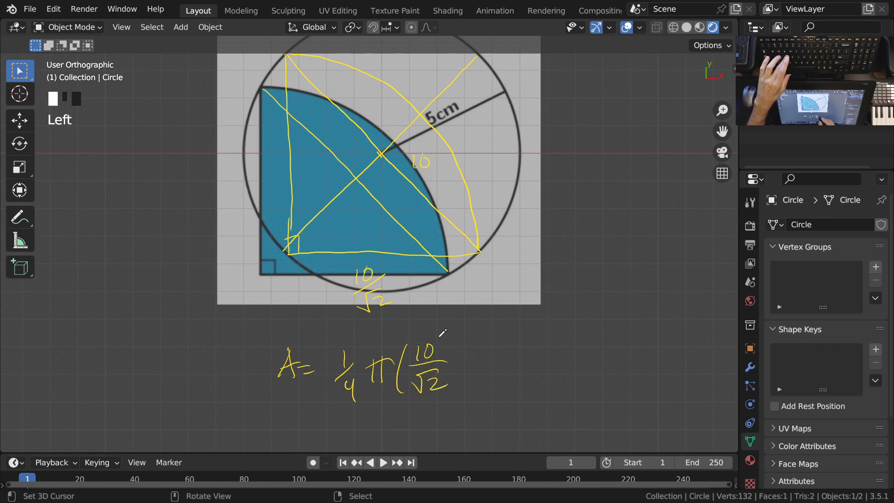
pyautogui.moveTo(474, 409)
pyautogui.keyDown('shift'); pyautogui.mouseDown(button='middle')
pyautogui.moveTo(476, 373)
pyautogui.moveTo(429, 380)
pyautogui.mouseUp(button='middle'); pyautogui.keyUp('shift')
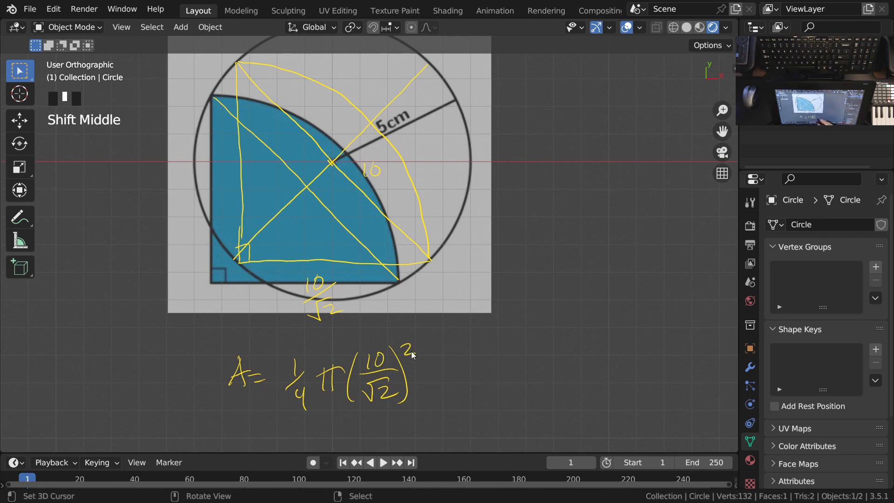
pyautogui.moveTo(370, 295)
pyautogui.keyDown('ctrl'); pyautogui.mouseDown(button='middle')
pyautogui.moveTo(376, 283)
pyautogui.moveTo(389, 334)
pyautogui.mouseUp(button='middle'); pyautogui.keyUp('ctrl')
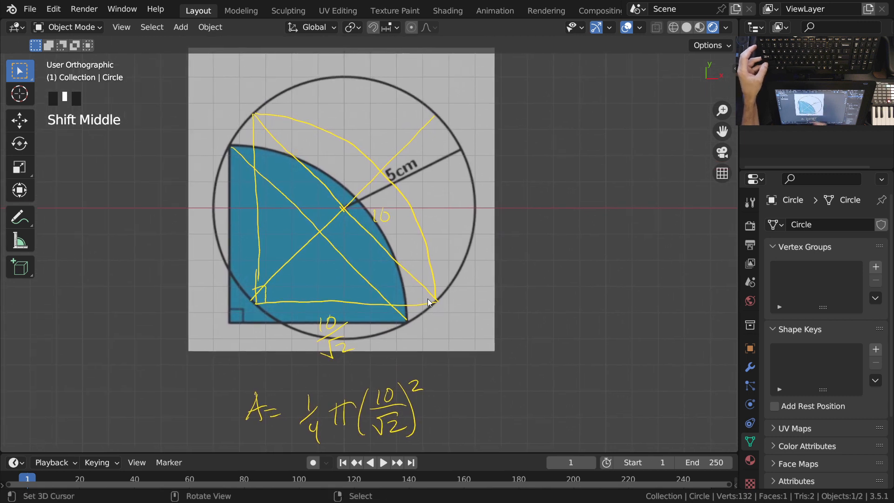
pyautogui.keyDown('shift'); pyautogui.moveTo(379, 377); pyautogui.dragTo(391, 350, button='middle'); pyautogui.keyUp('shift')
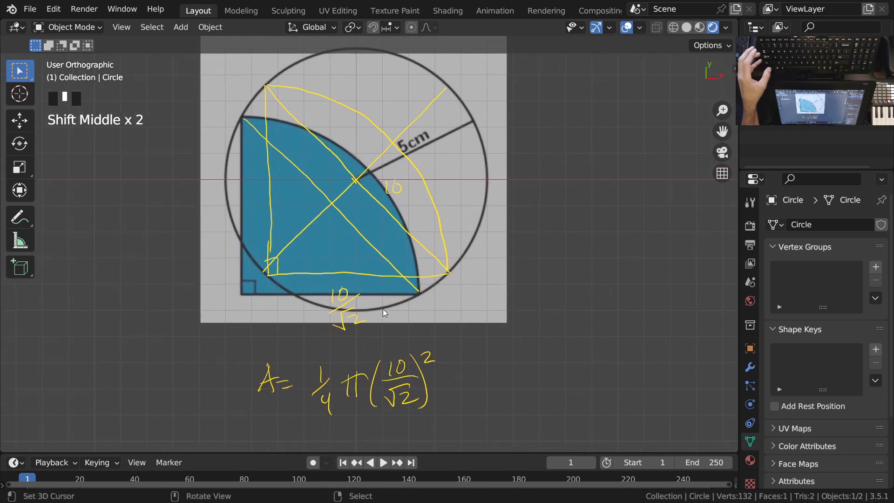
pyautogui.moveTo(388, 170)
pyautogui.keyDown('shift'); pyautogui.mouseDown(button='middle')
pyautogui.moveTo(398, 171)
pyautogui.moveTo(401, 207)
pyautogui.mouseUp(button='middle'); pyautogui.keyUp('shift')
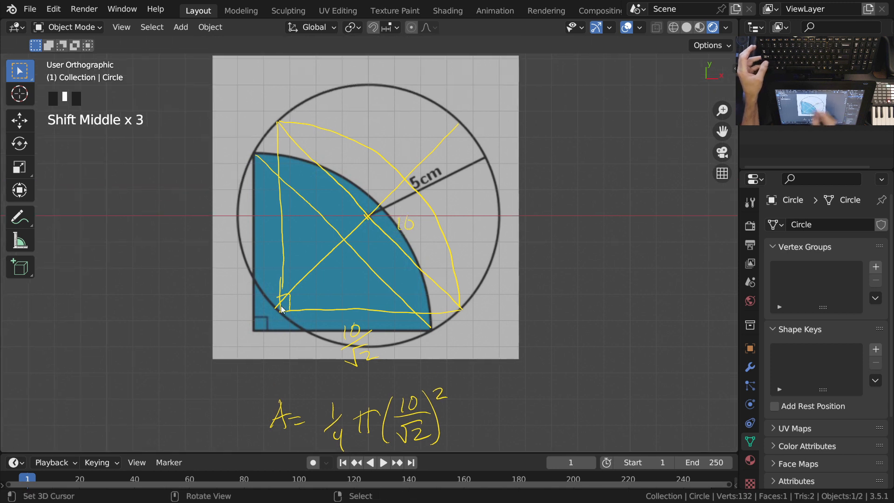
pyautogui.keyDown('ctrl'); pyautogui.moveTo(411, 240); pyautogui.dragTo(394, 239, button='middle'); pyautogui.keyUp('ctrl')
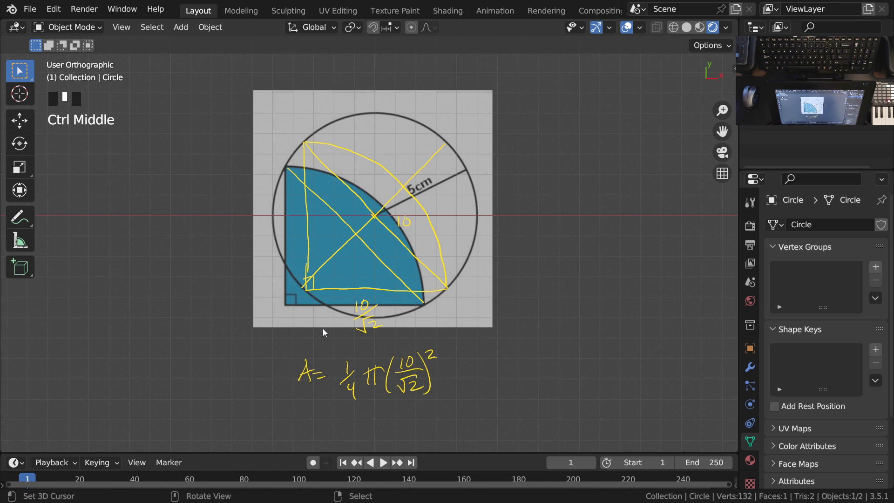
pyautogui.keyDown('ctrl'); pyautogui.moveTo(423, 259); pyautogui.dragTo(581, 334, button='middle'); pyautogui.keyUp('ctrl')
pyautogui.keyDown('ctrl'); pyautogui.moveTo(420, 281); pyautogui.dragTo(392, 312, button='middle'); pyautogui.keyUp('ctrl')
pyautogui.keyDown('shift'); pyautogui.moveTo(392, 312); pyautogui.dragTo(459, 326, button='middle'); pyautogui.keyUp('shift')
# - Duplicate the 5 m circle and place the copy beside the original along the negative X axis
pyautogui.press('KP_Decimal')
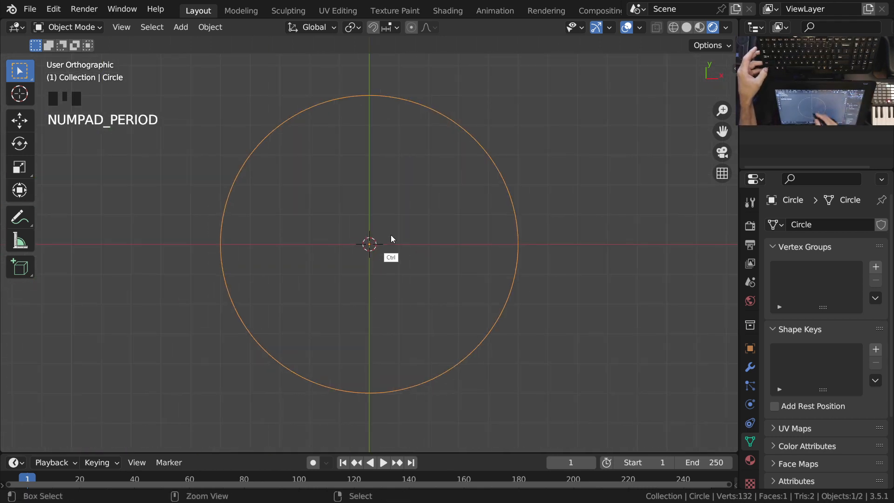
pyautogui.keyDown('ctrl'); pyautogui.moveTo(390, 234); pyautogui.dragTo(374, 311, button='middle'); pyautogui.keyUp('ctrl')
pyautogui.keyDown('shift'); pyautogui.moveTo(374, 311); pyautogui.dragTo(353, 323, button='middle'); pyautogui.keyUp('shift')
pyautogui.keyDown('ctrl'); pyautogui.moveTo(385, 254); pyautogui.dragTo(384, 211, button='middle'); pyautogui.keyUp('ctrl')
pyautogui.rightClick(453, 205)
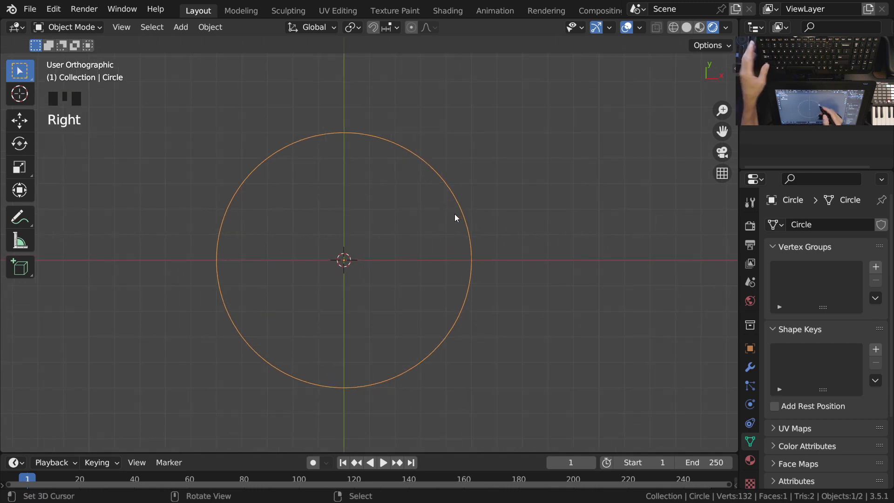
pyautogui.keyDown('ctrl'); pyautogui.moveTo(422, 295); pyautogui.dragTo(479, 266, button='middle'); pyautogui.keyUp('ctrl')
pyautogui.hotkey('shift', 'd')
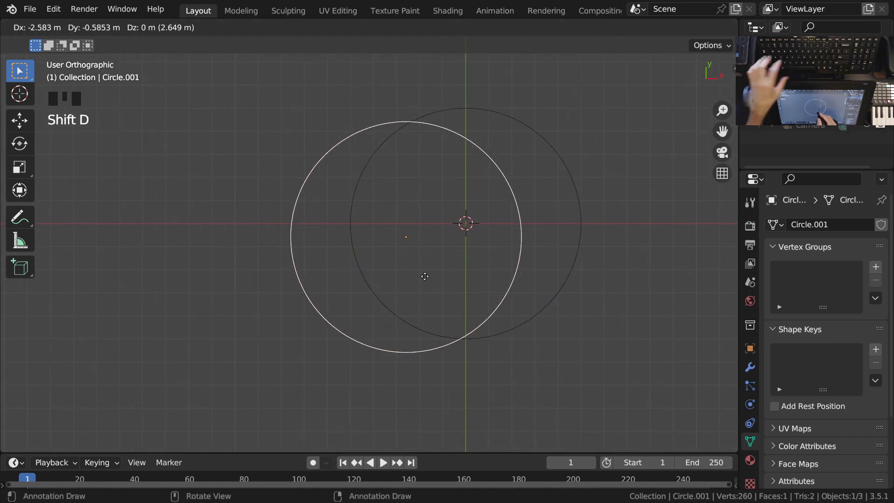
pyautogui.press('x')
pyautogui.click(161, 321)
pyautogui.keyDown('shift'); pyautogui.moveTo(237, 324); pyautogui.dragTo(438, 351, button='middle'); pyautogui.keyUp('shift')
pyautogui.keyDown('ctrl'); pyautogui.moveTo(400, 336); pyautogui.dragTo(373, 310, button='middle'); pyautogui.keyUp('ctrl')
# - Fill the duplicated circle with a face and select only its topmost and bottommost vertices
pyautogui.press('Tab')
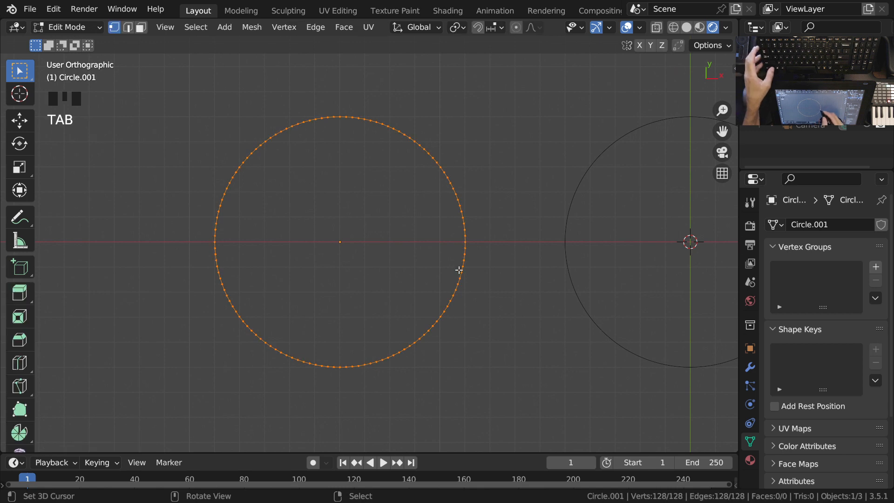
pyautogui.press('f')
pyautogui.keyDown('ctrl'); pyautogui.moveTo(395, 267); pyautogui.dragTo(388, 277, button='middle'); pyautogui.keyUp('ctrl')
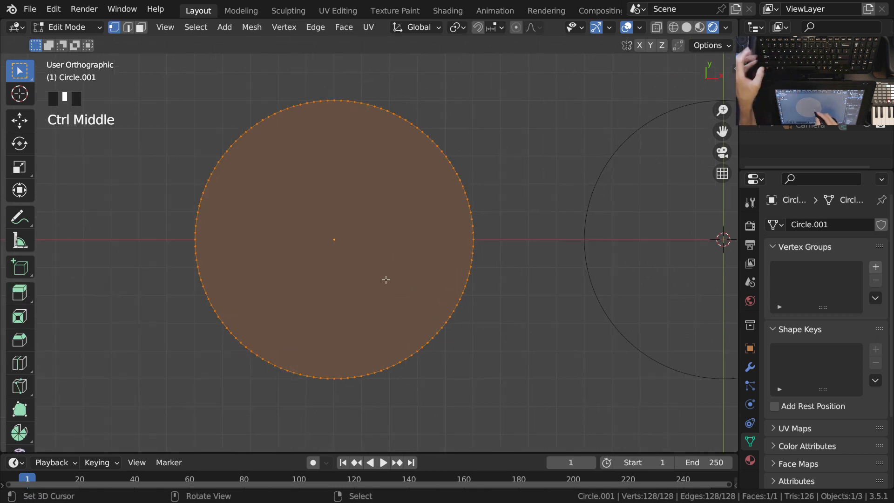
pyautogui.rightClick(338, 106)
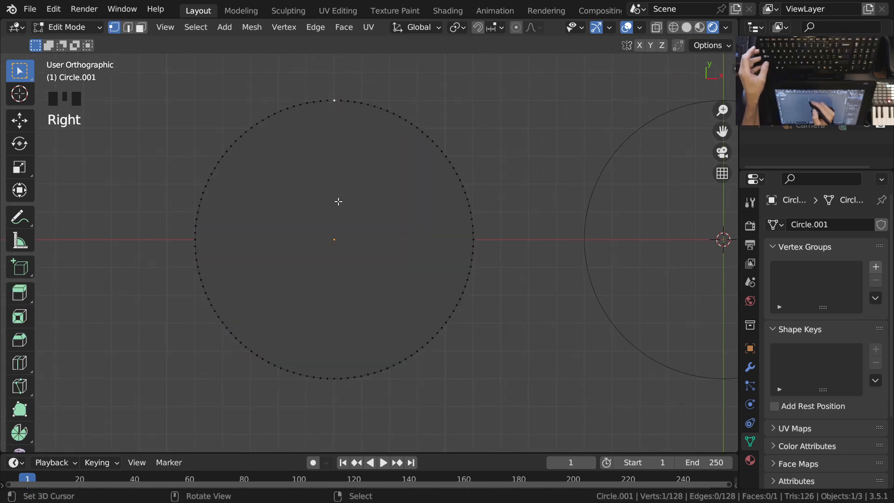
pyautogui.keyDown('shift'); pyautogui.rightClick(342, 388); pyautogui.keyUp('shift')
pyautogui.press('f')
pyautogui.rightClick(200, 241)
pyautogui.hotkey('ctrl', 'z')
pyautogui.hotkey('ctrl', 'z')
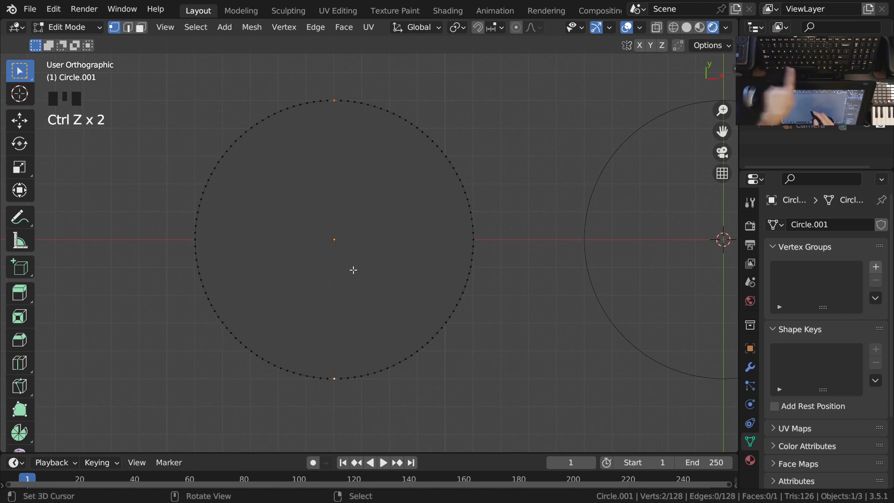
# - Connect the opposite vertices of the filled circle along its vertical and horizontal diameters, splitting it into quarters
pyautogui.press('j')
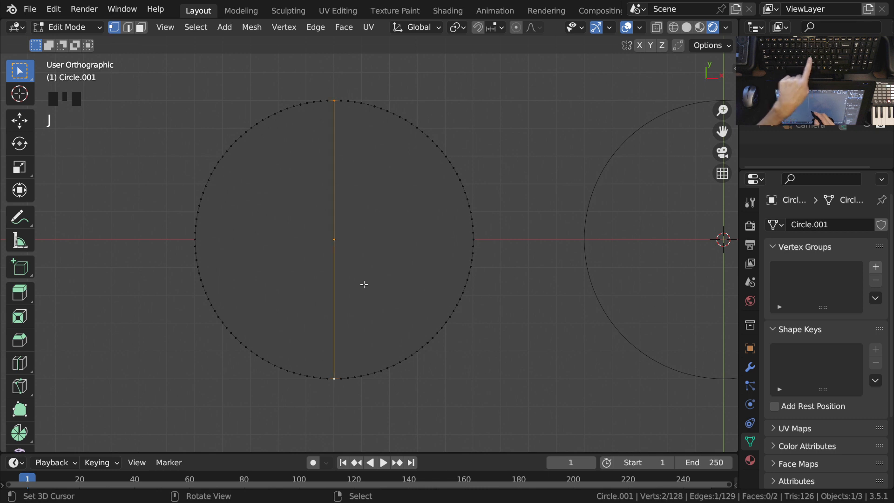
pyautogui.rightClick(200, 241)
pyautogui.keyDown('shift'); pyautogui.rightClick(473, 241); pyautogui.keyUp('shift')
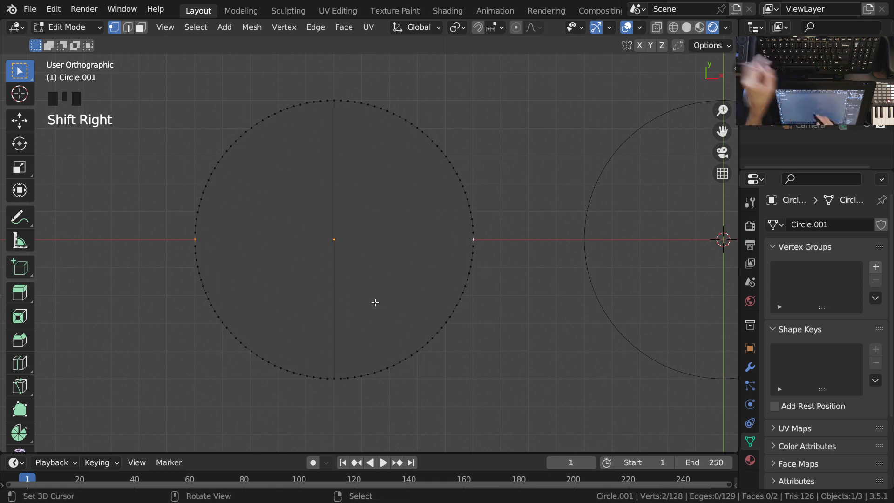
pyautogui.press('j')
# - Delete three quarters of the duplicated circle, keeping only the upper-right quarter
pyautogui.press('3')
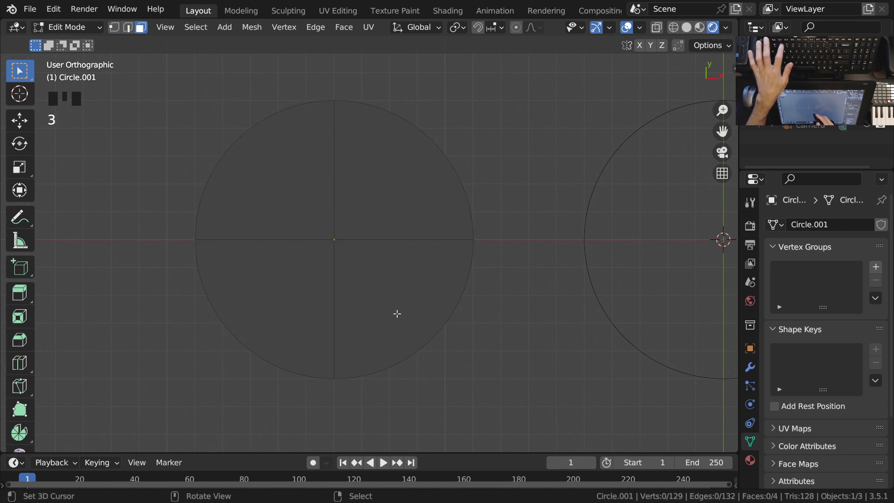
pyautogui.rightClick(343, 343)
pyautogui.keyDown('shift'); pyautogui.rightClick(297, 298); pyautogui.keyUp('shift')
pyautogui.keyDown('shift'); pyautogui.rightClick(274, 191); pyautogui.keyUp('shift')
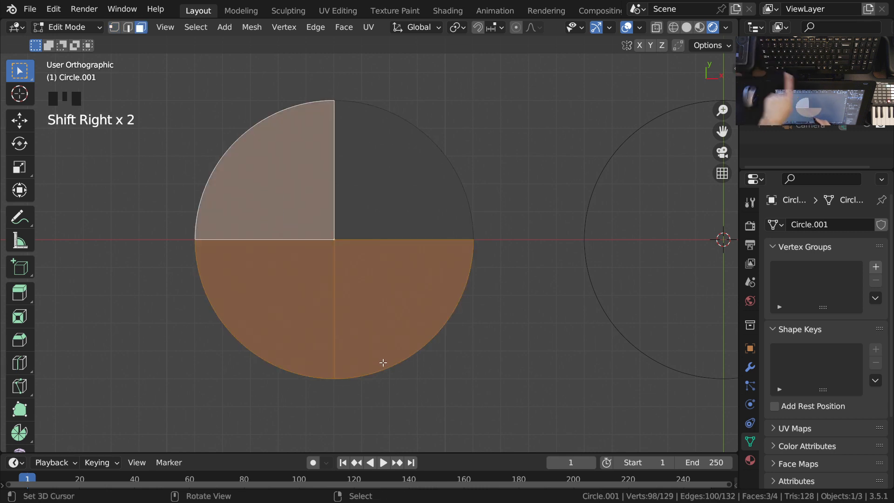
pyautogui.press('x')
pyautogui.click(382, 362)
# - Select the vertex at the outer end of the remaining quarter circle's horizontal edge
pyautogui.keyDown('ctrl'); pyautogui.moveTo(383, 361); pyautogui.dragTo(377, 283, button='middle'); pyautogui.keyUp('ctrl')
pyautogui.keyDown('shift'); pyautogui.moveTo(373, 294); pyautogui.dragTo(267, 359, button='middle'); pyautogui.keyUp('shift')
pyautogui.keyDown('ctrl'); pyautogui.moveTo(334, 309); pyautogui.dragTo(353, 341, button='middle'); pyautogui.keyUp('ctrl')
pyautogui.keyDown('shift'); pyautogui.moveTo(352, 341); pyautogui.dragTo(426, 300, button='middle'); pyautogui.keyUp('shift')
pyautogui.press('1')
pyautogui.rightClick(434, 300)
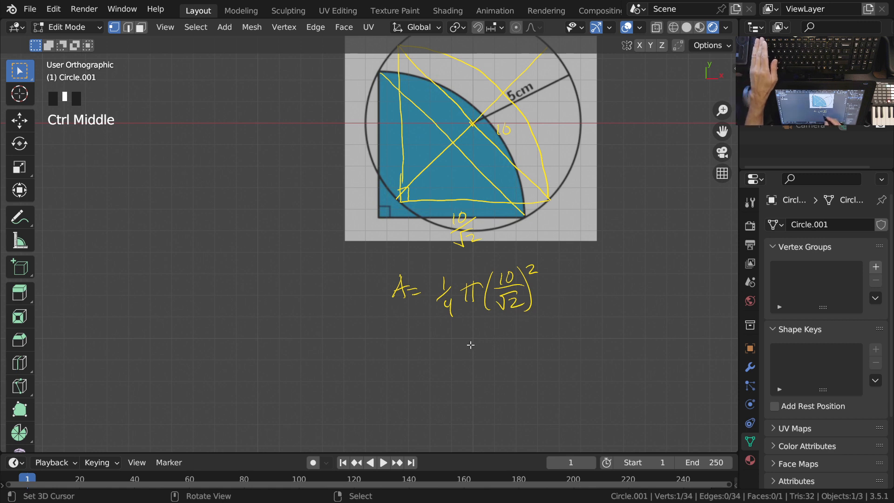
# - Handwrite the expanded area expression 1/4 π(100/2) = as an annotation below the area formula
pyautogui.keyDown('ctrl'); pyautogui.moveTo(540, 279); pyautogui.dragTo(541, 257, button='middle'); pyautogui.keyUp('ctrl')
pyautogui.keyDown('shift'); pyautogui.moveTo(454, 352); pyautogui.dragTo(435, 325, button='middle'); pyautogui.keyUp('shift')
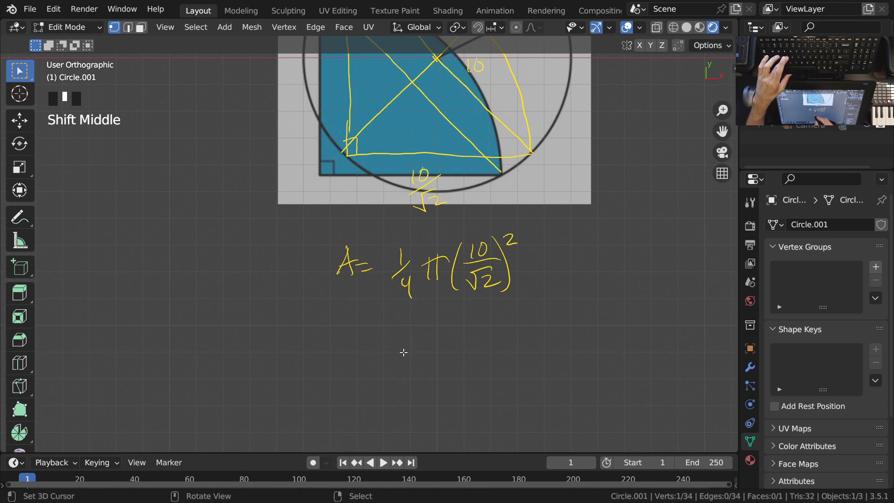
pyautogui.moveTo(393, 325); pyautogui.dragTo(396, 343)
pyautogui.moveTo(390, 344)
pyautogui.mouseDown()
pyautogui.moveTo(400, 372)
pyautogui.moveTo(425, 359)
pyautogui.mouseUp()
pyautogui.moveTo(415, 338)
pyautogui.mouseDown()
pyautogui.moveTo(440, 330)
pyautogui.moveTo(458, 307)
pyautogui.moveTo(464, 333)
pyautogui.mouseUp()
pyautogui.moveTo(483, 316); pyautogui.dragTo(494, 317)
pyautogui.moveTo(456, 342); pyautogui.dragTo(504, 334)
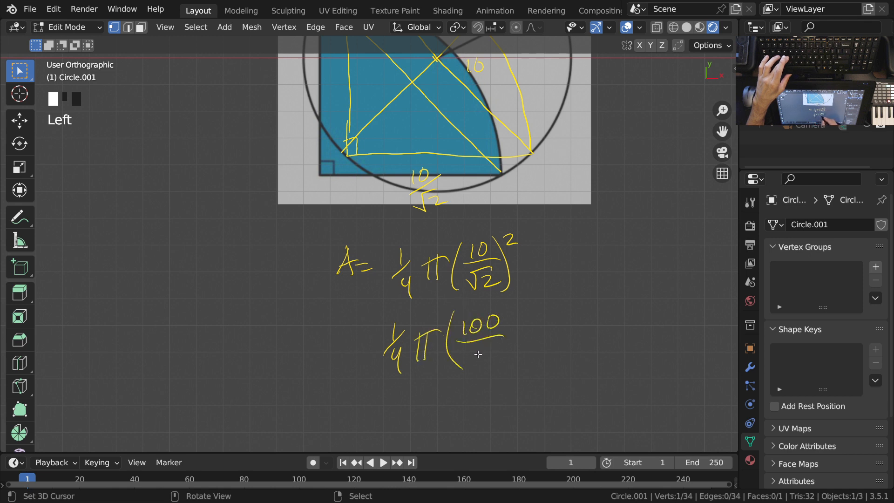
pyautogui.moveTo(508, 306); pyautogui.dragTo(510, 365)
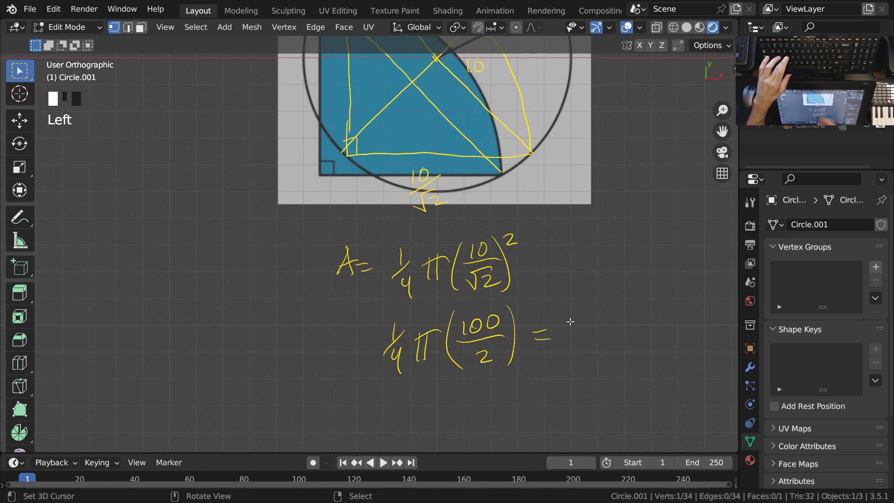
# - Handwrite the simplified area π 25/2 after the equals sign
pyautogui.moveTo(573, 322); pyautogui.dragTo(572, 334)
pyautogui.moveTo(578, 320); pyautogui.dragTo(577, 337)
pyautogui.moveTo(563, 322); pyautogui.dragTo(613, 320)
pyautogui.moveTo(621, 301)
pyautogui.mouseDown()
pyautogui.moveTo(615, 321)
pyautogui.moveTo(645, 299)
pyautogui.mouseUp()
pyautogui.moveTo(600, 328)
pyautogui.mouseDown()
pyautogui.moveTo(644, 322)
pyautogui.moveTo(645, 344)
pyautogui.mouseUp()
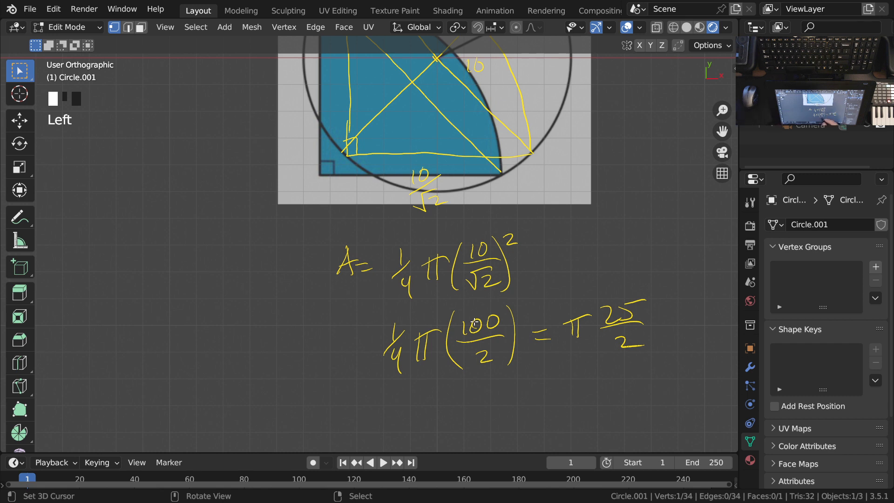
pyautogui.keyDown('shift'); pyautogui.moveTo(497, 236); pyautogui.dragTo(469, 323, button='middle'); pyautogui.keyUp('shift')
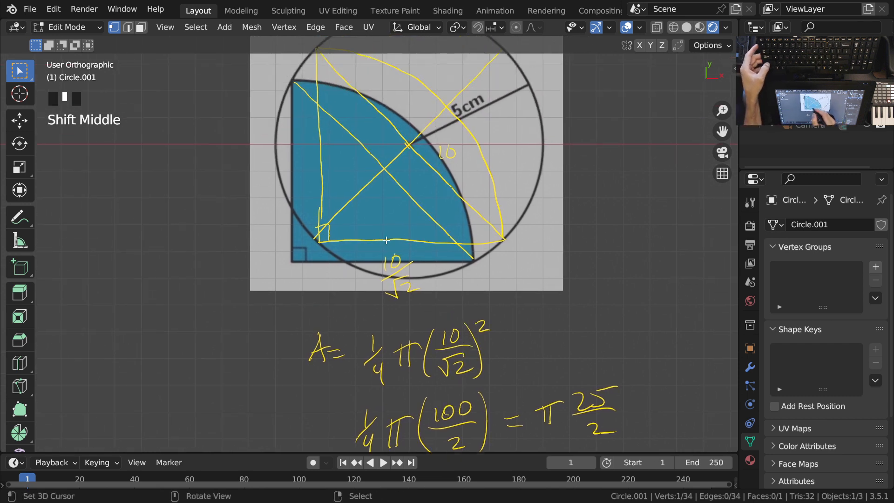
pyautogui.press('r')
pyautogui.click(373, 222)
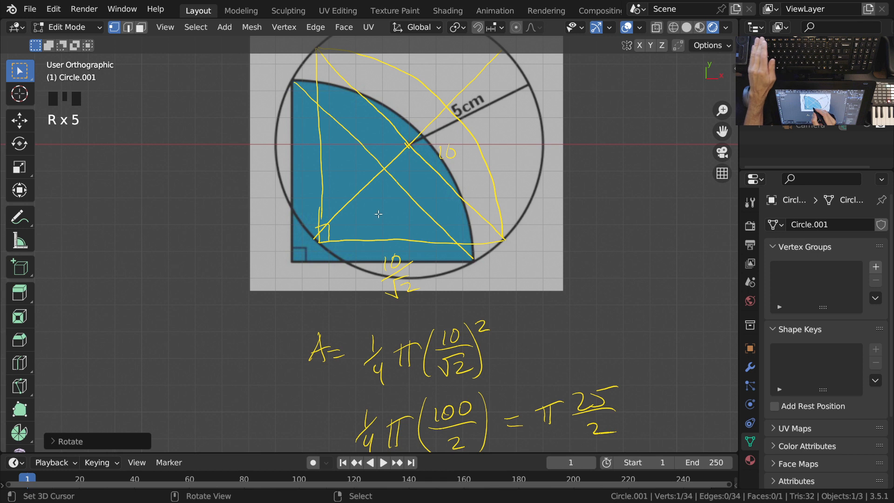
pyautogui.press('r')
pyautogui.press('Escape')
pyautogui.press('Escape')
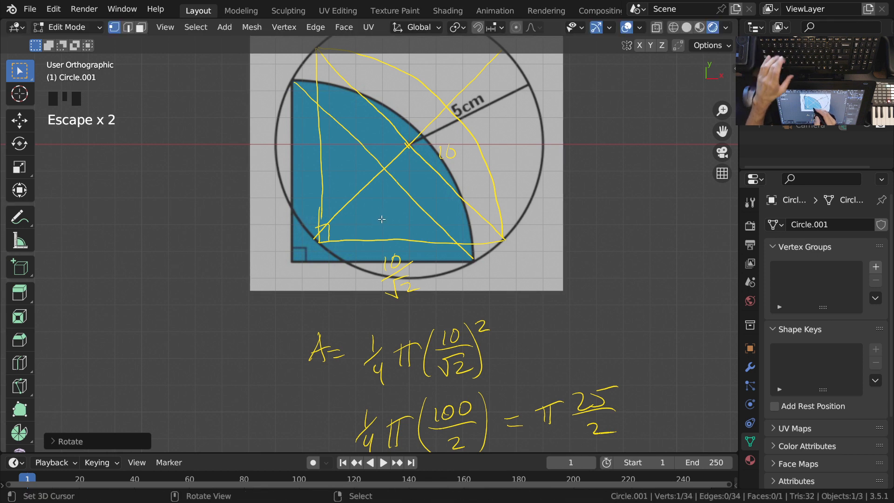
# - Annotate the sketched quarter circle's horizontal leg with R and the circle's 5cm radius with = r
pyautogui.click(378, 208)
pyautogui.moveTo(378, 208); pyautogui.dragTo(393, 232)
pyautogui.moveTo(500, 248)
pyautogui.keyDown('shift'); pyautogui.mouseDown(button='middle')
pyautogui.moveTo(447, 275)
pyautogui.moveTo(444, 288)
pyautogui.moveTo(399, 213)
pyautogui.mouseUp(button='middle'); pyautogui.keyUp('shift')
pyautogui.keyDown('ctrl'); pyautogui.moveTo(457, 274); pyautogui.dragTo(476, 318, button='middle'); pyautogui.keyUp('ctrl')
pyautogui.press('Escape')
pyautogui.keyDown('shift'); pyautogui.moveTo(384, 105); pyautogui.dragTo(390, 152, button='middle'); pyautogui.keyUp('shift')
pyautogui.moveTo(380, 148); pyautogui.dragTo(387, 146)
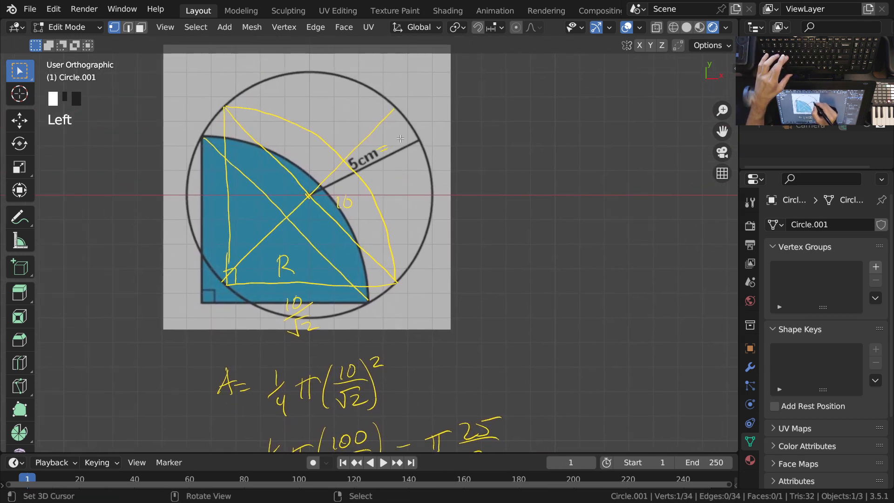
# - Handwrite Rmax = in the empty area beside the reference image, erasing the first equals sign to fit the subscript
pyautogui.keyDown('shift'); pyautogui.moveTo(391, 342); pyautogui.dragTo(419, 276, button='middle'); pyautogui.keyUp('shift')
pyautogui.keyDown('shift'); pyautogui.moveTo(429, 339); pyautogui.dragTo(342, 345, button='middle'); pyautogui.keyUp('shift')
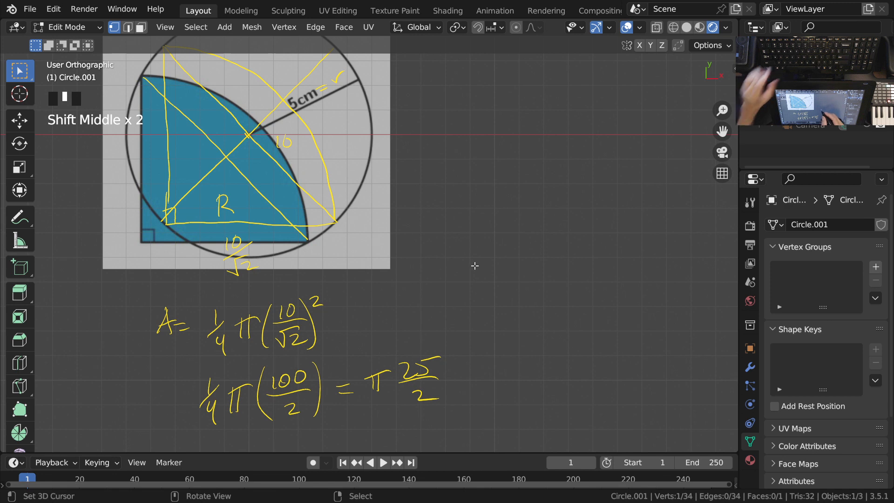
pyautogui.moveTo(443, 234)
pyautogui.mouseDown()
pyautogui.moveTo(444, 220)
pyautogui.moveTo(469, 225)
pyautogui.mouseUp()
pyautogui.moveTo(461, 232); pyautogui.dragTo(473, 230)
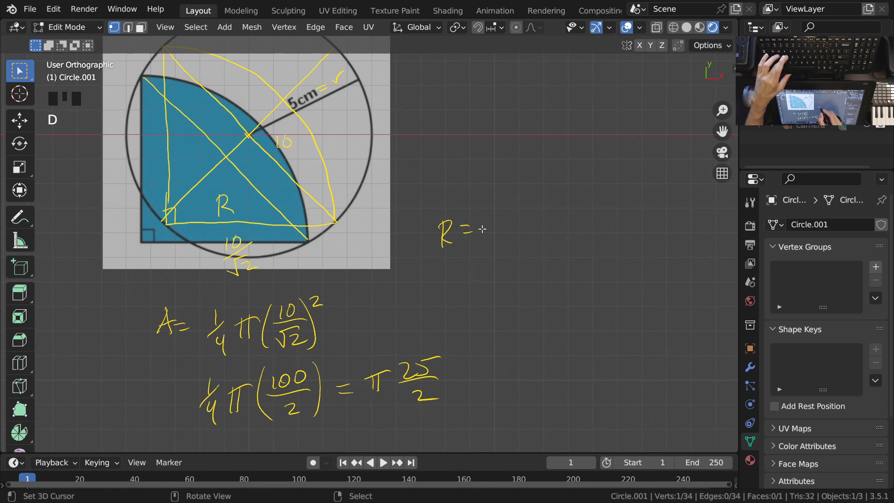
pyautogui.moveTo(482, 239); pyautogui.dragTo(475, 230, button='right')
pyautogui.moveTo(456, 247)
pyautogui.mouseDown()
pyautogui.moveTo(486, 238)
pyautogui.moveTo(475, 251)
pyautogui.mouseUp()
pyautogui.moveTo(473, 237); pyautogui.dragTo(491, 251)
pyautogui.moveTo(495, 235); pyautogui.dragTo(509, 238)
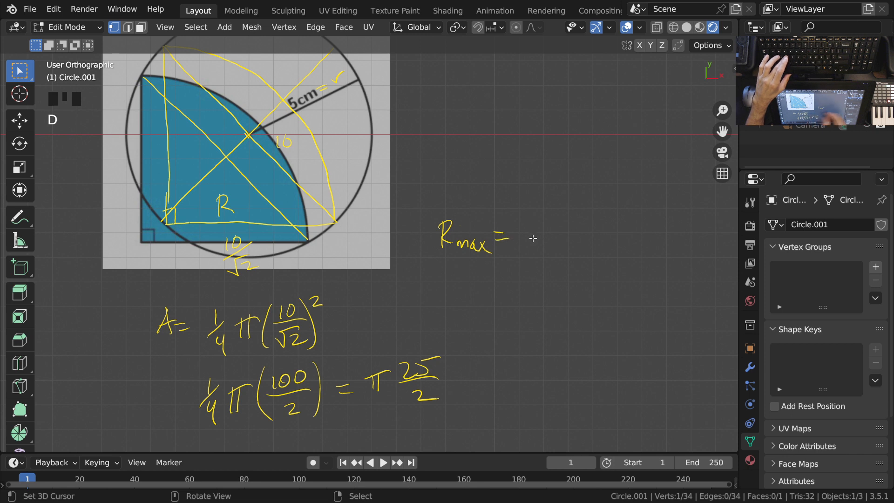
# - Complete the handwritten Rmax equation with 10/√2 = 7.07107
pyautogui.moveTo(531, 217); pyautogui.dragTo(529, 228)
pyautogui.moveTo(542, 213)
pyautogui.mouseDown()
pyautogui.moveTo(560, 232)
pyautogui.moveTo(546, 241)
pyautogui.moveTo(564, 256)
pyautogui.moveTo(591, 234)
pyautogui.mouseUp()
pyautogui.moveTo(582, 240); pyautogui.dragTo(592, 239)
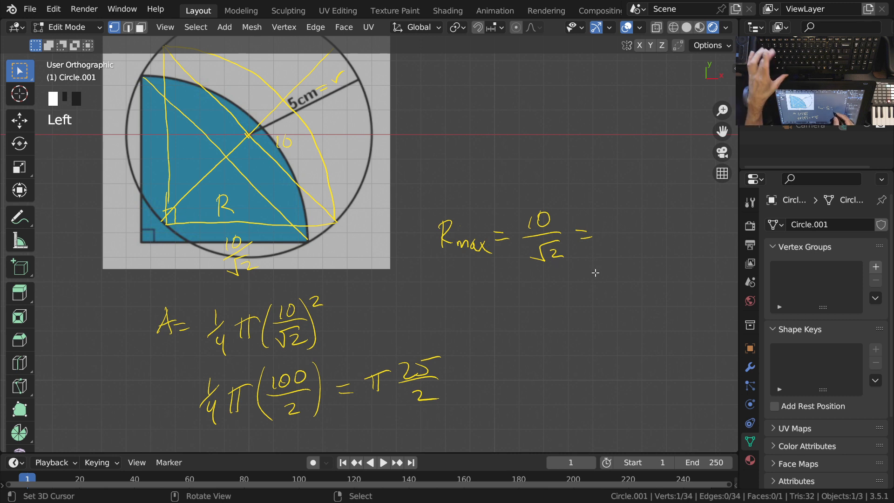
pyautogui.moveTo(614, 219); pyautogui.dragTo(601, 224)
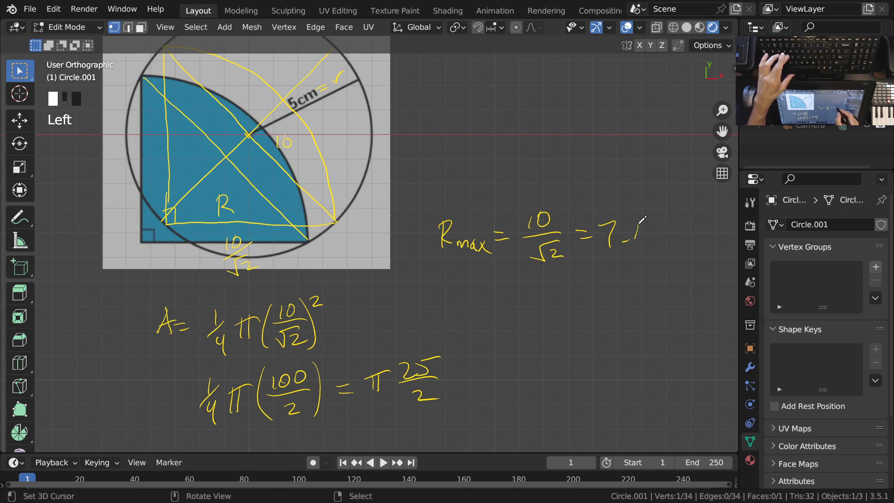
pyautogui.moveTo(698, 223); pyautogui.dragTo(706, 249)
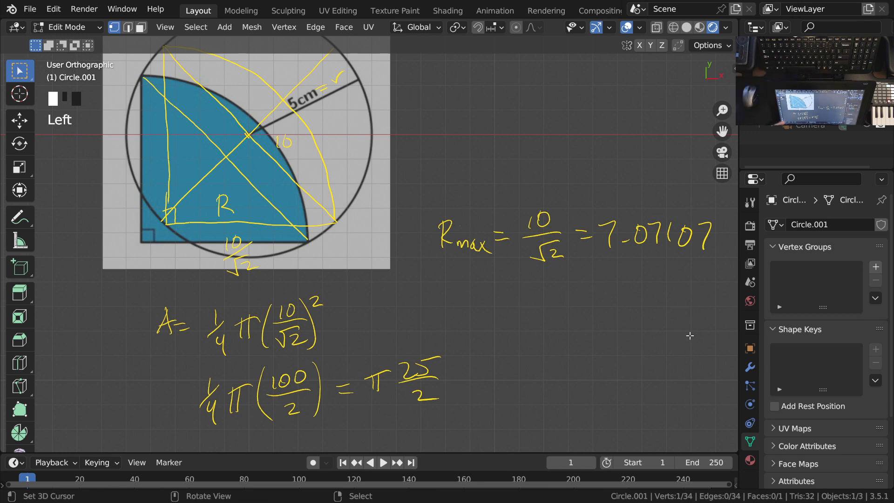
# - Duplicate the selected end vertex of the quarter circle and offset the copy by -7.07107 m along X
pyautogui.keyDown('ctrl'); pyautogui.moveTo(455, 288); pyautogui.dragTo(410, 279, button='middle'); pyautogui.keyUp('ctrl')
pyautogui.keyDown('shift'); pyautogui.moveTo(196, 301); pyautogui.dragTo(494, 266, button='middle'); pyautogui.keyUp('shift')
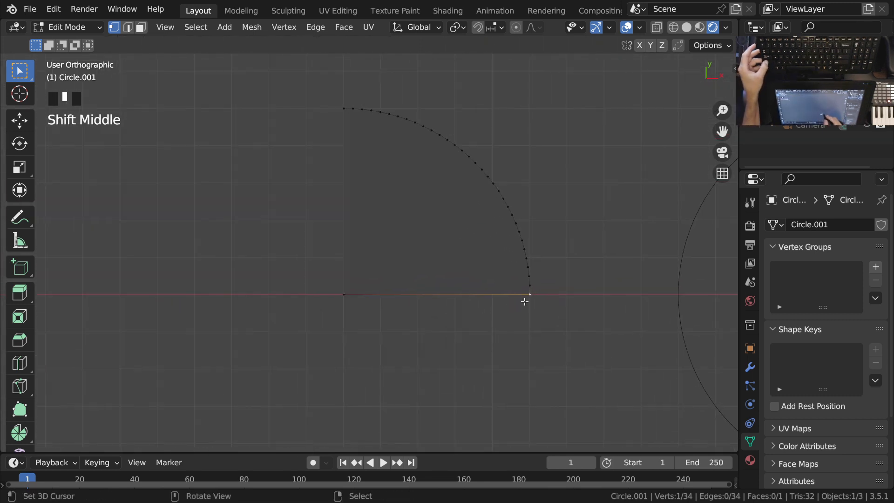
pyautogui.hotkey('shift', 'd')
pyautogui.press('x')
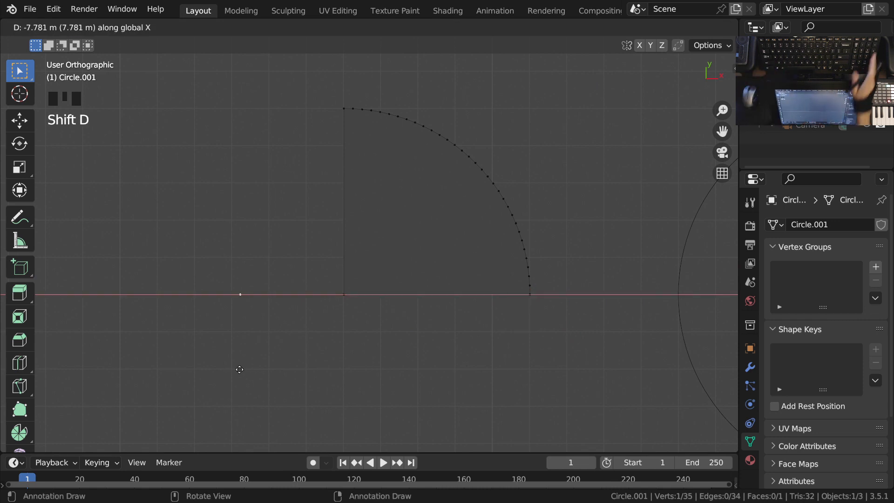
pyautogui.write('-(7.')
pyautogui.write('07107')
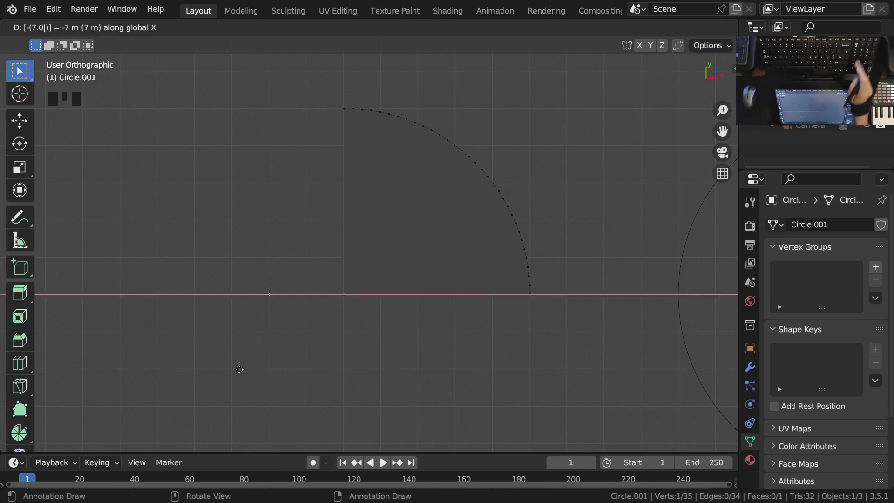
pyautogui.press('Return')
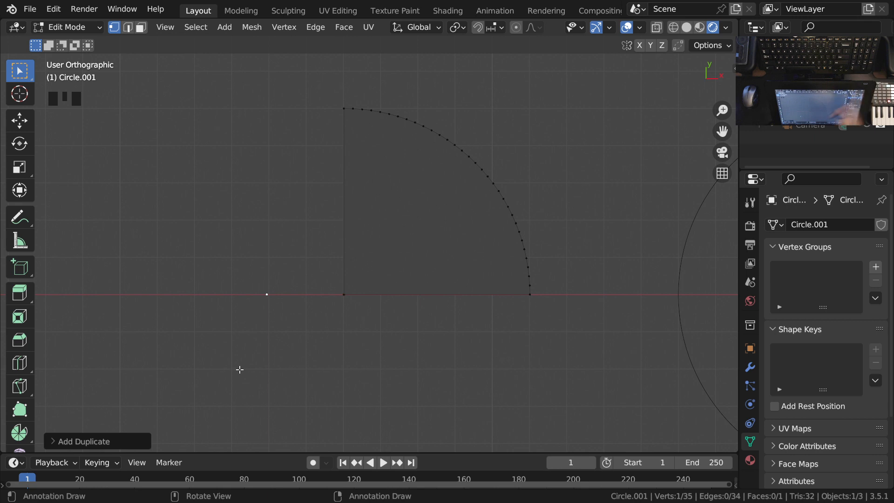
# - Snap the 3D cursor to the vertex at the outer end of the quarter circle's horizontal edge
pyautogui.keyDown('ctrl'); pyautogui.moveTo(328, 273); pyautogui.dragTo(324, 291, button='middle'); pyautogui.keyUp('ctrl')
pyautogui.keyDown('shift'); pyautogui.moveTo(324, 291); pyautogui.dragTo(316, 316, button='middle'); pyautogui.keyUp('shift')
pyautogui.rightClick(494, 326)
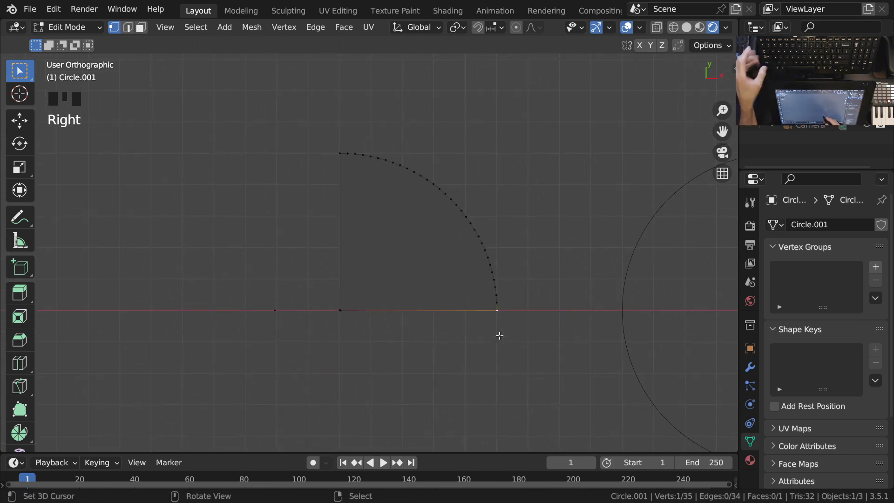
pyautogui.hotkey('shift', 's')
pyautogui.click(530, 408)
pyautogui.keyDown('ctrl'); pyautogui.moveTo(507, 360); pyautogui.dragTo(504, 320, button='middle'); pyautogui.keyUp('ctrl')
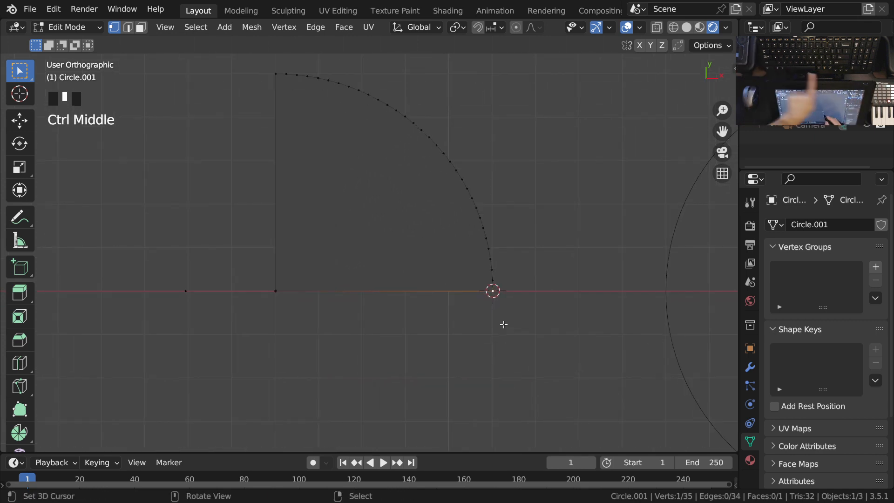
# - Set the transform pivot to 3D Cursor and enable vertex snapping, with all quarter-circle vertices except the loose guide vertex selected
pyautogui.press('.')
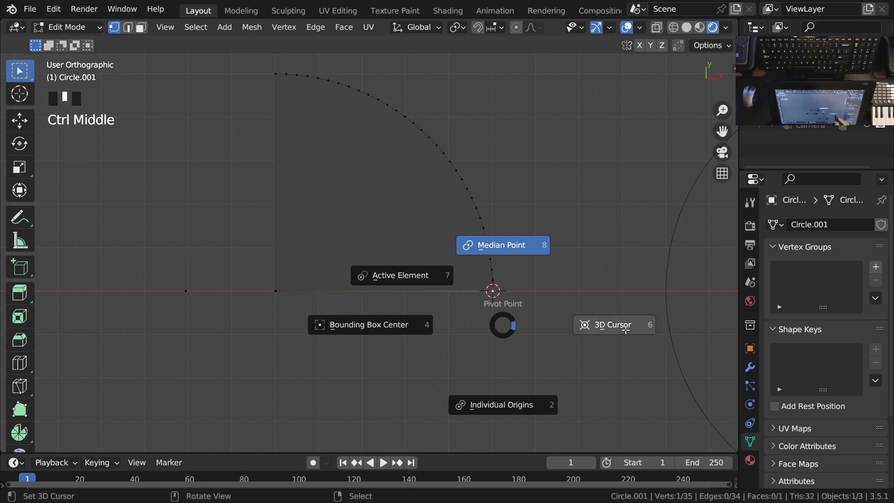
pyautogui.press('a')
pyautogui.keyDown('shift'); pyautogui.rightClick(197, 306); pyautogui.keyUp('shift')
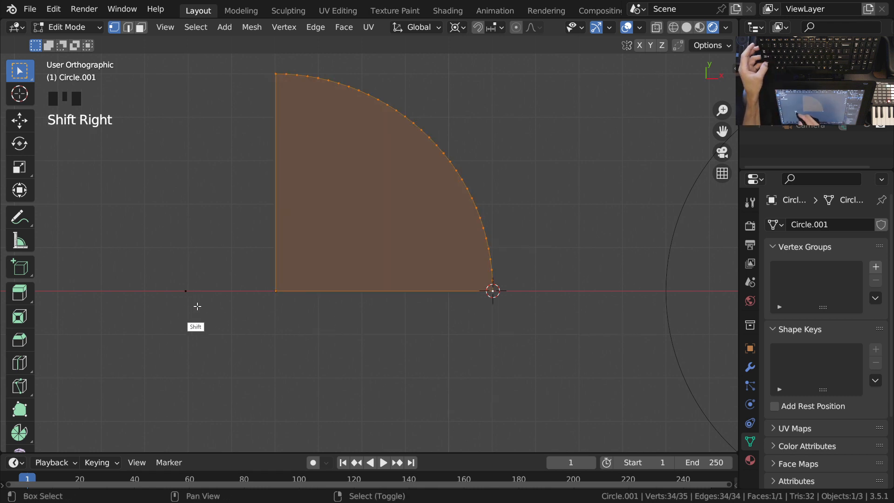
pyautogui.click(478, 27)
pyautogui.click(498, 27)
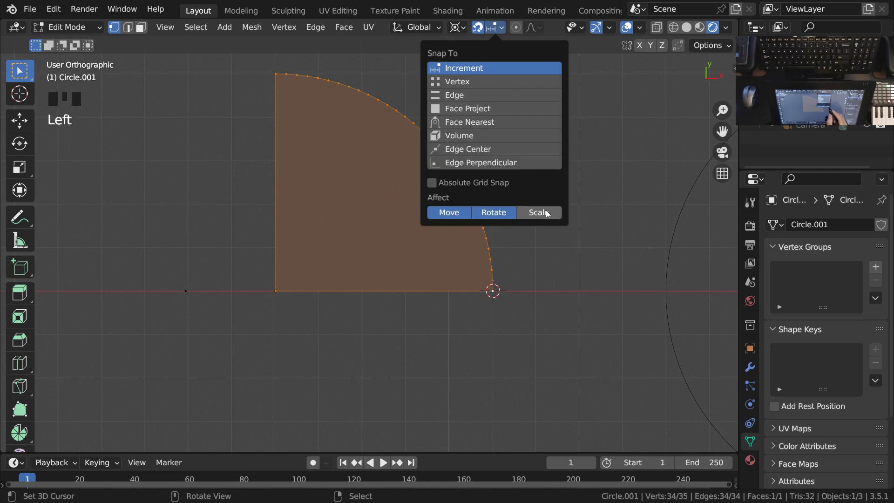
pyautogui.click(463, 82)
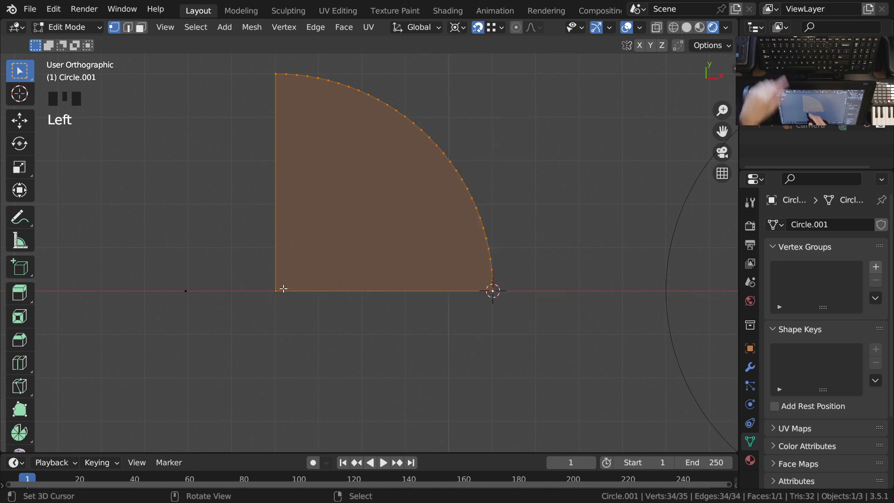
# - Scale the quarter circle from the 3D cursor until its corner vertex snaps onto the loose guide vertex
pyautogui.keyDown('shift'); pyautogui.rightClick(281, 328); pyautogui.keyUp('shift')
pyautogui.keyDown('shift'); pyautogui.rightClick(279, 325); pyautogui.keyUp('shift')
pyautogui.keyDown('shift'); pyautogui.rightClick(278, 325); pyautogui.keyUp('shift')
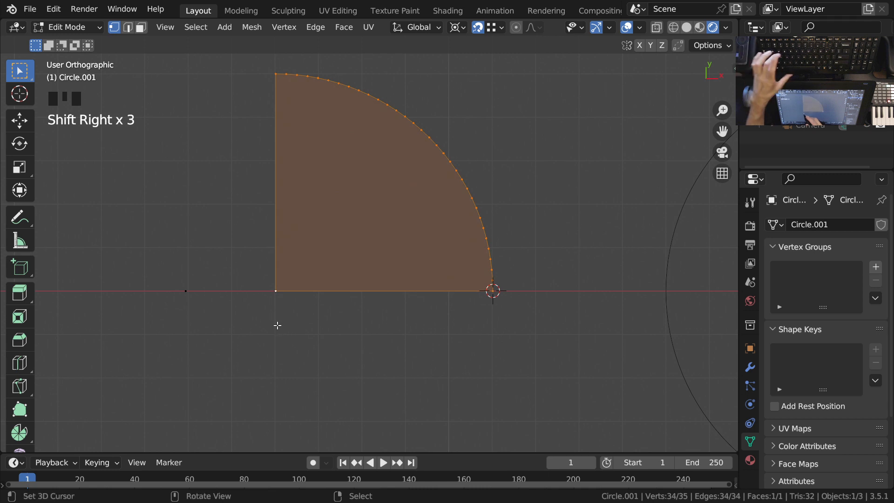
pyautogui.press('s')
pyautogui.click(185, 292)
pyautogui.keyDown('ctrl'); pyautogui.moveTo(285, 239); pyautogui.dragTo(293, 283, button='middle'); pyautogui.keyUp('ctrl')
pyautogui.keyDown('shift'); pyautogui.moveTo(293, 282); pyautogui.dragTo(310, 345, button='middle'); pyautogui.keyUp('shift')
pyautogui.moveTo(233, 343); pyautogui.dragTo(241, 412, button='right')
pyautogui.press('Escape')
pyautogui.press('Escape')
pyautogui.press('s')
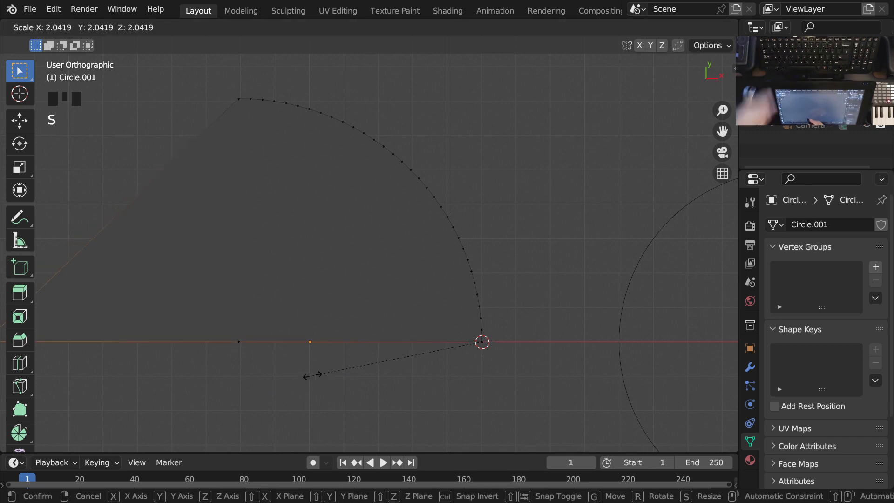
pyautogui.rightClick(310, 375)
# - Delete the loose guide vertex at the quarter circle's corner in wireframe display and return to Object Mode
pyautogui.press('z')
pyautogui.click(328, 378)
pyautogui.moveTo(246, 345); pyautogui.dragTo(307, 397, button='right')
pyautogui.press('x')
pyautogui.press('x')
pyautogui.keyDown('ctrl'); pyautogui.moveTo(363, 379); pyautogui.dragTo(315, 363, button='middle'); pyautogui.keyUp('ctrl')
pyautogui.press('Tab')
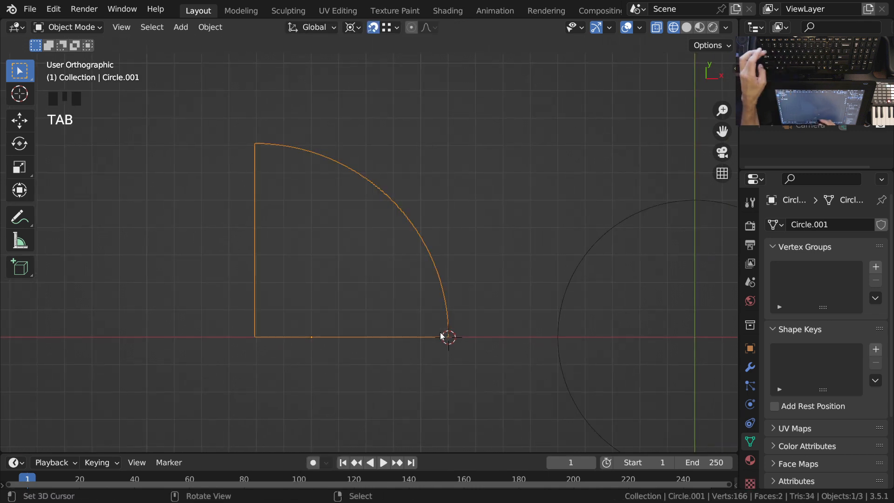
# - Set the quarter circle's origin to the 3D cursor at the outer end of its horizontal edge
pyautogui.keyDown('ctrl'); pyautogui.moveTo(458, 366); pyautogui.dragTo(448, 336, button='middle'); pyautogui.keyUp('ctrl')
pyautogui.keyDown('shift'); pyautogui.moveTo(430, 372); pyautogui.dragTo(376, 376, button='middle'); pyautogui.keyUp('shift')
pyautogui.keyDown('ctrl'); pyautogui.moveTo(304, 299); pyautogui.dragTo(312, 357, button='middle'); pyautogui.keyUp('ctrl')
pyautogui.keyDown('shift'); pyautogui.moveTo(353, 374); pyautogui.dragTo(296, 367, button='middle'); pyautogui.keyUp('shift')
pyautogui.keyDown('ctrl'); pyautogui.moveTo(307, 319); pyautogui.dragTo(328, 317, button='middle'); pyautogui.keyUp('ctrl')
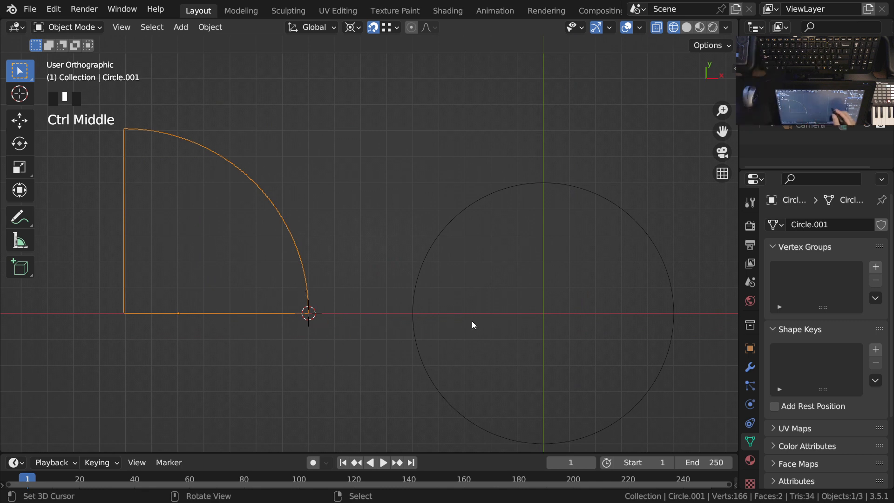
pyautogui.keyDown('ctrl'); pyautogui.moveTo(389, 360); pyautogui.dragTo(372, 296, button='middle'); pyautogui.keyUp('ctrl')
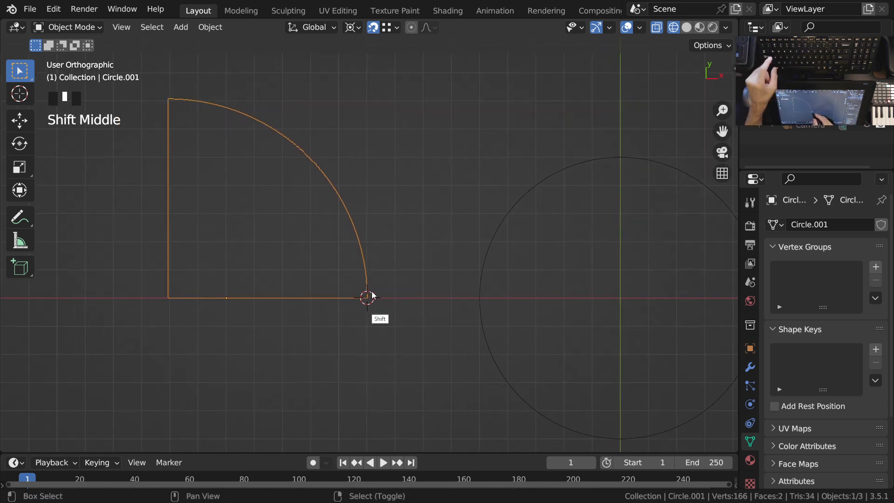
pyautogui.hotkey('shift', 's')
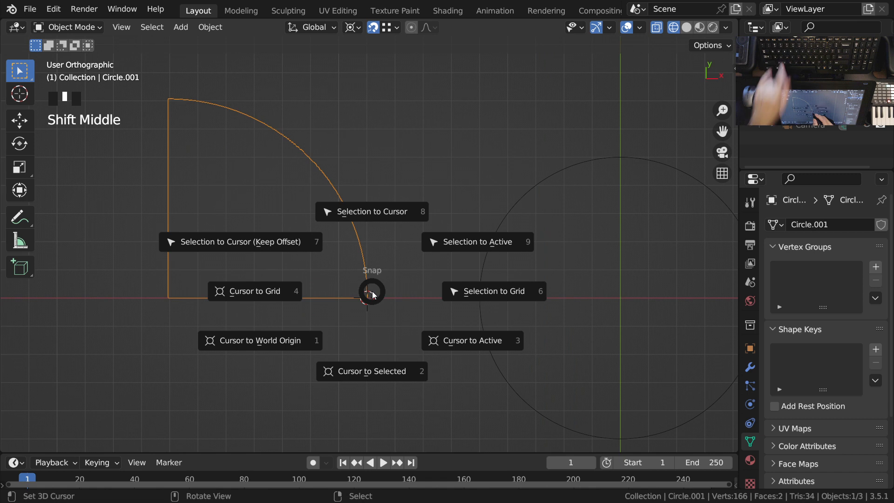
pyautogui.click(378, 370)
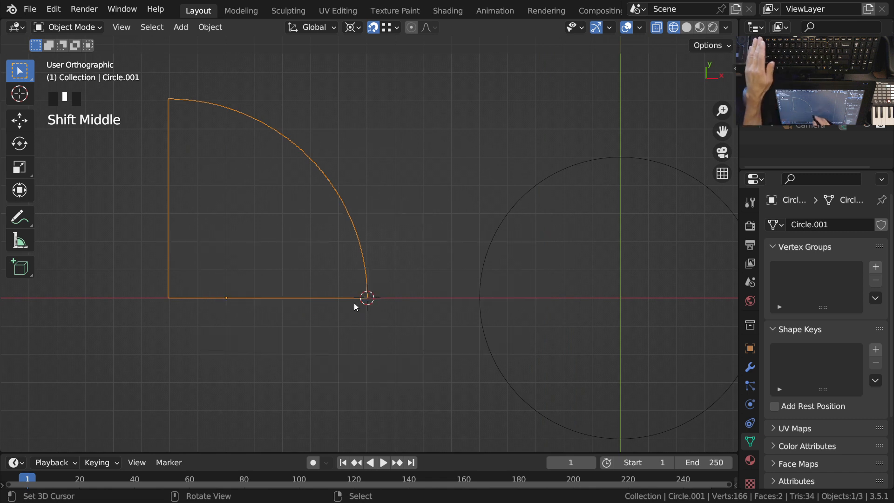
pyautogui.rightClick(377, 335)
pyautogui.moveTo(328, 306)
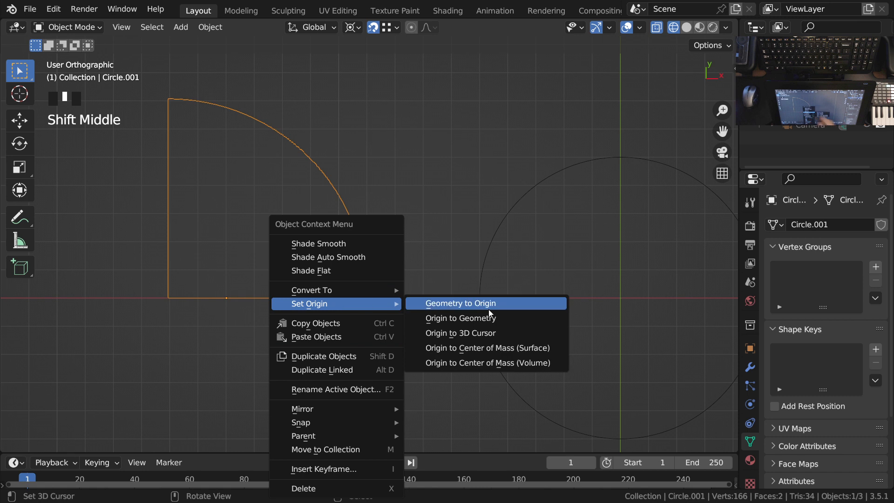
pyautogui.click(484, 333)
# - Reset the 3D cursor to the world origin at the full circle's center
pyautogui.keyDown('ctrl'); pyautogui.moveTo(359, 317); pyautogui.dragTo(391, 264, button='middle'); pyautogui.keyUp('ctrl')
pyautogui.hotkey('shift', 'c')
pyautogui.keyDown('ctrl'); pyautogui.moveTo(349, 339); pyautogui.dragTo(292, 268, button='middle'); pyautogui.keyUp('ctrl')
pyautogui.rightClick(281, 230)
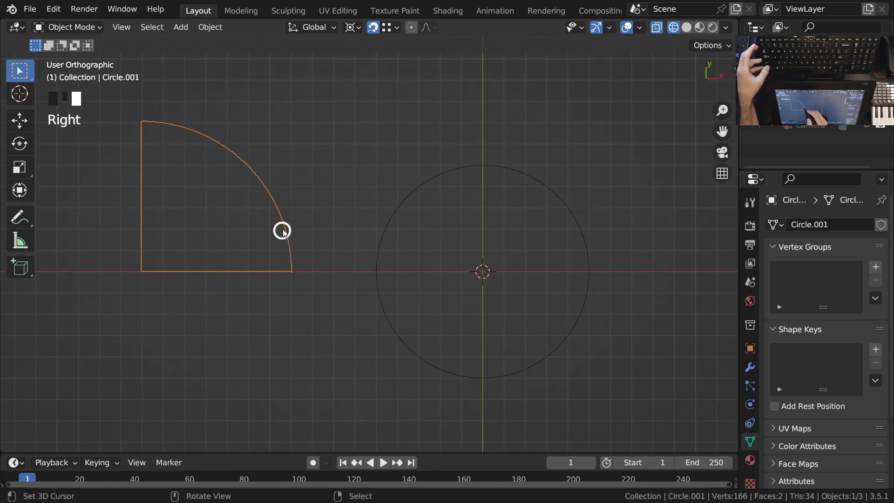
pyautogui.keyDown('shift'); pyautogui.moveTo(278, 225); pyautogui.dragTo(250, 209, button='middle'); pyautogui.keyUp('shift')
pyautogui.press('g')
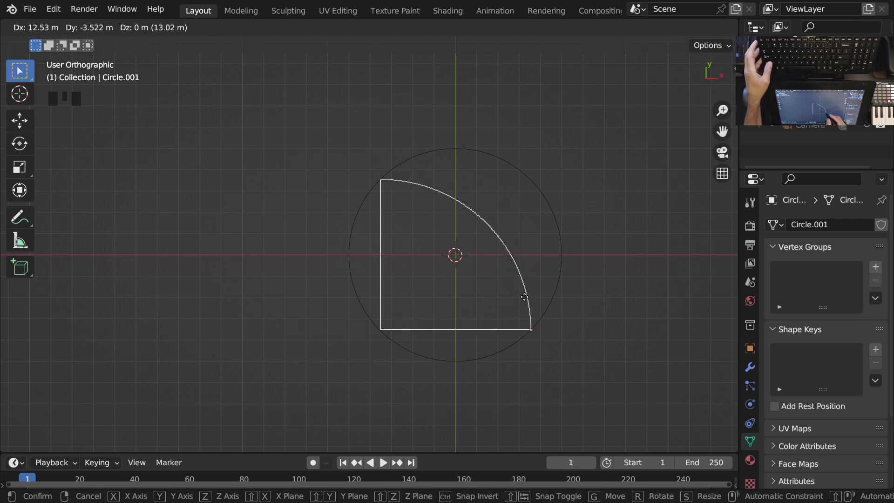
pyautogui.rightClick(523, 300)
# - Clear the quarter circle's location to place its end vertex at the center of the full circle
pyautogui.keyDown('ctrl'); pyautogui.moveTo(468, 308); pyautogui.dragTo(479, 299, button='middle'); pyautogui.keyUp('ctrl')
pyautogui.keyDown('shift'); pyautogui.moveTo(479, 299); pyautogui.dragTo(466, 290, button='middle'); pyautogui.keyUp('shift')
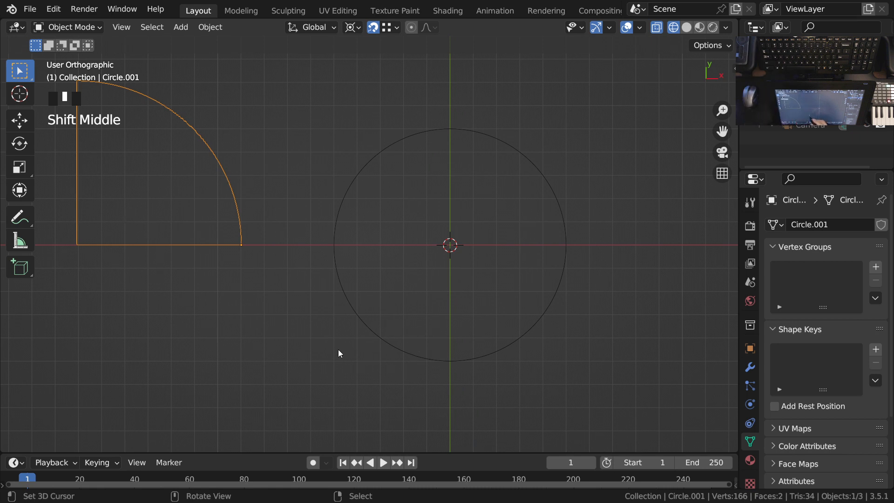
pyautogui.hotkey('alt', 'g')
pyautogui.keyDown('ctrl'); pyautogui.moveTo(345, 365); pyautogui.dragTo(448, 292, button='middle'); pyautogui.keyUp('ctrl')
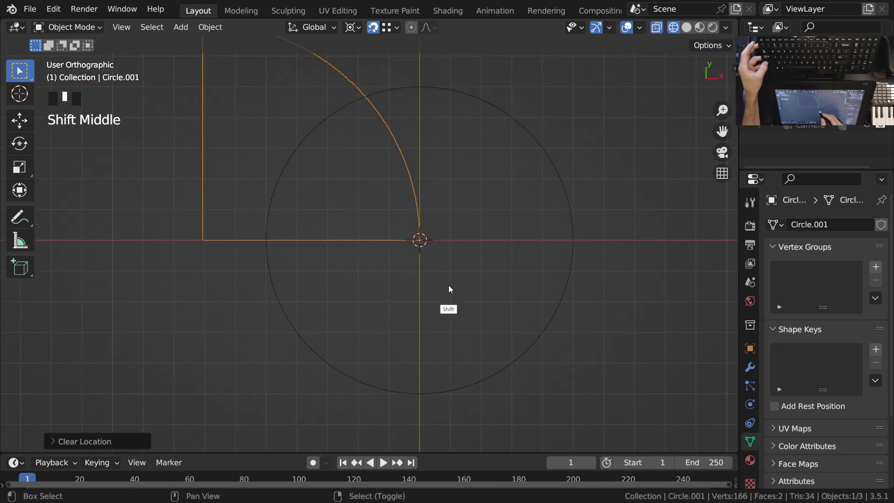
# - Add a sphere empty at the 3D cursor and name it EmptyCenterBottom
pyautogui.hotkey('shift', 's')
pyautogui.press('Escape')
pyautogui.hotkey('shift', 'a')
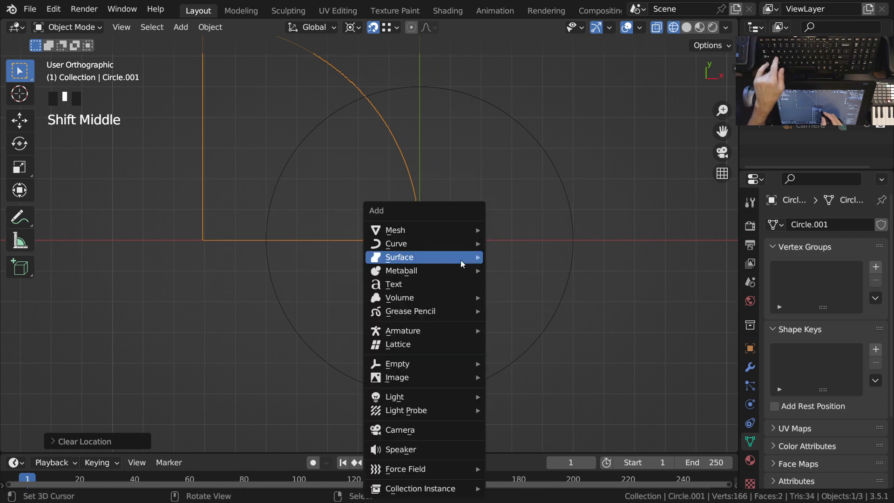
pyautogui.moveTo(419, 364)
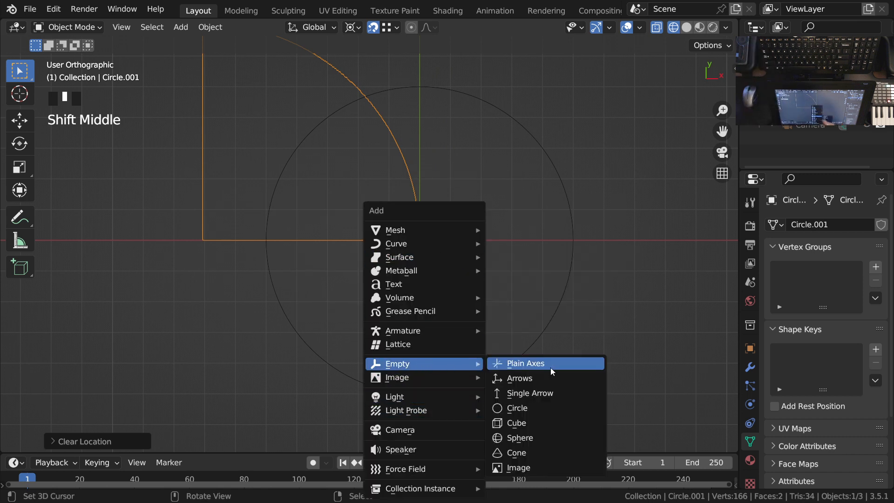
pyautogui.click(516, 438)
pyautogui.keyDown('ctrl'); pyautogui.moveTo(446, 251); pyautogui.dragTo(444, 275, button='middle'); pyautogui.keyUp('ctrl')
pyautogui.press('F2')
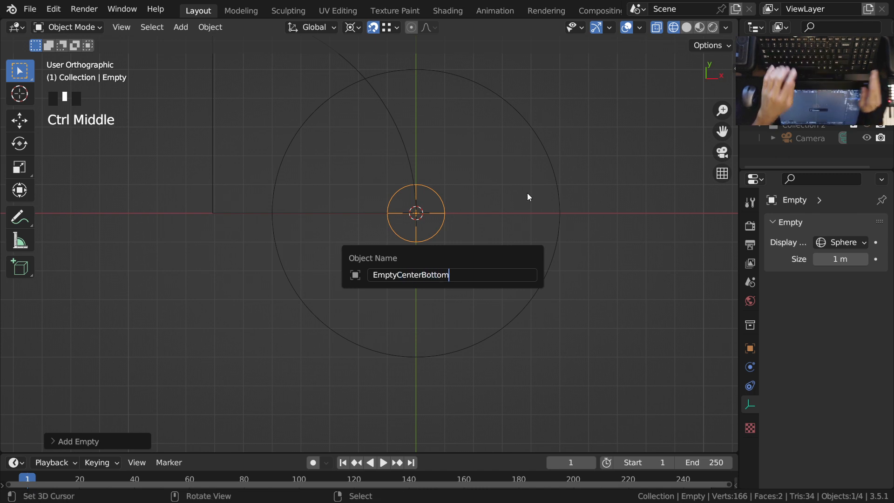
pyautogui.press('Return')
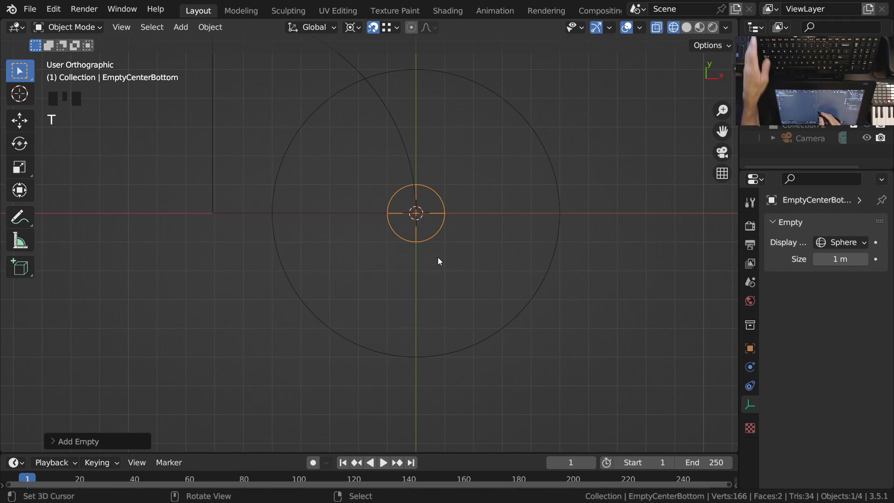
# - Duplicate the center empty and move the copy -5 m along Y onto the full circle's perimeter
pyautogui.hotkey('shift', 'd')
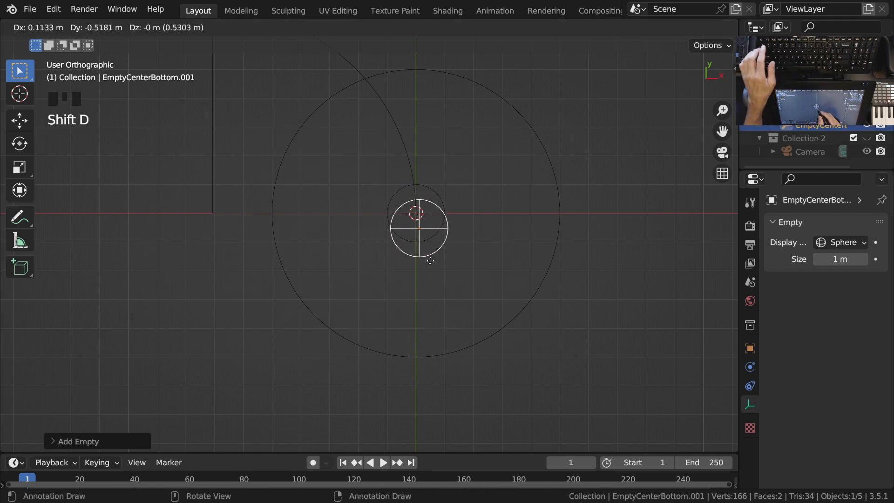
pyautogui.press('y')
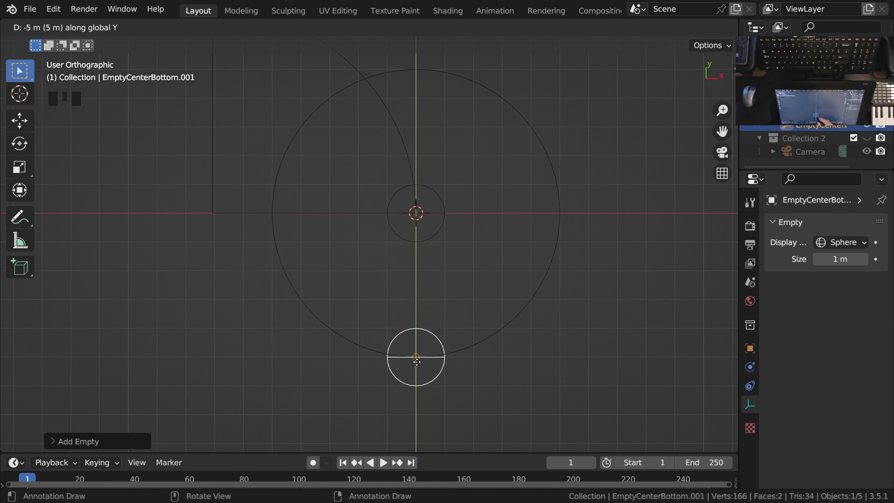
pyautogui.click(549, 376)
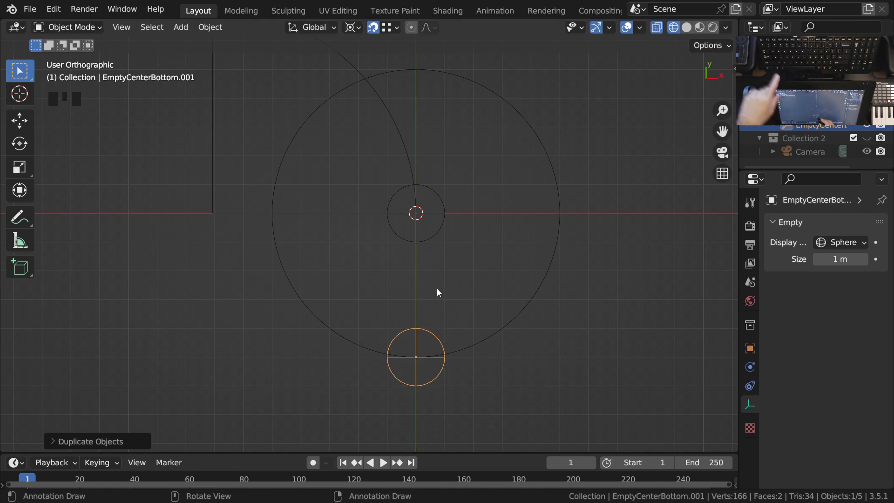
# - Parent the perimeter empty to the center empty EmptyCenterBottom
pyautogui.keyDown('shift'); pyautogui.rightClick(427, 242); pyautogui.keyUp('shift')
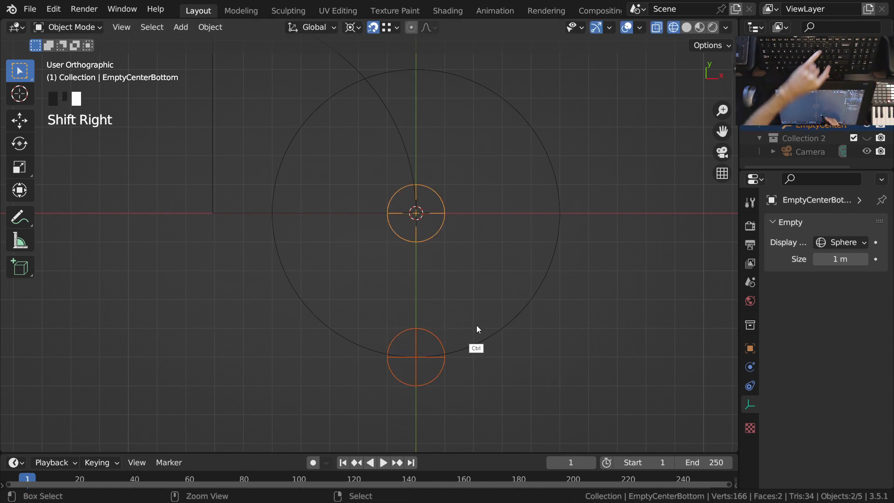
pyautogui.hotkey('ctrl', 'p')
pyautogui.click(417, 323)
# - Rename the duplicated empty on the circle's perimeter to EmptyPerimeterBottom.001
pyautogui.rightClick(430, 331)
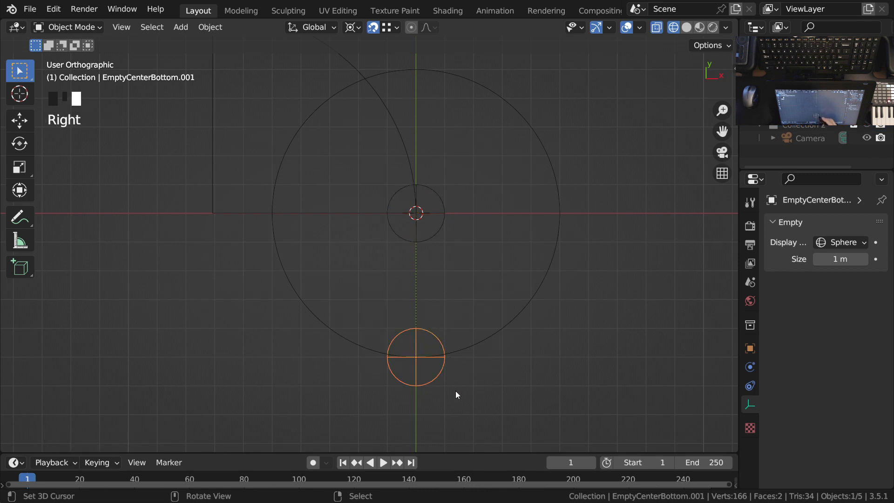
pyautogui.press('F2')
pyautogui.click(498, 361)
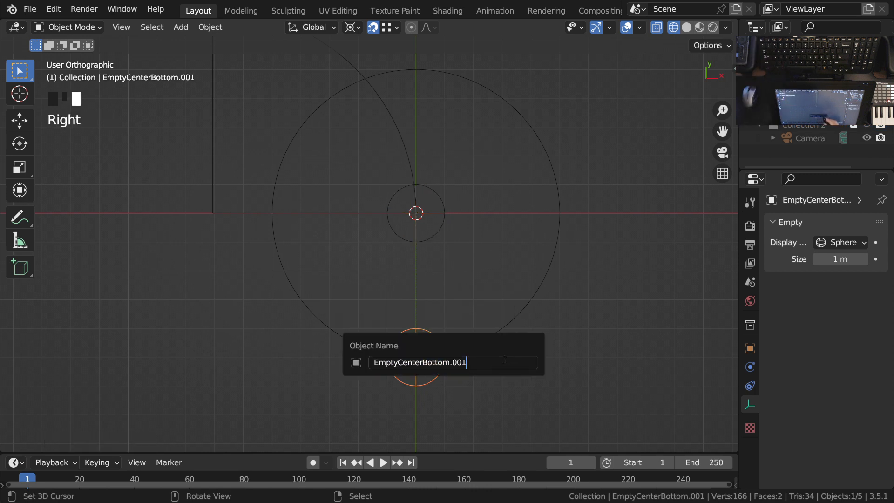
pyautogui.press('BackSpace')
pyautogui.press('BackSpace')
pyautogui.press('BackSpace')
pyautogui.press('BackSpace')
pyautogui.press('BackSpace')
pyautogui.press('BackSpace')
pyautogui.write('Pe')
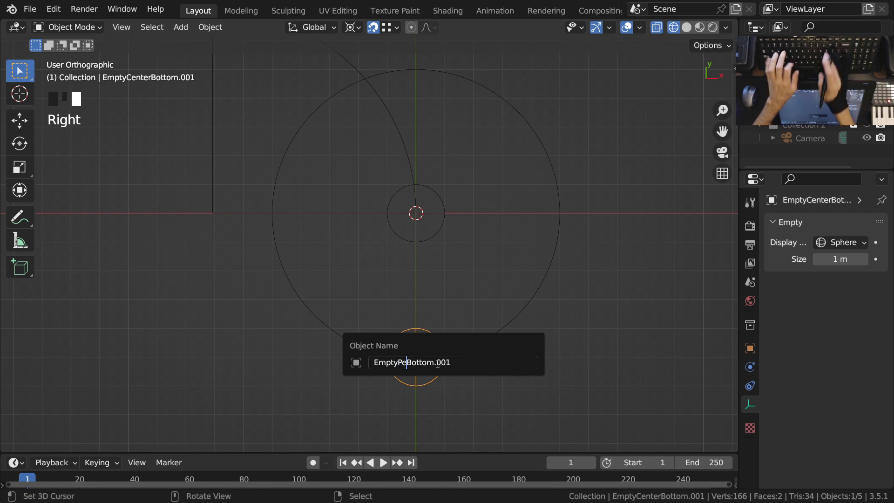
pyautogui.write('rimiter')
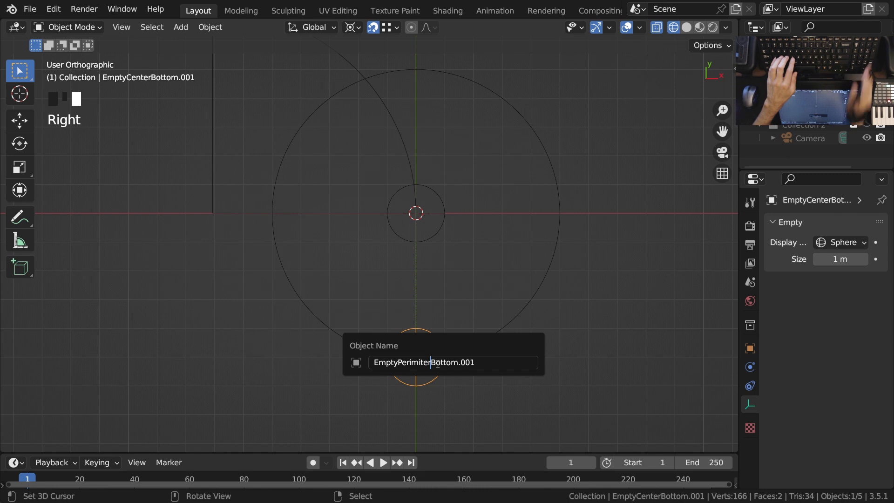
pyautogui.write('et')
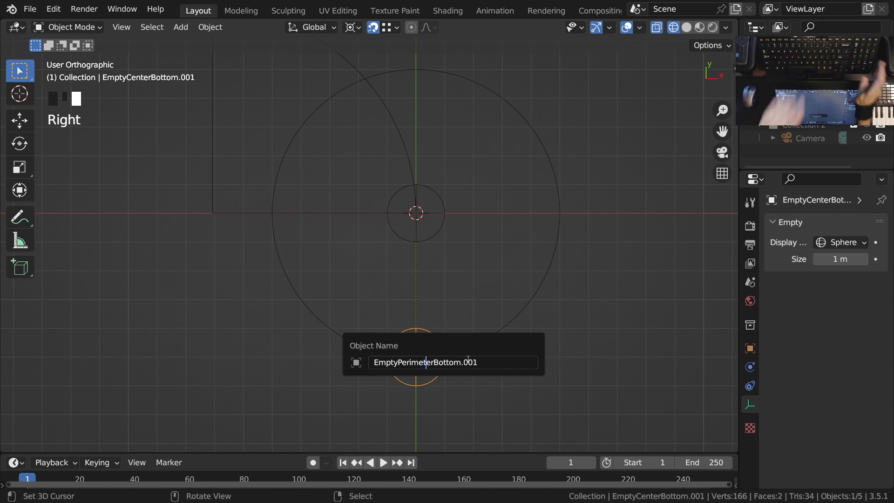
pyautogui.press('Return')
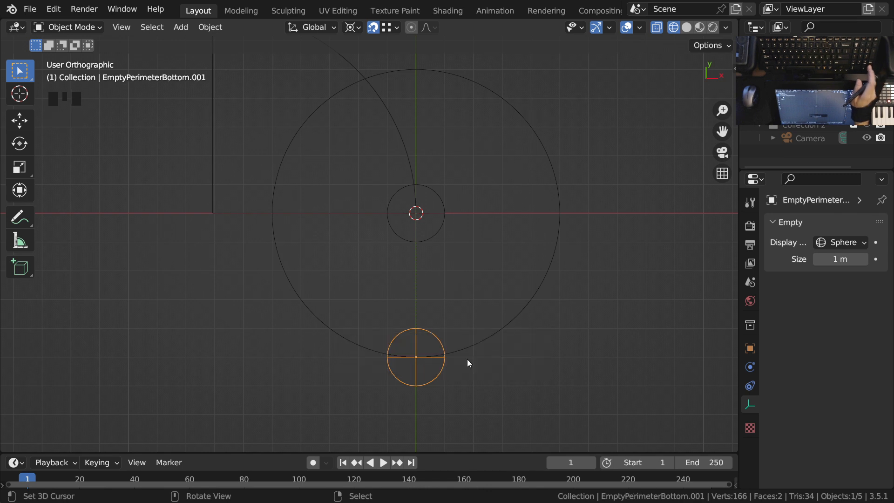
# - Remove the numeric suffix from the perimeter empty's name, leaving EmptyPerimeterBottom
pyautogui.press('F2')
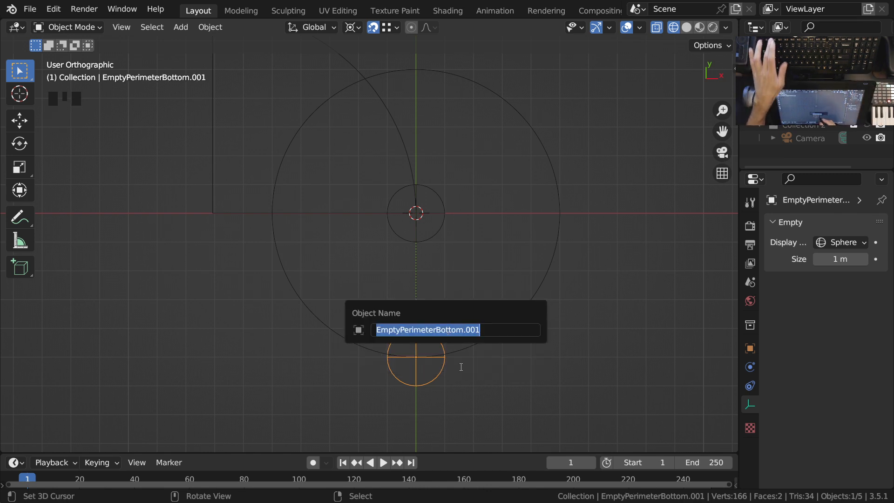
pyautogui.click(519, 329)
pyautogui.press('BackSpace')
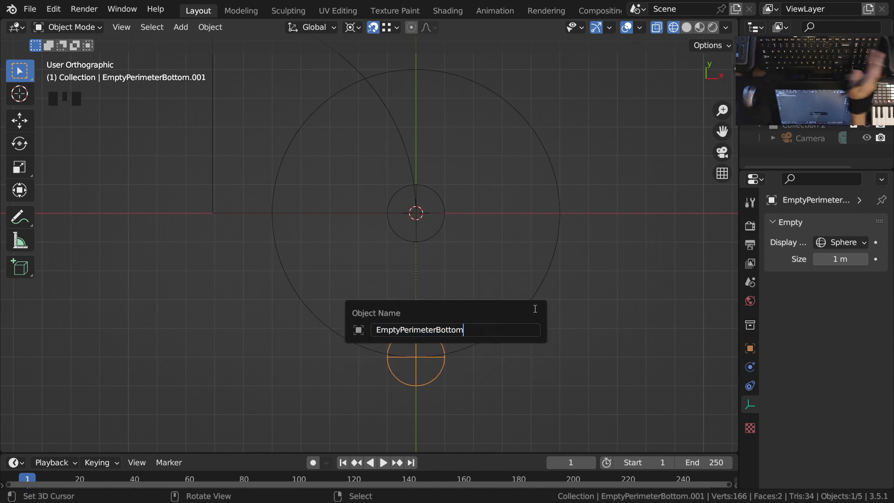
pyautogui.press('Return')
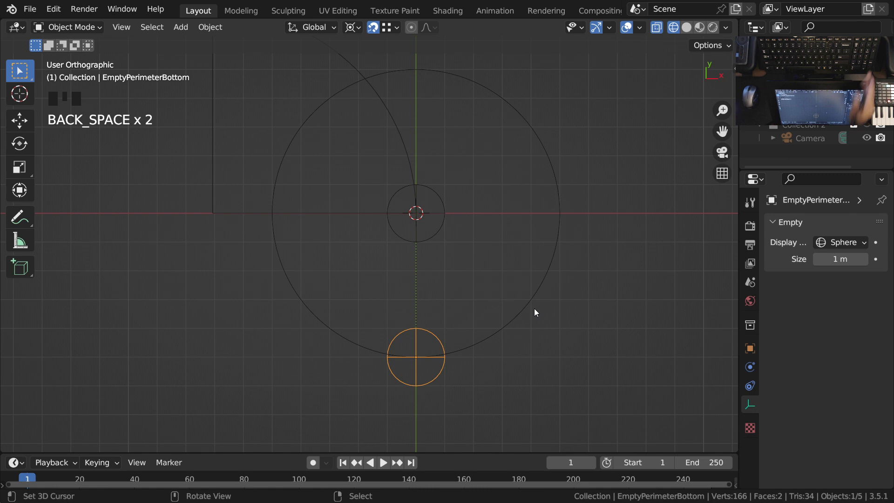
# - Clear the parent of the EmptyPerimeterBottom empty
pyautogui.rightClick(440, 234)
pyautogui.rightClick(441, 357)
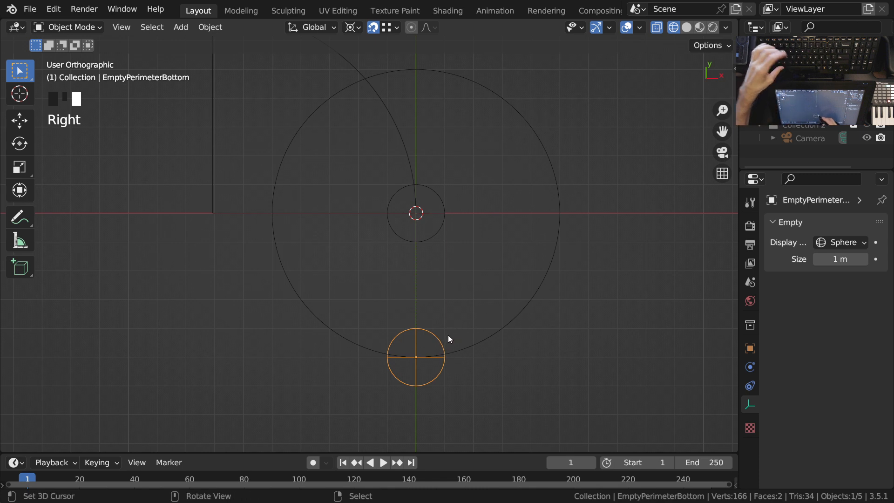
pyautogui.hotkey('alt', 'p')
pyautogui.rightClick(437, 384)
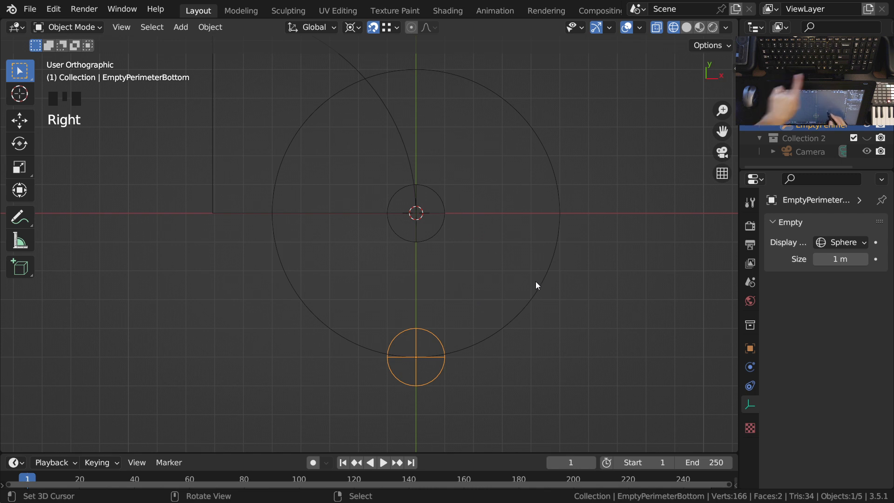
pyautogui.press('r')
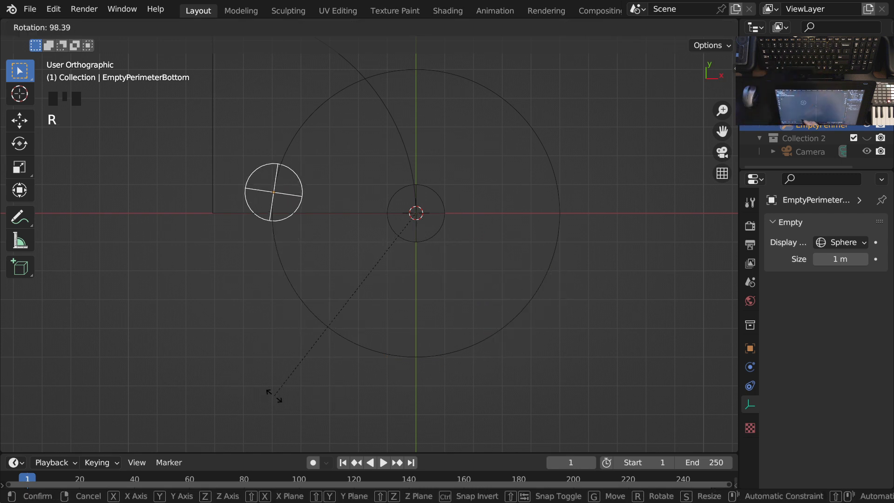
pyautogui.write('-45')
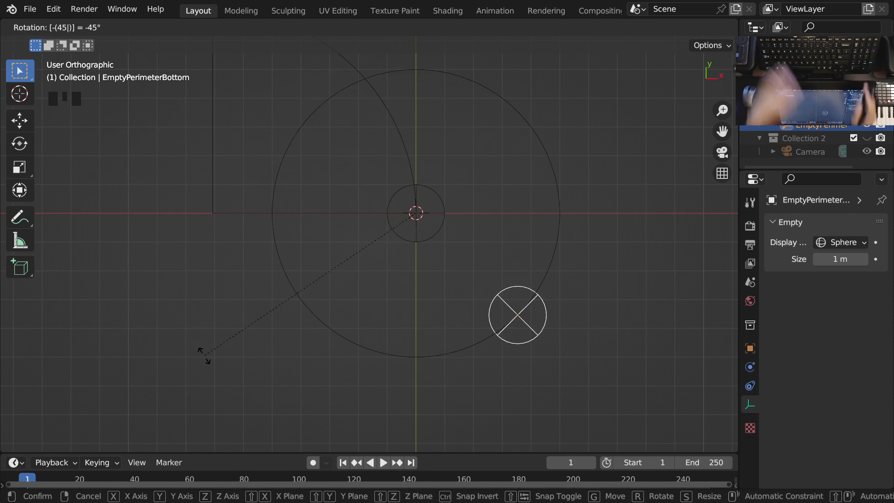
pyautogui.press('Escape')
# - Rotate the EmptyPerimeterBottom empty 45 degrees around the 3D cursor at the circle's center
pyautogui.press('r')
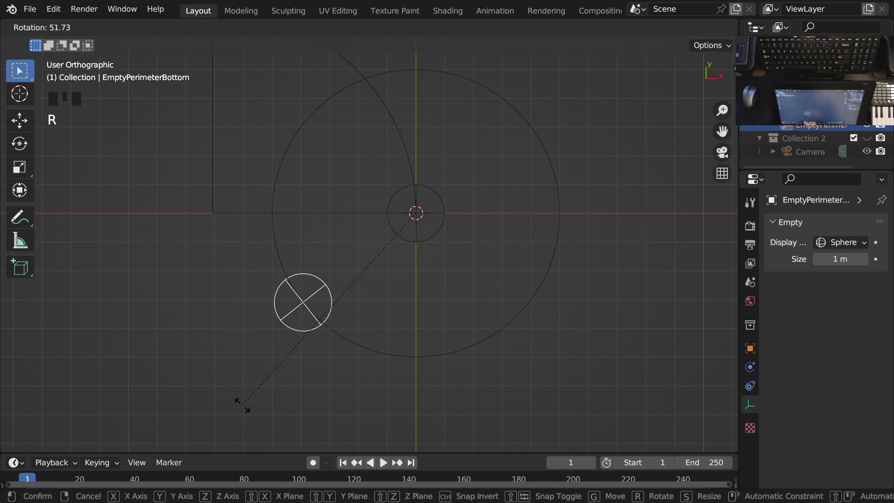
pyautogui.write('45')
pyautogui.press('Return')
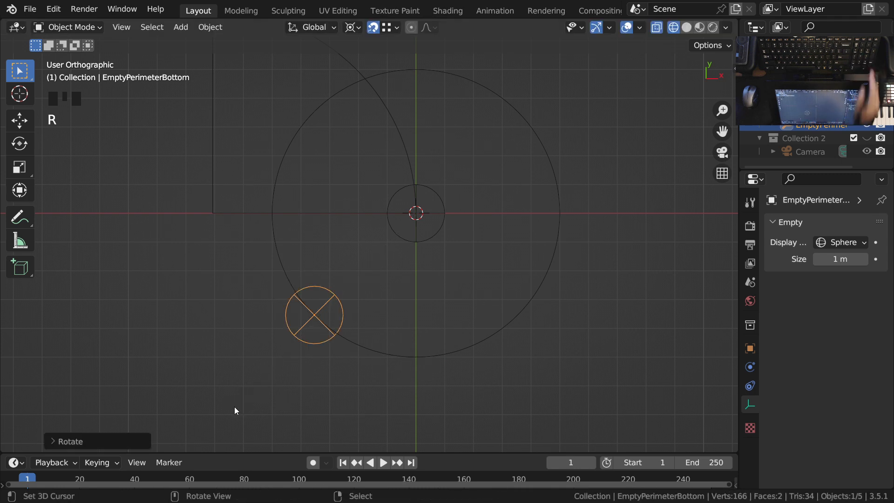
# - Parent the EmptyPerimeterBottom empty to the EmptyCenterBottom empty, after clearing any existing parent
pyautogui.keyDown('shift'); pyautogui.rightClick(431, 228); pyautogui.keyUp('shift')
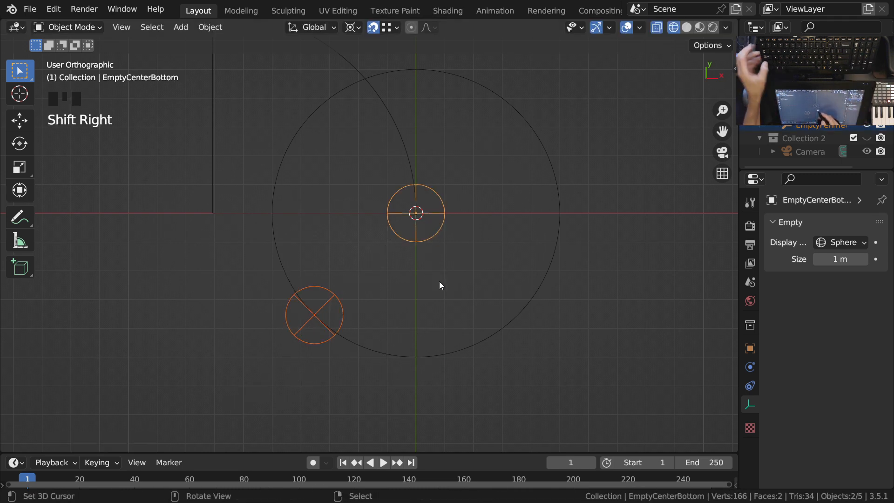
pyautogui.hotkey('alt', 'p')
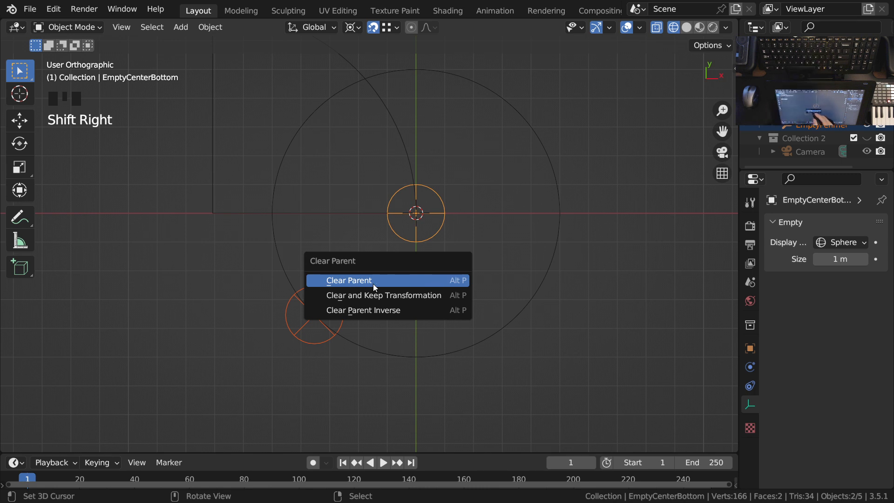
pyautogui.click(376, 284)
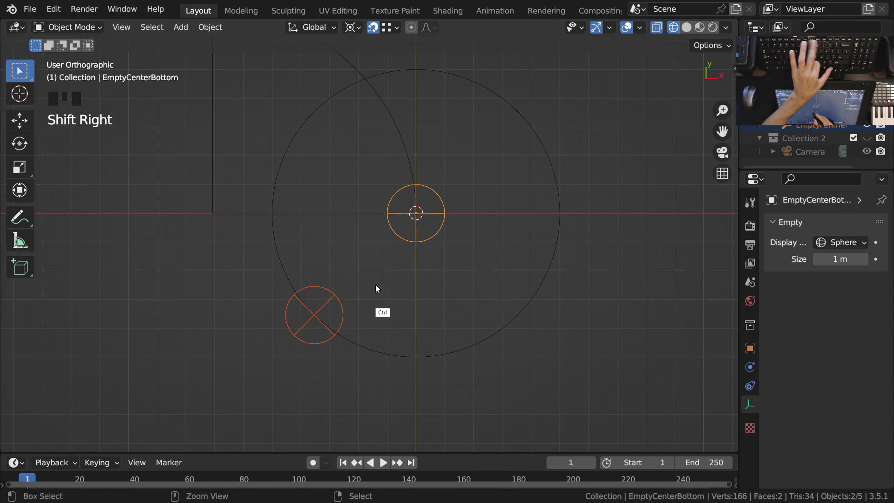
pyautogui.hotkey('ctrl', 'p')
pyautogui.click(310, 285)
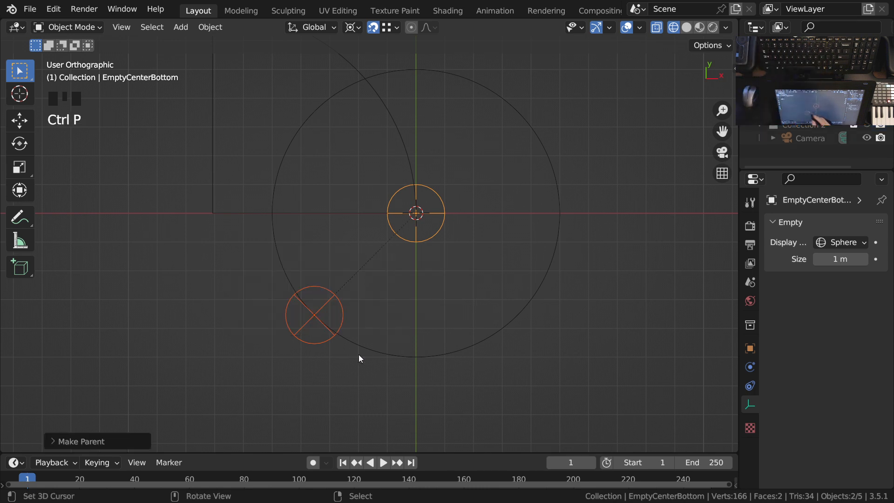
# - Clear the rotation of the EmptyPerimeterBottom empty and display its transform values
pyautogui.rightClick(343, 322)
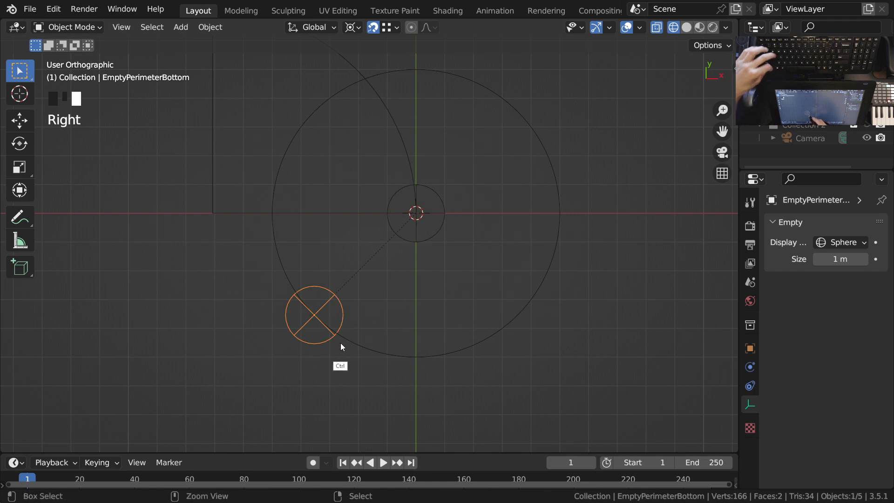
pyautogui.rightClick(351, 314)
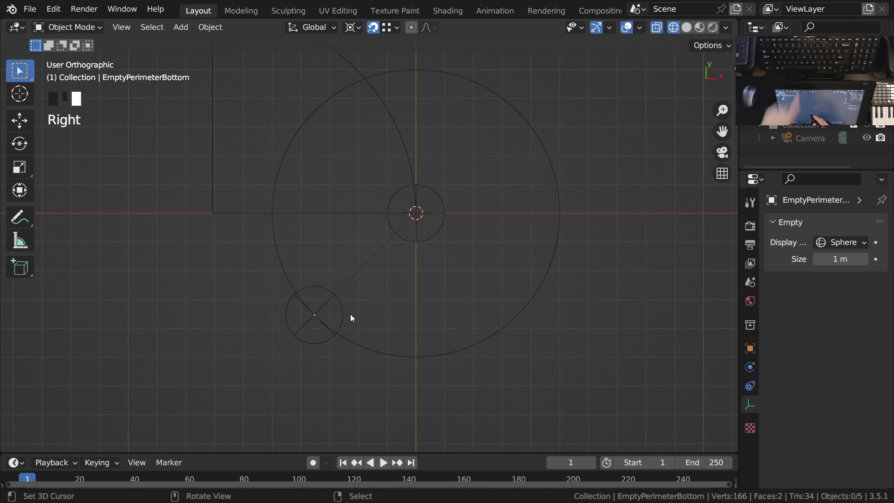
pyautogui.press('n')
pyautogui.rightClick(343, 316)
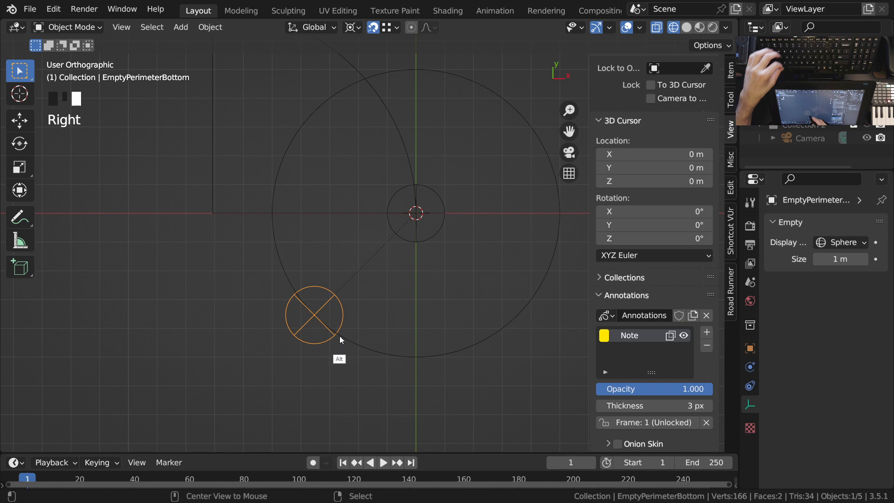
pyautogui.hotkey('alt', 'r')
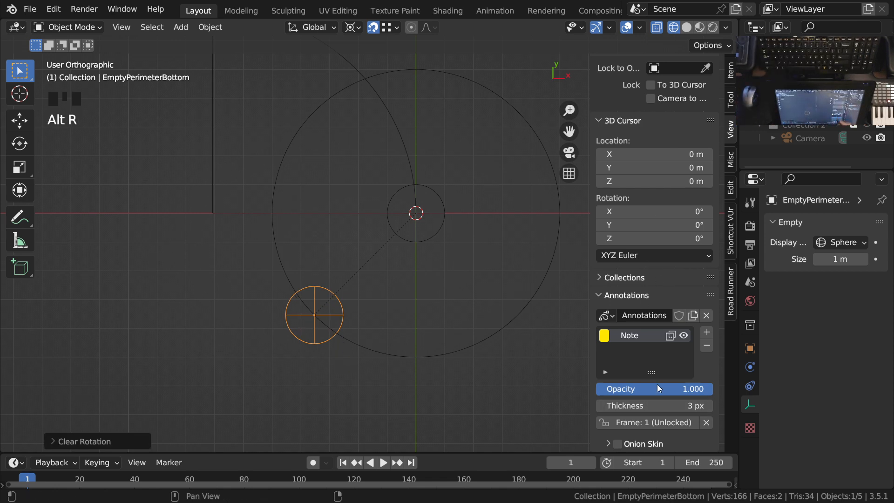
pyautogui.scroll(5, 659, 401)
pyautogui.scroll(-5, 661, 405)
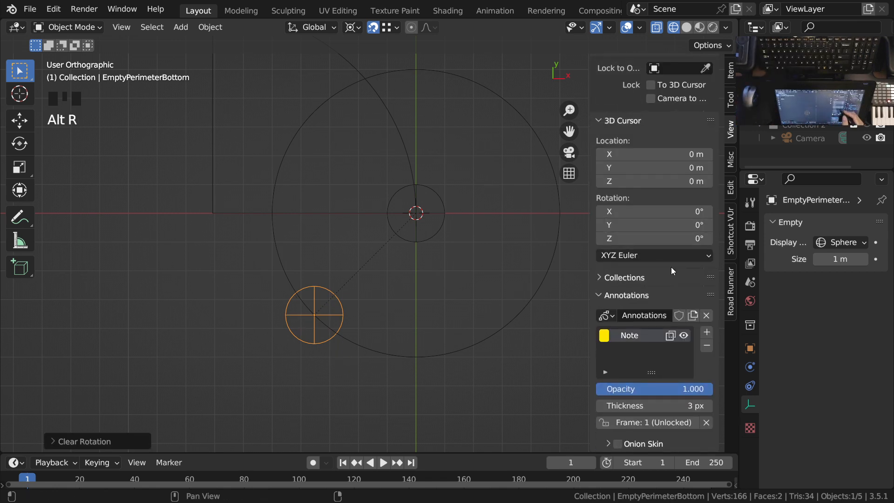
pyautogui.scroll(5, 665, 279)
pyautogui.click(730, 70)
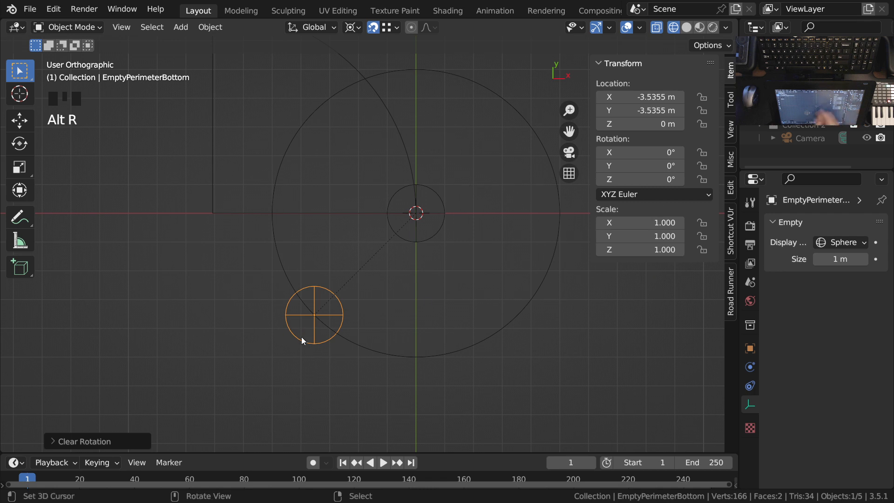
# - Snap the 3D cursor to the EmptyPerimeterBottom empty on the circle
pyautogui.rightClick(402, 150)
pyautogui.scroll(-1, 379, 269)
pyautogui.keyDown('shift'); pyautogui.moveTo(379, 269); pyautogui.dragTo(363, 284, button='middle'); pyautogui.keyUp('shift')
pyautogui.keyDown('ctrl'); pyautogui.moveTo(308, 340); pyautogui.dragTo(324, 311, button='middle'); pyautogui.keyUp('ctrl')
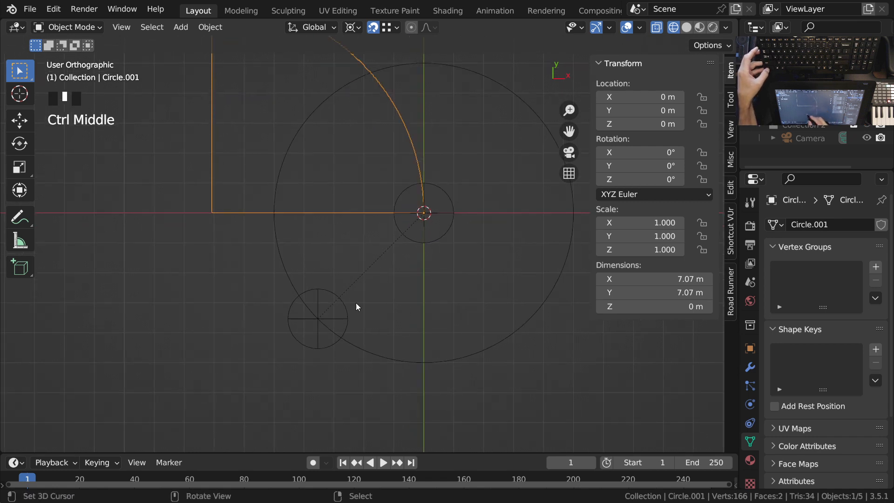
pyautogui.rightClick(350, 315)
pyautogui.hotkey('shift', 's')
pyautogui.click(391, 407)
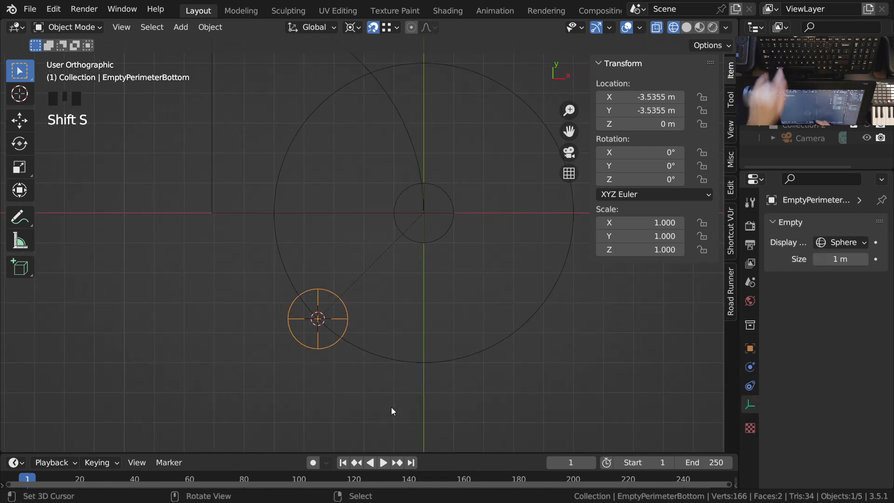
# - Snap the quarter circle to the 3D cursor on the perimeter empty
pyautogui.rightClick(416, 169)
pyautogui.hotkey('shift', 's')
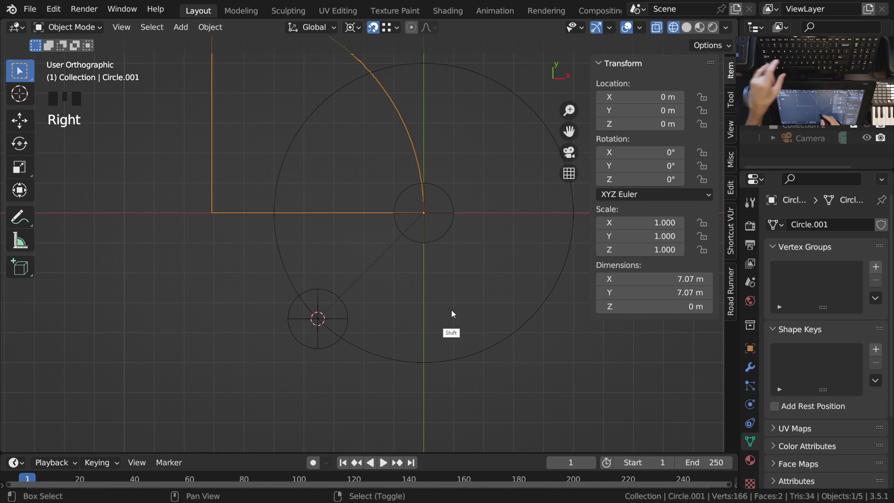
pyautogui.click(464, 134)
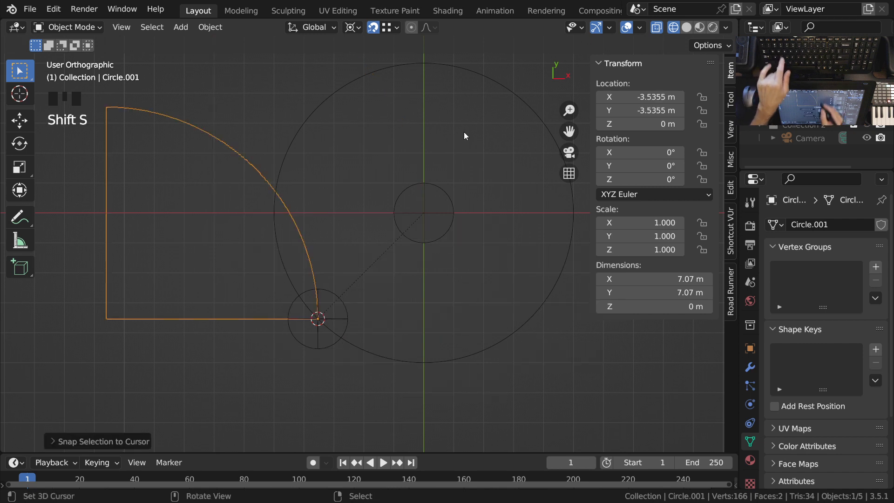
pyautogui.keyDown('ctrl'); pyautogui.rightClick(345, 319); pyautogui.keyUp('ctrl')
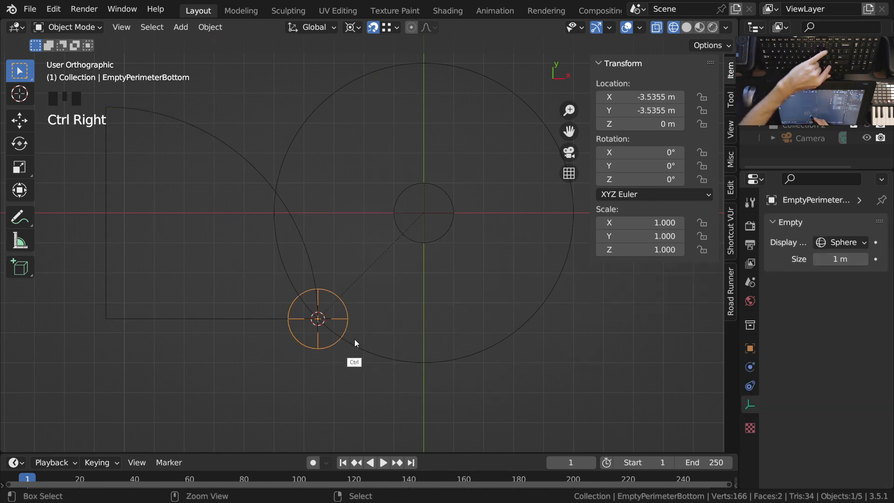
pyautogui.hotkey('ctrl', 'p')
pyautogui.click(298, 343)
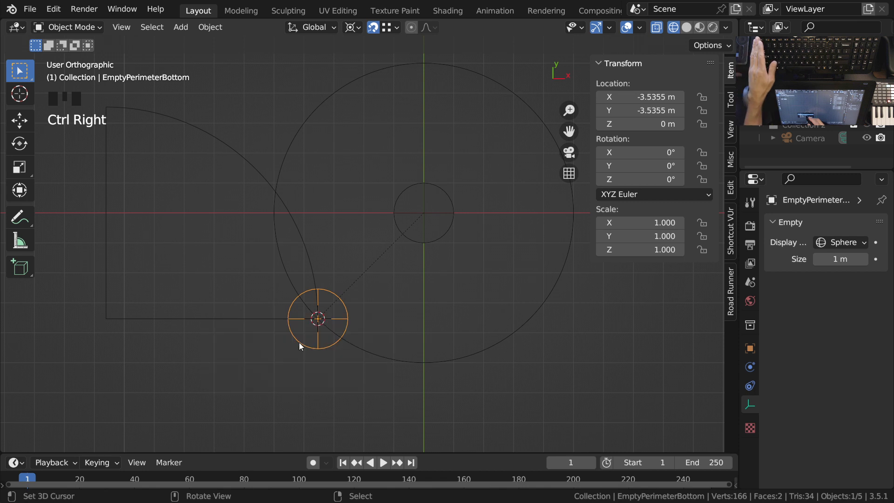
# - Add a Copy Location constraint to the quarter circle Circle.001
pyautogui.scroll(-2, 317, 244)
pyautogui.keyDown('shift'); pyautogui.moveTo(317, 244); pyautogui.dragTo(338, 334, button='middle'); pyautogui.keyUp('shift')
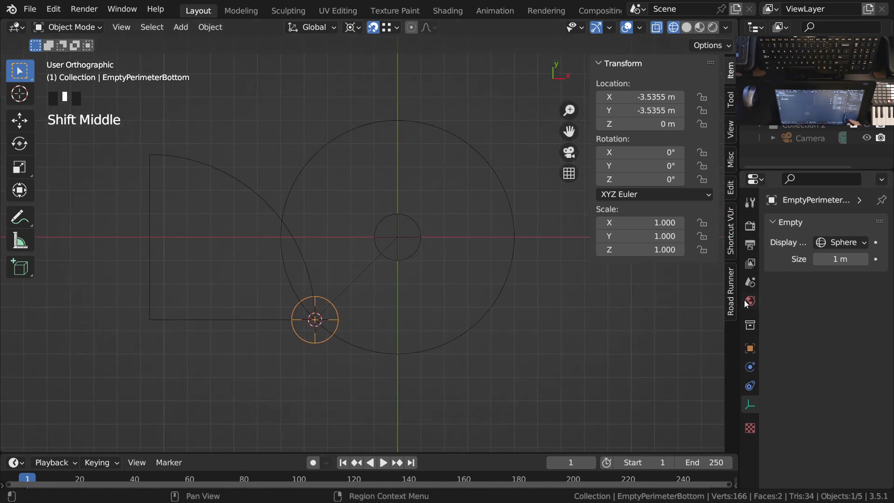
pyautogui.rightClick(227, 186)
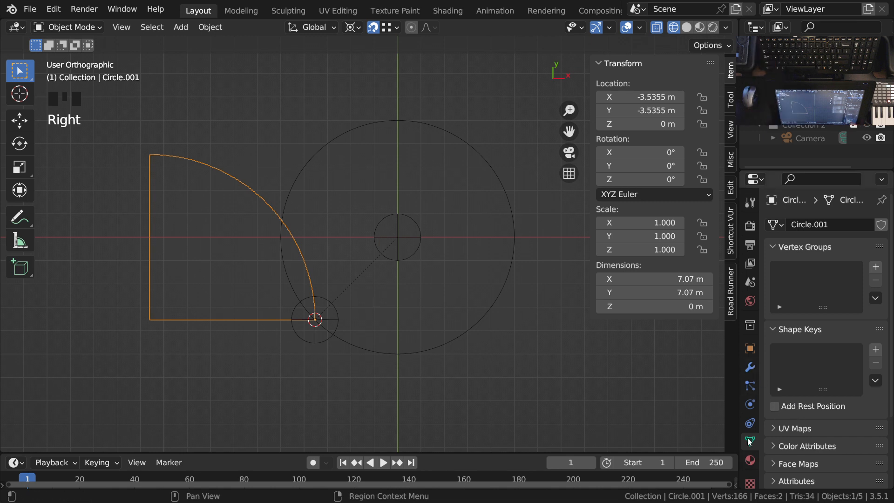
pyautogui.click(750, 425)
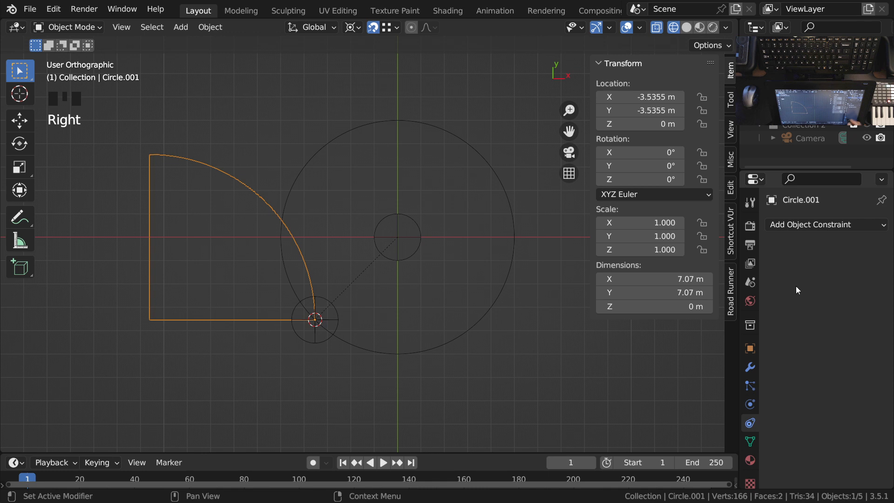
pyautogui.click(832, 225)
pyautogui.click(667, 263)
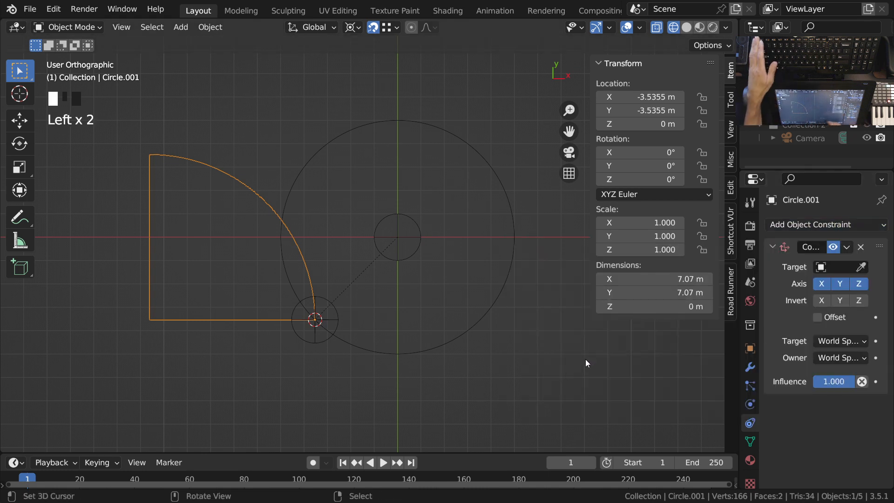
# - Clear the quarter circle's location and set EmptyPerimeterBottom as the target of its Copy Location constraint
pyautogui.rightClick(302, 254)
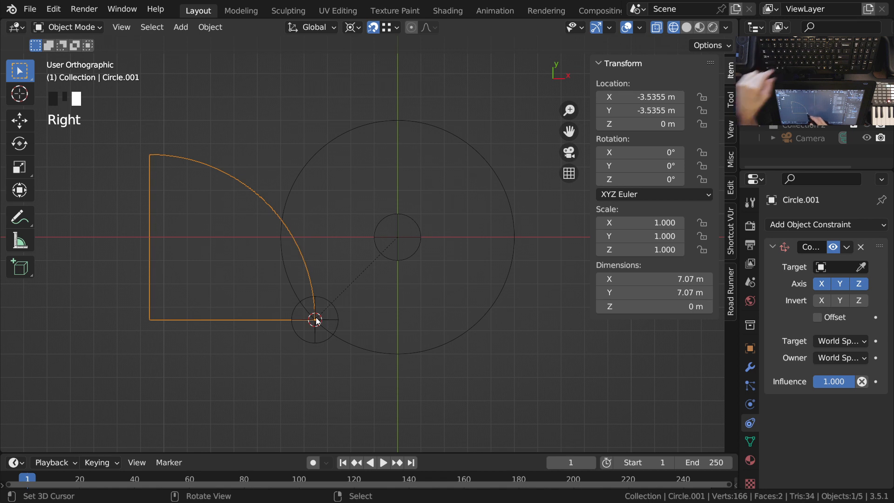
pyautogui.hotkey('alt', 'g')
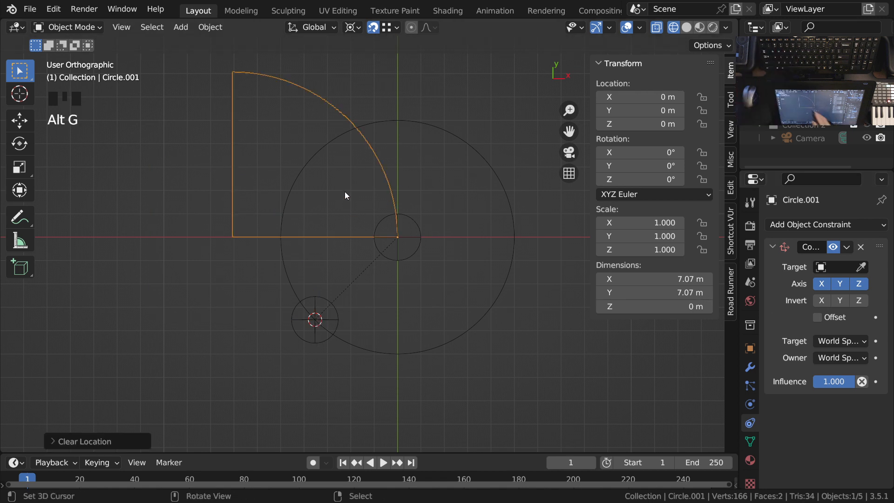
pyautogui.click(838, 267)
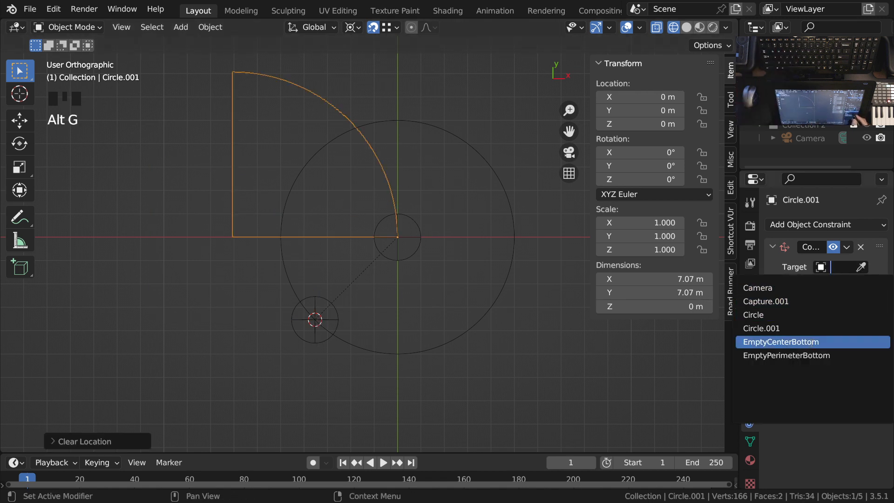
pyautogui.click(812, 356)
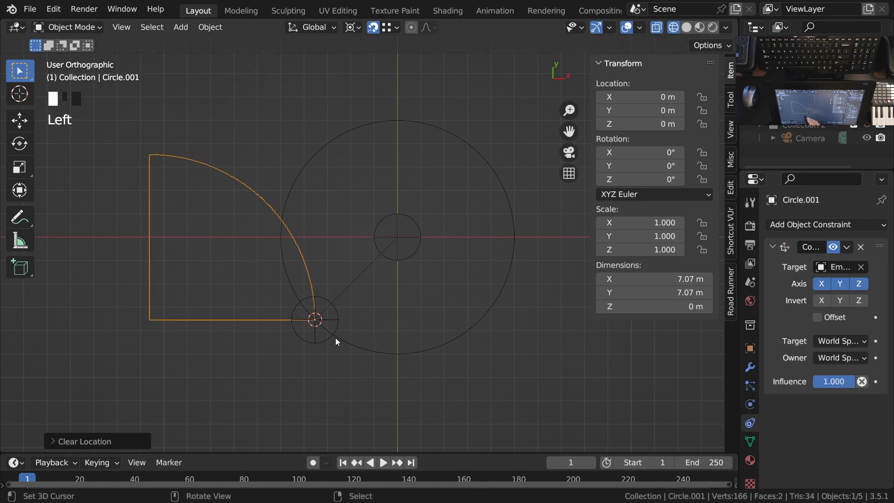
# - Switch the pivot point away from the 3D cursor and test rotating the EmptyCenterBottom empty
pyautogui.rightClick(412, 263)
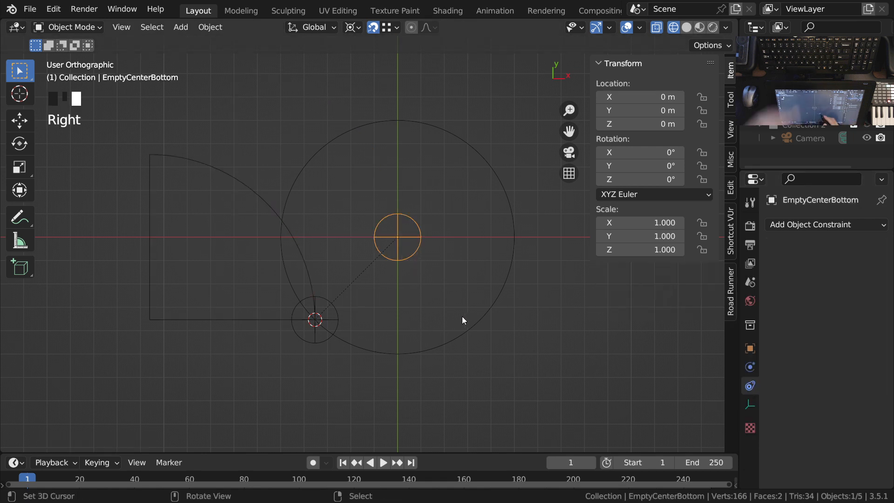
pyautogui.press('r')
pyautogui.rightClick(475, 245)
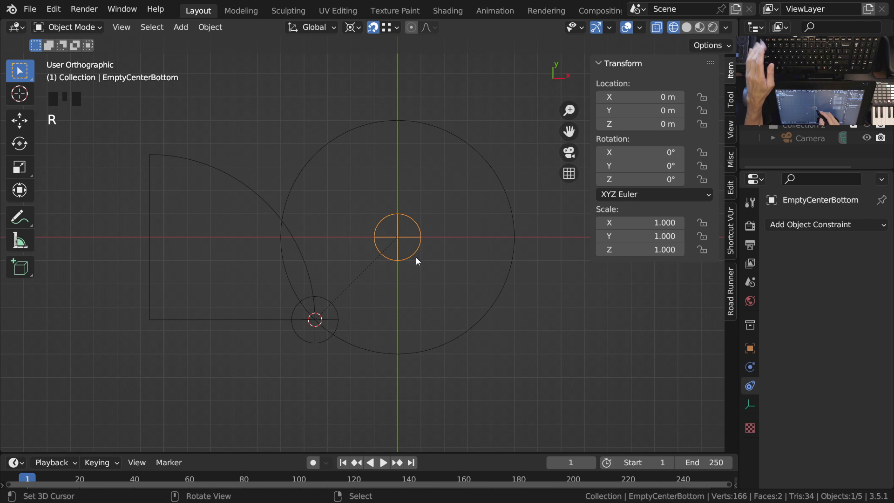
pyautogui.press('.')
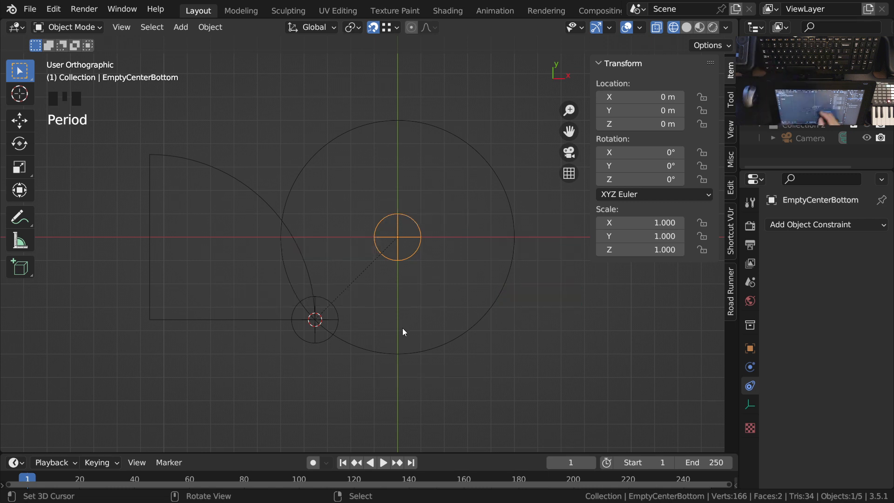
pyautogui.press('r')
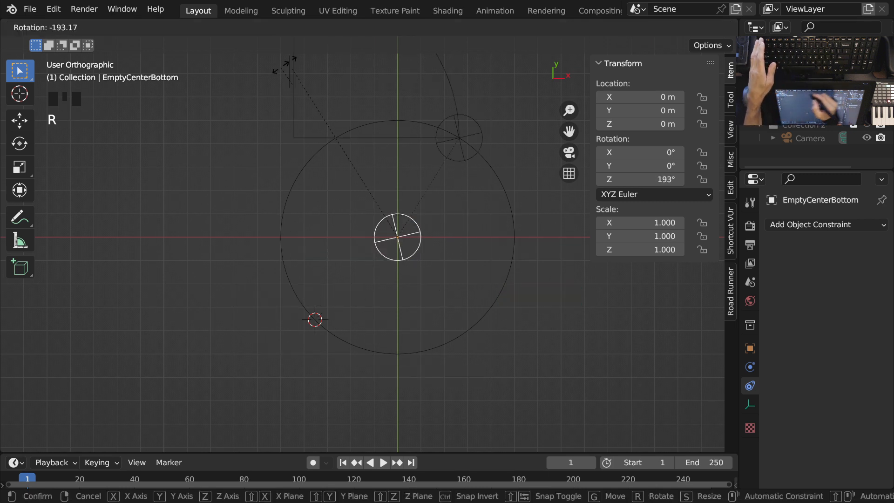
pyautogui.rightClick(357, 51)
# - Save the file as QuarterCircle.blend in the MathProblems\06-06-23 folder
pyautogui.keyDown('ctrl'); pyautogui.moveTo(373, 369); pyautogui.dragTo(366, 396, button='middle'); pyautogui.keyUp('ctrl')
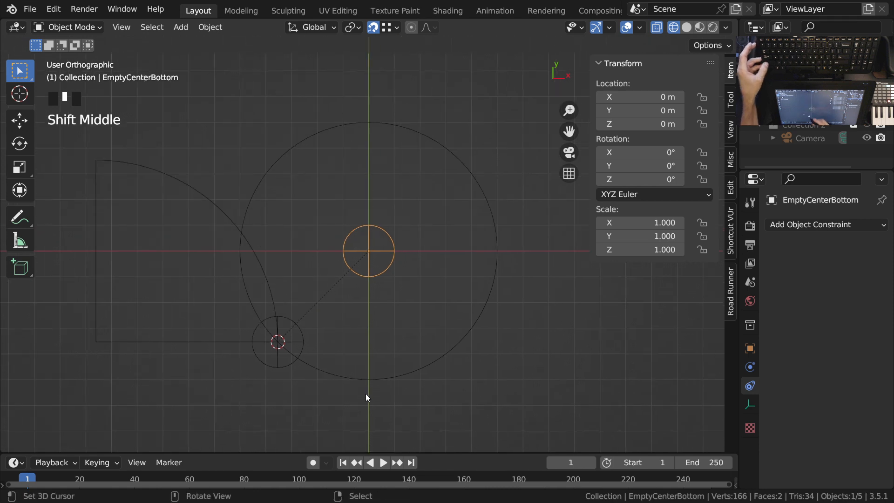
pyautogui.hotkey('ctrl', 's')
pyautogui.press('Escape')
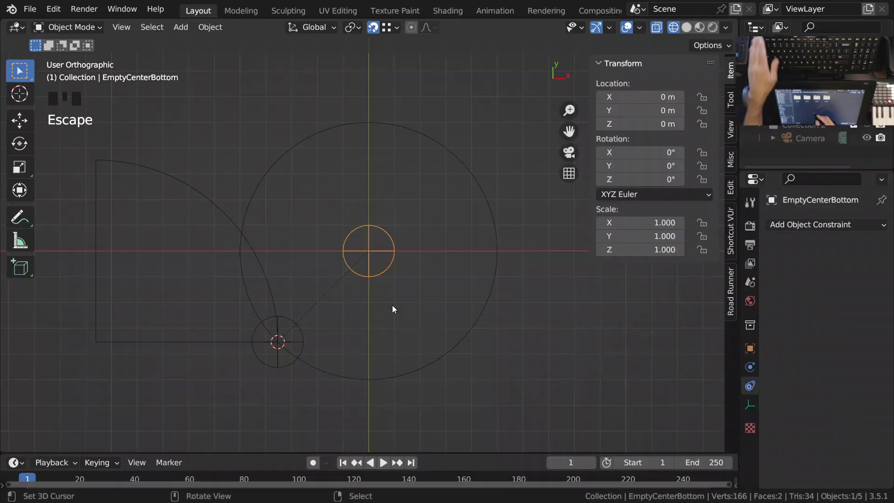
pyautogui.hotkey('ctrl', 's')
pyautogui.click(525, 110)
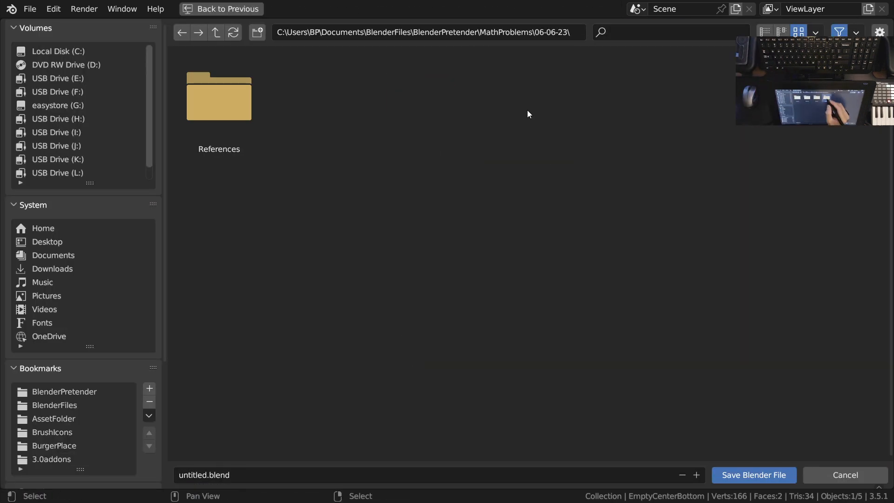
pyautogui.click(208, 477)
pyautogui.moveTo(208, 478); pyautogui.dragTo(156, 484)
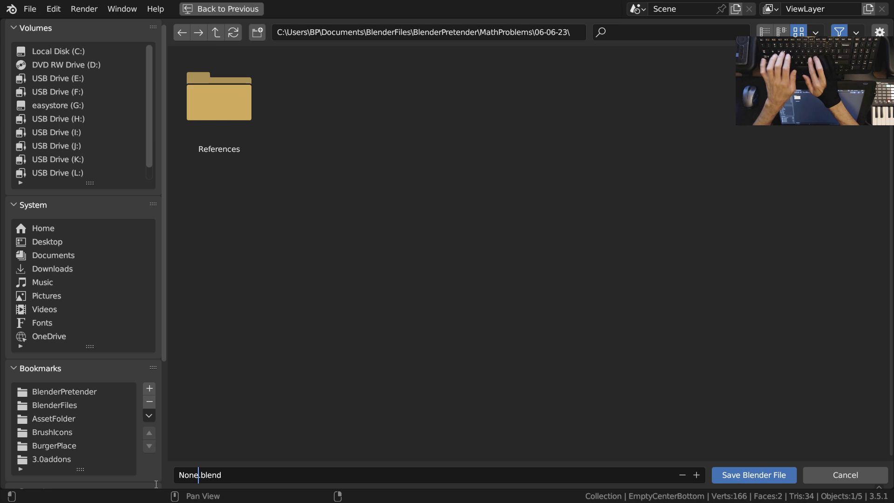
pyautogui.press('BackSpace')
pyautogui.press('BackSpace')
pyautogui.press('BackSpace')
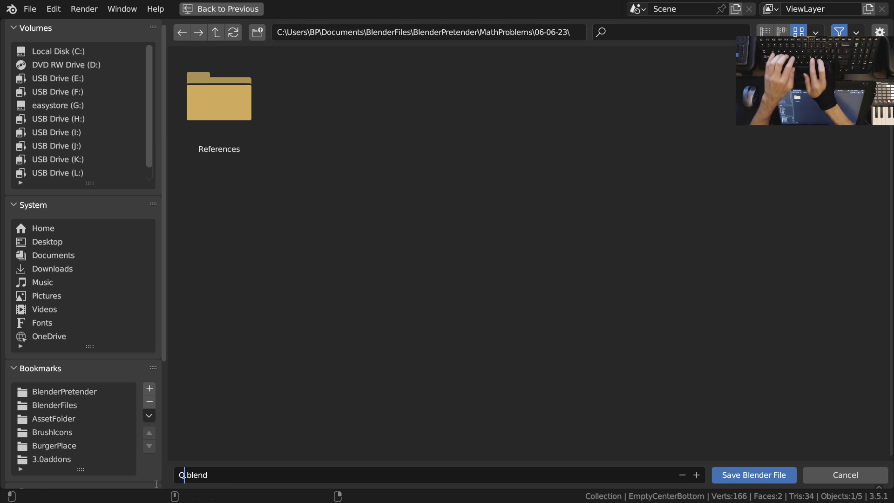
pyautogui.write('le')
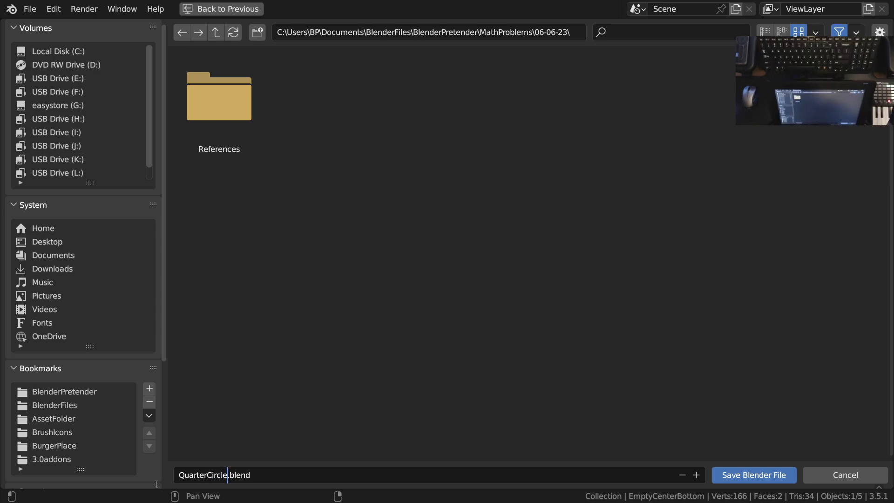
pyautogui.click(756, 475)
# - Add a new material to the quarter circle Circle.001
pyautogui.moveTo(297, 325)
pyautogui.keyDown('ctrl'); pyautogui.mouseDown(button='middle')
pyautogui.moveTo(281, 312)
pyautogui.moveTo(283, 335)
pyautogui.mouseUp(button='middle'); pyautogui.keyUp('ctrl')
pyautogui.rightClick(219, 242)
pyautogui.keyDown('shift'); pyautogui.moveTo(352, 339); pyautogui.dragTo(343, 335, button='middle'); pyautogui.keyUp('shift')
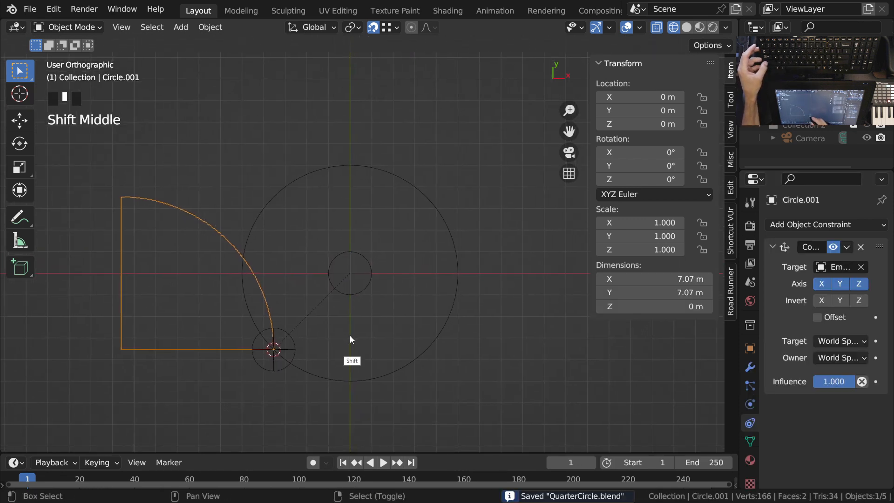
pyautogui.click(749, 460)
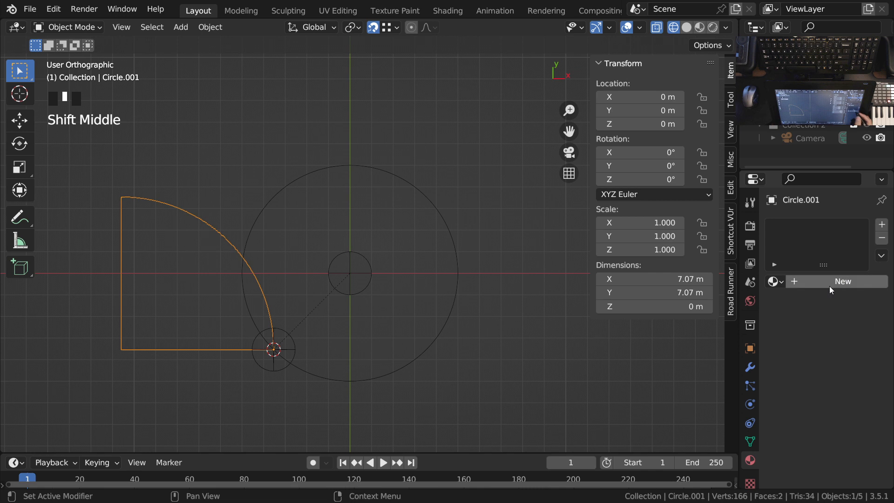
pyautogui.click(881, 224)
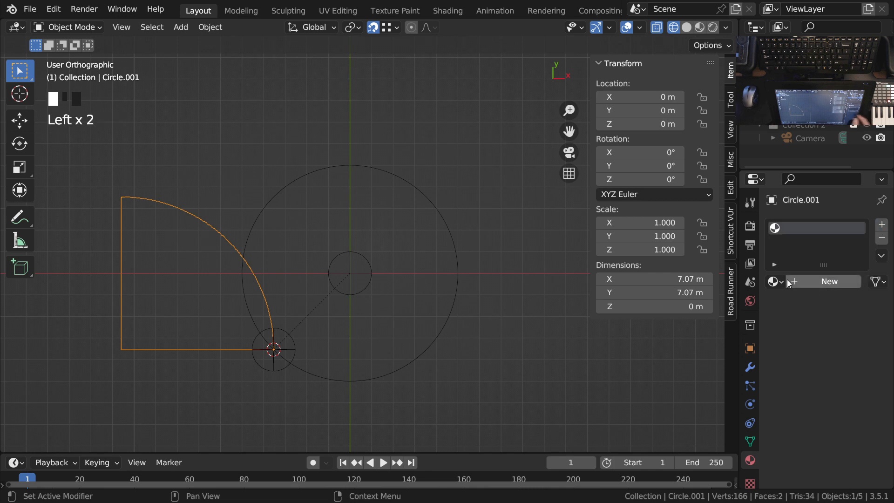
pyautogui.click(834, 284)
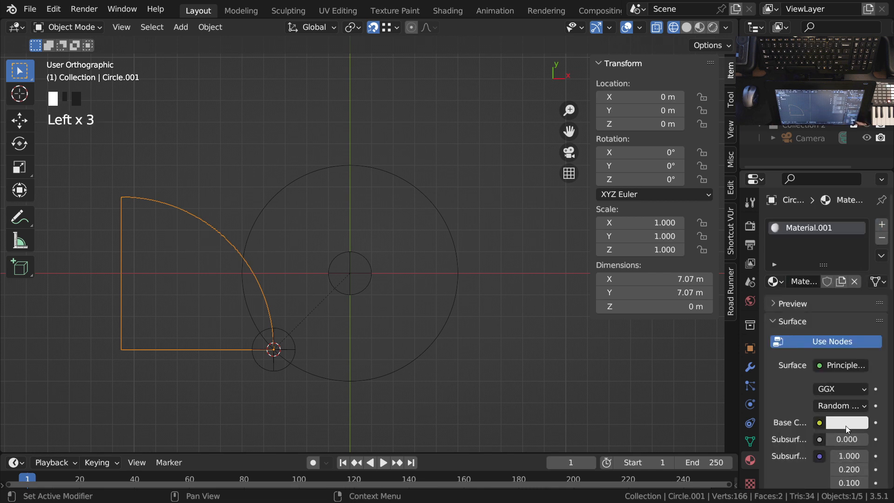
# - Change the quarter circle material's surface shader to Emission and give it a blue colour
pyautogui.click(842, 371)
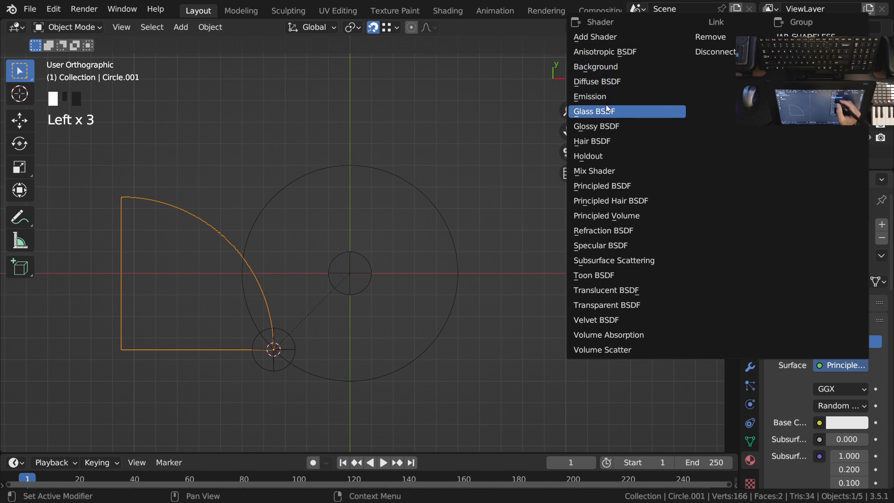
pyautogui.click(665, 97)
pyautogui.click(840, 388)
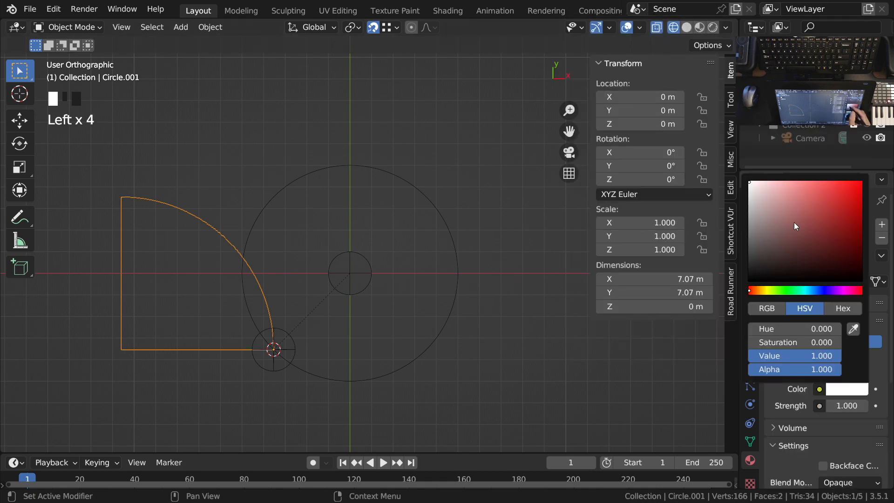
pyautogui.click(811, 290)
pyautogui.click(801, 203)
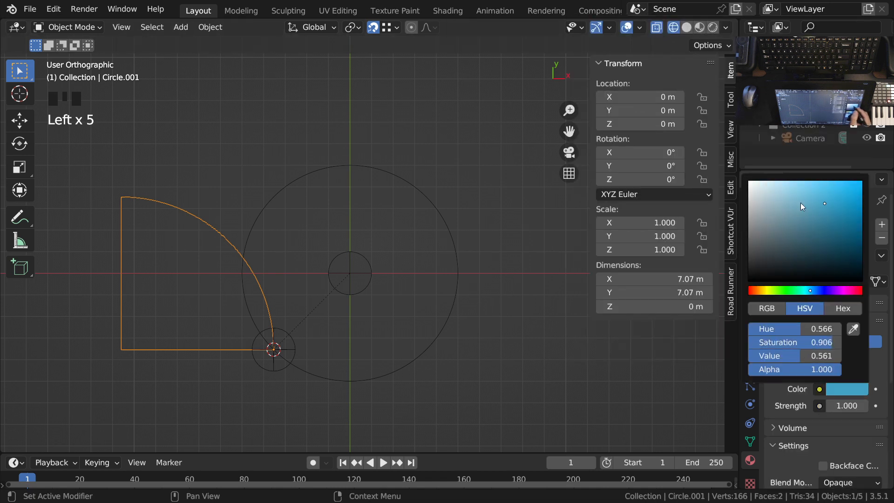
# - Show the rendered view without overlays and sample the emission colour from the blue area of the reference image
pyautogui.moveTo(340, 299)
pyautogui.keyDown('ctrl'); pyautogui.mouseDown(button='middle')
pyautogui.moveTo(315, 275)
pyautogui.moveTo(309, 336)
pyautogui.moveTo(397, 283)
pyautogui.moveTo(399, 356)
pyautogui.moveTo(397, 262)
pyautogui.moveTo(381, 249)
pyautogui.moveTo(359, 290)
pyautogui.moveTo(417, 247)
pyautogui.mouseUp(button='middle'); pyautogui.keyUp('ctrl')
pyautogui.press('z')
pyautogui.click(627, 27)
pyautogui.click(846, 388)
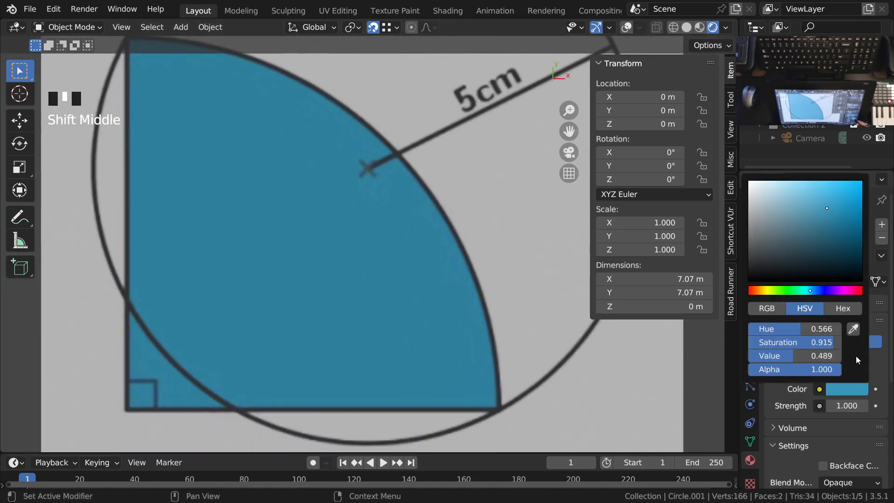
pyautogui.click(853, 332)
pyautogui.click(346, 297)
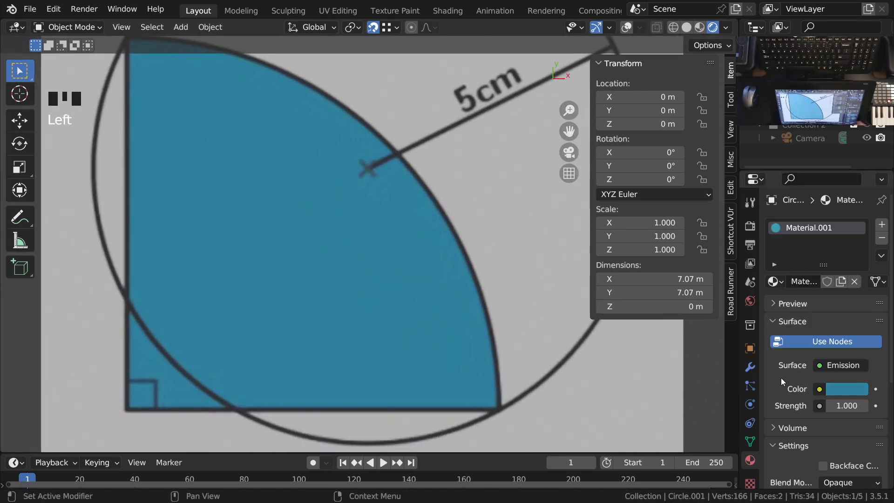
# - Return to wireframe display and add a Skin modifier to the radius-5 circle named Circle
pyautogui.keyDown('ctrl'); pyautogui.moveTo(351, 236); pyautogui.dragTo(381, 298, button='middle'); pyautogui.keyUp('ctrl')
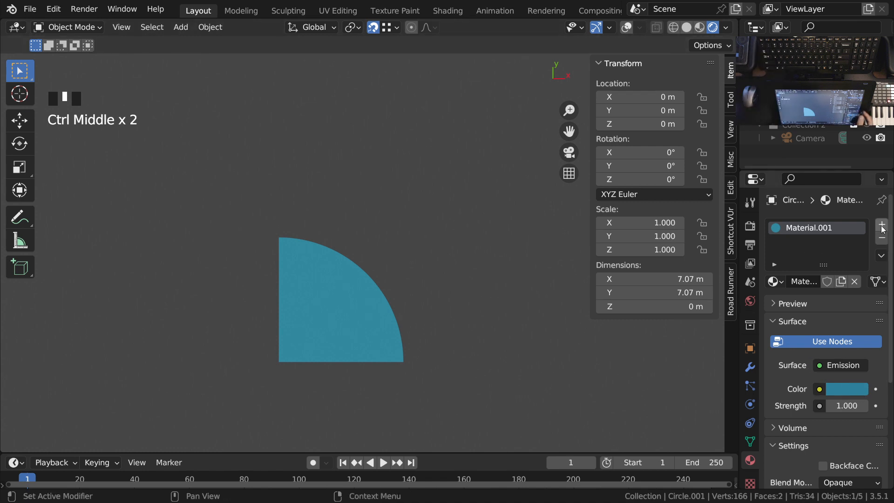
pyautogui.keyDown('shift'); pyautogui.moveTo(414, 310); pyautogui.dragTo(389, 319, button='middle'); pyautogui.keyUp('shift')
pyautogui.press('Escape')
pyautogui.press('z')
pyautogui.rightClick(407, 214)
pyautogui.keyDown('shift'); pyautogui.moveTo(488, 341); pyautogui.dragTo(392, 326, button='middle'); pyautogui.keyUp('shift')
pyautogui.keyDown('ctrl'); pyautogui.moveTo(392, 326); pyautogui.dragTo(393, 307, button='middle'); pyautogui.keyUp('ctrl')
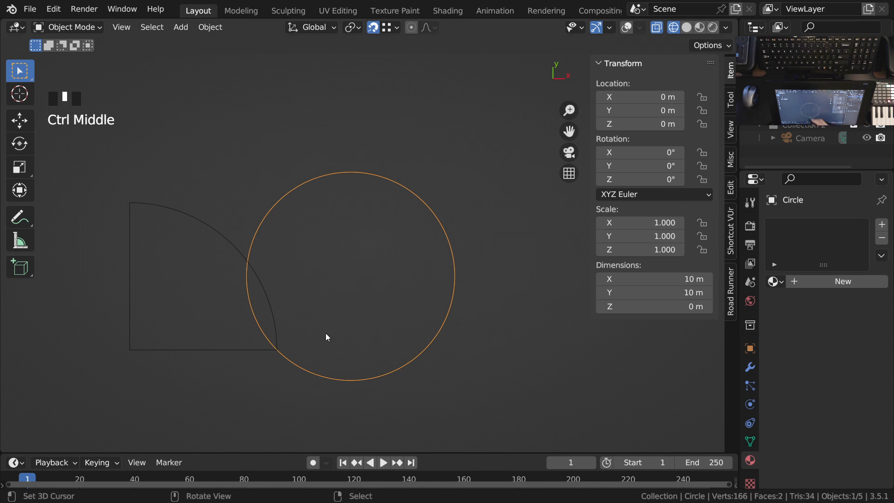
pyautogui.keyDown('ctrl'); pyautogui.moveTo(362, 303); pyautogui.dragTo(373, 332, button='middle'); pyautogui.keyUp('ctrl')
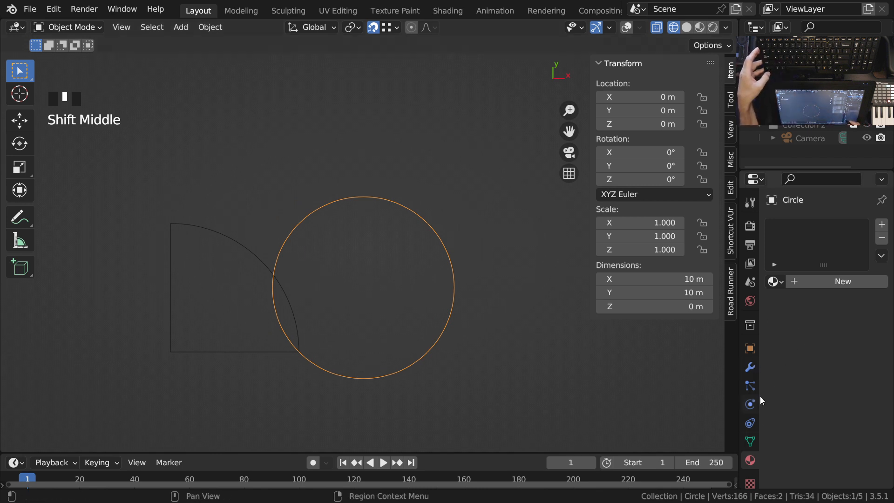
pyautogui.click(750, 368)
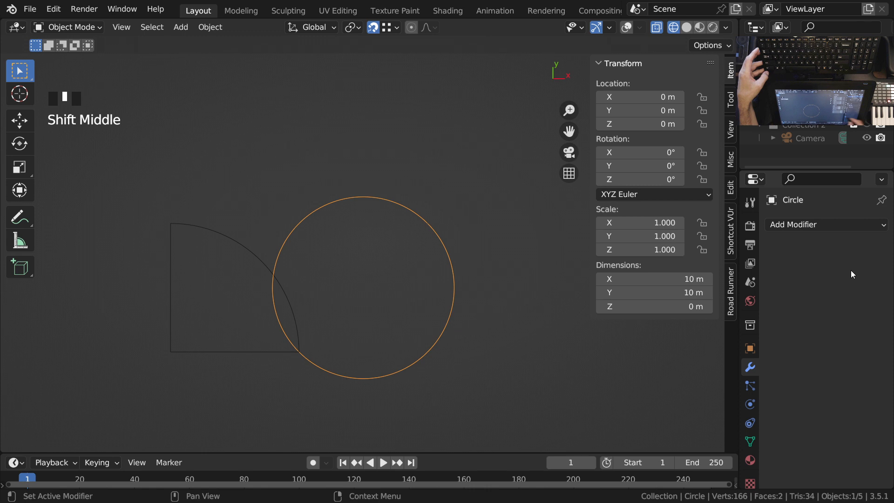
pyautogui.click(838, 225)
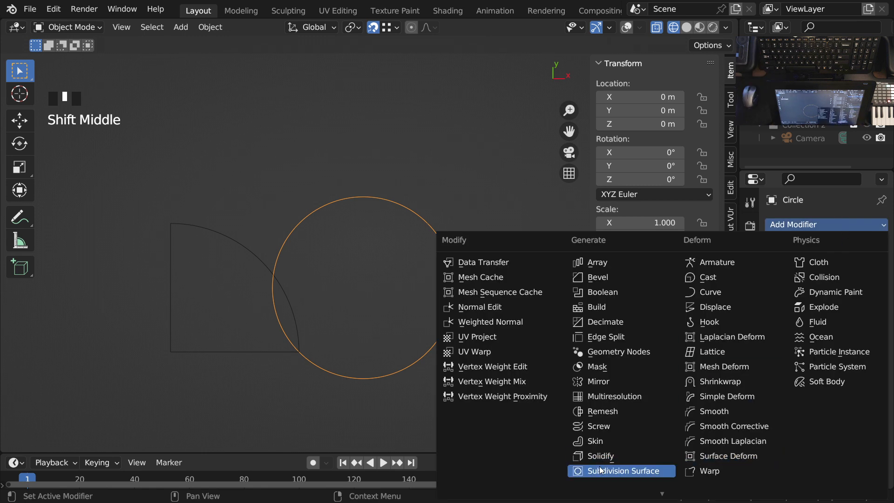
pyautogui.click(598, 442)
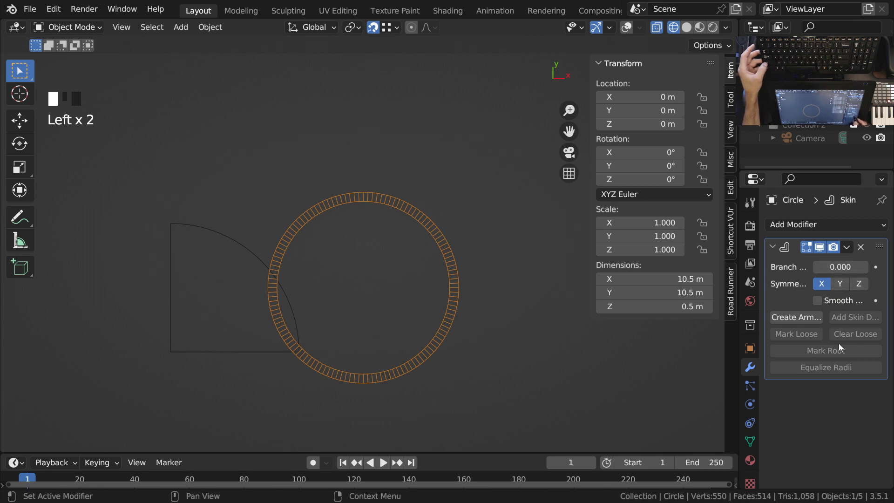
# - Try to change the Branch Smoothing of the circle's Skin modifier
pyautogui.doubleClick(850, 268)
pyautogui.click(831, 274)
pyautogui.moveTo(822, 271); pyautogui.dragTo(819, 271)
pyautogui.keyDown('ctrl'); pyautogui.moveTo(413, 293); pyautogui.dragTo(449, 263, button='middle'); pyautogui.keyUp('ctrl')
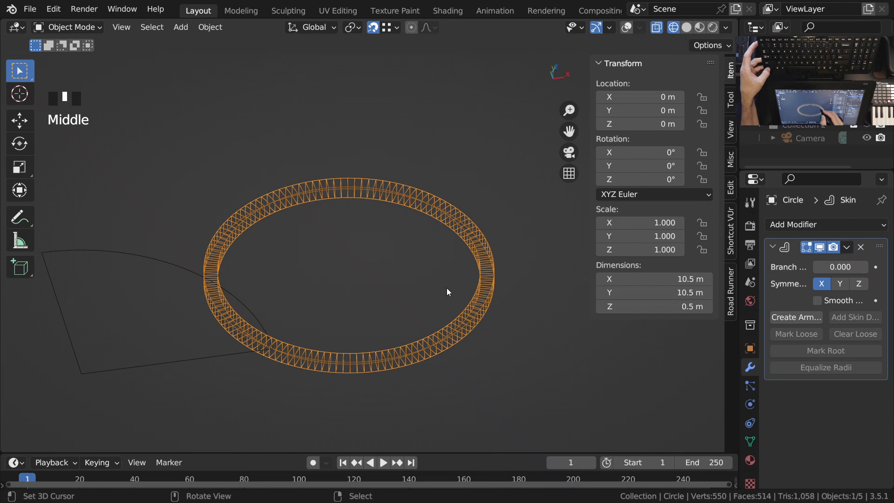
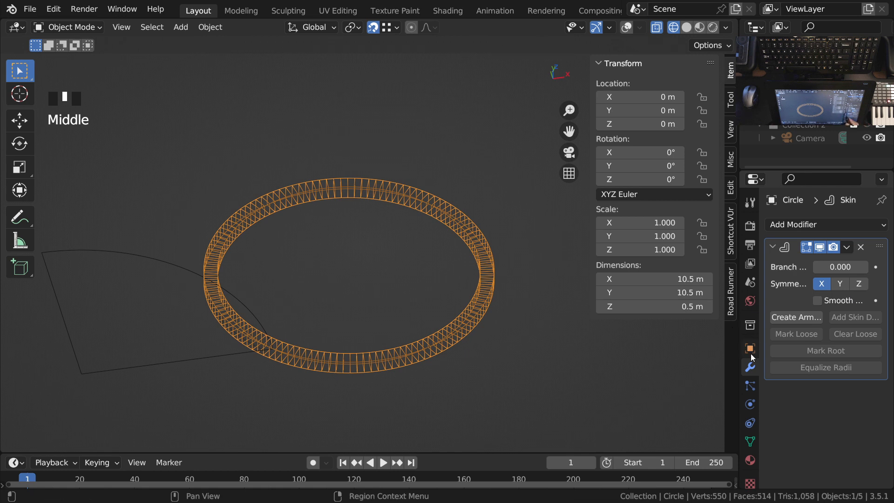
pyautogui.moveTo(737, 327); pyautogui.dragTo(600, 327)
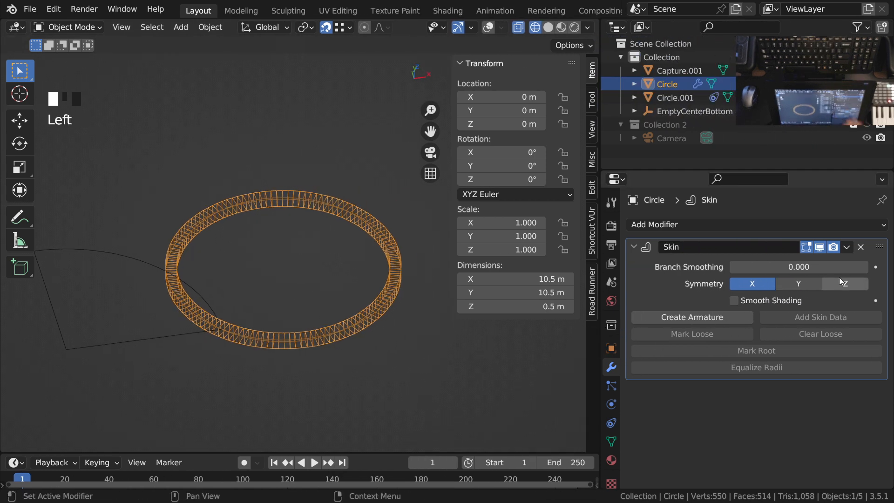
pyautogui.moveTo(789, 269); pyautogui.dragTo(786, 270)
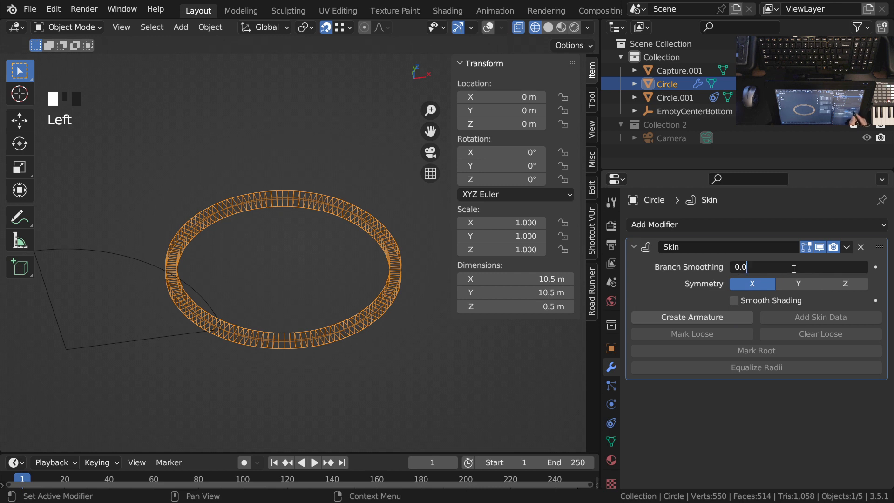
pyautogui.click(804, 275)
pyautogui.moveTo(771, 269); pyautogui.dragTo(729, 269)
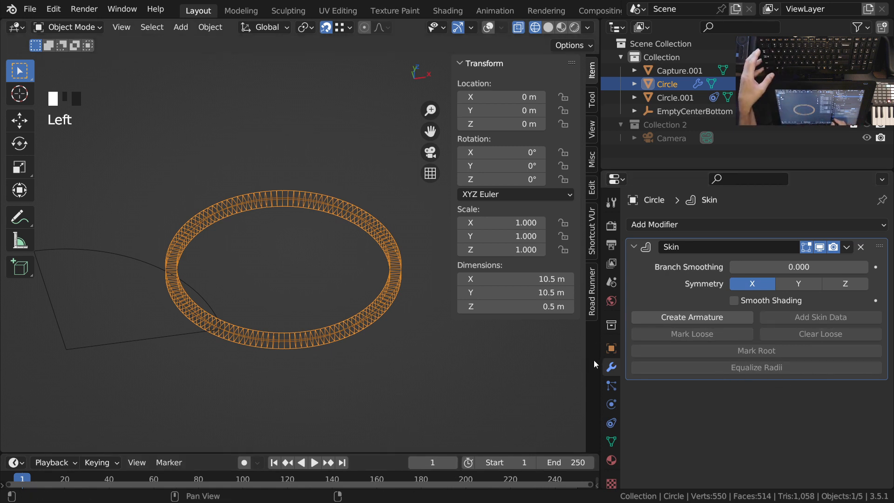
pyautogui.moveTo(599, 356); pyautogui.dragTo(697, 358)
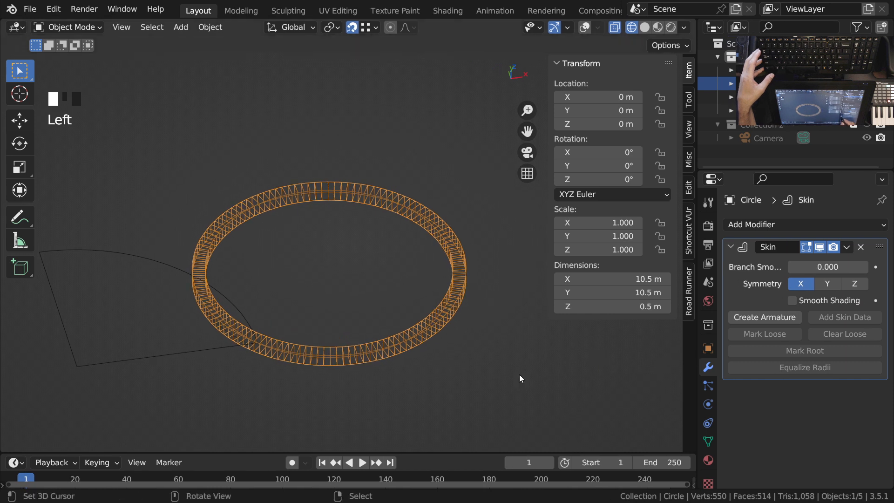
# - Switch to the camera view and unhide the Camera object, opening its lens settings
pyautogui.press('KP_0')
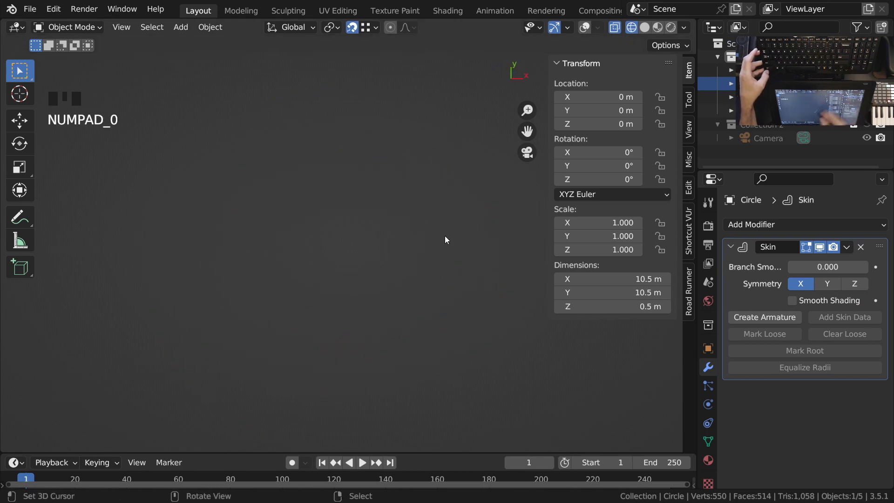
pyautogui.keyDown('ctrl'); pyautogui.moveTo(445, 241); pyautogui.dragTo(382, 195, button='middle'); pyautogui.keyUp('ctrl')
pyautogui.rightClick(390, 213)
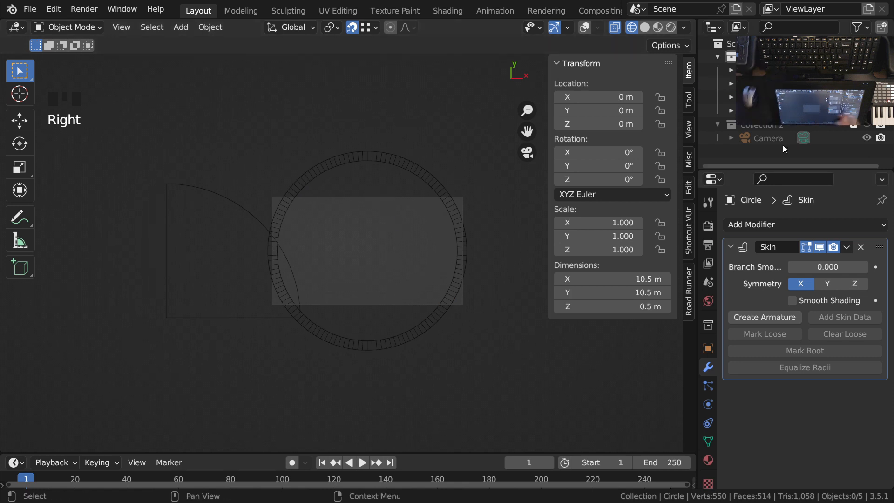
pyautogui.click(867, 136)
pyautogui.click(769, 141)
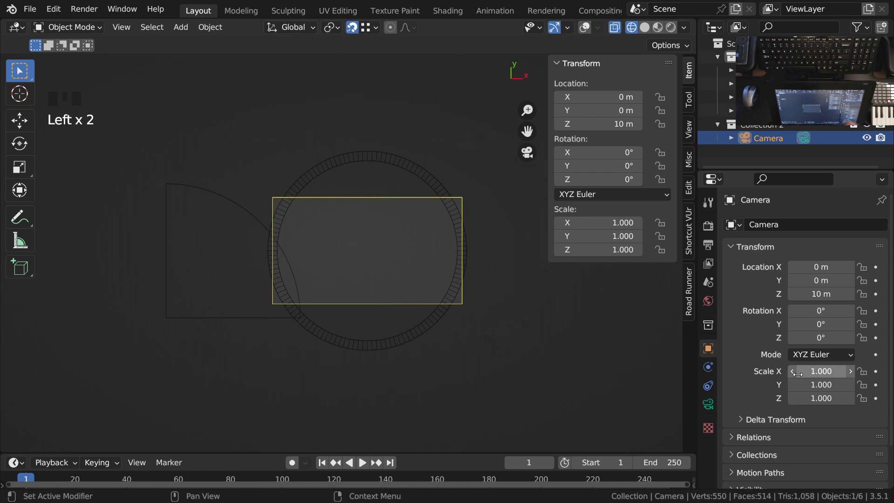
pyautogui.click(708, 403)
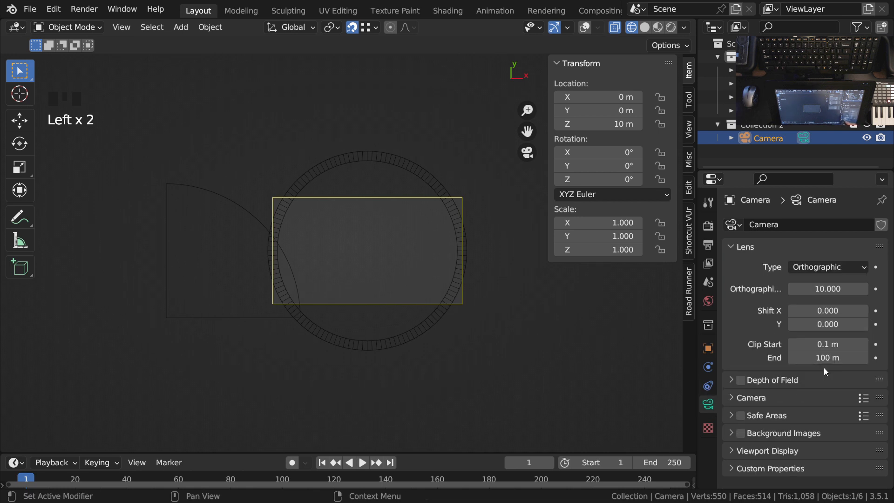
# - Try an orthographic scale of 23 for the camera
pyautogui.moveTo(814, 291); pyautogui.dragTo(815, 291)
pyautogui.click(815, 291)
pyautogui.write('23')
pyautogui.press('Return')
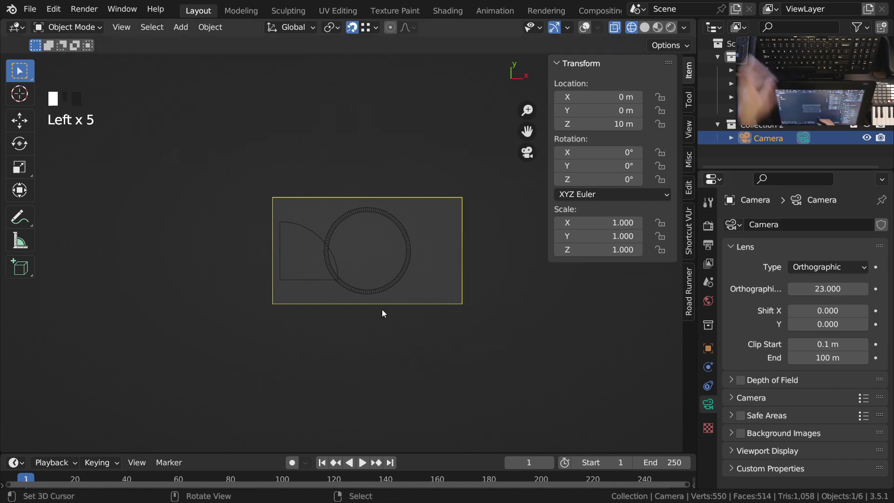
# - Set the camera's orthographic scale to 24
pyautogui.keyDown('ctrl'); pyautogui.moveTo(376, 266); pyautogui.dragTo(365, 179, button='middle'); pyautogui.keyUp('ctrl')
pyautogui.click(822, 289)
pyautogui.write('24')
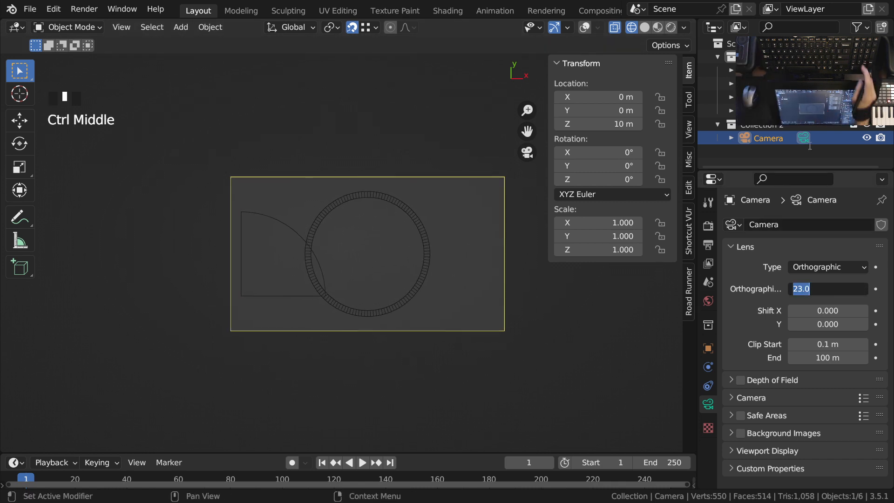
pyautogui.click(807, 142)
pyautogui.keyDown('ctrl'); pyautogui.moveTo(387, 249); pyautogui.dragTo(392, 222, button='middle'); pyautogui.keyUp('ctrl')
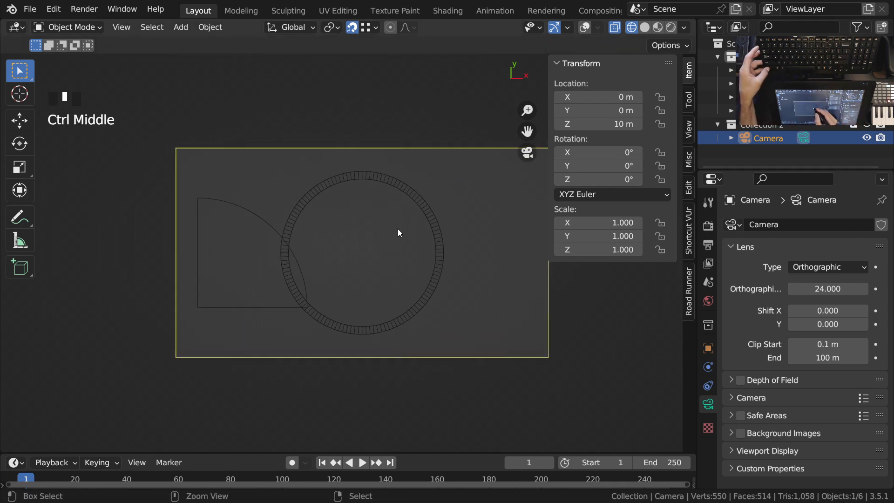
pyautogui.keyDown('shift'); pyautogui.moveTo(447, 311); pyautogui.dragTo(414, 289, button='middle'); pyautogui.keyUp('shift')
pyautogui.hotkey('ctrl', 'Tab')
pyautogui.press('Escape')
pyautogui.press('Escape')
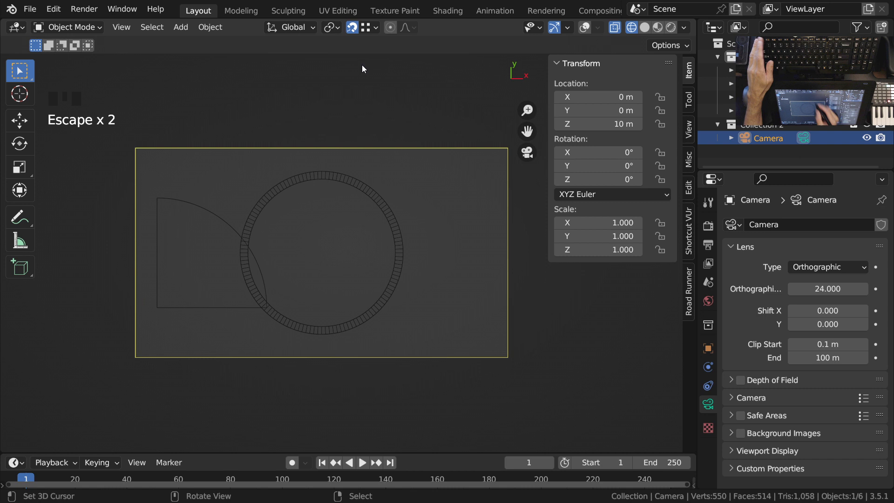
# - Turn off snapping and move the camera down along the Y axis to about -0.66 m
pyautogui.hotkey('shift', 'Tab')
pyautogui.press('g')
pyautogui.press('y')
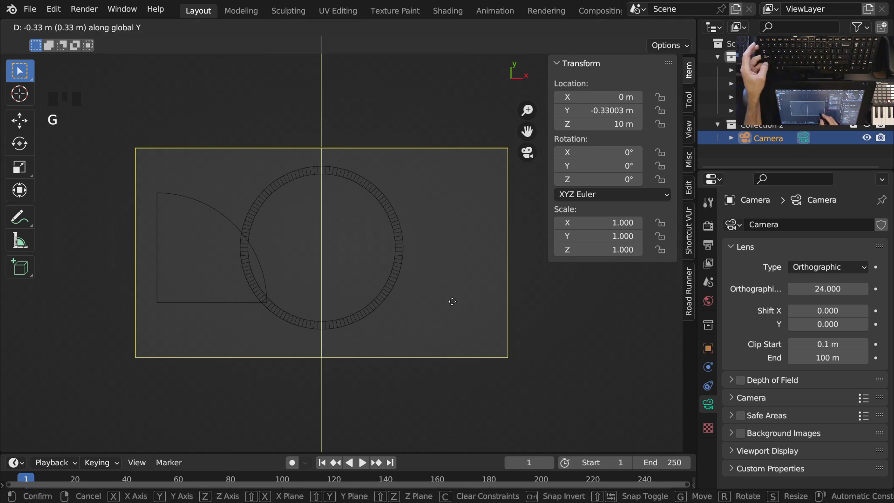
pyautogui.click(454, 309)
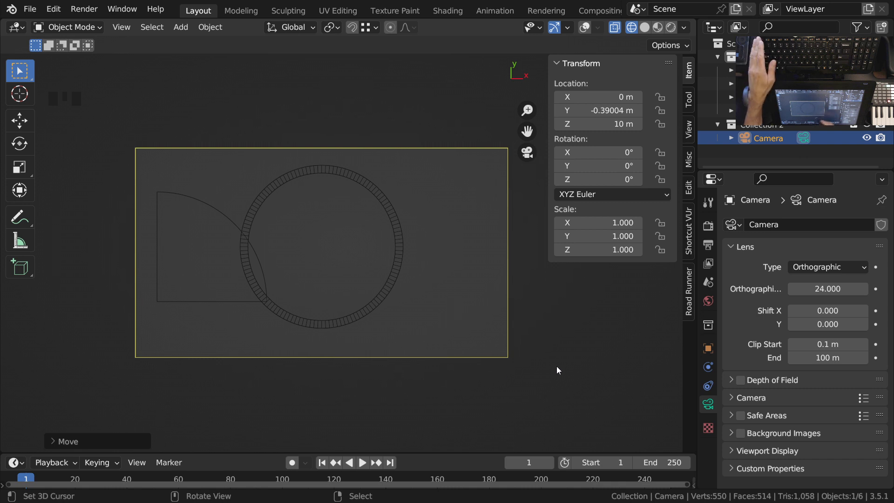
pyautogui.press('Escape')
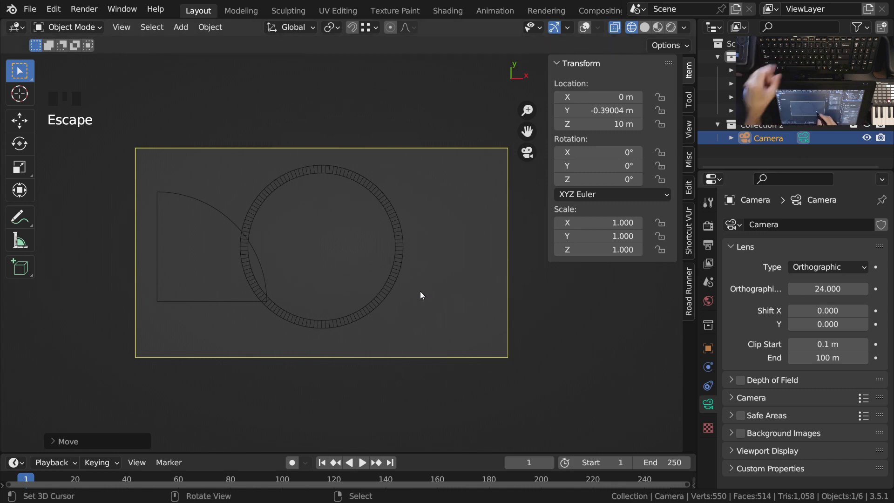
pyautogui.press('g')
pyautogui.press('y')
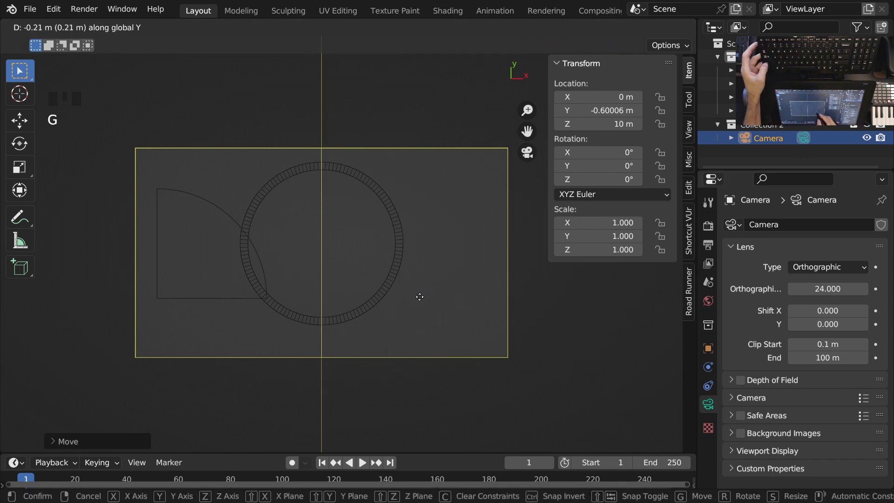
pyautogui.click(420, 297)
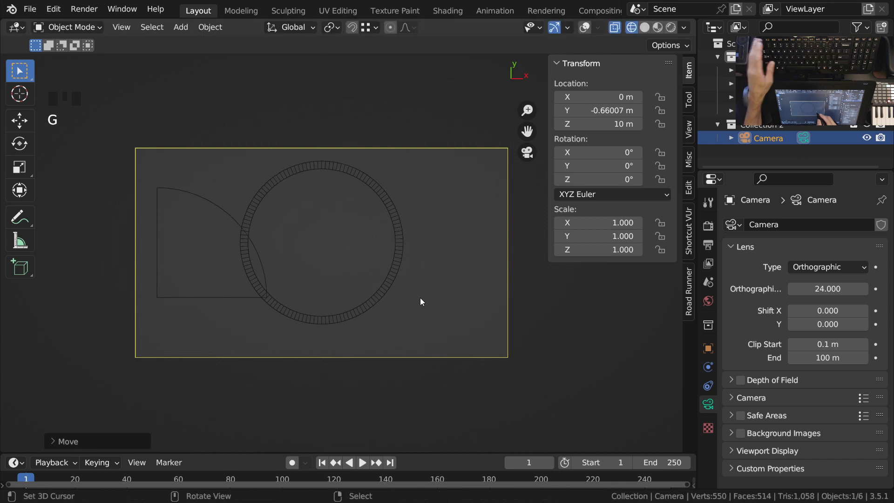
pyautogui.press('Escape')
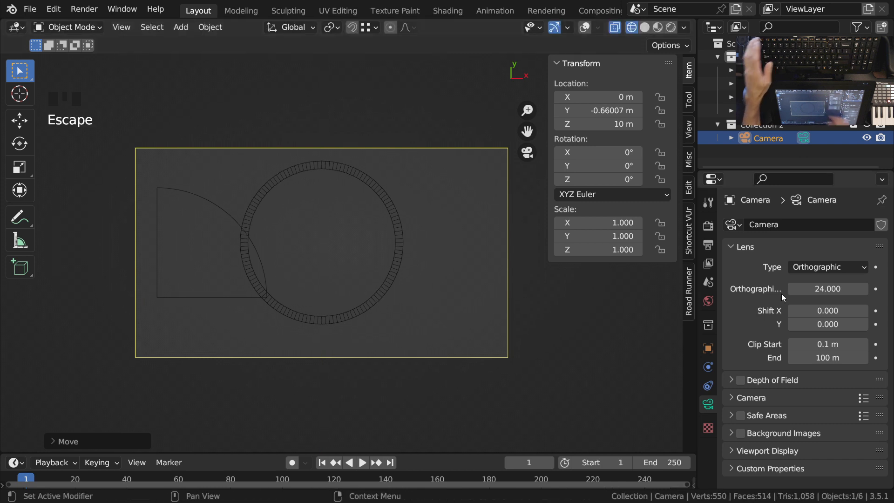
# - Give the circle outline a new material with a black base color and name it Black
pyautogui.rightClick(399, 259)
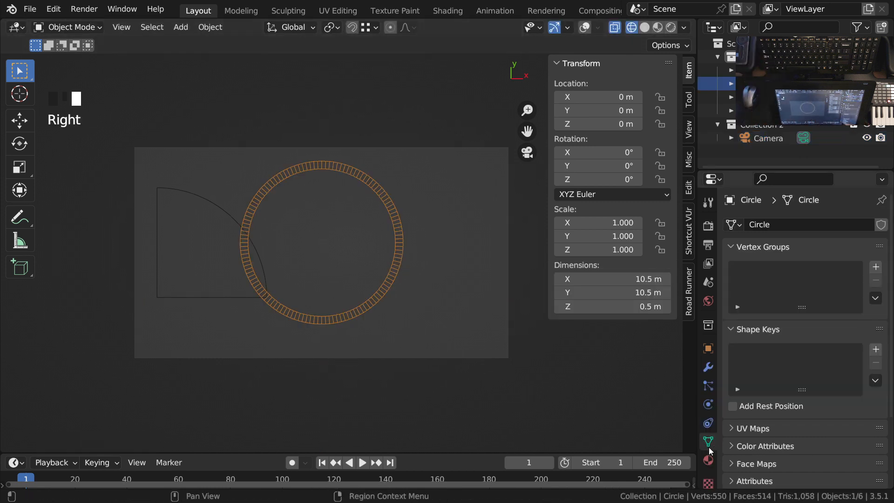
pyautogui.click(708, 460)
pyautogui.click(822, 281)
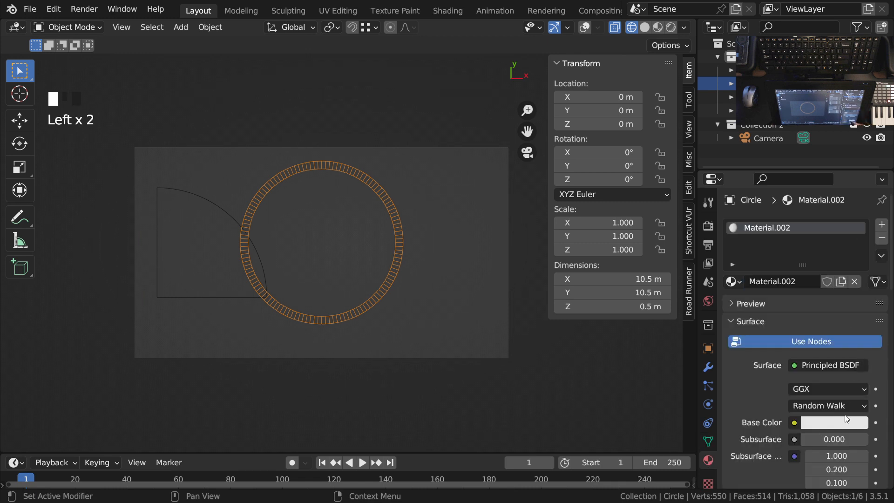
pyautogui.click(831, 423)
pyautogui.click(760, 231)
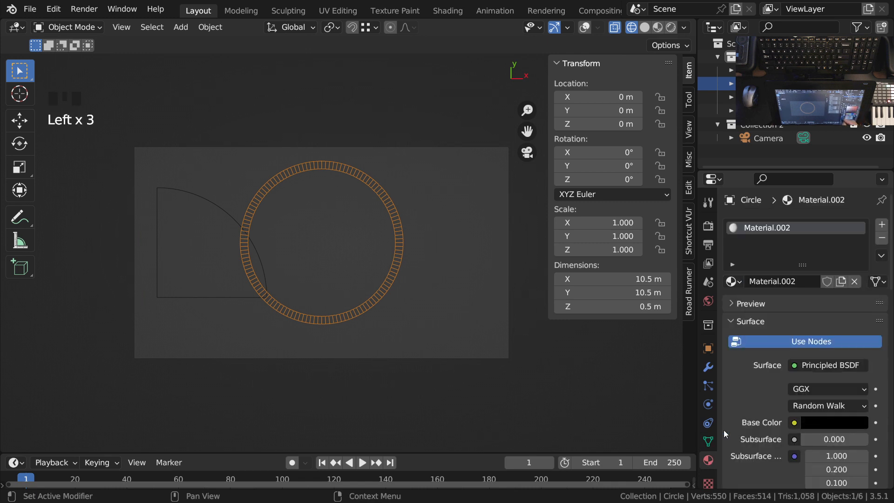
pyautogui.doubleClick(792, 235)
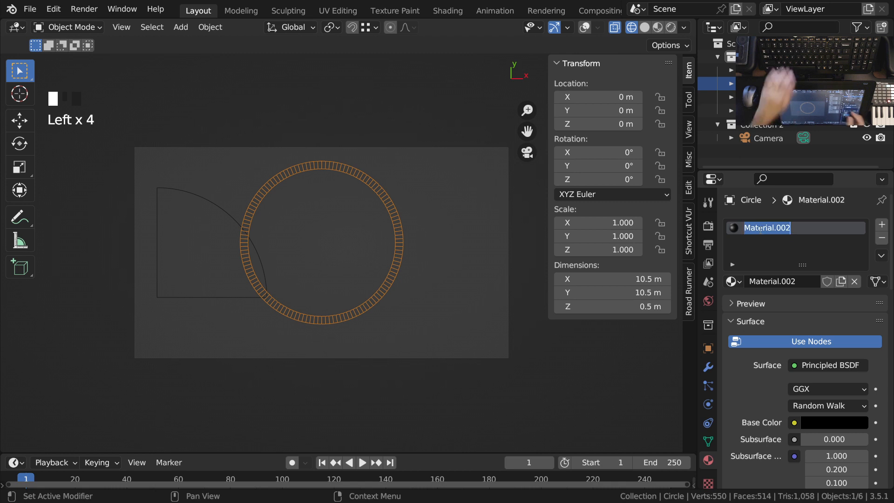
pyautogui.write('Black')
pyautogui.click(757, 229)
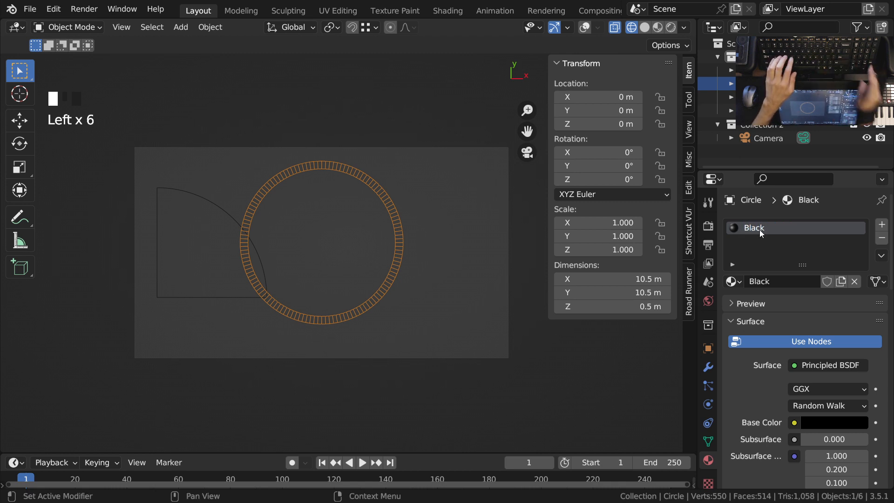
# - Rename the quarter circle's material to Blue
pyautogui.rightClick(210, 211)
pyautogui.press('ctrl+KP_3')
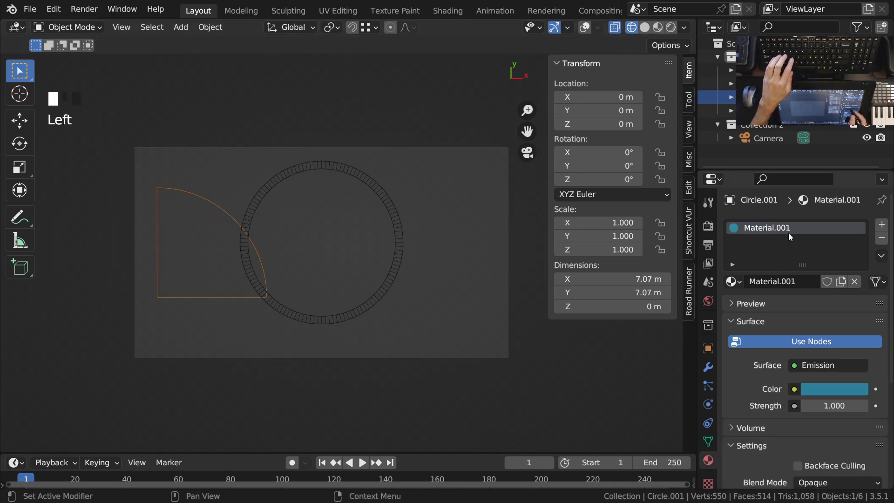
pyautogui.write('Blue')
pyautogui.click(629, 97)
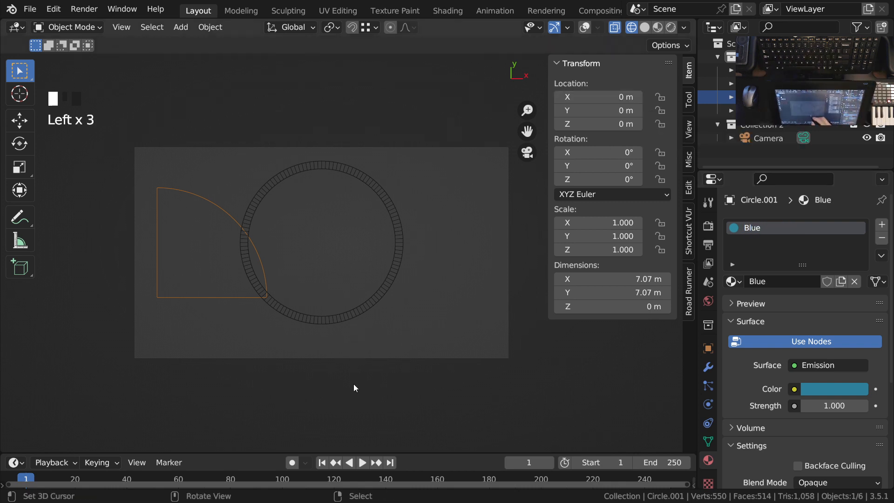
# - Check the black ring and blue quarter circle at an angle in rendered shading
pyautogui.press('z')
pyautogui.keyDown('ctrl'); pyautogui.moveTo(361, 346); pyautogui.dragTo(353, 294, button='middle'); pyautogui.keyUp('ctrl')
pyautogui.press('Escape')
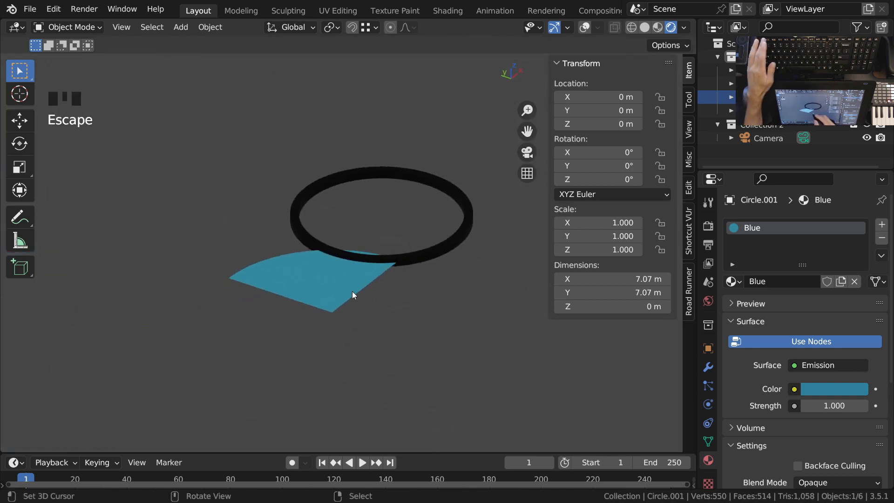
pyautogui.keyDown('shift'); pyautogui.moveTo(411, 252); pyautogui.dragTo(371, 268, button='middle'); pyautogui.keyUp('shift')
# - Return to wireframe shading with overlays shown and raise the circle outline 2 m along the Z axis
pyautogui.rightClick(402, 255)
pyautogui.press('z')
pyautogui.click(342, 295)
pyautogui.click(585, 28)
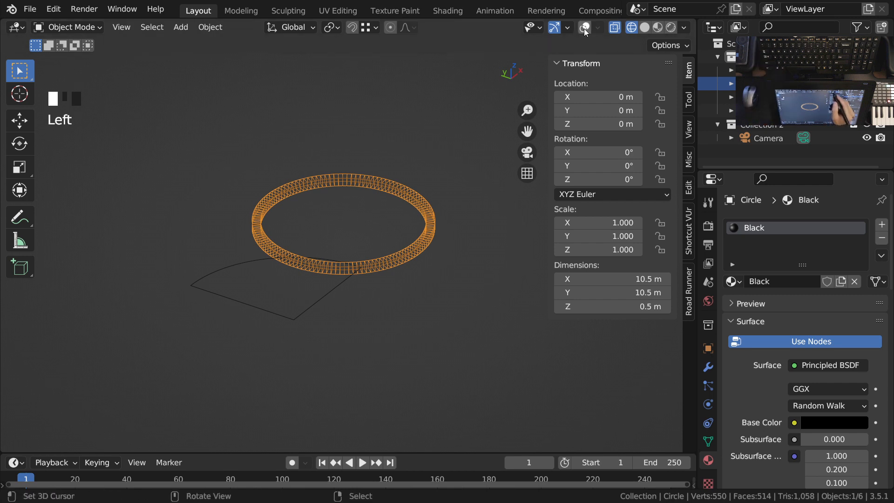
pyautogui.moveTo(411, 383); pyautogui.dragTo(421, 351, button='middle')
pyautogui.click(584, 28)
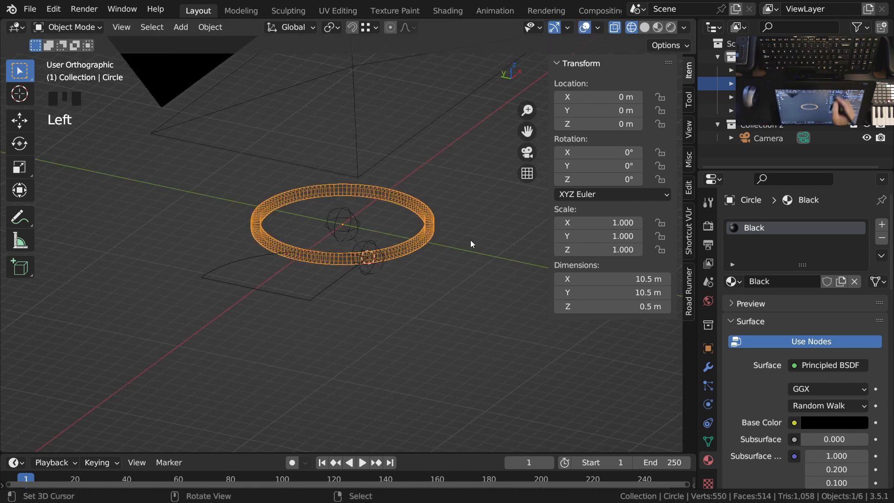
pyautogui.press('g')
pyautogui.press('z')
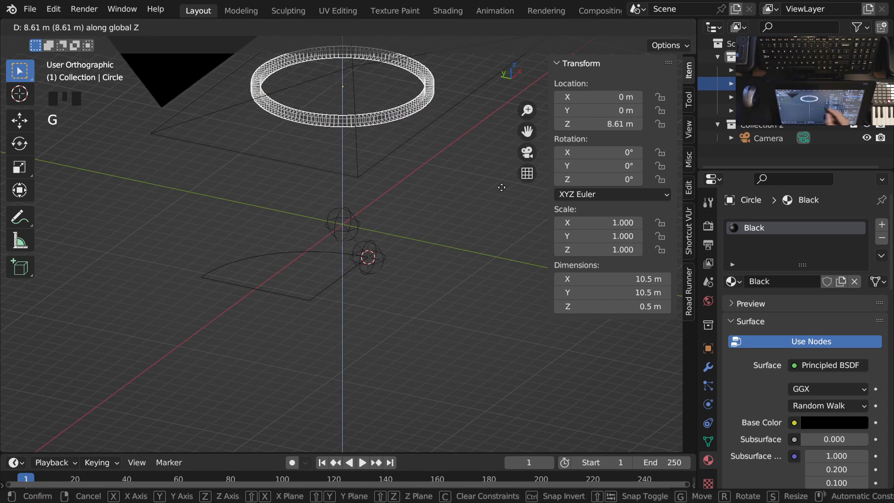
pyautogui.press('2')
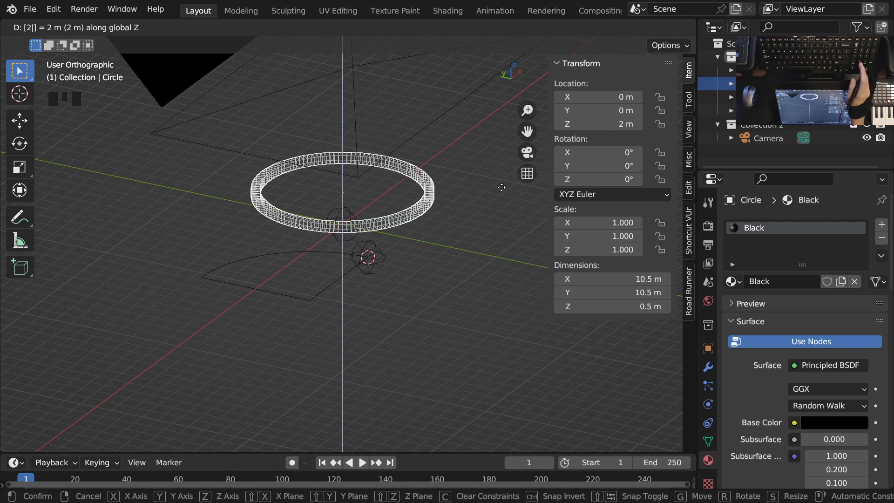
pyautogui.press('Return')
# - Reset the 3D cursor to the world origin and add a mesh plane there
pyautogui.moveTo(410, 247); pyautogui.dragTo(404, 338, button='middle')
pyautogui.rightClick(402, 264)
pyautogui.press('KP_0')
pyautogui.press('KP_7')
pyautogui.keyDown('ctrl'); pyautogui.moveTo(404, 339); pyautogui.dragTo(404, 271, button='middle'); pyautogui.keyUp('ctrl')
pyautogui.hotkey('shift', 'c')
pyautogui.keyDown('ctrl'); pyautogui.moveTo(261, 291); pyautogui.dragTo(242, 205, button='middle'); pyautogui.keyUp('ctrl')
pyautogui.keyDown('shift'); pyautogui.moveTo(243, 205); pyautogui.dragTo(376, 334, button='middle'); pyautogui.keyUp('shift')
pyautogui.keyDown('ctrl'); pyautogui.moveTo(372, 324); pyautogui.dragTo(417, 276, button='middle'); pyautogui.keyUp('ctrl')
pyautogui.hotkey('shift', 'a')
pyautogui.moveTo(384, 140)
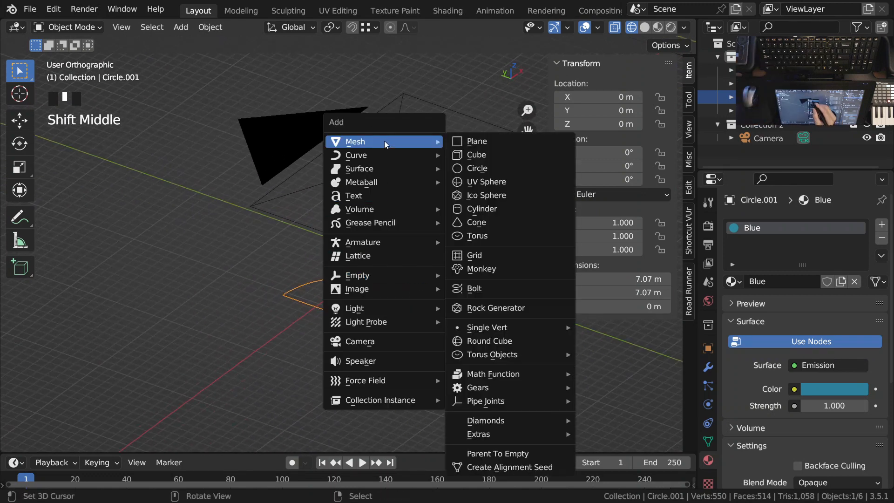
pyautogui.click(487, 142)
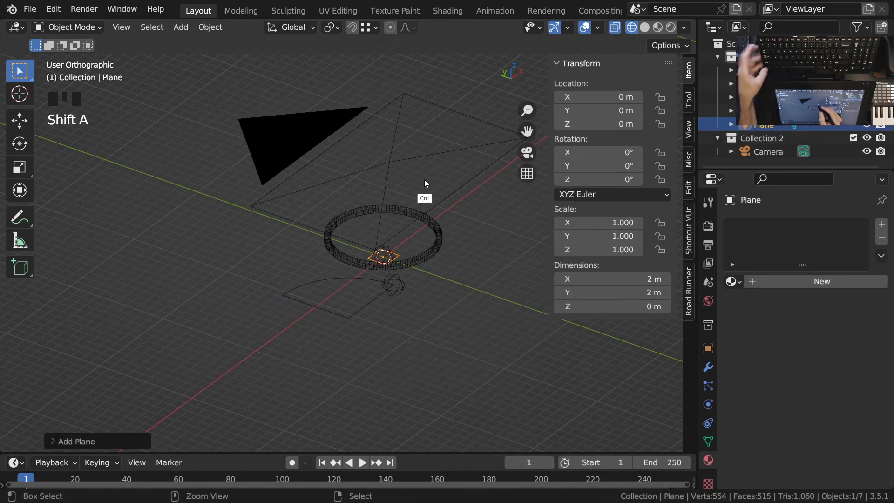
# - Lower the plane 5 m along the Z axis and scale it up to about 64 m square
pyautogui.moveTo(424, 183); pyautogui.dragTo(423, 224, button='middle')
pyautogui.press('g')
pyautogui.write('z')
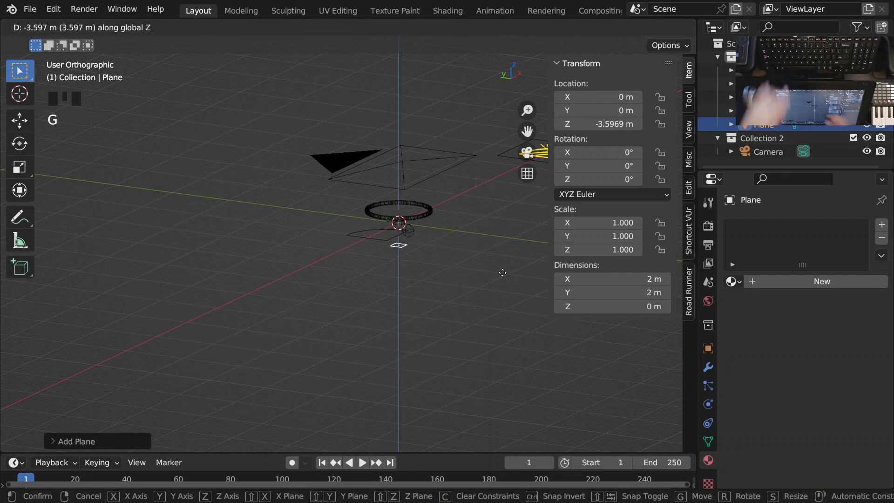
pyautogui.write('-5')
pyautogui.press('Return')
pyautogui.press('s')
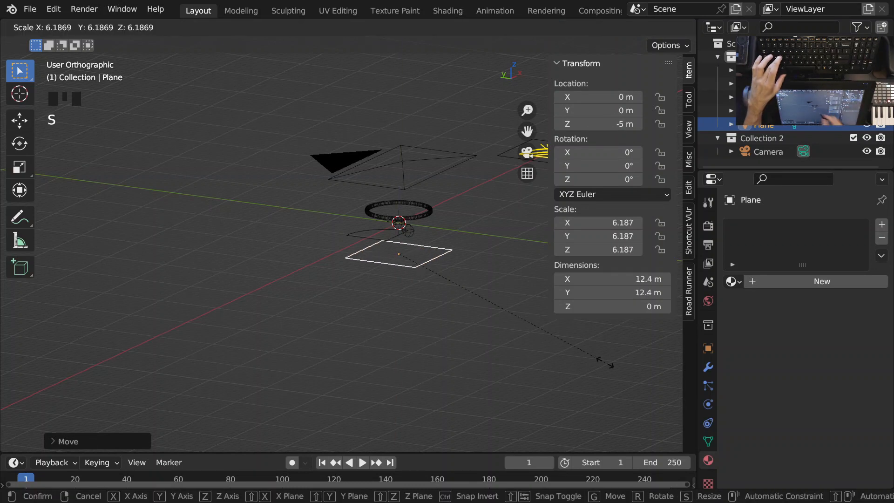
pyautogui.write('2')
pyautogui.press('Return')
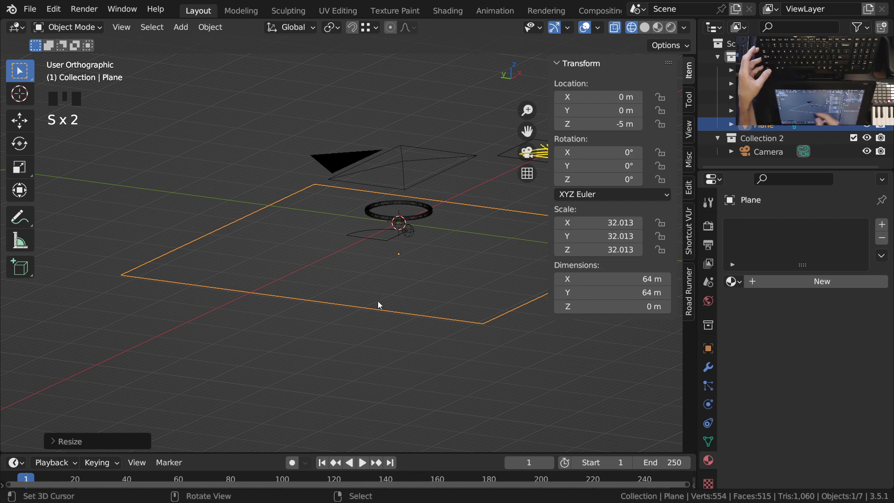
# - Return to the camera view and give the background plane a new material with a pure white base color
pyautogui.press('KP_0')
pyautogui.press('KP_0')
pyautogui.press('KP_0')
pyautogui.keyDown('ctrl'); pyautogui.moveTo(379, 288); pyautogui.dragTo(453, 301, button='middle'); pyautogui.keyUp('ctrl')
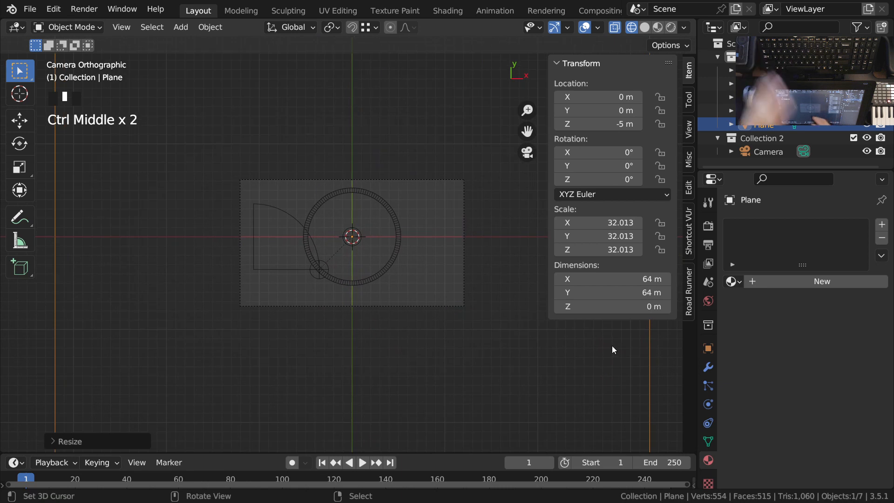
pyautogui.click(821, 282)
pyautogui.click(833, 422)
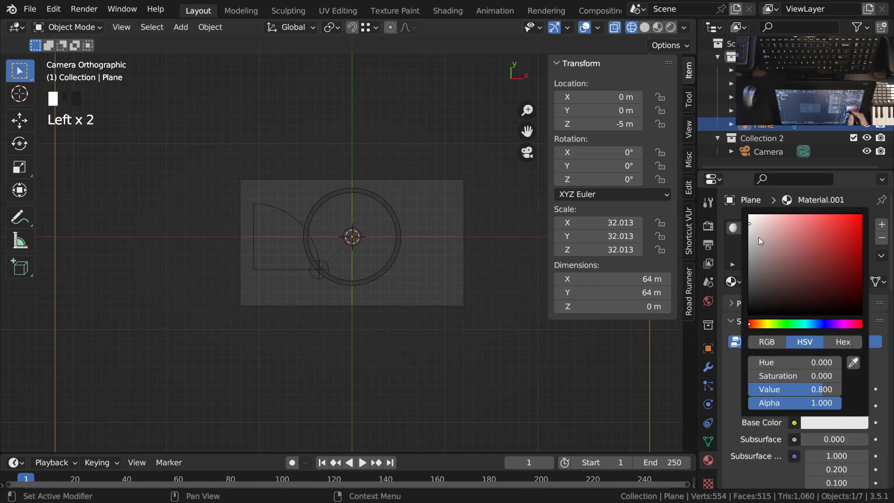
pyautogui.moveTo(758, 236); pyautogui.dragTo(742, 190)
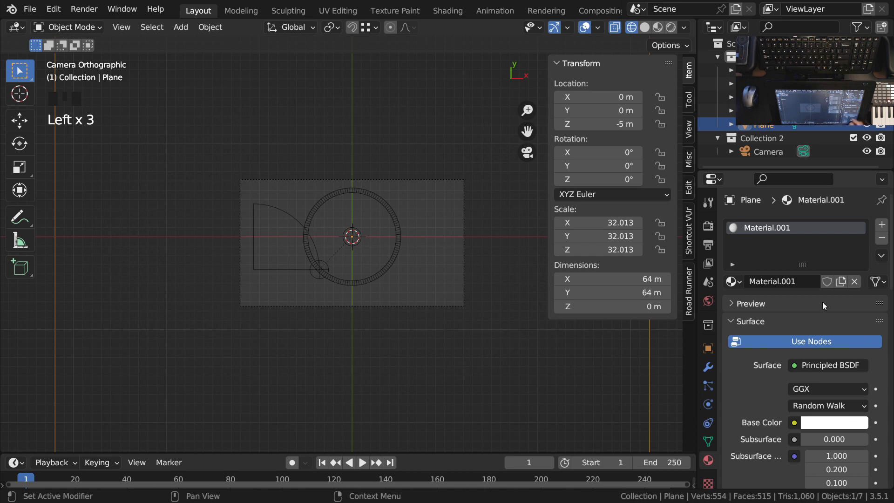
# - Unlink the plane's material and assign Material.001 to it again
pyautogui.click(854, 283)
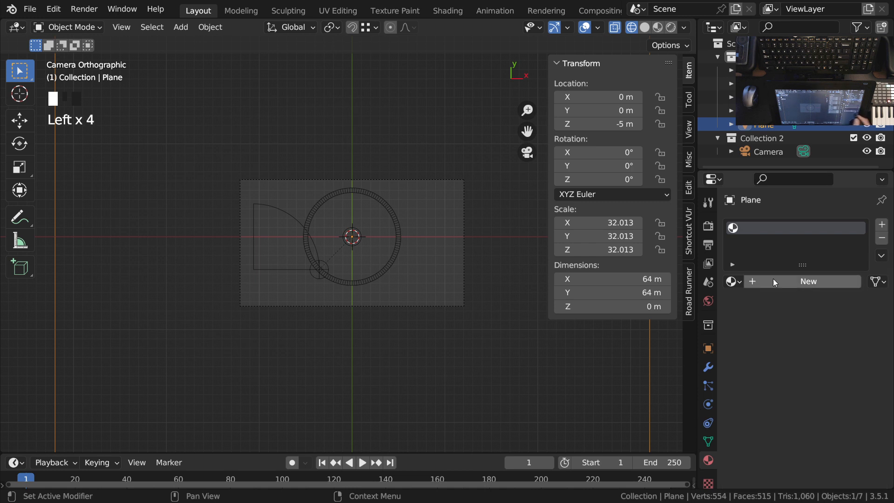
pyautogui.click(733, 282)
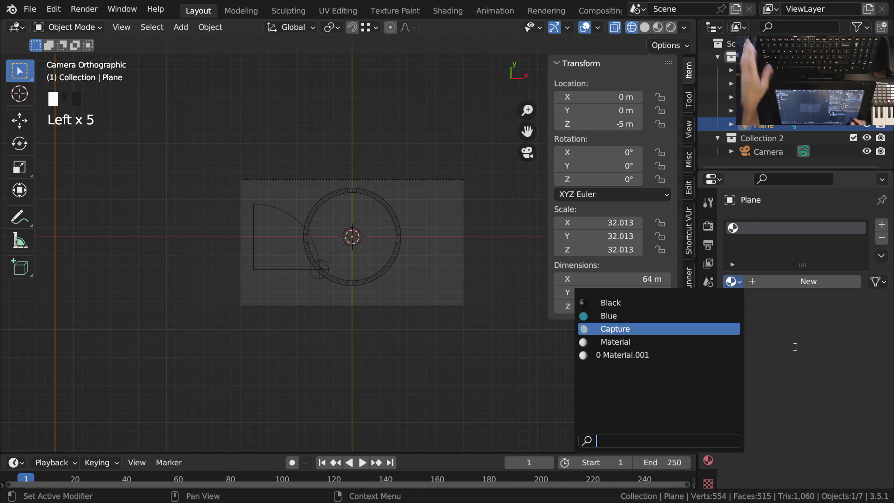
pyautogui.click(636, 356)
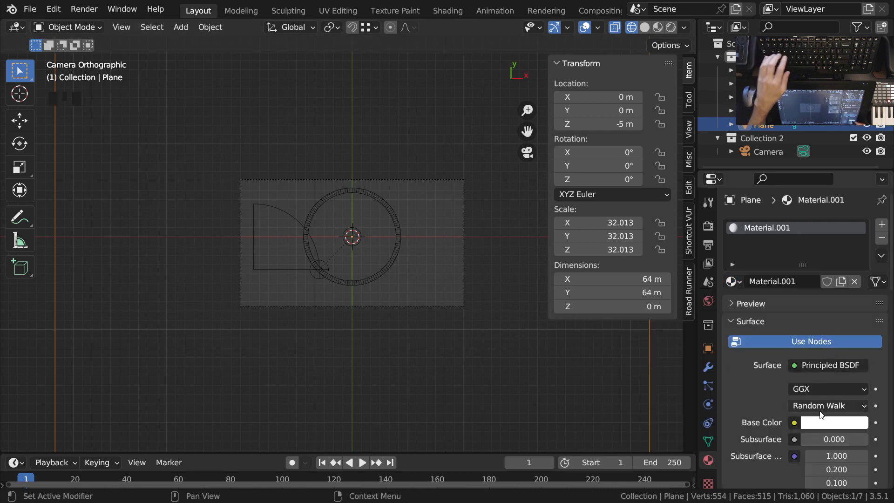
# - Change the plane material's surface shader to Emission and rename the material White
pyautogui.click(831, 366)
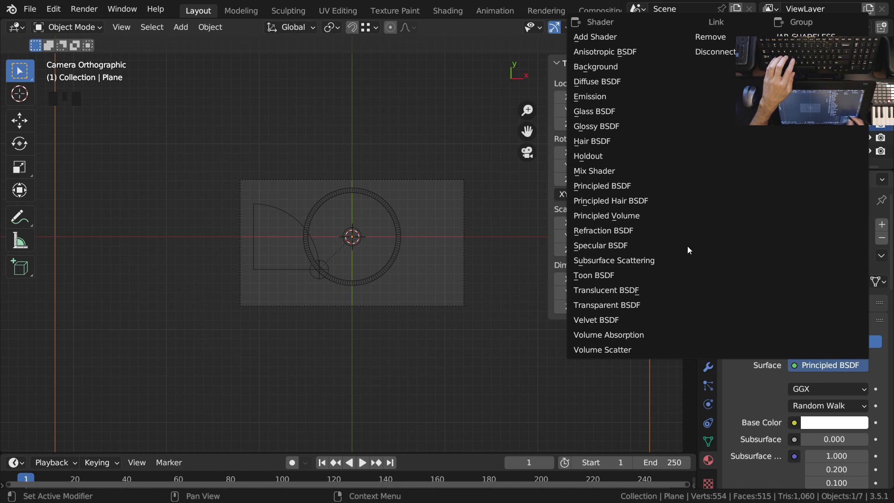
pyautogui.click(605, 96)
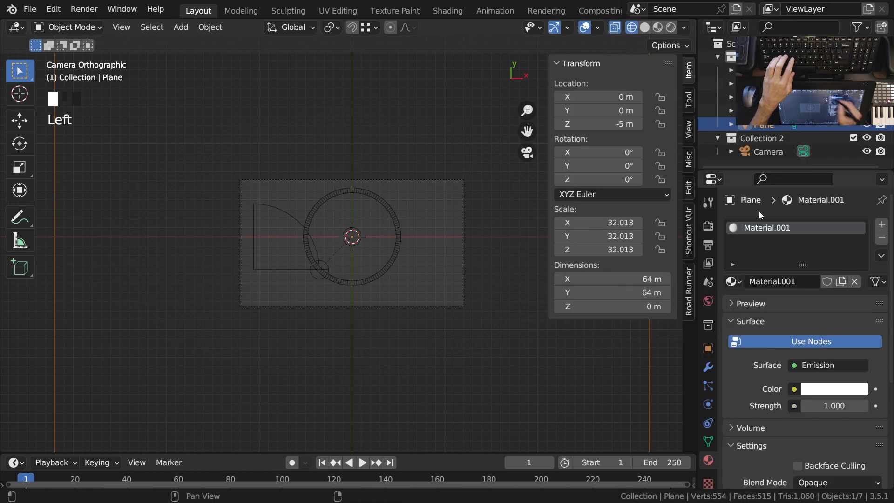
pyautogui.click(831, 392)
pyautogui.doubleClick(780, 229)
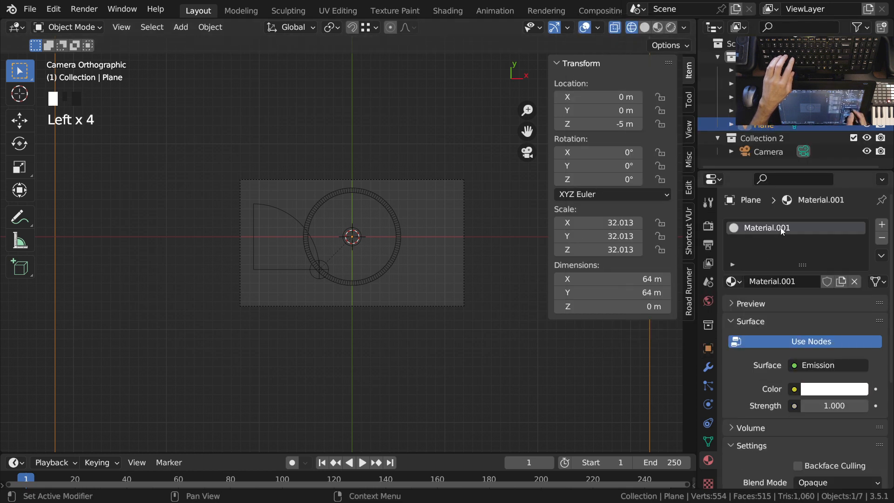
pyautogui.write('White')
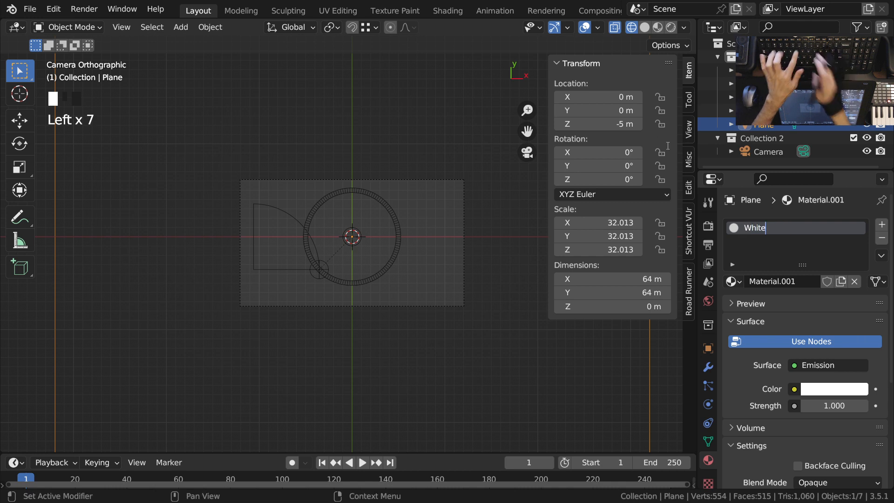
pyautogui.press('Return')
# - Show the camera view in rendered shading to display the black, blue and white materials
pyautogui.moveTo(410, 298)
pyautogui.keyDown('ctrl'); pyautogui.mouseDown(button='middle')
pyautogui.moveTo(357, 261)
pyautogui.moveTo(369, 288)
pyautogui.mouseUp(button='middle'); pyautogui.keyUp('ctrl')
pyautogui.press('z')
pyautogui.keyDown('ctrl'); pyautogui.moveTo(378, 241); pyautogui.dragTo(367, 169, button='middle'); pyautogui.keyUp('ctrl')
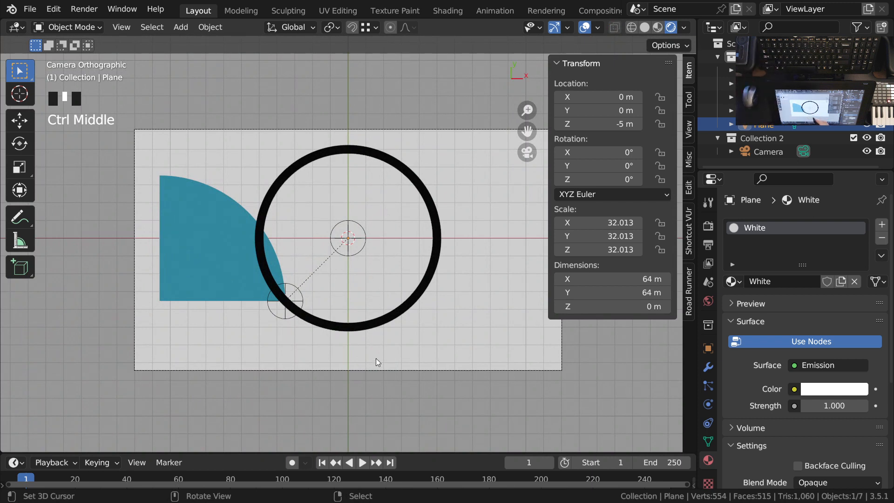
# - Try rotating the EmptyCenterBottom empty to swing the quarter circle around the circle
pyautogui.rightClick(365, 242)
pyautogui.rightClick(363, 241)
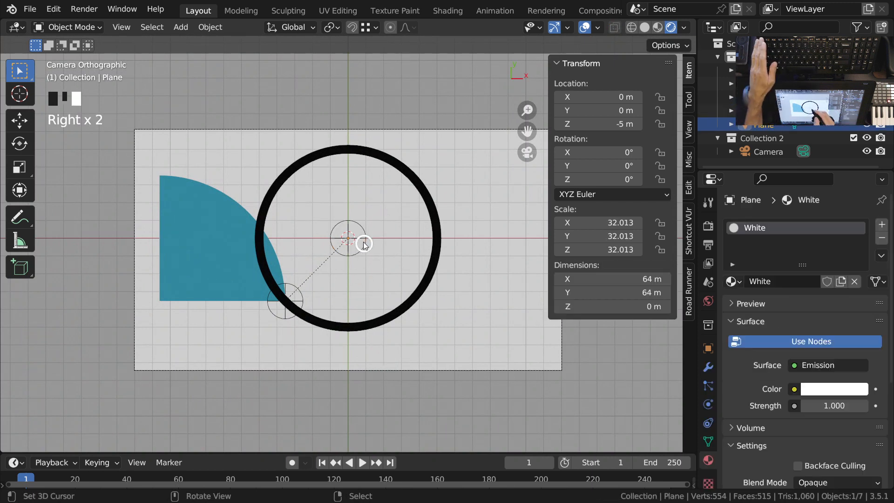
pyautogui.rightClick(361, 249)
pyautogui.press('r')
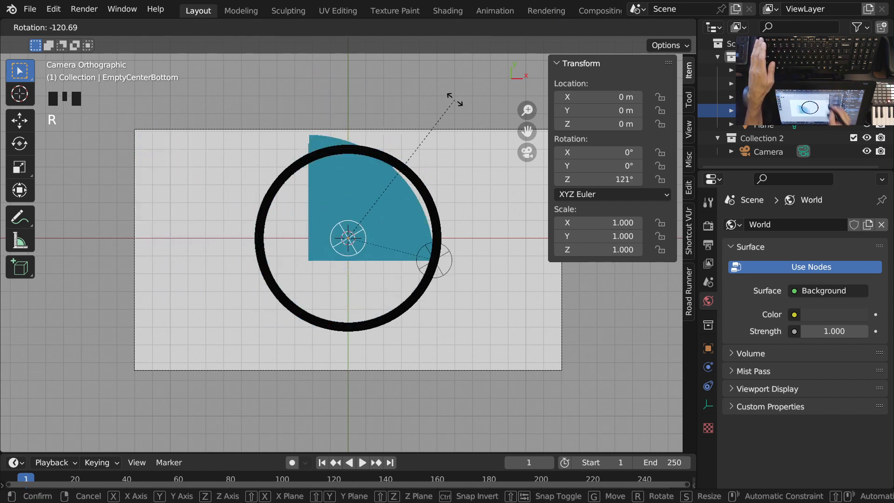
pyautogui.rightClick(472, 346)
pyautogui.keyDown('ctrl'); pyautogui.moveTo(353, 303); pyautogui.dragTo(358, 233, button='middle'); pyautogui.keyUp('ctrl')
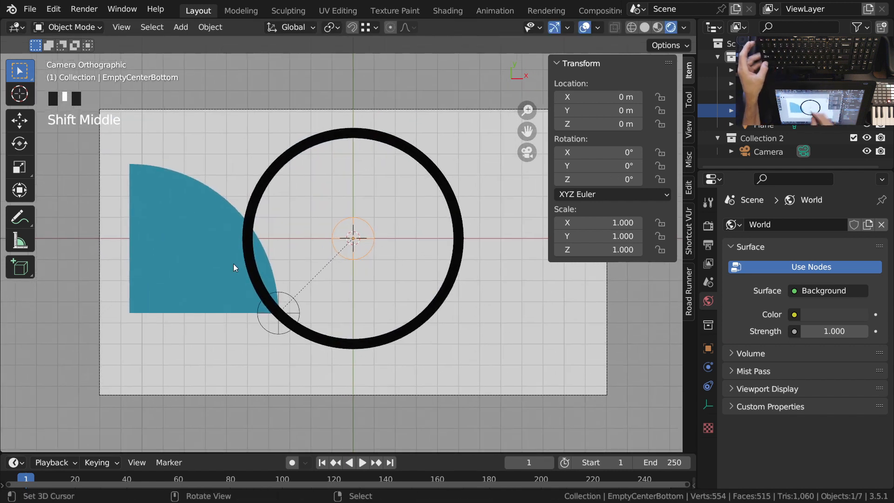
pyautogui.keyDown('ctrl'); pyautogui.moveTo(404, 157); pyautogui.dragTo(392, 268, button='middle'); pyautogui.keyUp('ctrl')
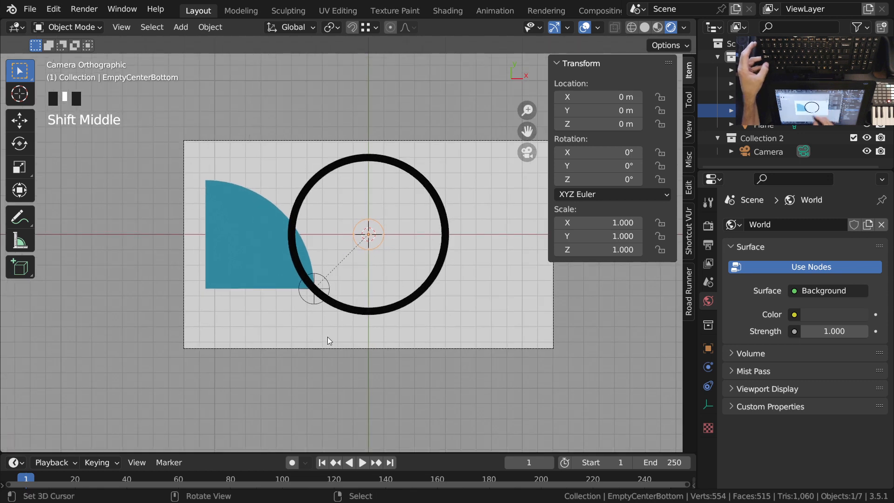
pyautogui.keyDown('ctrl'); pyautogui.moveTo(328, 338); pyautogui.dragTo(357, 274, button='middle'); pyautogui.keyUp('ctrl')
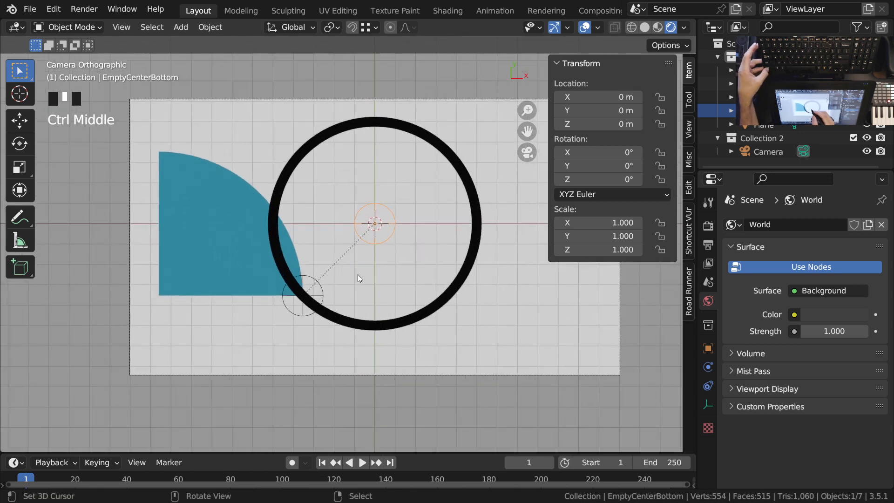
# - Enlarge the timeline and enable auto keying restricted to the active keying set
pyautogui.rightClick(371, 324)
pyautogui.keyDown('shift'); pyautogui.moveTo(371, 323); pyautogui.dragTo(350, 326, button='middle'); pyautogui.keyUp('shift')
pyautogui.rightClick(264, 314)
pyautogui.moveTo(431, 453); pyautogui.dragTo(433, 392)
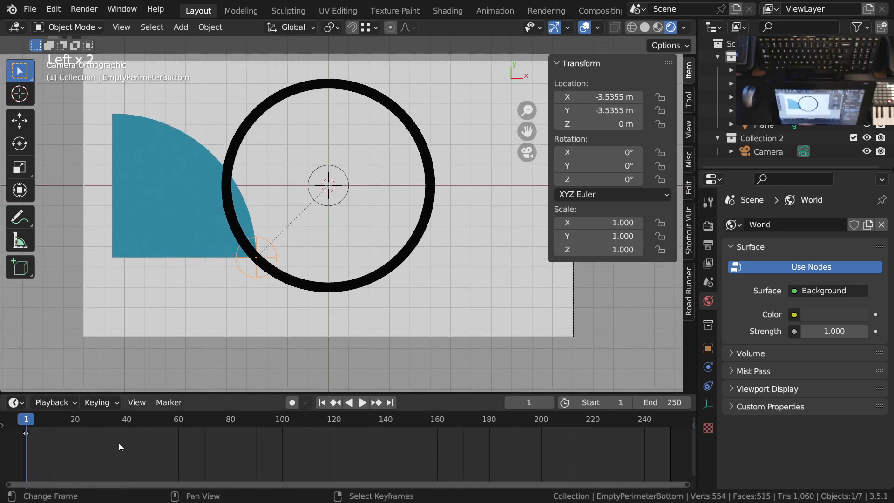
pyautogui.click(305, 405)
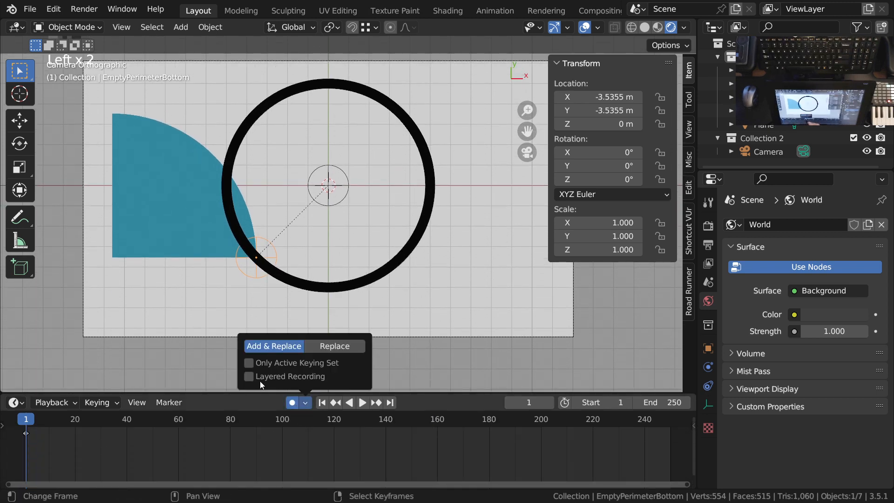
pyautogui.click(308, 404)
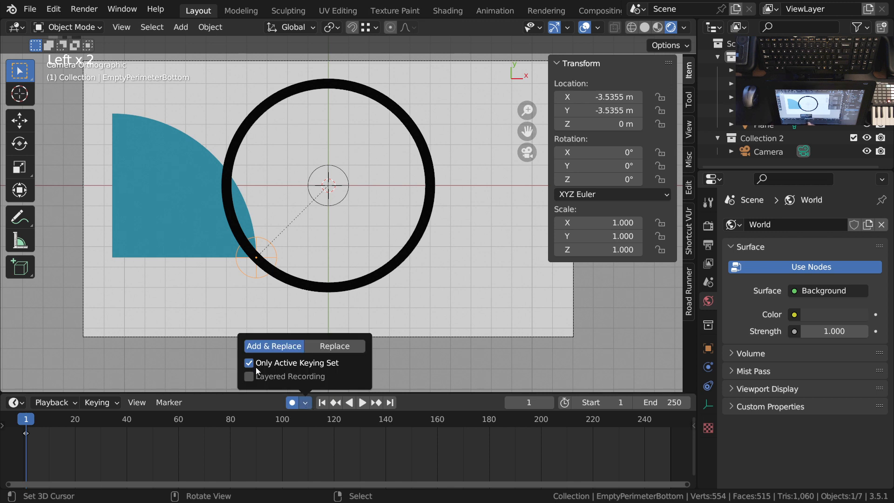
# - Set the active keying set to Rotation
pyautogui.click(95, 404)
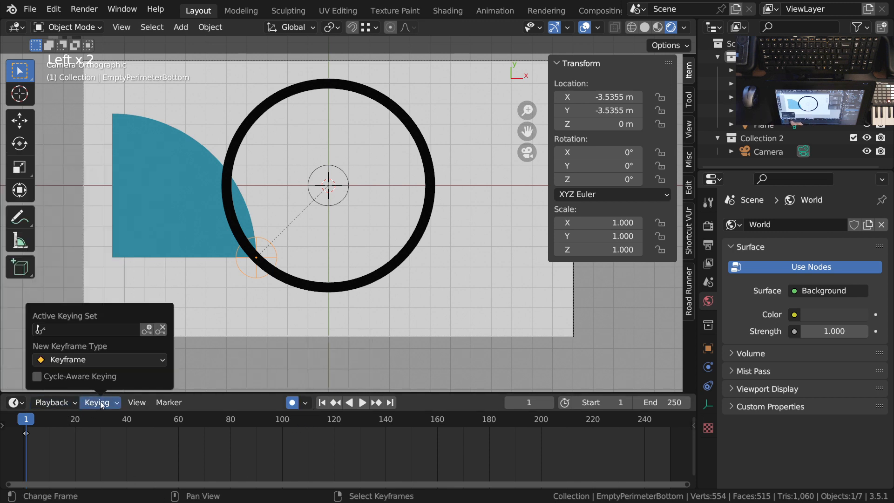
pyautogui.click(93, 330)
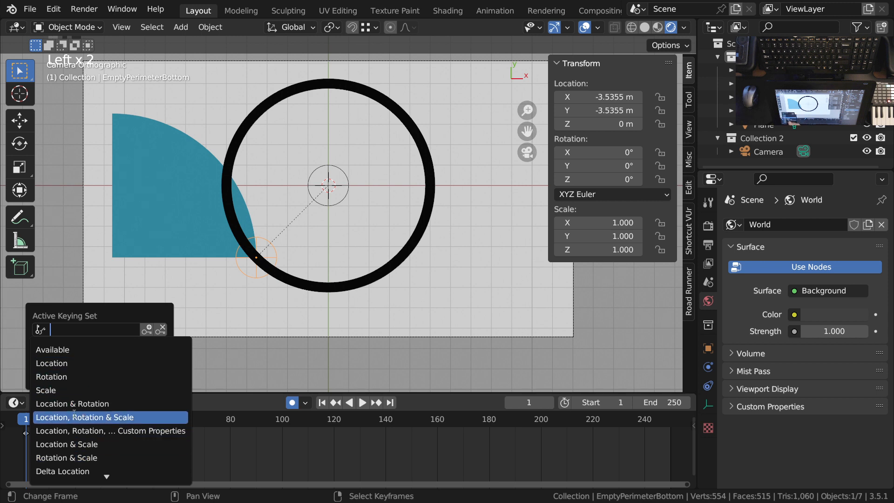
pyautogui.click(69, 376)
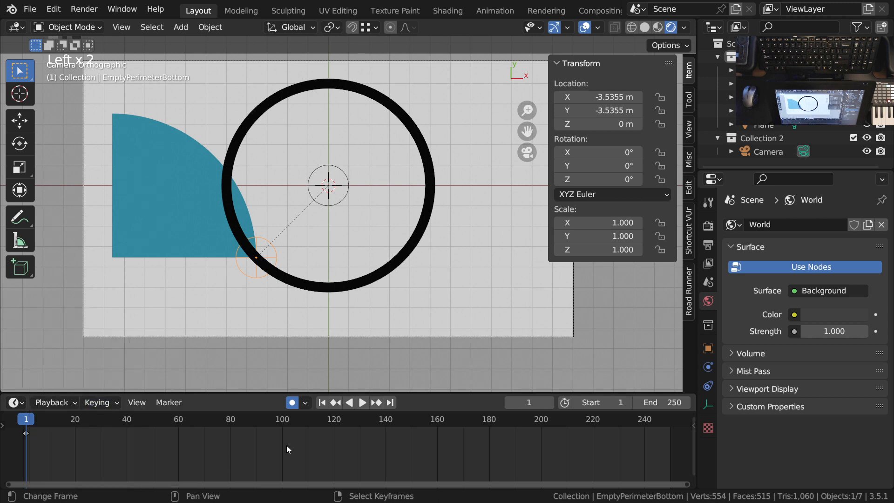
# - Display the scene in wireframe and insert a rotation keyframe on EmptyCenterBottom at frame 1
pyautogui.keyDown('ctrl'); pyautogui.moveTo(365, 275); pyautogui.dragTo(342, 258, button='middle'); pyautogui.keyUp('ctrl')
pyautogui.rightClick(345, 205)
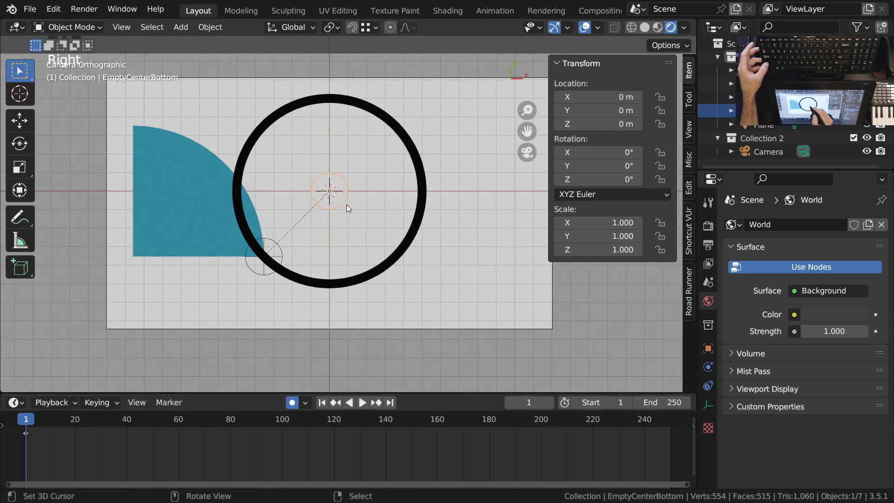
pyautogui.hotkey('shift', 'z')
pyautogui.moveTo(349, 211)
pyautogui.keyDown('shift'); pyautogui.mouseDown(button='middle')
pyautogui.moveTo(389, 239)
pyautogui.moveTo(395, 268)
pyautogui.mouseUp(button='middle'); pyautogui.keyUp('shift')
pyautogui.press('i')
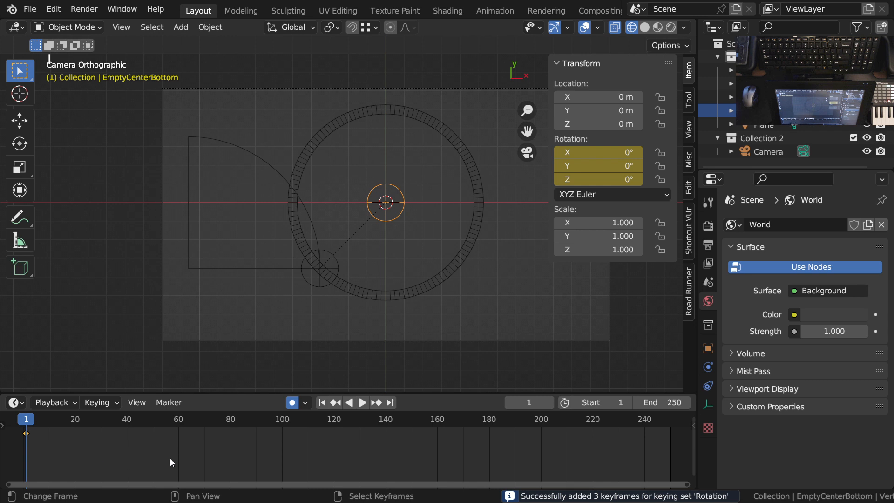
# - Key EmptyCenterBottom's Z rotation at 180° on frame 100 and set the interpolation type of the keyframes
pyautogui.scroll(-4, 416, 460)
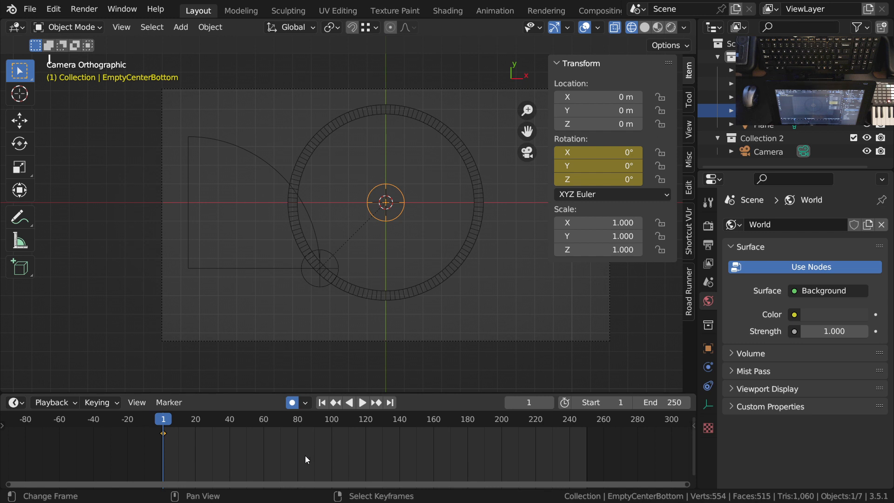
pyautogui.click(331, 446)
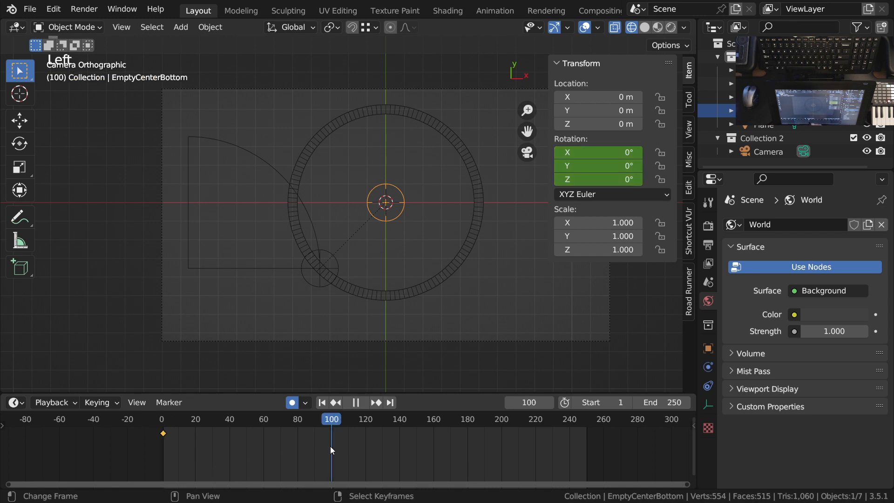
pyautogui.keyDown('shift'); pyautogui.moveTo(443, 245); pyautogui.dragTo(423, 298, button='middle'); pyautogui.keyUp('shift')
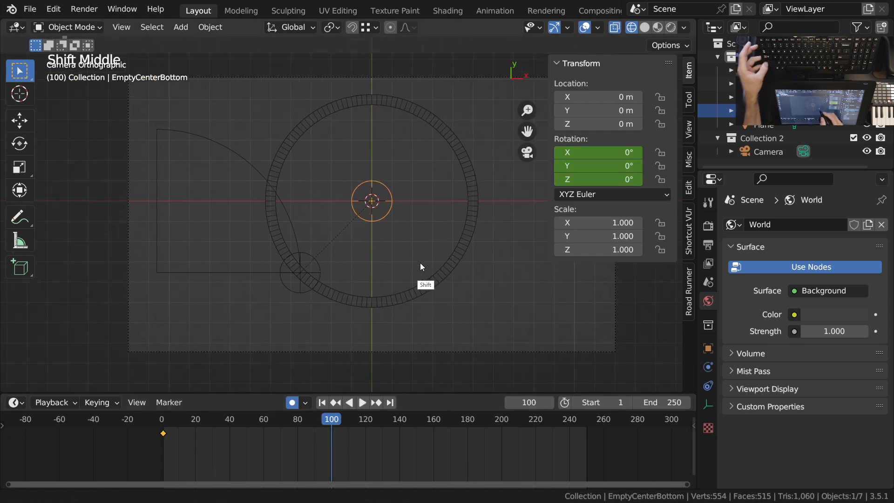
pyautogui.press('r')
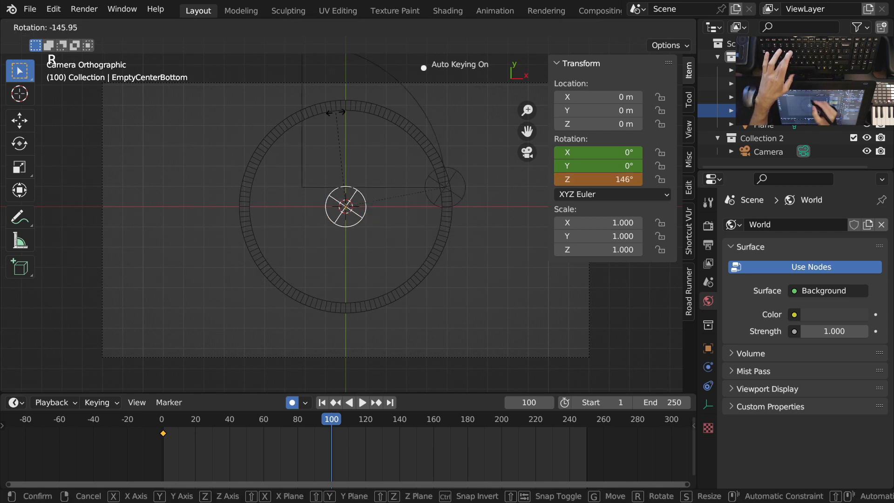
pyautogui.click(336, 112)
pyautogui.doubleClick(598, 180)
pyautogui.write('180')
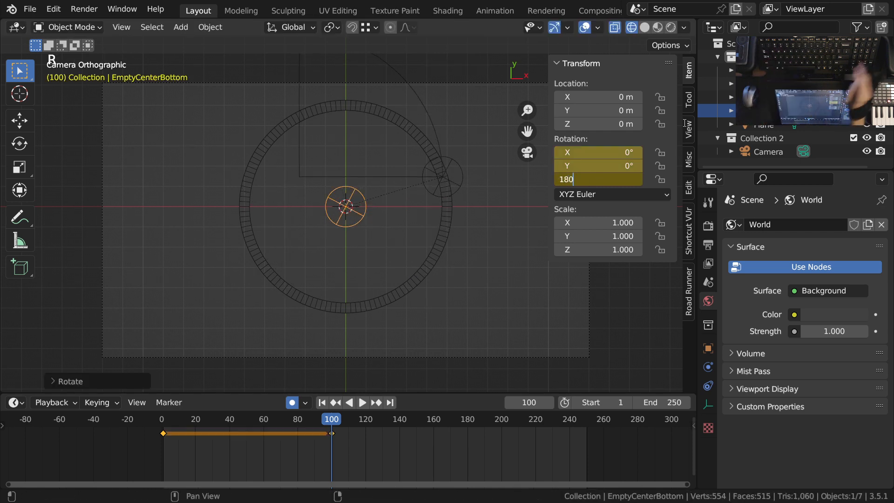
pyautogui.click(685, 124)
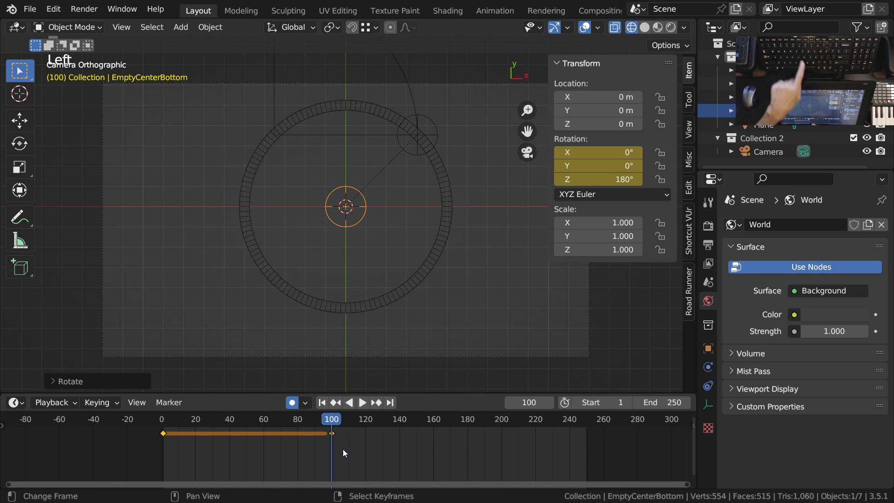
pyautogui.press('t')
pyautogui.click(94, 413)
# - Insert a rotation keyframe on EmptyCenterBottom at frame 125 that holds the same angle as frame 100
pyautogui.keyDown('ctrl'); pyautogui.moveTo(412, 454); pyautogui.dragTo(324, 466, button='middle'); pyautogui.keyUp('ctrl')
pyautogui.keyDown('ctrl'); pyautogui.moveTo(268, 450); pyautogui.dragTo(314, 452); pyautogui.keyUp('ctrl')
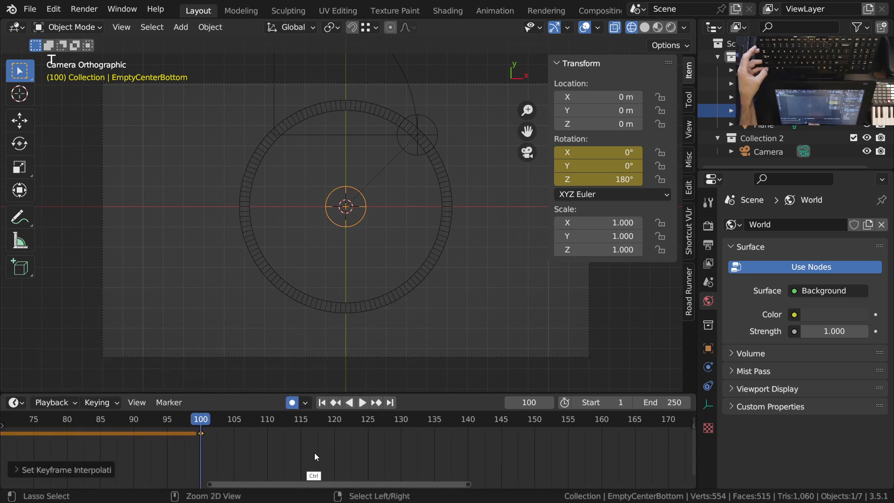
pyautogui.click(203, 448)
pyautogui.press('space')
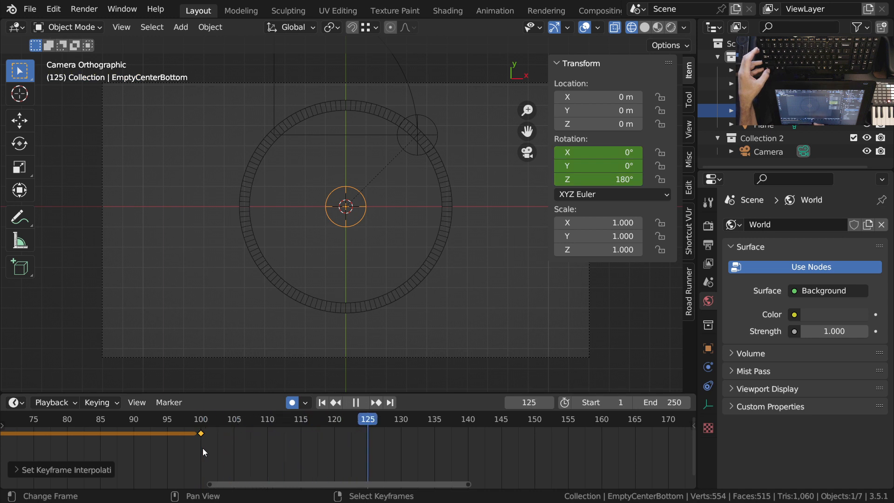
pyautogui.press('space')
pyautogui.keyDown('shift'); pyautogui.moveTo(397, 452); pyautogui.dragTo(375, 451, button='middle'); pyautogui.keyUp('shift')
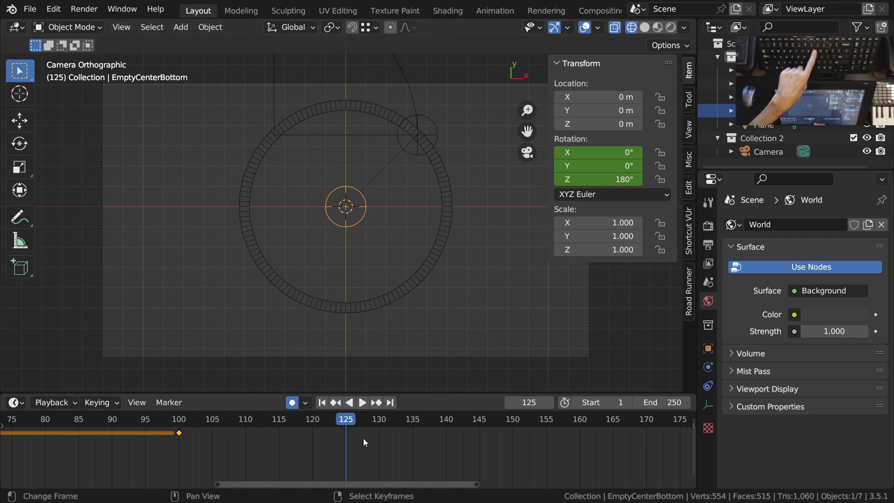
pyautogui.press('i')
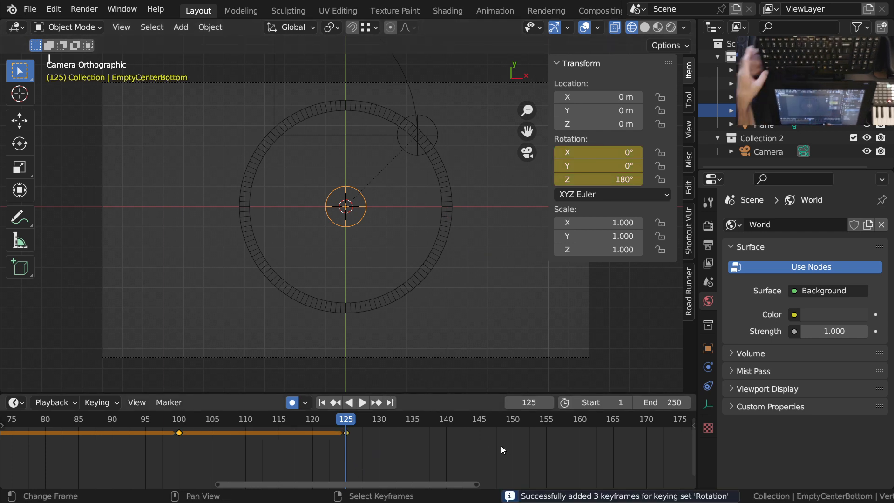
# - Move to frame 225 and key EmptyCenterBottom's Z rotation at 0°
pyautogui.scroll(-8, 435, 454)
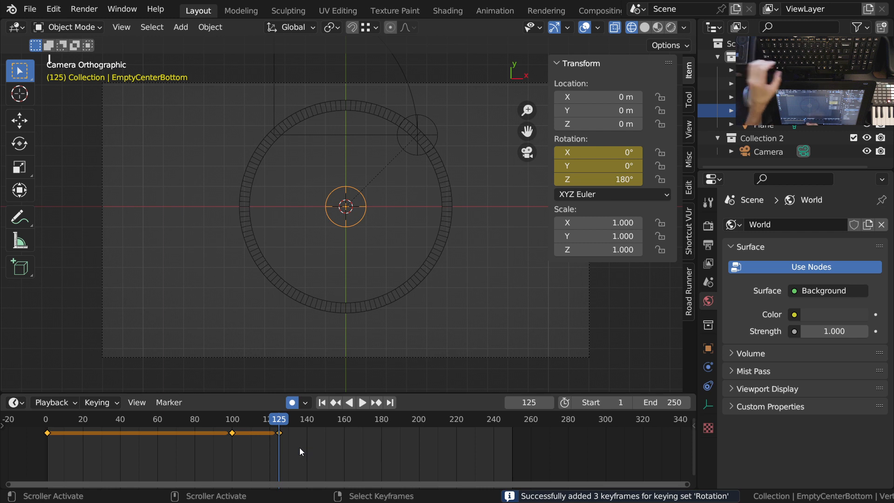
pyautogui.press('space')
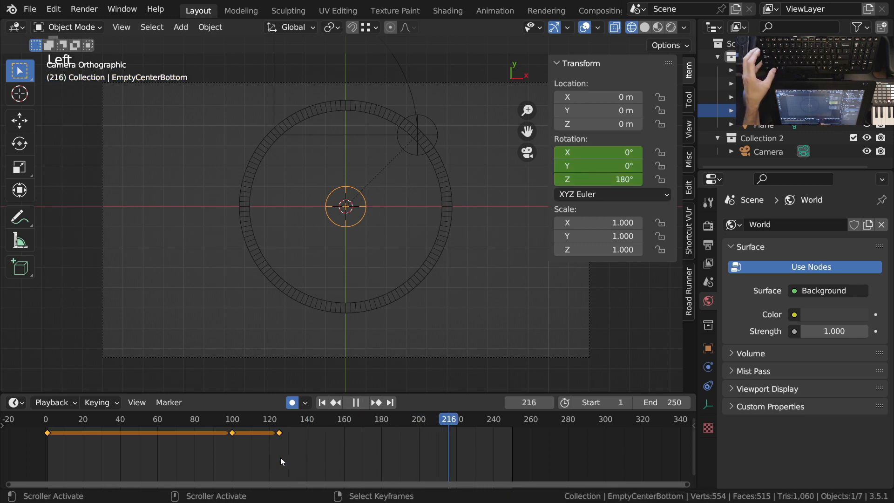
pyautogui.press('space')
pyautogui.click(605, 180)
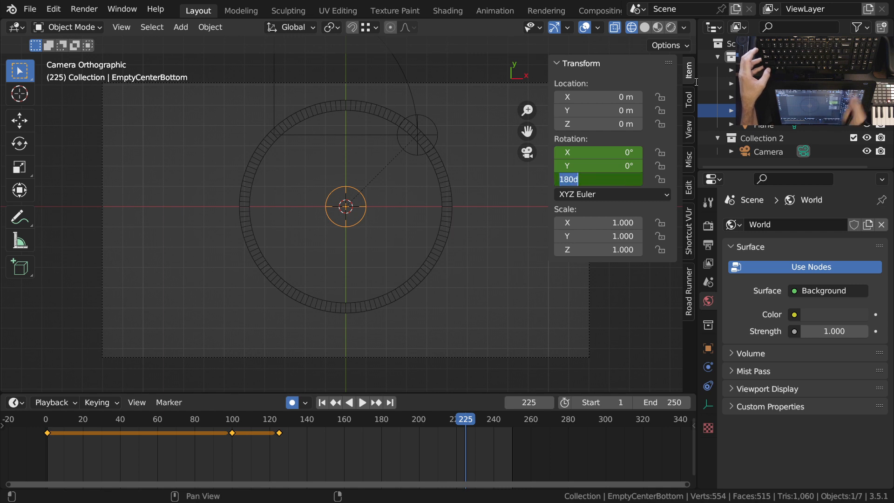
pyautogui.write('0')
pyautogui.press('Return')
pyautogui.scroll(-6, 493, 441)
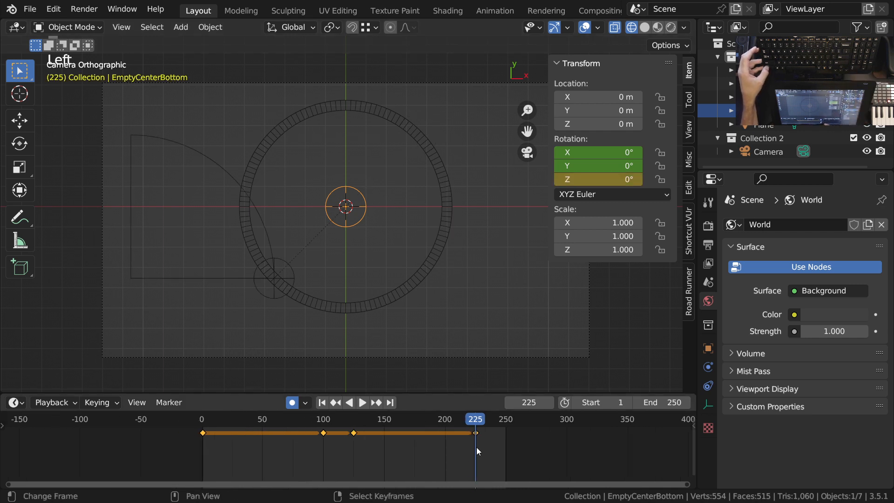
# - Preview the rotation animation and change EmptyCenterBottom's Z rotation key at frame 100 to 90°
pyautogui.press('space')
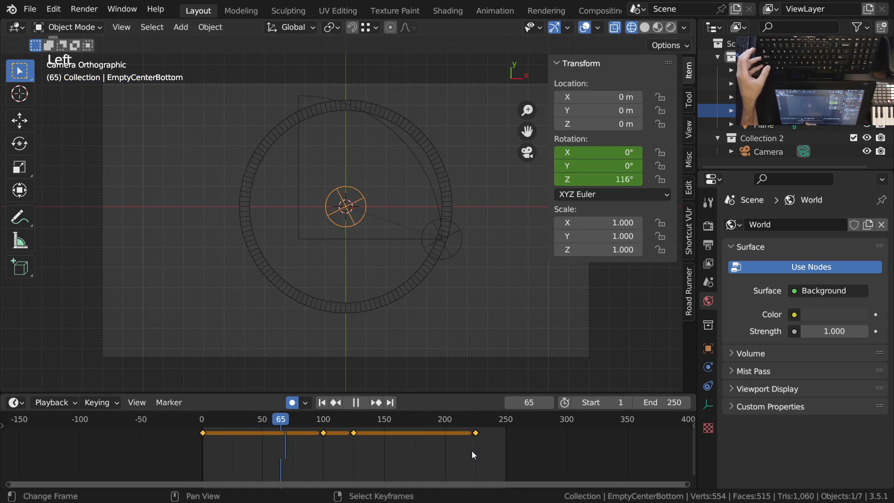
pyautogui.moveTo(333, 451); pyautogui.dragTo(331, 451)
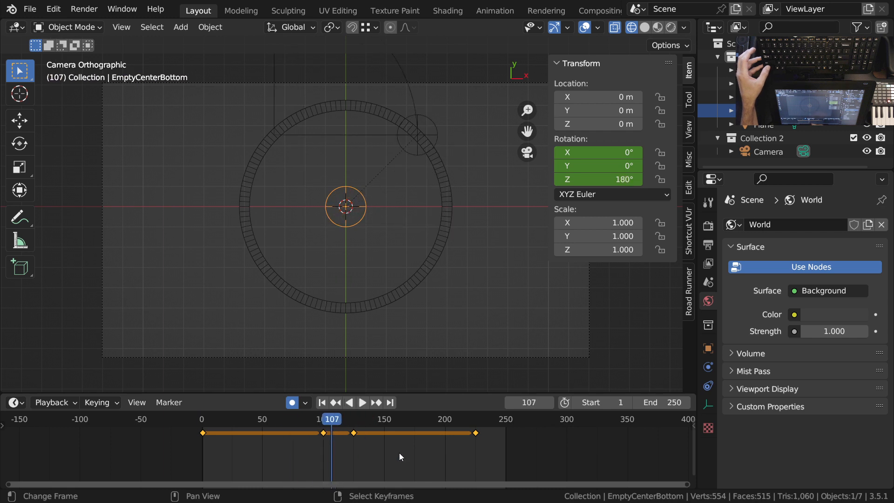
pyautogui.keyDown('ctrl'); pyautogui.moveTo(370, 445); pyautogui.dragTo(391, 444, button='middle'); pyautogui.keyUp('ctrl')
pyautogui.moveTo(288, 451); pyautogui.dragTo(275, 452)
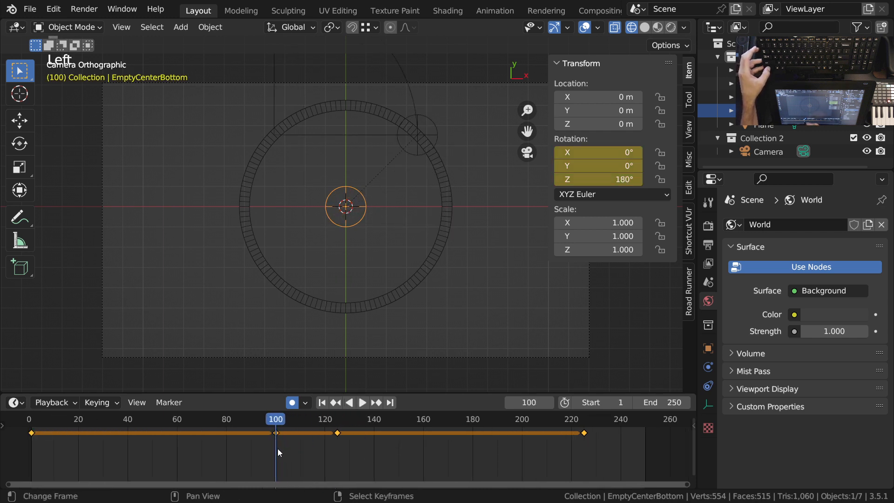
pyautogui.click(598, 179)
pyautogui.click(707, 138)
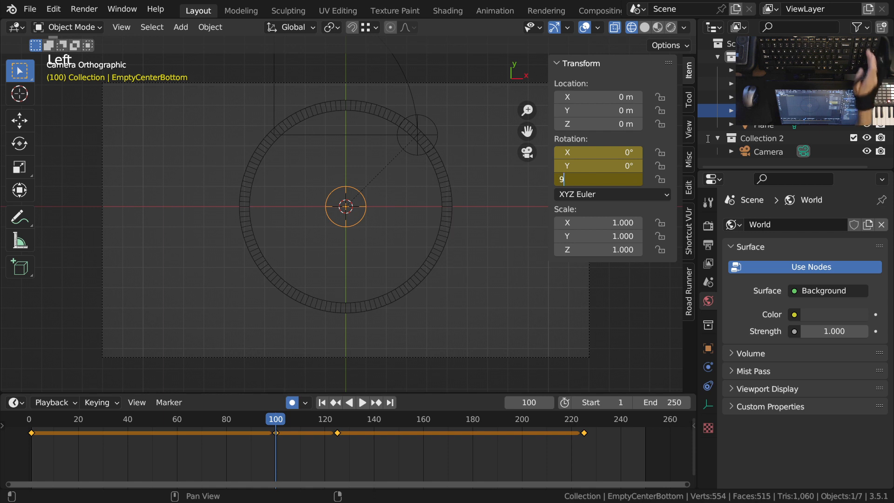
# - Set EmptyCenterBottom's Z rotation key at frame 125 to 90° and play back the animation
pyautogui.click(341, 450)
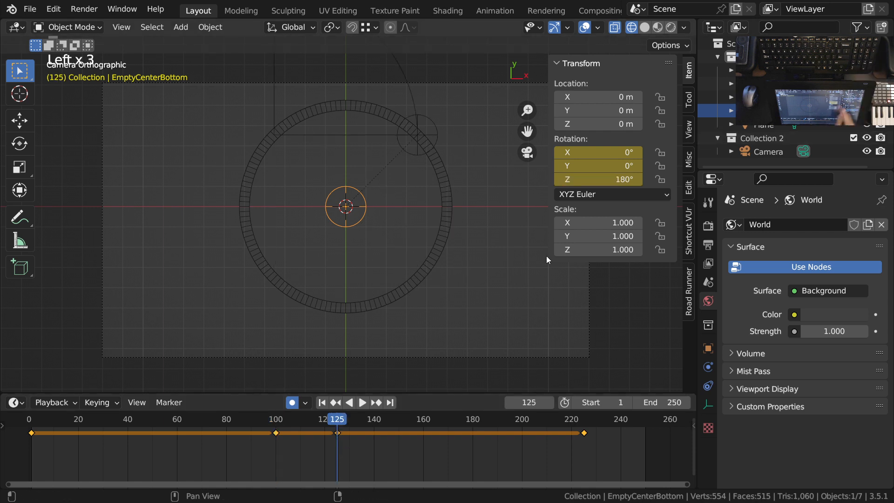
pyautogui.click(598, 179)
pyautogui.write('90')
pyautogui.click(689, 103)
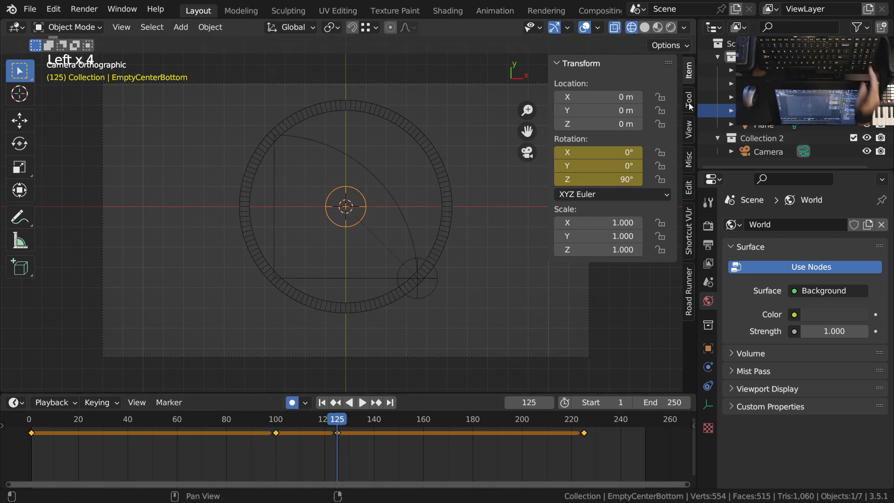
pyautogui.click(337, 454)
pyautogui.press('space')
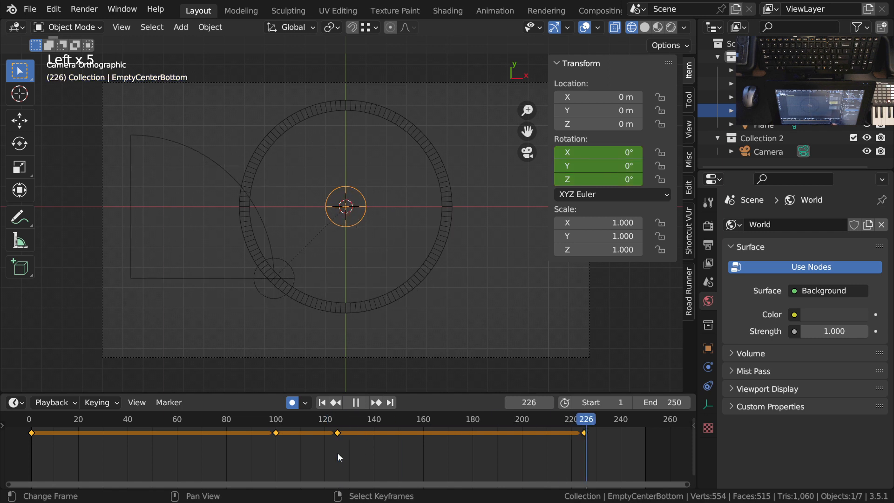
# - Set EmptyCenterBottom's Z rotation key at frame 225 to 180° and play back the animation
pyautogui.press('space')
pyautogui.click(618, 180)
pyautogui.write('180')
pyautogui.click(686, 154)
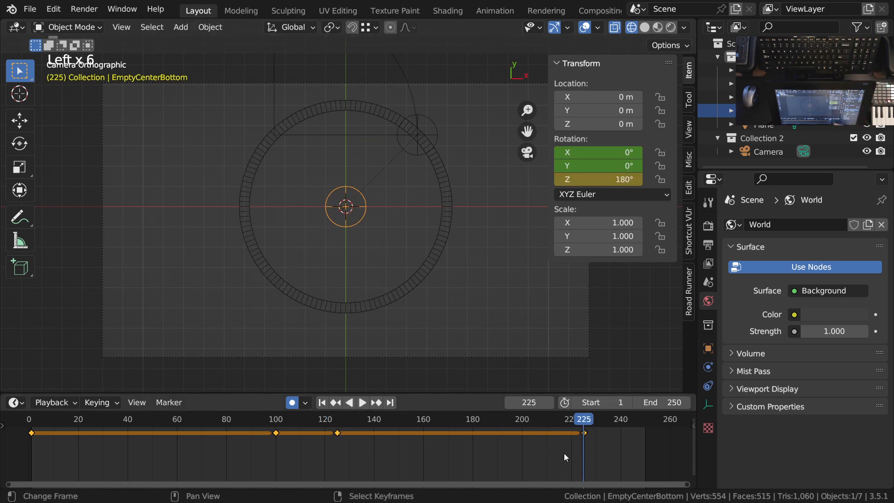
pyautogui.click(587, 445)
pyautogui.hotkey('ctrl', 'shift', 'space')
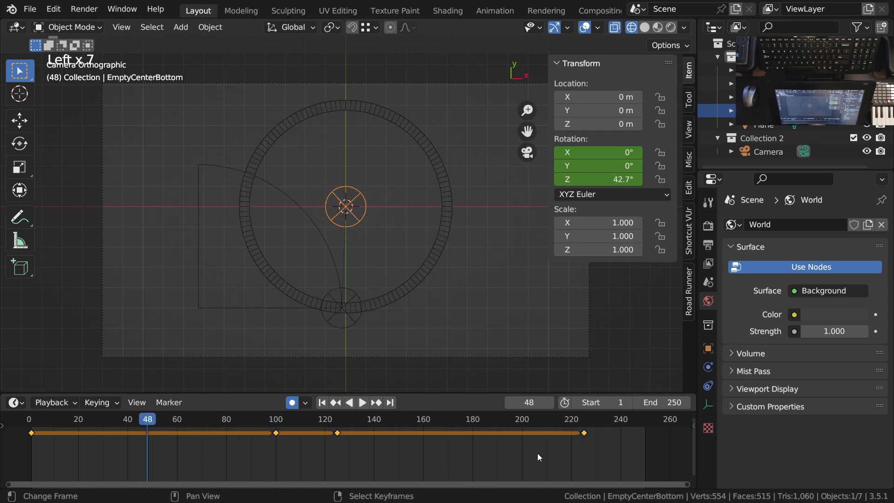
pyautogui.scroll(-3, 537, 454)
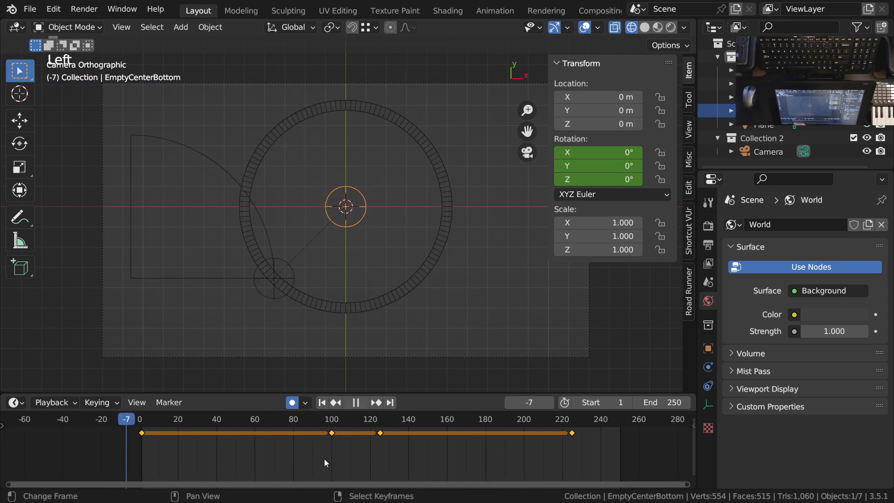
pyautogui.press('space')
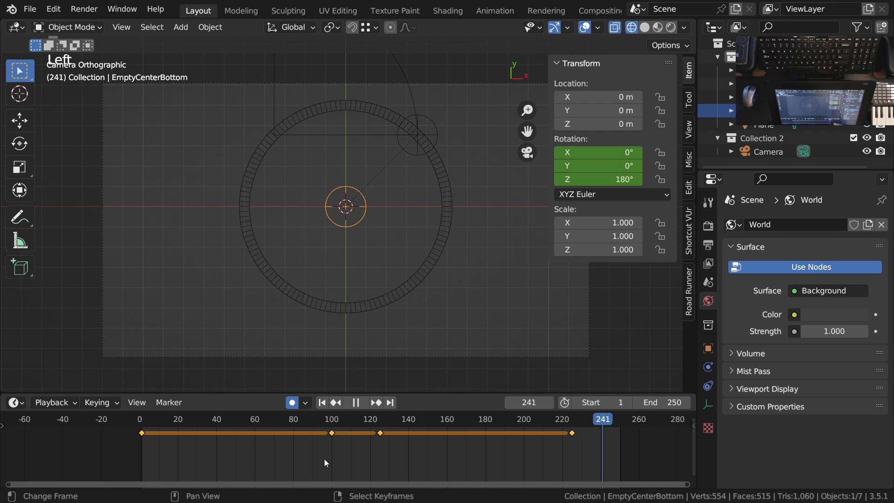
# - Duplicate EmptyCenterBottom's rotation keyframe from frame 225 to frame 250 to hold the same angle
pyautogui.scroll(3, 641, 453)
pyautogui.keyDown('shift'); pyautogui.moveTo(641, 453); pyautogui.dragTo(412, 457, button='middle'); pyautogui.keyUp('shift')
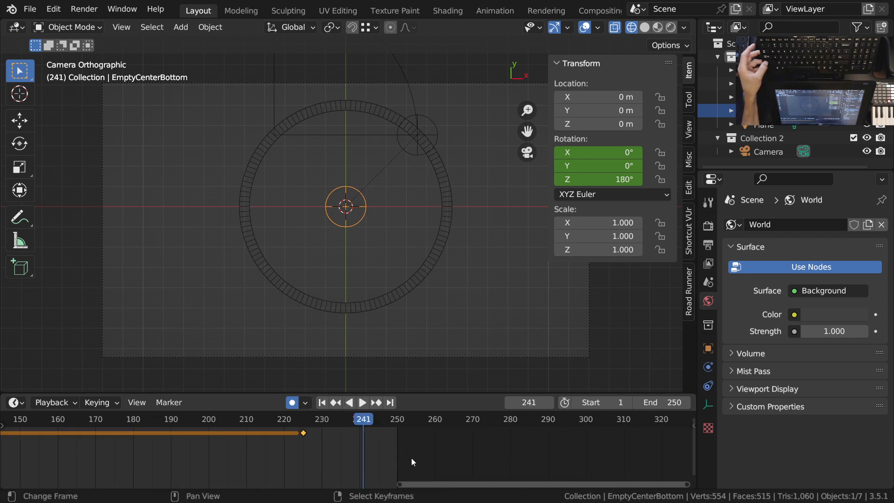
pyautogui.hotkey('shift', 'd')
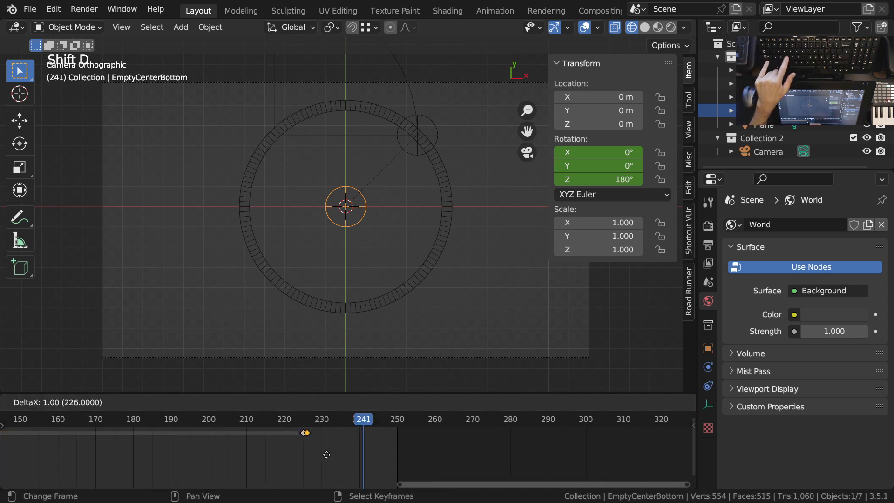
pyautogui.click(375, 455)
pyautogui.click(399, 448)
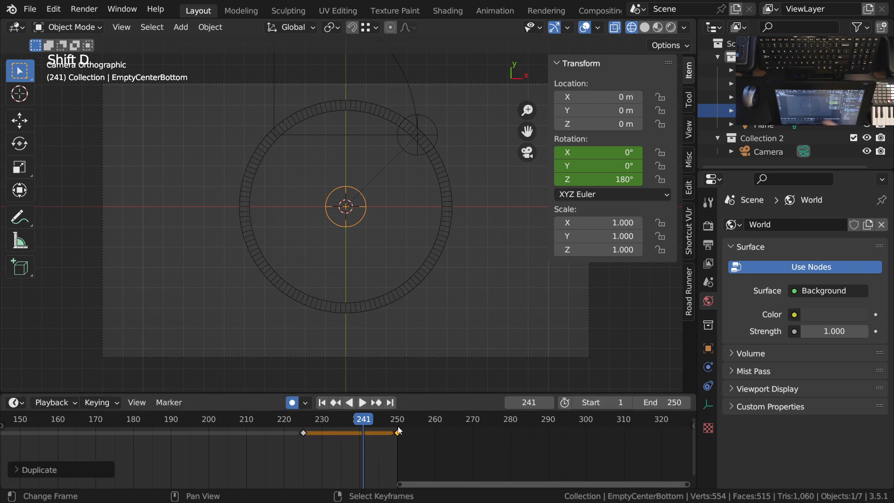
# - Duplicate EmptyCenterBottom's keyframes at frames 100 and 125, placing the copies at about frames 333 and 358
pyautogui.scroll(3, 422, 458)
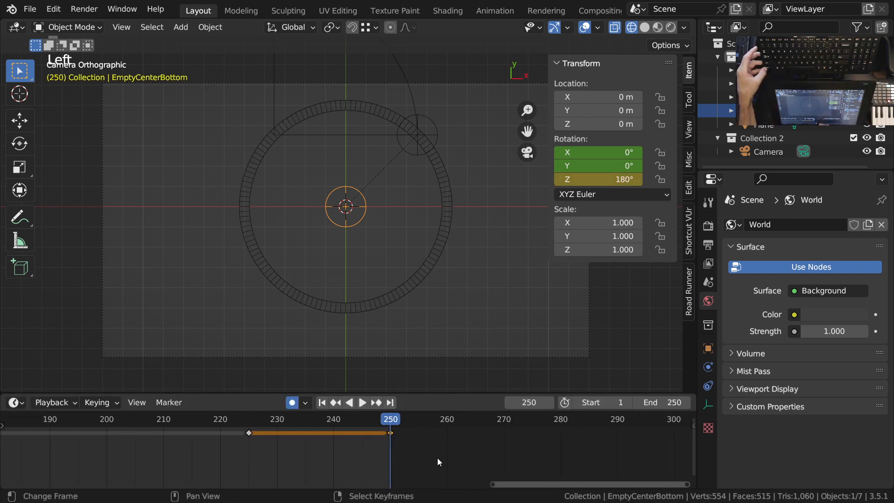
pyautogui.scroll(-5, 386, 463)
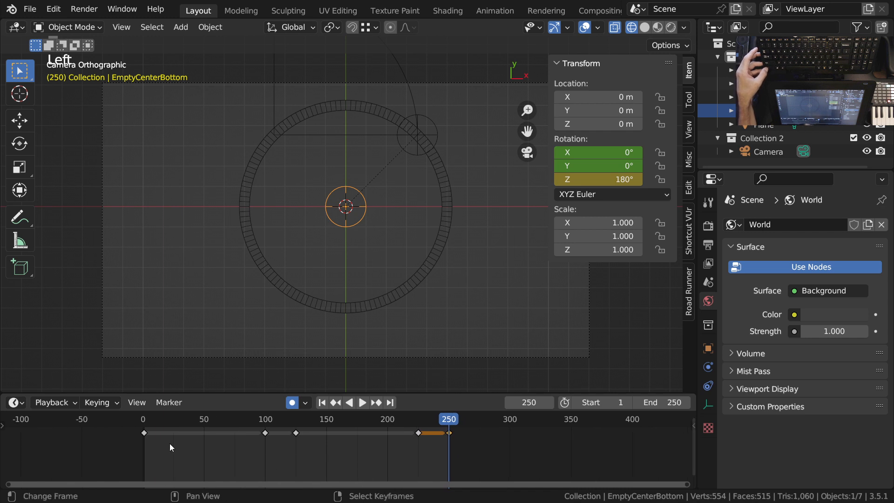
pyautogui.rightClick(296, 434)
pyautogui.keyDown('shift'); pyautogui.rightClick(266, 434); pyautogui.keyUp('shift')
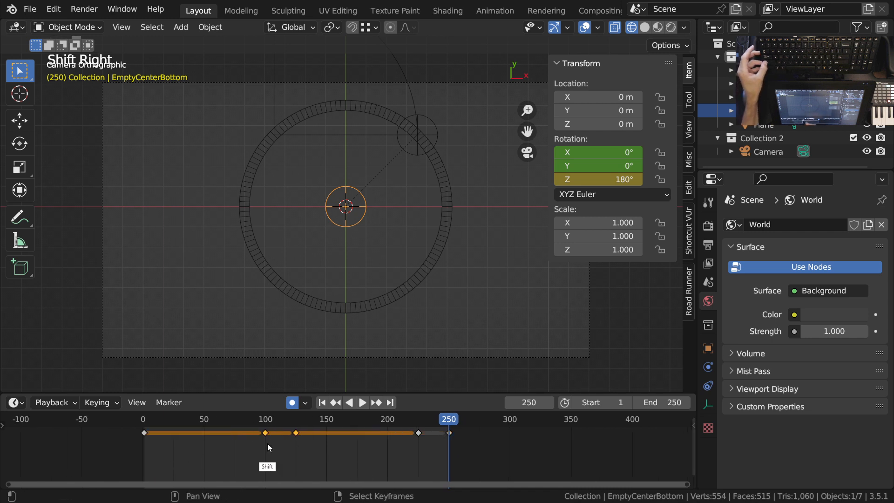
pyautogui.scroll(2, 267, 437)
pyautogui.keyDown('ctrl'); pyautogui.scroll(-2, 284, 459); pyautogui.keyUp('ctrl')
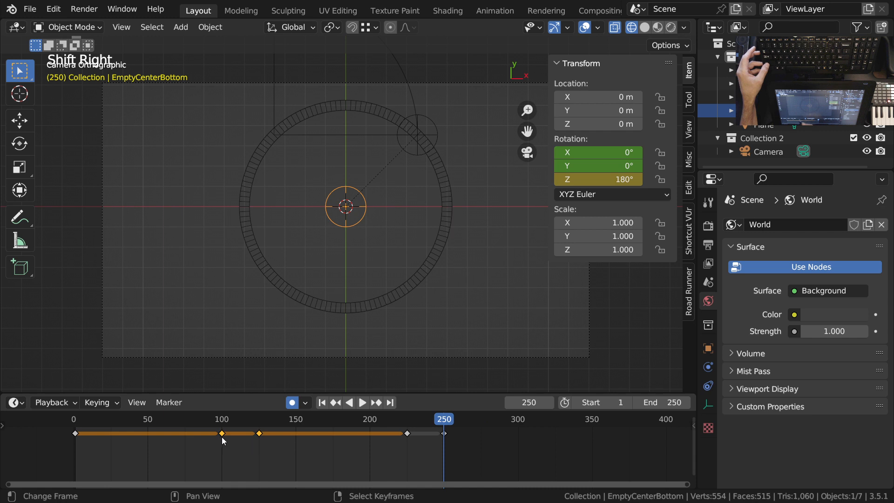
pyautogui.hotkey('shift', 'd')
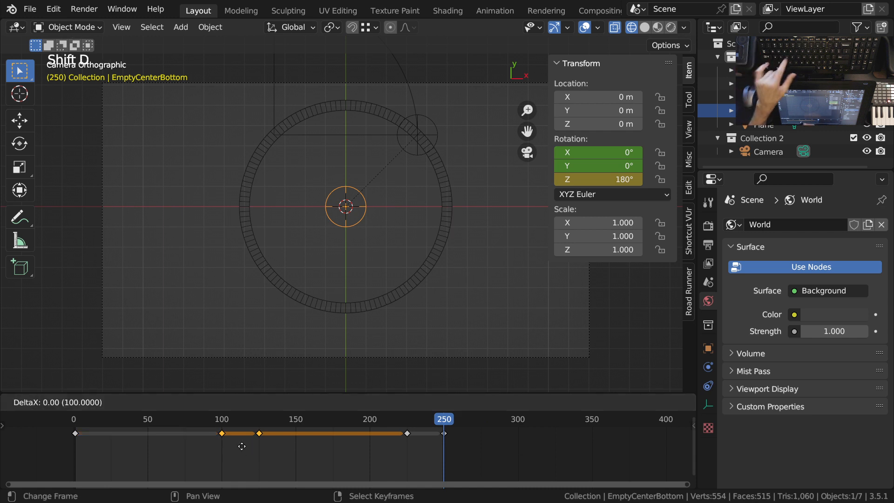
pyautogui.click(585, 463)
pyautogui.scroll(4, 512, 466)
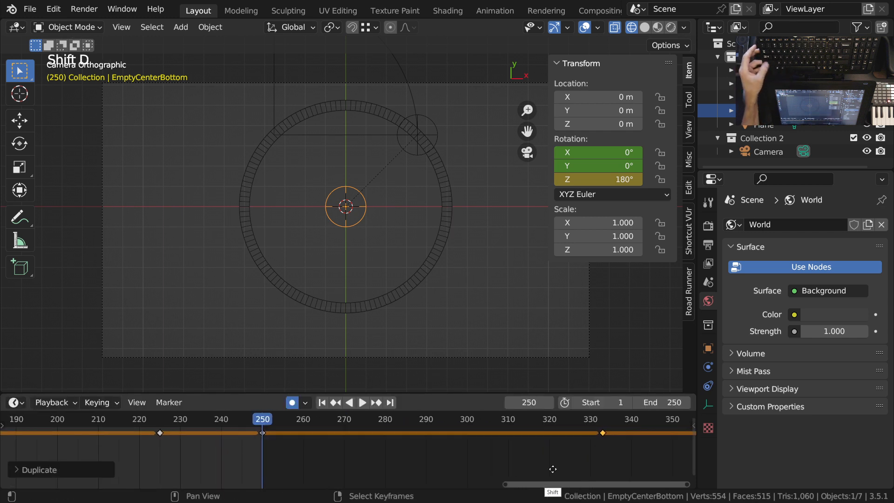
# - Set the current frame to 350 and shift the duplicated keyframe pair to frames 350 and 375
pyautogui.keyDown('ctrl'); pyautogui.scroll(-1, 491, 462); pyautogui.keyUp('ctrl')
pyautogui.click(486, 463)
pyautogui.click(216, 459)
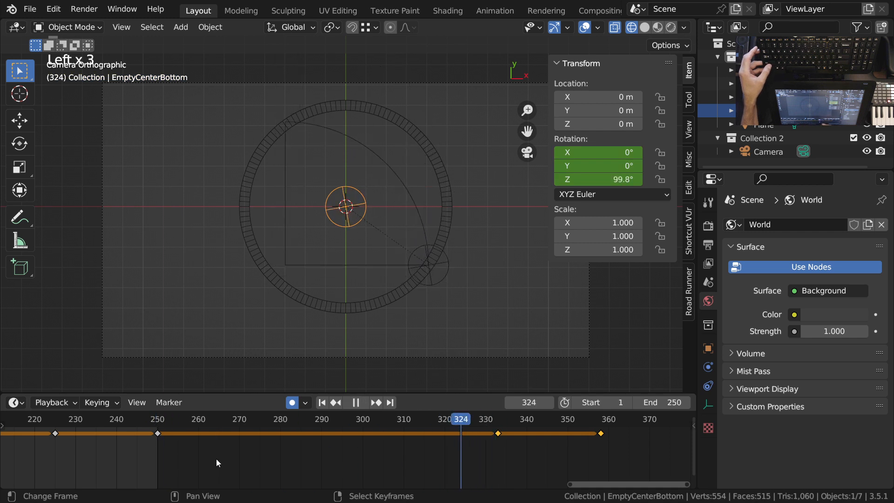
pyautogui.press('space')
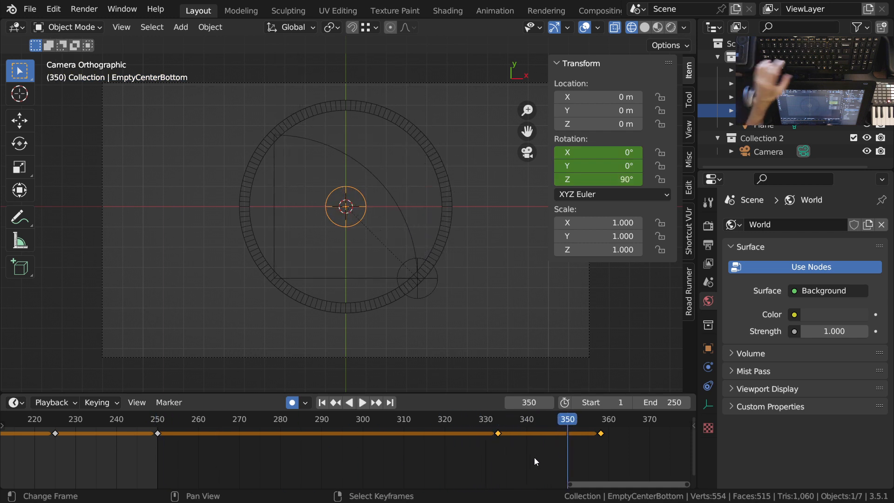
pyautogui.press('g')
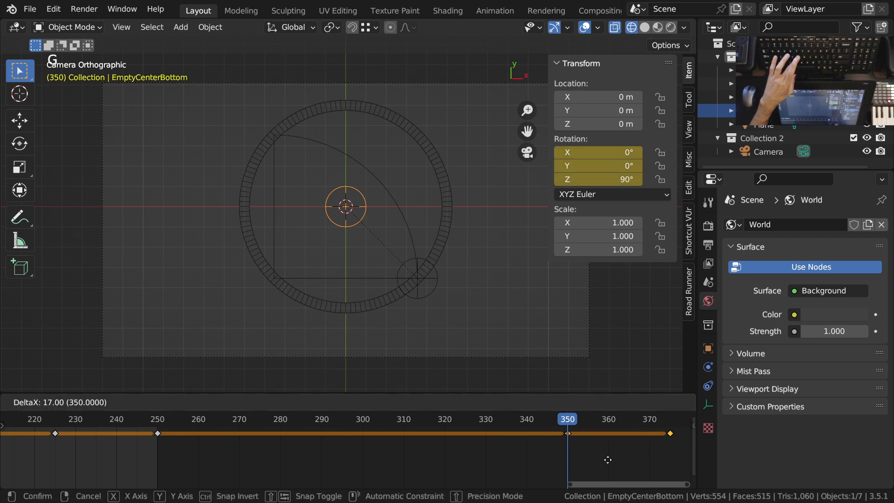
pyautogui.click(608, 460)
# - Set the current frame to 475 and duplicate EmptyCenterBottom's first keyframe onto frame 475
pyautogui.scroll(-6, 517, 452)
pyautogui.keyDown('shift'); pyautogui.moveTo(517, 452); pyautogui.dragTo(463, 452, button='middle'); pyautogui.keyUp('shift')
pyautogui.click(349, 455)
pyautogui.keyDown('shift'); pyautogui.moveTo(519, 469); pyautogui.dragTo(464, 469, button='middle'); pyautogui.keyUp('shift')
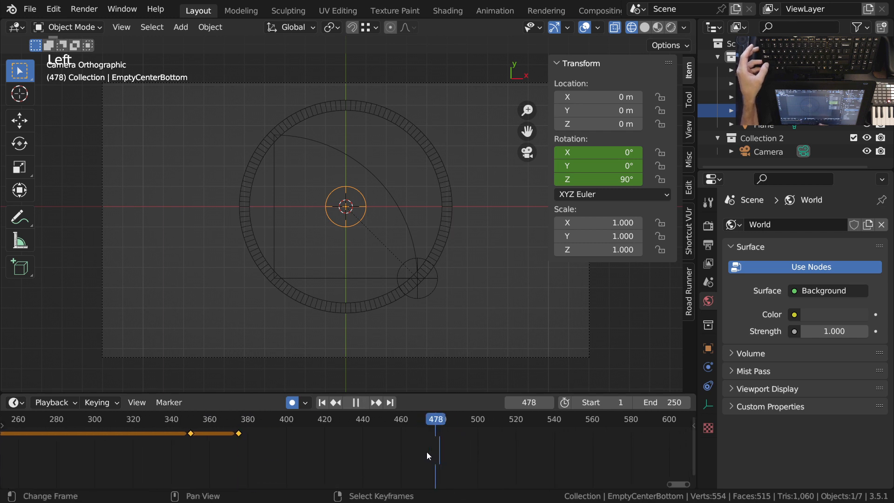
pyautogui.press('space')
pyautogui.keyDown('ctrl'); pyautogui.moveTo(430, 448); pyautogui.dragTo(471, 457, button='middle'); pyautogui.keyUp('ctrl')
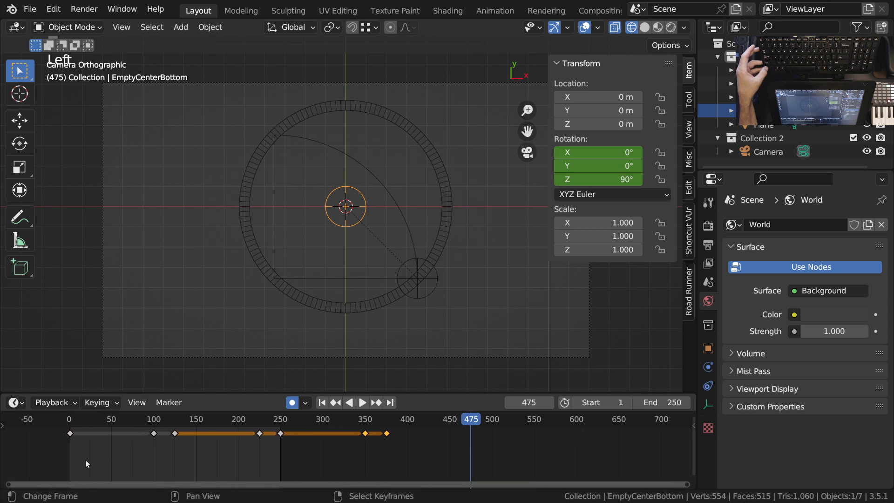
pyautogui.rightClick(71, 436)
pyautogui.hotkey('shift', 'd')
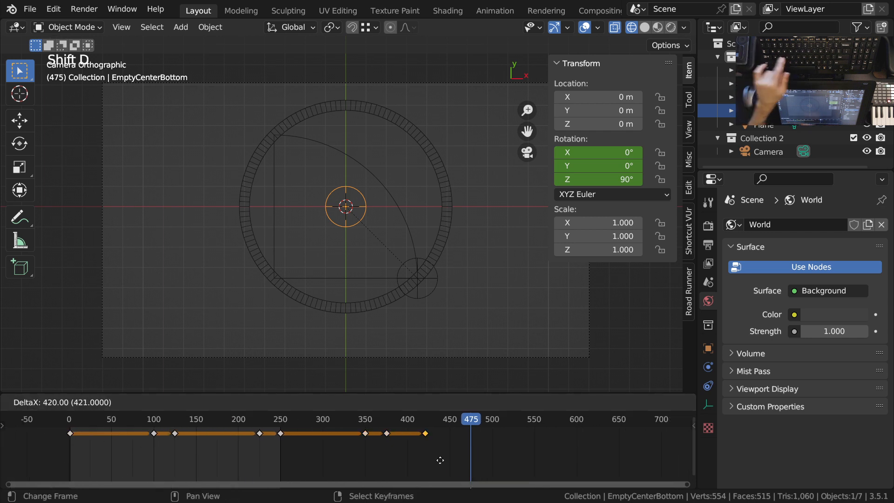
pyautogui.click(474, 456)
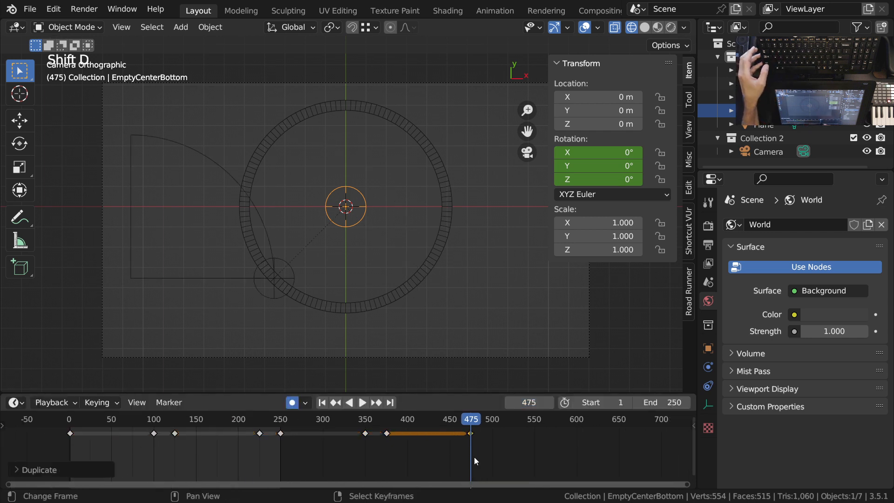
pyautogui.scroll(10, 474, 457)
pyautogui.press('g')
pyautogui.click(536, 458)
# - Move the current frame to 499 and set the scene's end frame to 499
pyautogui.keyDown('ctrl'); pyautogui.moveTo(535, 458); pyautogui.dragTo(381, 463, button='middle'); pyautogui.keyUp('ctrl')
pyautogui.press('space')
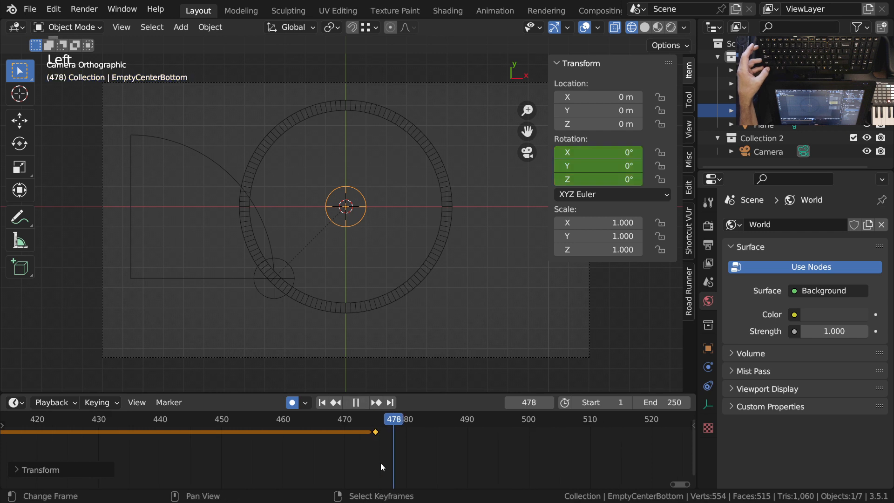
pyautogui.press('space')
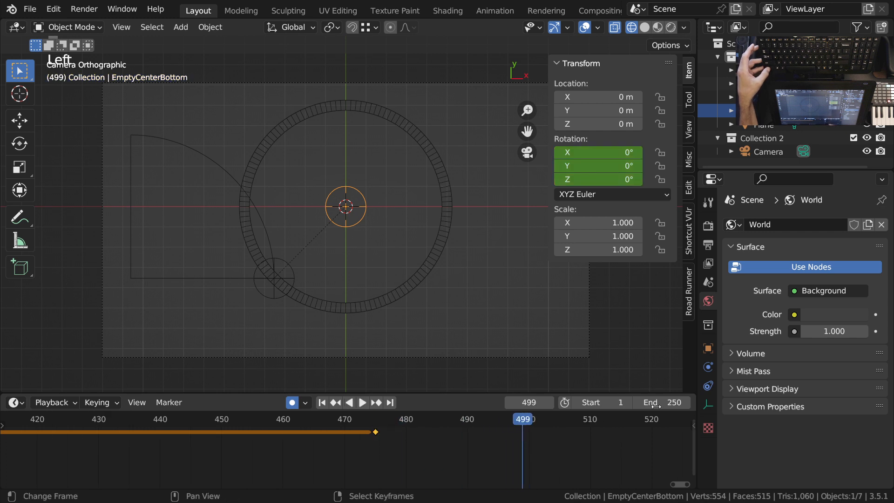
pyautogui.write('499')
pyautogui.press('Return')
# - Preview the full animation over the extended frame range and return to frame 1
pyautogui.keyDown('ctrl'); pyautogui.moveTo(512, 465); pyautogui.dragTo(527, 451, button='middle'); pyautogui.keyUp('ctrl')
pyautogui.moveTo(244, 453); pyautogui.dragTo(196, 455)
pyautogui.hotkey('shift', 'Left')
pyautogui.hotkey('shift', 'space')
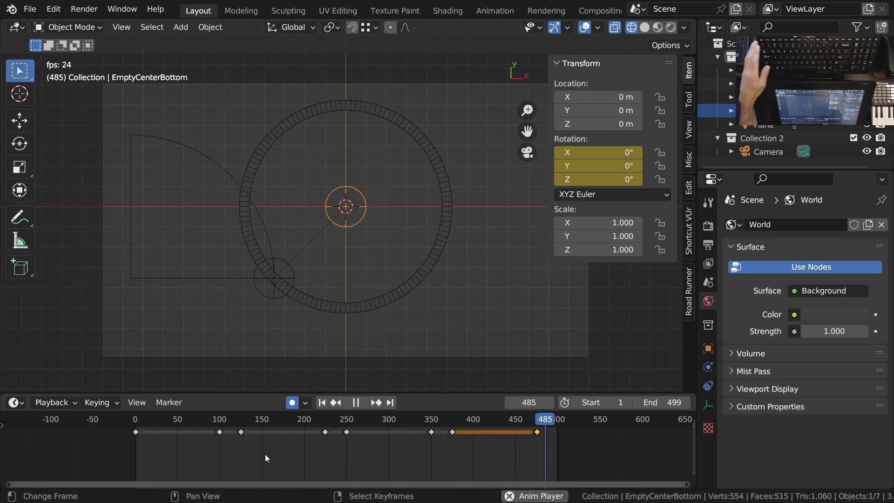
pyautogui.press('Escape')
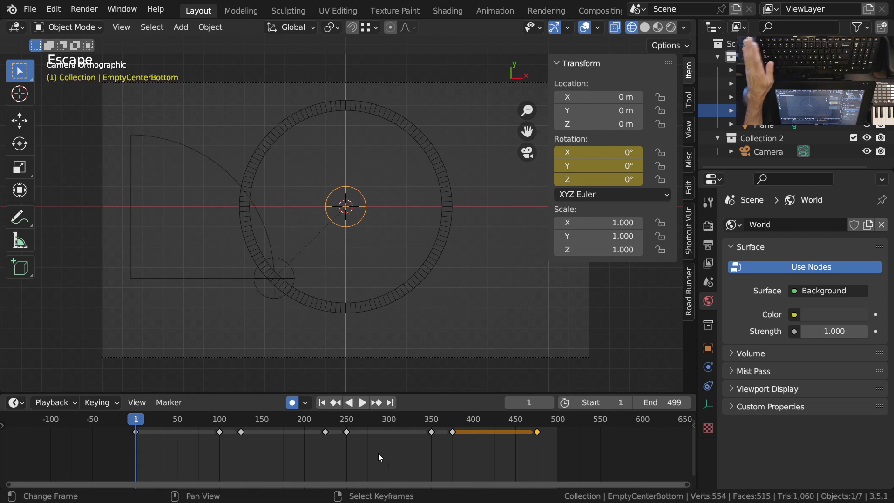
# - Select all of EmptyCenterBottom's keyframes and change their interpolation mode
pyautogui.press('a')
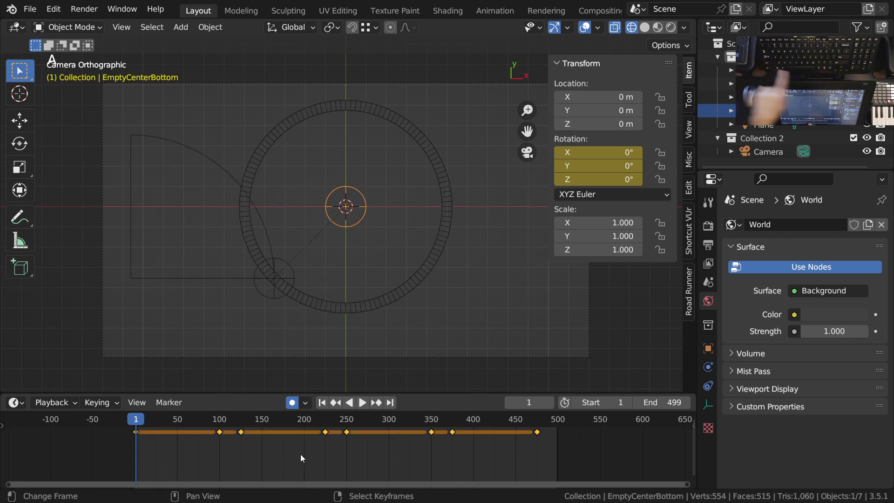
pyautogui.press('t')
pyautogui.click(256, 414)
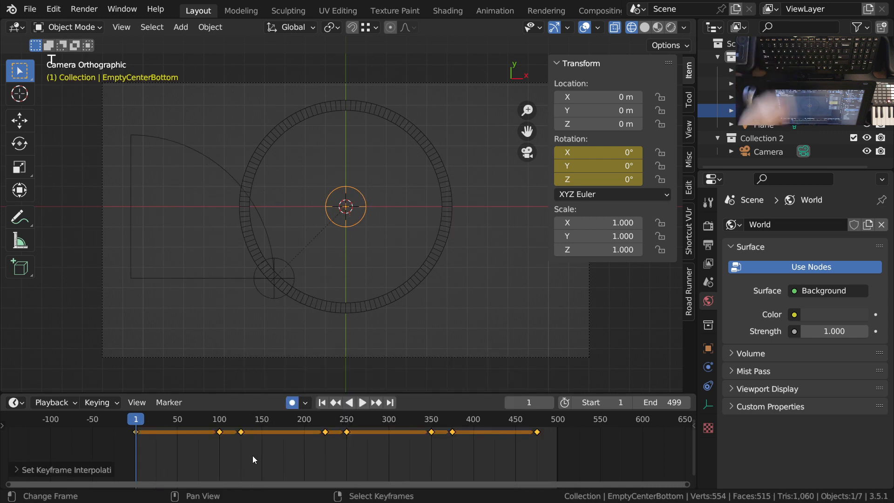
# - Preview the animation, return to frame 1 and save the file
pyautogui.press('space')
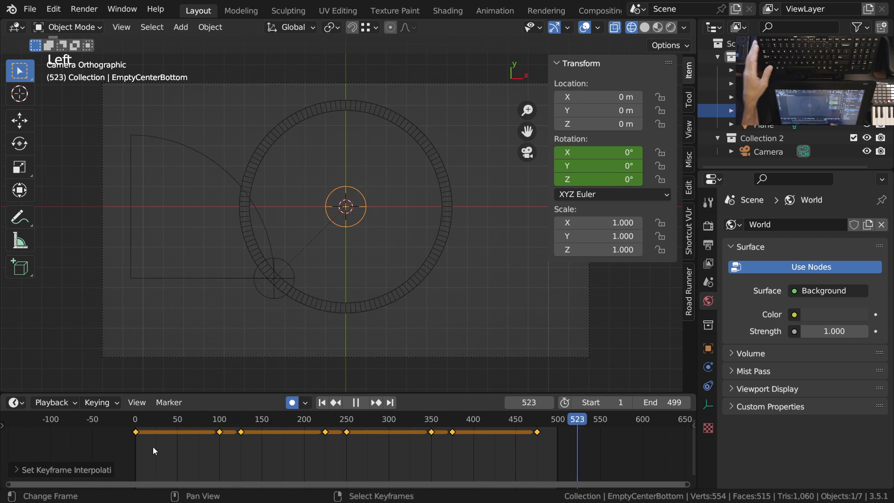
pyautogui.press('space')
pyautogui.hotkey('shift', 'Left')
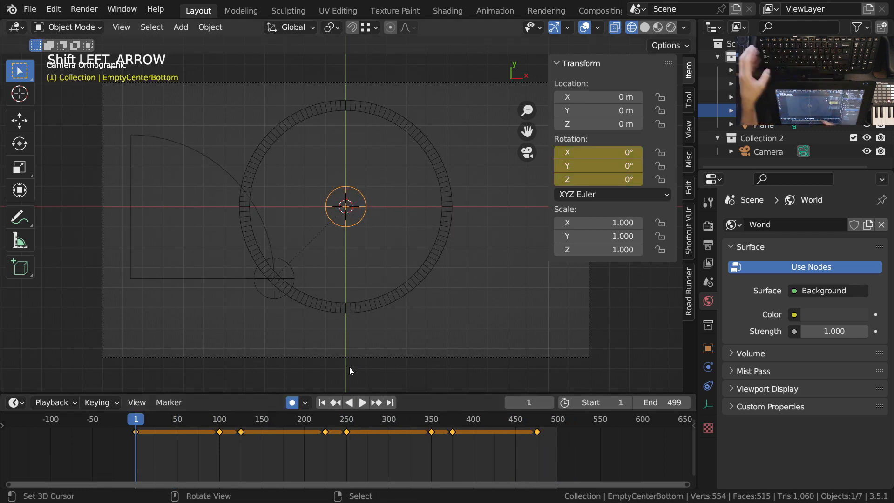
pyautogui.hotkey('ctrl', 's')
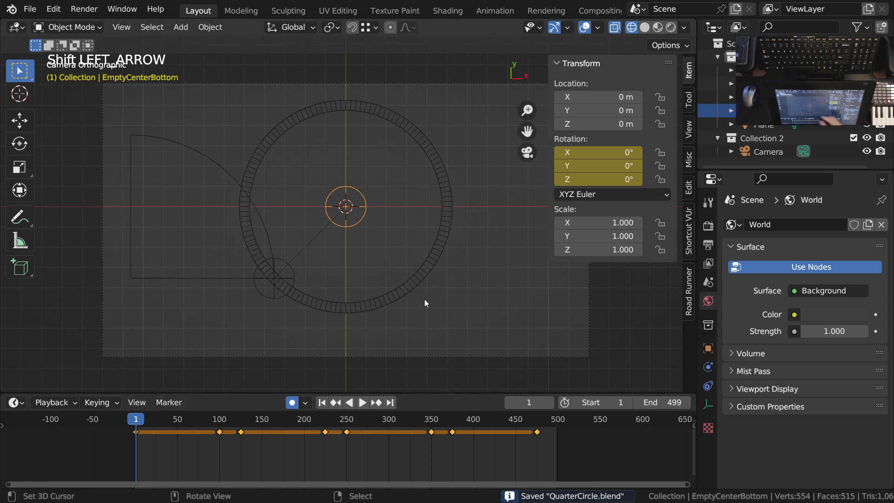
# - Duplicate the center and perimeter empties together, keeping the copies in the same positions as the originals
pyautogui.keyDown('ctrl'); pyautogui.moveTo(403, 318); pyautogui.dragTo(298, 303, button='middle'); pyautogui.keyUp('ctrl')
pyautogui.rightClick(298, 304)
pyautogui.keyDown('shift'); pyautogui.rightClick(372, 262); pyautogui.keyUp('shift')
pyautogui.keyDown('ctrl'); pyautogui.moveTo(387, 310); pyautogui.dragTo(400, 274, button='middle'); pyautogui.keyUp('ctrl')
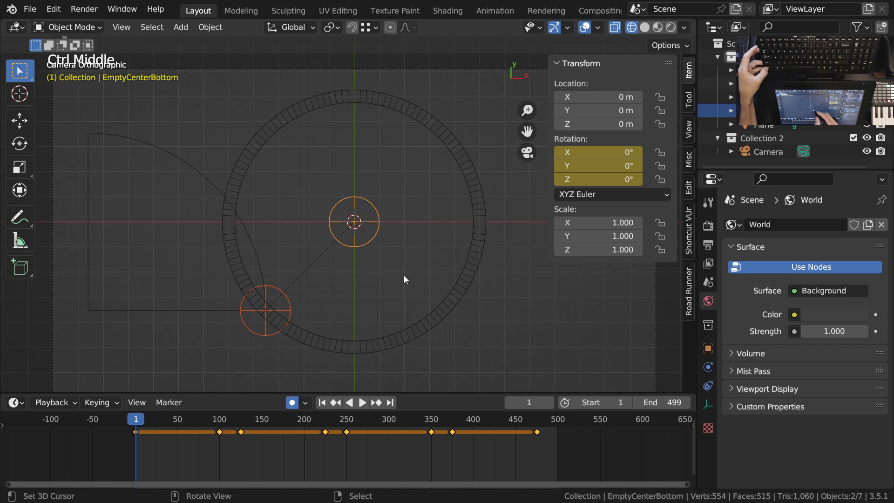
pyautogui.hotkey('shift', 'd')
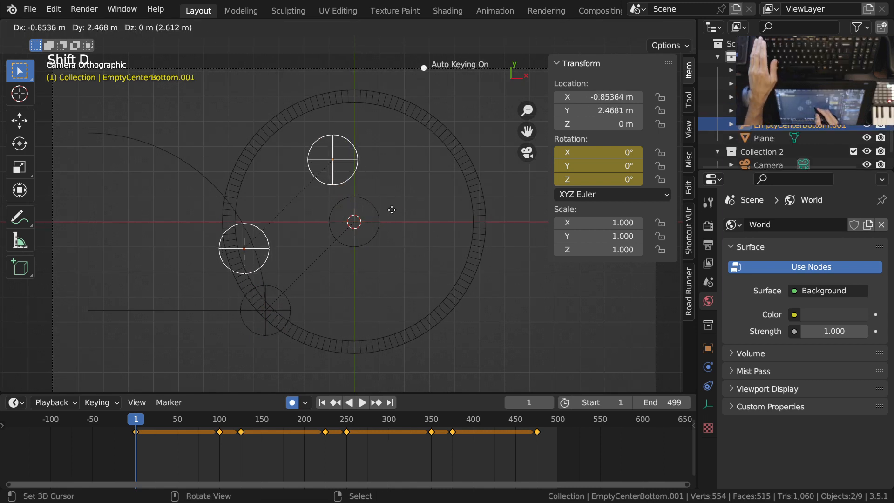
pyautogui.rightClick(383, 250)
# - Rename the duplicated center empty as EmptyCenterTop
pyautogui.rightClick(373, 242)
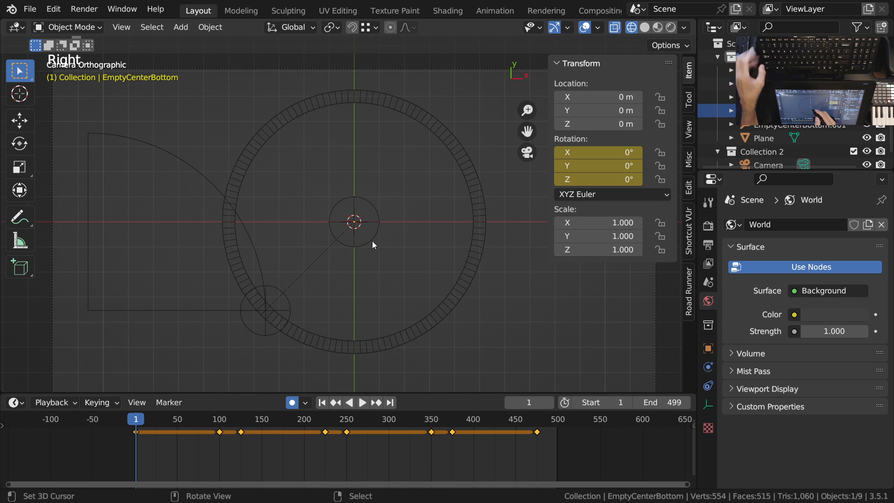
pyautogui.rightClick(287, 306)
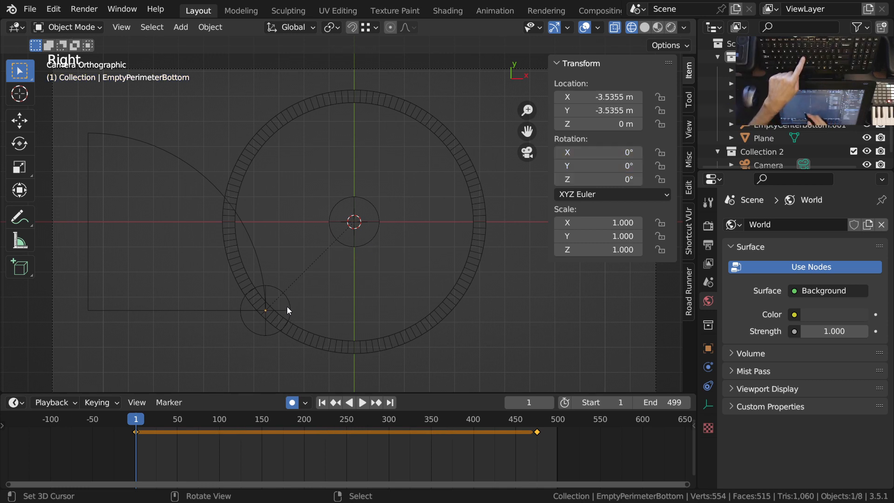
pyautogui.rightClick(368, 237)
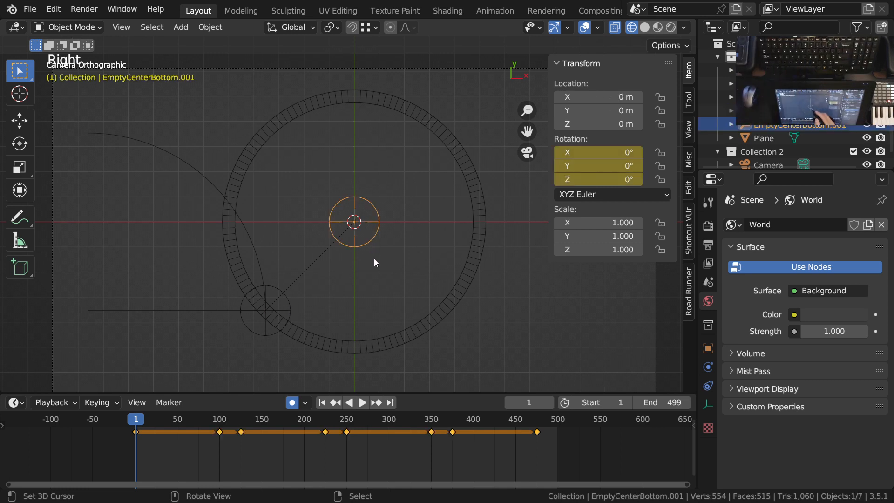
pyautogui.press('F2')
pyautogui.press('End')
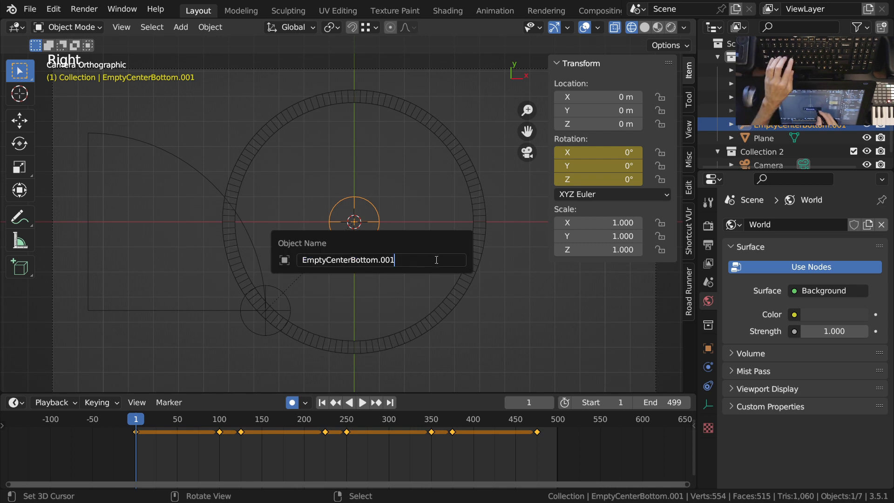
pyautogui.press('BackSpace')
pyautogui.press('BackSpace')
pyautogui.press('BackSpace')
pyautogui.press('BackSpace')
pyautogui.write('Top')
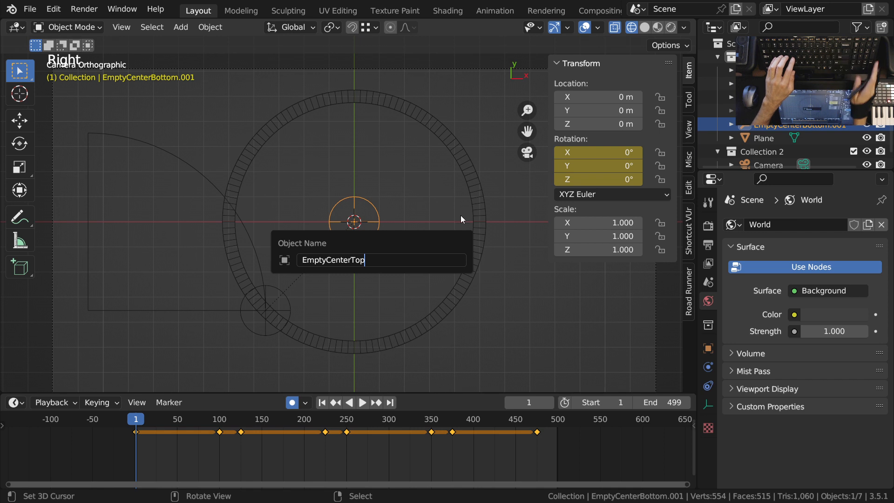
pyautogui.press('Return')
# - Rename the duplicated perimeter empty as EmptyPerimeterTop
pyautogui.click(290, 304)
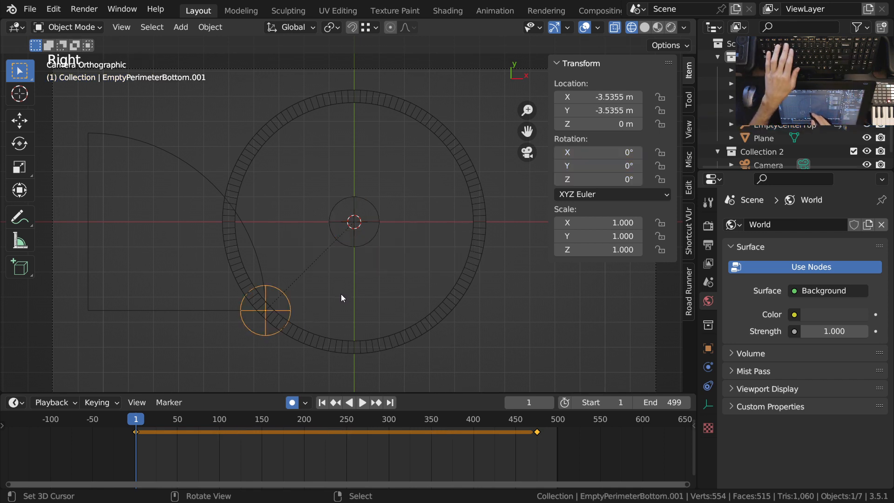
pyautogui.press('F2')
pyautogui.doubleClick(395, 294)
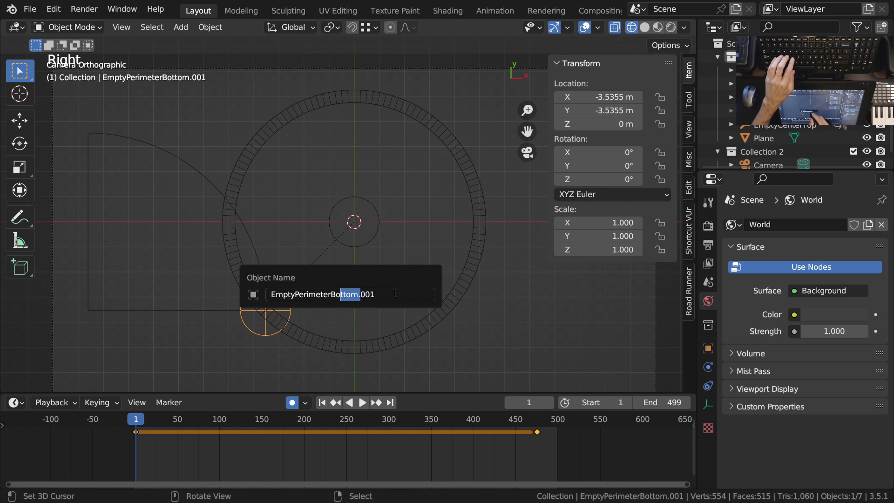
pyautogui.press('BackSpace')
pyautogui.press('BackSpace')
pyautogui.press('Right')
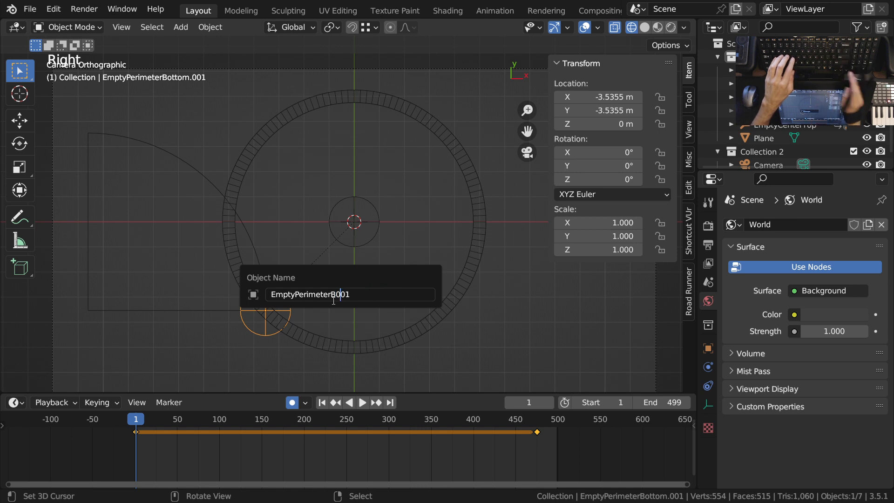
pyautogui.press('BackSpace')
pyautogui.press('BackSpace')
pyautogui.press('BackSpace')
pyautogui.press('BackSpace')
pyautogui.write('Top')
pyautogui.press('Return')
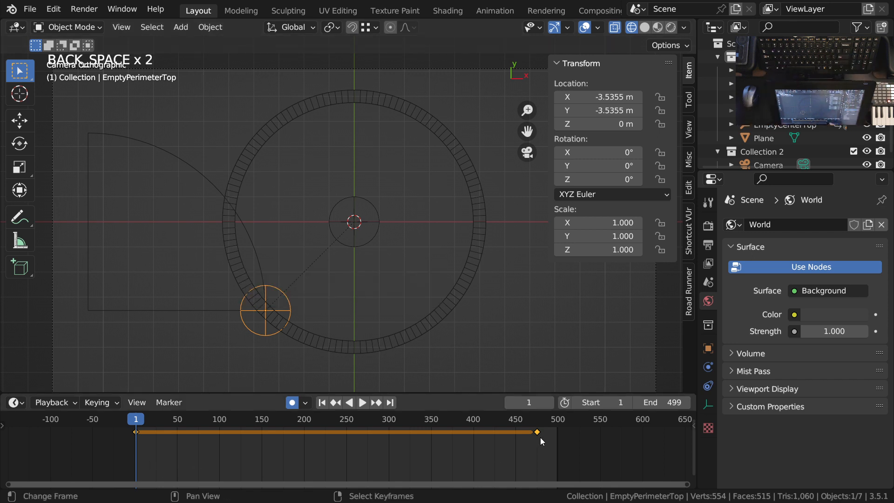
# - Preview the motion of EmptyPerimeterTop along the timeline up to frame 351
pyautogui.press('space')
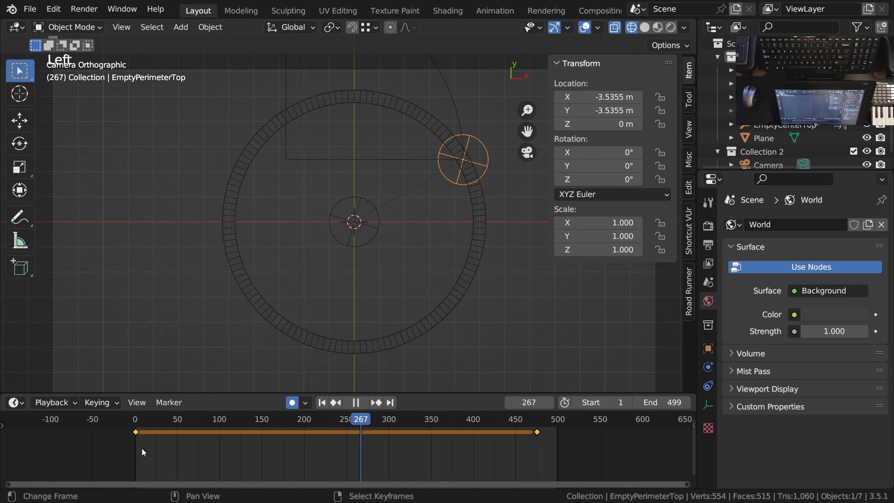
pyautogui.press('space')
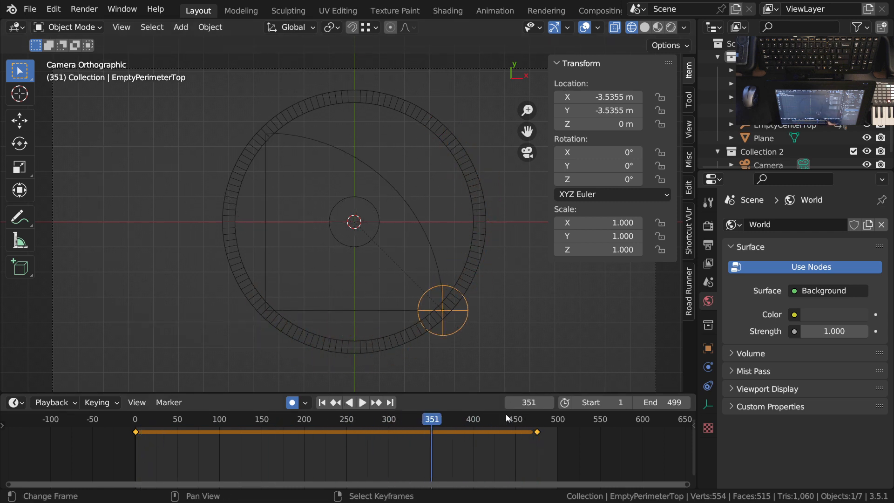
# - Delete the stray annotation keyframe near frame 475 from the Note layer in the timeline
pyautogui.moveTo(460, 462); pyautogui.dragTo(508, 461)
pyautogui.rightClick(536, 433)
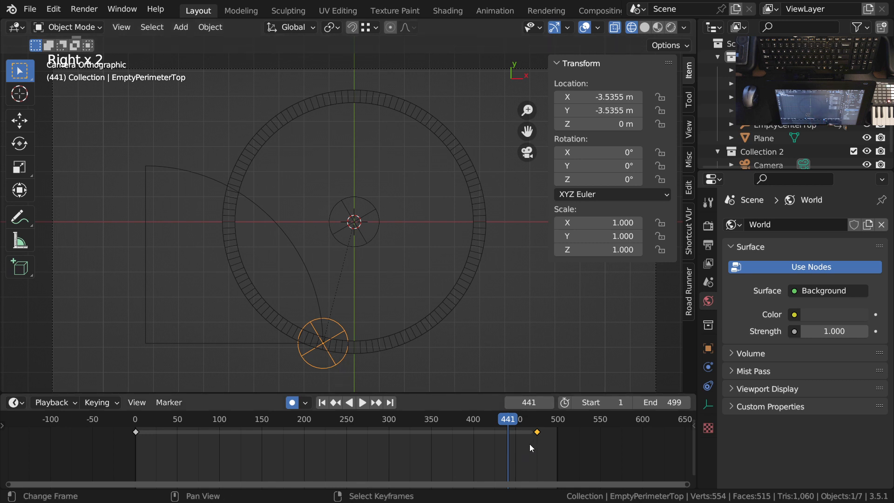
pyautogui.click(3, 425)
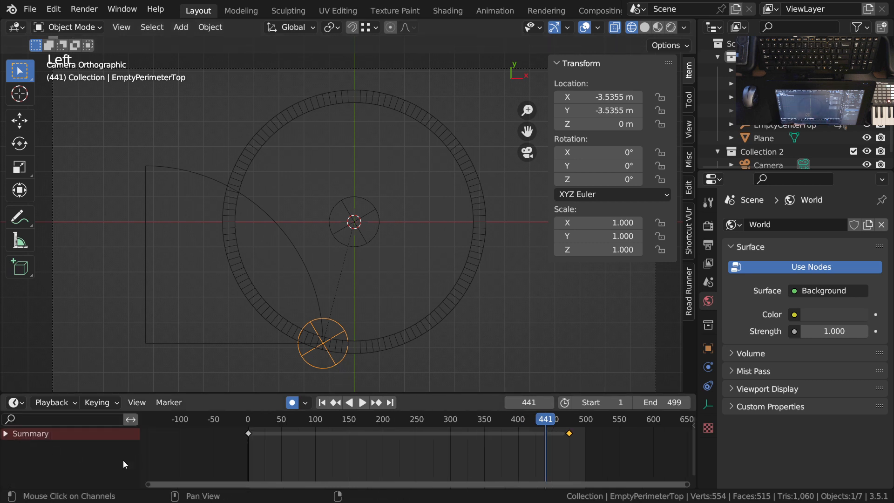
pyautogui.click(6, 434)
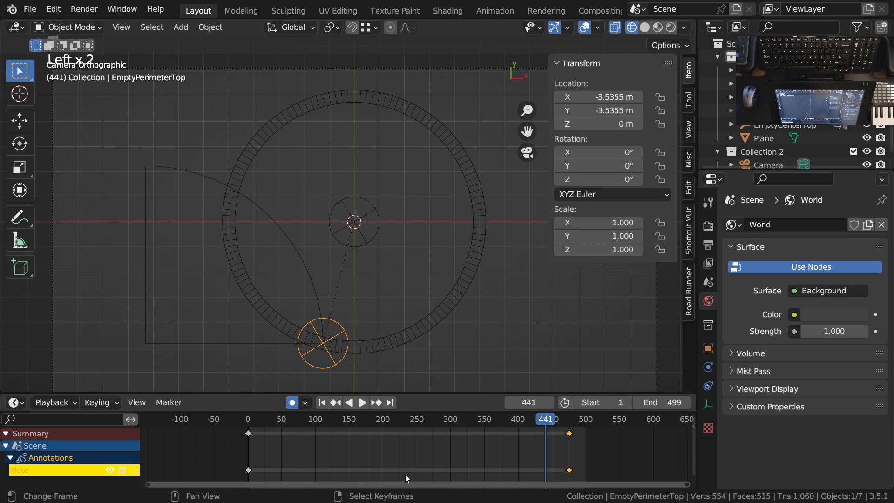
pyautogui.press('x')
pyautogui.click(568, 437)
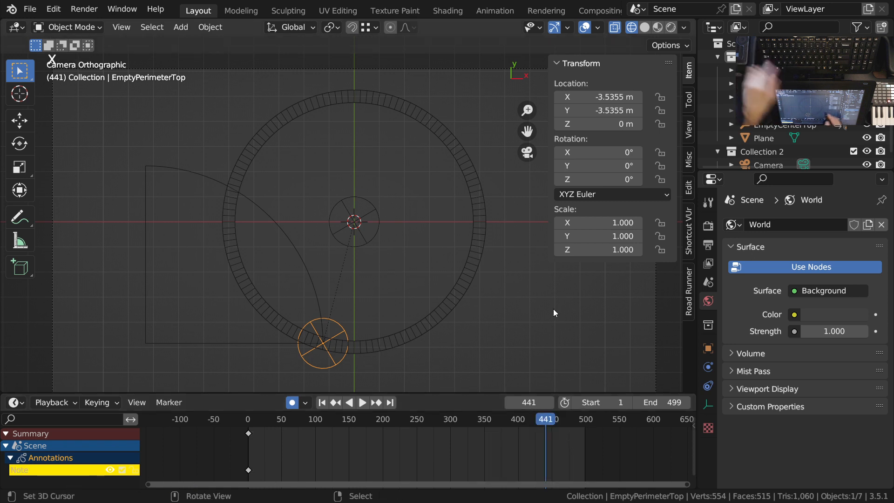
# - Go back to frame 1 and lock the Note annotation layer to that frame
pyautogui.click(690, 129)
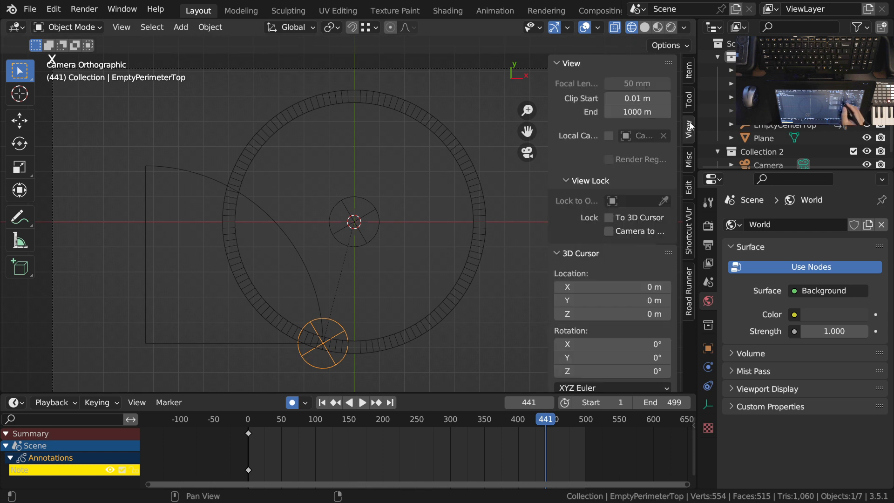
pyautogui.moveTo(631, 319); pyautogui.dragTo(632, 88, button='middle')
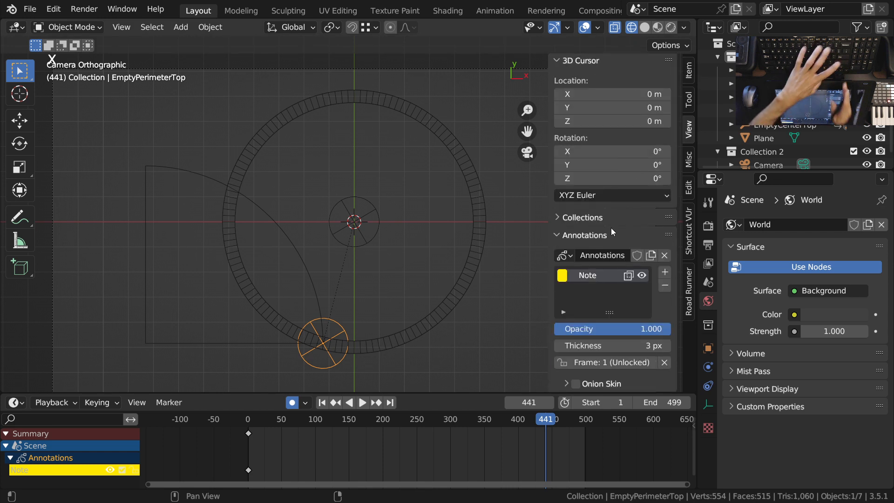
pyautogui.hotkey('shift', 'Left')
pyautogui.click(613, 363)
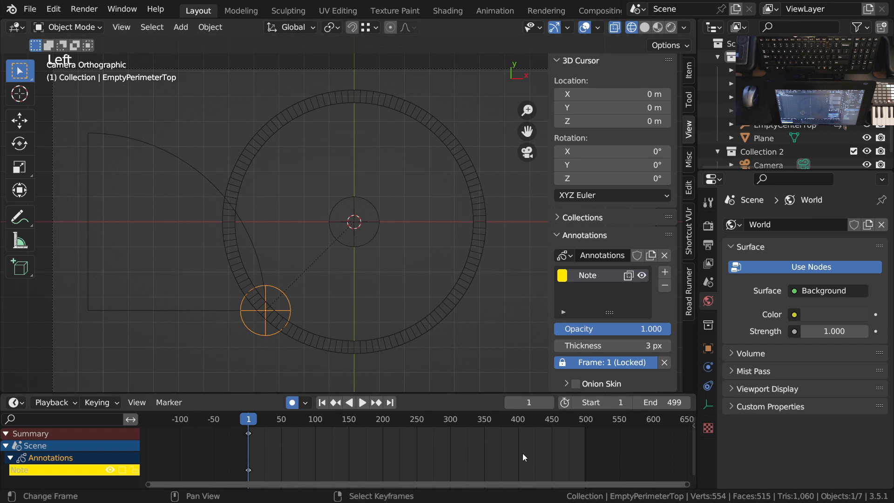
# - Select EmptyCenterTop and collapse the Scene channels so its keyframes are listed in the timeline
pyautogui.moveTo(365, 315)
pyautogui.keyDown('ctrl'); pyautogui.mouseDown(button='middle')
pyautogui.moveTo(151, 339)
pyautogui.moveTo(283, 321)
pyautogui.mouseUp(button='middle'); pyautogui.keyUp('ctrl')
pyautogui.moveTo(430, 327)
pyautogui.keyDown('shift'); pyautogui.mouseDown(button='middle')
pyautogui.moveTo(375, 331)
pyautogui.moveTo(568, 324)
pyautogui.mouseUp(button='middle'); pyautogui.keyUp('shift')
pyautogui.keyDown('shift'); pyautogui.moveTo(322, 321); pyautogui.dragTo(530, 343, button='middle'); pyautogui.keyUp('shift')
pyautogui.keyDown('ctrl'); pyautogui.moveTo(410, 331); pyautogui.dragTo(363, 316, button='middle'); pyautogui.keyUp('ctrl')
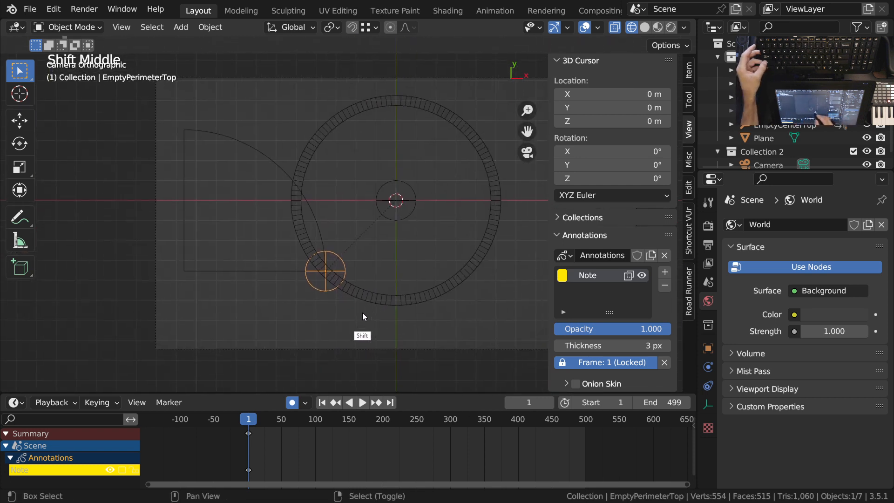
pyautogui.rightClick(410, 215)
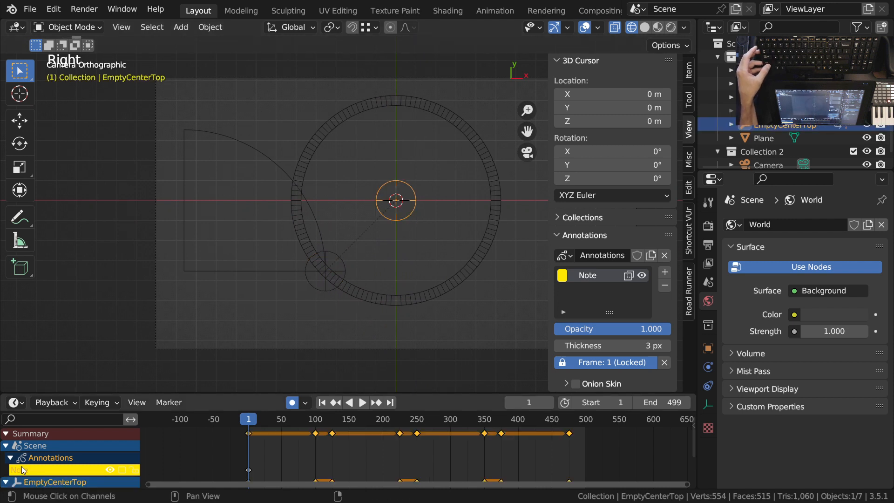
pyautogui.click(10, 457)
pyautogui.click(6, 446)
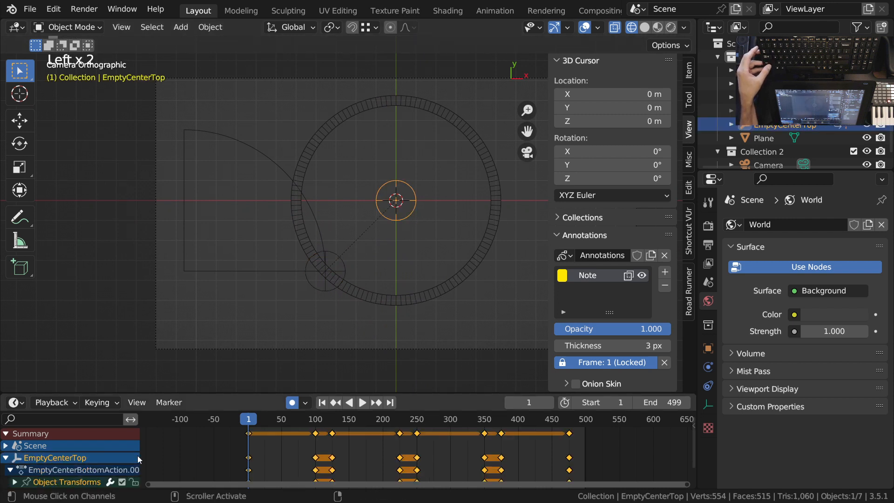
pyautogui.moveTo(210, 471)
pyautogui.mouseDown(button='middle')
pyautogui.moveTo(204, 424)
pyautogui.moveTo(195, 476)
pyautogui.mouseUp(button='middle')
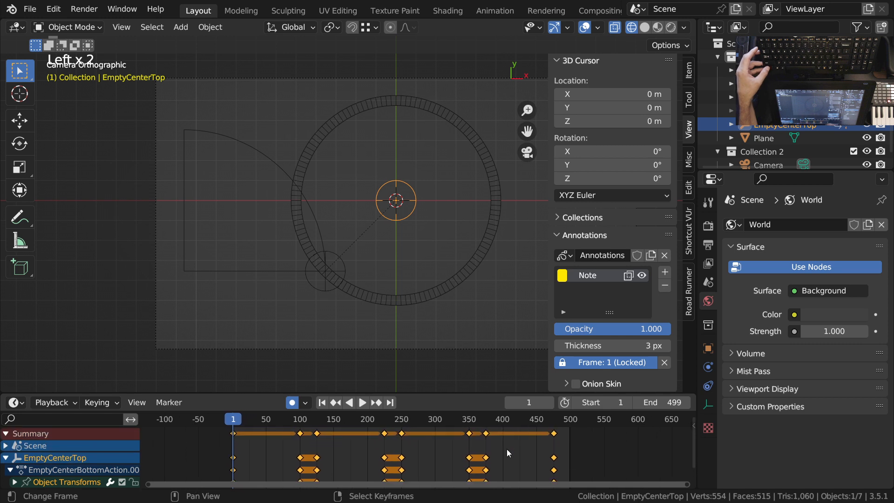
# - Display EmptyCenterTop's animation curves in a maximized graph editor, fitting all keyframes in view
pyautogui.hotkey('ctrl', 'space')
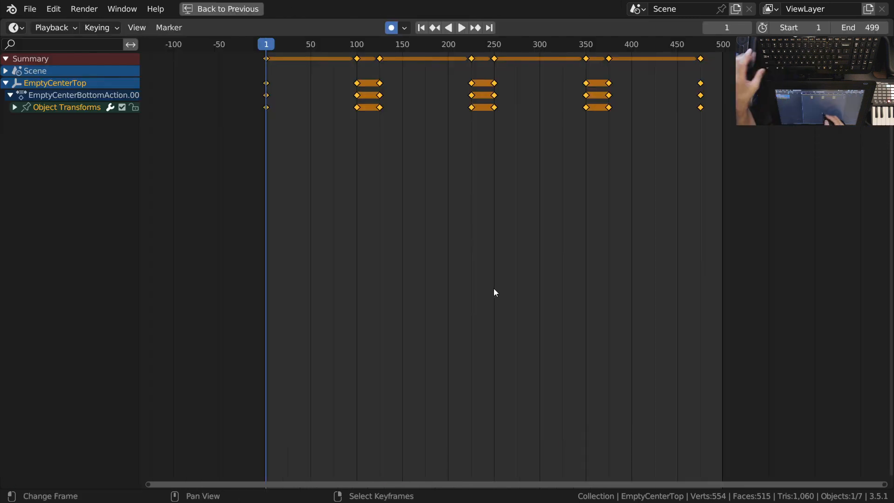
pyautogui.hotkey('ctrl', 'Tab')
pyautogui.keyDown('ctrl'); pyautogui.moveTo(451, 308); pyautogui.dragTo(475, 328, button='middle'); pyautogui.keyUp('ctrl')
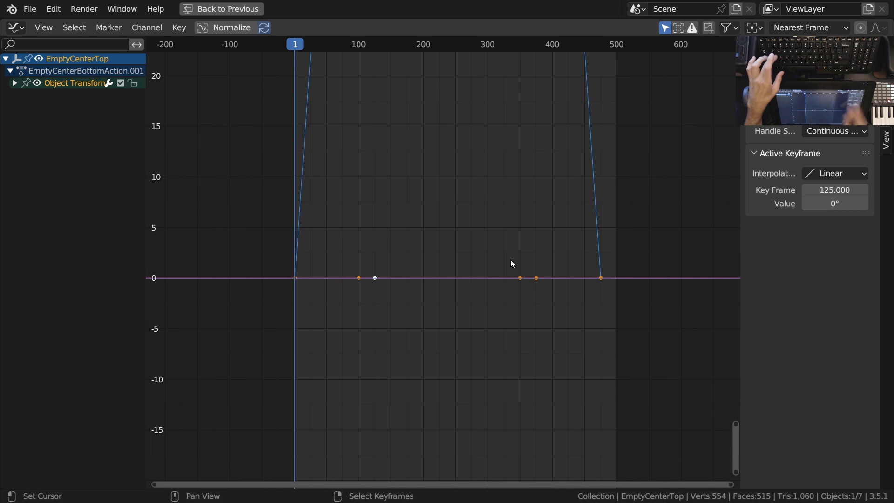
pyautogui.press('Home')
pyautogui.keyDown('ctrl'); pyautogui.moveTo(511, 259); pyautogui.dragTo(452, 393, button='middle'); pyautogui.keyUp('ctrl')
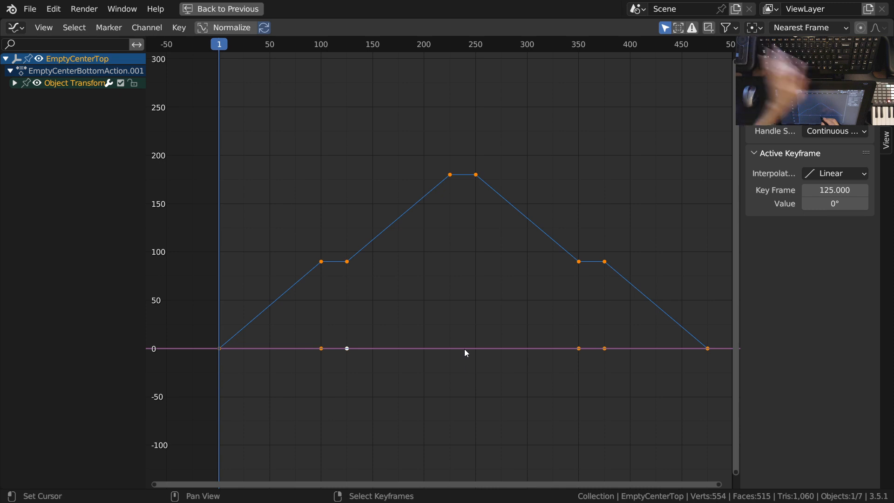
# - Mirror all of EmptyCenterTop's keys by values over the cursor value and restore the normal layout
pyautogui.hotkey('ctrl', 'm')
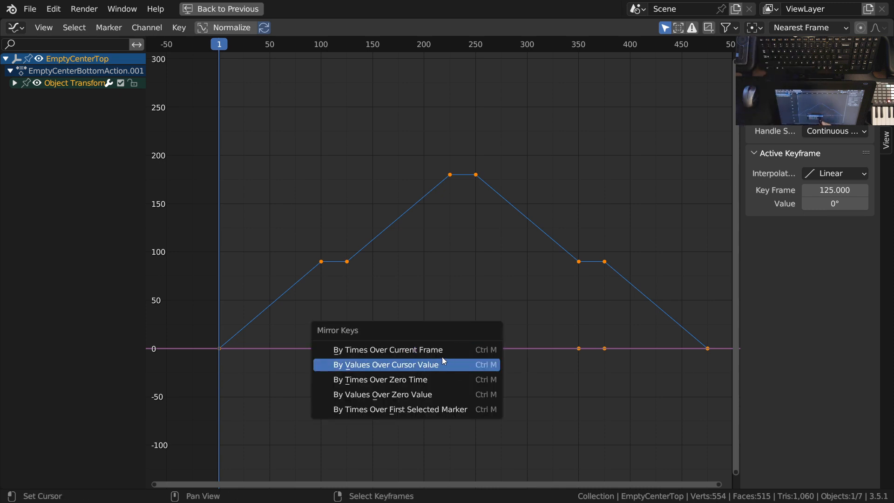
pyautogui.click(421, 367)
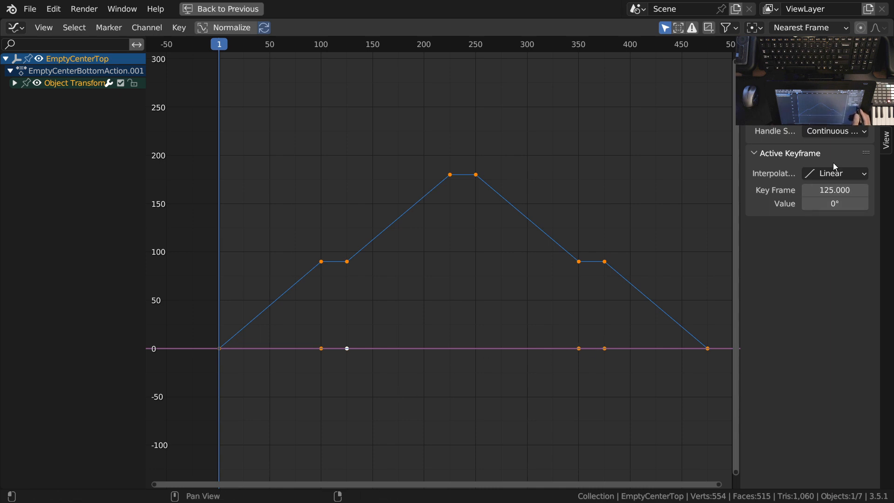
pyautogui.click(886, 142)
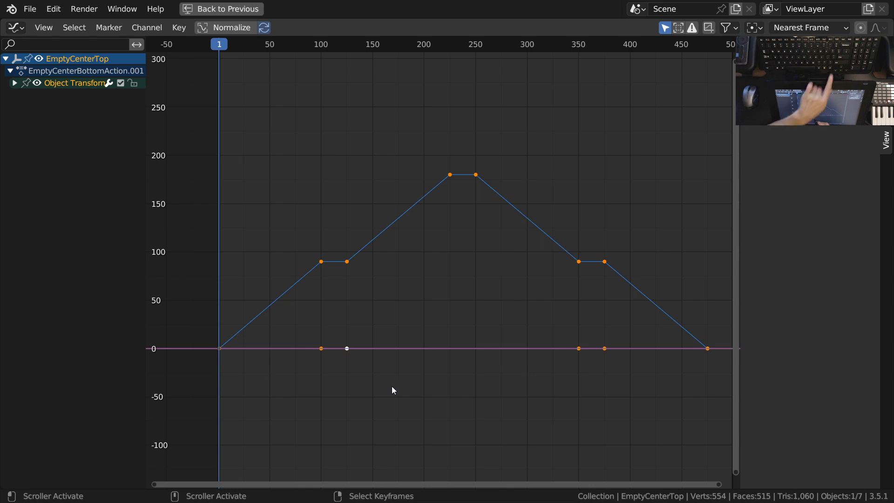
pyautogui.hotkey('ctrl', 'm')
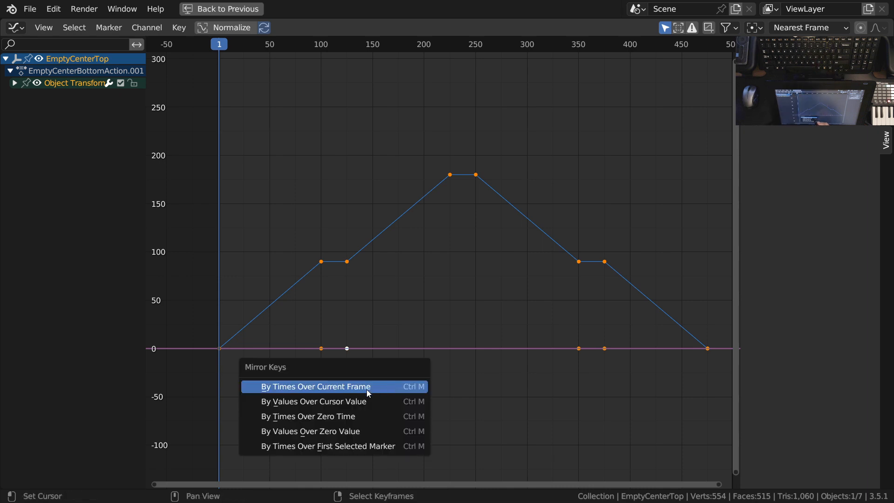
pyautogui.click(364, 403)
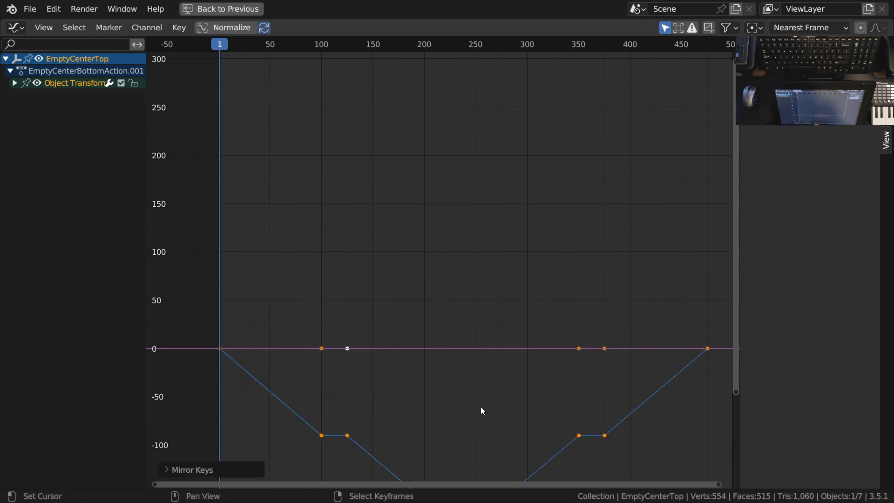
pyautogui.hotkey('ctrl', 'space')
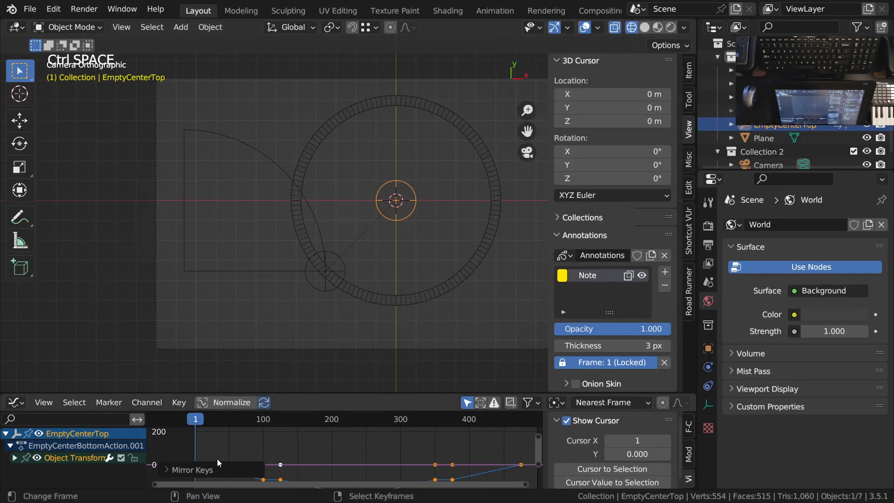
# - Preview EmptyCenterTop's mirrored motion, unhide the bottom empties, and compare both sets' rotation before returning to frame 1
pyautogui.moveTo(221, 463); pyautogui.dragTo(201, 442)
pyautogui.press('space')
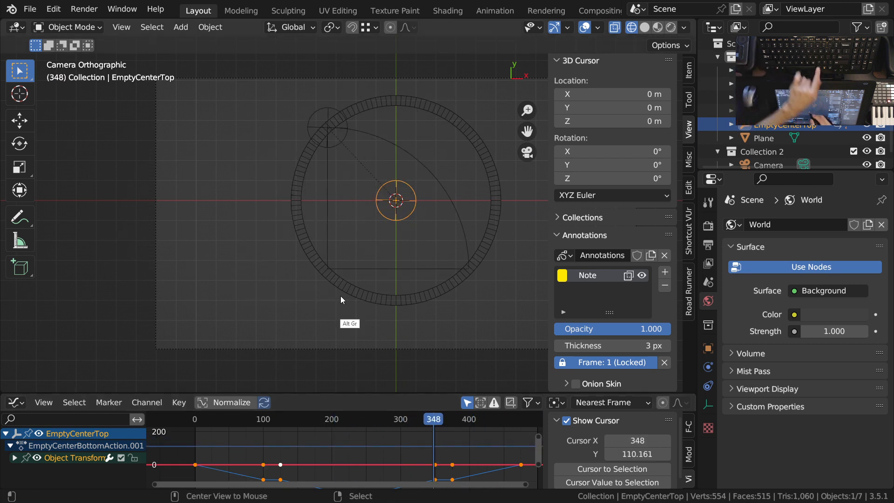
pyautogui.hotkey('alt', 'h')
pyautogui.moveTo(440, 441); pyautogui.dragTo(222, 458)
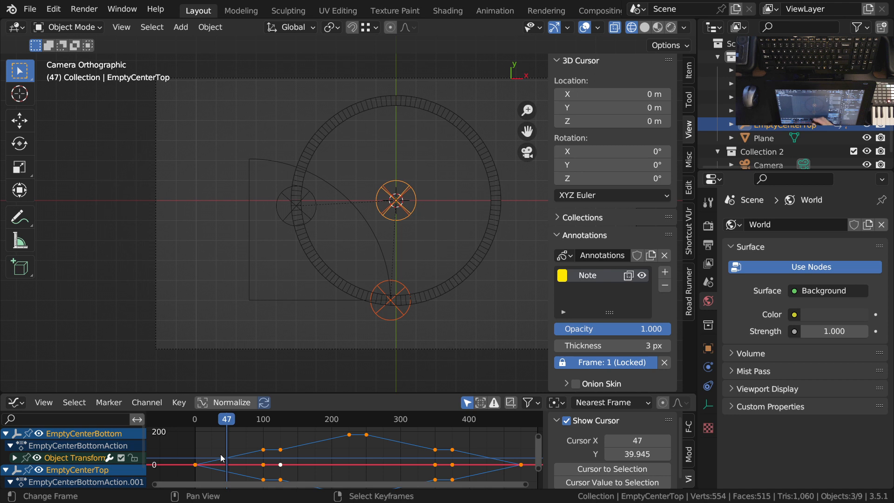
pyautogui.hotkey('shift', 'Left')
pyautogui.keyDown('shift'); pyautogui.moveTo(371, 234); pyautogui.dragTo(306, 273, button='middle'); pyautogui.keyUp('shift')
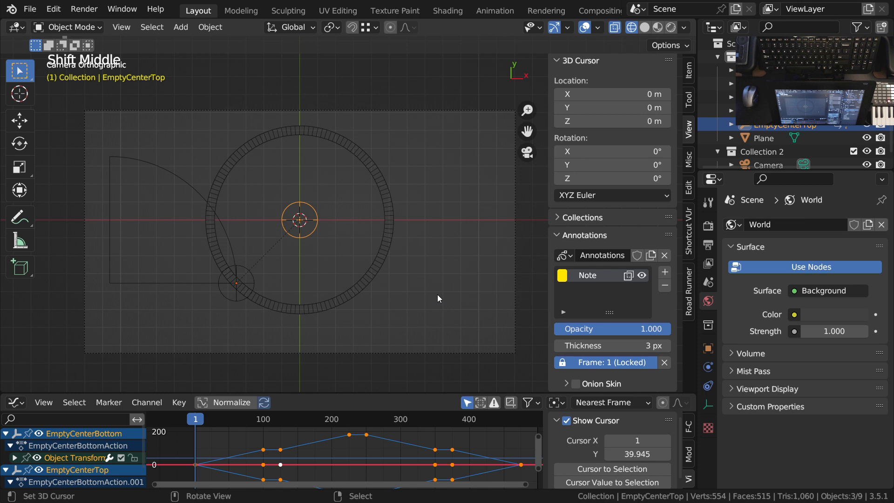
# - Switch the graph editor back to the timeline and preview both perimeter empties' motion, ending on frame 53
pyautogui.moveTo(422, 454); pyautogui.dragTo(439, 459, button='middle')
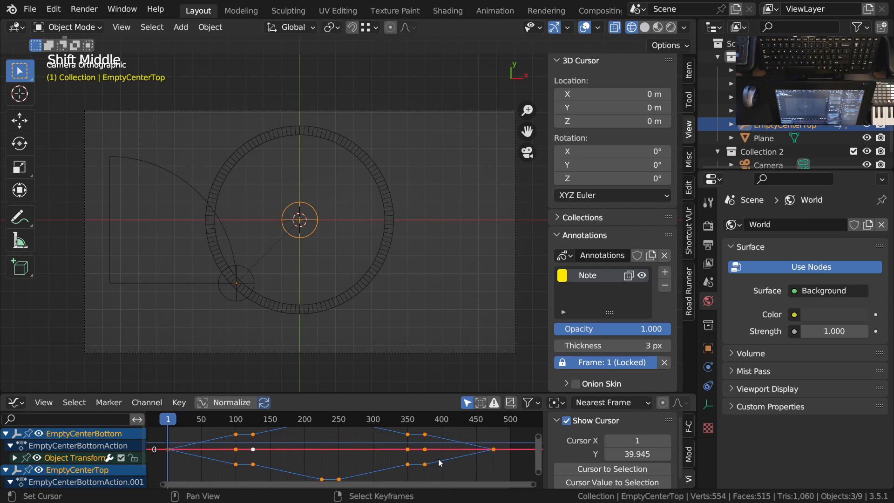
pyautogui.hotkey('shift', 'Left')
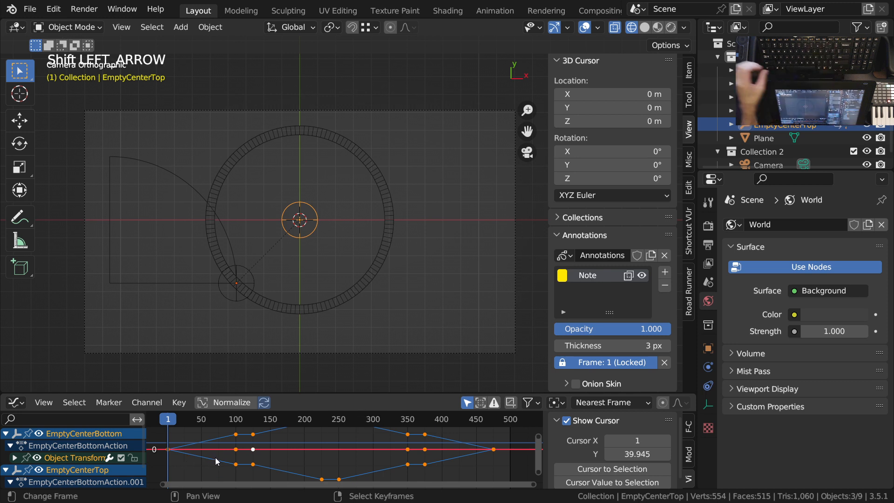
pyautogui.hotkey('ctrl', 'Tab')
pyautogui.moveTo(233, 450); pyautogui.dragTo(237, 448)
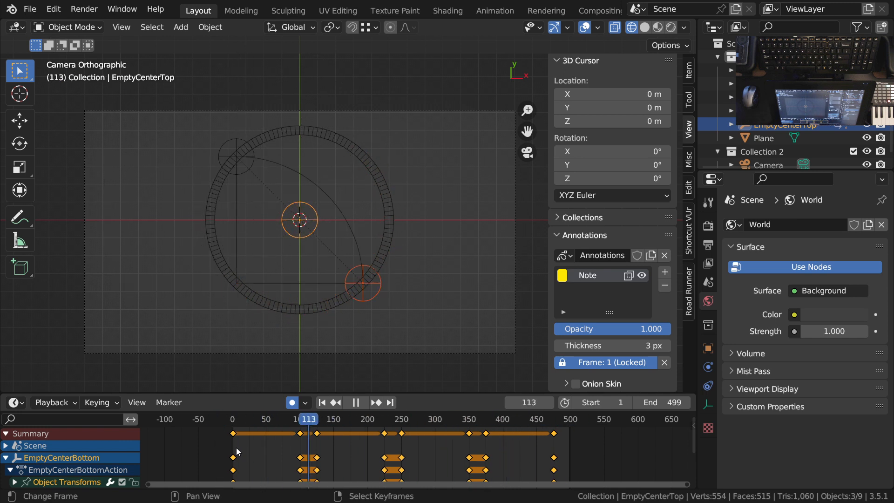
pyautogui.hotkey('shift', 'Left')
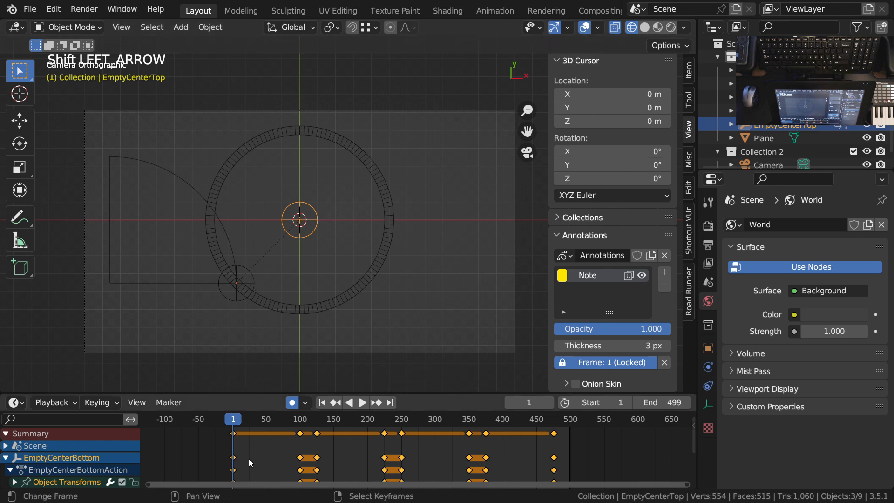
pyautogui.click(310, 446)
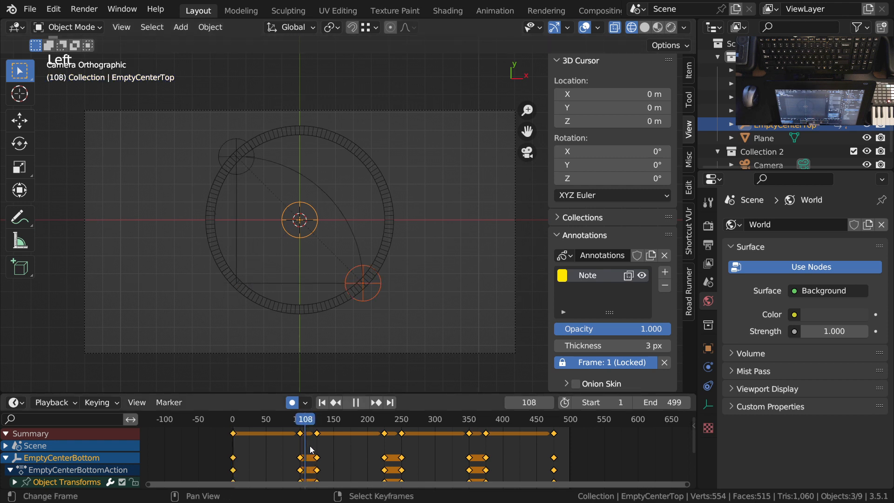
pyautogui.press('space')
# - Annotate a right triangle between the two perimeter empties and label its hypotenuse c²
pyautogui.keyDown('shift'); pyautogui.moveTo(279, 258); pyautogui.dragTo(371, 283, button='middle'); pyautogui.keyUp('shift')
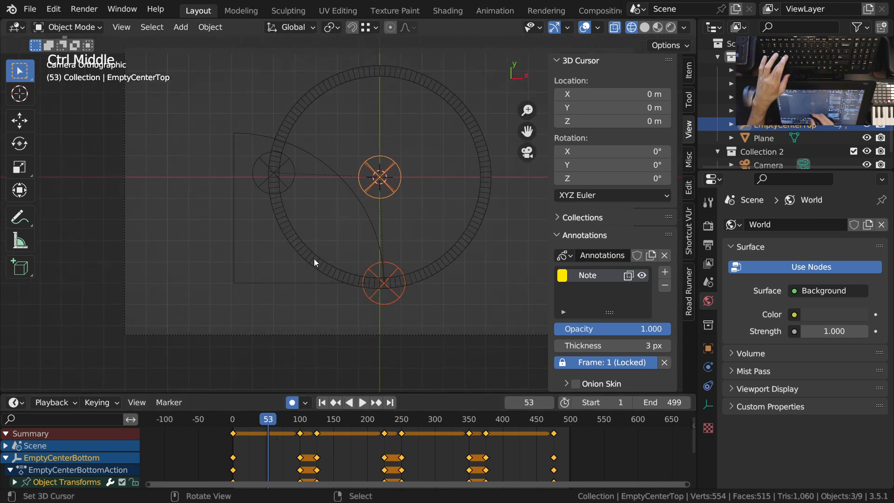
pyautogui.moveTo(273, 173); pyautogui.dragTo(273, 271)
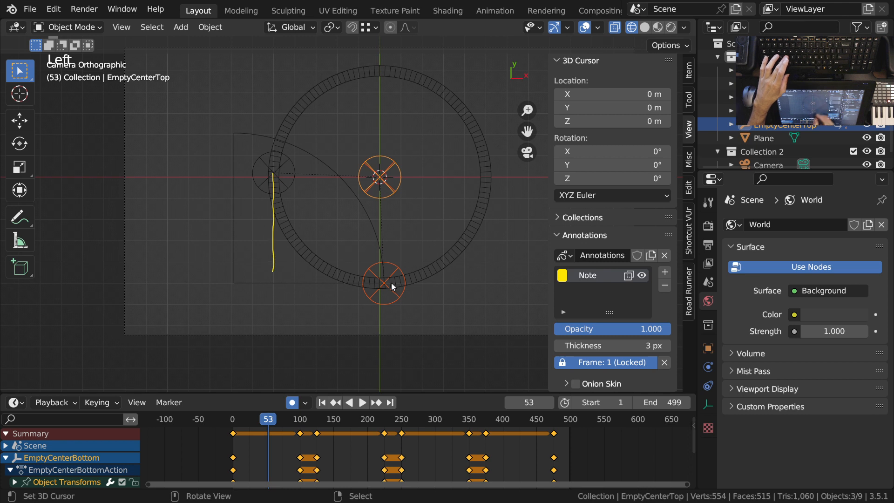
pyautogui.moveTo(384, 283); pyautogui.dragTo(303, 283)
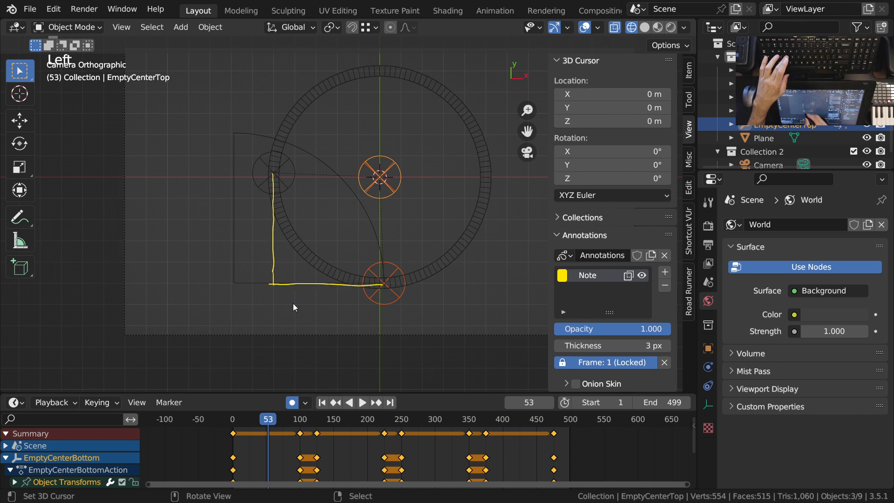
pyautogui.moveTo(304, 201); pyautogui.dragTo(356, 255)
pyautogui.press('d')
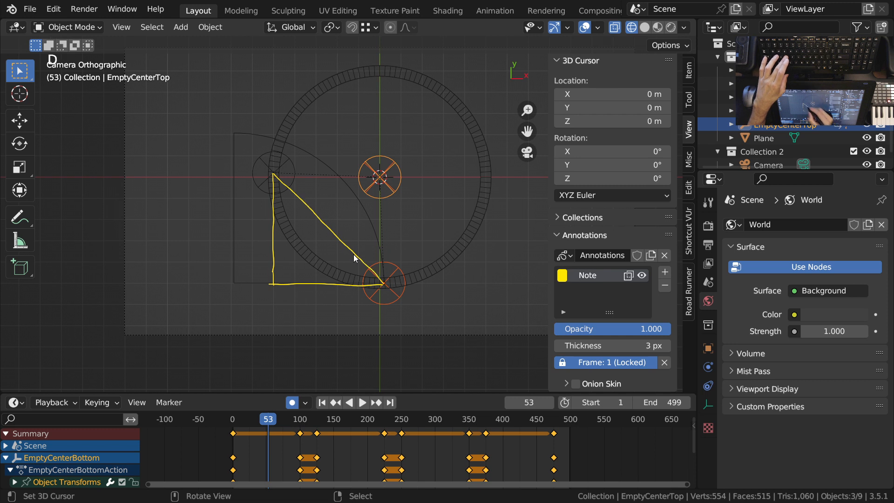
pyautogui.moveTo(336, 207); pyautogui.dragTo(341, 217)
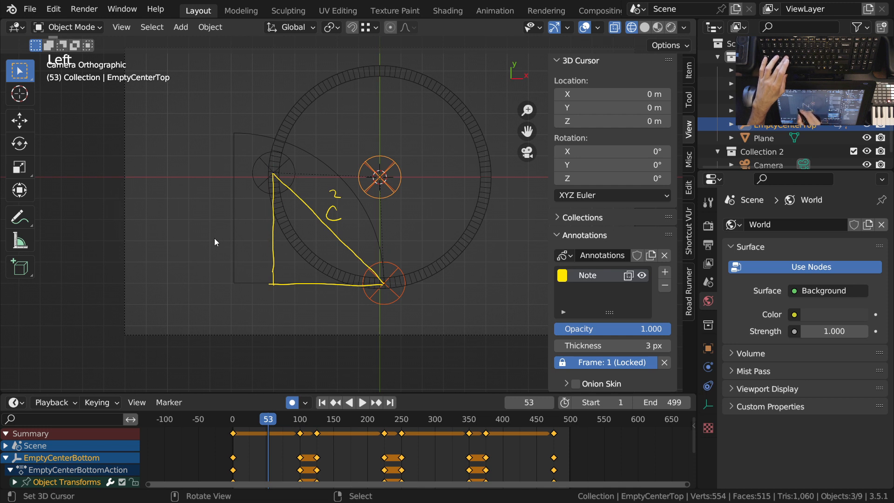
# - Try annotating the expression (x2-x1)² beside the triangle's vertical side
pyautogui.moveTo(206, 218); pyautogui.dragTo(212, 232)
pyautogui.moveTo(215, 217); pyautogui.dragTo(204, 233)
pyautogui.moveTo(216, 225); pyautogui.dragTo(216, 231)
pyautogui.moveTo(209, 226)
pyautogui.mouseDown(button='right')
pyautogui.moveTo(199, 235)
pyautogui.moveTo(242, 228)
pyautogui.mouseUp(button='right')
pyautogui.moveTo(214, 224); pyautogui.dragTo(206, 240)
pyautogui.moveTo(205, 224); pyautogui.dragTo(220, 245)
pyautogui.moveTo(220, 243); pyautogui.dragTo(200, 237, button='right')
pyautogui.moveTo(214, 226); pyautogui.dragTo(198, 245)
pyautogui.moveTo(203, 226); pyautogui.dragTo(213, 241)
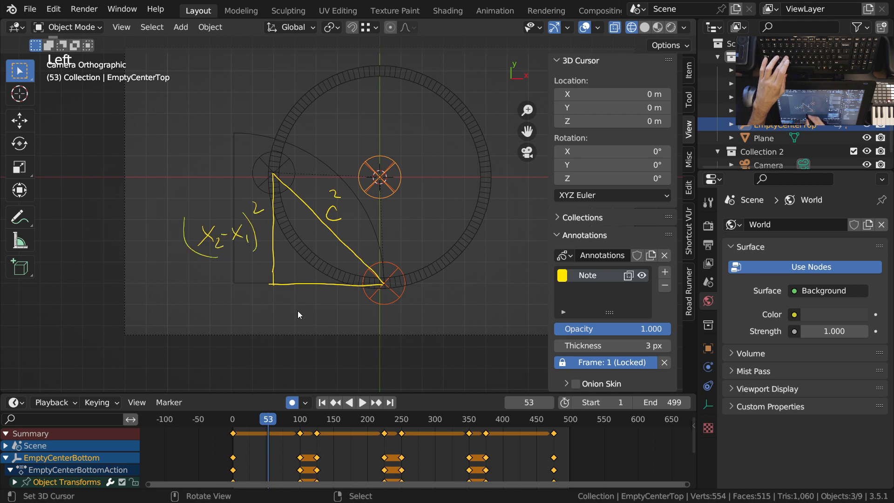
pyautogui.moveTo(219, 235)
pyautogui.mouseDown(button='right')
pyautogui.moveTo(185, 255)
pyautogui.moveTo(225, 243)
pyautogui.moveTo(243, 250)
pyautogui.moveTo(253, 209)
pyautogui.mouseUp(button='right')
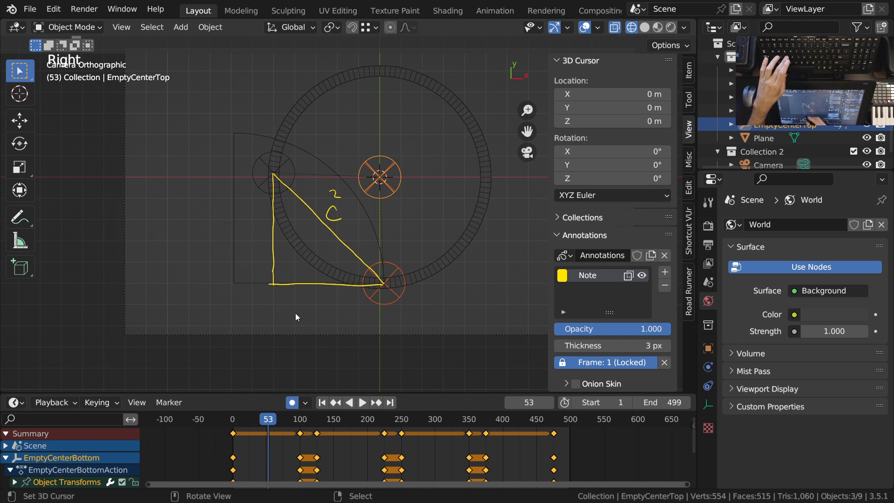
# - Annotate the triangle's horizontal side as (x2-x1) and vertical side as (y2-y1), and erase the exponent from the hypotenuse label c
pyautogui.moveTo(287, 301)
pyautogui.mouseDown()
pyautogui.moveTo(290, 327)
pyautogui.moveTo(335, 321)
pyautogui.mouseUp()
pyautogui.moveTo(336, 307); pyautogui.dragTo(325, 322)
pyautogui.moveTo(341, 318); pyautogui.dragTo(342, 334)
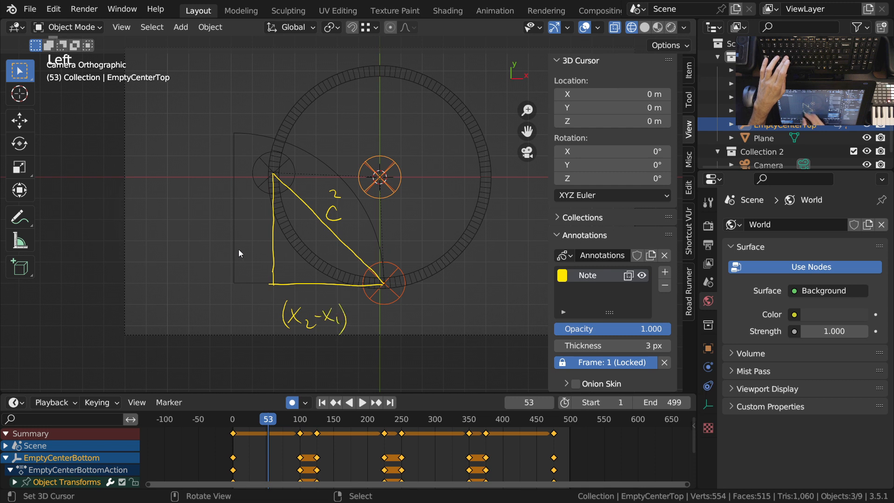
pyautogui.moveTo(230, 227)
pyautogui.mouseDown()
pyautogui.moveTo(238, 238)
pyautogui.moveTo(215, 258)
pyautogui.mouseUp()
pyautogui.moveTo(247, 207); pyautogui.dragTo(246, 255)
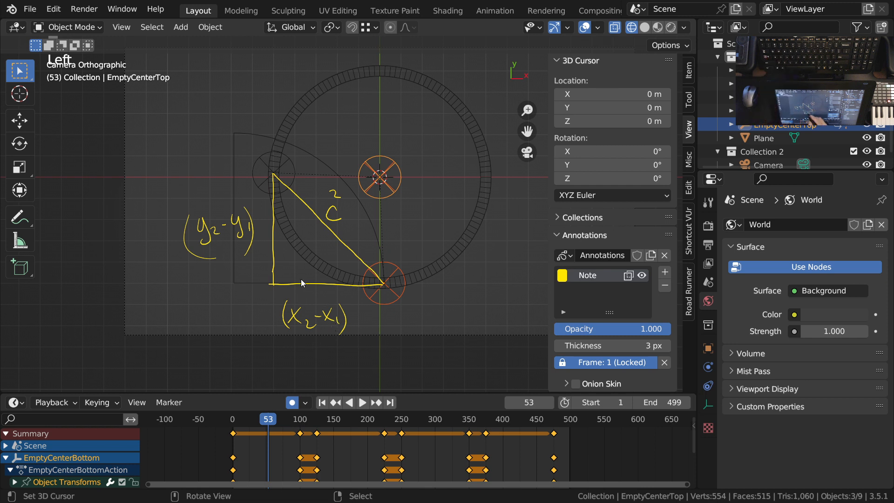
pyautogui.moveTo(247, 200); pyautogui.dragTo(258, 204)
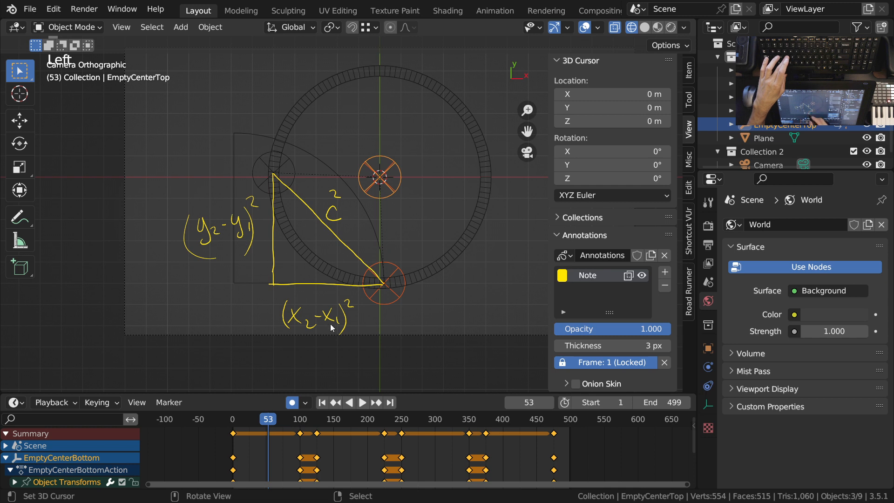
pyautogui.moveTo(250, 186); pyautogui.dragTo(334, 185, button='right')
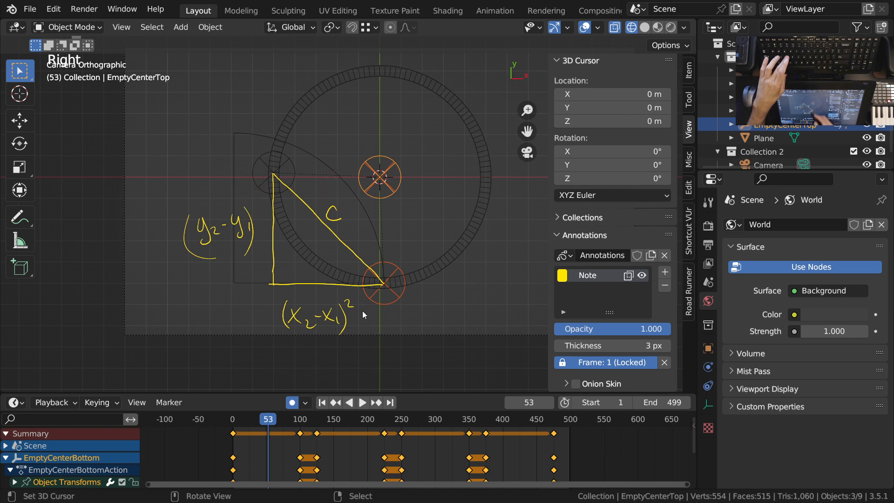
# - Write the equation c = √((y2-y1)² + (x2-x1)²) as an annotation below the triangle
pyautogui.moveTo(434, 295)
pyautogui.keyDown('shift'); pyautogui.mouseDown(button='middle')
pyautogui.moveTo(403, 284)
pyautogui.moveTo(379, 248)
pyautogui.moveTo(317, 324)
pyautogui.mouseUp(button='middle'); pyautogui.keyUp('shift')
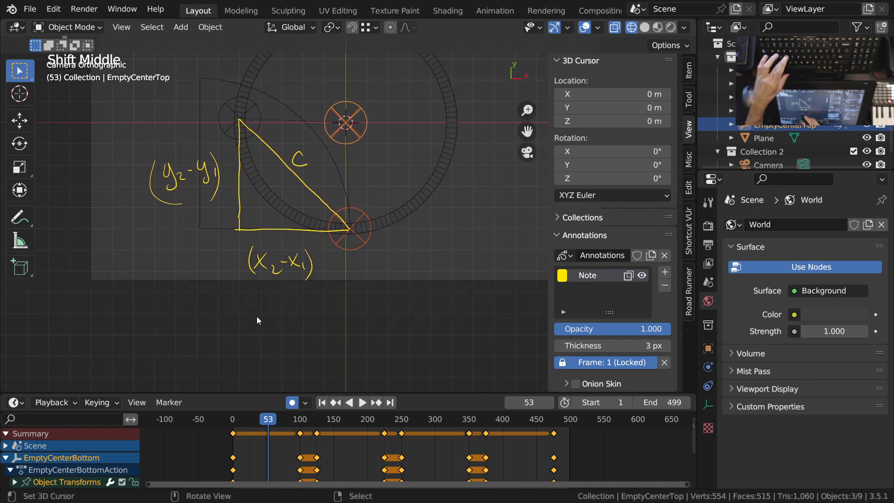
pyautogui.moveTo(202, 322); pyautogui.dragTo(204, 340)
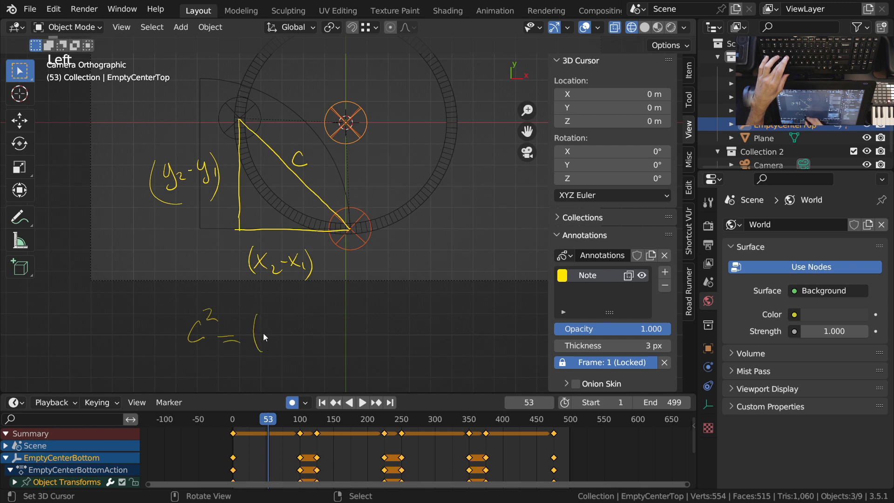
pyautogui.moveTo(261, 324); pyautogui.dragTo(261, 353, button='right')
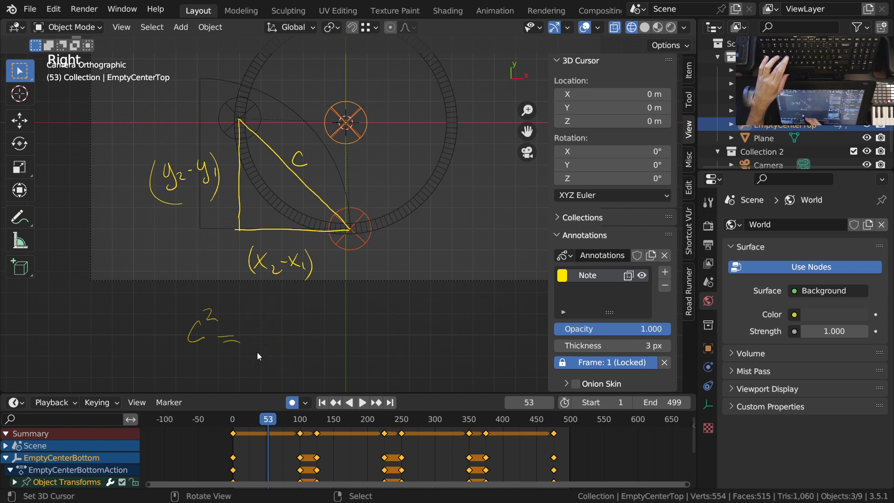
pyautogui.moveTo(256, 356); pyautogui.dragTo(333, 299)
pyautogui.moveTo(278, 329); pyautogui.dragTo(284, 357)
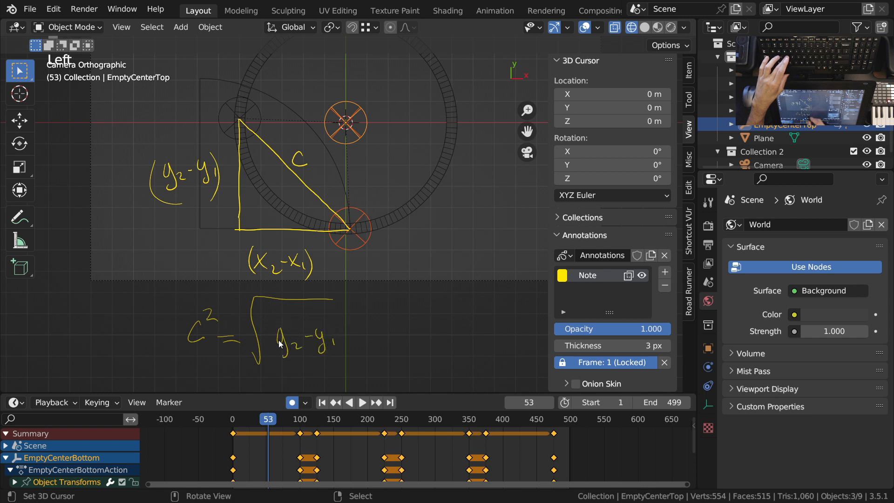
pyautogui.moveTo(339, 322); pyautogui.dragTo(339, 358)
pyautogui.moveTo(341, 322); pyautogui.dragTo(348, 329)
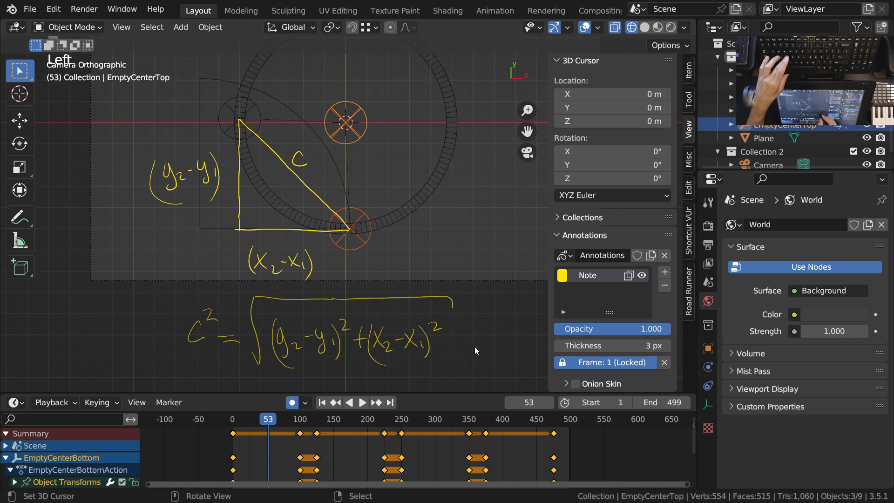
pyautogui.moveTo(201, 344)
pyautogui.mouseDown(button='right')
pyautogui.moveTo(210, 300)
pyautogui.moveTo(214, 321)
pyautogui.mouseUp(button='right')
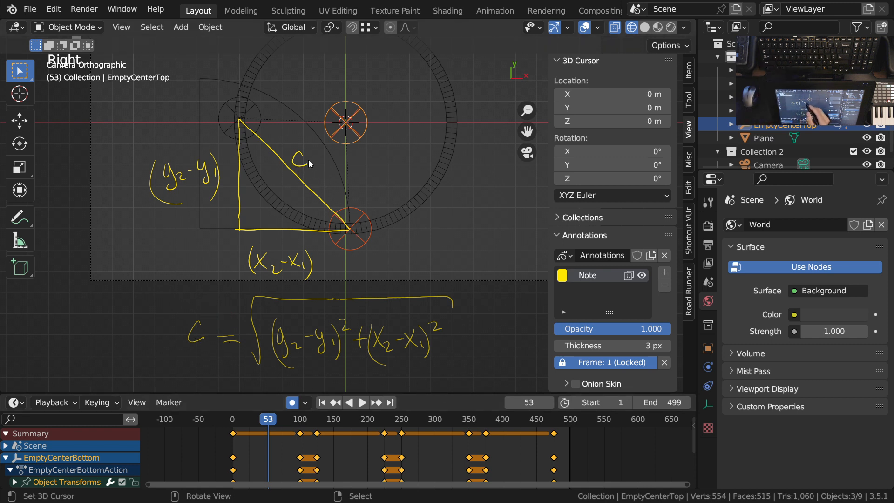
# - Extend the annotated equation to read Scale = c/10 and put the square root over 10 as well
pyautogui.moveTo(386, 281)
pyautogui.keyDown('shift'); pyautogui.mouseDown(button='middle')
pyautogui.moveTo(387, 299)
pyautogui.moveTo(353, 297)
pyautogui.moveTo(385, 305)
pyautogui.moveTo(339, 328)
pyautogui.moveTo(355, 338)
pyautogui.moveTo(336, 311)
pyautogui.moveTo(403, 334)
pyautogui.mouseUp(button='middle'); pyautogui.keyUp('shift')
pyautogui.moveTo(352, 358)
pyautogui.keyDown('shift'); pyautogui.mouseDown(button='middle')
pyautogui.moveTo(311, 340)
pyautogui.moveTo(250, 334)
pyautogui.mouseUp(button='middle'); pyautogui.keyUp('shift')
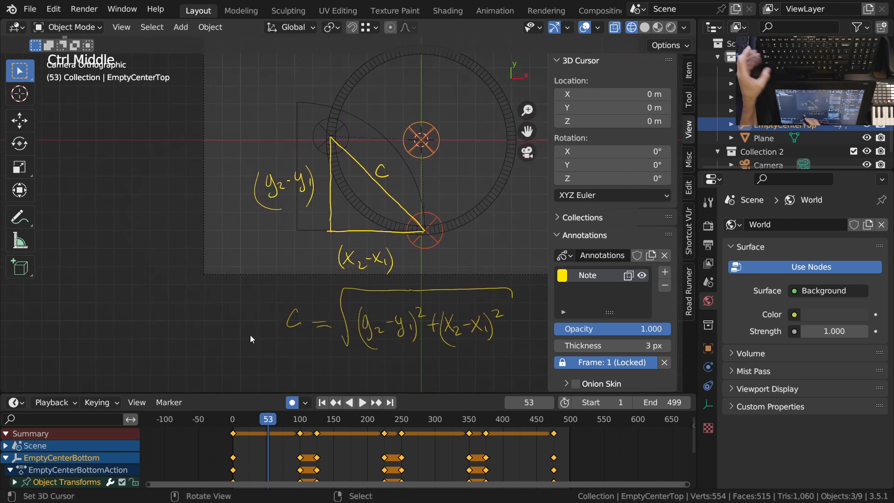
pyautogui.press('s')
pyautogui.click(142, 315)
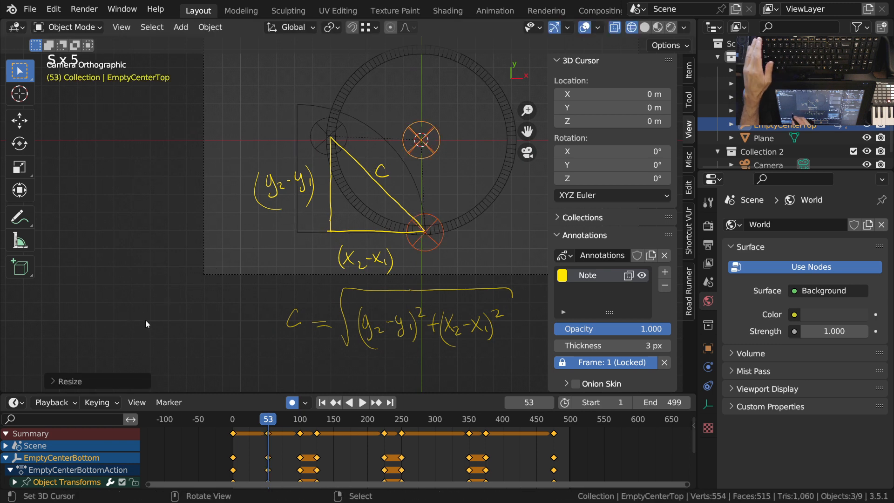
pyautogui.moveTo(177, 314); pyautogui.dragTo(167, 338)
pyautogui.moveTo(184, 337)
pyautogui.mouseDown()
pyautogui.moveTo(193, 325)
pyautogui.moveTo(226, 344)
pyautogui.moveTo(260, 325)
pyautogui.moveTo(305, 328)
pyautogui.moveTo(279, 354)
pyautogui.moveTo(291, 344)
pyautogui.mouseUp()
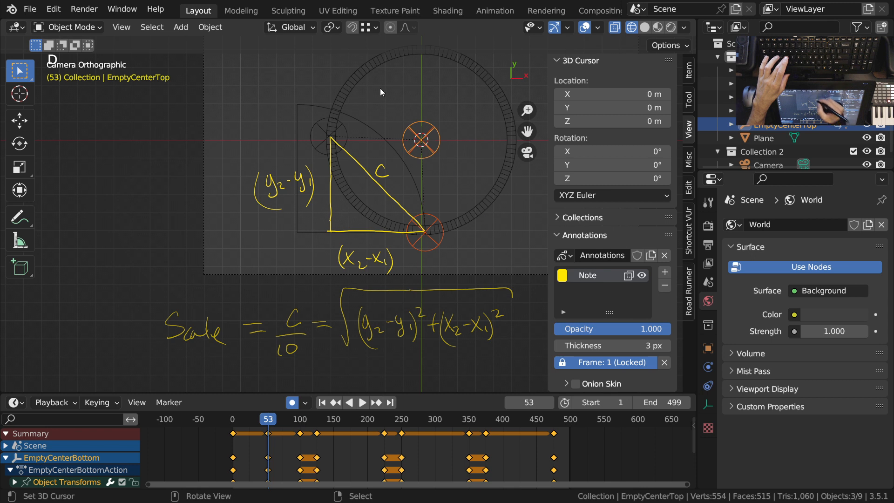
pyautogui.moveTo(454, 352)
pyautogui.keyDown('shift'); pyautogui.mouseDown(button='middle')
pyautogui.moveTo(388, 333)
pyautogui.moveTo(376, 351)
pyautogui.mouseUp(button='middle'); pyautogui.keyUp('shift')
pyautogui.moveTo(252, 344); pyautogui.dragTo(413, 341)
pyautogui.moveTo(317, 356)
pyautogui.mouseDown()
pyautogui.moveTo(315, 371)
pyautogui.moveTo(335, 355)
pyautogui.mouseUp()
pyautogui.moveTo(355, 347)
pyautogui.keyDown('shift'); pyautogui.mouseDown(button='middle')
pyautogui.moveTo(195, 362)
pyautogui.moveTo(193, 315)
pyautogui.mouseUp(button='middle'); pyautogui.keyUp('shift')
pyautogui.keyDown('shift'); pyautogui.moveTo(296, 323); pyautogui.dragTo(308, 312, button='middle'); pyautogui.keyUp('shift')
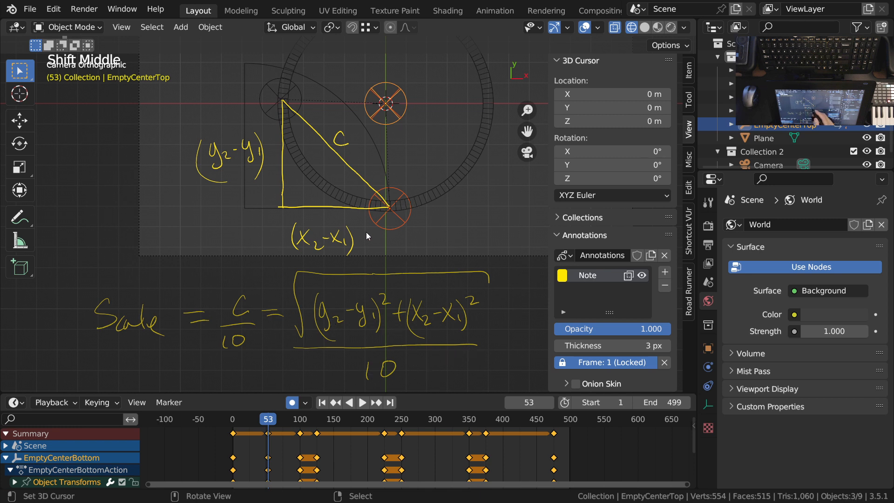
# - Select the quarter-circle object Circle.001 and add a driver to its X scale
pyautogui.rightClick(335, 94)
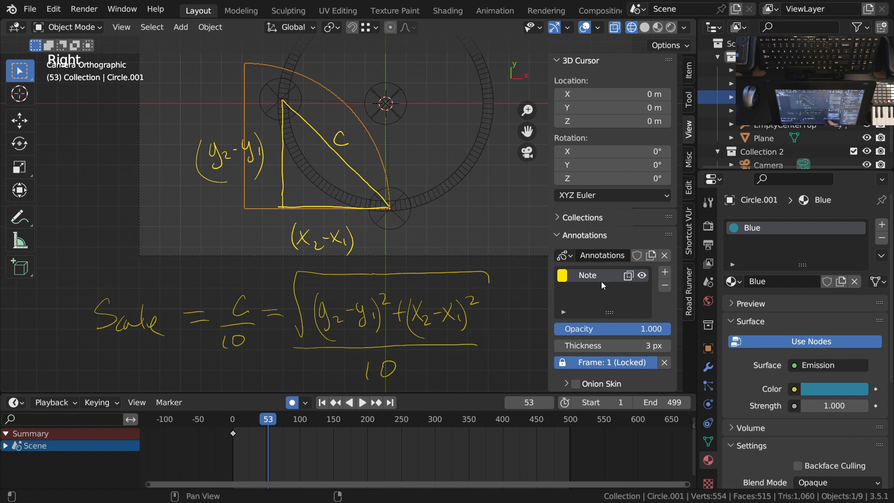
pyautogui.scroll(6, 605, 302)
pyautogui.moveTo(618, 340); pyautogui.dragTo(618, 345, button='middle')
pyautogui.moveTo(614, 297); pyautogui.dragTo(615, 332, button='middle')
pyautogui.click(688, 71)
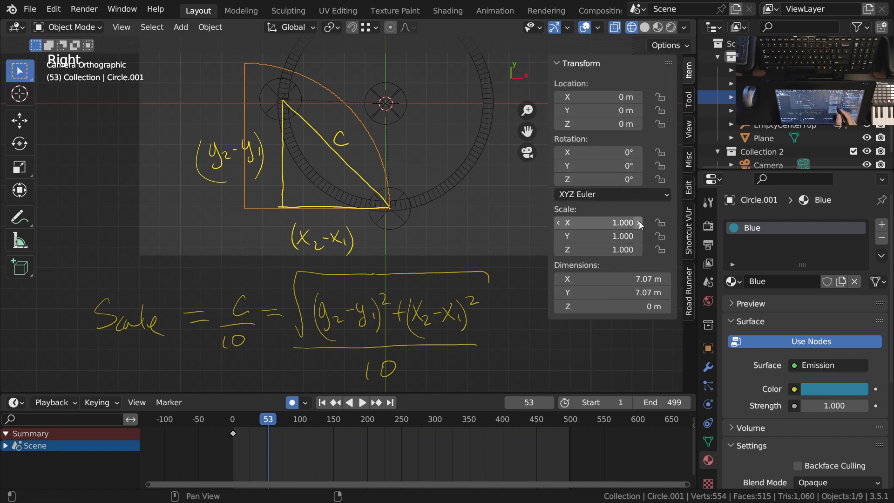
pyautogui.rightClick(602, 223)
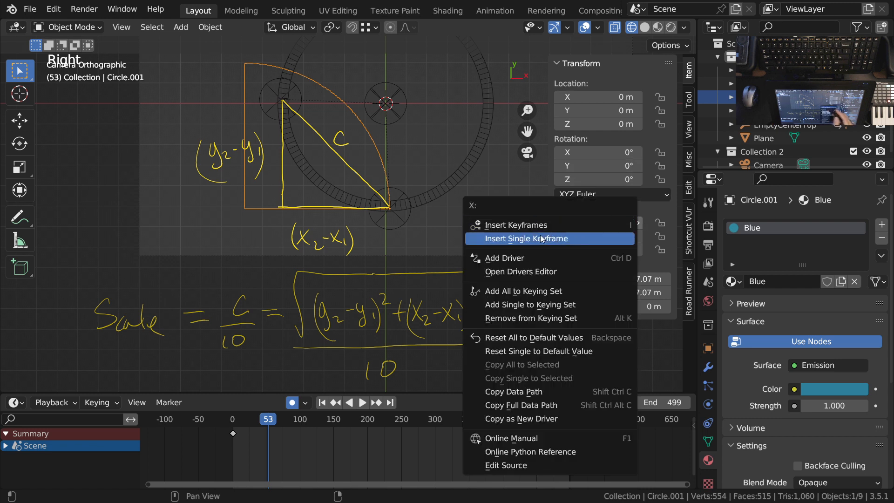
pyautogui.click(535, 258)
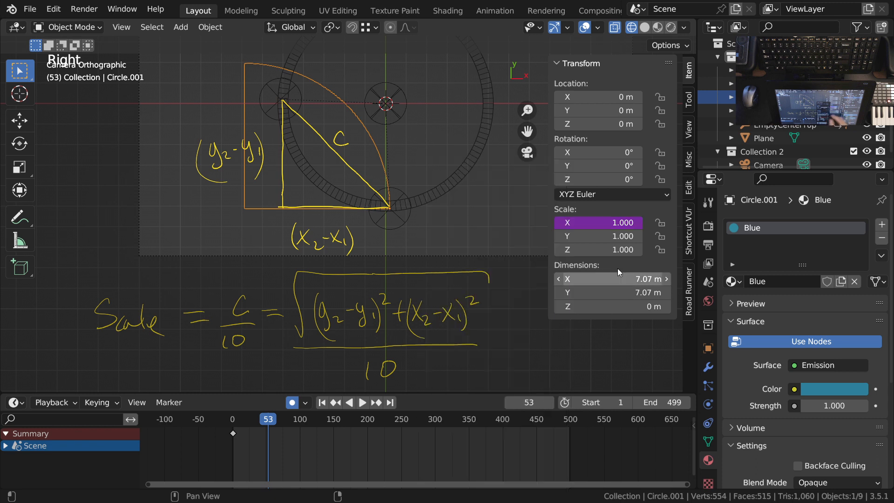
# - Open the Drivers Editor for the X scale driver and widen its driver settings area
pyautogui.rightClick(583, 224)
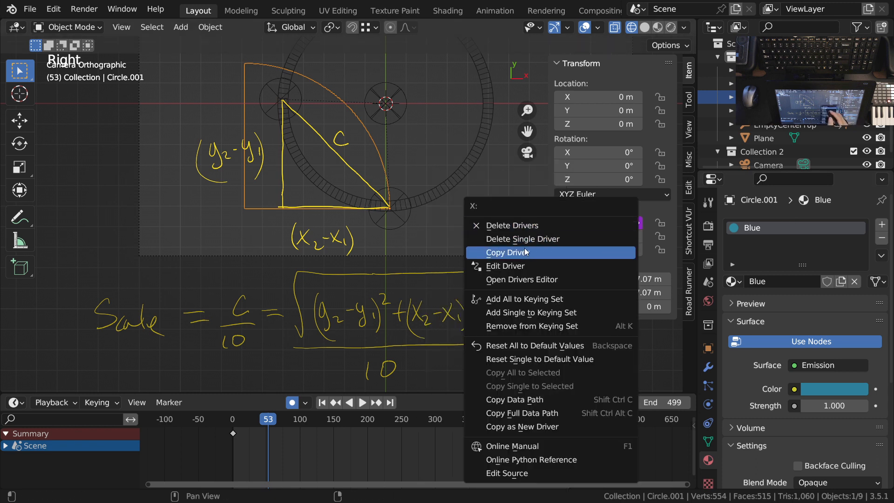
pyautogui.click(546, 279)
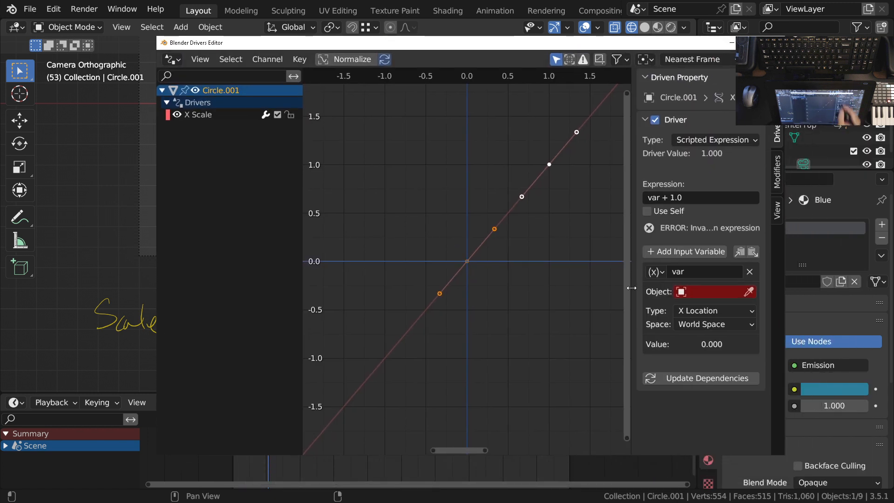
pyautogui.moveTo(631, 287); pyautogui.dragTo(525, 186)
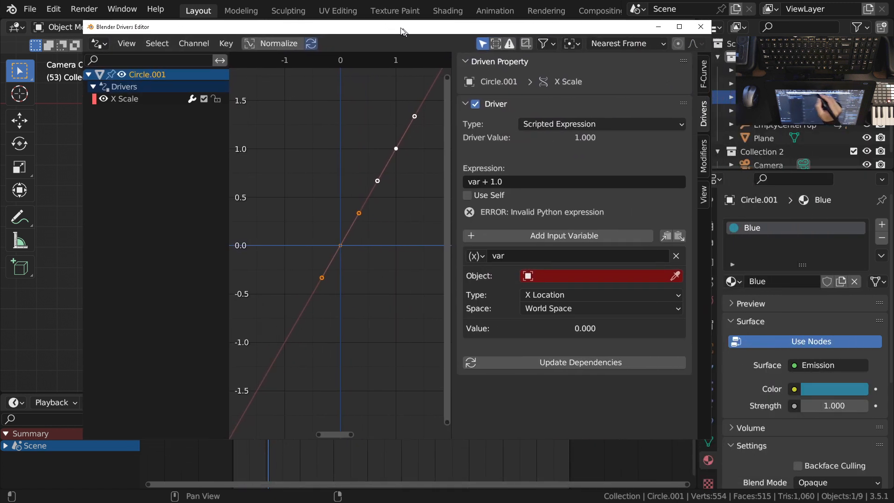
# - Target the first driver variable at EmptyPerimeterBottom and name it botx
pyautogui.click(588, 272)
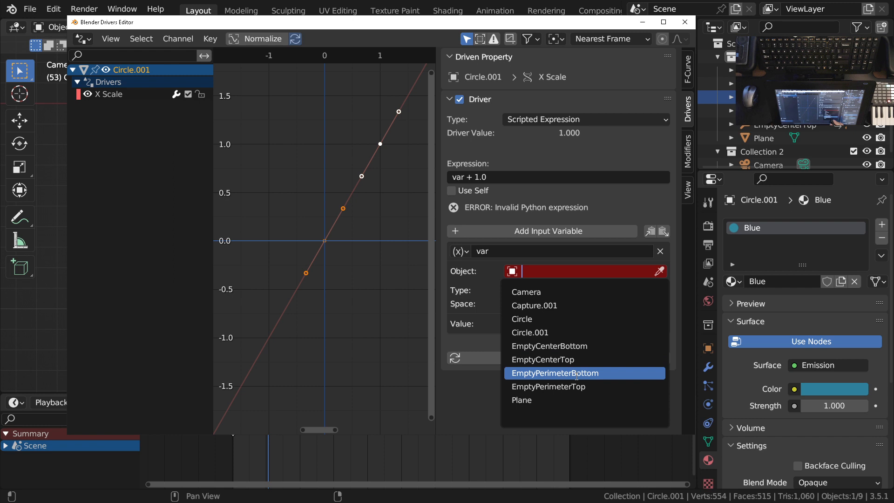
pyautogui.click(599, 373)
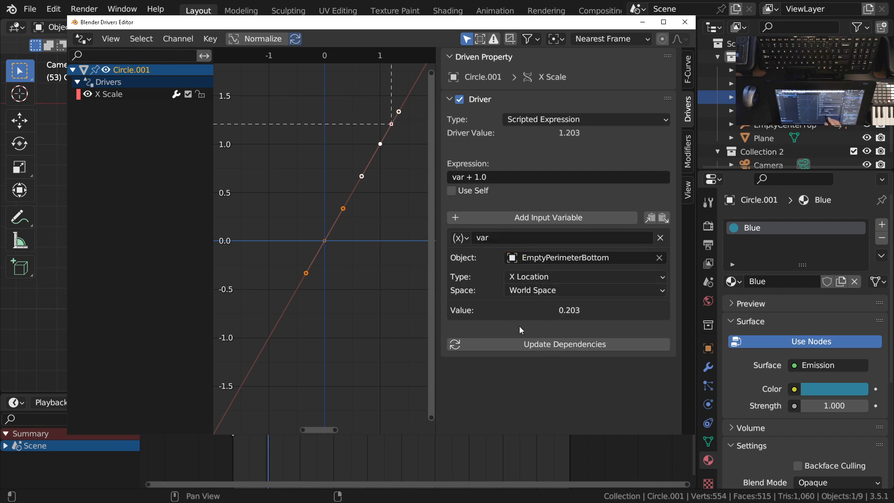
pyautogui.write('botx')
pyautogui.press('Return')
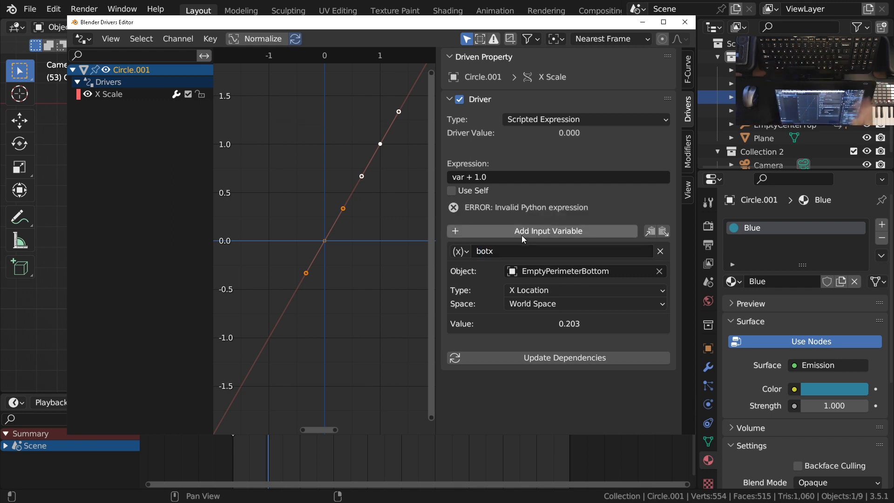
# - Add a second input variable to the X scale driver and set the driver expression to 1
pyautogui.click(600, 231)
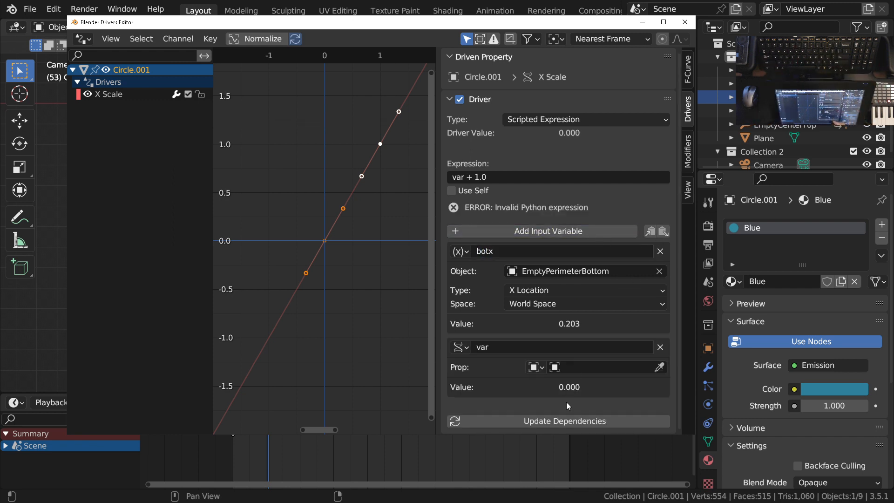
pyautogui.click(484, 177)
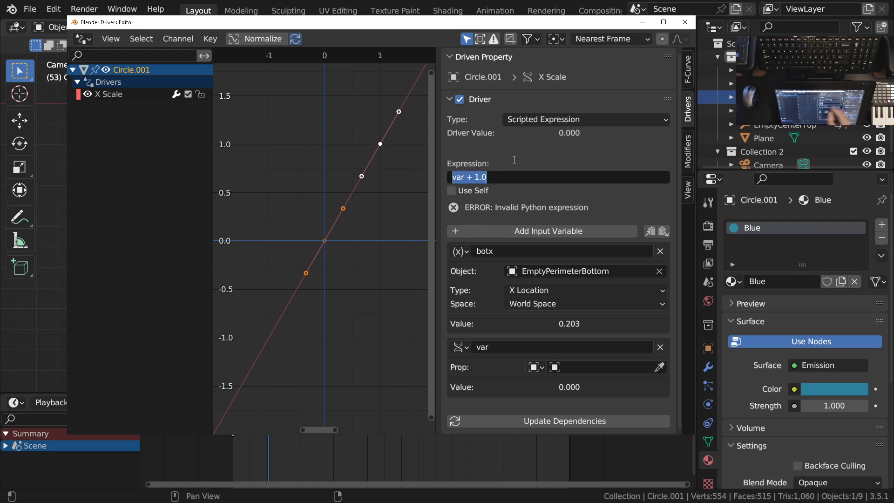
pyautogui.press('BackSpace')
pyautogui.write('1')
pyautogui.press('Return')
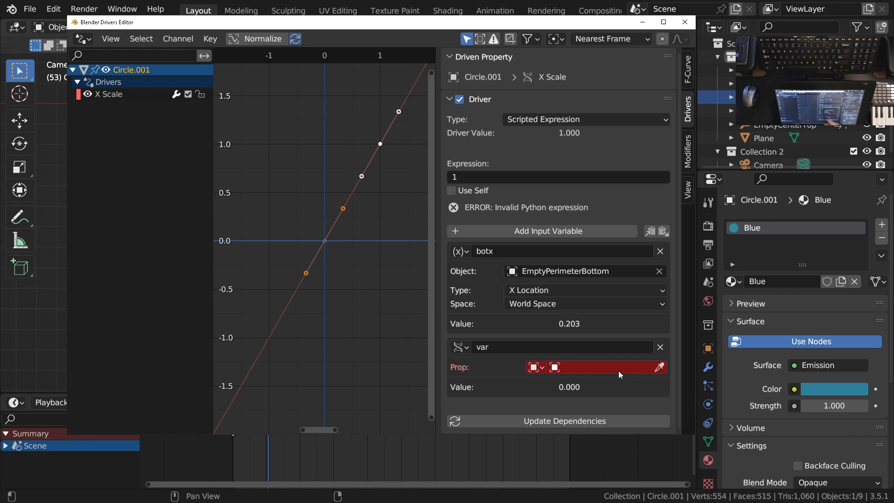
# - Target the second variable at EmptyPerimeterTop, name it topx, and make it a Transform Channel variable
pyautogui.click(589, 368)
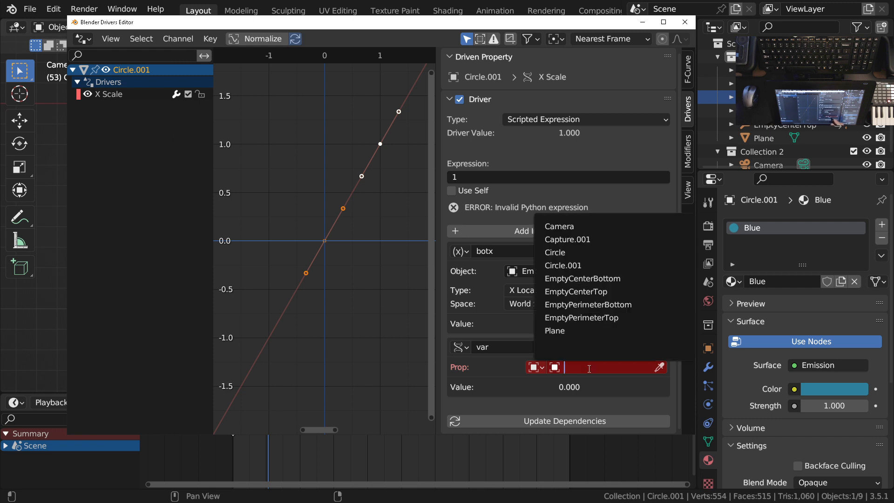
pyautogui.click(614, 318)
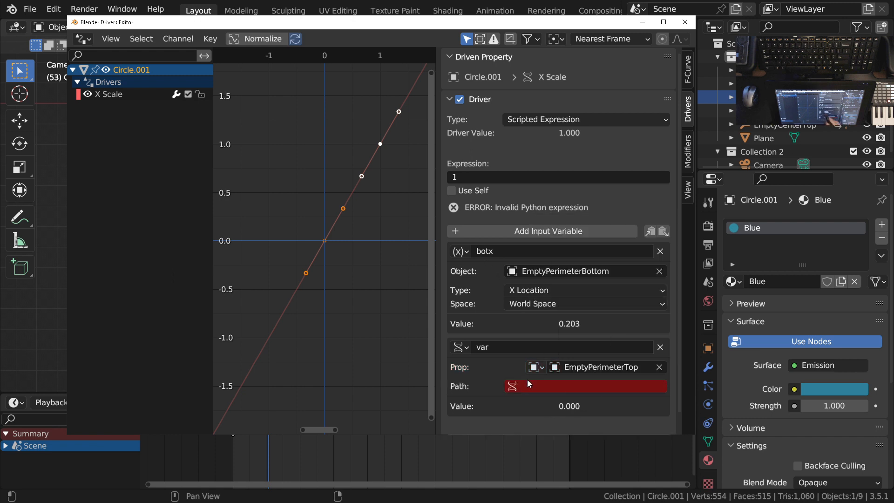
pyautogui.click(505, 348)
pyautogui.write('topx')
pyautogui.click(464, 348)
pyautogui.click(464, 350)
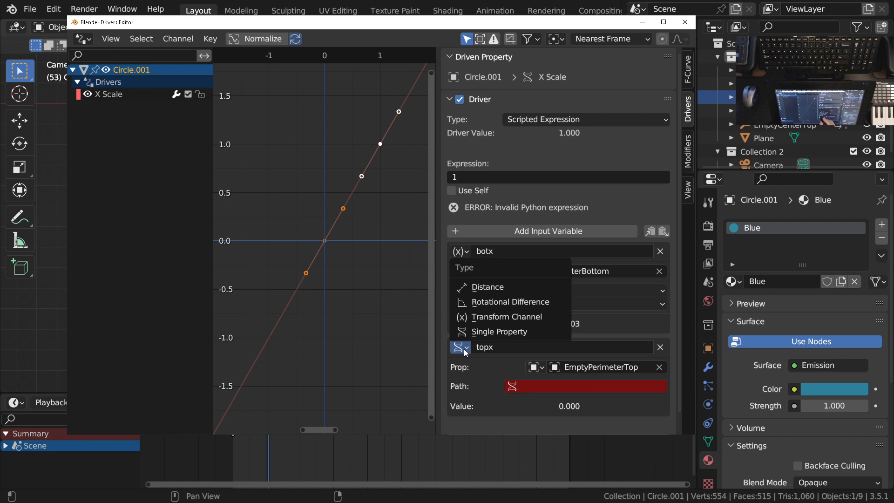
pyautogui.click(488, 317)
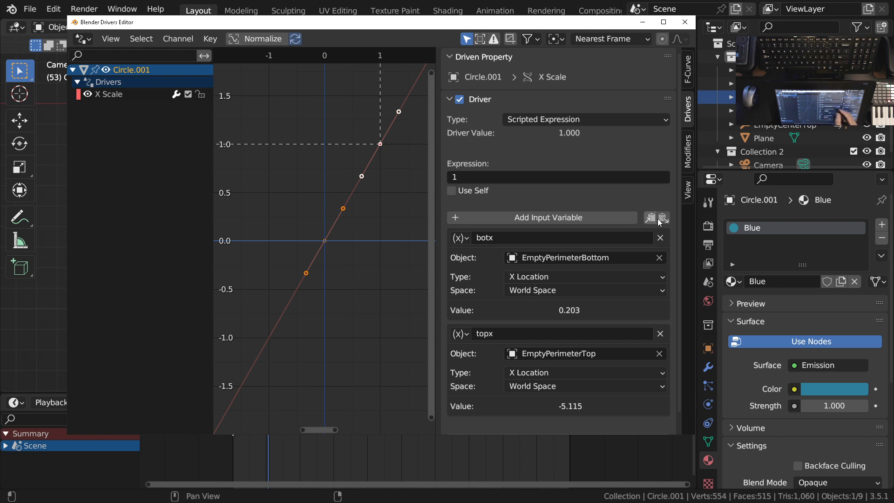
# - Add a third input variable to the X scale driver as a Transform Channel targeting EmptyPerimeterBottom
pyautogui.click(594, 217)
pyautogui.scroll(-4, 588, 215)
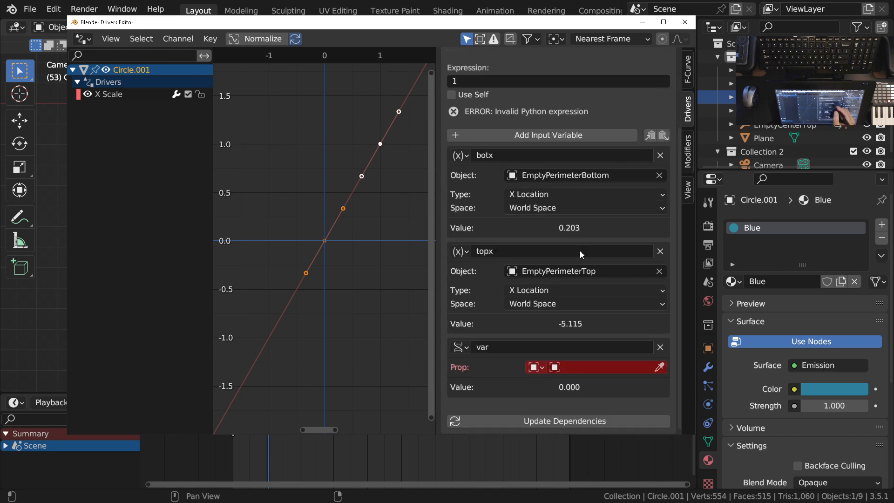
pyautogui.click(460, 347)
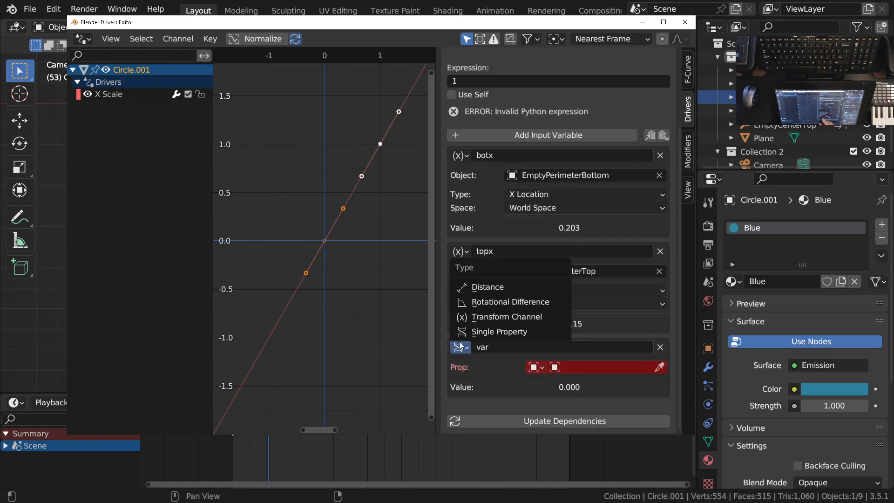
pyautogui.click(516, 319)
pyautogui.click(577, 369)
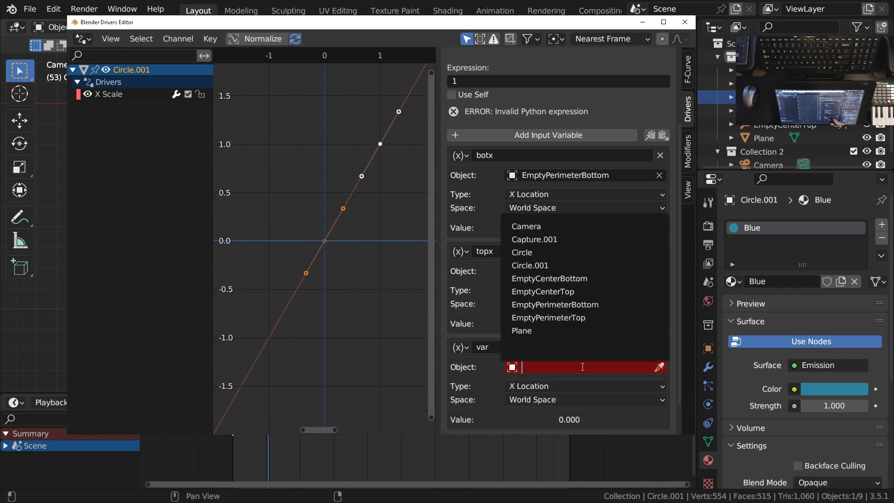
pyautogui.click(597, 304)
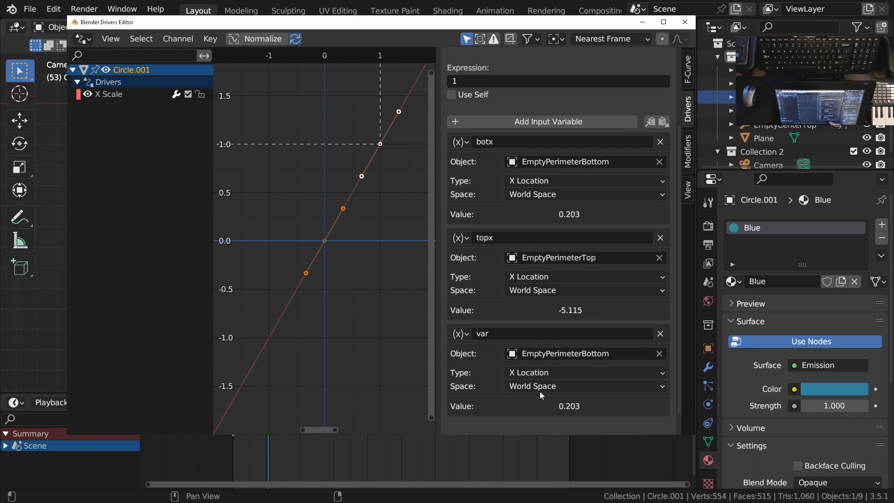
# - Set the third driver variable to Y Location and name it boty
pyautogui.click(568, 372)
pyautogui.click(535, 344)
pyautogui.doubleClick(512, 333)
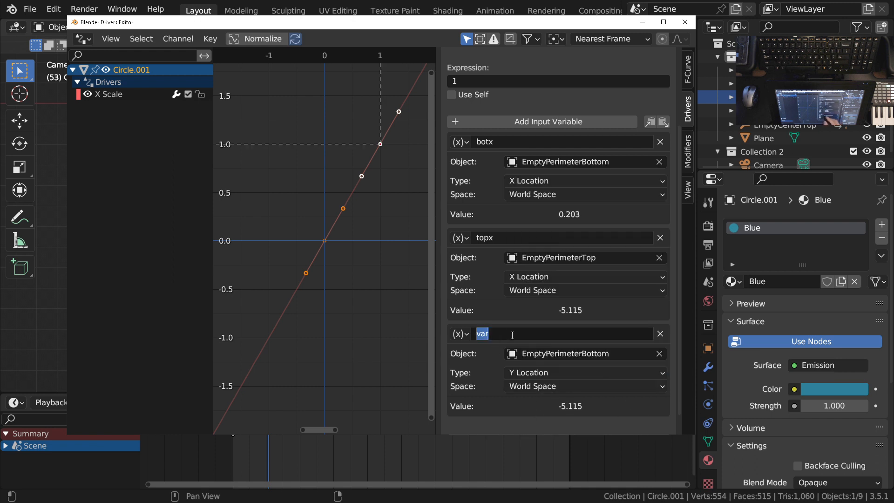
pyautogui.write('boty')
pyautogui.press('Return')
# - Add a fourth input variable to the driver as a Transform Channel targeting EmptyPerimeterTop
pyautogui.click(586, 122)
pyautogui.scroll(-5, 580, 400)
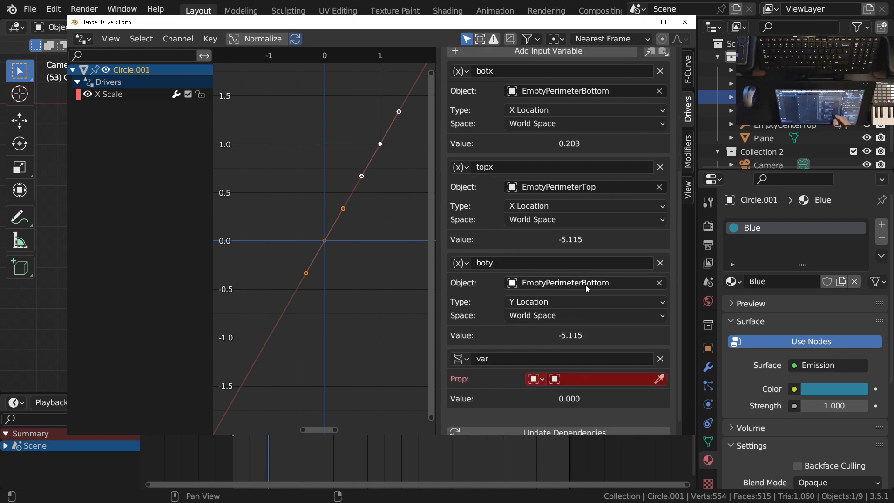
pyautogui.scroll(-1, 605, 285)
pyautogui.click(461, 347)
pyautogui.click(484, 317)
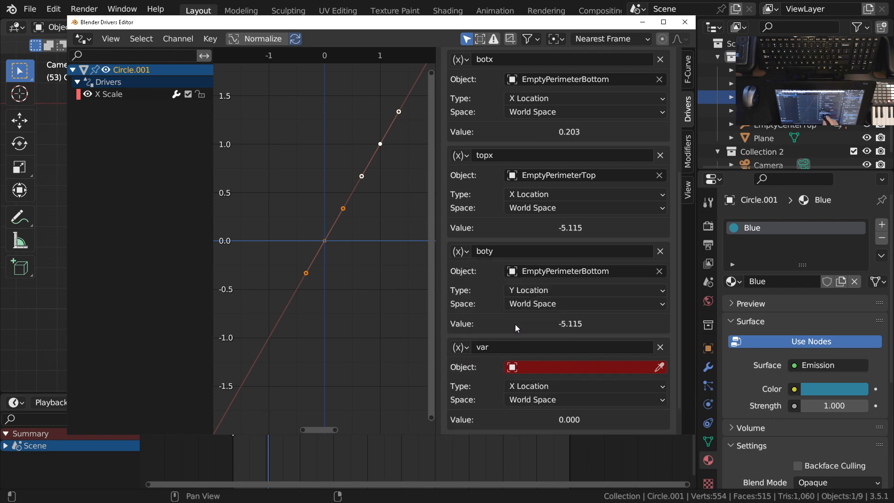
pyautogui.click(554, 368)
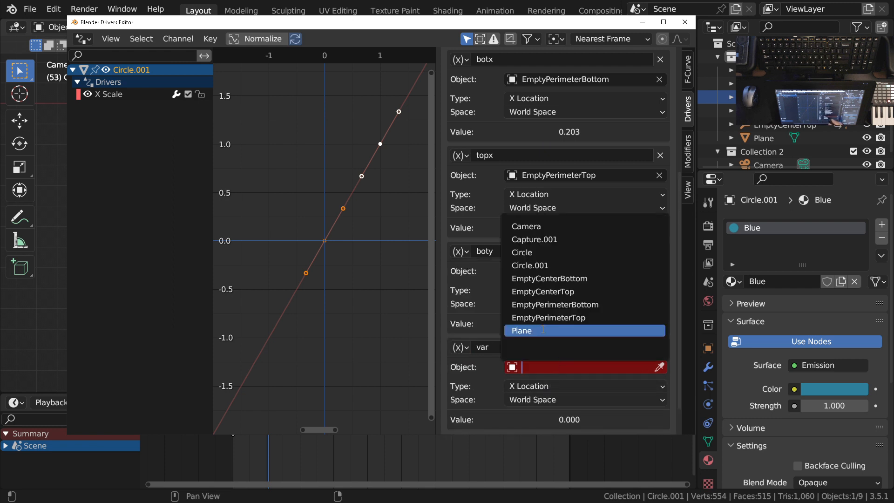
pyautogui.click(582, 318)
# - Name the fourth driver variable topy and set it to Y Location
pyautogui.scroll(5, 591, 356)
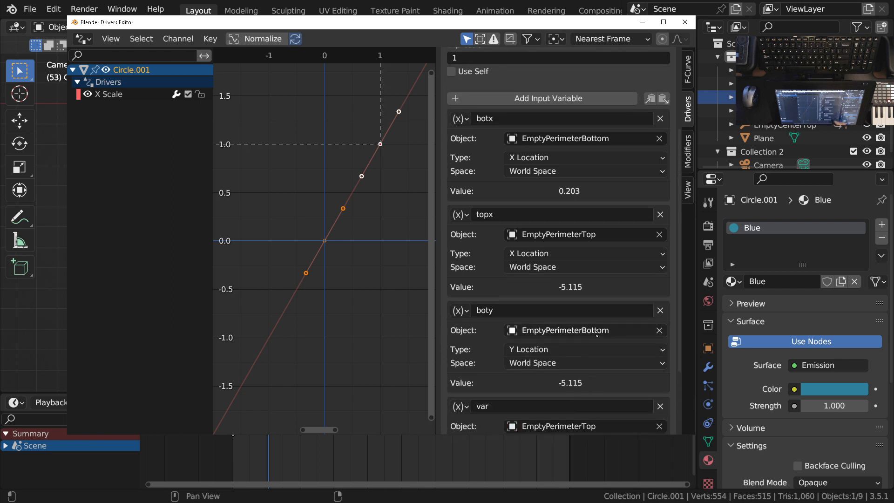
pyautogui.scroll(-5, 591, 356)
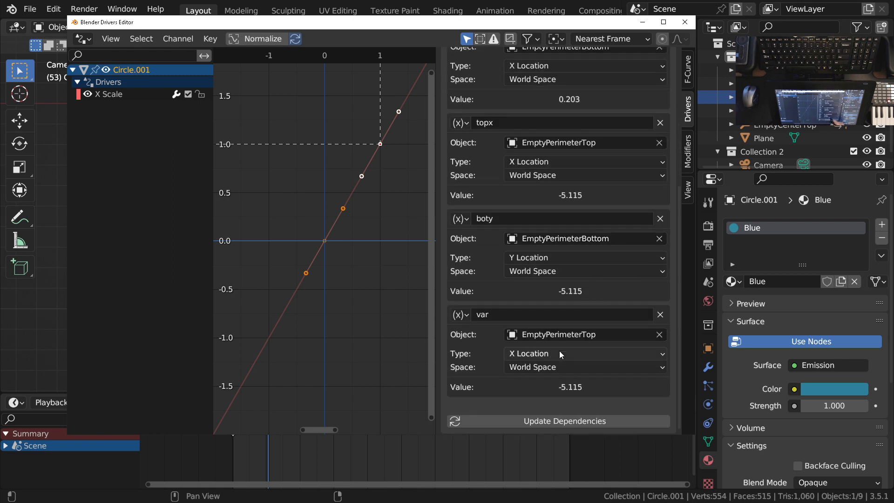
pyautogui.click(501, 314)
pyautogui.write('bo')
pyautogui.press('BackSpace')
pyautogui.press('BackSpace')
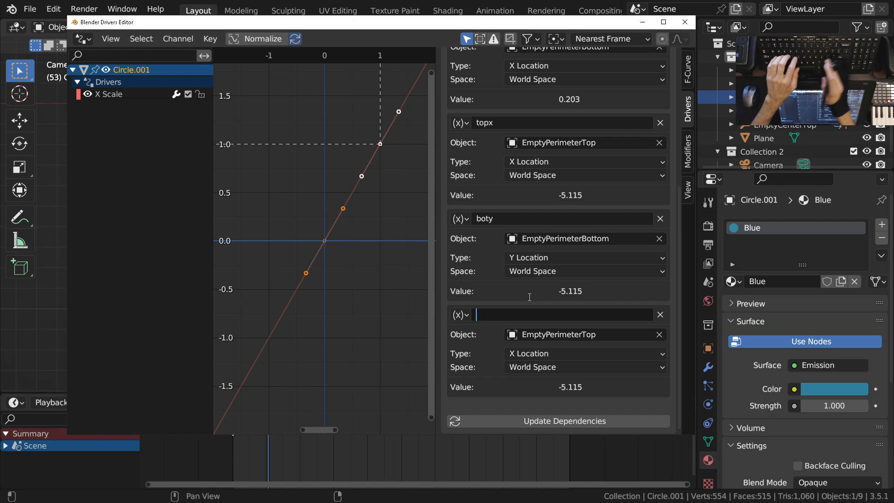
pyautogui.write('topy')
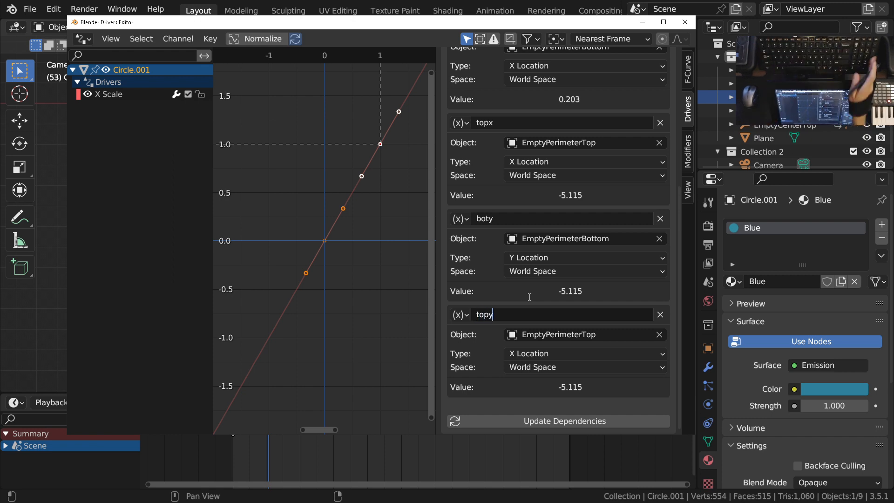
pyautogui.press('Return')
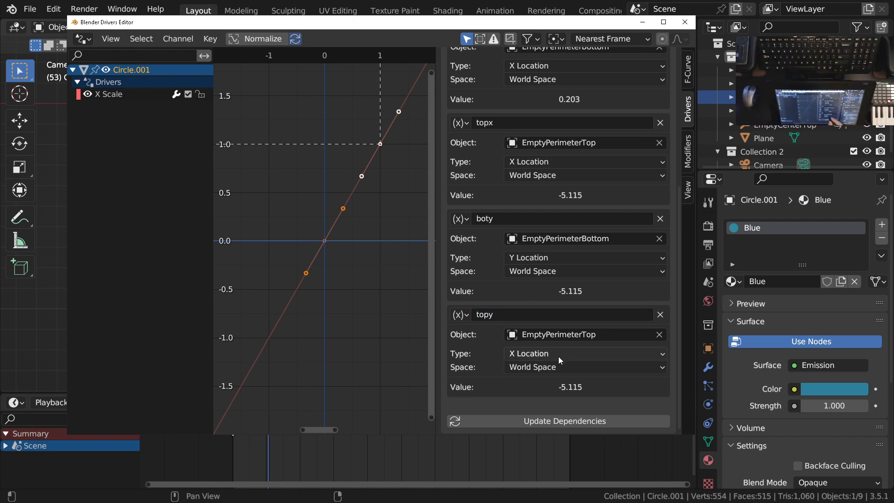
pyautogui.click(564, 353)
pyautogui.click(539, 325)
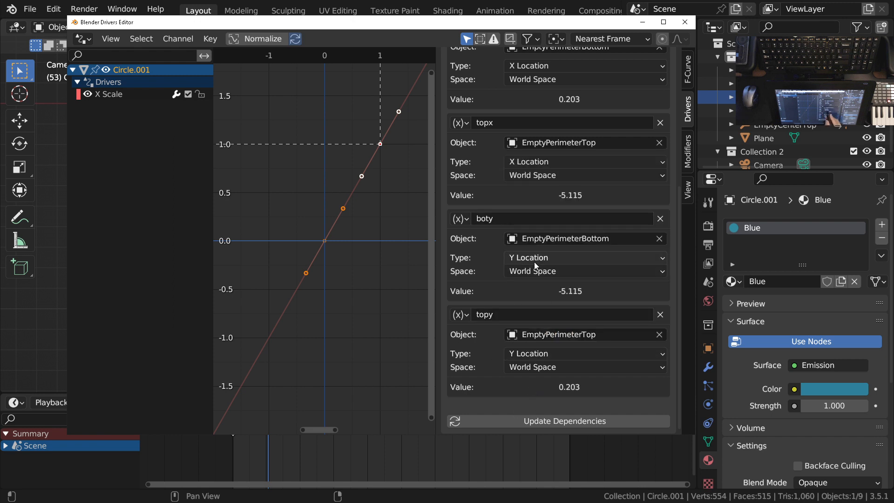
# - Open the driver expression for editing and arrange the Drivers Editor window beside the handwritten distance formula in top view
pyautogui.scroll(8, 554, 326)
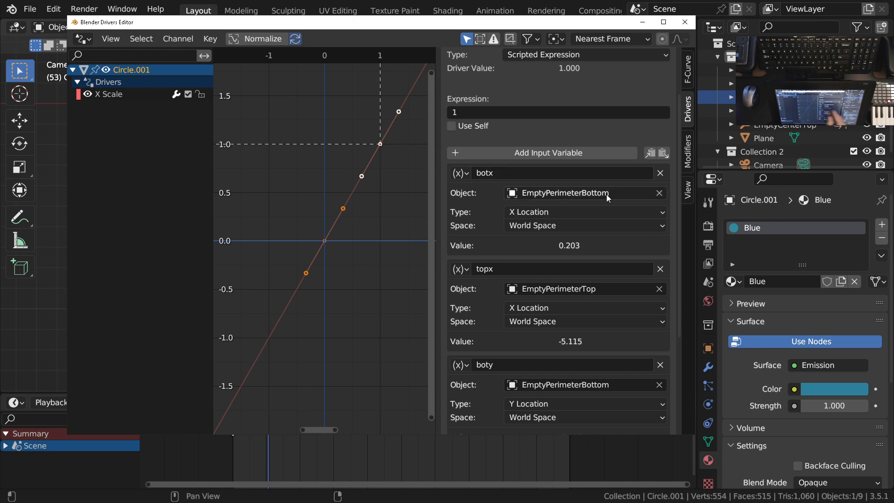
pyautogui.scroll(-5, 592, 297)
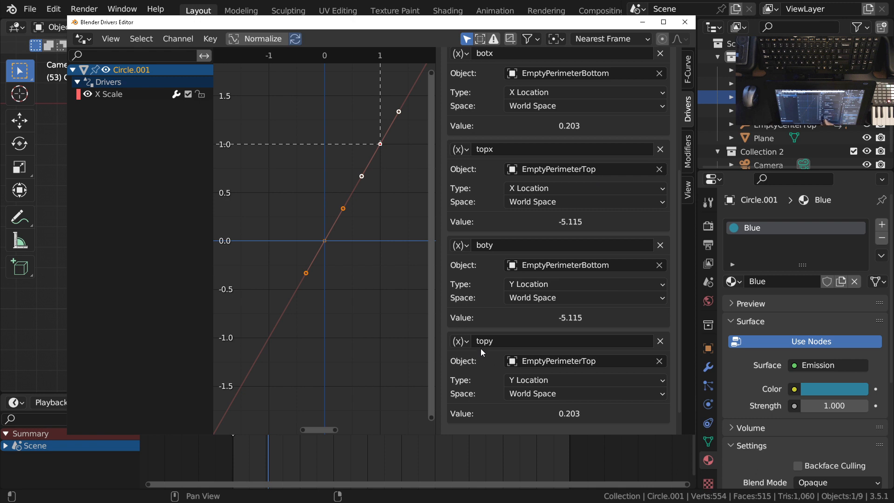
pyautogui.scroll(5, 588, 373)
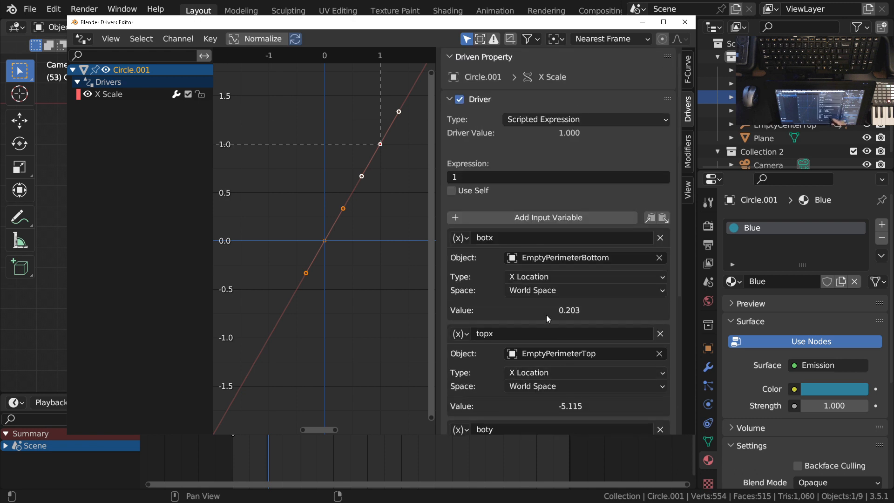
pyautogui.click(516, 177)
pyautogui.moveTo(418, 19); pyautogui.dragTo(699, 62)
pyautogui.moveTo(212, 221)
pyautogui.mouseDown(button='middle')
pyautogui.moveTo(259, 248)
pyautogui.moveTo(216, 231)
pyautogui.mouseUp(button='middle')
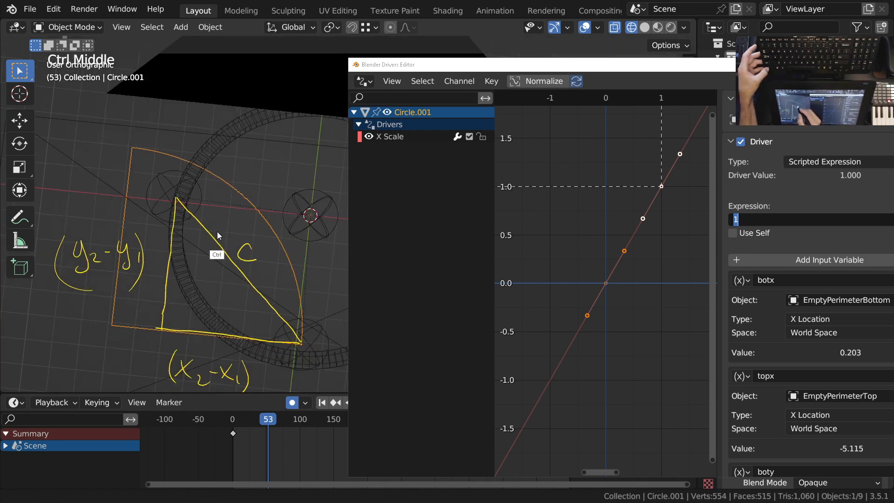
pyautogui.press('KP_7')
pyautogui.moveTo(231, 190)
pyautogui.keyDown('shift'); pyautogui.mouseDown(button='middle')
pyautogui.moveTo(202, 163)
pyautogui.moveTo(262, 197)
pyautogui.moveTo(227, 215)
pyautogui.moveTo(255, 242)
pyautogui.moveTo(185, 276)
pyautogui.mouseUp(button='middle'); pyautogui.keyUp('shift')
pyautogui.moveTo(656, 68); pyautogui.dragTo(535, 29)
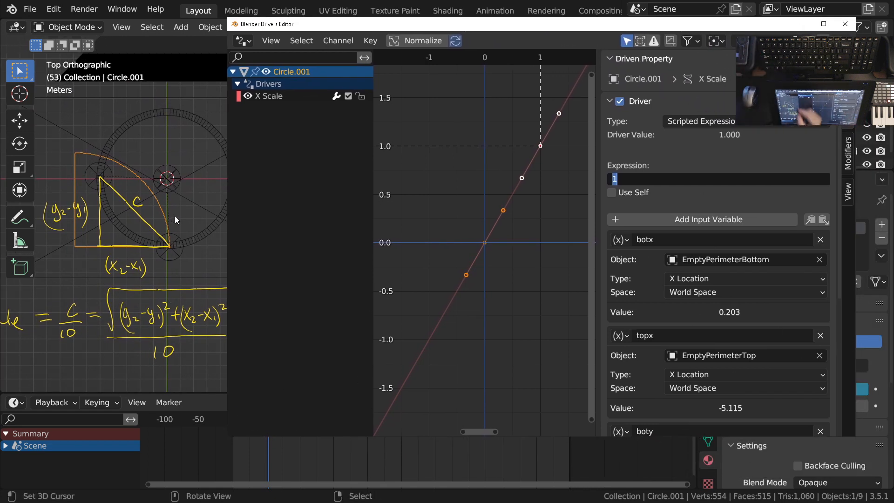
pyautogui.moveTo(226, 276); pyautogui.dragTo(321, 280)
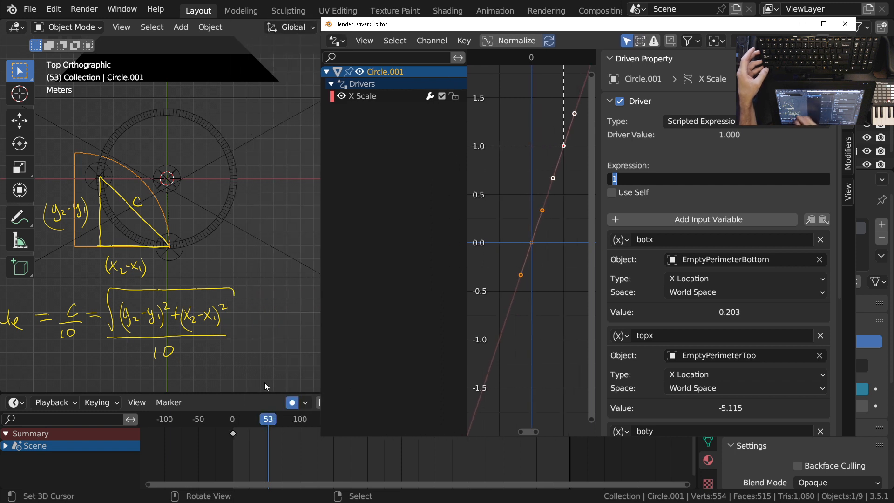
# - Replace the driver expression with an empty square root divided by 10, sqrt()/10
pyautogui.press('BackSpace')
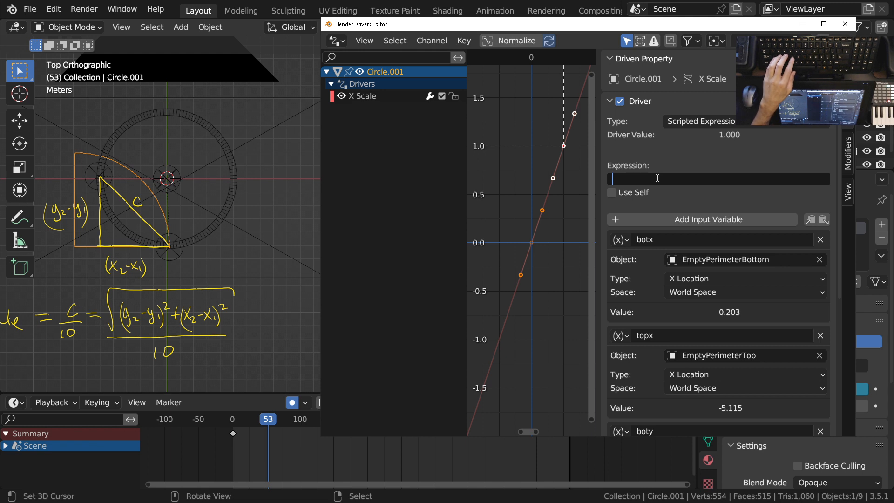
pyautogui.write('(')
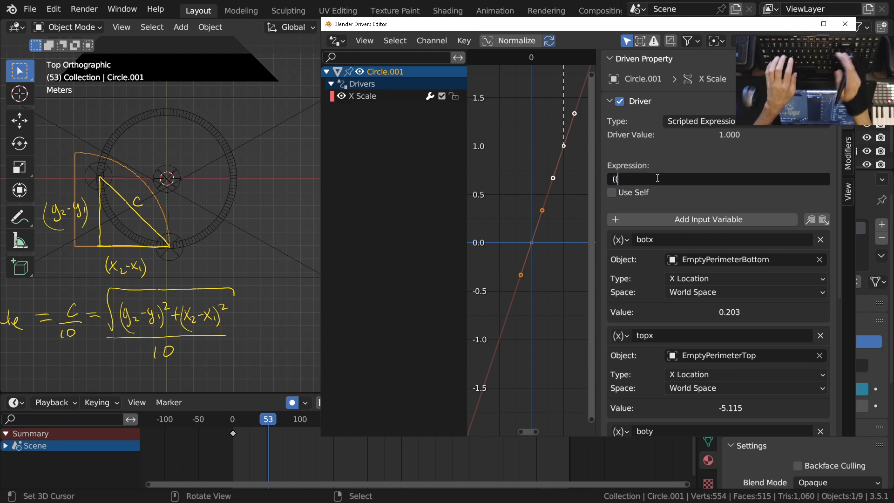
pyautogui.write(')')
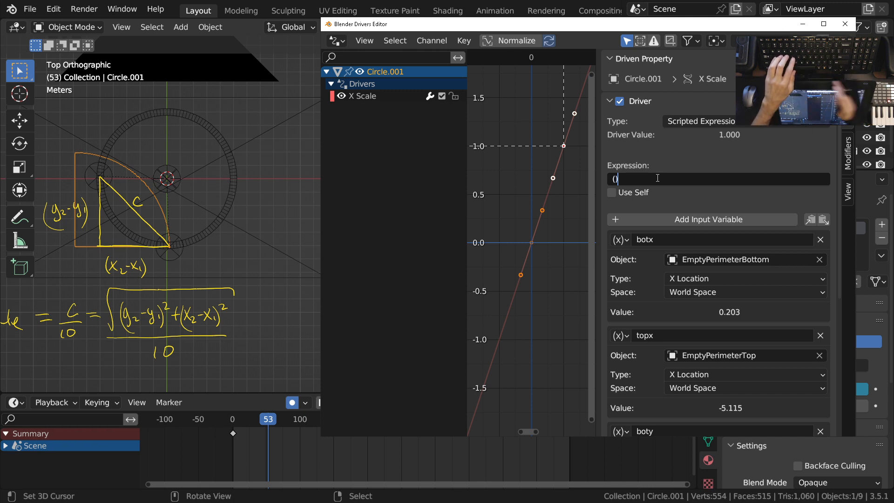
pyautogui.write('/10')
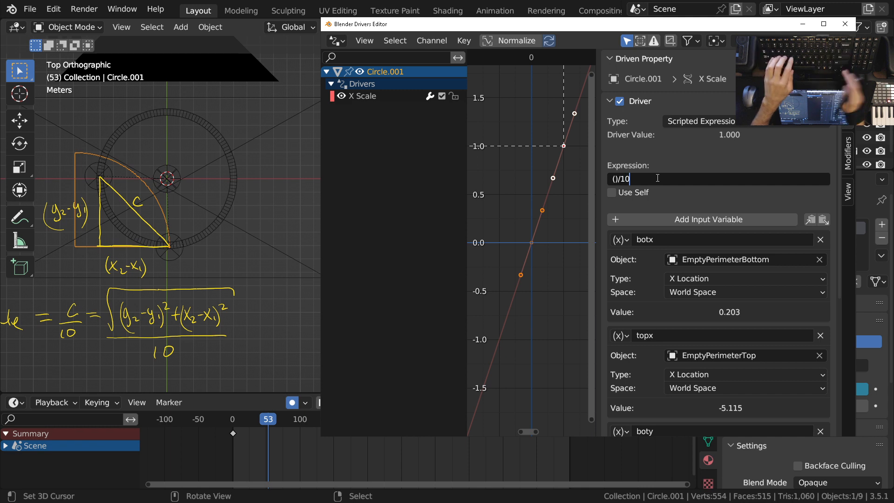
pyautogui.press('Left')
pyautogui.press('Left')
pyautogui.press('Left')
pyautogui.press('Left')
pyautogui.press('Left')
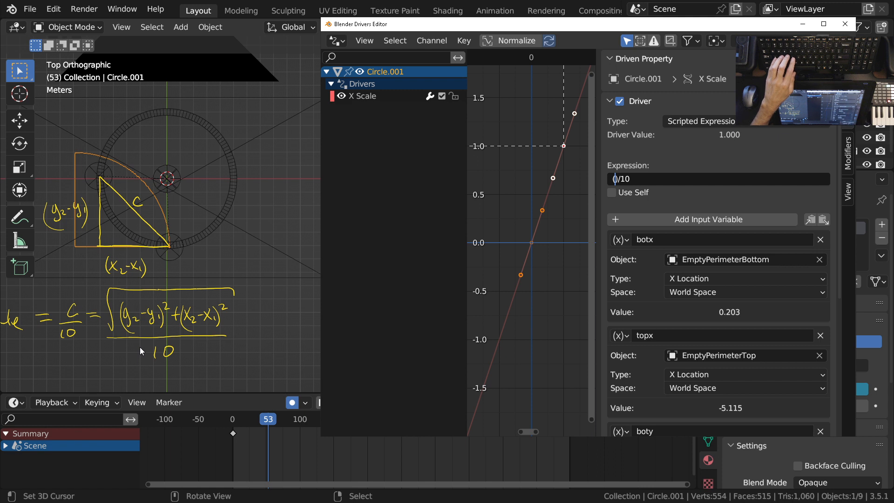
pyautogui.press('Left')
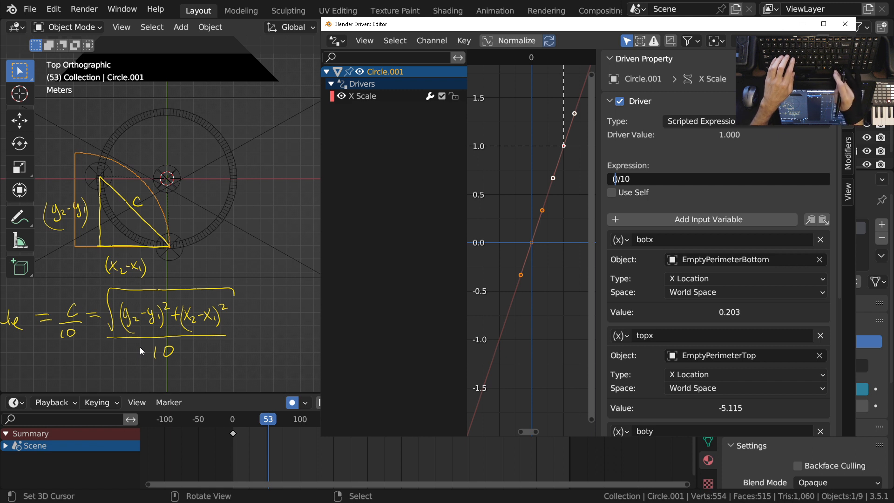
pyautogui.write('s')
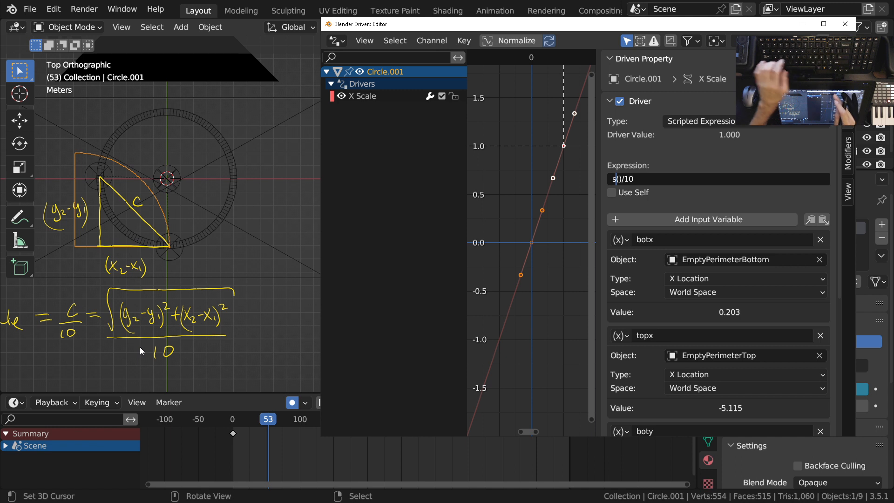
pyautogui.write('qrt')
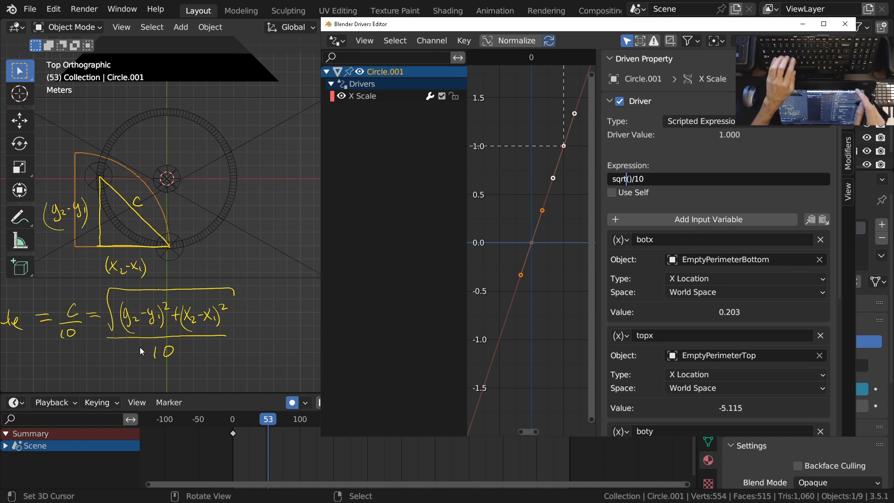
# - Enter (botx-topx)**2 as the first term inside the square root of the driver expression
pyautogui.write('(()')
pyautogui.press('Left')
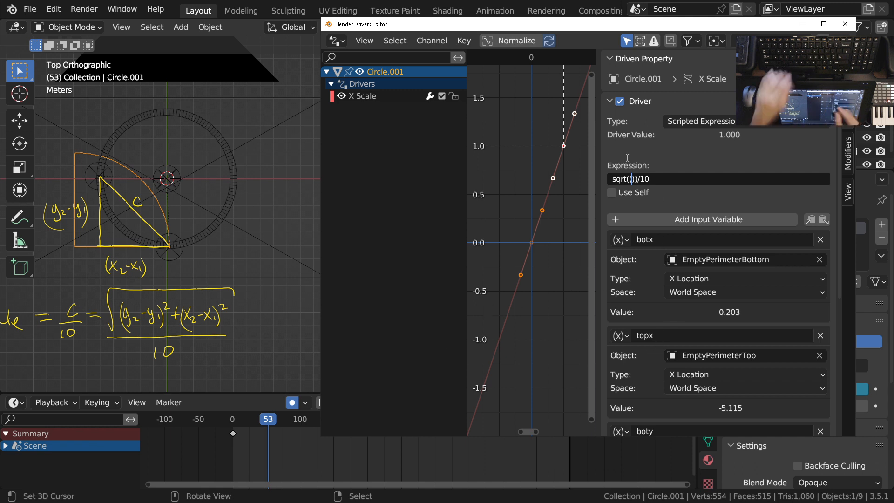
pyautogui.write('box-')
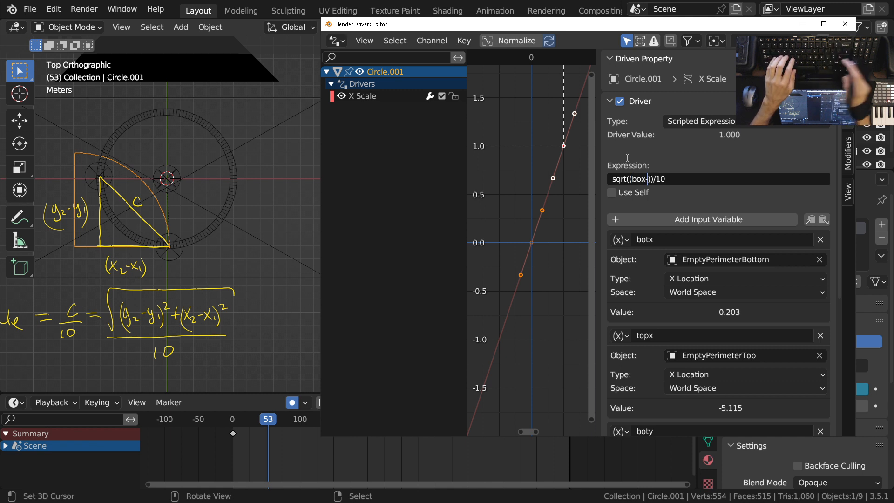
pyautogui.press('BackSpace')
pyautogui.press('BackSpace')
pyautogui.write('tx')
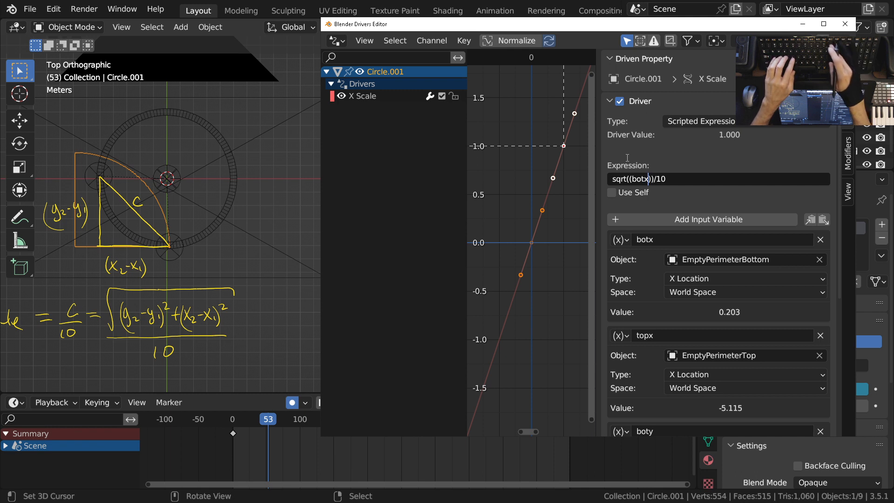
pyautogui.write('-topx')
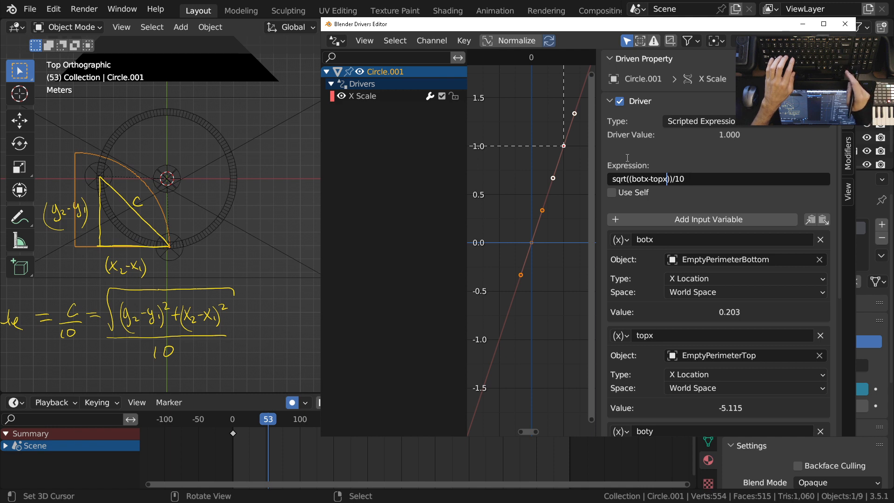
pyautogui.write('**2')
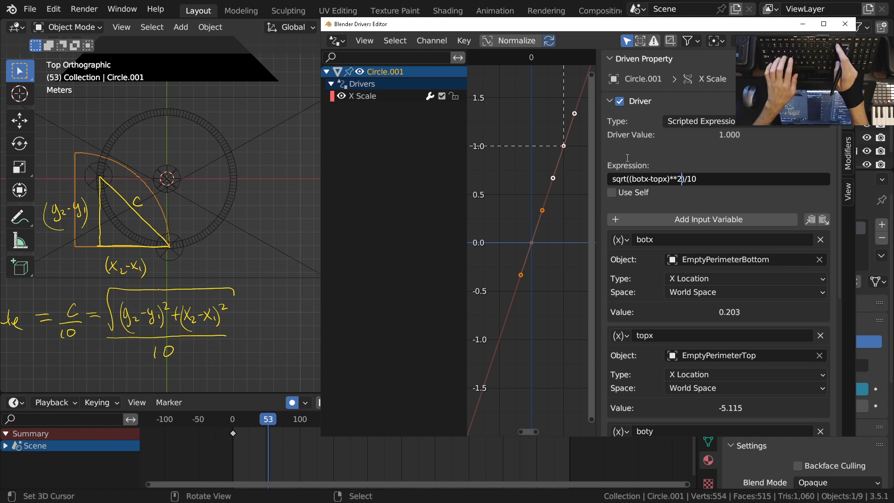
# - Add +(boty-topy)**2 inside the square root and apply the expression sqrt((botx-topx)**2+(boty-topy)**2)/10
pyautogui.write('+()')
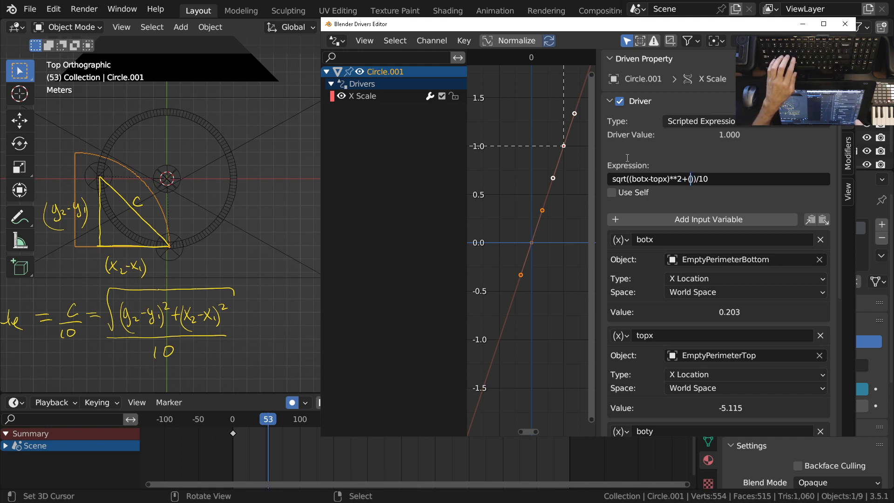
pyautogui.write('boty-topy')
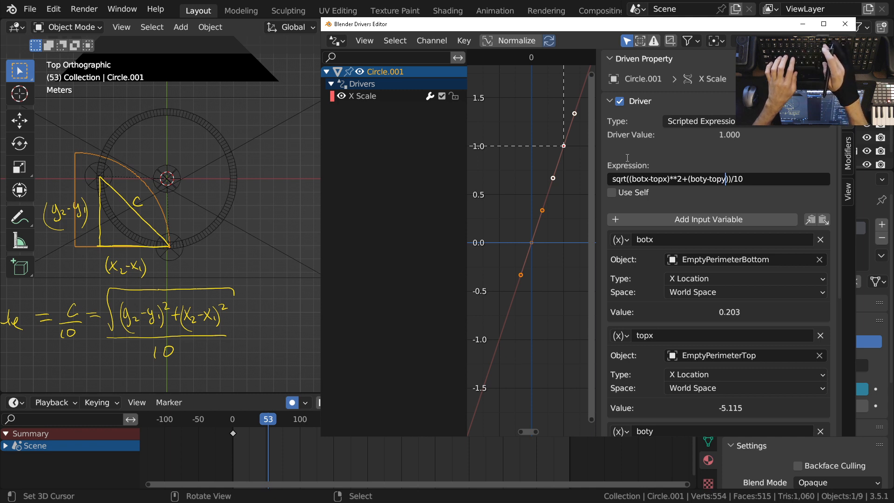
pyautogui.press('Right')
pyautogui.write('**2')
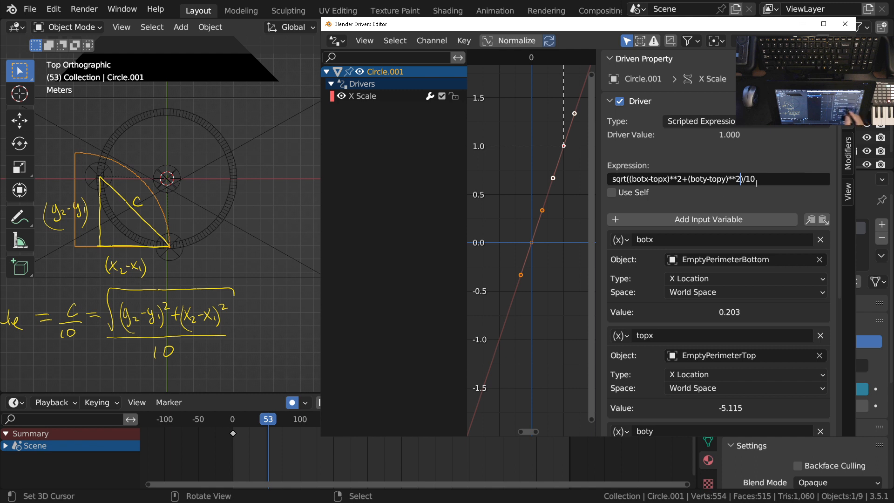
pyautogui.press('Return')
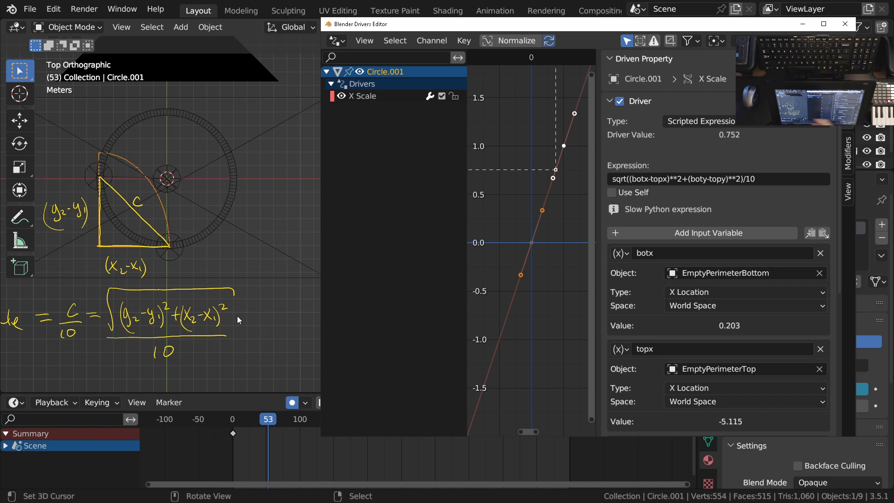
# - Measure the distance between the two perimeter empties along side c of the handwritten triangle, and delete the ruler
pyautogui.click(19, 240)
pyautogui.moveTo(100, 177); pyautogui.dragTo(169, 246)
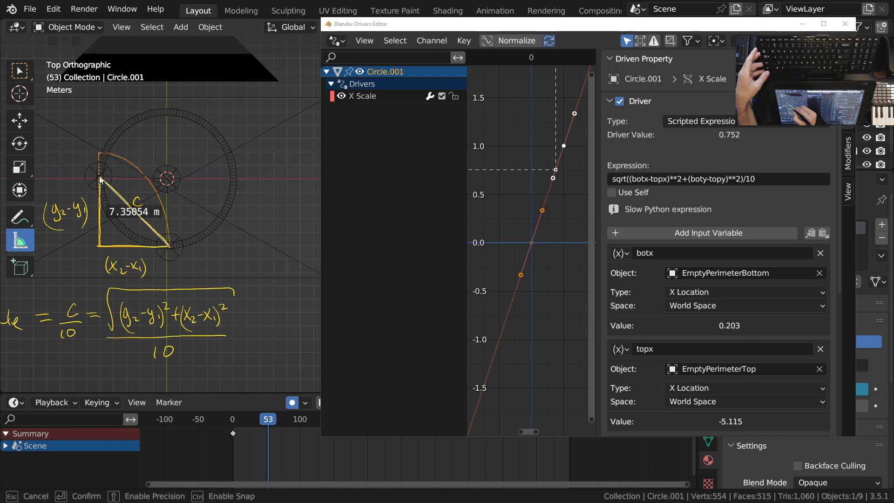
pyautogui.moveTo(101, 180); pyautogui.dragTo(101, 180)
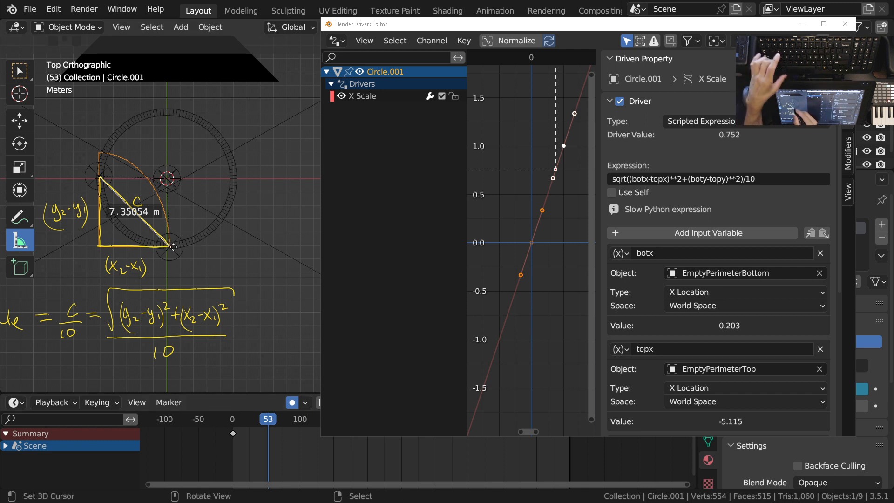
pyautogui.press('x')
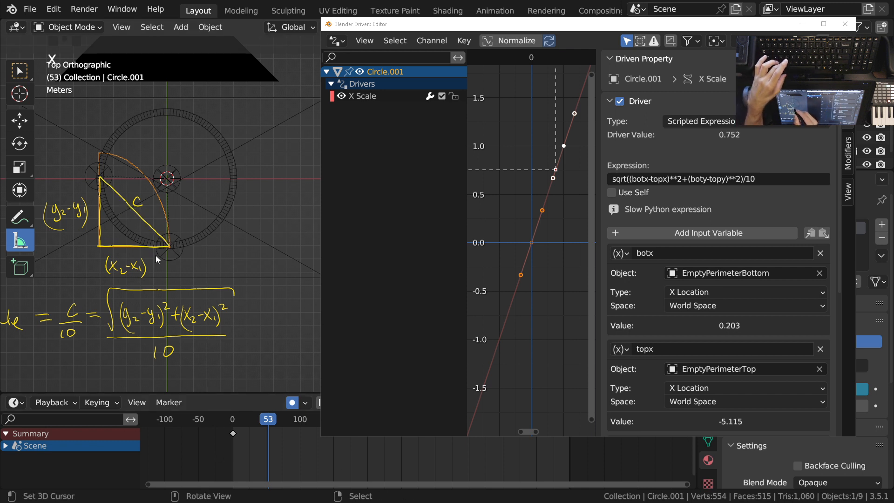
# - Move the animation to frame 116, maximize the 3D viewport and close the Drivers Editor window
pyautogui.click(272, 462)
pyautogui.press('Right')
pyautogui.press('Right')
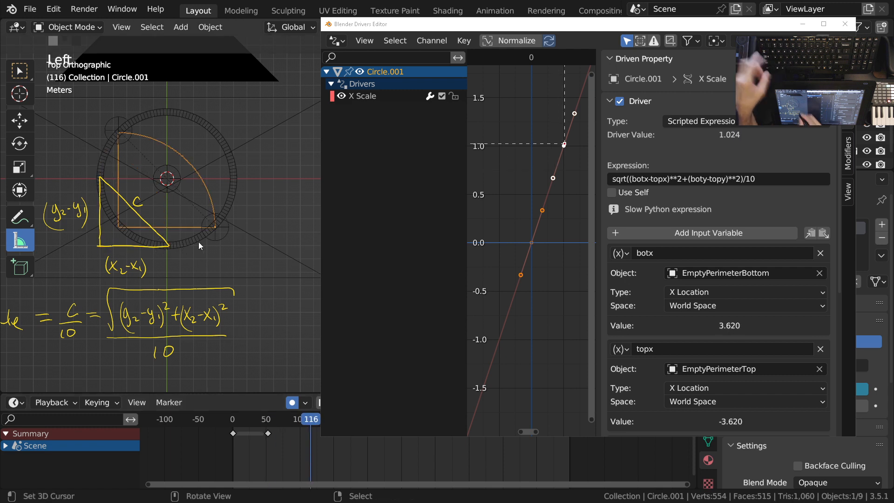
pyautogui.hotkey('ctrl', 'space')
pyautogui.keyDown('ctrl'); pyautogui.moveTo(275, 219); pyautogui.dragTo(288, 159, button='middle'); pyautogui.keyUp('ctrl')
pyautogui.rightClick(287, 158)
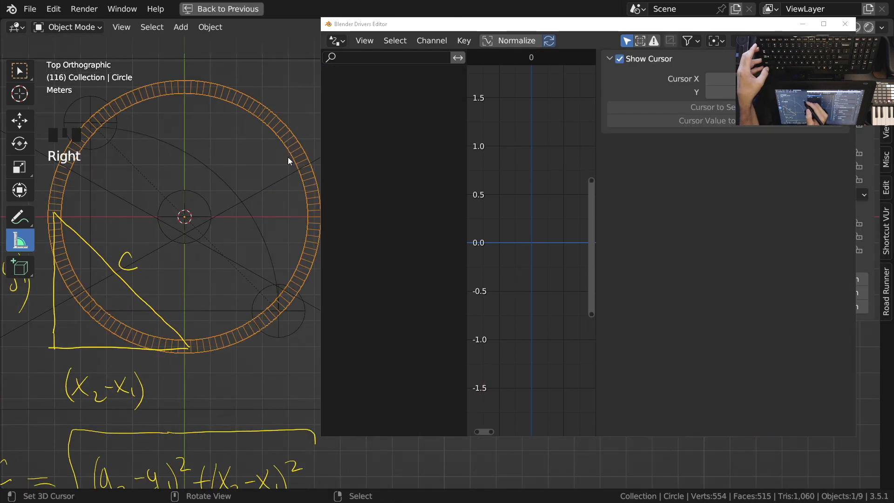
pyautogui.click(846, 25)
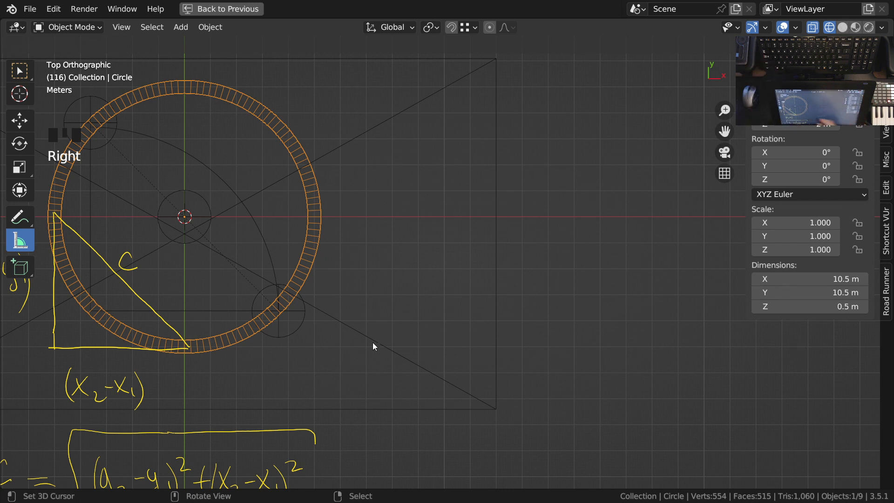
# - Select the quarter circle Circle.001 in the maximized viewport and restore the regular workspace layout
pyautogui.keyDown('shift'); pyautogui.moveTo(328, 250); pyautogui.dragTo(437, 280, button='middle'); pyautogui.keyUp('shift')
pyautogui.keyDown('ctrl'); pyautogui.moveTo(419, 280); pyautogui.dragTo(420, 265, button='middle'); pyautogui.keyUp('ctrl')
pyautogui.keyDown('shift'); pyautogui.moveTo(424, 280); pyautogui.dragTo(443, 297, button='middle'); pyautogui.keyUp('shift')
pyautogui.keyDown('ctrl'); pyautogui.moveTo(444, 297); pyautogui.dragTo(442, 287, button='middle'); pyautogui.keyUp('ctrl')
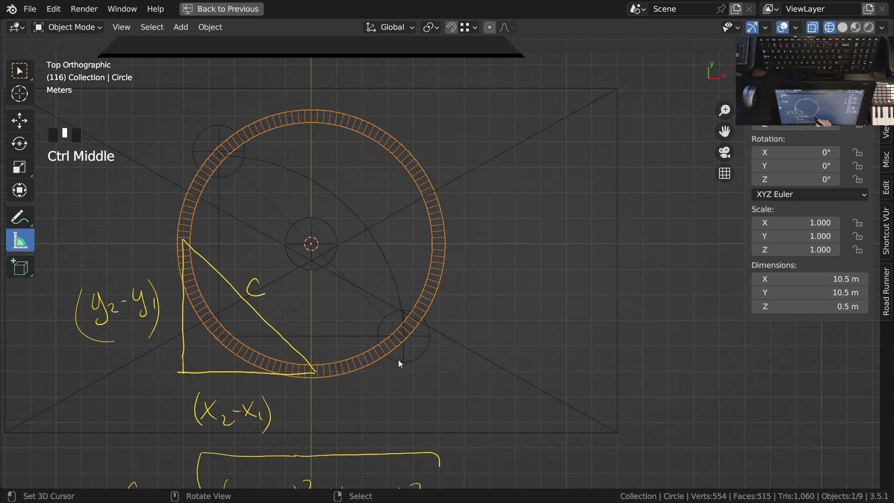
pyautogui.rightClick(389, 271)
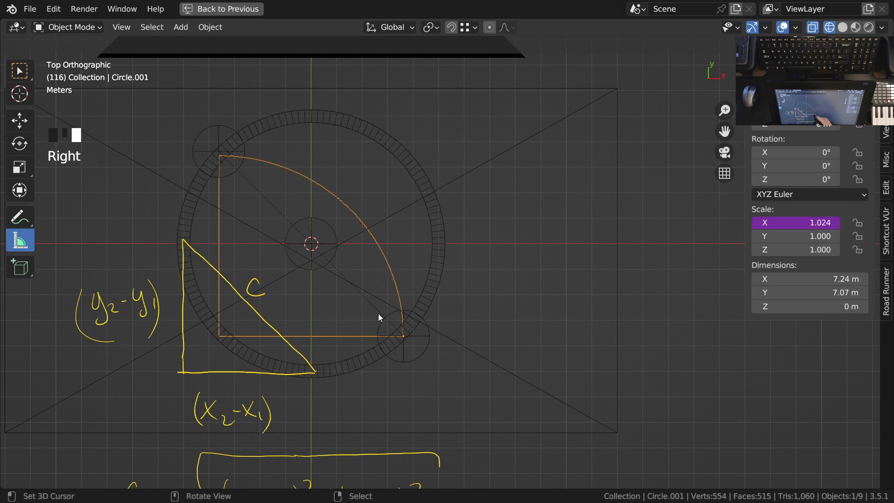
pyautogui.hotkey('ctrl', 'space')
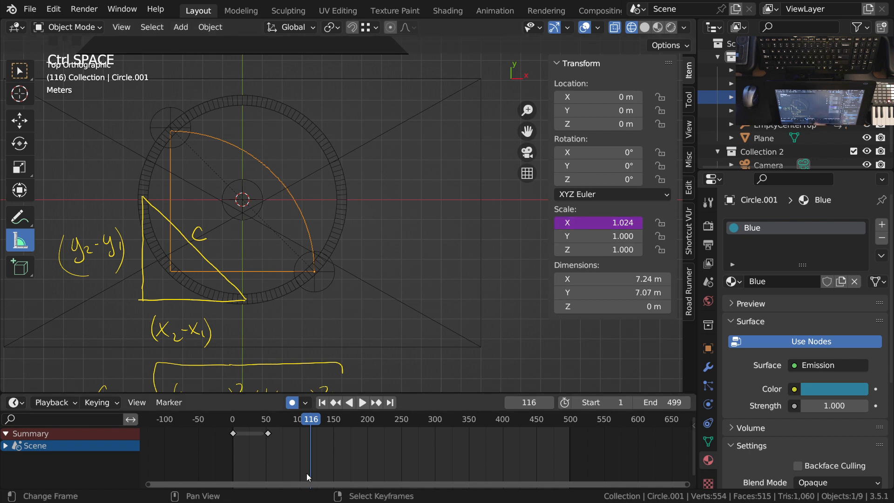
# - Go to frame 53 and copy the quarter circle's X scale driver onto its Y scale
pyautogui.moveTo(313, 453)
pyautogui.mouseDown()
pyautogui.moveTo(229, 453)
pyautogui.moveTo(389, 454)
pyautogui.moveTo(255, 454)
pyautogui.moveTo(268, 454)
pyautogui.mouseUp()
pyautogui.keyDown('ctrl'); pyautogui.moveTo(266, 462); pyautogui.dragTo(343, 462, button='middle'); pyautogui.keyUp('ctrl')
pyautogui.moveTo(281, 459)
pyautogui.mouseDown()
pyautogui.moveTo(289, 458)
pyautogui.moveTo(282, 458)
pyautogui.mouseUp()
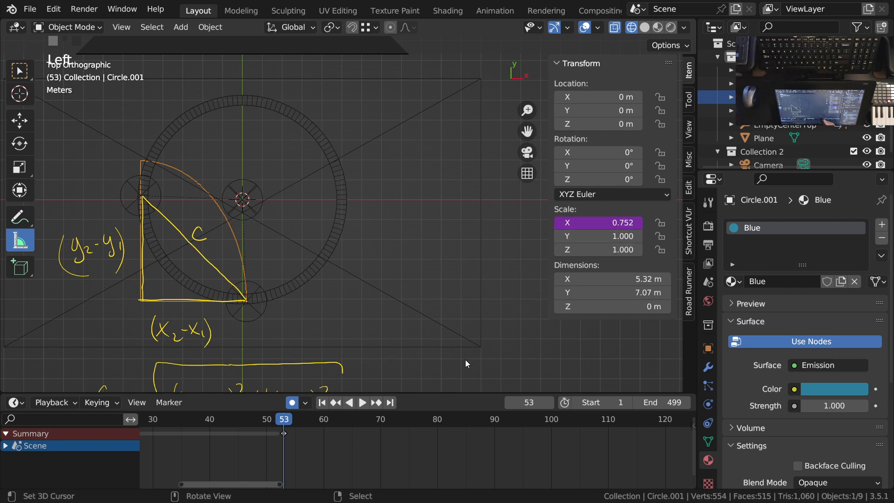
pyautogui.rightClick(561, 224)
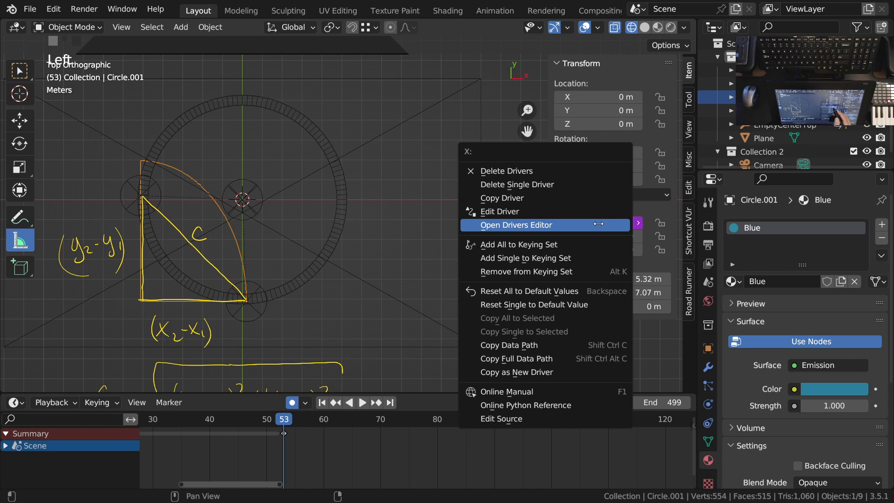
pyautogui.click(516, 197)
pyautogui.rightClick(556, 236)
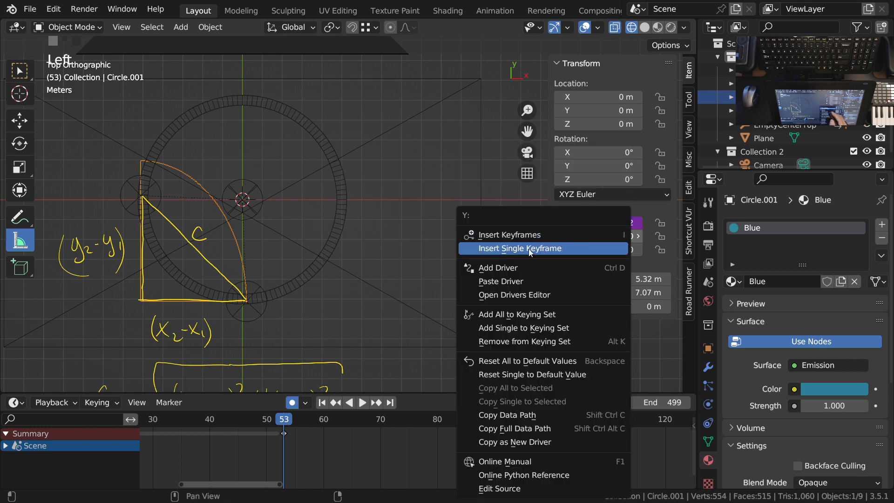
pyautogui.click(512, 281)
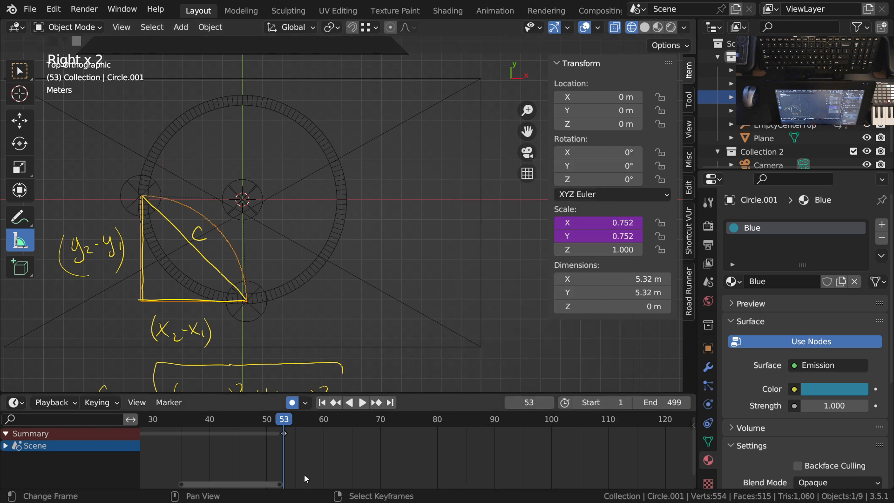
# - Play and scrub through the timeline to check how the quarter circle scales between the perimeter empties
pyautogui.click(283, 457)
pyautogui.press('space')
pyautogui.moveTo(283, 457); pyautogui.dragTo(577, 446)
pyautogui.keyDown('ctrl'); pyautogui.moveTo(596, 462); pyautogui.dragTo(314, 476, button='middle'); pyautogui.keyUp('ctrl')
pyautogui.press('space')
pyautogui.moveTo(551, 452)
pyautogui.mouseDown()
pyautogui.moveTo(185, 452)
pyautogui.moveTo(333, 452)
pyautogui.moveTo(317, 452)
pyautogui.mouseUp()
# - Open the Drivers Editor for the X scale, widen its properties region, and play the animation beside it
pyautogui.rightClick(598, 224)
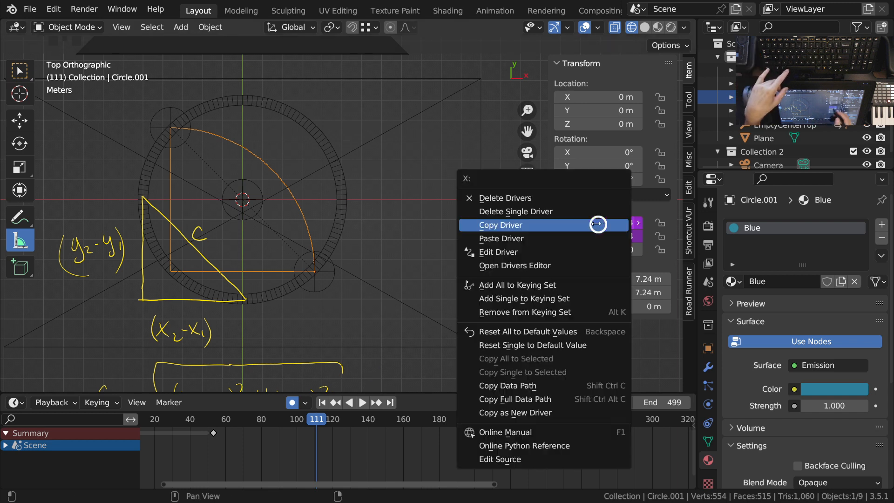
pyautogui.click(526, 266)
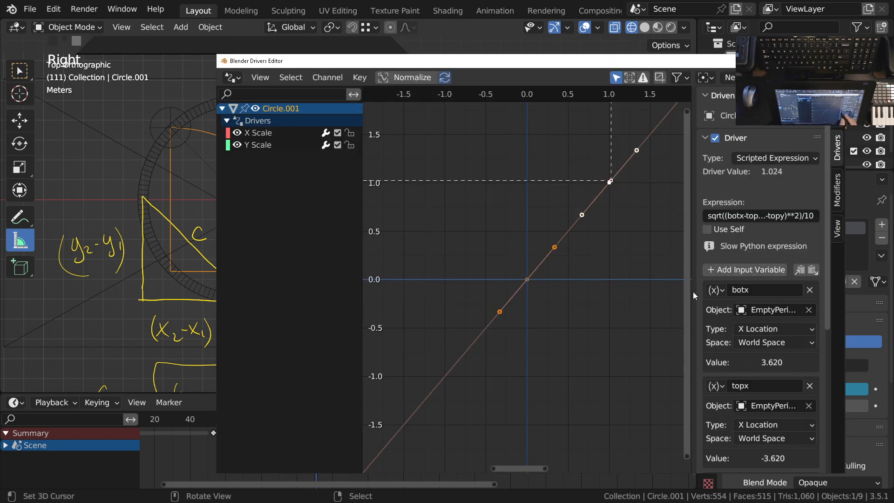
pyautogui.moveTo(693, 292); pyautogui.dragTo(596, 316)
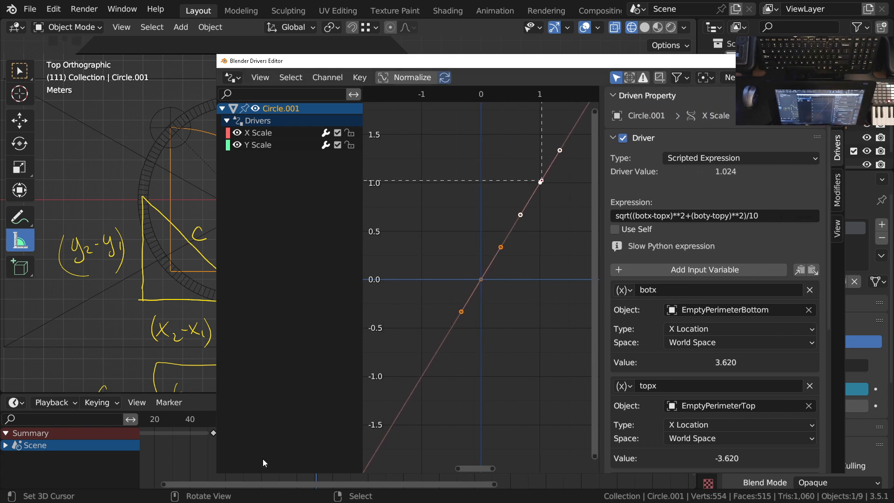
pyautogui.moveTo(606, 62); pyautogui.dragTo(718, 63)
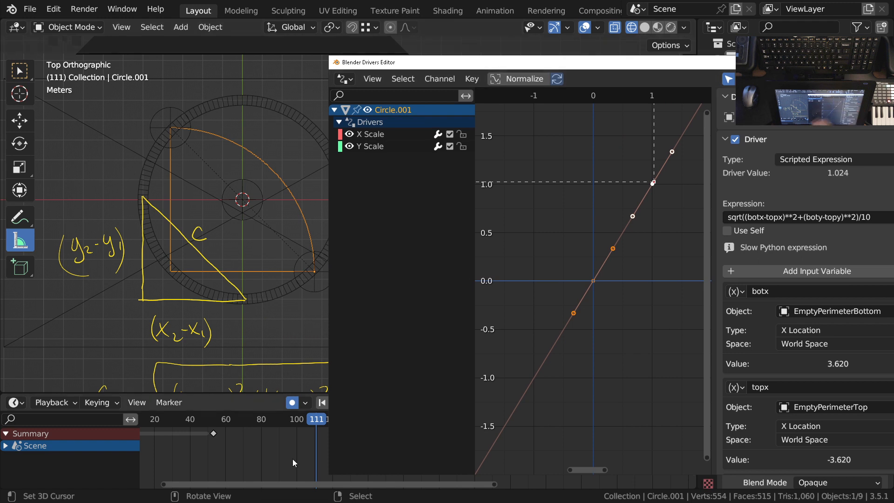
pyautogui.moveTo(304, 451); pyautogui.dragTo(313, 450)
pyautogui.press('space')
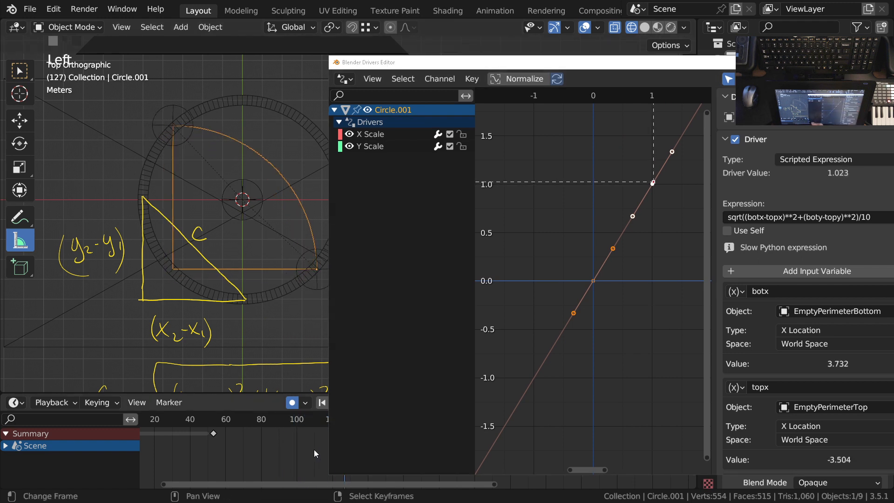
pyautogui.click(314, 449)
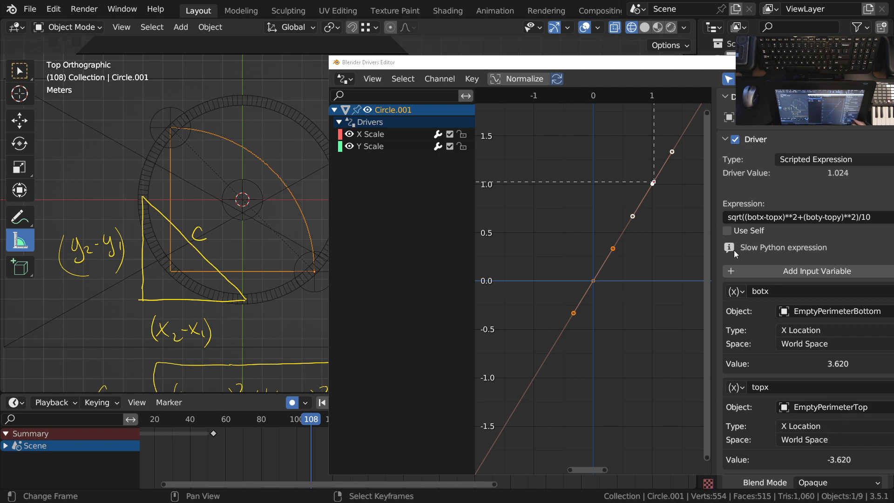
# - Review the X scale driver's expression and all its input variables, and close the Drivers Editor
pyautogui.moveTo(688, 63); pyautogui.dragTo(548, 29)
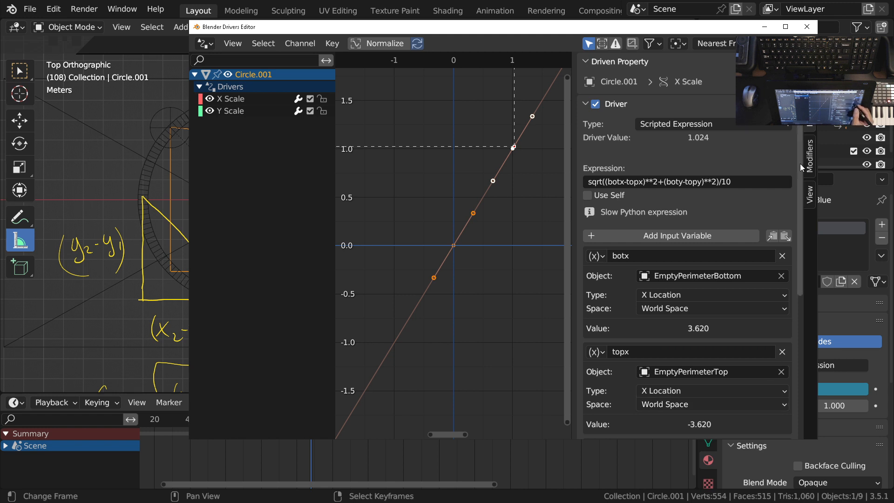
pyautogui.scroll(-10, 800, 165)
pyautogui.scroll(10, 800, 164)
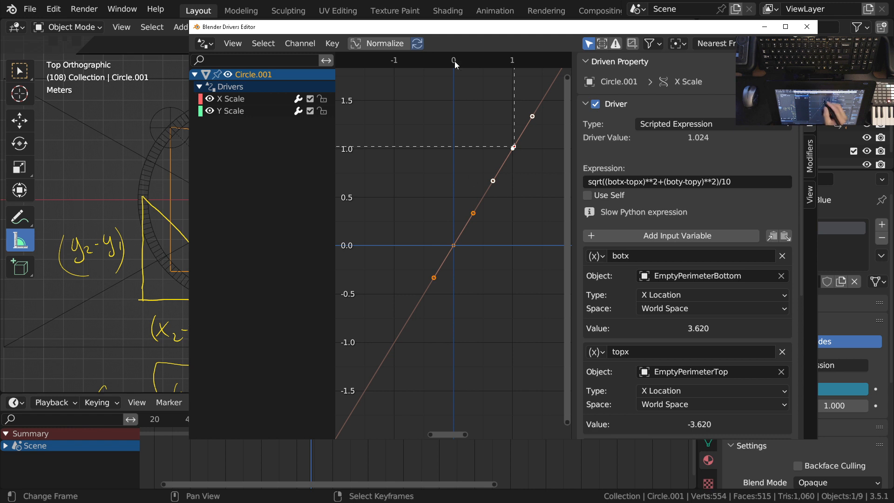
pyautogui.moveTo(439, 27); pyautogui.dragTo(445, 76)
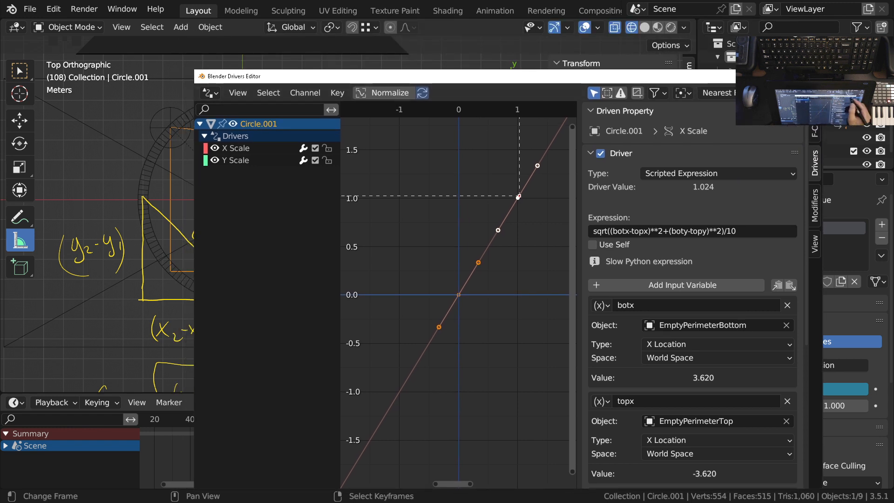
pyautogui.click(811, 77)
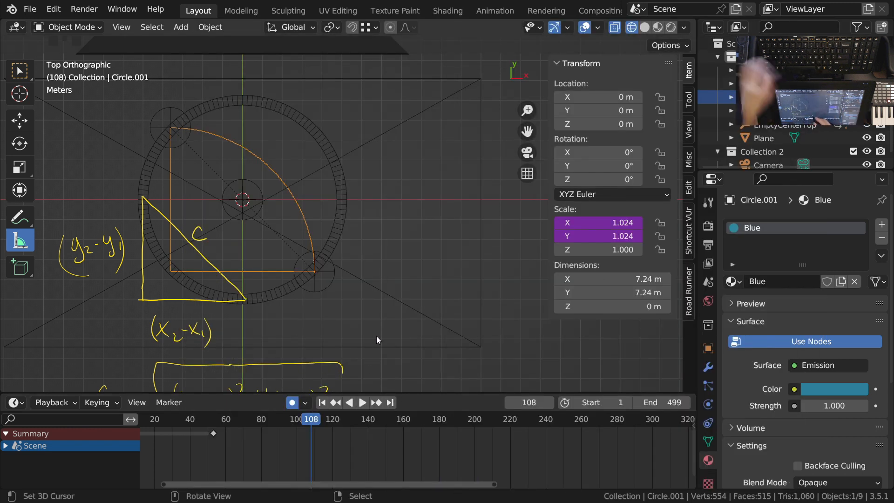
# - Delete the annotation keyframe at frame 53 from the timeline
pyautogui.rightClick(214, 434)
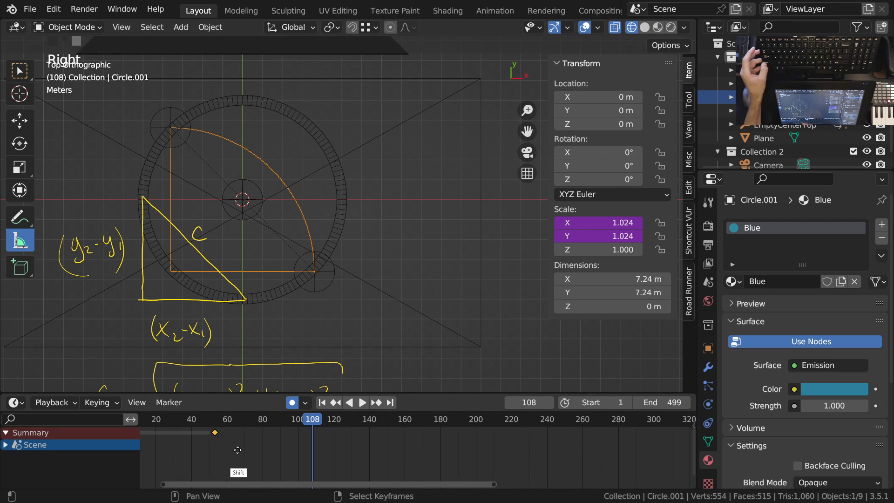
pyautogui.moveTo(228, 444); pyautogui.dragTo(356, 448, button='middle')
pyautogui.press('x')
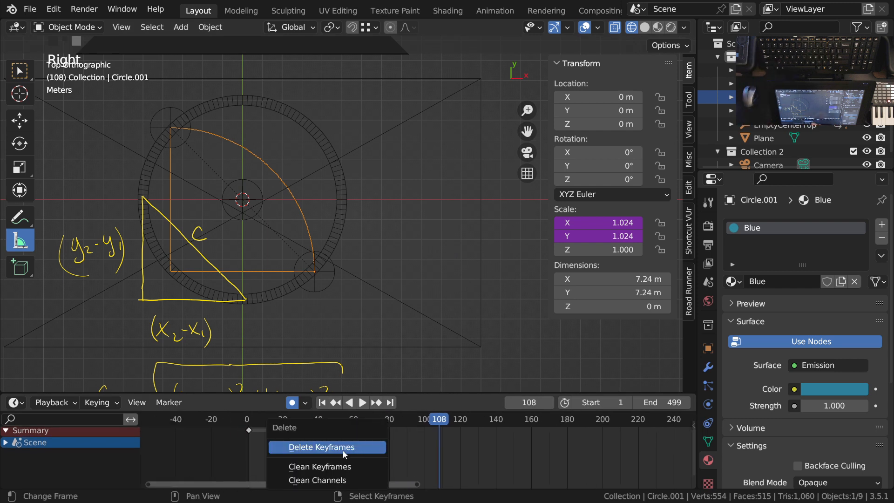
pyautogui.click(343, 450)
# - Go to frame 88, inspect the quarter circle up close, and switch to the camera view
pyautogui.click(403, 457)
pyautogui.keyDown('ctrl'); pyautogui.moveTo(345, 287); pyautogui.dragTo(331, 346, button='middle'); pyautogui.keyUp('ctrl')
pyautogui.keyDown('shift'); pyautogui.moveTo(328, 335); pyautogui.dragTo(401, 253, button='middle'); pyautogui.keyUp('shift')
pyautogui.moveTo(407, 242)
pyautogui.mouseDown(button='right')
pyautogui.moveTo(320, 249)
pyautogui.moveTo(342, 196)
pyautogui.moveTo(288, 183)
pyautogui.moveTo(216, 194)
pyautogui.moveTo(254, 163)
pyautogui.moveTo(176, 299)
pyautogui.moveTo(224, 313)
pyautogui.moveTo(353, 280)
pyautogui.moveTo(447, 299)
pyautogui.moveTo(404, 372)
pyautogui.moveTo(395, 353)
pyautogui.moveTo(419, 354)
pyautogui.moveTo(404, 360)
pyautogui.mouseUp(button='right')
pyautogui.keyDown('ctrl'); pyautogui.moveTo(422, 369); pyautogui.dragTo(425, 335, button='middle'); pyautogui.keyUp('ctrl')
pyautogui.moveTo(425, 335); pyautogui.dragTo(424, 351, button='right')
pyautogui.moveTo(424, 351)
pyautogui.keyDown('ctrl'); pyautogui.mouseDown(button='middle')
pyautogui.moveTo(371, 290)
pyautogui.moveTo(406, 350)
pyautogui.moveTo(422, 272)
pyautogui.moveTo(420, 348)
pyautogui.mouseUp(button='middle'); pyautogui.keyUp('ctrl')
pyautogui.press('KP_0')
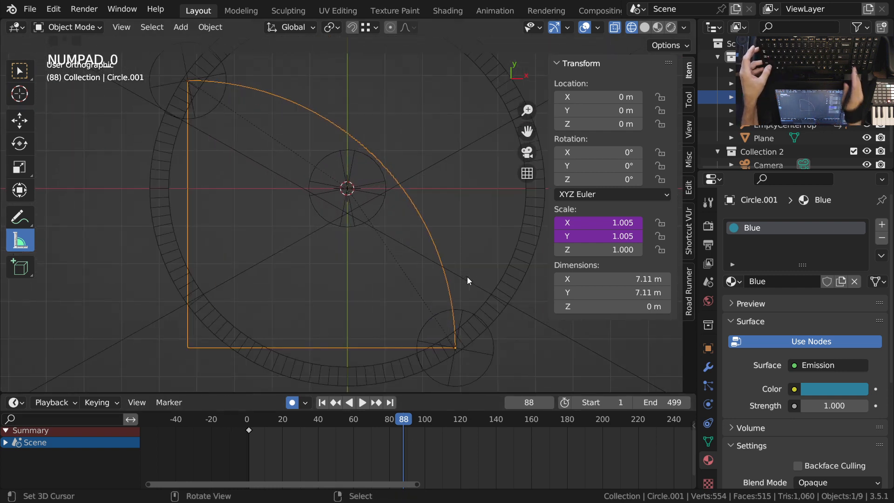
# - Play the animation from the start in the camera view and stop it at frame 23
pyautogui.keyDown('shift'); pyautogui.moveTo(414, 239); pyautogui.dragTo(394, 252, button='middle'); pyautogui.keyUp('shift')
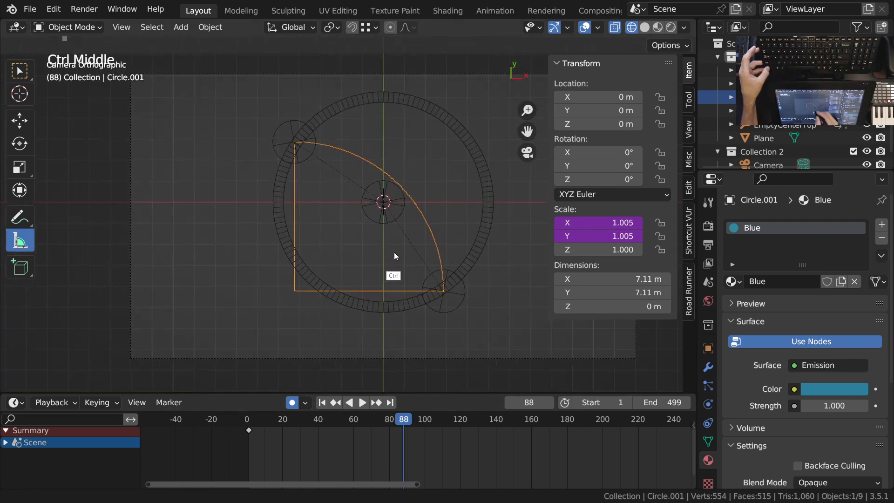
pyautogui.click(403, 451)
pyautogui.hotkey('shift', 'ctrl', 'space')
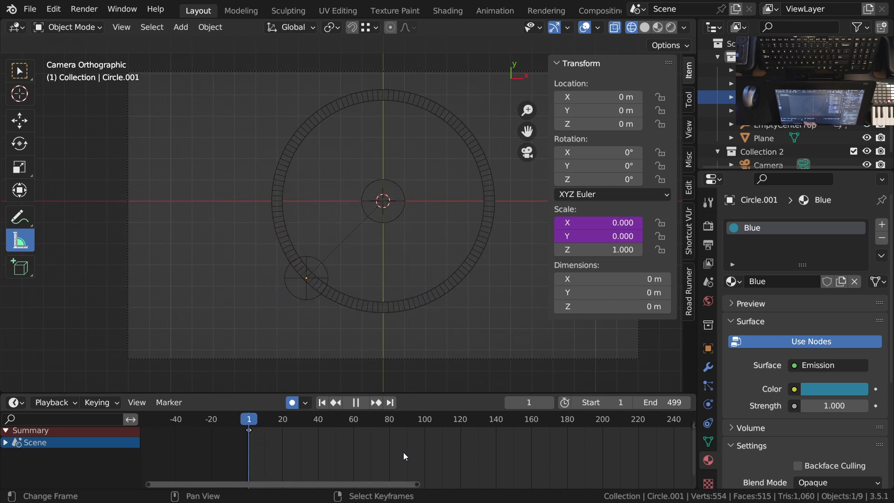
pyautogui.press('space')
pyautogui.press('Escape')
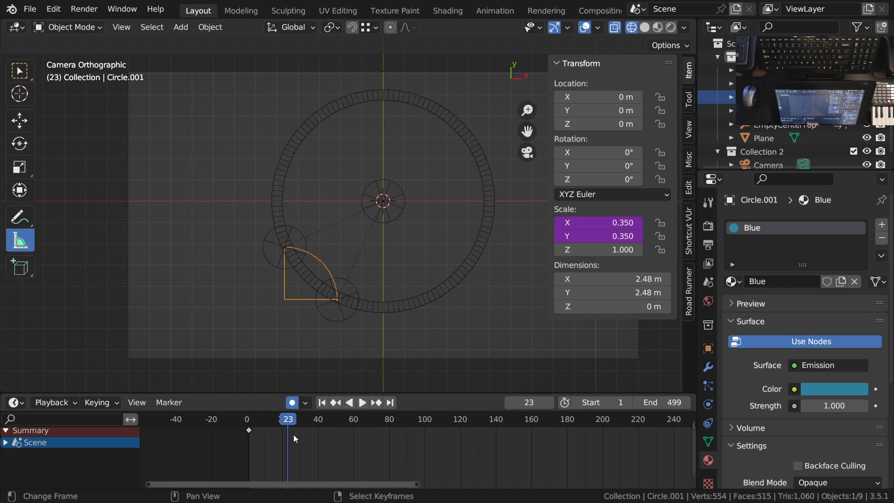
# - Remove the modifier that gives the outer ring its thickness
pyautogui.click(421, 307)
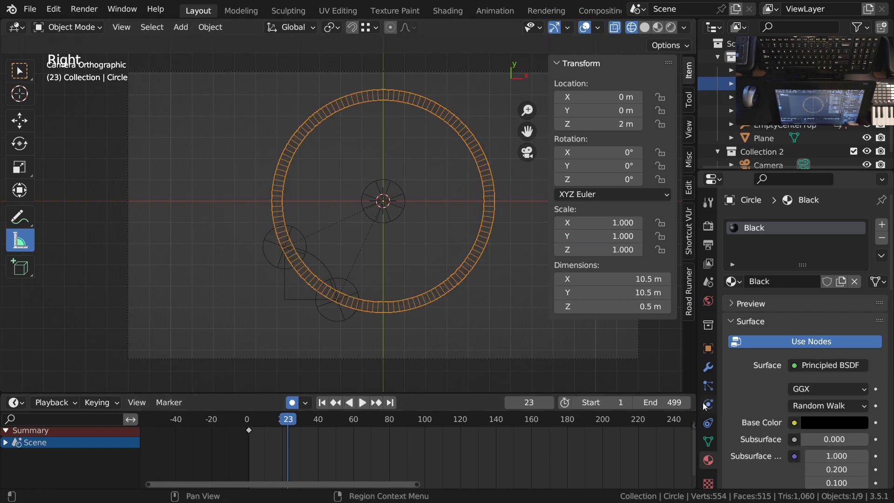
pyautogui.click(708, 367)
pyautogui.click(861, 247)
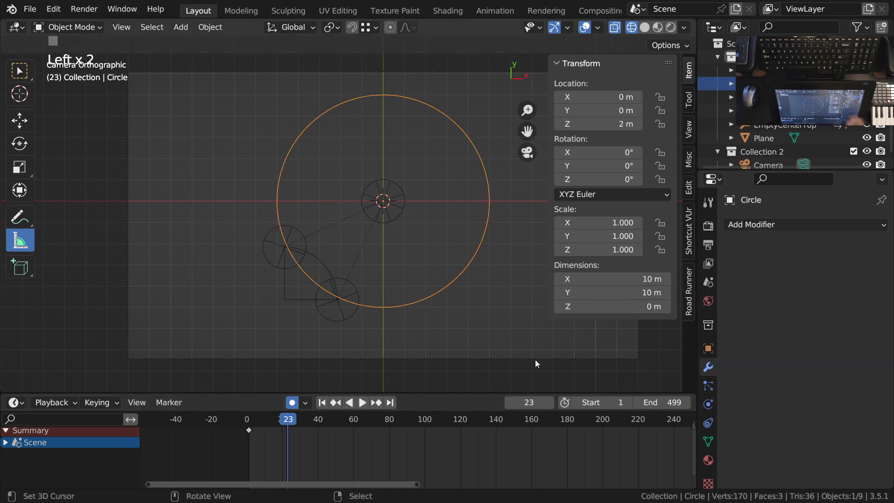
# - Play and scrub the opening frames up close to compare the perimeter empties with the circle, stopping at frame 116
pyautogui.press('space')
pyautogui.press('KP_0')
pyautogui.press('KP_0')
pyautogui.keyDown('ctrl'); pyautogui.moveTo(424, 192); pyautogui.dragTo(360, 257, button='middle'); pyautogui.keyUp('ctrl')
pyautogui.keyDown('ctrl'); pyautogui.moveTo(360, 257); pyautogui.dragTo(347, 222, button='middle'); pyautogui.keyUp('ctrl')
pyautogui.click(290, 453)
pyautogui.press('space')
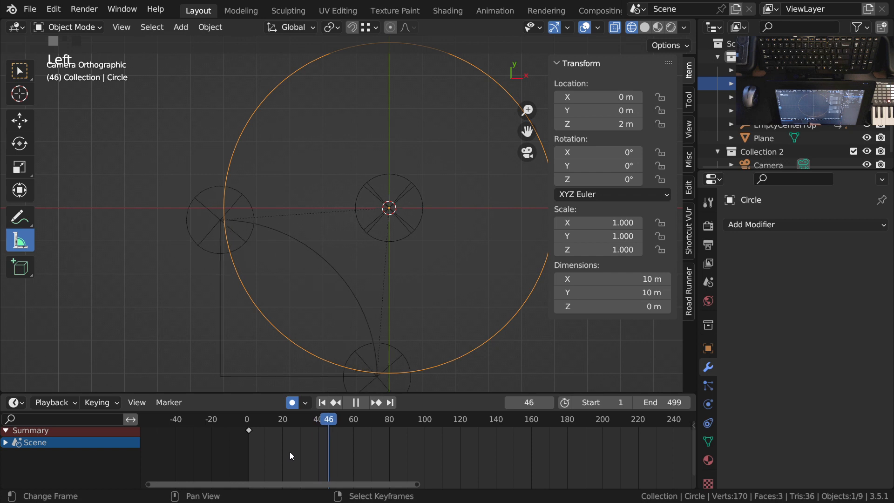
pyautogui.moveTo(437, 453)
pyautogui.mouseDown()
pyautogui.moveTo(449, 453)
pyautogui.moveTo(250, 453)
pyautogui.mouseUp()
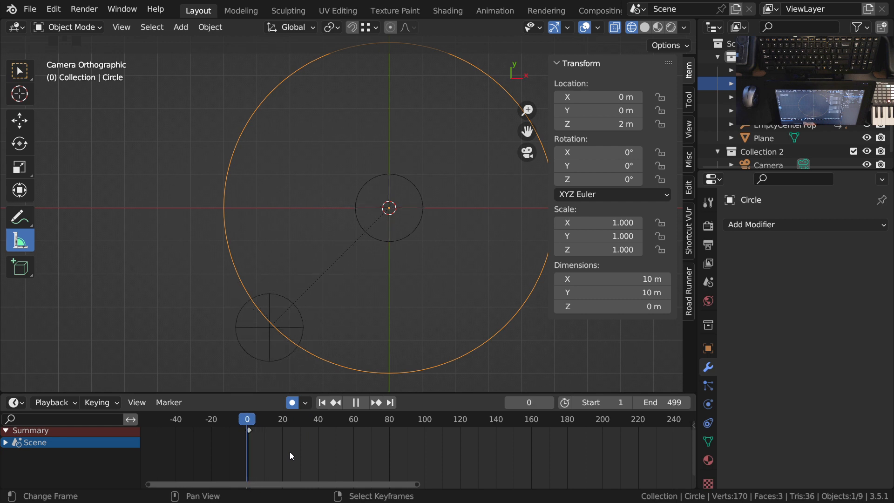
pyautogui.moveTo(338, 453); pyautogui.dragTo(244, 453)
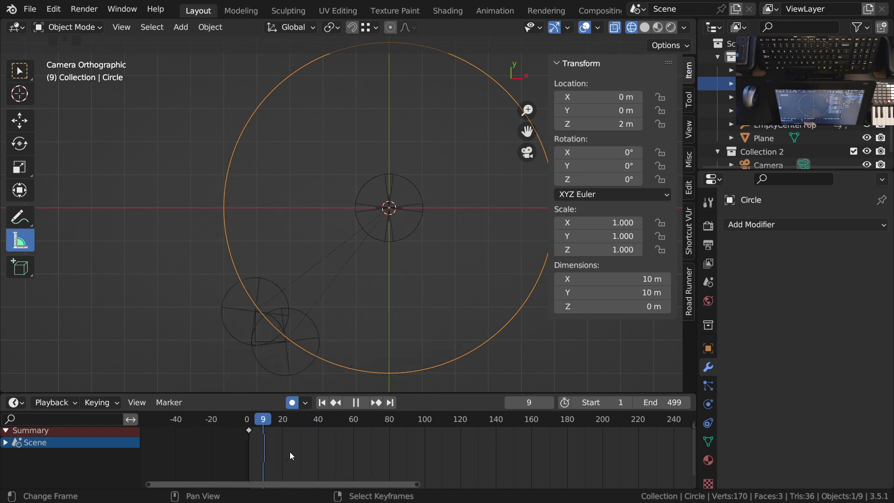
pyautogui.press('space')
# - Play the quarter circle's move to the far side of the circle and scrub back to frame 72
pyautogui.keyDown('shift'); pyautogui.moveTo(500, 320); pyautogui.dragTo(459, 325); pyautogui.keyUp('shift')
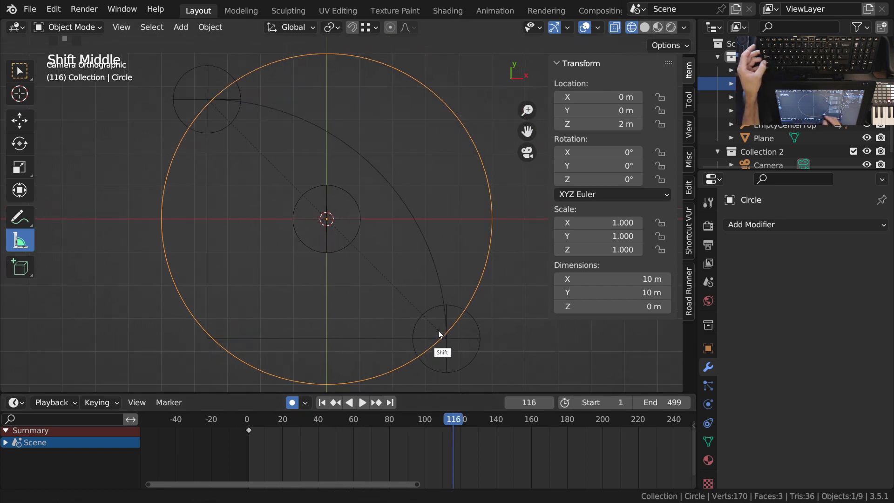
pyautogui.keyDown('shift'); pyautogui.moveTo(459, 326); pyautogui.dragTo(371, 342, button='middle'); pyautogui.keyUp('shift')
pyautogui.click(449, 448)
pyautogui.press('space')
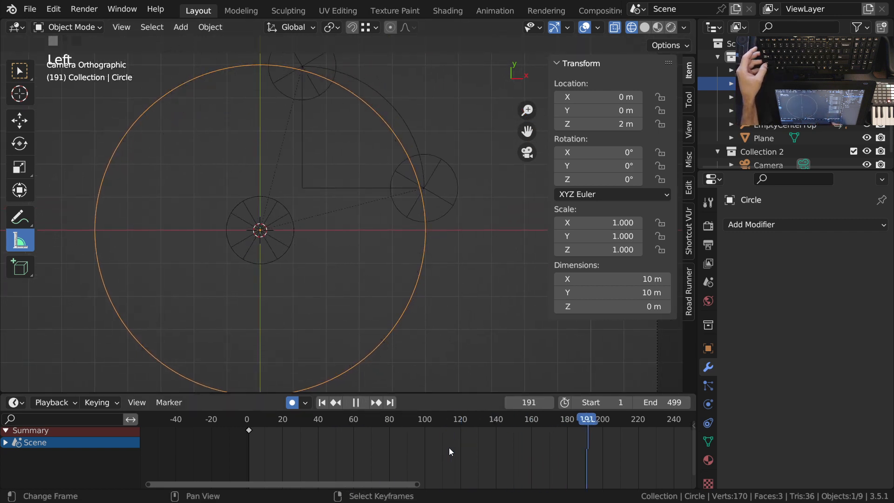
pyautogui.moveTo(449, 448); pyautogui.dragTo(375, 447)
pyautogui.keyDown('shift'); pyautogui.moveTo(394, 308); pyautogui.dragTo(492, 277, button='middle'); pyautogui.keyUp('shift')
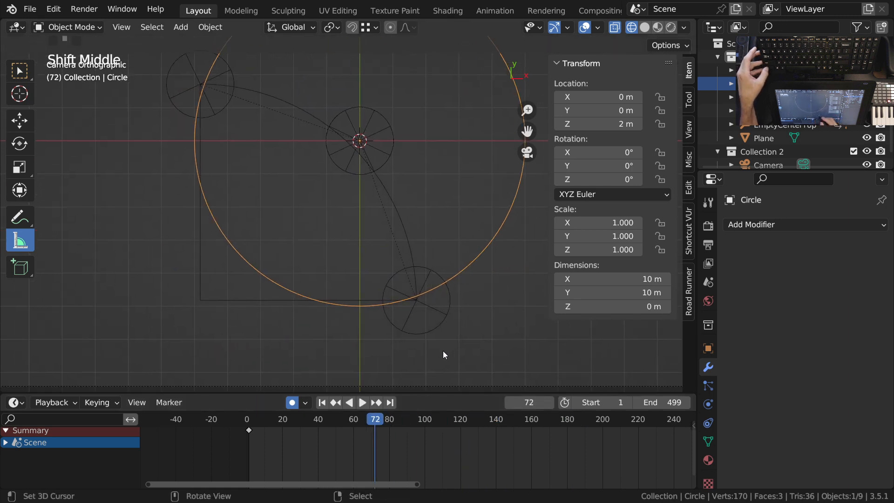
# - Select EmptyPerimeterBottom, scrub back to frame 43, and check EmptyCenterBottom's rotation up close
pyautogui.rightClick(440, 325)
pyautogui.keyDown('shift'); pyautogui.moveTo(439, 334); pyautogui.dragTo(450, 362, button='middle'); pyautogui.keyUp('shift')
pyautogui.moveTo(376, 452); pyautogui.dragTo(342, 452)
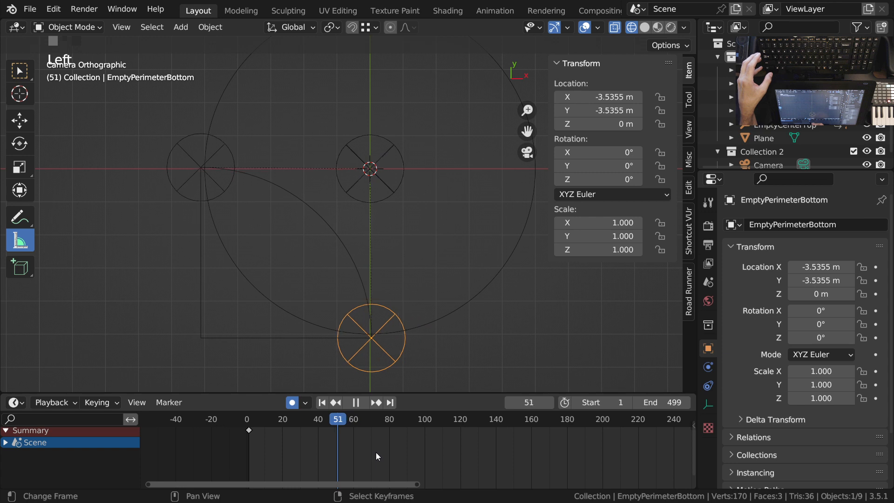
pyautogui.press('space')
pyautogui.rightClick(393, 196)
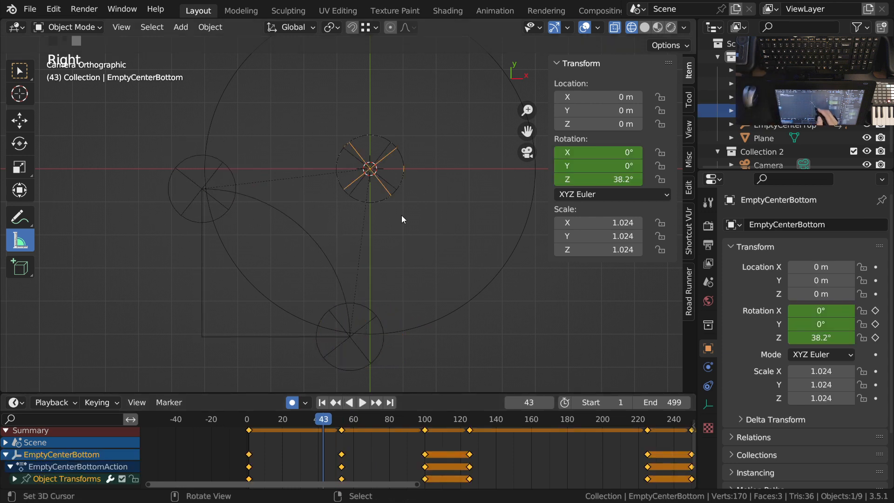
pyautogui.keyDown('ctrl'); pyautogui.moveTo(406, 183); pyautogui.dragTo(422, 202, button='middle'); pyautogui.keyUp('ctrl')
# - Compare the circle, EmptyCenterTop, EmptyCenterBottom and EmptyPerimeterTop by selecting each one in turn
pyautogui.rightClick(464, 325)
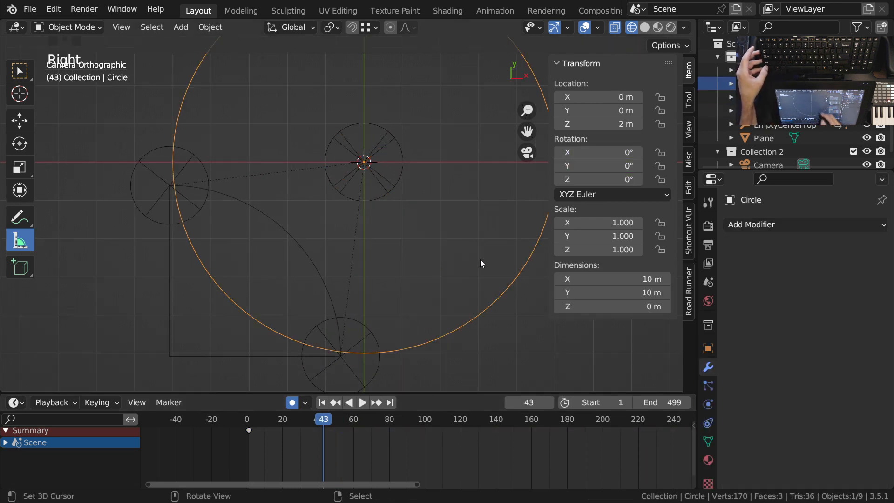
pyautogui.keyDown('ctrl'); pyautogui.moveTo(444, 296); pyautogui.dragTo(401, 254, button='middle'); pyautogui.keyUp('ctrl')
pyautogui.keyDown('shift'); pyautogui.moveTo(401, 254); pyautogui.dragTo(399, 274, button='middle'); pyautogui.keyUp('shift')
pyautogui.keyDown('ctrl'); pyautogui.moveTo(409, 187); pyautogui.dragTo(406, 198, button='middle'); pyautogui.keyUp('ctrl')
pyautogui.rightClick(381, 200)
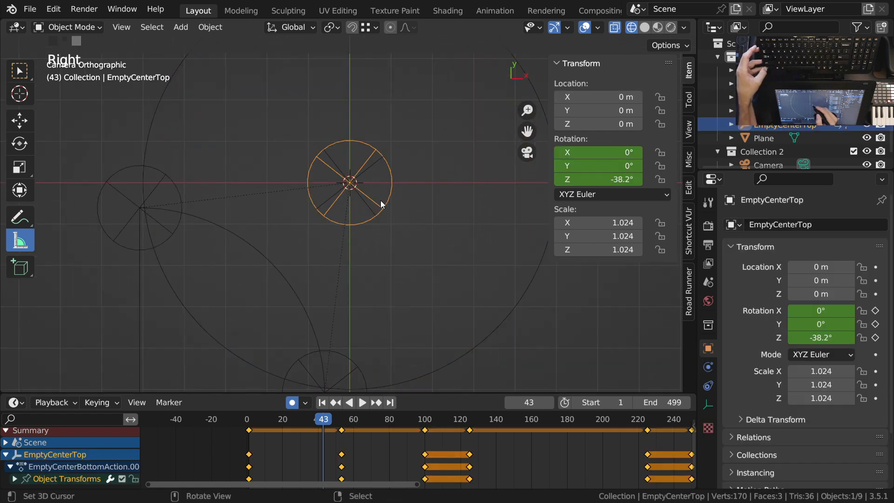
pyautogui.rightClick(369, 206)
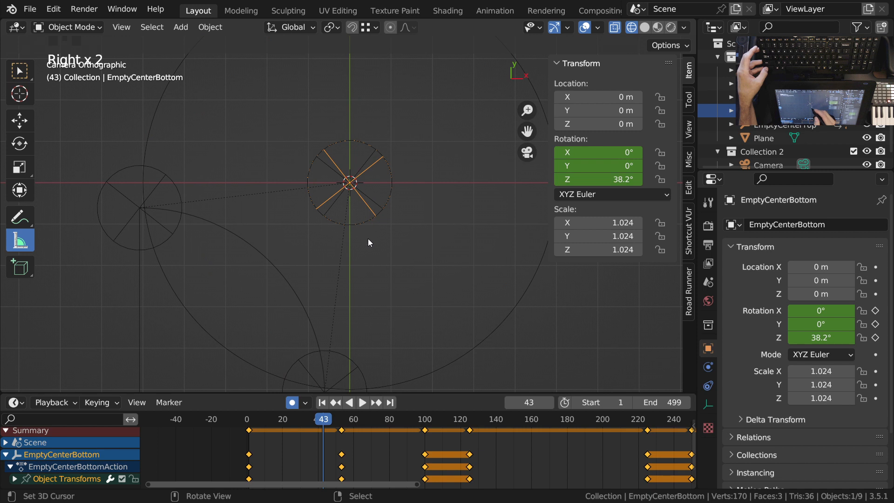
pyautogui.keyDown('shift'); pyautogui.moveTo(368, 243); pyautogui.dragTo(389, 256, button='middle'); pyautogui.keyUp('shift')
pyautogui.rightClick(236, 122)
pyautogui.keyDown('ctrl'); pyautogui.moveTo(260, 183); pyautogui.dragTo(397, 288, button='middle'); pyautogui.keyUp('ctrl')
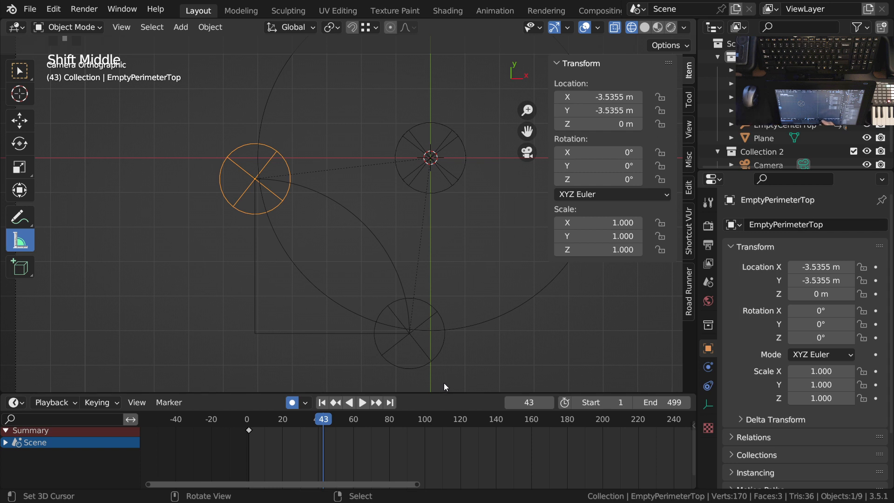
# - Go to frame 50 and check the coordinates of the circle's lowest vertex in Edit Mode
pyautogui.moveTo(324, 455); pyautogui.dragTo(335, 455)
pyautogui.rightClick(470, 325)
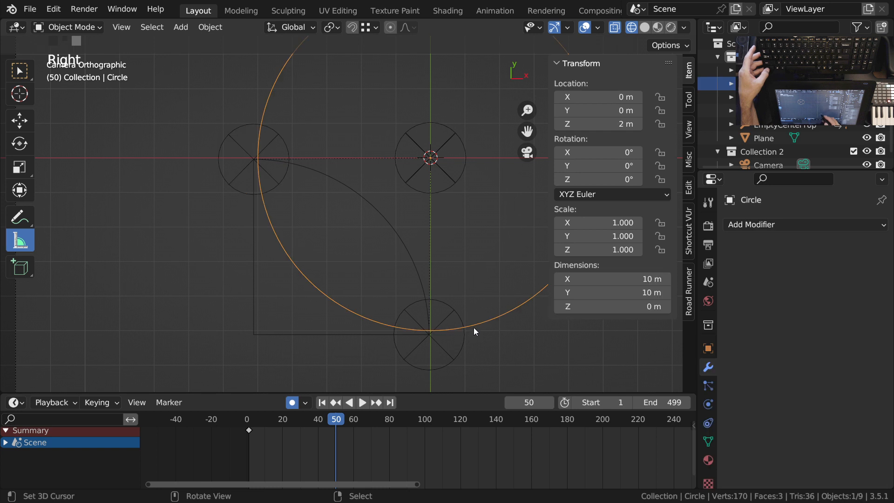
pyautogui.press('Tab')
pyautogui.keyDown('ctrl'); pyautogui.moveTo(475, 348); pyautogui.dragTo(452, 319, button='middle'); pyautogui.keyUp('ctrl')
pyautogui.click(419, 328)
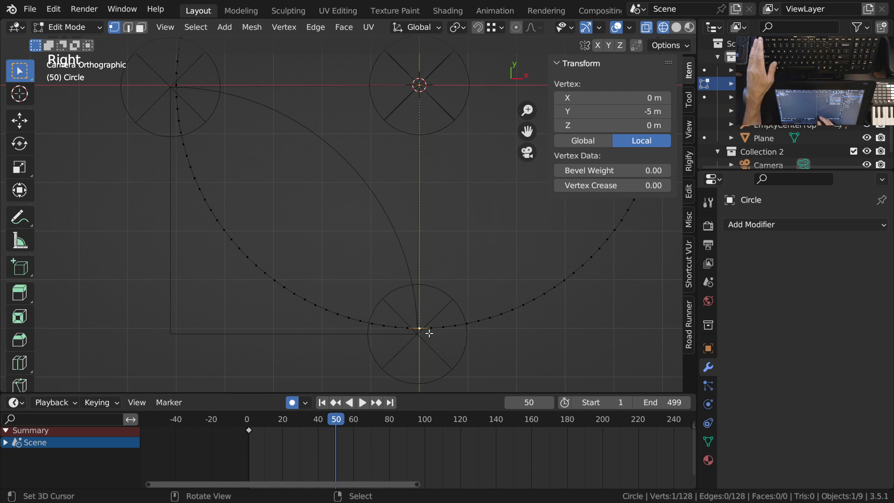
pyautogui.moveTo(445, 278)
pyautogui.keyDown('ctrl'); pyautogui.mouseDown(button='middle')
pyautogui.moveTo(447, 321)
pyautogui.moveTo(437, 302)
pyautogui.moveTo(426, 354)
pyautogui.moveTo(414, 348)
pyautogui.moveTo(433, 256)
pyautogui.moveTo(437, 273)
pyautogui.mouseUp(button='middle'); pyautogui.keyUp('ctrl')
pyautogui.press('Tab')
# - Select EmptyPerimeterBottom and scrub the animation back to frame 33
pyautogui.rightClick(426, 353)
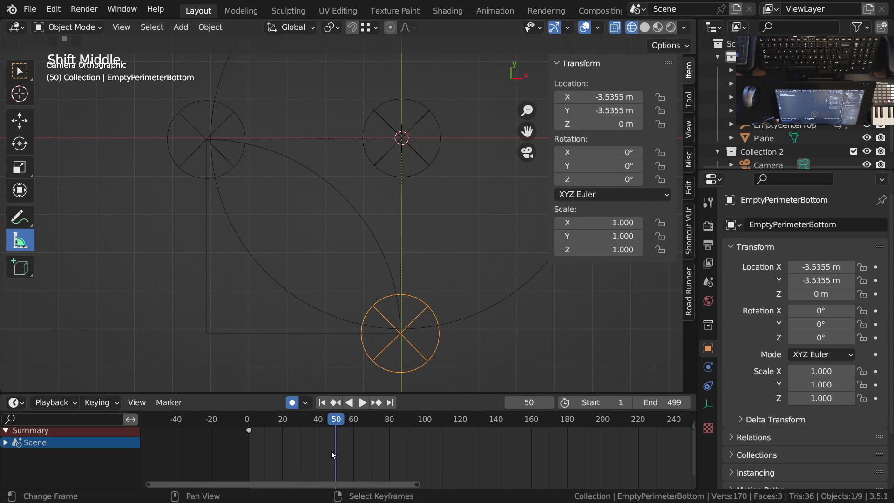
pyautogui.moveTo(335, 450)
pyautogui.mouseDown()
pyautogui.moveTo(349, 450)
pyautogui.moveTo(327, 451)
pyautogui.moveTo(337, 450)
pyautogui.mouseUp()
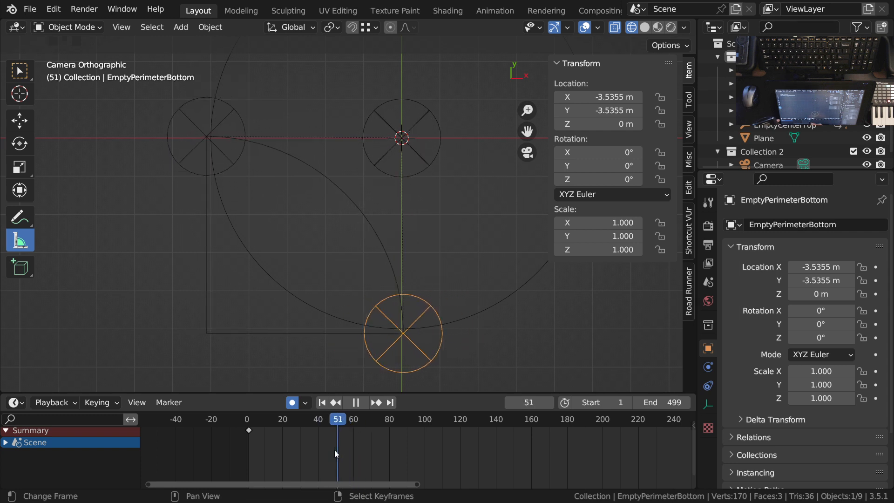
pyautogui.moveTo(338, 450); pyautogui.dragTo(304, 451)
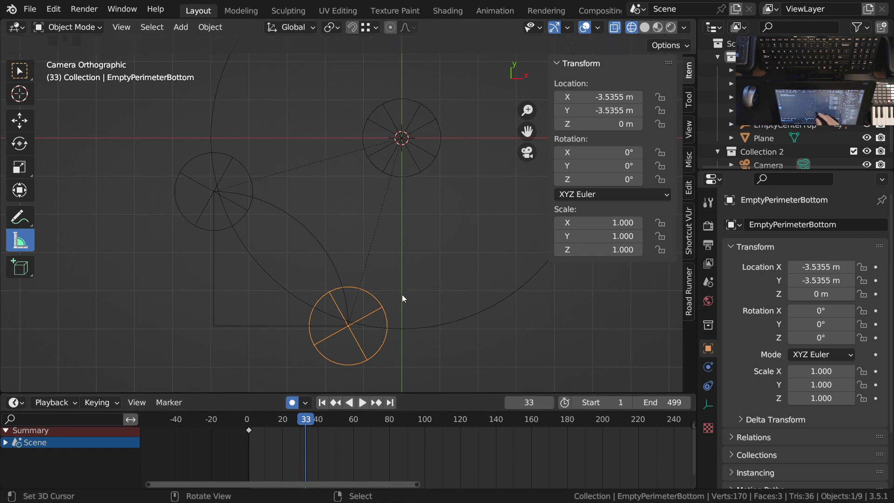
# - Annotate a right triangle from the circle's center, labelling its hypotenuse 5 and its vertical side 5/√2
pyautogui.keyDown('shift'); pyautogui.moveTo(412, 200); pyautogui.dragTo(409, 250, button='middle'); pyautogui.keyUp('shift')
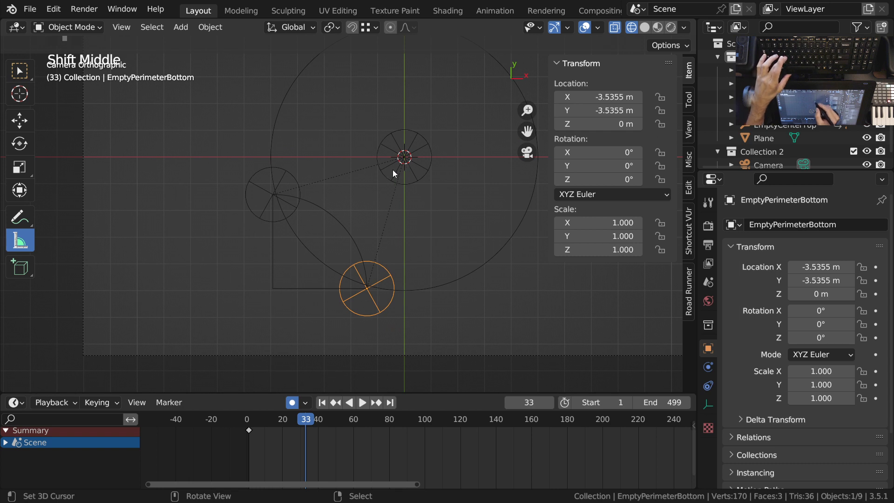
pyautogui.moveTo(401, 158); pyautogui.dragTo(348, 203)
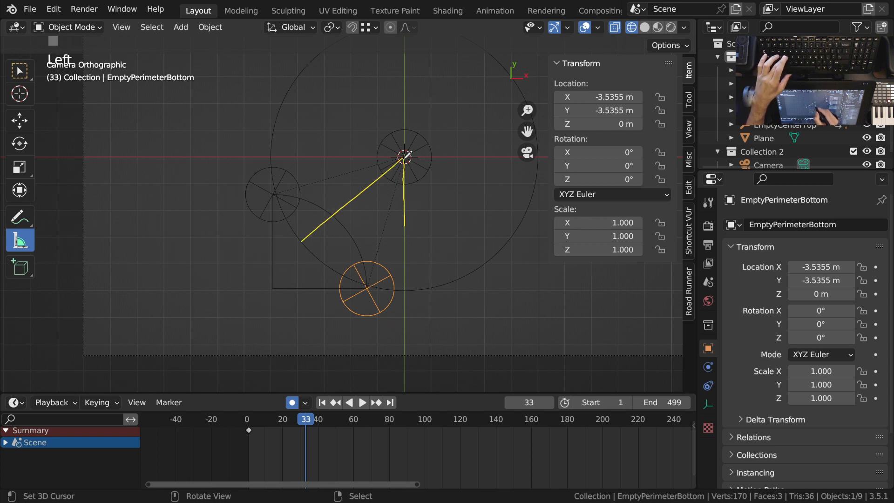
pyautogui.moveTo(334, 188); pyautogui.dragTo(335, 201)
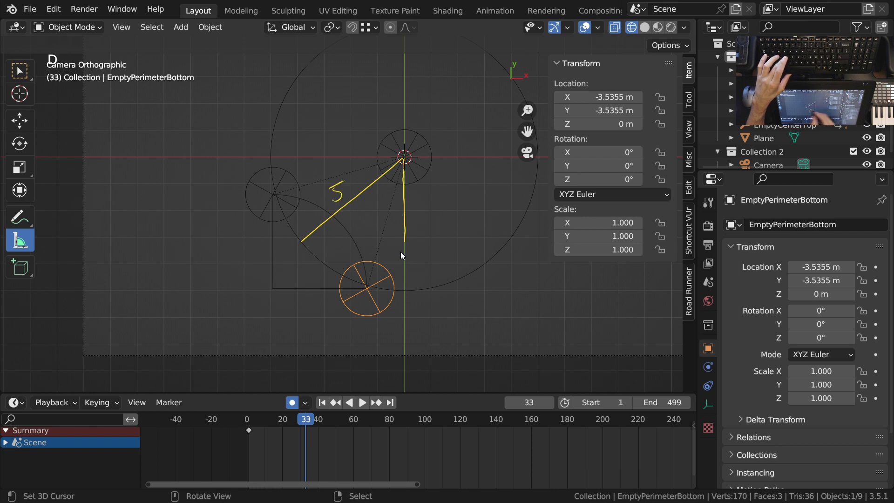
pyautogui.moveTo(371, 242); pyautogui.dragTo(404, 244)
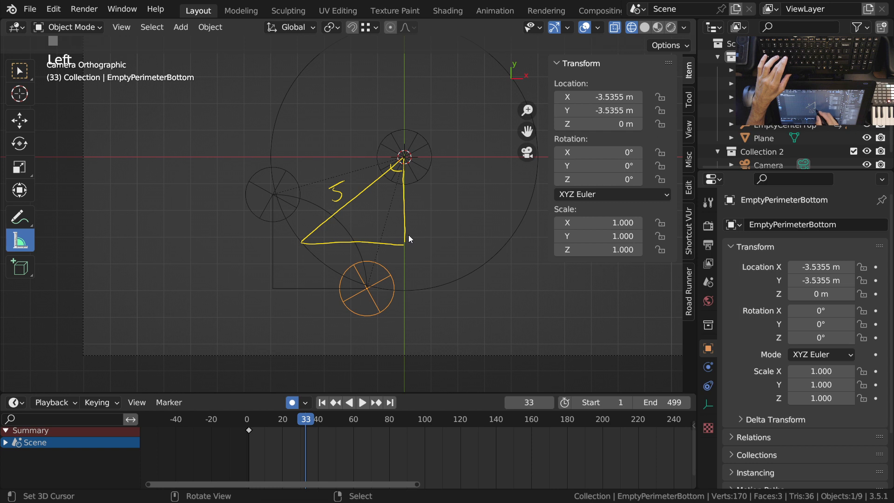
pyautogui.moveTo(419, 190); pyautogui.dragTo(422, 200)
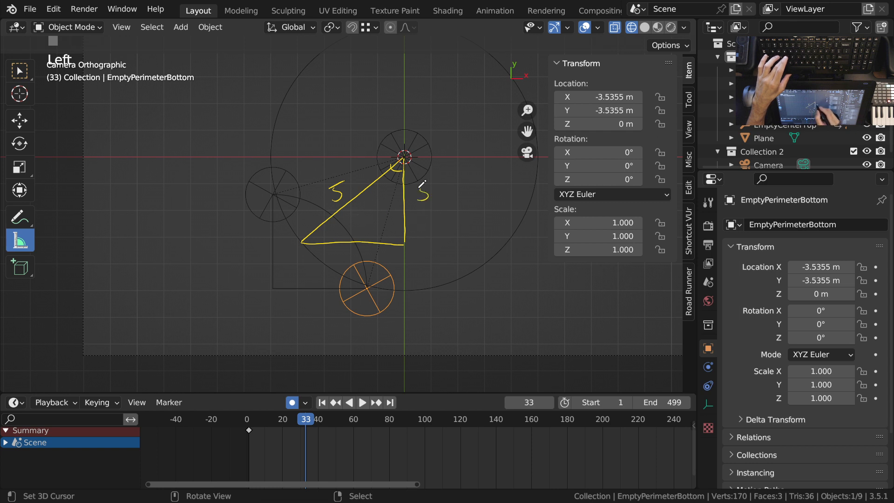
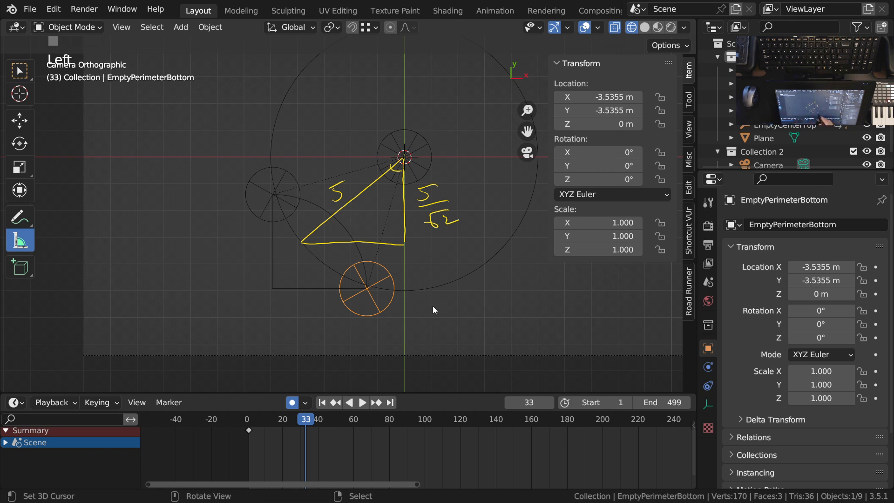
# - Set the Shortcut VUr overlay's Offset Y to 530 and return to the selected empty's transform values
pyautogui.click(690, 130)
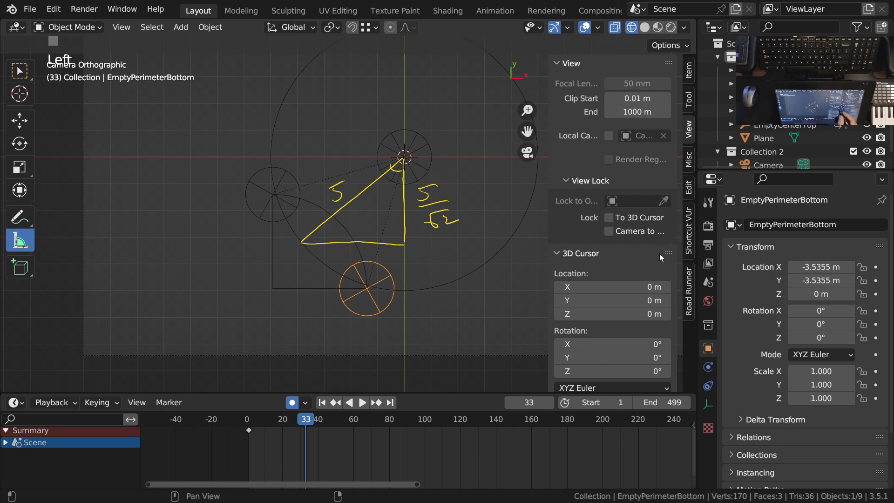
pyautogui.click(689, 211)
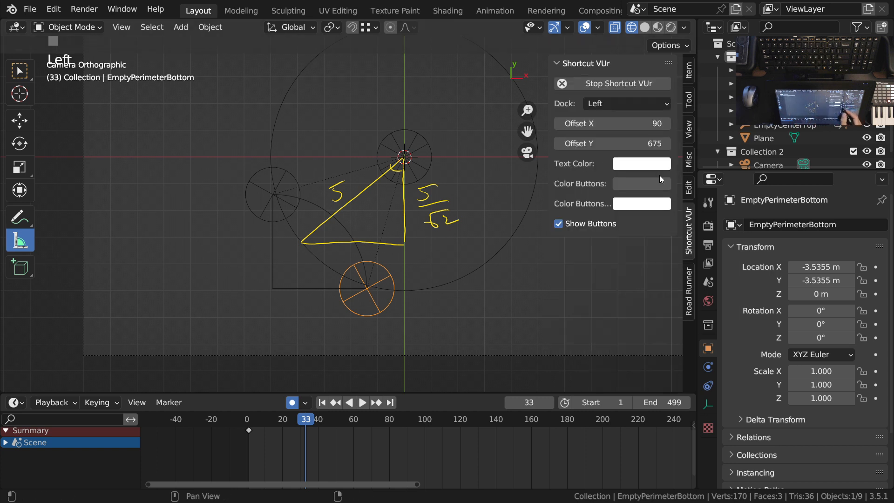
pyautogui.moveTo(642, 144)
pyautogui.mouseDown()
pyautogui.moveTo(618, 143)
pyautogui.moveTo(639, 143)
pyautogui.mouseUp()
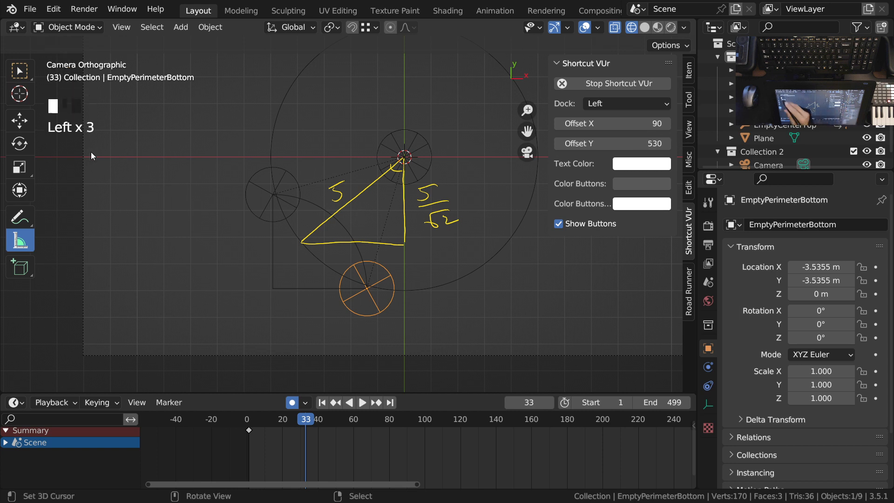
pyautogui.click(689, 71)
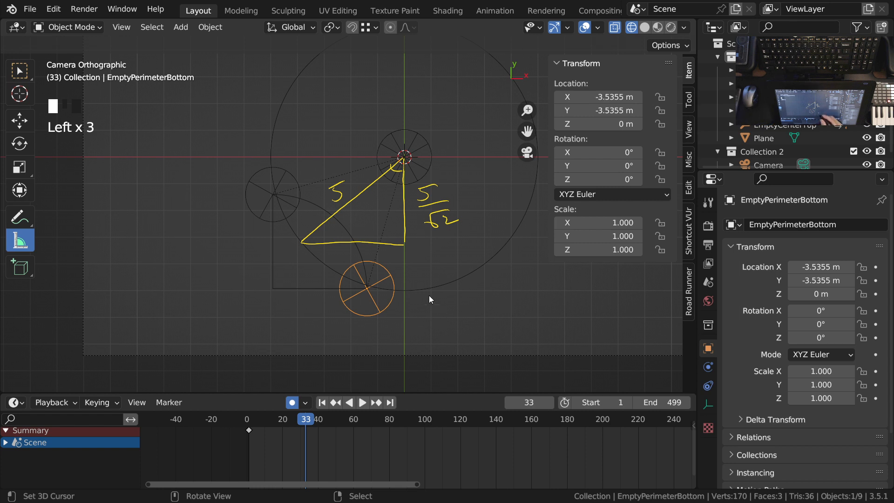
# - Leave the camera view and examine the center of EmptyPerimeterBottom up close from the top
pyautogui.keyDown('shift'); pyautogui.moveTo(435, 309); pyautogui.dragTo(423, 242, button='middle'); pyautogui.keyUp('shift')
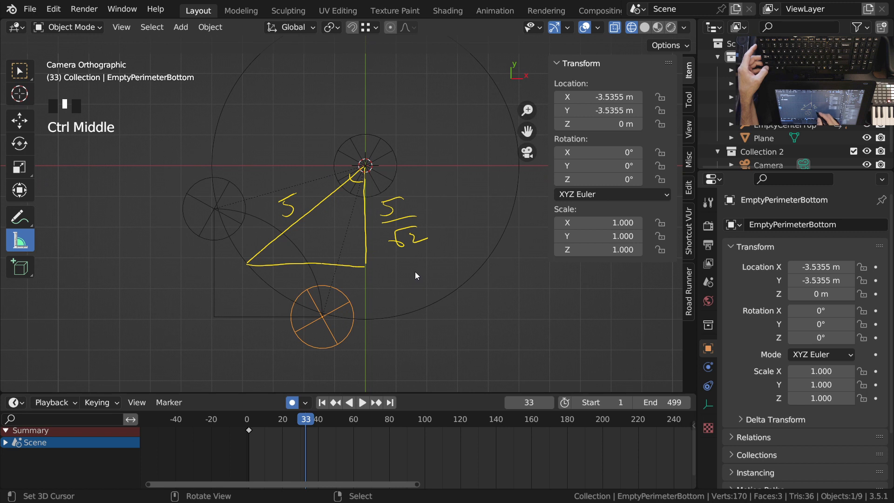
pyautogui.press('KP_0')
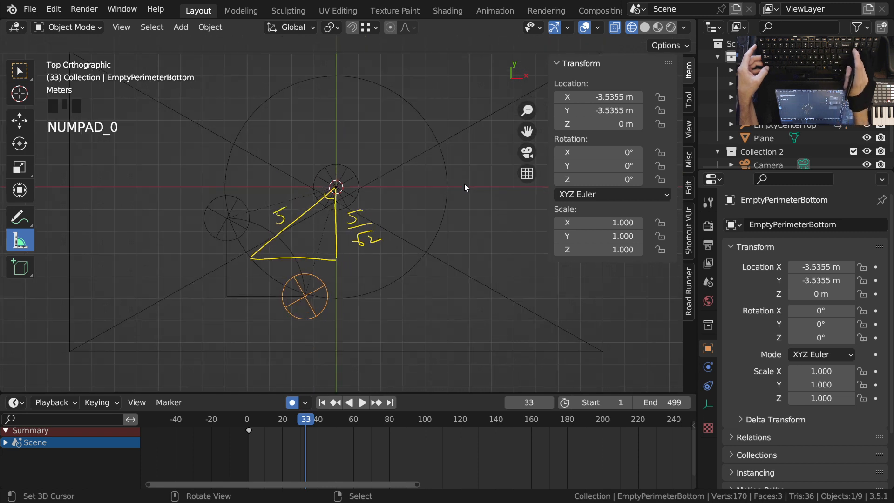
pyautogui.keyDown('ctrl'); pyautogui.moveTo(464, 184); pyautogui.dragTo(327, 287, button='middle'); pyautogui.keyUp('ctrl')
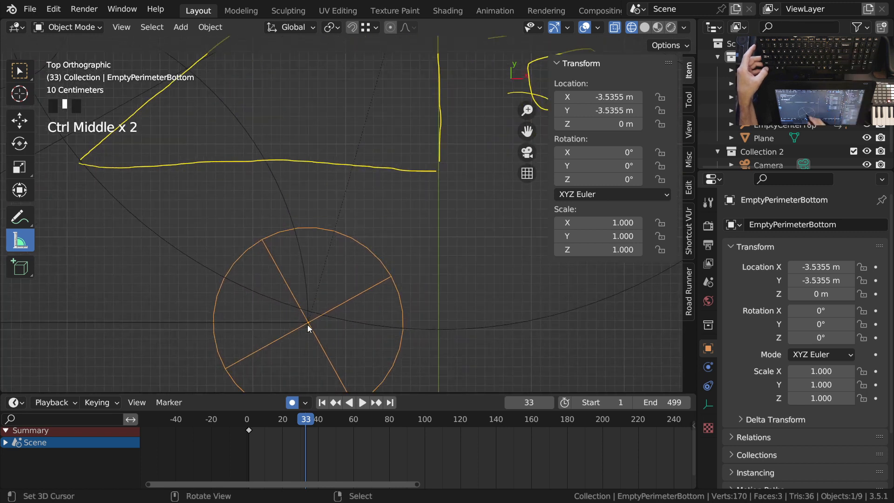
# - Check the location of the lowest vertex of the radius-5 circle in Edit Mode
pyautogui.keyDown('ctrl'); pyautogui.moveTo(395, 305); pyautogui.dragTo(417, 350, button='middle'); pyautogui.keyUp('ctrl')
pyautogui.rightClick(476, 326)
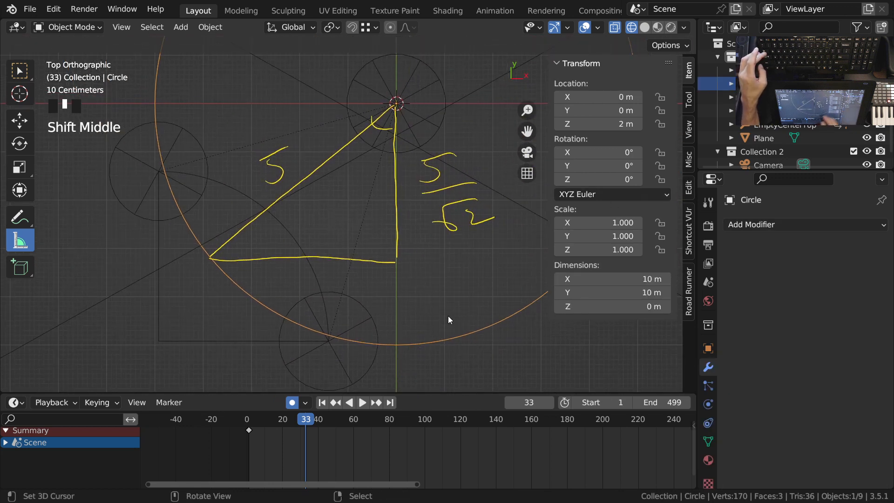
pyautogui.press('Tab')
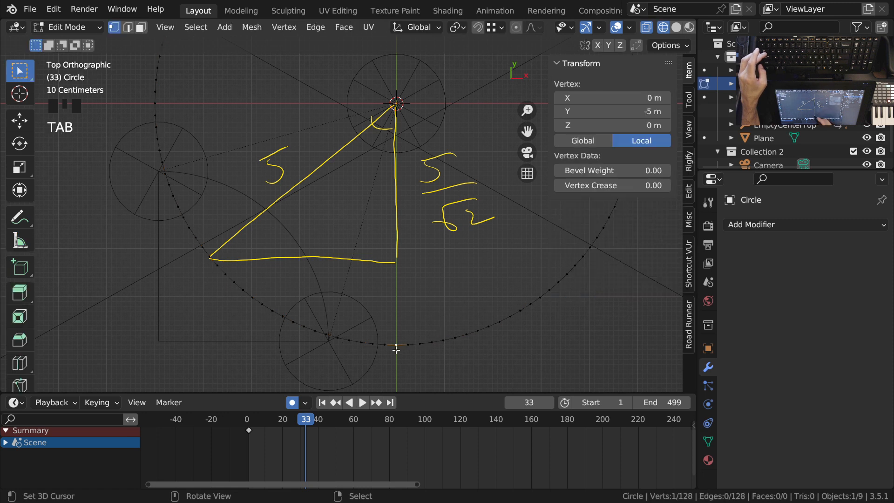
pyautogui.moveTo(405, 238)
pyautogui.keyDown('ctrl'); pyautogui.mouseDown(button='middle')
pyautogui.moveTo(402, 274)
pyautogui.moveTo(418, 298)
pyautogui.moveTo(411, 293)
pyautogui.moveTo(425, 278)
pyautogui.moveTo(414, 295)
pyautogui.mouseUp(button='middle'); pyautogui.keyUp('ctrl')
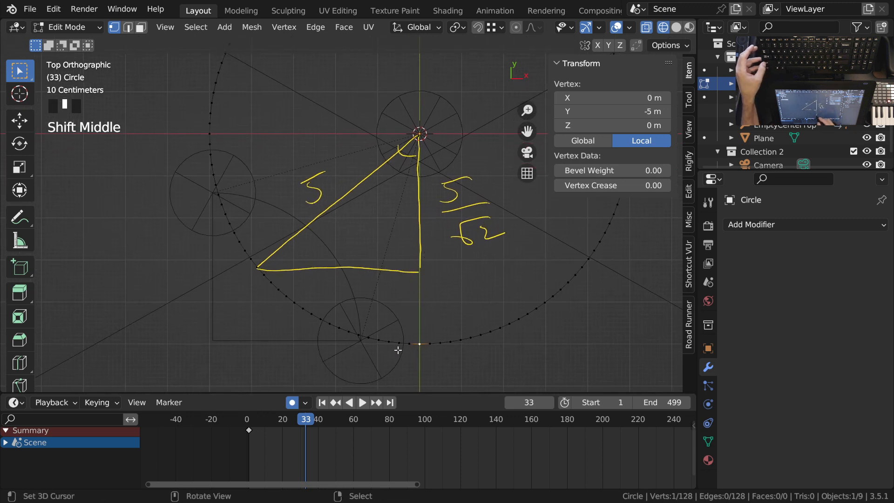
pyautogui.moveTo(263, 265)
pyautogui.keyDown('ctrl'); pyautogui.mouseDown(button='middle')
pyautogui.moveTo(389, 256)
pyautogui.moveTo(409, 328)
pyautogui.moveTo(446, 230)
pyautogui.mouseUp(button='middle'); pyautogui.keyUp('ctrl')
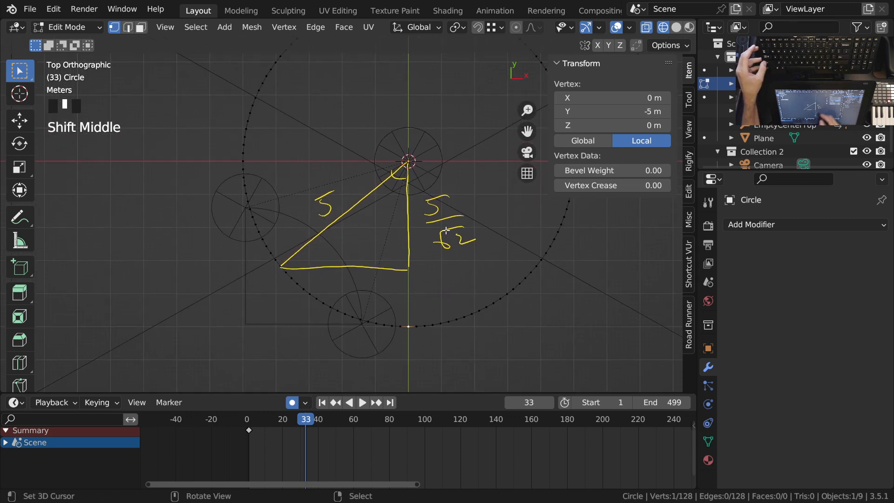
pyautogui.press('Tab')
# - Return the animation to frame 1 and select EmptyCenterTop at the circle's center
pyautogui.rightClick(438, 185)
pyautogui.keyDown('ctrl'); pyautogui.moveTo(439, 185); pyautogui.dragTo(438, 187, button='middle'); pyautogui.keyUp('ctrl')
pyautogui.hotkey('shift', 'Left')
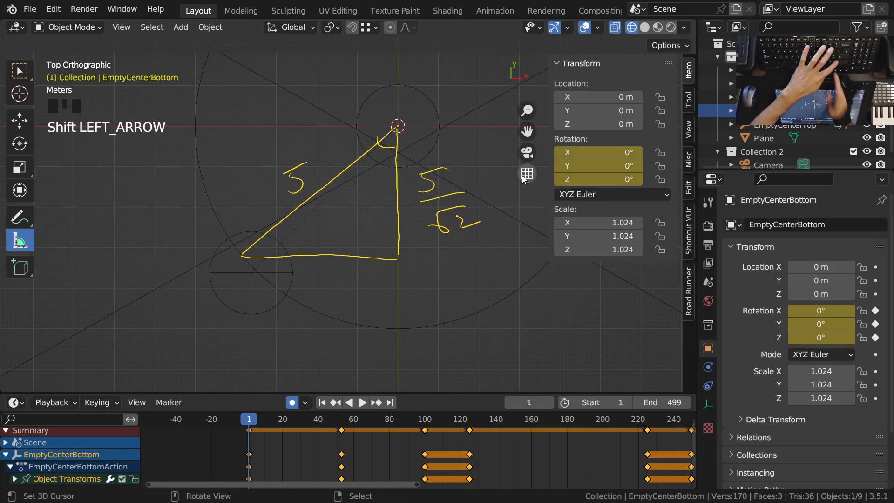
pyautogui.keyDown('shift'); pyautogui.moveTo(412, 219); pyautogui.dragTo(395, 253, button='middle'); pyautogui.keyUp('shift')
pyautogui.rightClick(411, 161)
pyautogui.keyDown('ctrl'); pyautogui.moveTo(411, 160); pyautogui.dragTo(425, 232, button='middle'); pyautogui.keyUp('ctrl')
pyautogui.keyDown('shift'); pyautogui.moveTo(424, 232); pyautogui.dragTo(428, 201, button='middle'); pyautogui.keyUp('shift')
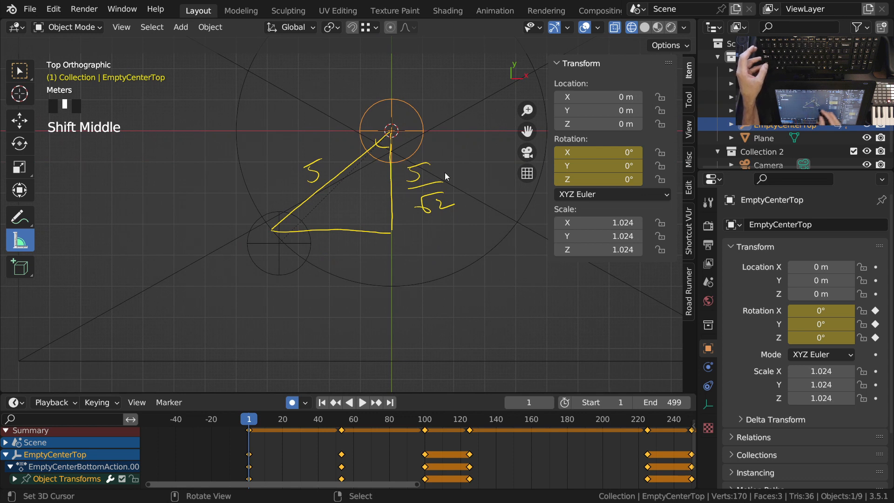
# - Duplicate EmptyCenterBottom and move the copy -5 m along the Y axis
pyautogui.rightClick(419, 115)
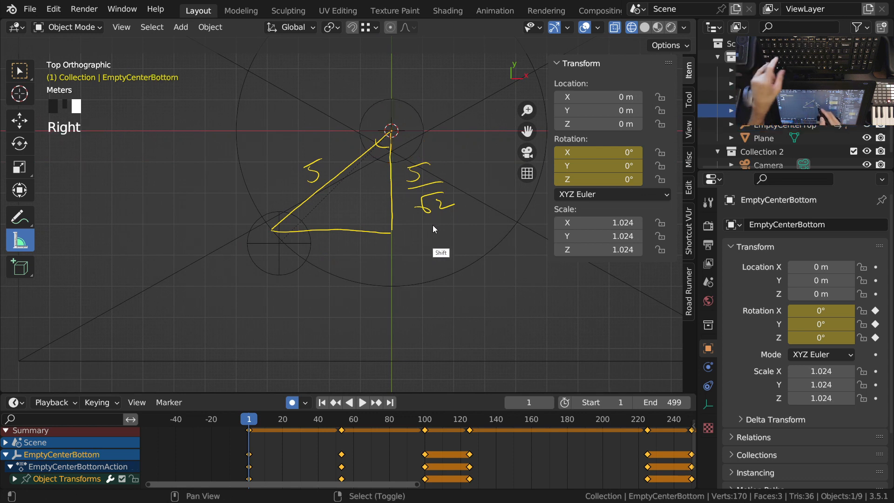
pyautogui.hotkey('shift', 'd')
pyautogui.press('y')
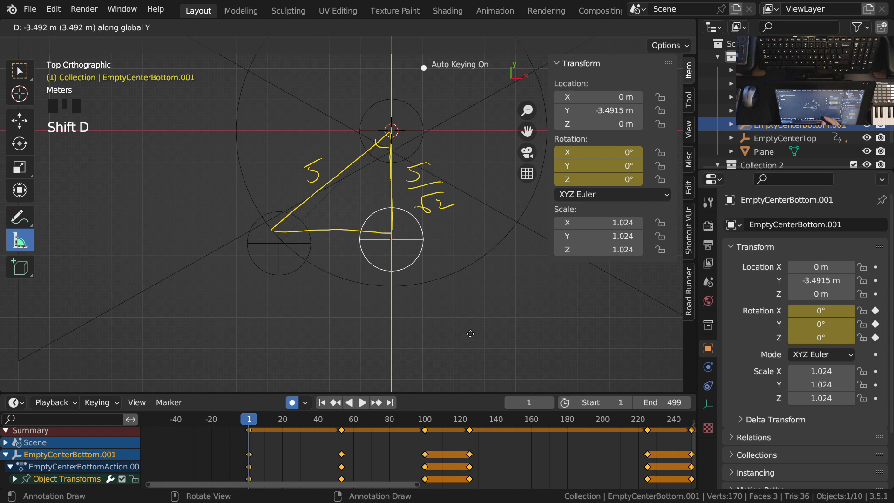
pyautogui.write('-5')
pyautogui.press('Return')
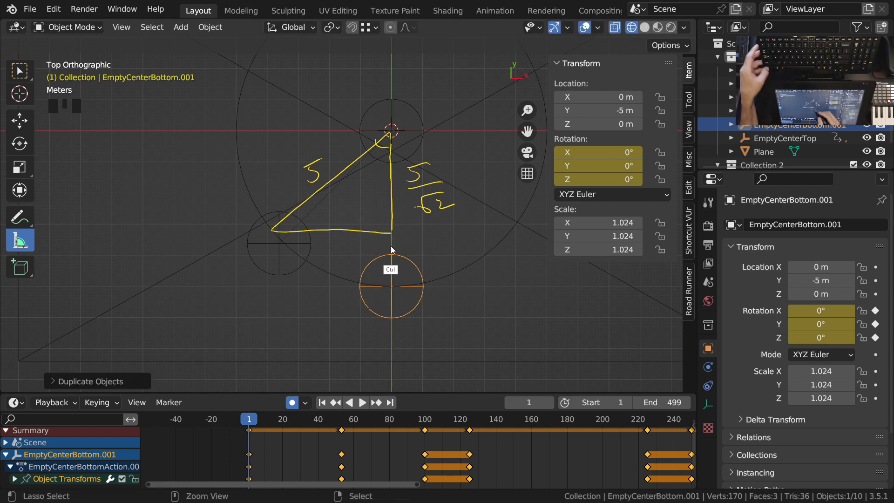
# - Set the pivot point to the 3D Cursor and reset the cursor to the world origin
pyautogui.scroll(2, 432, 284)
pyautogui.keyDown('shift'); pyautogui.moveTo(403, 237); pyautogui.dragTo(507, 318, button='middle'); pyautogui.keyUp('shift')
pyautogui.press('.')
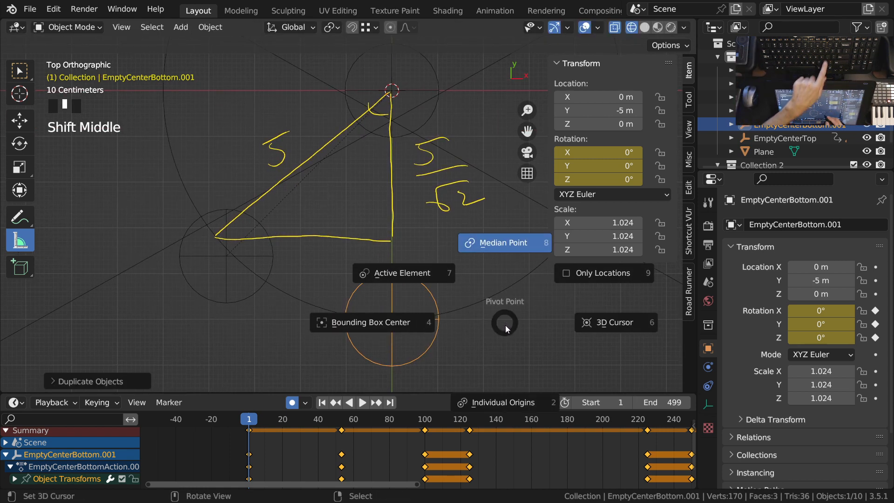
pyautogui.click(619, 322)
pyautogui.keyDown('shift'); pyautogui.moveTo(420, 188); pyautogui.dragTo(414, 298, button='middle'); pyautogui.keyUp('shift')
pyautogui.keyDown('ctrl'); pyautogui.moveTo(395, 192); pyautogui.dragTo(405, 212, button='middle'); pyautogui.keyUp('ctrl')
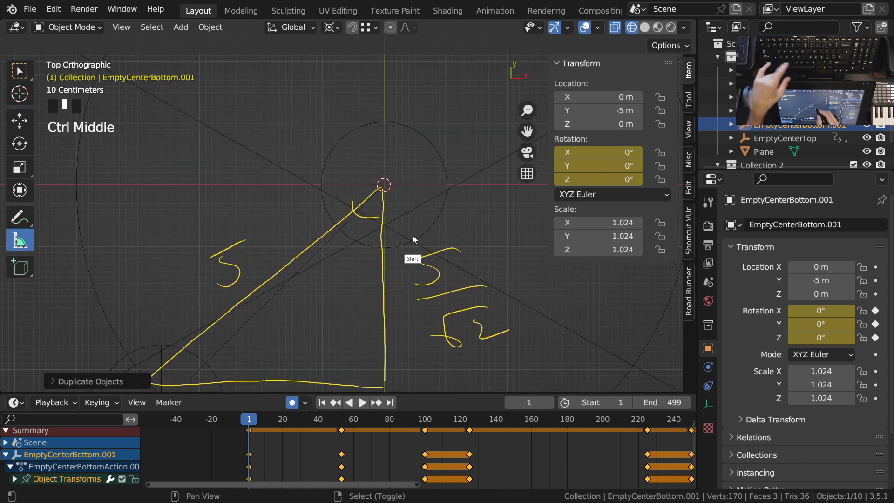
pyautogui.hotkey('shift', 'c')
pyautogui.press('KP_Decimal')
pyautogui.moveTo(393, 186)
pyautogui.keyDown('ctrl'); pyautogui.mouseDown(button='middle')
pyautogui.moveTo(400, 174)
pyautogui.moveTo(413, 294)
pyautogui.moveTo(418, 213)
pyautogui.moveTo(457, 281)
pyautogui.mouseUp(button='middle'); pyautogui.keyUp('ctrl')
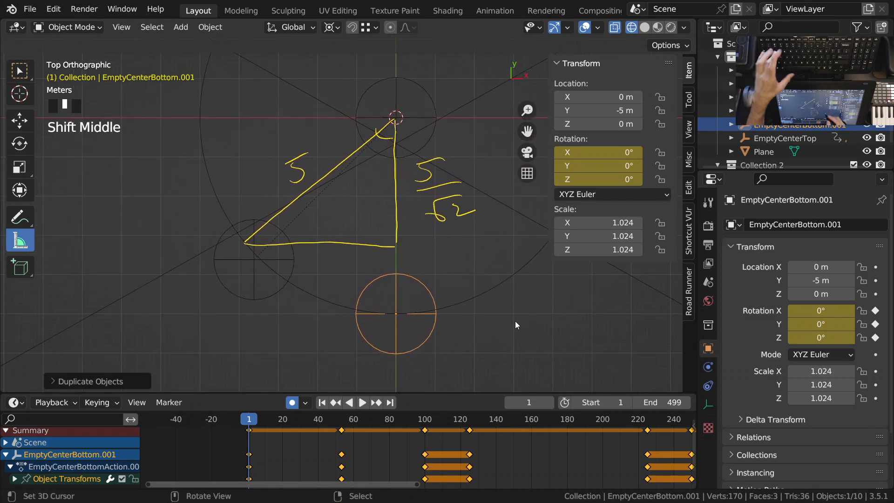
pyautogui.keyDown('shift'); pyautogui.moveTo(497, 295); pyautogui.dragTo(459, 315, button='middle'); pyautogui.keyUp('shift')
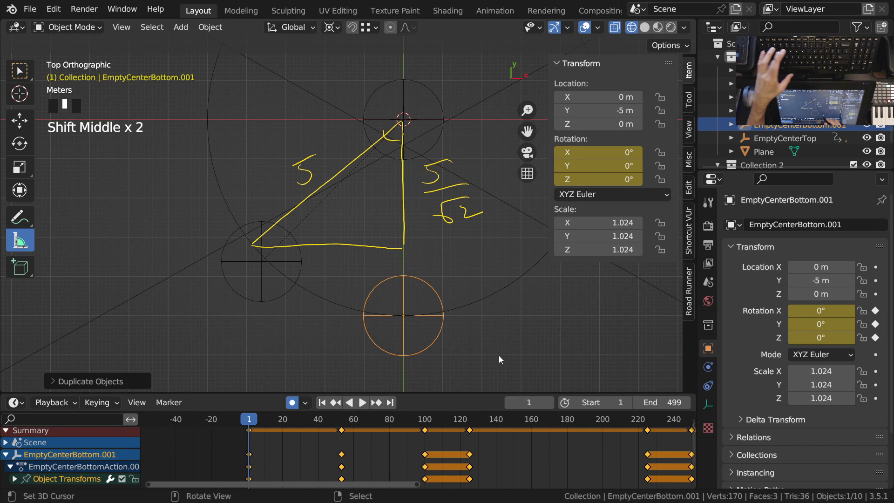
pyautogui.press('r')
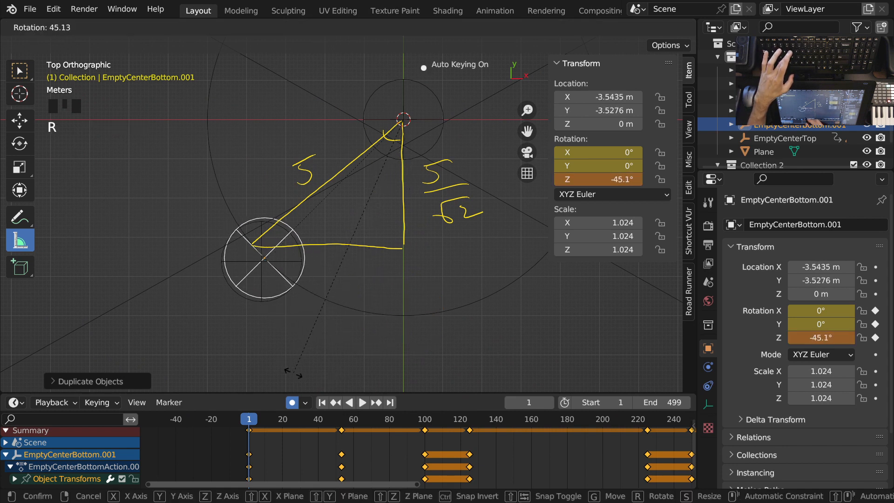
pyautogui.write('-45')
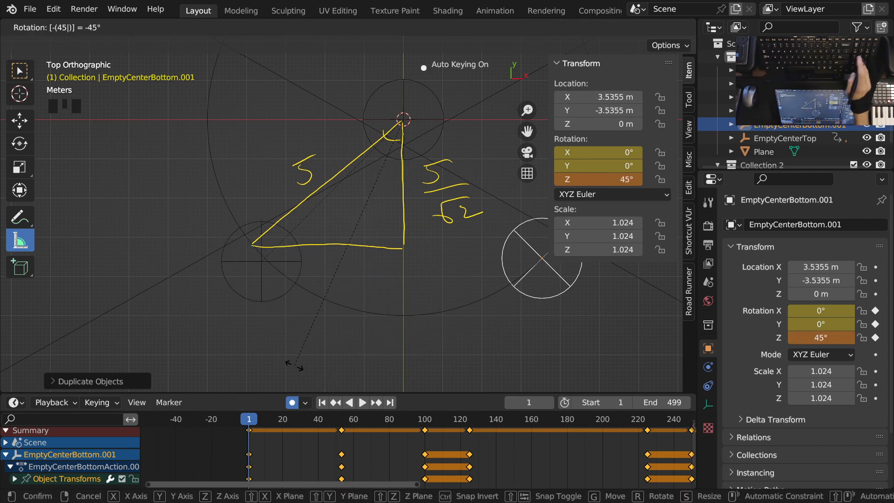
pyautogui.press('Escape')
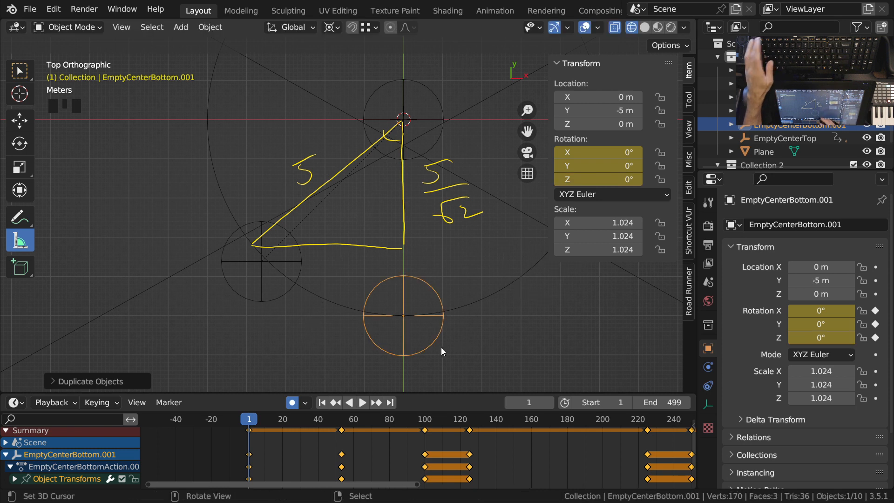
# - Rotate the duplicated empty 45° around the 3D cursor and clear its own rotation
pyautogui.press('r')
pyautogui.write('45')
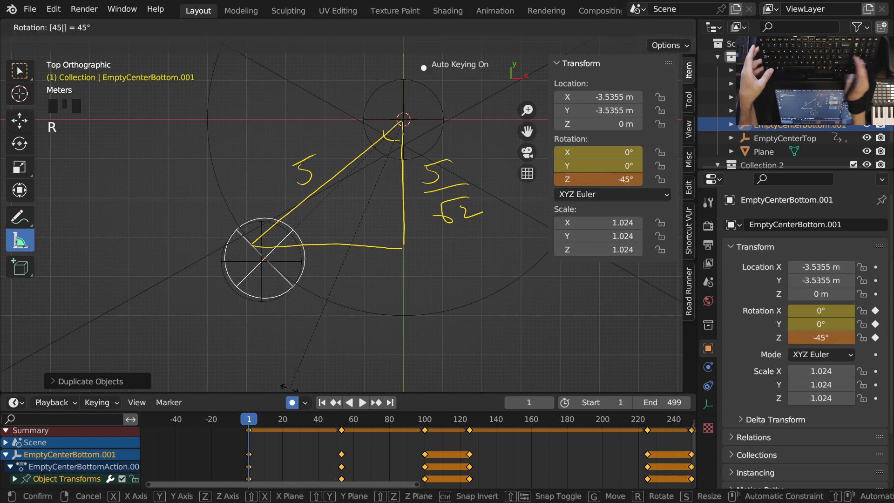
pyautogui.press('Return')
pyautogui.keyDown('ctrl'); pyautogui.moveTo(290, 388); pyautogui.dragTo(276, 250, button='middle'); pyautogui.keyUp('ctrl')
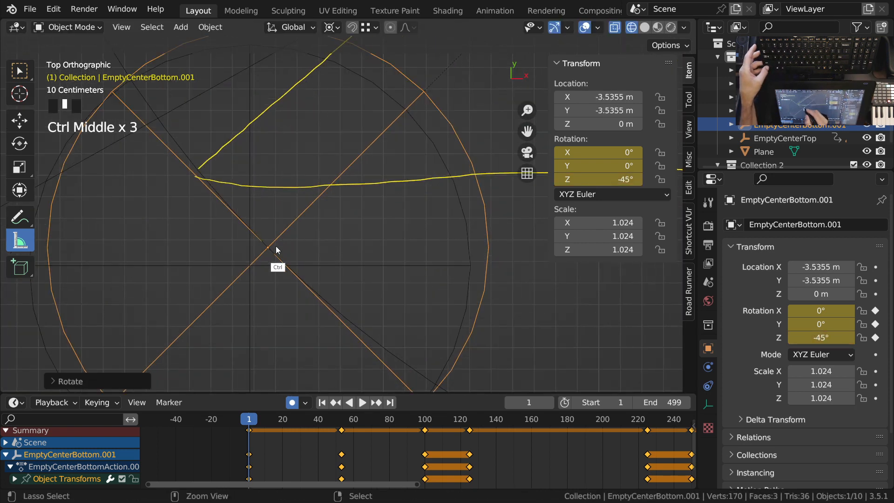
pyautogui.press('alt')
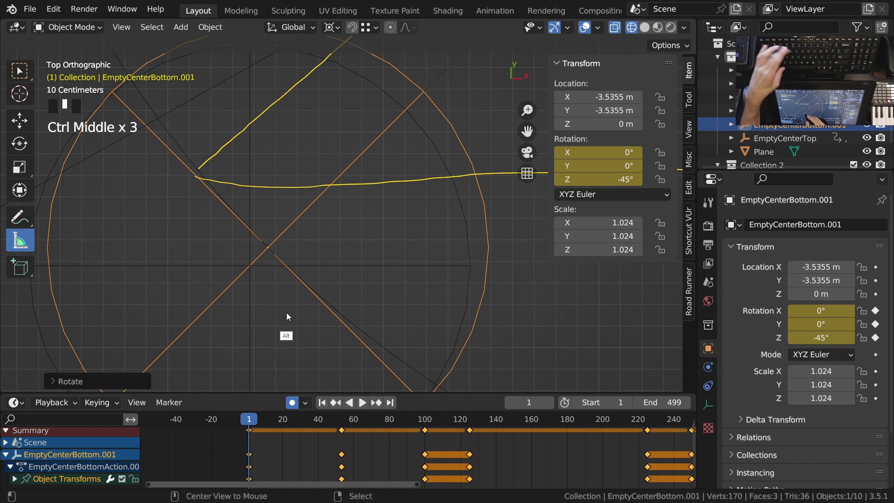
pyautogui.hotkey('alt', 'r')
pyautogui.keyDown('ctrl'); pyautogui.moveTo(275, 231); pyautogui.dragTo(250, 259, button='middle'); pyautogui.keyUp('ctrl')
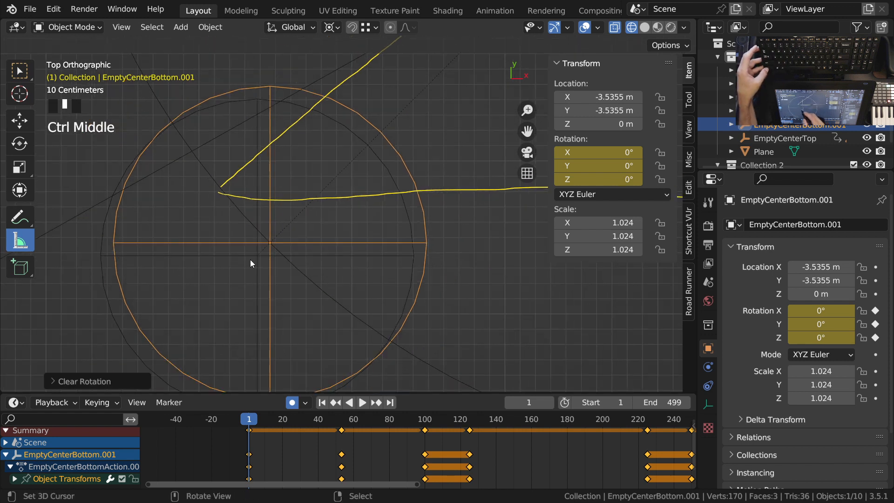
# - Compare the transforms of EmptyPerimeterBottom and EmptyPerimeterTop with those of the duplicated empty
pyautogui.rightClick(255, 262)
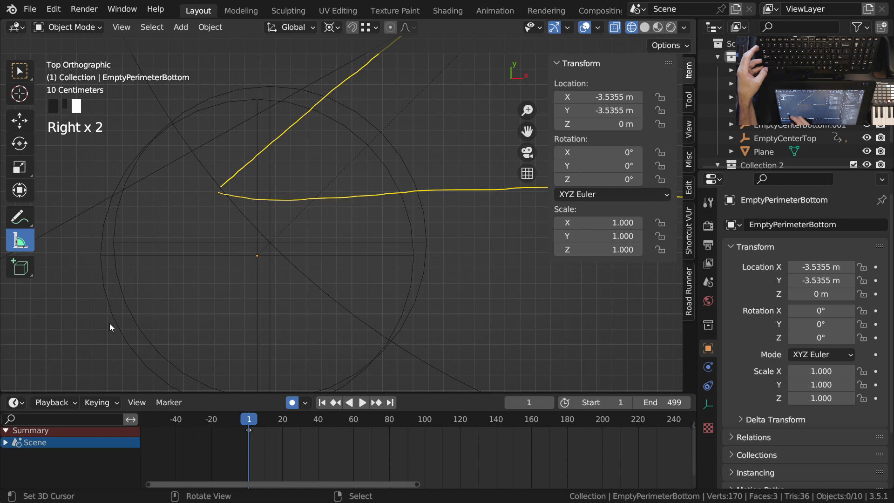
pyautogui.rightClick(135, 344)
pyautogui.keyDown('ctrl'); pyautogui.moveTo(135, 345); pyautogui.dragTo(293, 283, button='middle'); pyautogui.keyUp('ctrl')
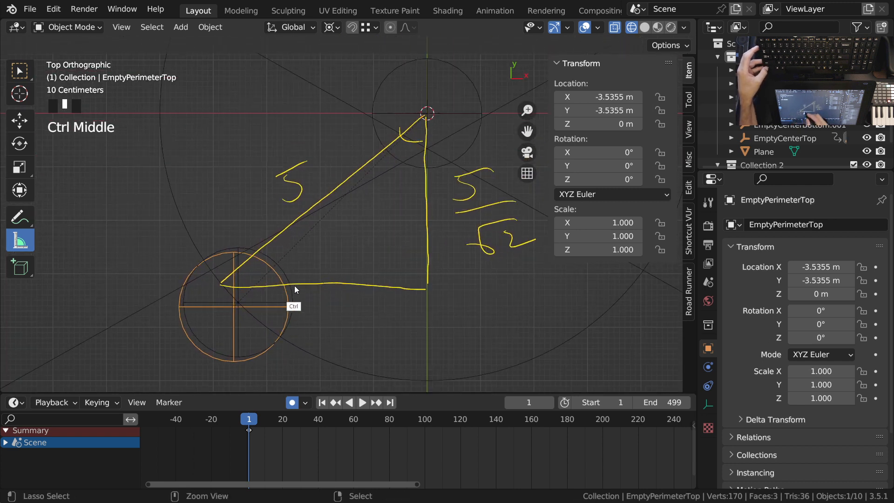
pyautogui.keyDown('ctrl'); pyautogui.moveTo(275, 336); pyautogui.dragTo(274, 330, button='middle'); pyautogui.keyUp('ctrl')
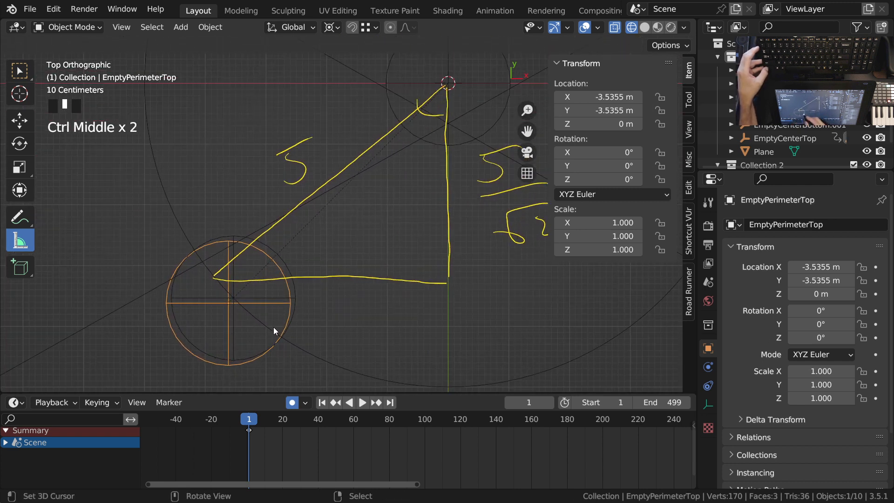
pyautogui.rightClick(294, 288)
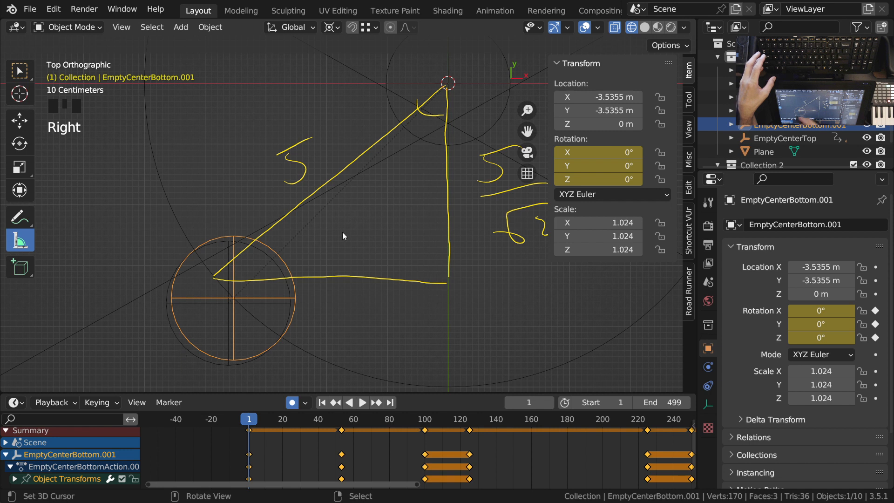
# - Set the scale of EmptyCenterBottom to 1 on all three axes
pyautogui.rightClick(402, 262)
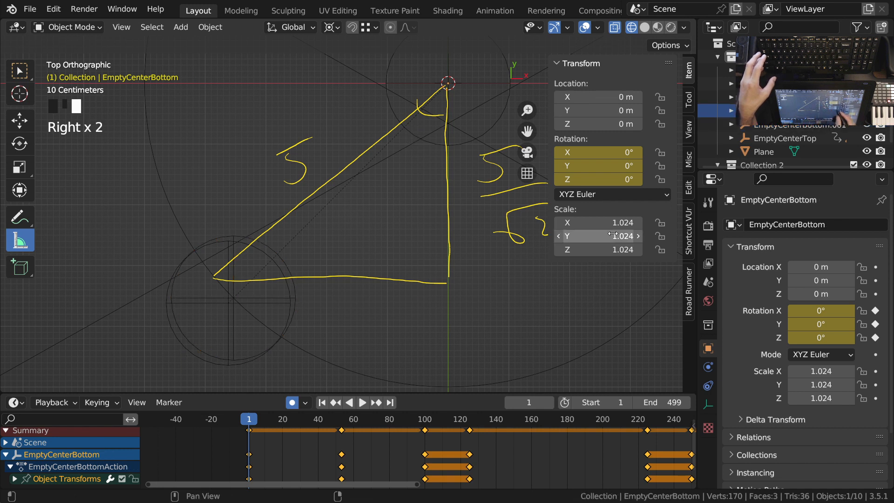
pyautogui.moveTo(625, 224); pyautogui.dragTo(630, 281)
pyautogui.write('1')
pyautogui.click(623, 316)
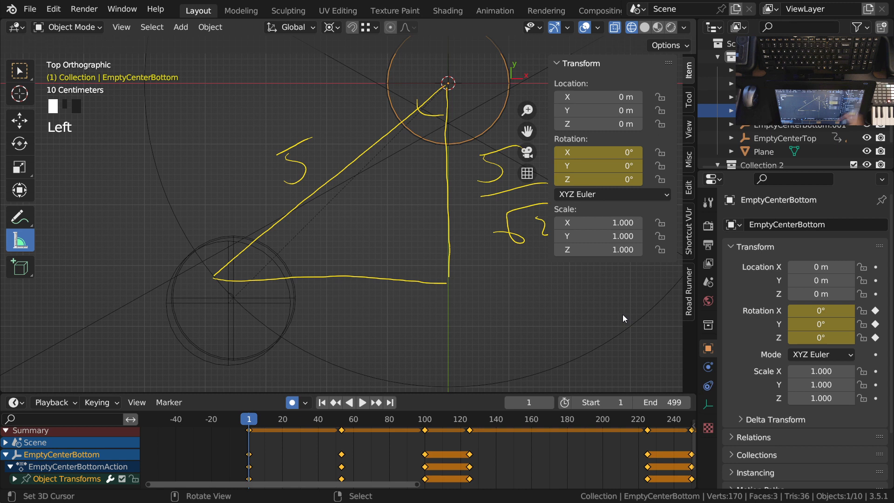
# - Set the scale of the duplicated empty, EmptyCenterBottom.001, to 1 on all three axes
pyautogui.rightClick(209, 357)
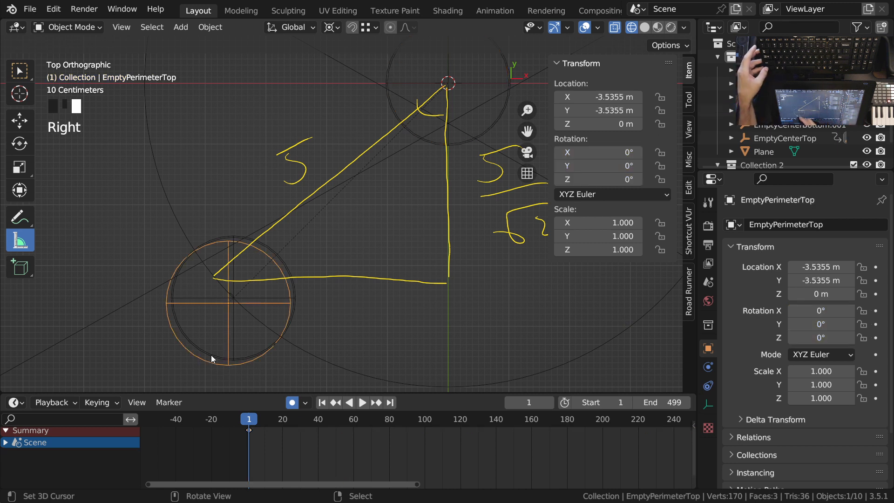
pyautogui.rightClick(211, 354)
pyautogui.keyDown('ctrl'); pyautogui.moveTo(205, 357); pyautogui.dragTo(290, 322, button='middle'); pyautogui.keyUp('ctrl')
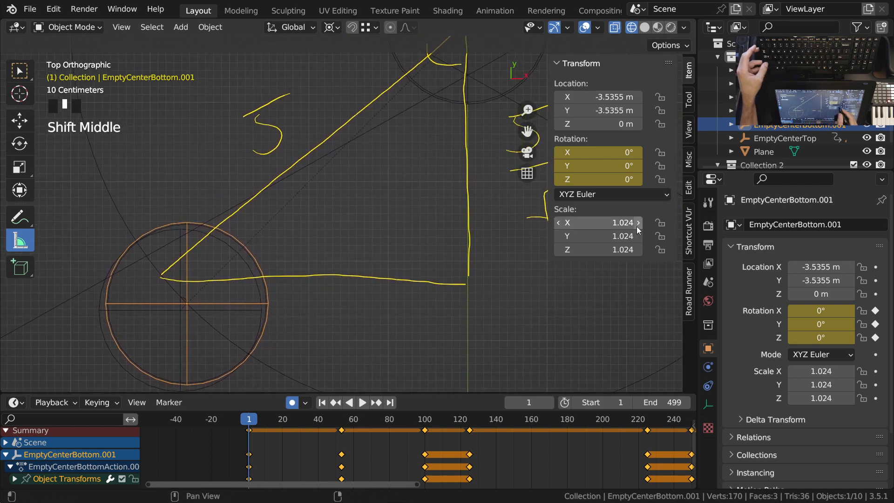
pyautogui.keyDown('ctrl'); pyautogui.moveTo(419, 212); pyautogui.dragTo(392, 274, button='middle'); pyautogui.keyUp('ctrl')
pyautogui.keyDown('shift'); pyautogui.moveTo(392, 274); pyautogui.dragTo(341, 322, button='middle'); pyautogui.keyUp('shift')
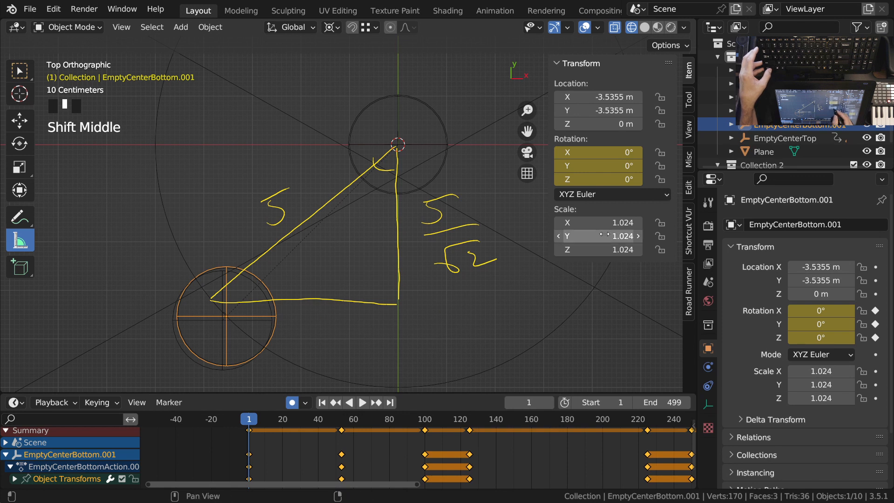
pyautogui.moveTo(605, 223); pyautogui.dragTo(605, 250)
pyautogui.write('1')
pyautogui.press('Return')
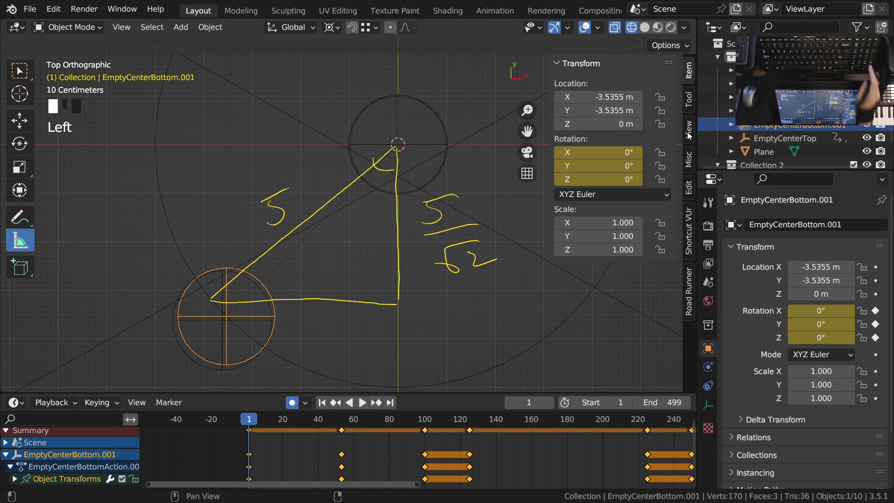
pyautogui.keyDown('ctrl'); pyautogui.moveTo(277, 379); pyautogui.dragTo(264, 302, button='middle'); pyautogui.keyUp('ctrl')
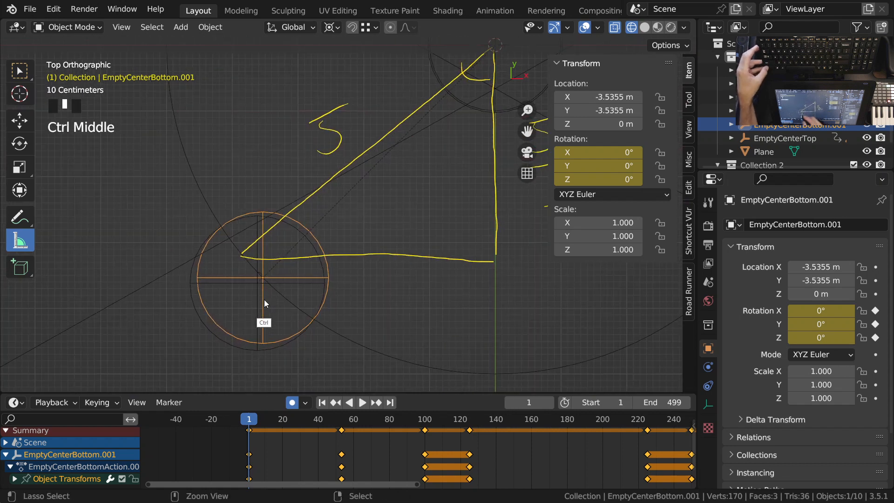
pyautogui.rightClick(225, 350)
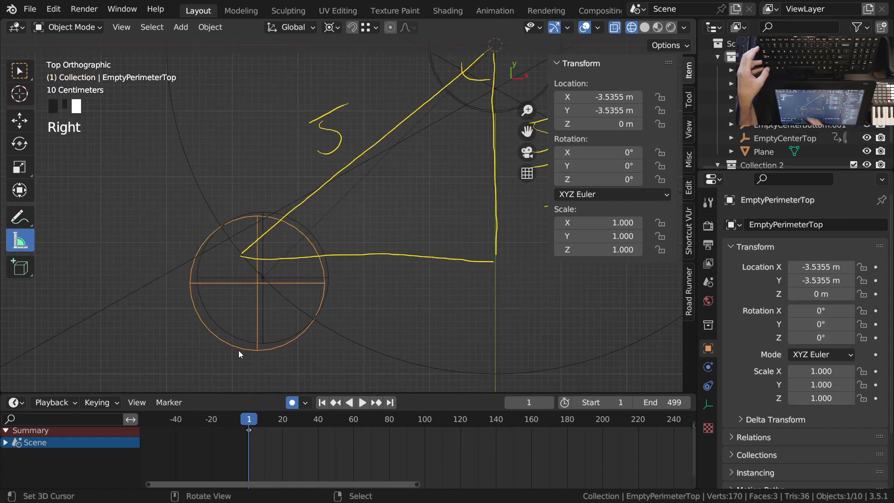
pyautogui.press('x')
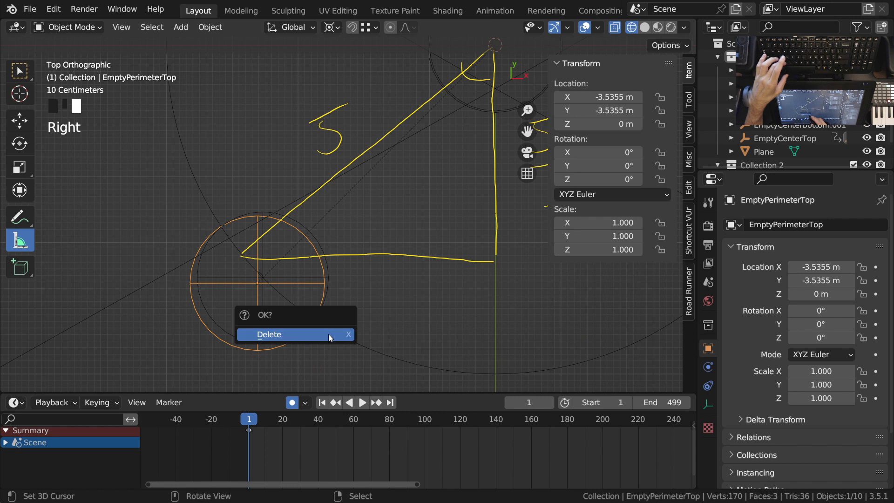
pyautogui.click(303, 339)
pyautogui.rightClick(233, 340)
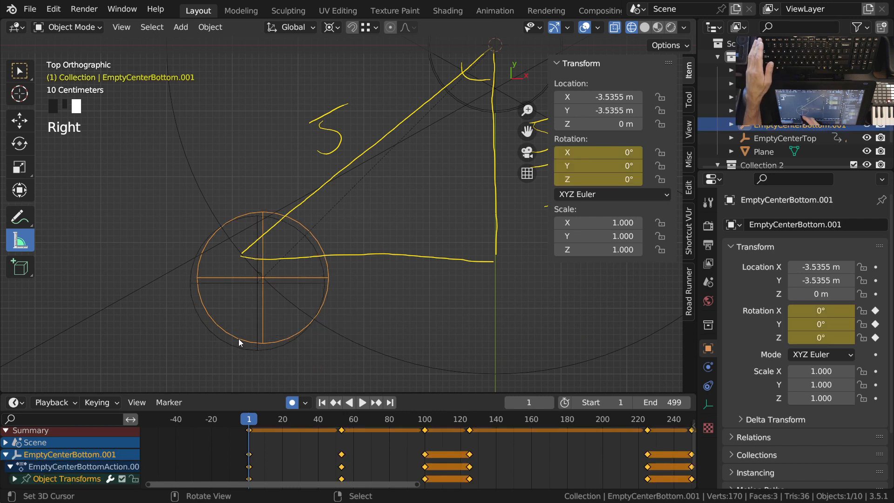
pyautogui.rightClick(238, 337)
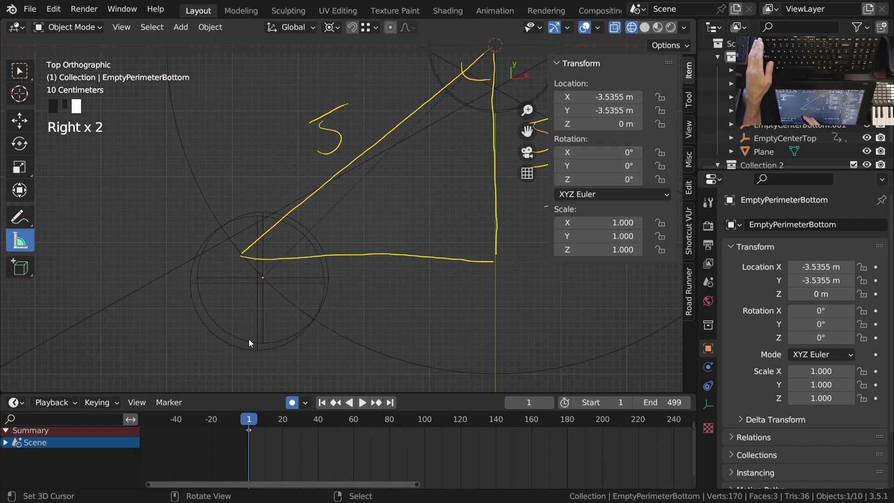
pyautogui.press('g')
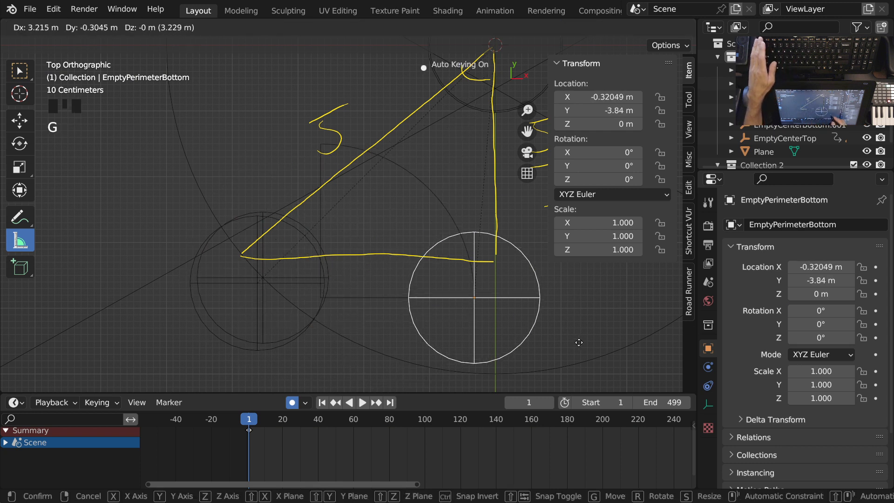
pyautogui.rightClick(564, 344)
# - Move the duplicated empty EmptyCenterBottom.001 clear of the overlapping perimeter empties and delete it
pyautogui.rightClick(299, 278)
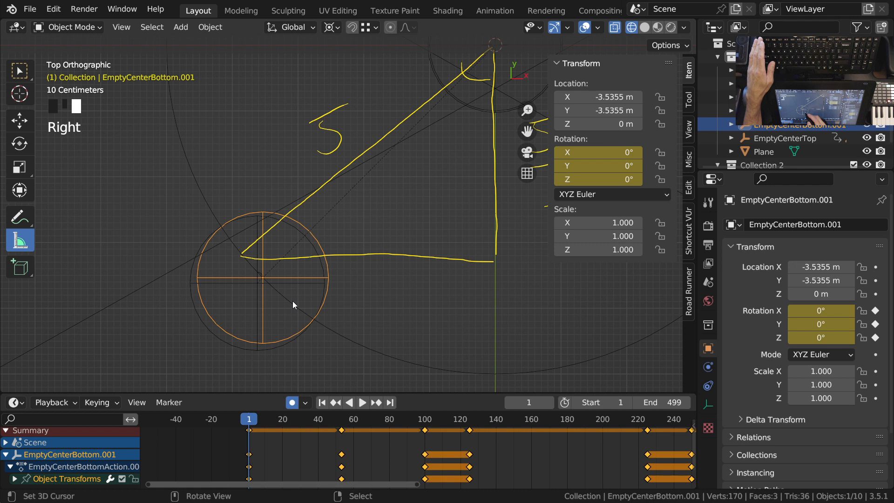
pyautogui.keyDown('ctrl'); pyautogui.moveTo(312, 278); pyautogui.dragTo(347, 297, button='middle'); pyautogui.keyUp('ctrl')
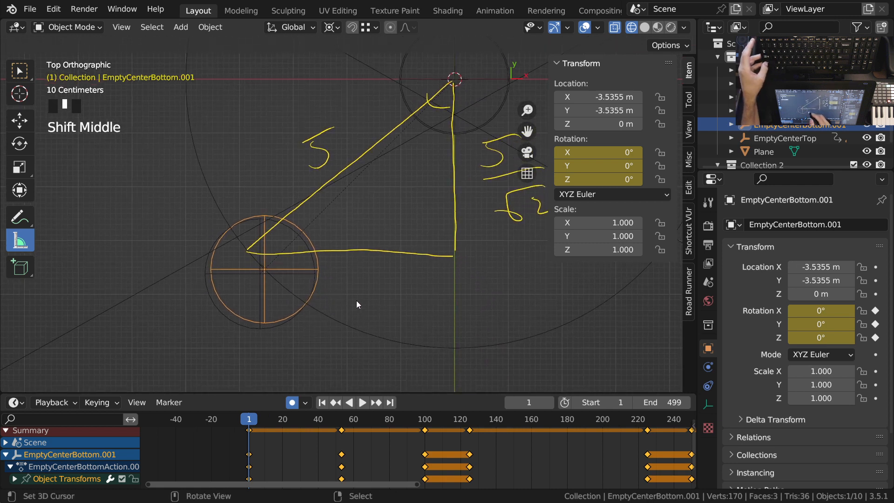
pyautogui.press('g')
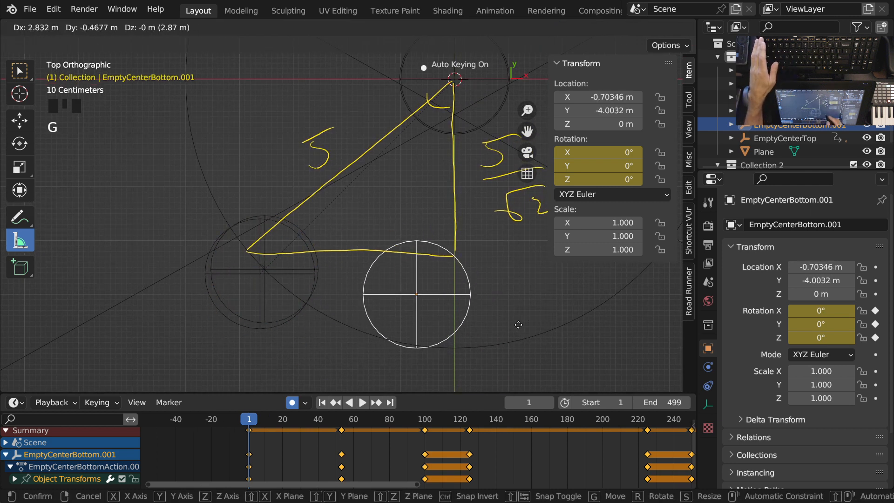
pyautogui.click(493, 289)
pyautogui.press('x')
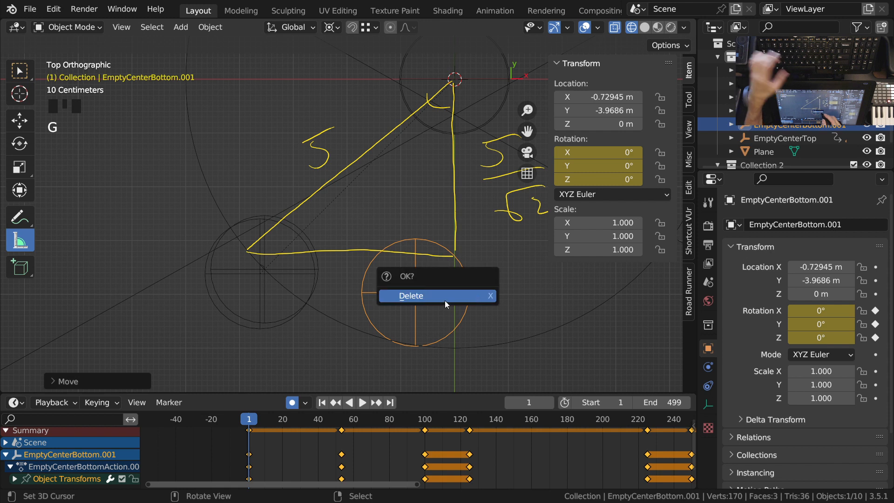
pyautogui.click(451, 299)
# - Check EmptyPerimeterTop's placement among the overlapping perimeter empties with a trial move
pyautogui.rightClick(295, 289)
pyautogui.keyDown('ctrl'); pyautogui.moveTo(296, 292); pyautogui.dragTo(289, 262, button='middle'); pyautogui.keyUp('ctrl')
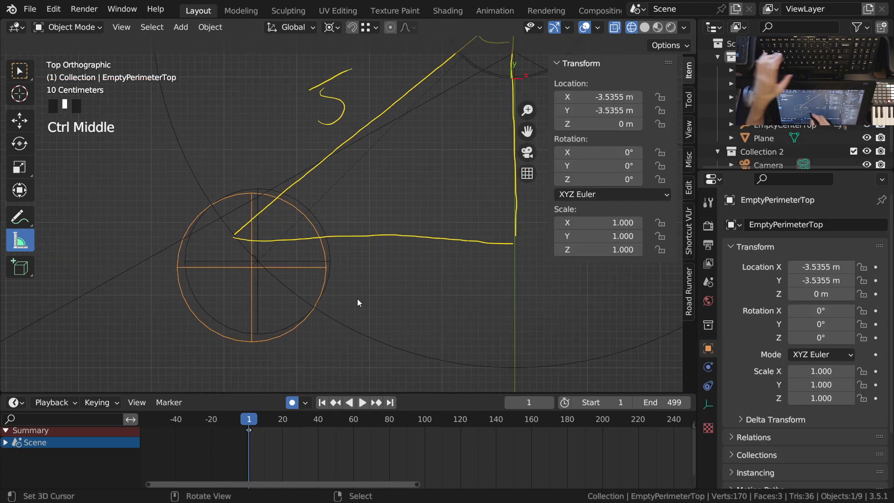
pyautogui.press('g')
pyautogui.rightClick(411, 345)
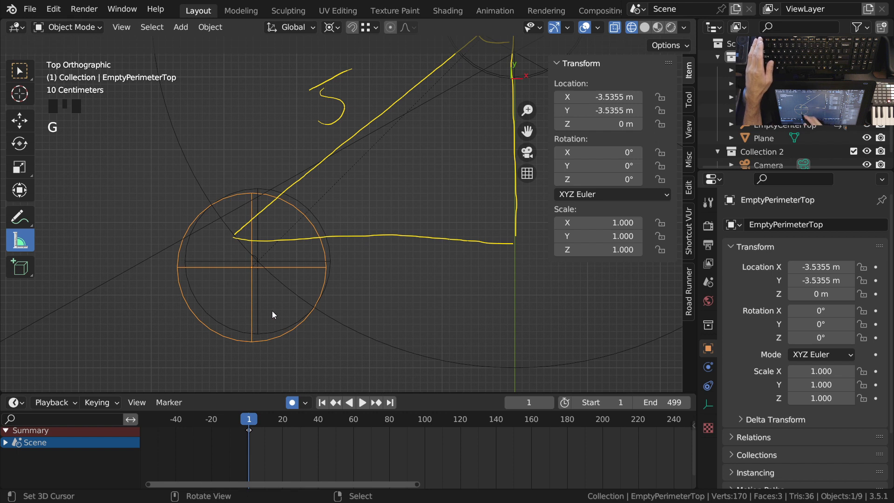
# - Set the scale of EmptyCenterTop to 0 on all three axes
pyautogui.keyDown('ctrl'); pyautogui.moveTo(523, 271); pyautogui.dragTo(344, 334, button='middle'); pyautogui.keyUp('ctrl')
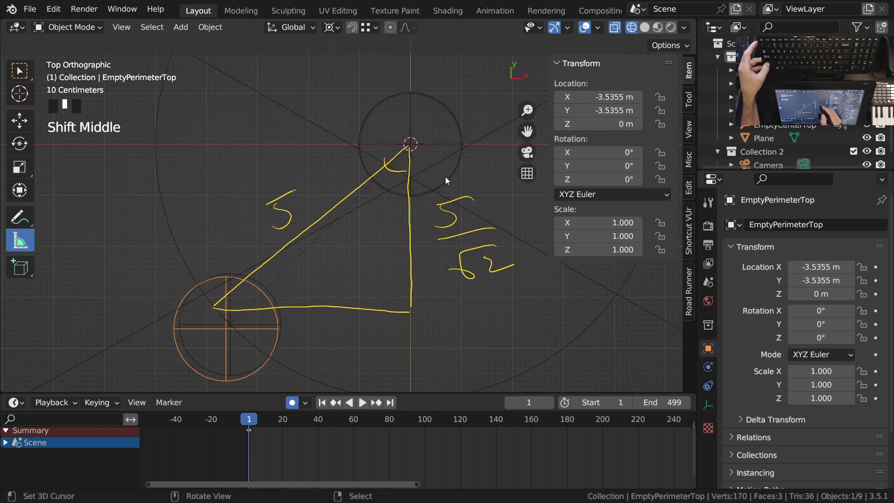
pyautogui.rightClick(443, 147)
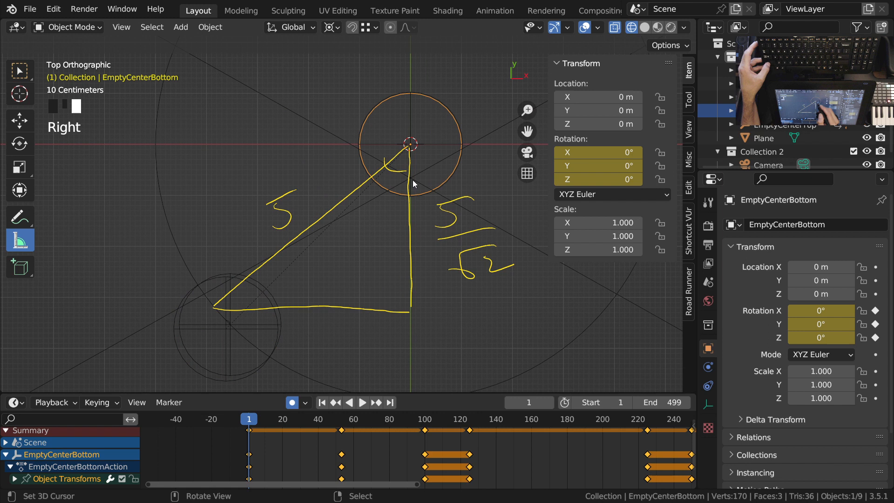
pyautogui.rightClick(450, 145)
pyautogui.moveTo(599, 222); pyautogui.dragTo(598, 249)
pyautogui.write('0')
pyautogui.click(699, 121)
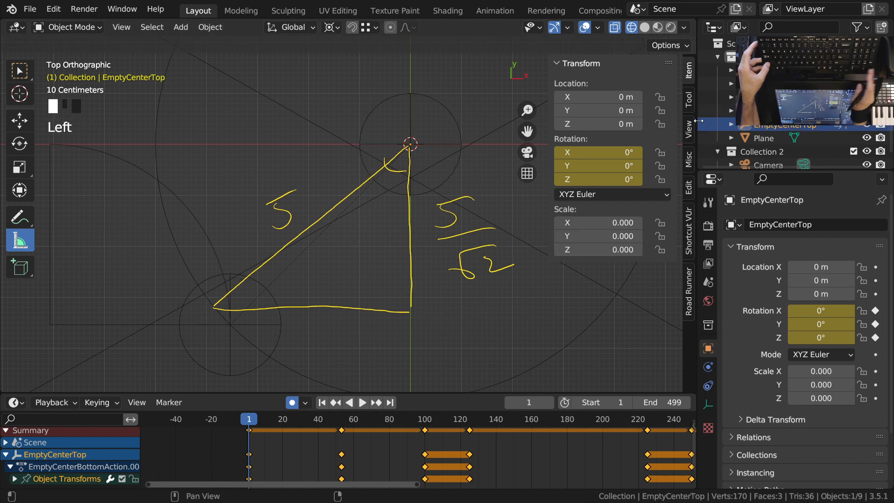
# - Inspect the transform and position of EmptyPerimeterBottom where the perimeter empties should overlap
pyautogui.keyDown('ctrl'); pyautogui.moveTo(264, 349); pyautogui.dragTo(325, 293, button='middle'); pyautogui.keyUp('ctrl')
pyautogui.rightClick(324, 299)
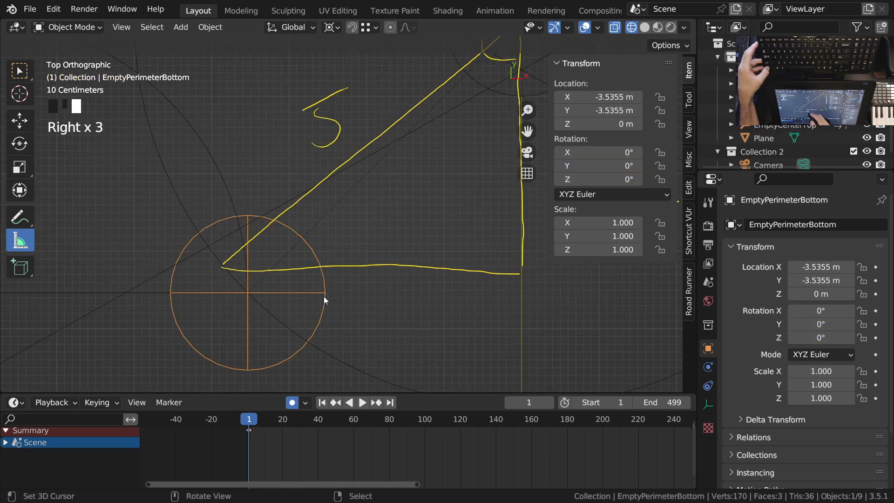
pyautogui.rightClick(327, 284)
pyautogui.rightClick(327, 284)
pyautogui.keyDown('ctrl'); pyautogui.moveTo(326, 285); pyautogui.dragTo(340, 317, button='middle'); pyautogui.keyUp('ctrl')
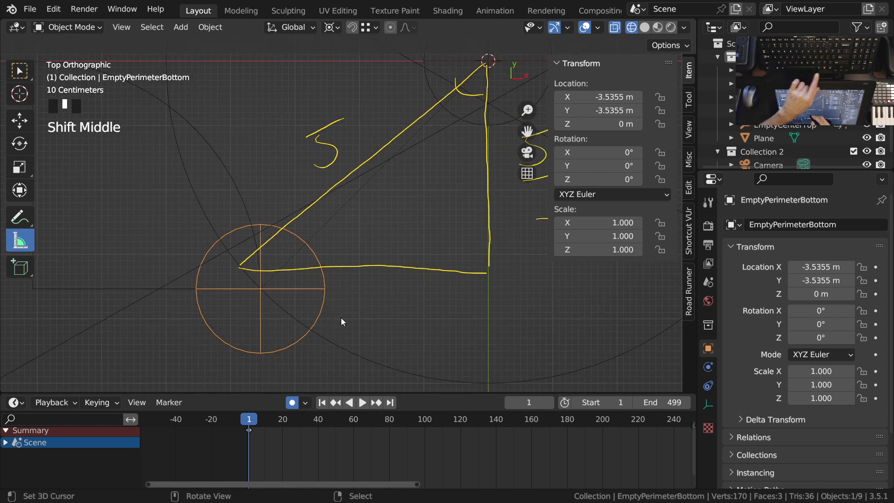
pyautogui.rightClick(320, 284)
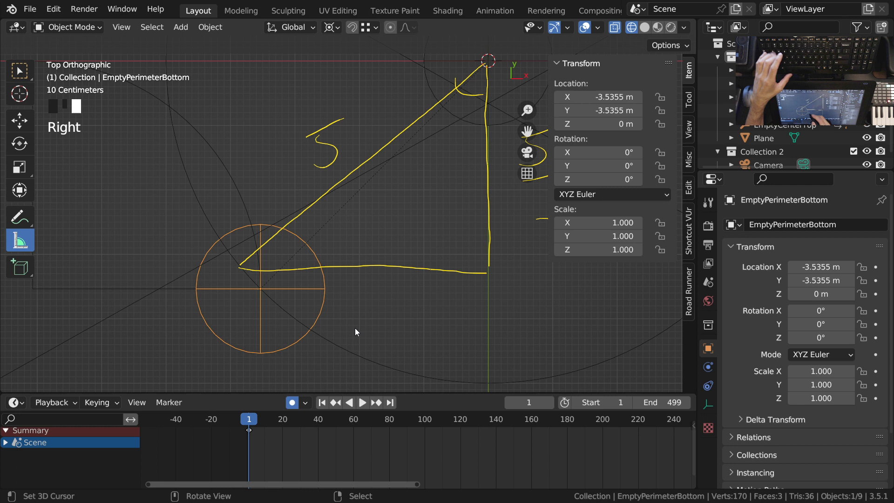
# - Play and scrub the opening frames to check how the perimeter empties and the quarter-circle plane move
pyautogui.click(255, 449)
pyautogui.press('space')
pyautogui.moveTo(255, 448); pyautogui.dragTo(287, 449)
pyautogui.keyDown('ctrl'); pyautogui.moveTo(336, 273); pyautogui.dragTo(341, 299, button='middle'); pyautogui.keyUp('ctrl')
pyautogui.moveTo(292, 454); pyautogui.dragTo(322, 454)
pyautogui.press('Escape')
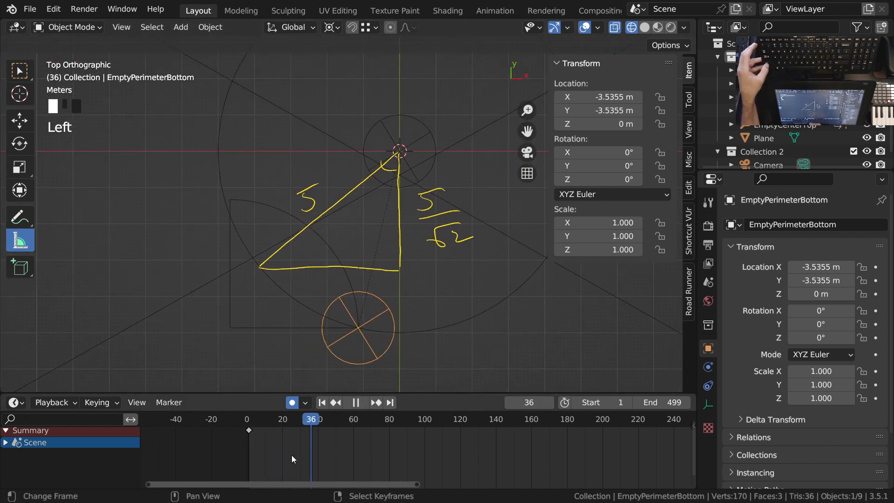
# - Compare the scale of the two centre empties and set EmptyCenterTop's scale to 1 on all three axes
pyautogui.rightClick(428, 175)
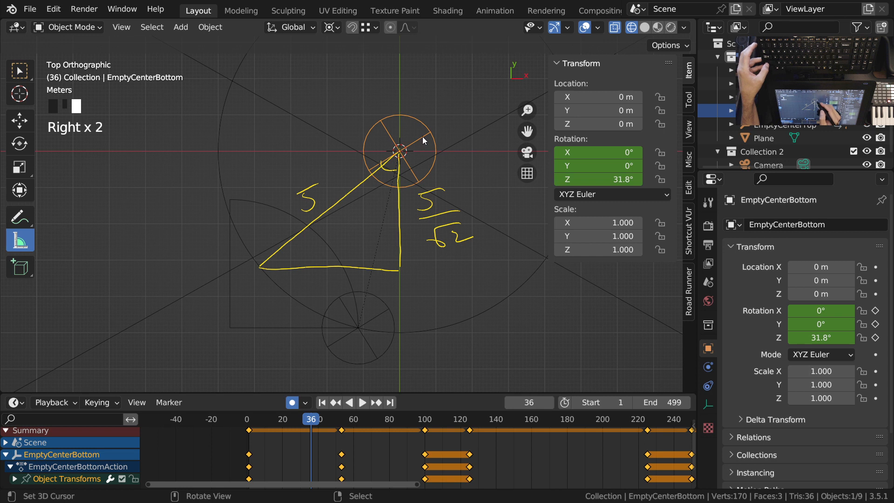
pyautogui.keyDown('ctrl'); pyautogui.moveTo(424, 160); pyautogui.dragTo(395, 227, button='middle'); pyautogui.keyUp('ctrl')
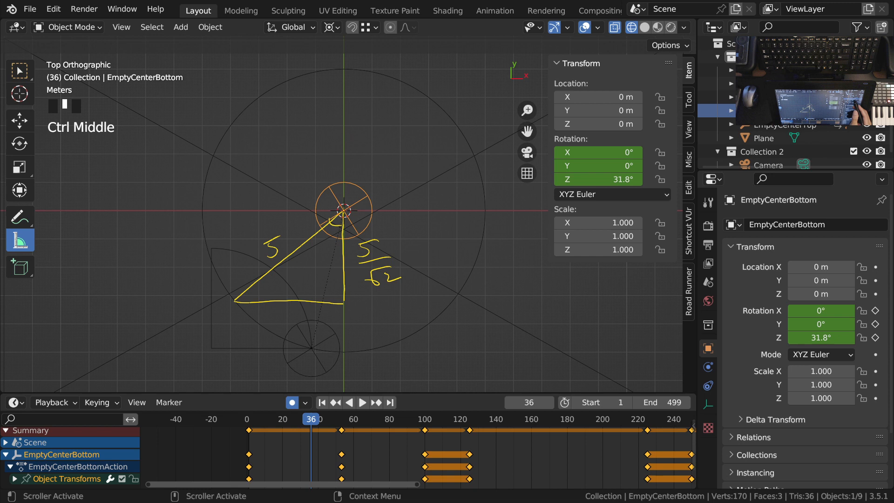
pyautogui.click(828, 113)
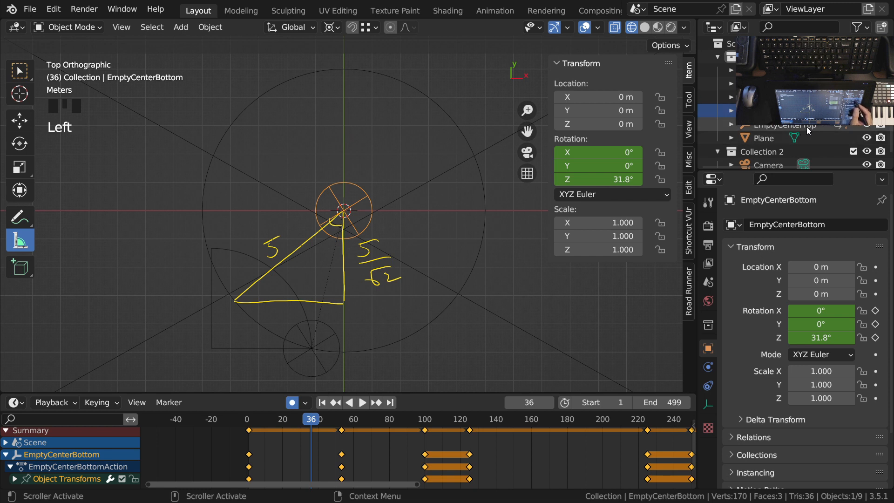
pyautogui.click(809, 126)
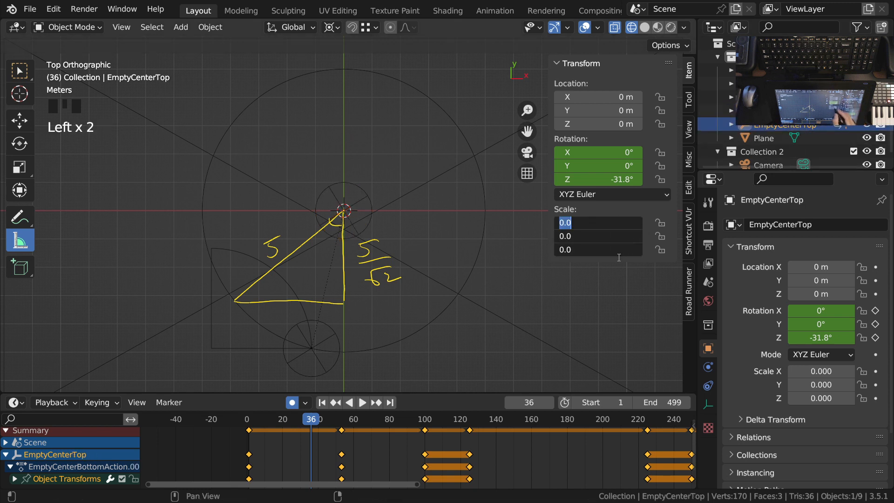
pyautogui.click(670, 138)
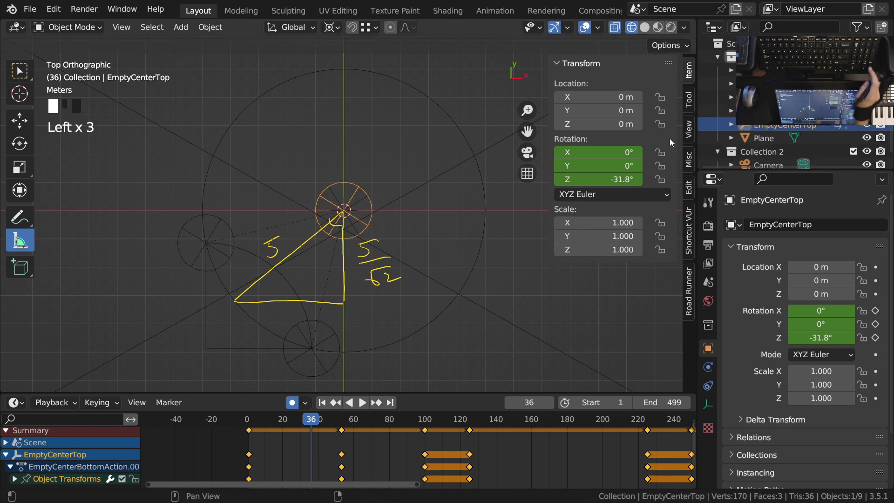
# - Check the transforms of EmptyPerimeterTop, EmptyPerimeterBottom and EmptyCenterBottom in their opened-out positions
pyautogui.rightClick(227, 228)
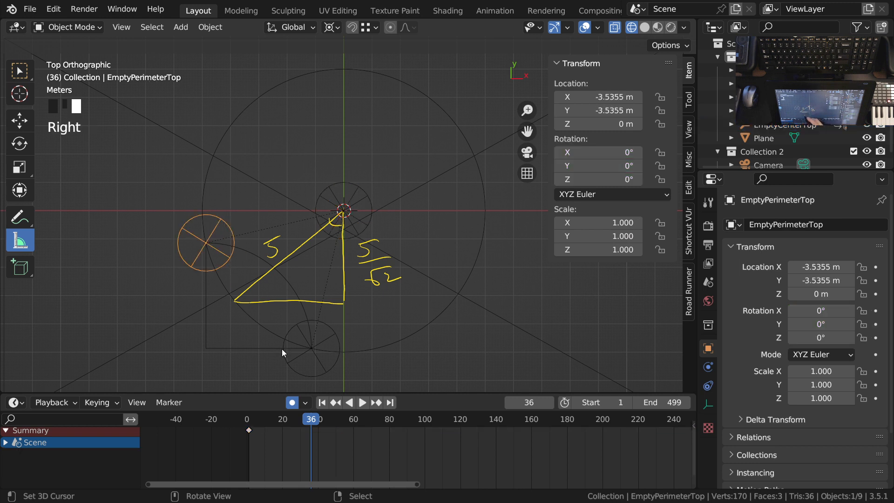
pyautogui.rightClick(329, 333)
pyautogui.rightClick(366, 198)
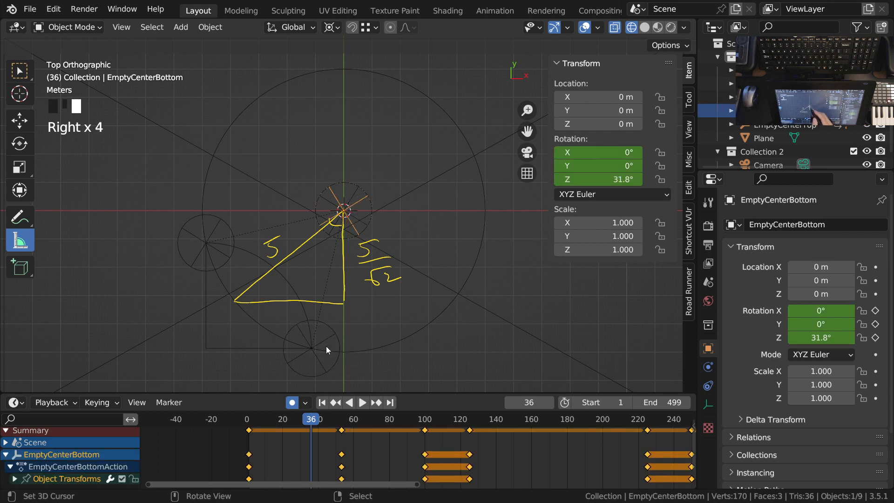
pyautogui.keyDown('ctrl'); pyautogui.moveTo(231, 279); pyautogui.dragTo(226, 238, button='middle'); pyautogui.keyUp('ctrl')
# - Delete EmptyCenterBottom's intermediate rotation keyframe between frame 49 and frame 60
pyautogui.moveTo(318, 448)
pyautogui.mouseDown()
pyautogui.moveTo(432, 447)
pyautogui.moveTo(334, 447)
pyautogui.mouseUp()
pyautogui.keyDown('ctrl'); pyautogui.moveTo(477, 471); pyautogui.dragTo(372, 452, button='middle'); pyautogui.keyUp('ctrl')
pyautogui.keyDown('ctrl'); pyautogui.moveTo(547, 453); pyautogui.dragTo(553, 500, button='middle'); pyautogui.keyUp('ctrl')
pyautogui.moveTo(517, 458)
pyautogui.mouseDown(button='middle')
pyautogui.moveTo(420, 460)
pyautogui.moveTo(516, 458)
pyautogui.mouseUp(button='middle')
pyautogui.rightClick(407, 450)
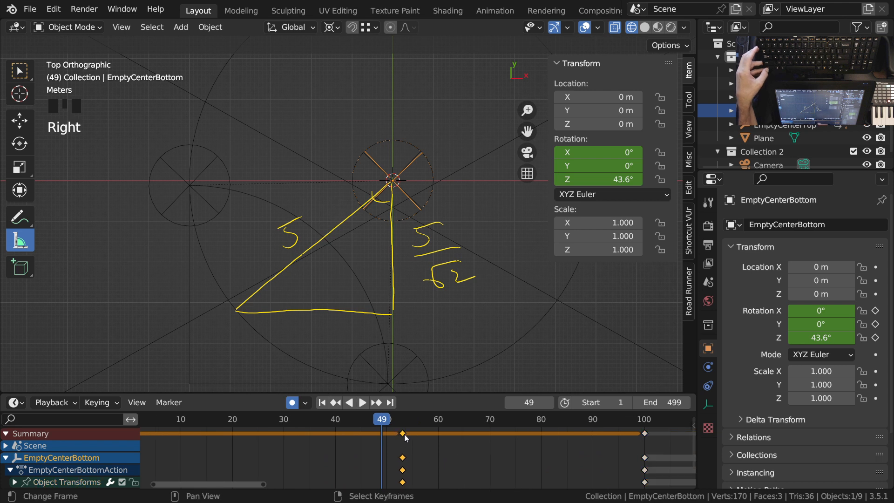
pyautogui.press('x')
pyautogui.click(426, 450)
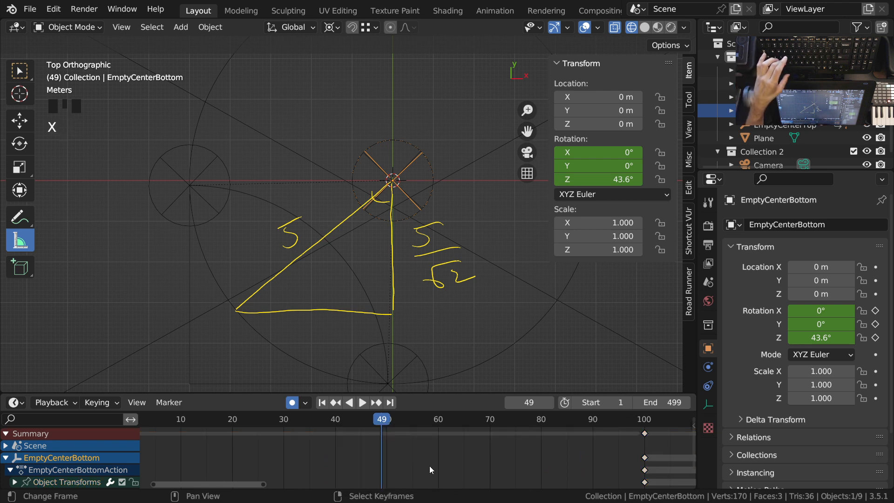
# - Play the full animation from frame 1 and review the empties' rotation across all keyframes
pyautogui.keyDown('ctrl'); pyautogui.moveTo(474, 451); pyautogui.dragTo(407, 466, button='middle'); pyautogui.keyUp('ctrl')
pyautogui.hotkey('shift', 'Left')
pyautogui.press('space')
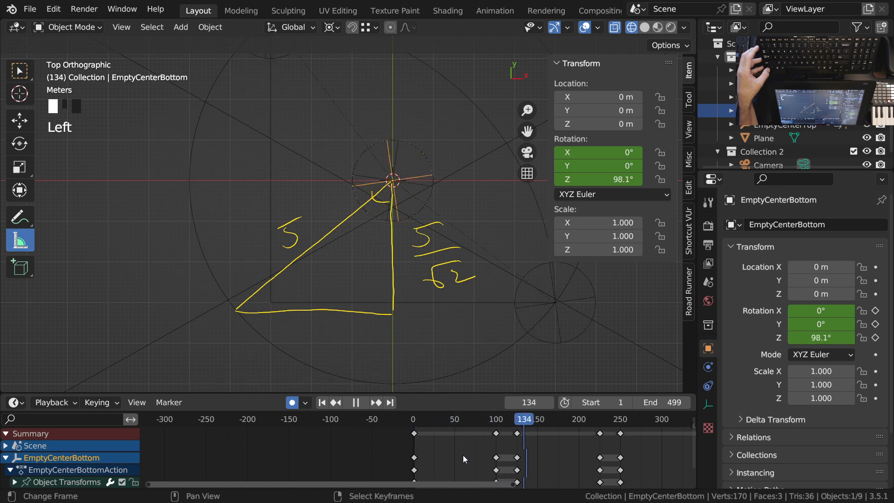
pyautogui.moveTo(590, 454); pyautogui.dragTo(552, 454)
pyautogui.keyDown('ctrl'); pyautogui.moveTo(612, 468); pyautogui.dragTo(365, 481, button='middle'); pyautogui.keyUp('ctrl')
pyautogui.hotkey('shift', 'Left')
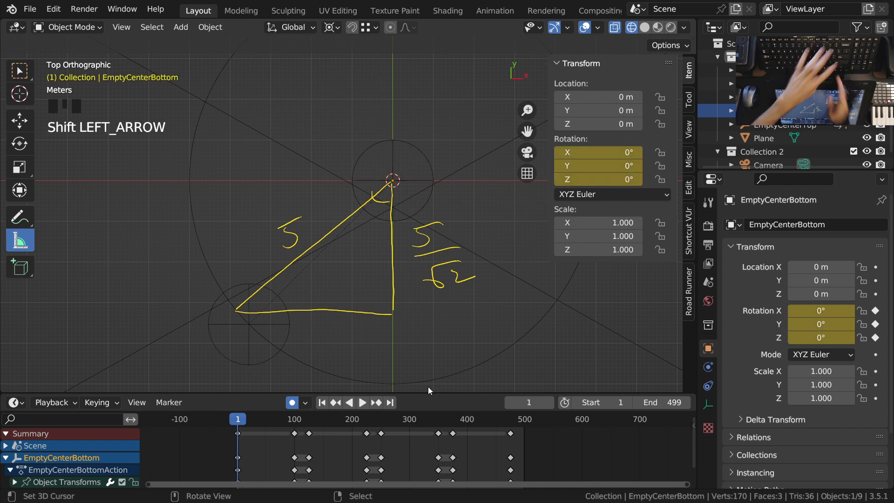
pyautogui.hotkey('shift', 'space')
pyautogui.moveTo(381, 267)
pyautogui.keyDown('ctrl'); pyautogui.mouseDown(button='middle')
pyautogui.moveTo(379, 256)
pyautogui.moveTo(393, 302)
pyautogui.moveTo(421, 331)
pyautogui.mouseUp(button='middle'); pyautogui.keyUp('ctrl')
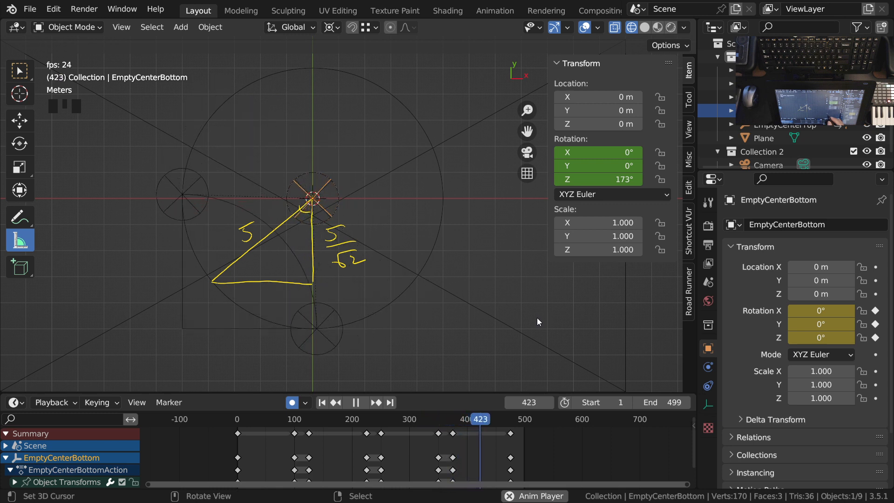
# - Erase the handwritten triangle and 5/√2 annotations from the viewport and stop the playback
pyautogui.press('d')
pyautogui.press('Right')
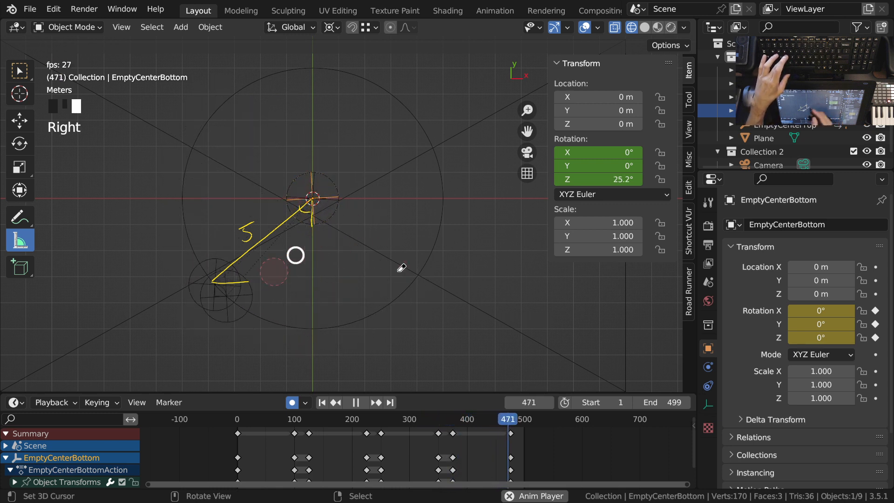
pyautogui.press('Escape')
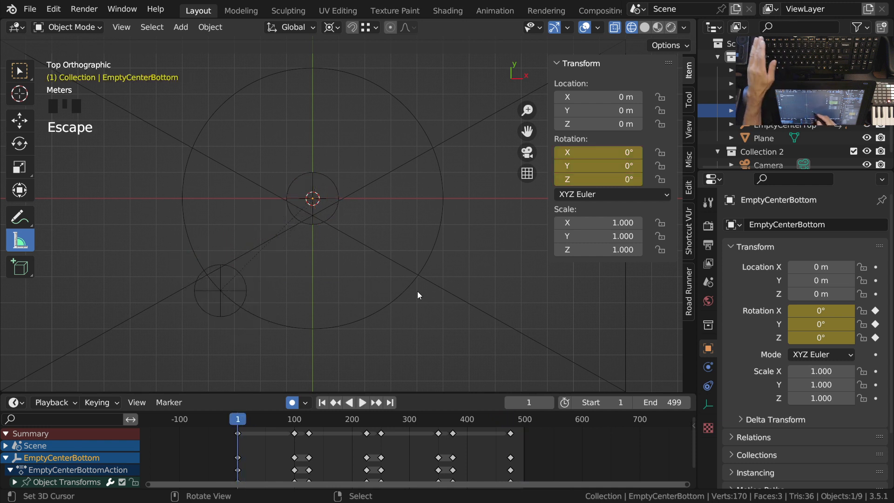
# - Switch to rendered shading in the camera view and play the quarter-circle animation through to check it
pyautogui.press('z')
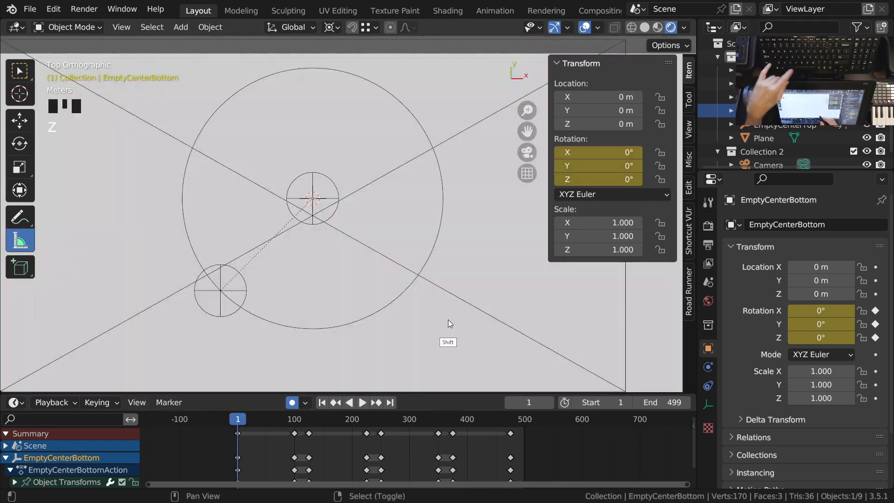
pyautogui.press('KP_0')
pyautogui.keyDown('ctrl'); pyautogui.moveTo(466, 204); pyautogui.dragTo(423, 268, button='middle'); pyautogui.keyUp('ctrl')
pyautogui.hotkey('shift', 'space')
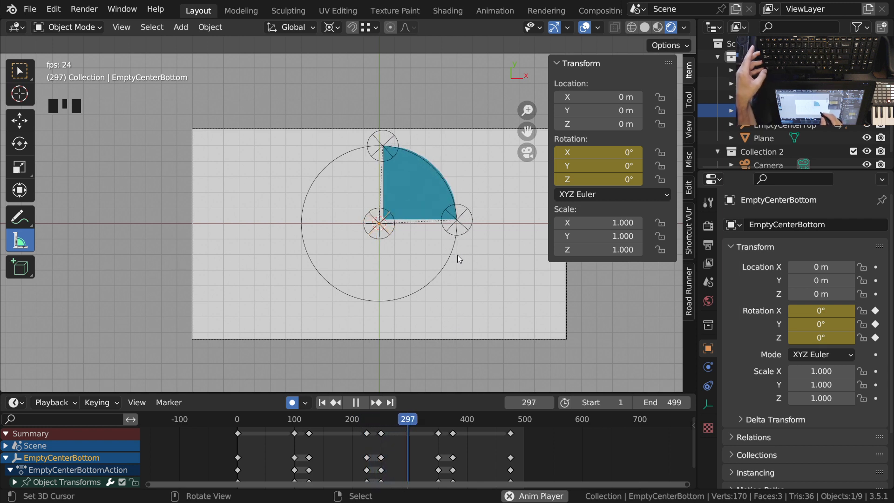
pyautogui.keyDown('ctrl'); pyautogui.moveTo(435, 283); pyautogui.dragTo(423, 211, button='middle'); pyautogui.keyUp('ctrl')
pyautogui.press('Escape')
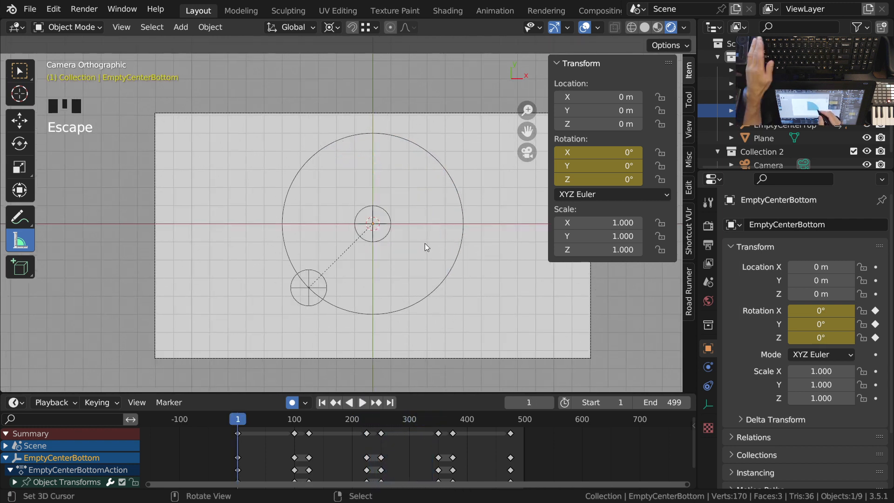
# - Hide the viewport's Transform sidebar and fit the whole camera frame in view
pyautogui.keyDown('ctrl'); pyautogui.moveTo(340, 376); pyautogui.dragTo(303, 361, button='middle'); pyautogui.keyUp('ctrl')
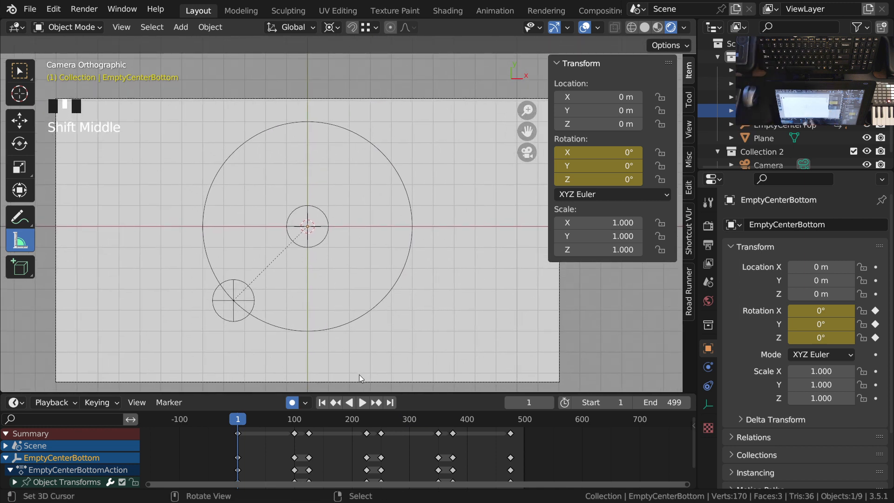
pyautogui.keyDown('ctrl'); pyautogui.moveTo(364, 216); pyautogui.dragTo(347, 216, button='middle'); pyautogui.keyUp('ctrl')
pyautogui.keyDown('shift'); pyautogui.moveTo(366, 300); pyautogui.dragTo(390, 260, button='middle'); pyautogui.keyUp('shift')
pyautogui.press('n')
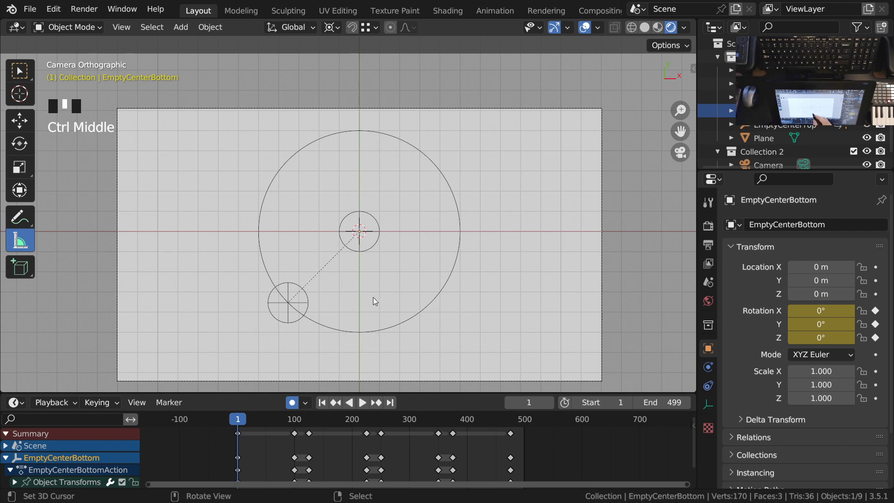
# - Add a new collection, Collection 3, to the Scene Collection and exclude Collection 2 from the view layer
pyautogui.keyDown('ctrl'); pyautogui.moveTo(430, 253); pyautogui.dragTo(409, 256, button='middle'); pyautogui.keyUp('ctrl')
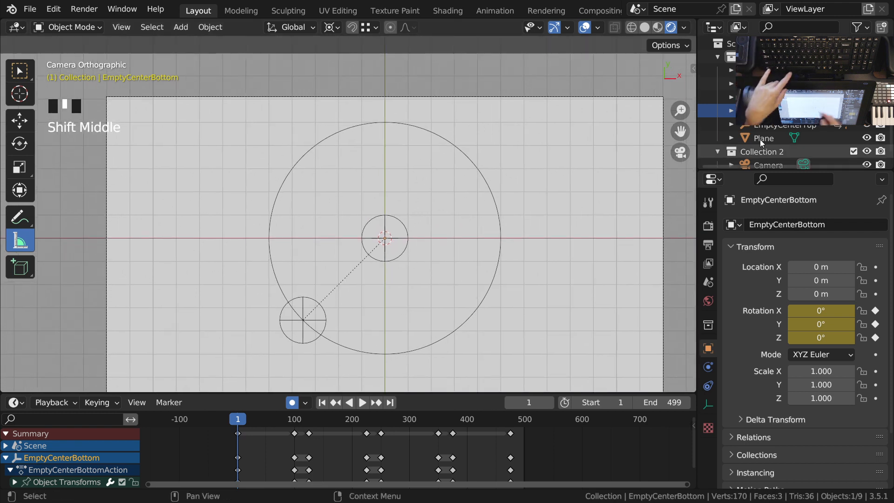
pyautogui.hotkey('ctrl', 'space')
pyautogui.click(83, 43)
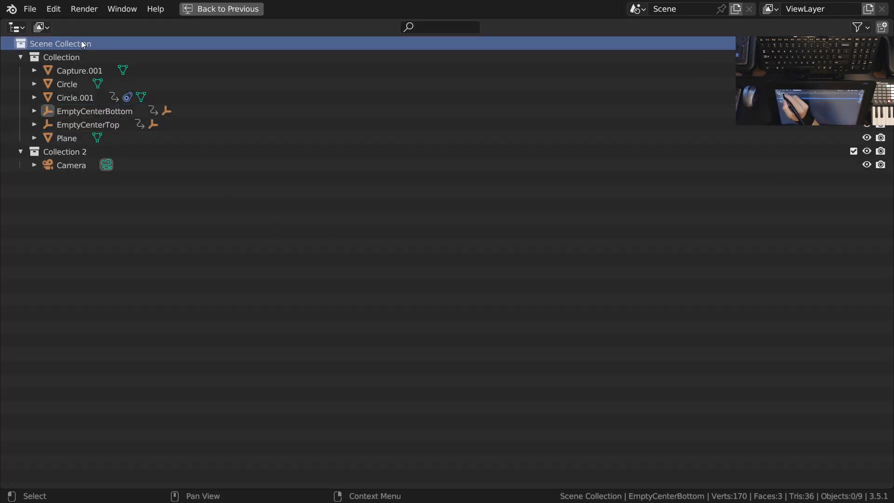
pyautogui.press('c')
pyautogui.click(70, 179)
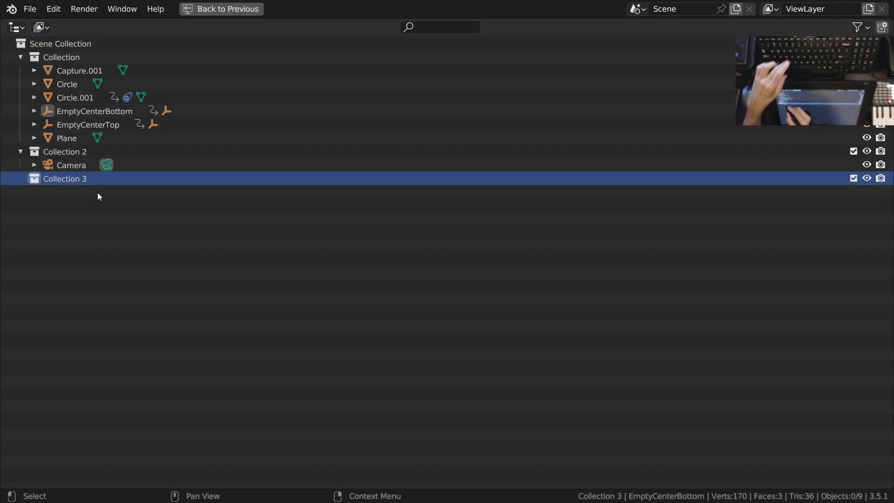
pyautogui.click(853, 150)
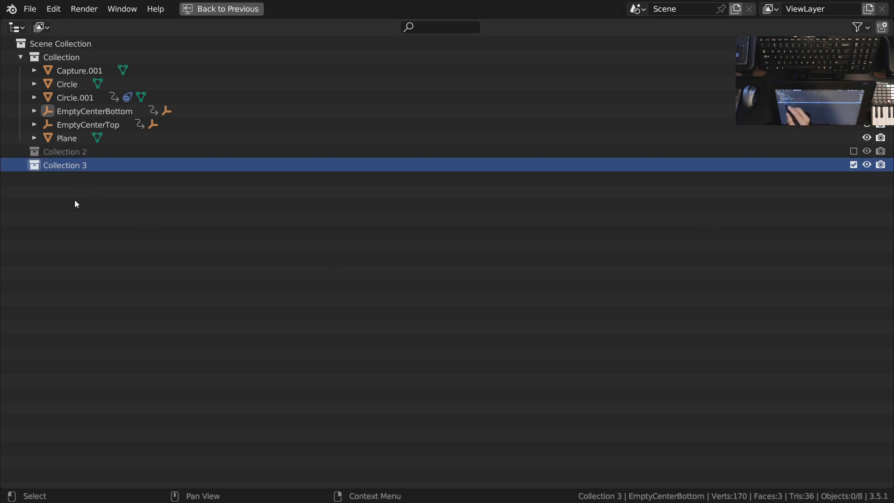
# - Move EmptyCenterBottom, EmptyCenterTop and their perimeter child empties into Collection 3 and collapse that collection
pyautogui.moveTo(34, 123); pyautogui.dragTo(34, 111)
pyautogui.click(93, 111)
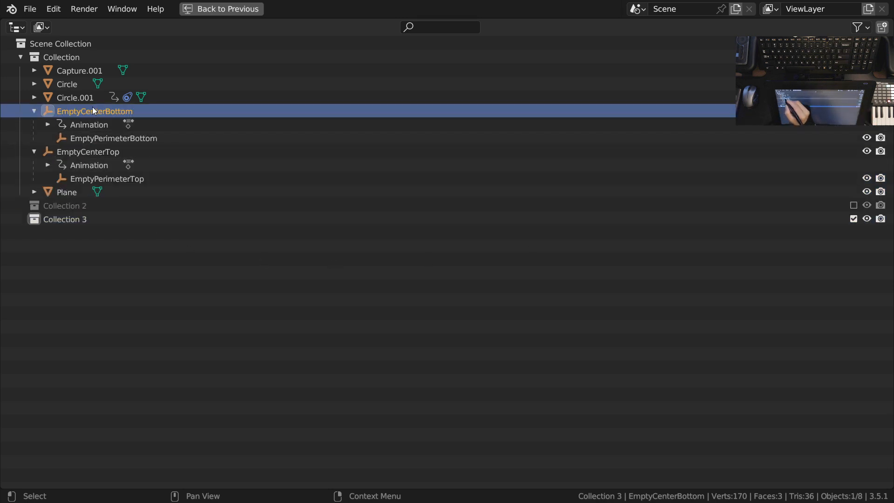
pyautogui.keyDown('shift'); pyautogui.click(97, 180); pyautogui.keyUp('shift')
pyautogui.moveTo(104, 109); pyautogui.dragTo(79, 216)
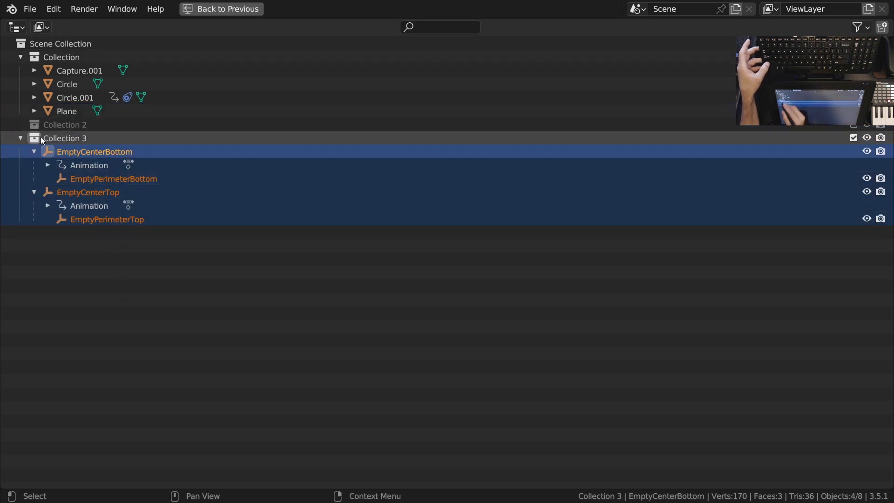
pyautogui.click(21, 138)
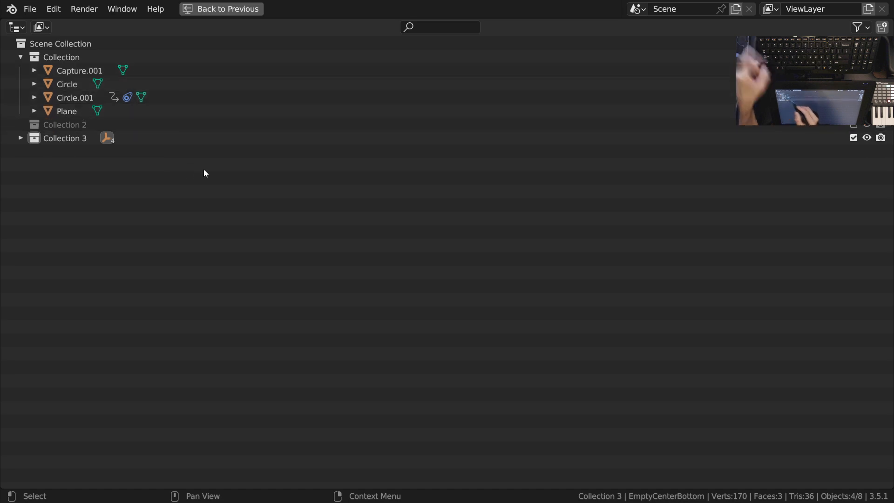
pyautogui.hotkey('ctrl', 'space')
pyautogui.press('Escape')
pyautogui.press('Escape')
pyautogui.press('Escape')
# - Advance to frame 54 and rename the blue Circle.001 object as QuarterCircle
pyautogui.keyDown('ctrl'); pyautogui.moveTo(367, 311); pyautogui.dragTo(367, 300, button='middle'); pyautogui.keyUp('ctrl')
pyautogui.moveTo(252, 455); pyautogui.dragTo(268, 456)
pyautogui.rightClick(358, 276)
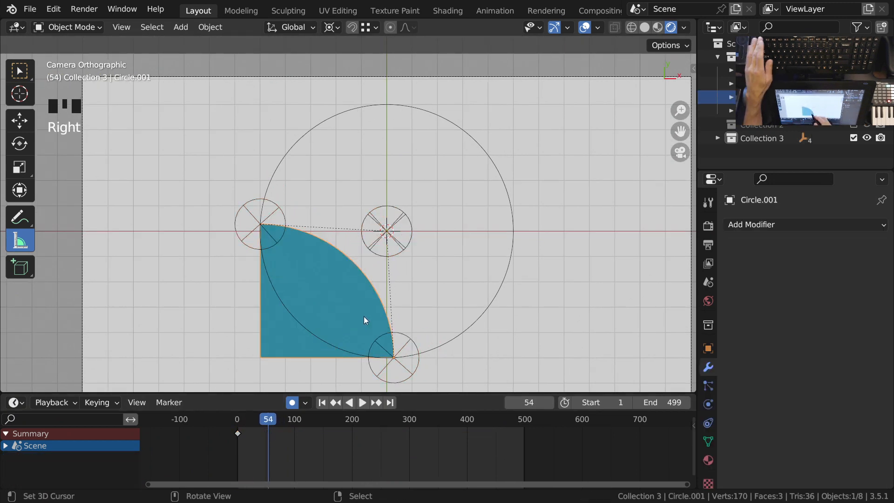
pyautogui.press('F2')
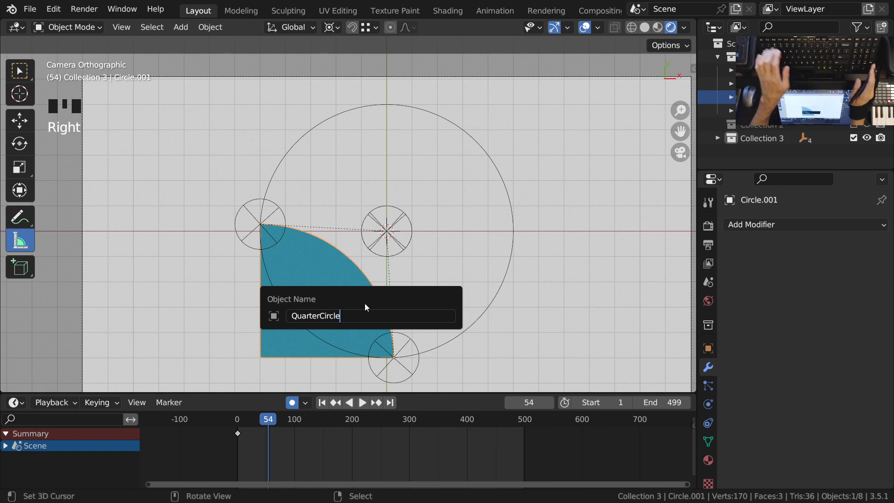
pyautogui.write('QuarterCircle')
pyautogui.press('Return')
# - Rename the large circle outline object as PerimeterCircle
pyautogui.rightClick(496, 301)
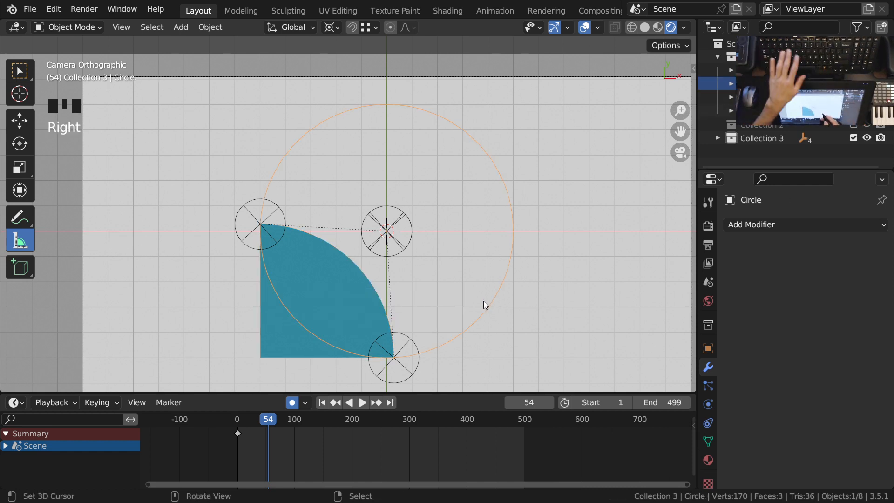
pyautogui.press('F2')
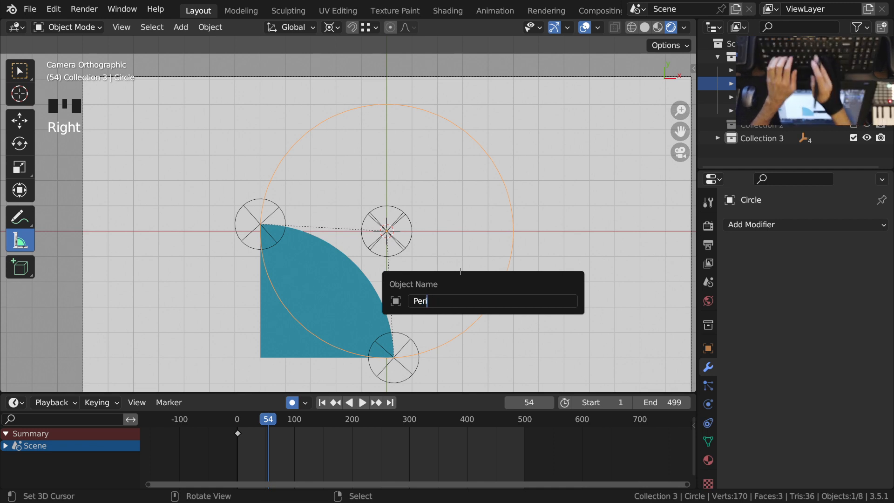
pyautogui.press('Return')
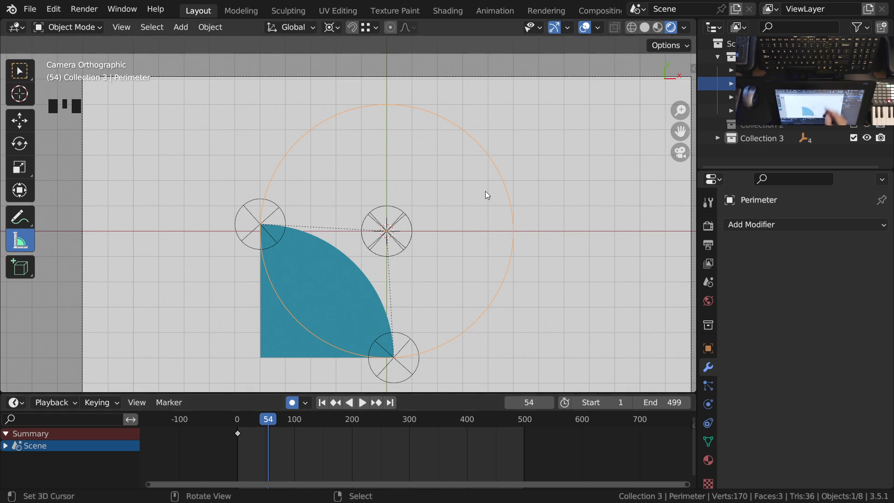
pyautogui.press('F2')
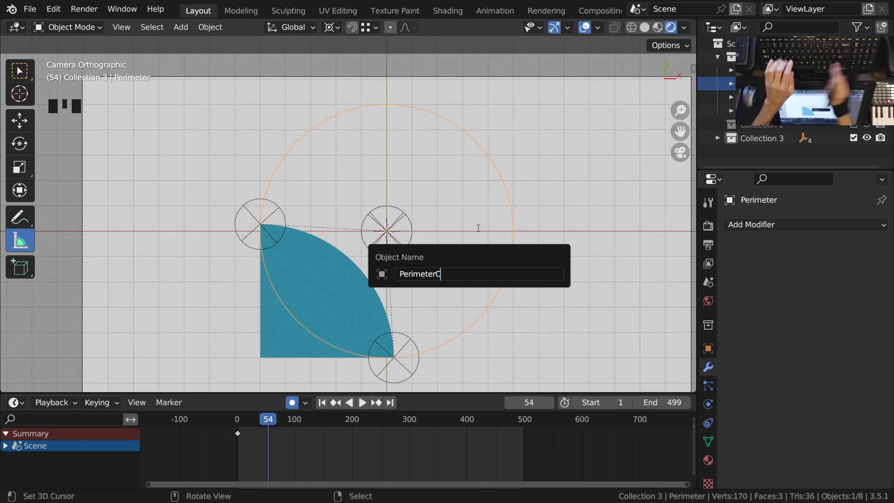
pyautogui.press('Return')
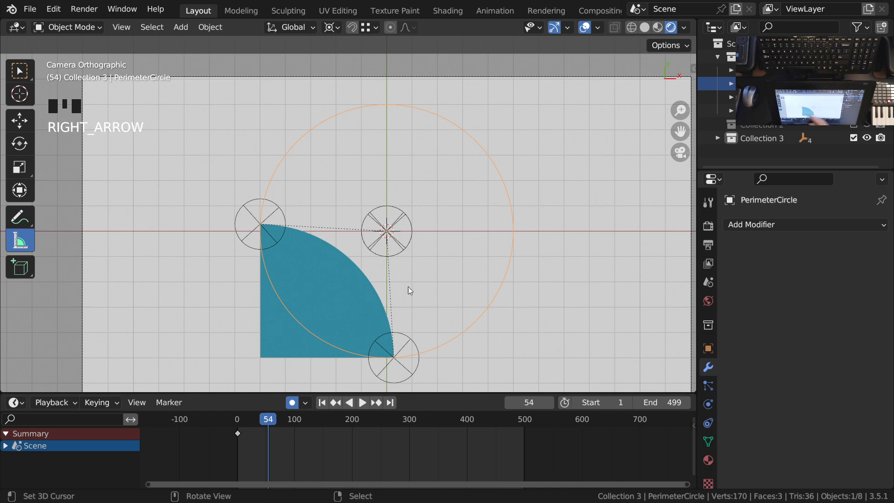
# - Rename the large plane behind the circle as Background
pyautogui.rightClick(512, 207)
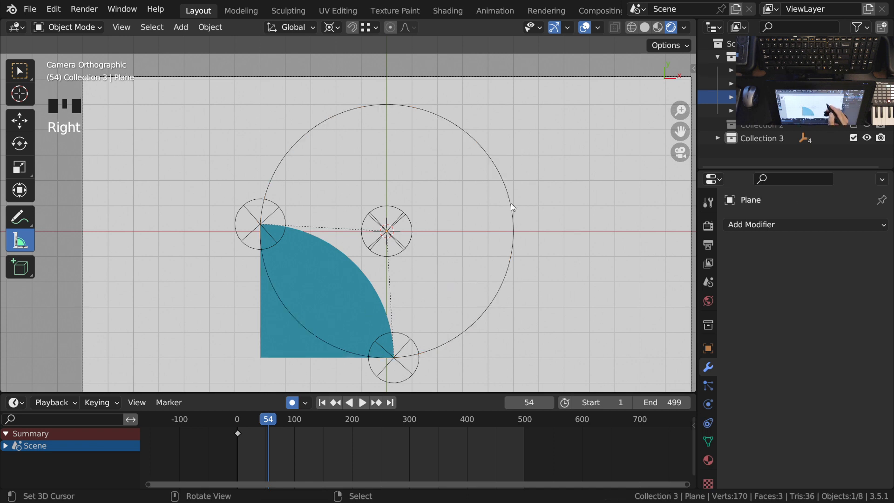
pyautogui.keyDown('ctrl'); pyautogui.moveTo(408, 207); pyautogui.dragTo(399, 284, button='middle'); pyautogui.keyUp('ctrl')
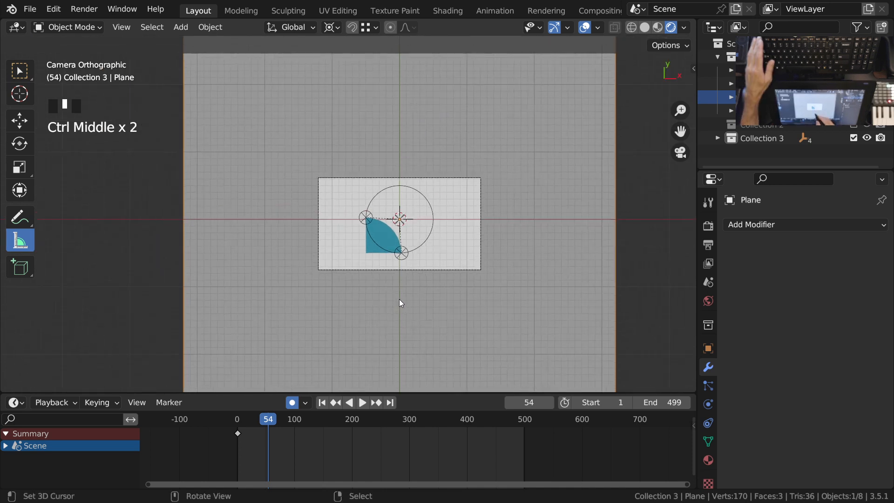
pyautogui.press('F2')
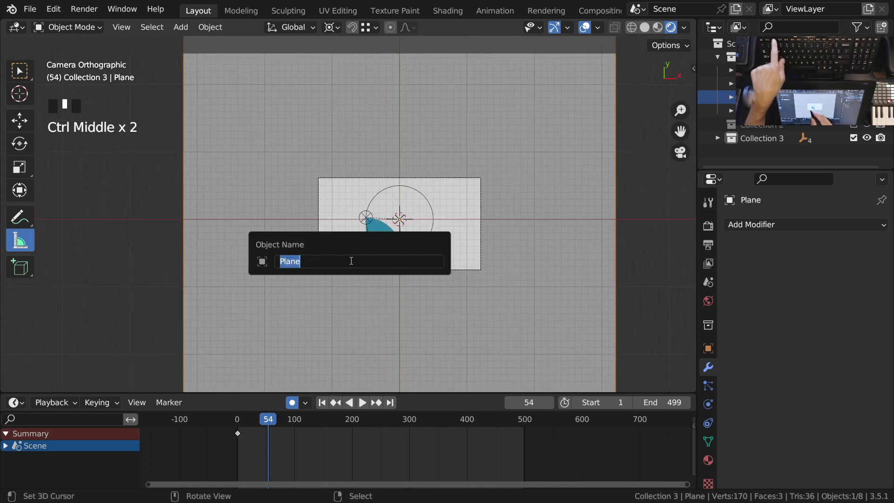
pyautogui.write('Bac')
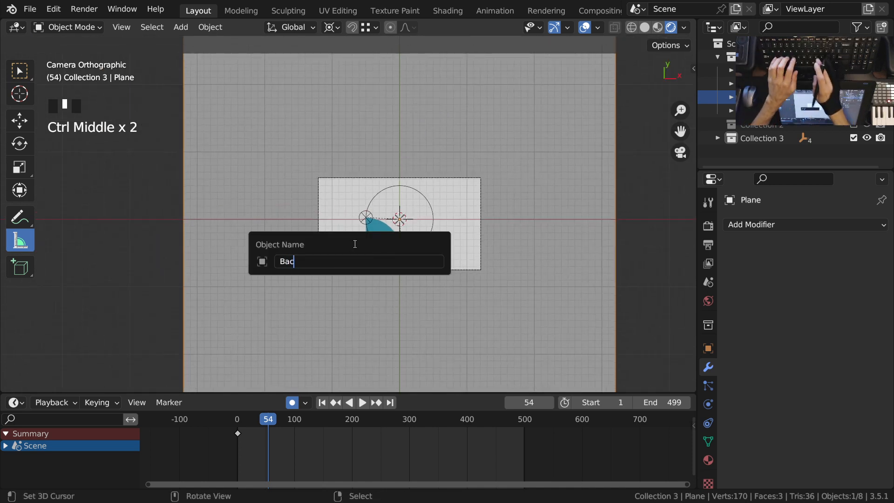
pyautogui.write('kground')
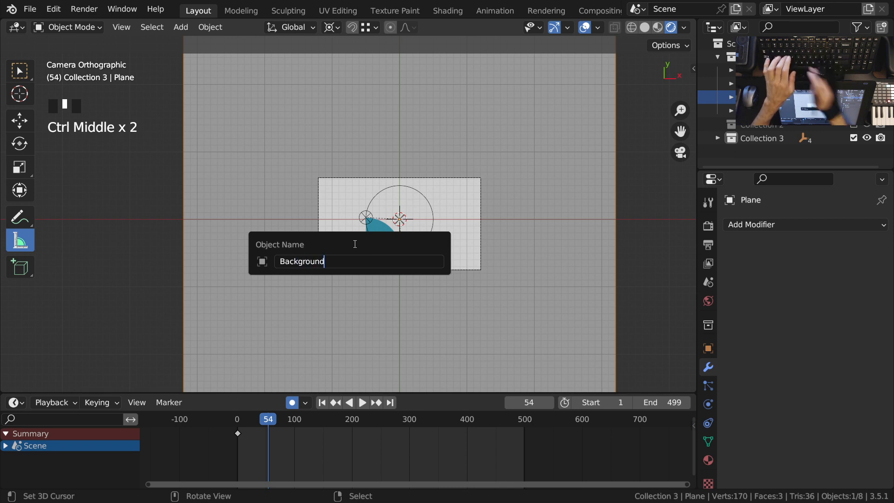
pyautogui.press('Return')
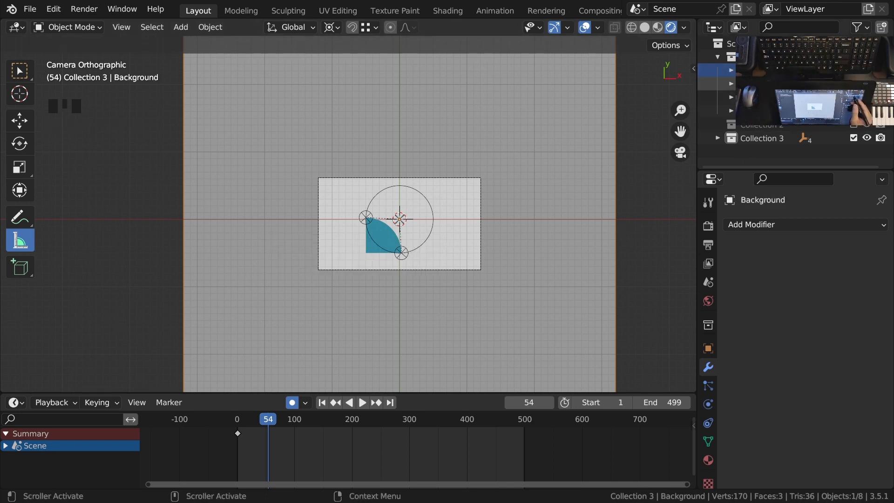
# - Move the Capture.001 reference image into Collection 3
pyautogui.click(755, 83)
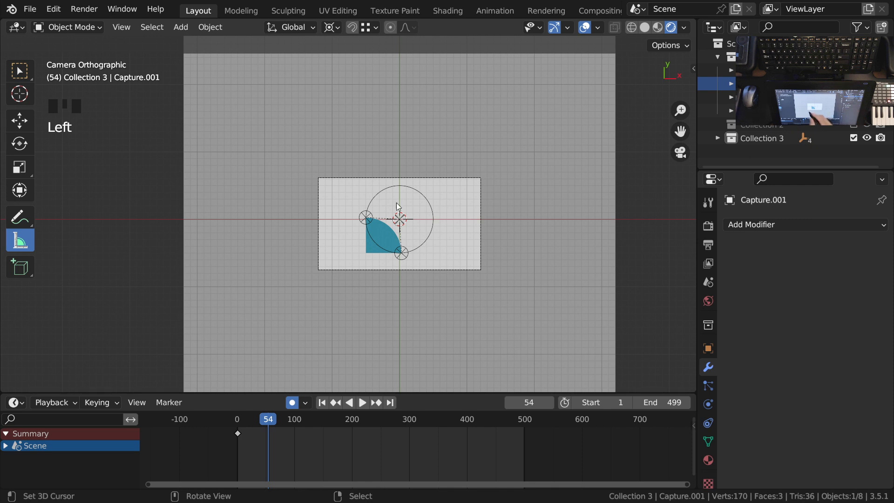
pyautogui.press('KP_Decimal')
pyautogui.keyDown('ctrl'); pyautogui.moveTo(395, 203); pyautogui.dragTo(403, 242, button='middle'); pyautogui.keyUp('ctrl')
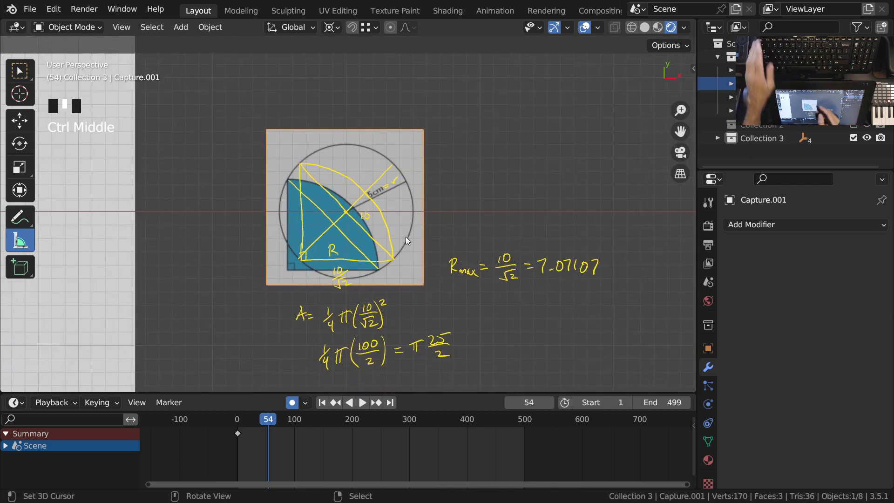
pyautogui.press('m')
pyautogui.click(343, 315)
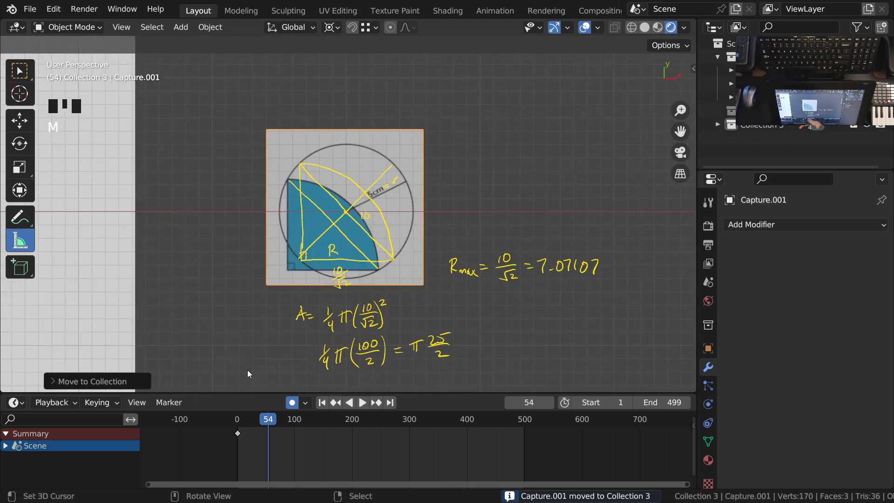
# - Return to the camera view and save the QuarterCircle.blend file
pyautogui.keyDown('ctrl'); pyautogui.moveTo(386, 257); pyautogui.dragTo(367, 281, button='middle'); pyautogui.keyUp('ctrl')
pyautogui.keyDown('shift'); pyautogui.moveTo(298, 292); pyautogui.dragTo(418, 285, button='middle'); pyautogui.keyUp('shift')
pyautogui.keyDown('ctrl'); pyautogui.moveTo(549, 238); pyautogui.dragTo(545, 295, button='middle'); pyautogui.keyUp('ctrl')
pyautogui.keyDown('shift'); pyautogui.moveTo(416, 296); pyautogui.dragTo(445, 174, button='middle'); pyautogui.keyUp('shift')
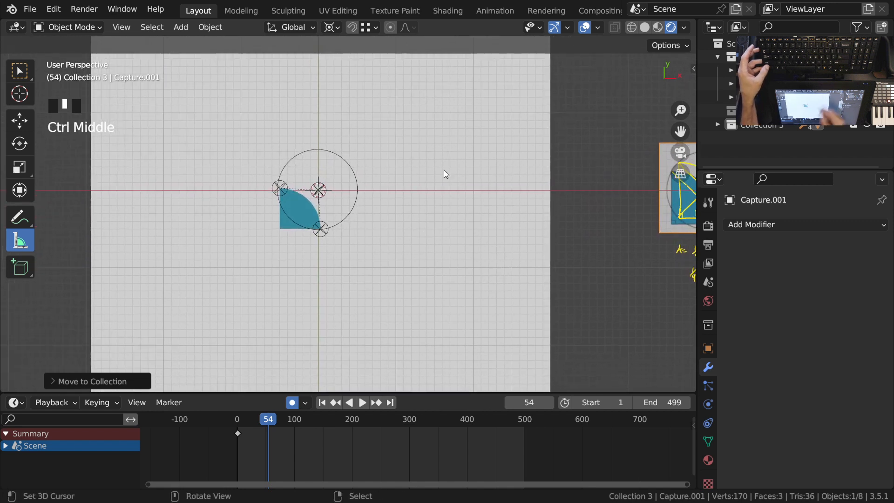
pyautogui.press('KP_0')
pyautogui.keyDown('ctrl'); pyautogui.moveTo(400, 239); pyautogui.dragTo(438, 269, button='middle'); pyautogui.keyUp('ctrl')
pyautogui.hotkey('ctrl', 's')
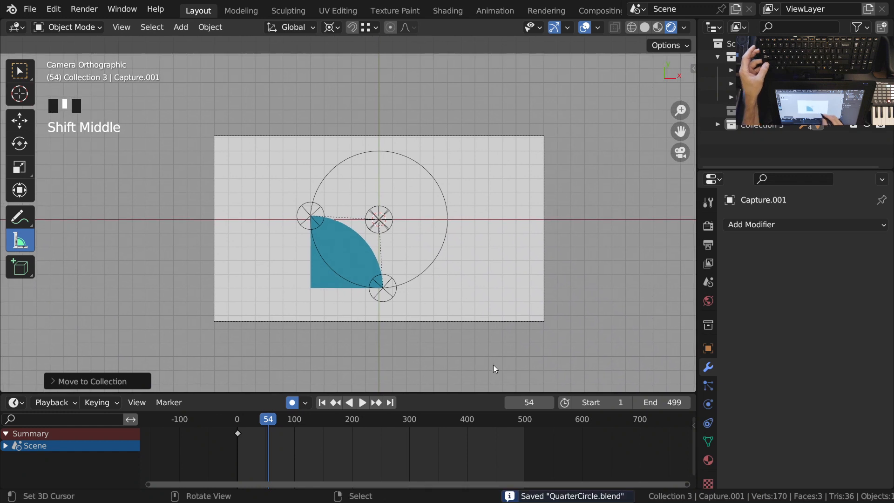
# - Go back to frame 1, open the PerimeterCircle mesh for editing and reset the 3D cursor to the world origin
pyautogui.hotkey('shift', 'Left')
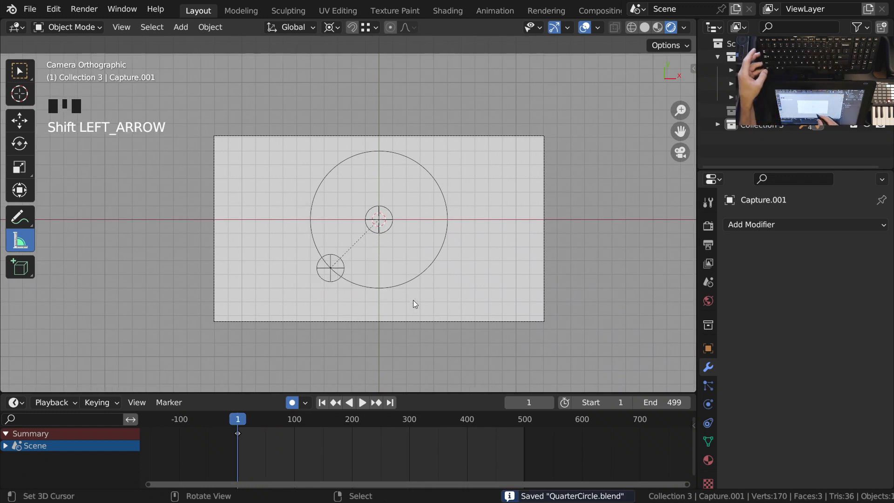
pyautogui.keyDown('ctrl'); pyautogui.moveTo(421, 273); pyautogui.dragTo(440, 183, button='middle'); pyautogui.keyUp('ctrl')
pyautogui.rightClick(445, 193)
pyautogui.keyDown('ctrl'); pyautogui.moveTo(438, 216); pyautogui.dragTo(442, 190, button='middle'); pyautogui.keyUp('ctrl')
pyautogui.press('Tab')
pyautogui.keyDown('shift'); pyautogui.moveTo(441, 190); pyautogui.dragTo(494, 203, button='middle'); pyautogui.keyUp('shift')
pyautogui.hotkey('shift', 'c')
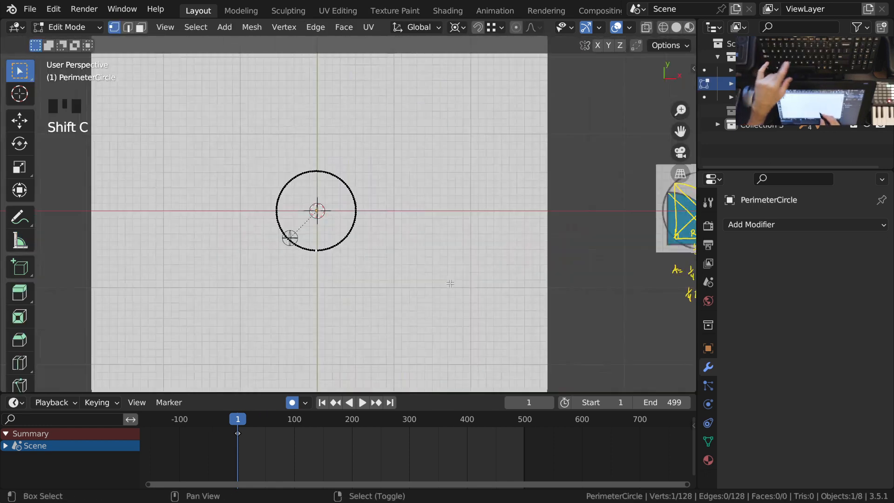
# - Switch the viewport to wireframe shading and inspect the circle's selected vertex up close
pyautogui.press('KP_Decimal')
pyautogui.moveTo(476, 215)
pyautogui.keyDown('ctrl'); pyautogui.mouseDown(button='middle')
pyautogui.moveTo(361, 288)
pyautogui.moveTo(381, 226)
pyautogui.mouseUp(button='middle'); pyautogui.keyUp('ctrl')
pyautogui.press('KP_Decimal')
pyautogui.press('z')
pyautogui.click(339, 250)
pyautogui.moveTo(339, 250)
pyautogui.keyDown('ctrl'); pyautogui.mouseDown(button='middle')
pyautogui.moveTo(385, 209)
pyautogui.moveTo(391, 345)
pyautogui.mouseUp(button='middle'); pyautogui.keyUp('ctrl')
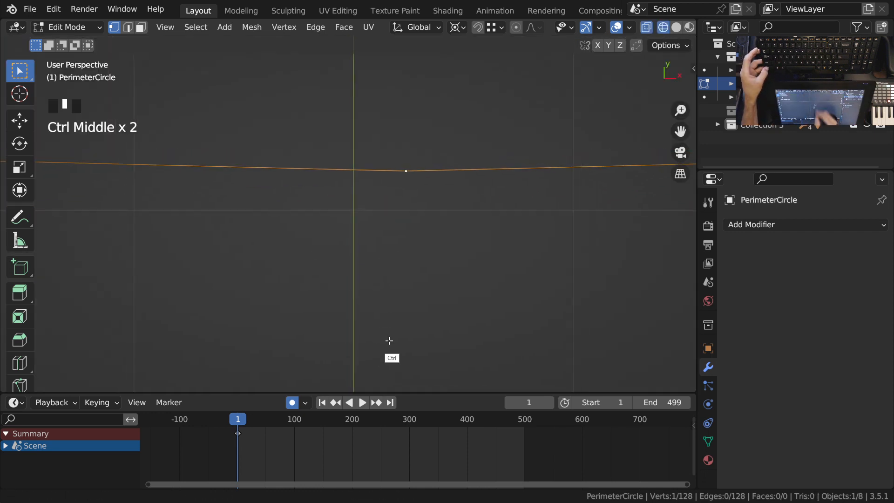
# - Select the circle's entire vertex loop and snap the 3D cursor to it, then snap the cursor to the PerimeterCircle object's origin
pyautogui.press('KP_Decimal')
pyautogui.keyDown('ctrl'); pyautogui.moveTo(405, 236); pyautogui.dragTo(467, 196, button='middle'); pyautogui.keyUp('ctrl')
pyautogui.keyDown('alt'); pyautogui.rightClick(434, 226); pyautogui.keyUp('alt')
pyautogui.press('KP_Decimal')
pyautogui.moveTo(467, 196); pyautogui.dragTo(452, 236, button='middle')
pyautogui.hotkey('shift', 's')
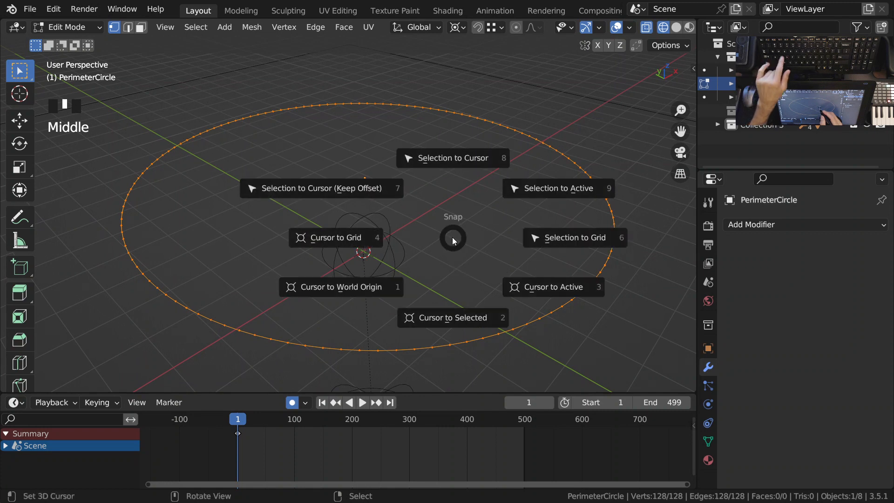
pyautogui.click(469, 322)
pyautogui.press('Tab')
pyautogui.hotkey('shift', 's')
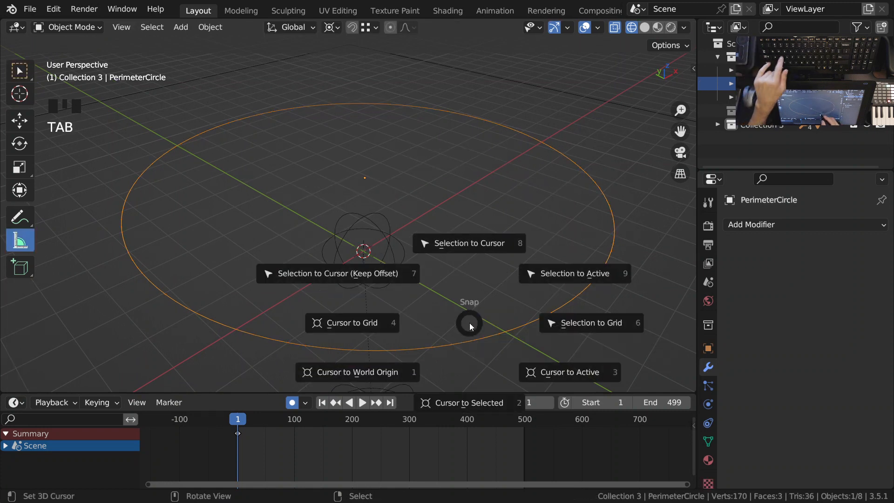
pyautogui.click(476, 403)
# - Reopen the PerimeterCircle mesh for editing in a top orthographic view around its centre
pyautogui.press('Tab')
pyautogui.keyDown('ctrl'); pyautogui.moveTo(503, 210); pyautogui.dragTo(437, 303, button='middle'); pyautogui.keyUp('ctrl')
pyautogui.press('KP_7')
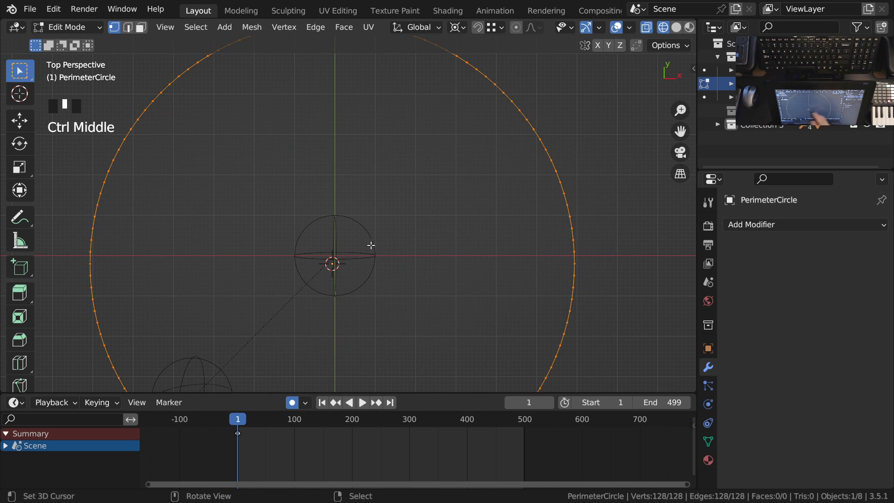
pyautogui.keyDown('ctrl'); pyautogui.moveTo(443, 273); pyautogui.dragTo(390, 258, button='middle'); pyautogui.keyUp('ctrl')
pyautogui.press('KP_5')
pyautogui.keyDown('shift'); pyautogui.moveTo(390, 257); pyautogui.dragTo(385, 271, button='middle'); pyautogui.keyUp('shift')
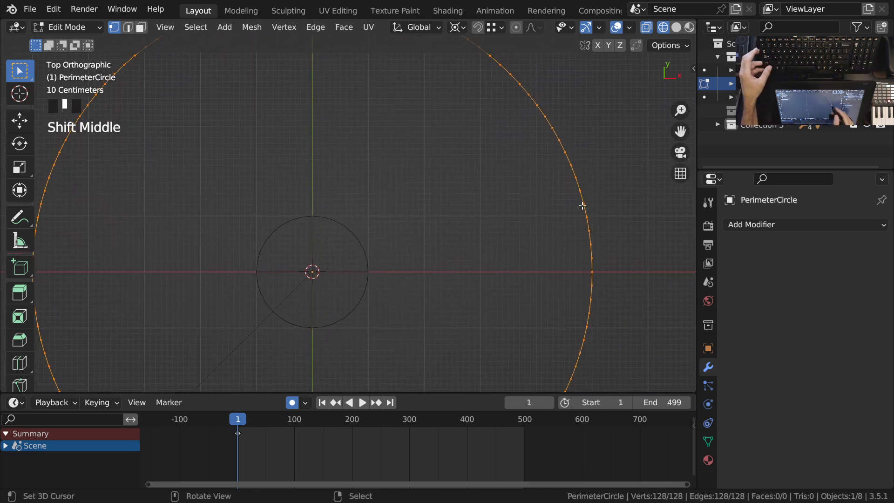
# - Extrude one vertex from the upper-right part of the perimeter circle and snap the new vertex to the 3D cursor
pyautogui.rightClick(582, 204)
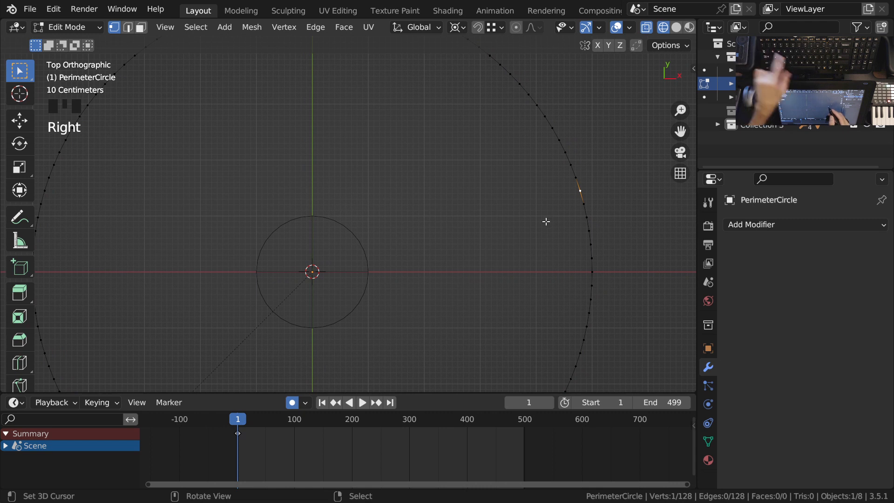
pyautogui.press('e')
pyautogui.click(405, 259)
pyautogui.hotkey('shift', 's')
pyautogui.click(434, 250)
pyautogui.keyDown('ctrl'); pyautogui.moveTo(385, 319); pyautogui.dragTo(364, 277, button='middle'); pyautogui.keyUp('ctrl')
pyautogui.keyDown('ctrl'); pyautogui.moveTo(586, 184); pyautogui.dragTo(423, 200, button='middle'); pyautogui.keyUp('ctrl')
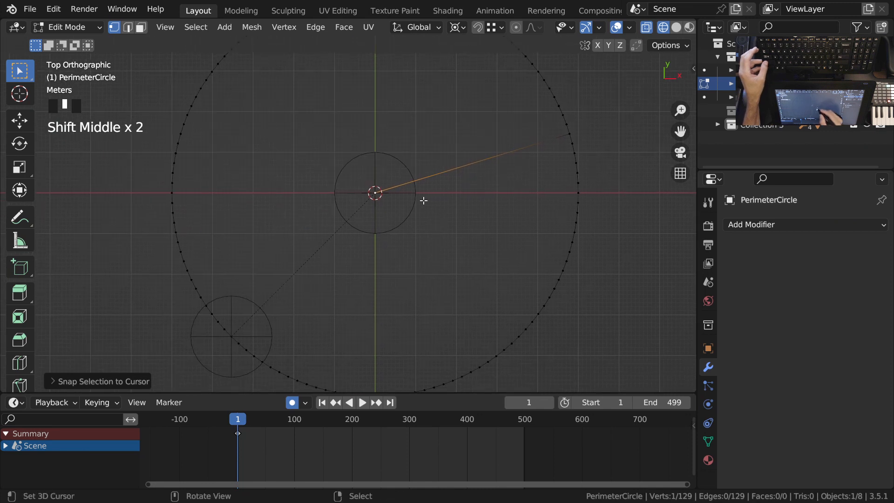
pyautogui.keyDown('ctrl'); pyautogui.moveTo(572, 132); pyautogui.dragTo(345, 253, button='middle'); pyautogui.keyUp('ctrl')
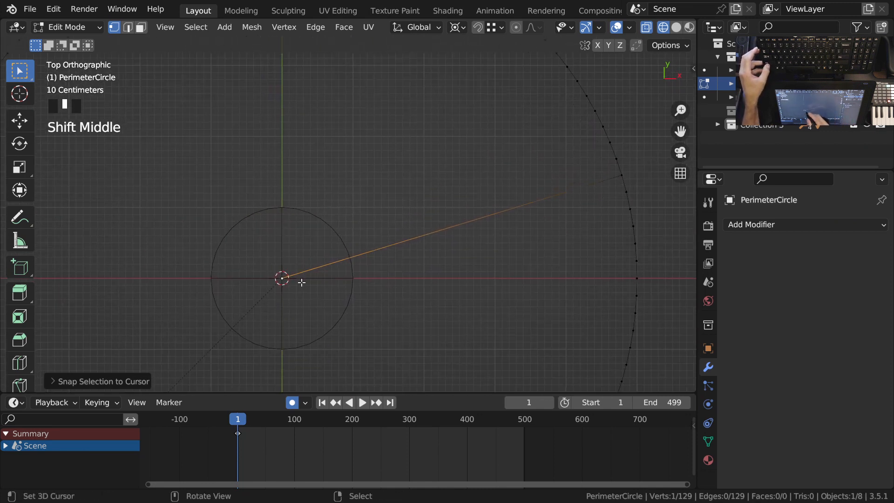
# - Finish editing the PerimeterCircle mesh and add a text object at the 3D cursor
pyautogui.press('Tab')
pyautogui.hotkey('shift', 'a')
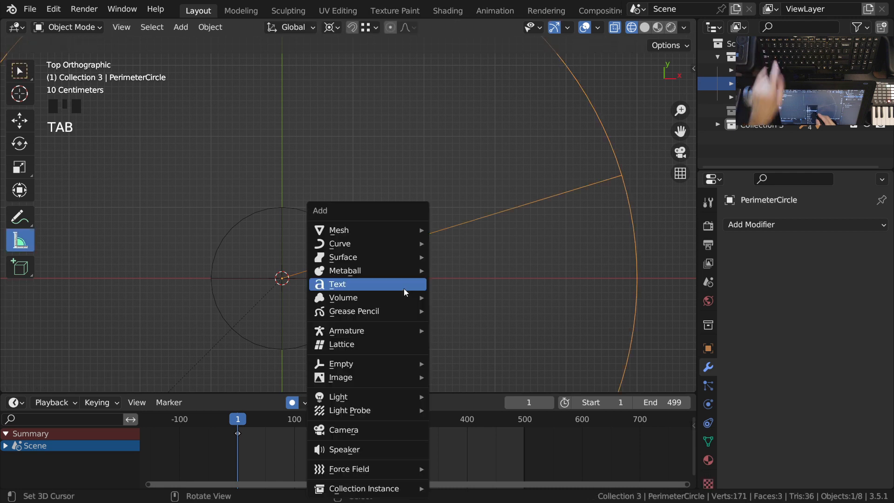
pyautogui.click(350, 289)
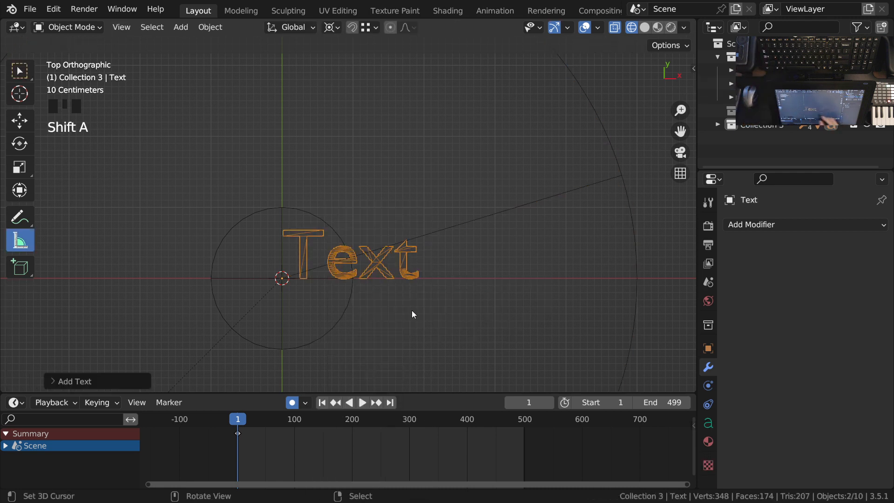
# - Replace the new text object's default content with "5 cm" and return to Object Mode
pyautogui.press('Tab')
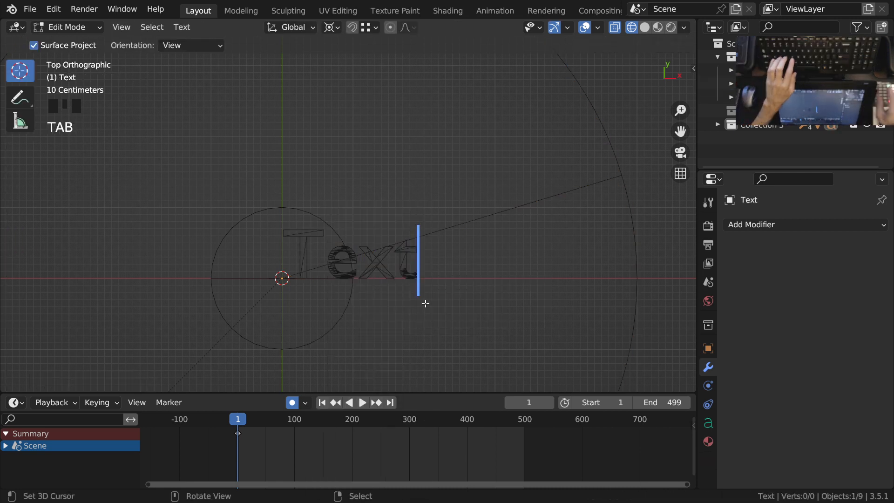
pyautogui.press('BackSpace')
pyautogui.press('BackSpace')
pyautogui.press('BackSpace')
pyautogui.press('BackSpace')
pyautogui.press('BackSpace')
pyautogui.press('BackSpace')
pyautogui.write('5')
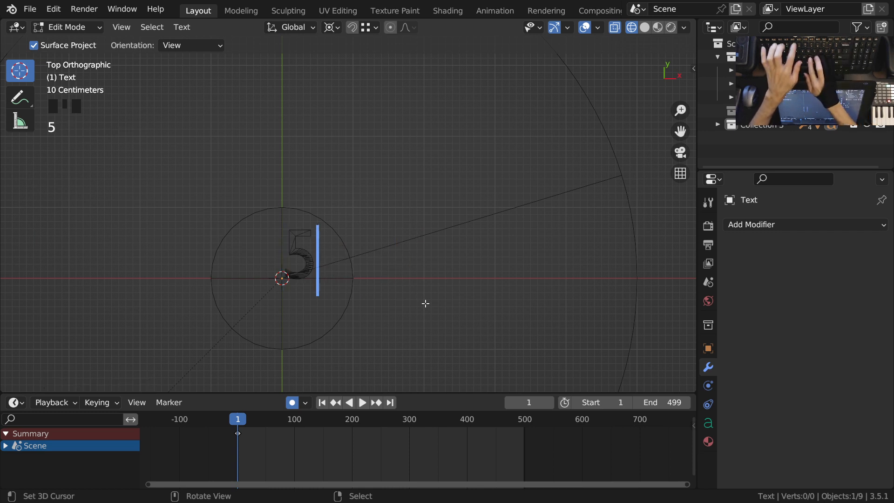
pyautogui.write('cm')
pyautogui.press('Left')
pyautogui.press('Left')
pyautogui.press('Left')
pyautogui.press('Tab')
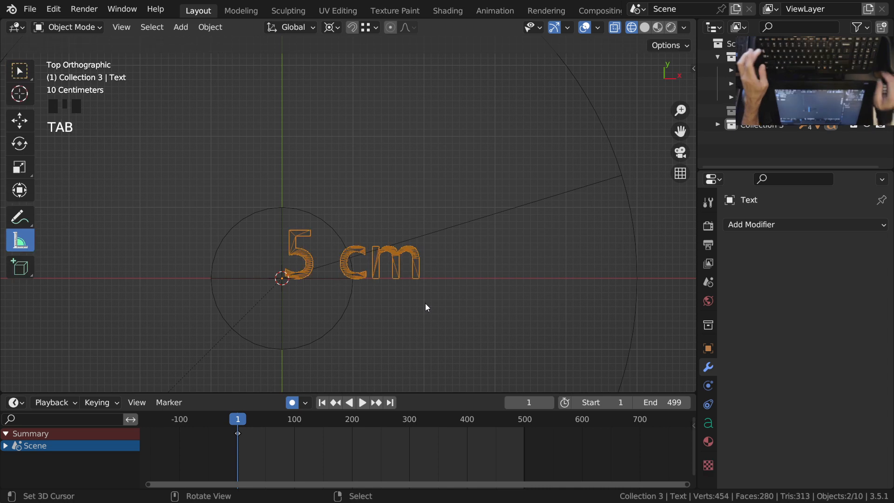
# - Assign the existing Black material to the "5 cm" text
pyautogui.click(708, 440)
pyautogui.click(733, 282)
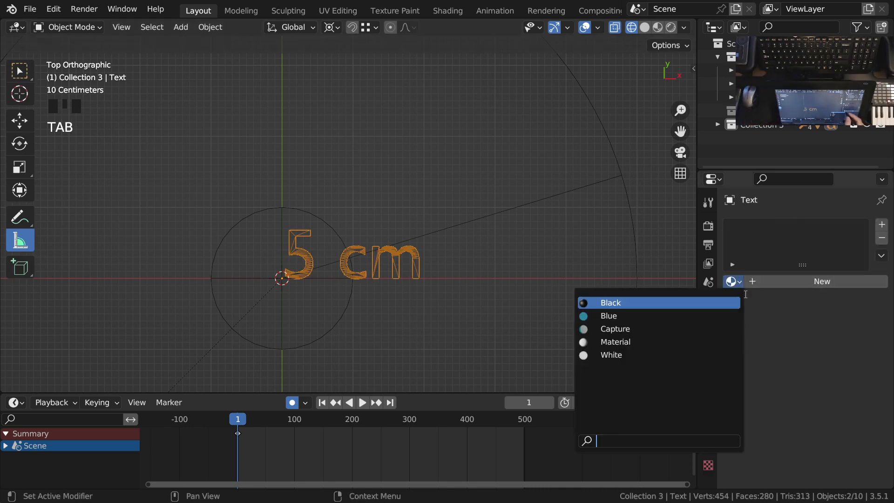
pyautogui.click(605, 301)
# - Rotate the "5 cm" text about 17° counterclockwise to match the radius line's slope and scale it down to under half size
pyautogui.keyDown('ctrl'); pyautogui.moveTo(440, 299); pyautogui.dragTo(472, 289, button='middle'); pyautogui.keyUp('ctrl')
pyautogui.press('r')
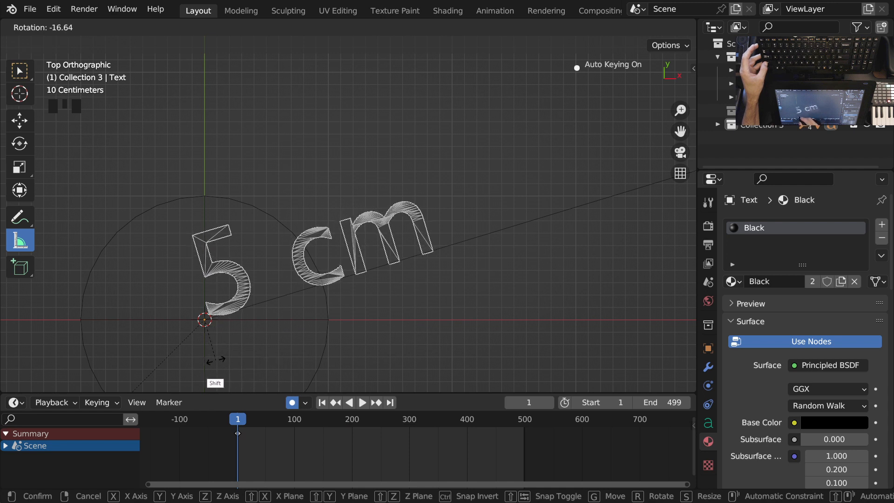
pyautogui.click(217, 363)
pyautogui.press('s')
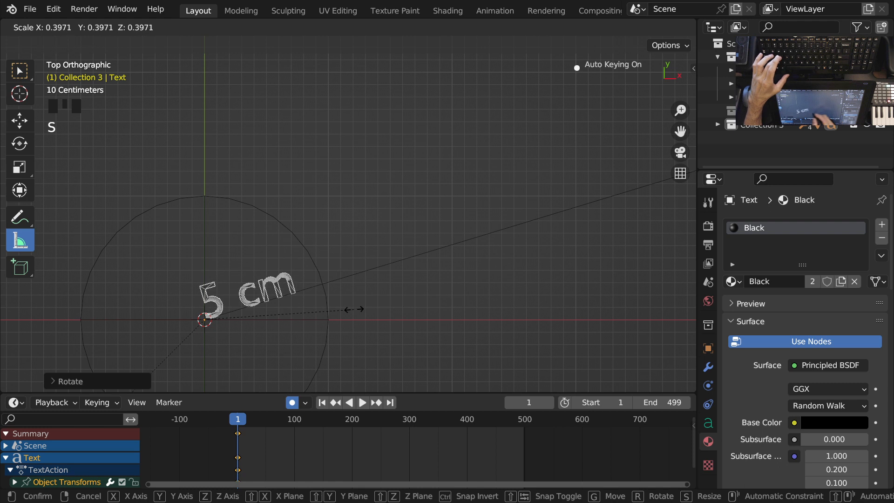
pyautogui.click(368, 250)
# - Move the "5 cm" text just above the radius line, outside the small centre circle
pyautogui.scroll(-4, 367, 250)
pyautogui.keyDown('shift'); pyautogui.moveTo(364, 325); pyautogui.dragTo(305, 345, button='middle'); pyautogui.keyUp('shift')
pyautogui.press('g')
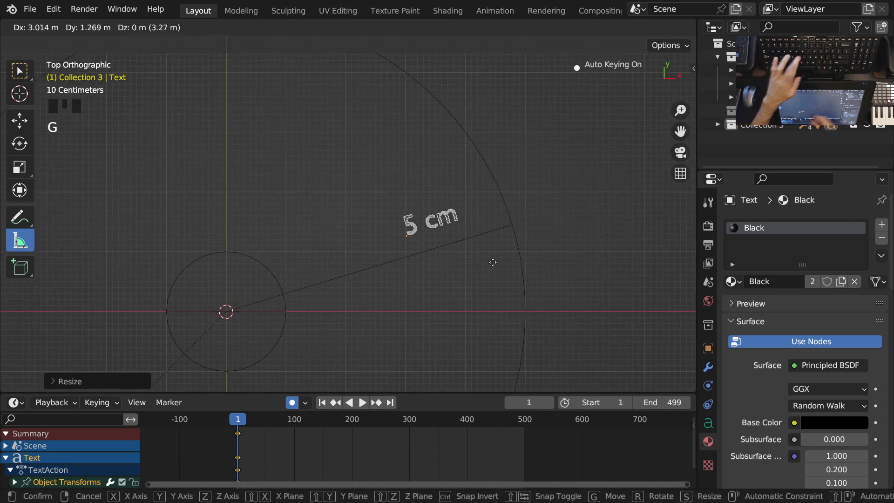
pyautogui.click(418, 299)
pyautogui.keyDown('ctrl'); pyautogui.moveTo(418, 299); pyautogui.dragTo(359, 248, button='middle'); pyautogui.keyUp('ctrl')
pyautogui.keyDown('ctrl'); pyautogui.moveTo(434, 273); pyautogui.dragTo(489, 300, button='middle'); pyautogui.keyUp('ctrl')
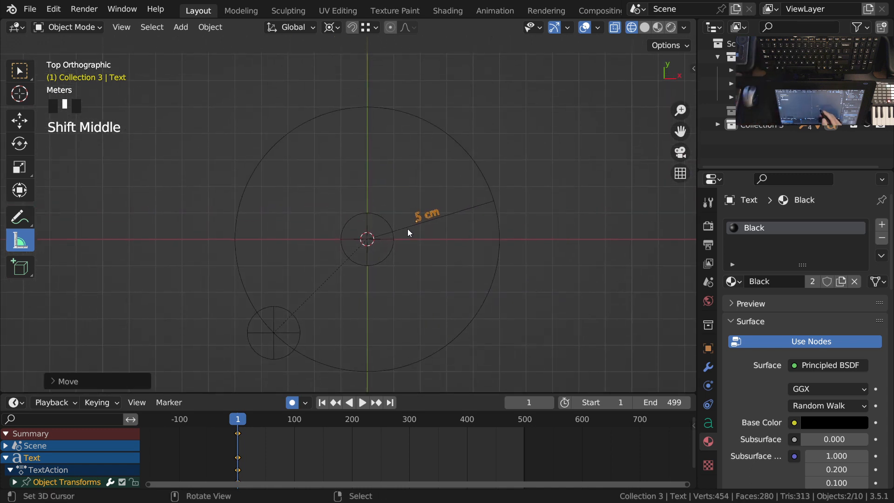
pyautogui.rightClick(382, 303)
pyautogui.keyDown('ctrl'); pyautogui.moveTo(383, 303); pyautogui.dragTo(376, 202, button='middle'); pyautogui.keyUp('ctrl')
pyautogui.rightClick(393, 246)
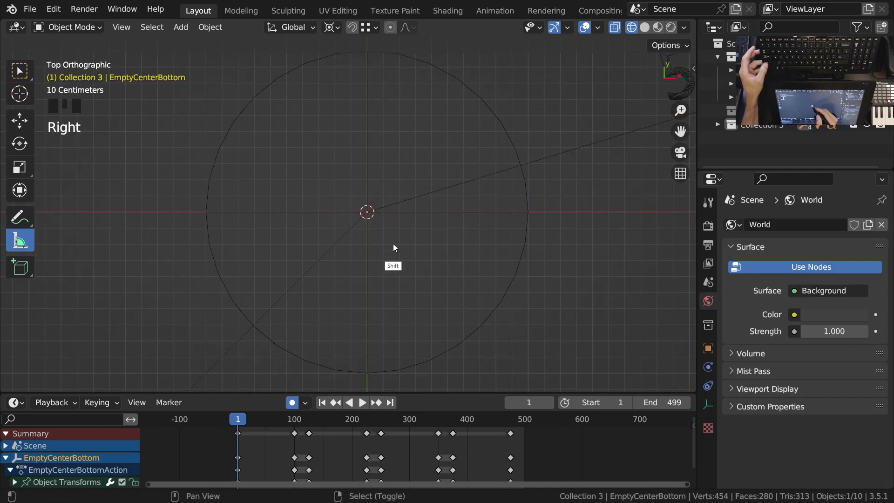
pyautogui.keyDown('shift'); pyautogui.moveTo(393, 244); pyautogui.dragTo(365, 299, button='middle'); pyautogui.keyUp('shift')
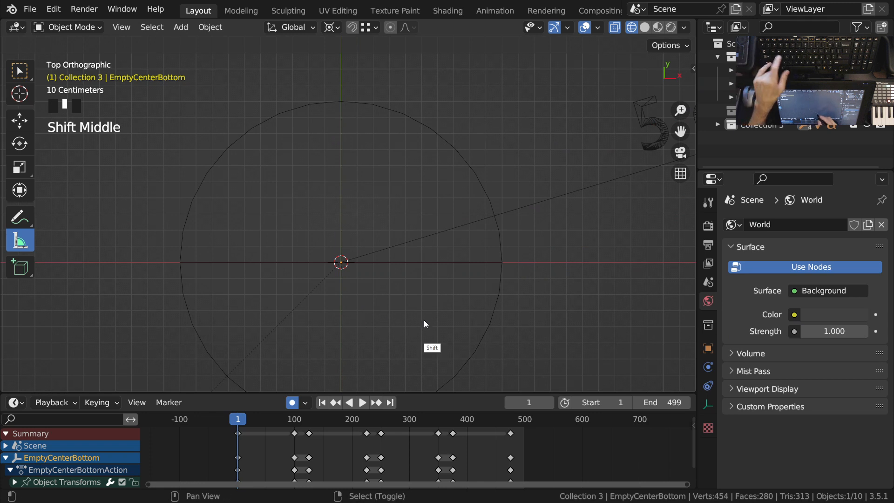
pyautogui.hotkey('shift', 'd')
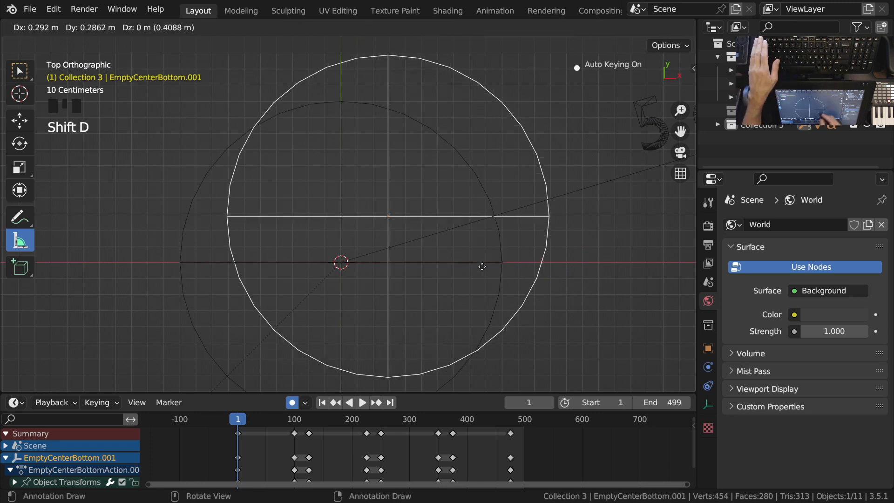
pyautogui.click(602, 304)
pyautogui.press('x')
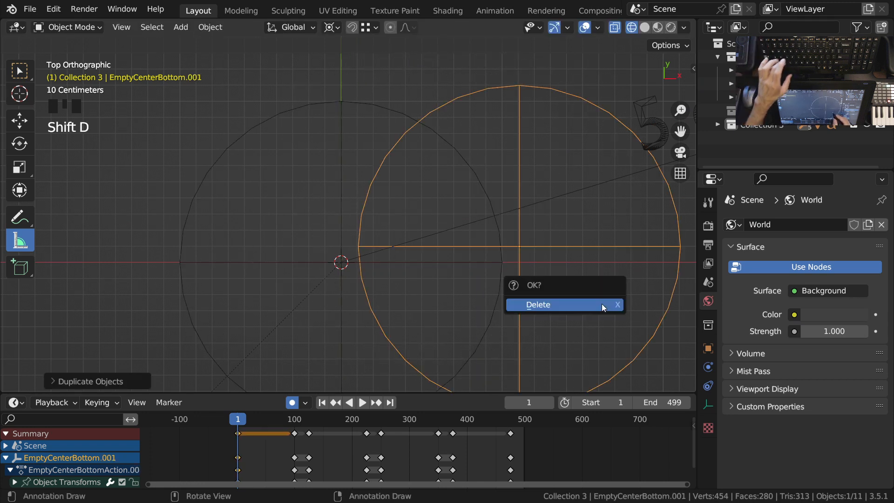
pyautogui.click(561, 309)
# - Reopen the PerimeterCircle mesh for editing and duplicate its centre vertex upward along the global Y axis
pyautogui.keyDown('ctrl'); pyautogui.moveTo(466, 298); pyautogui.dragTo(381, 289, button='middle'); pyautogui.keyUp('ctrl')
pyautogui.rightClick(490, 221)
pyautogui.press('Tab')
pyautogui.keyDown('ctrl'); pyautogui.moveTo(433, 318); pyautogui.dragTo(460, 335, button='middle'); pyautogui.keyUp('ctrl')
pyautogui.hotkey('shift', 'd')
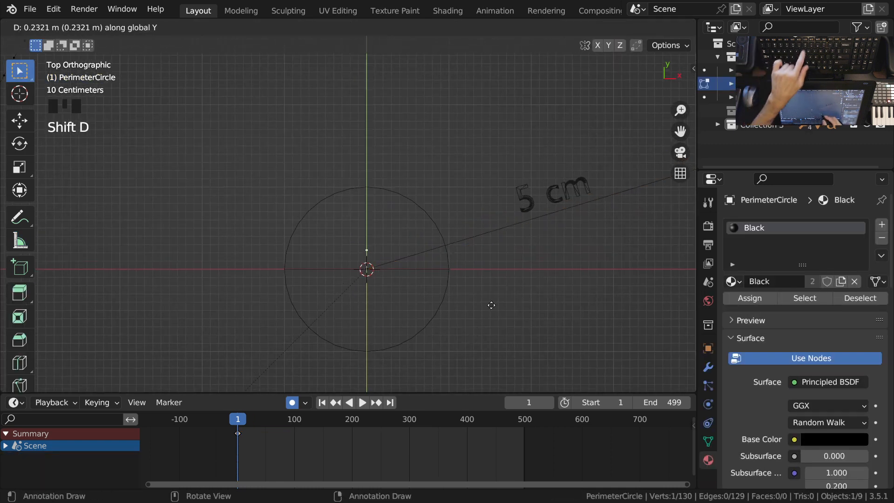
# - Place the duplicated vertex on the Y axis and move it down to just above the circle's centre
pyautogui.click(515, 281)
pyautogui.keyDown('ctrl'); pyautogui.moveTo(456, 203); pyautogui.dragTo(438, 230, button='middle'); pyautogui.keyUp('ctrl')
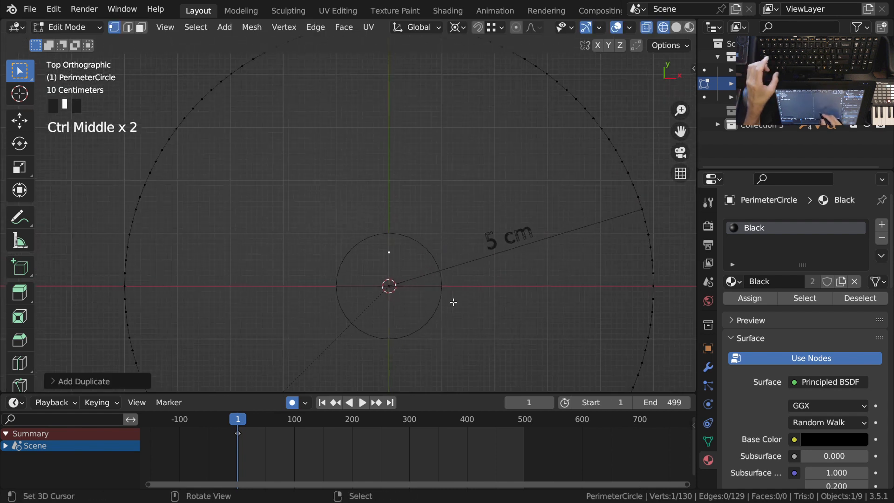
pyautogui.press('g')
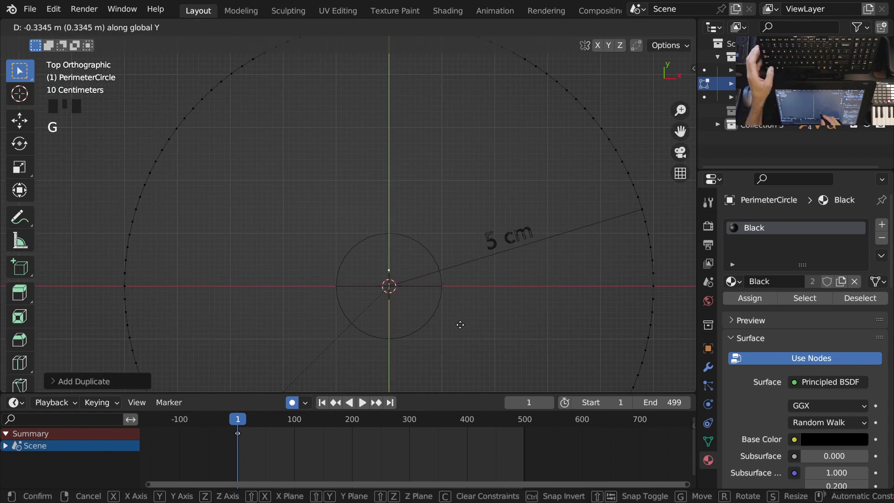
pyautogui.click(460, 332)
# - Extrude the vertex downwards along the Y axis to form a short line crossing the circle's centre
pyautogui.keyDown('ctrl'); pyautogui.moveTo(415, 303); pyautogui.dragTo(421, 297, button='middle'); pyautogui.keyUp('ctrl')
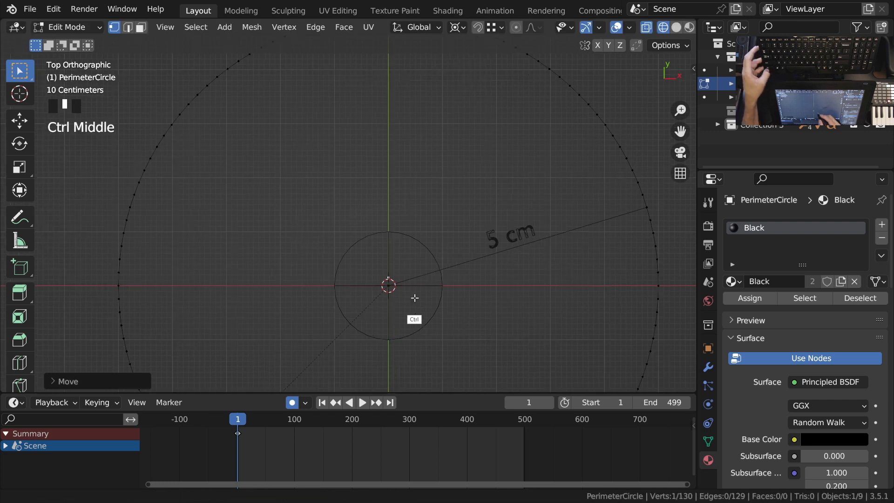
pyautogui.press('e')
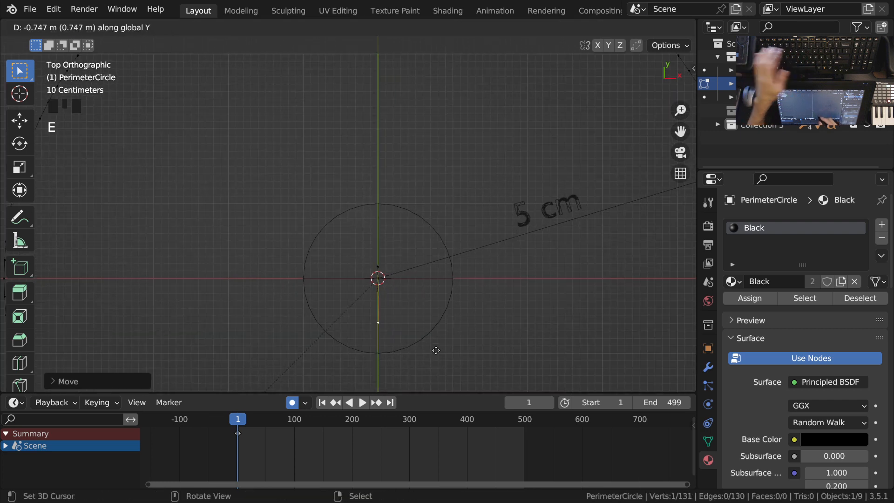
pyautogui.click(439, 322)
# - Select the short vertical line and subdivide it to add a midpoint vertex
pyautogui.keyDown('ctrl'); pyautogui.moveTo(415, 306); pyautogui.dragTo(389, 249, button='middle'); pyautogui.keyUp('ctrl')
pyautogui.keyDown('alt'); pyautogui.rightClick(364, 281); pyautogui.keyUp('alt')
pyautogui.keyDown('ctrl'); pyautogui.moveTo(393, 323); pyautogui.dragTo(345, 279, button='middle'); pyautogui.keyUp('ctrl')
pyautogui.press('w')
pyautogui.click(421, 335)
# - Move the subdivided line along the Y axis, snapping its midpoint to the circle's centre
pyautogui.keyDown('shift'); pyautogui.rightClick(345, 282); pyautogui.keyUp('shift')
pyautogui.keyDown('shift'); pyautogui.rightClick(348, 283); pyautogui.keyUp('shift')
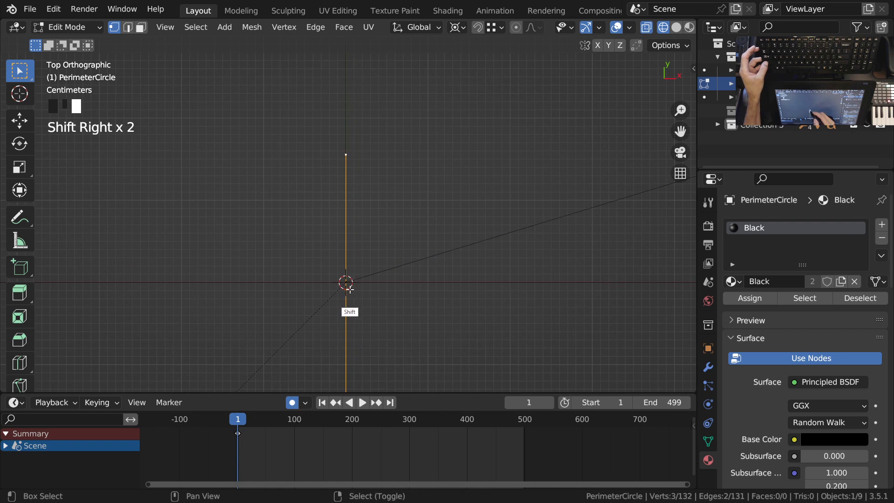
pyautogui.keyDown('ctrl'); pyautogui.moveTo(357, 302); pyautogui.dragTo(331, 313, button='middle'); pyautogui.keyUp('ctrl')
pyautogui.keyDown('alt'); pyautogui.rightClick(331, 315); pyautogui.keyUp('alt')
pyautogui.press('g')
pyautogui.press('y')
pyautogui.click(339, 256)
# - Duplicate the short centre line in place and rotate the copy perpendicular to form a cross
pyautogui.keyDown('ctrl'); pyautogui.moveTo(339, 255); pyautogui.dragTo(367, 289, button='middle'); pyautogui.keyUp('ctrl')
pyautogui.keyDown('ctrl'); pyautogui.moveTo(366, 289); pyautogui.dragTo(406, 307, button='middle'); pyautogui.keyUp('ctrl')
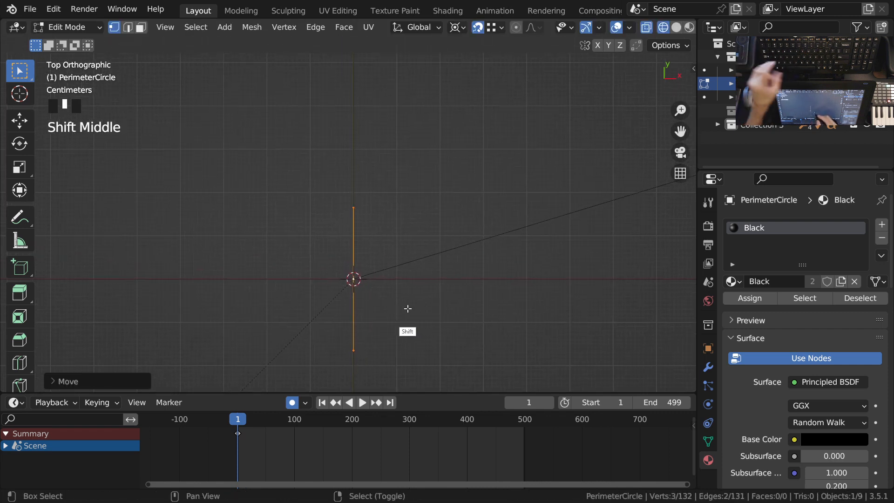
pyautogui.hotkey('shift', 'd')
pyautogui.rightClick(464, 300)
pyautogui.press('r')
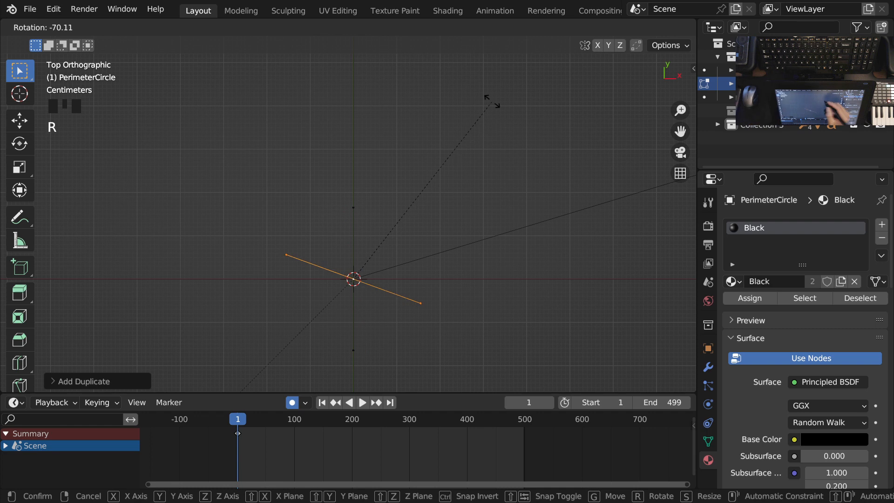
pyautogui.write('91')
pyautogui.press('Return')
# - Select both lines of the centre cross and rotate them 45 degrees about the Z axis
pyautogui.keyDown('ctrl'); pyautogui.moveTo(492, 102); pyautogui.dragTo(417, 208, button='middle'); pyautogui.keyUp('ctrl')
pyautogui.keyDown('alt'); pyautogui.keyDown('shift'); pyautogui.rightClick(416, 208); pyautogui.keyUp('shift'); pyautogui.keyUp('alt')
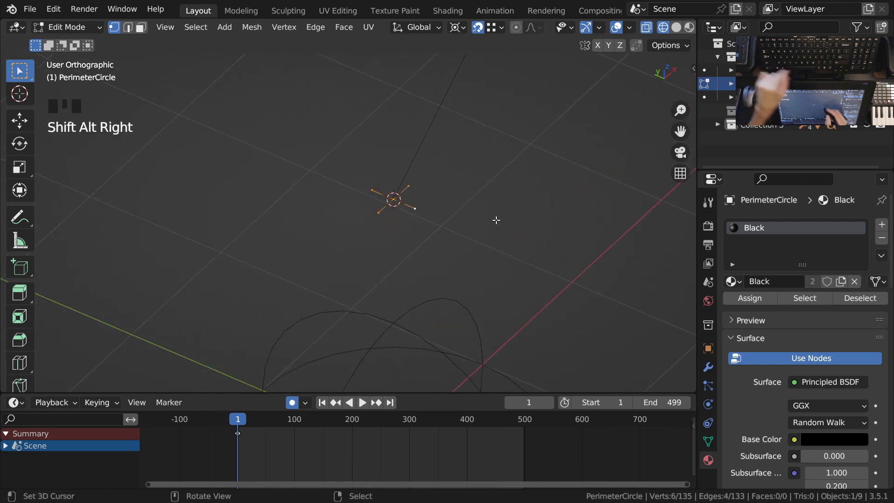
pyautogui.press('r')
pyautogui.press('z')
pyautogui.write('45')
pyautogui.press('Return')
# - Select the perimeter circle, its radius line and the centre cross, and extrude them 0.5 m along Z
pyautogui.keyDown('ctrl'); pyautogui.moveTo(395, 160); pyautogui.dragTo(418, 260, button='middle'); pyautogui.keyUp('ctrl')
pyautogui.keyDown('shift'); pyautogui.moveTo(478, 115); pyautogui.dragTo(443, 142, button='middle'); pyautogui.keyUp('shift')
pyautogui.keyDown('alt'); pyautogui.rightClick(425, 138); pyautogui.keyUp('alt')
pyautogui.keyDown('alt'); pyautogui.keyDown('shift'); pyautogui.rightClick(377, 212); pyautogui.keyUp('shift'); pyautogui.keyUp('alt')
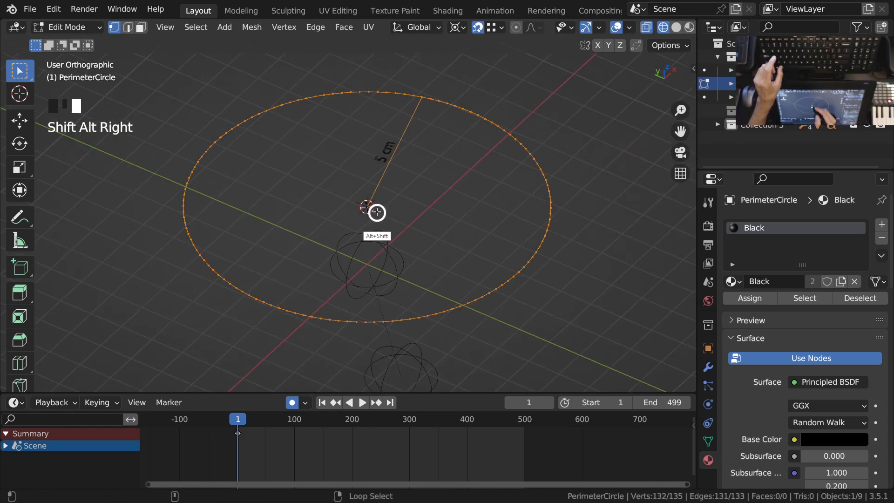
pyautogui.keyDown('ctrl'); pyautogui.moveTo(409, 227); pyautogui.dragTo(439, 239, button='middle'); pyautogui.keyUp('ctrl')
pyautogui.press('e')
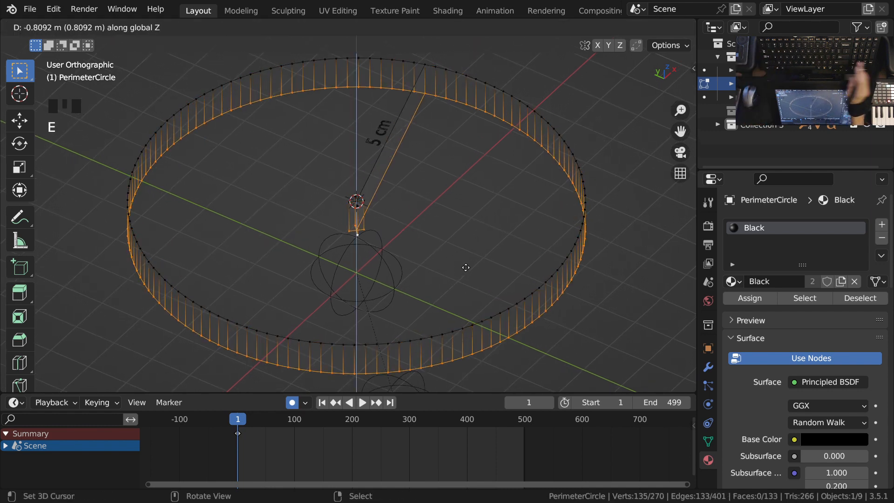
pyautogui.write('.5')
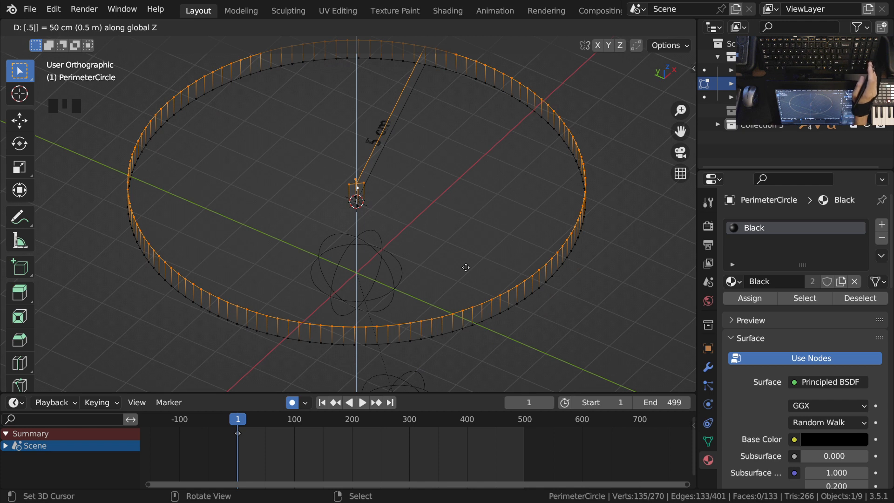
pyautogui.press('Return')
# - Check the extruded circle and moving quarter circle through the camera by playing the animation, and return to frame 1
pyautogui.keyDown('ctrl'); pyautogui.moveTo(399, 215); pyautogui.dragTo(376, 198, button='middle'); pyautogui.keyUp('ctrl')
pyautogui.keyDown('ctrl'); pyautogui.moveTo(484, 112); pyautogui.dragTo(456, 153, button='middle'); pyautogui.keyUp('ctrl')
pyautogui.press('KP_0')
pyautogui.moveTo(247, 451)
pyautogui.mouseDown()
pyautogui.moveTo(346, 450)
pyautogui.moveTo(243, 451)
pyautogui.mouseUp()
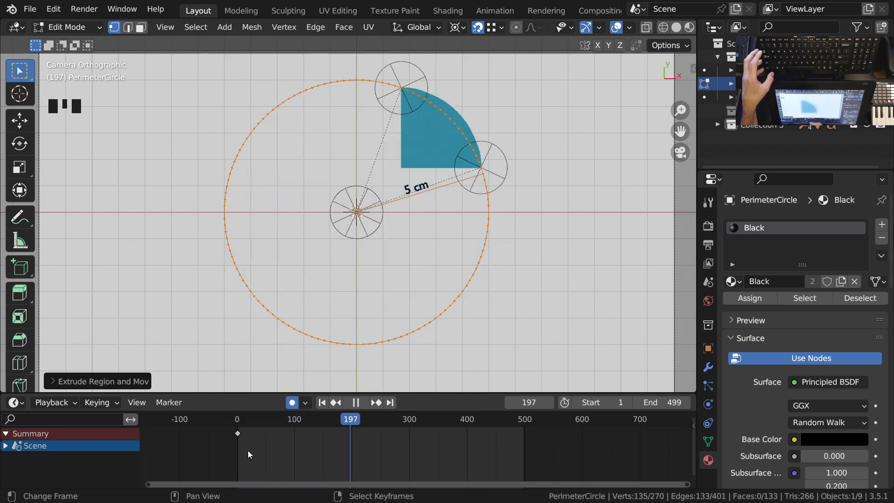
pyautogui.press('Escape')
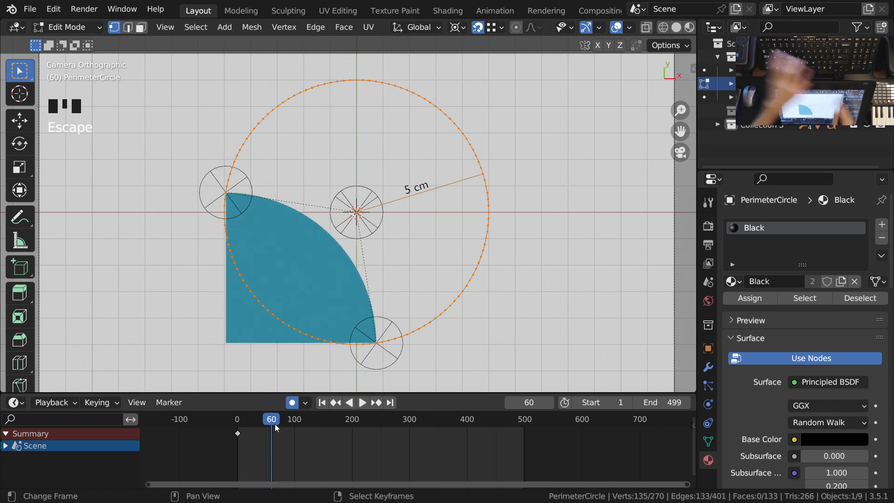
pyautogui.hotkey('shift', 'Left')
# - Leave Edit Mode on the perimeter circle and save the file
pyautogui.keyDown('ctrl'); pyautogui.moveTo(387, 242); pyautogui.dragTo(420, 270, button='middle'); pyautogui.keyUp('ctrl')
pyautogui.press('Tab')
pyautogui.hotkey('ctrl', 's')
pyautogui.keyDown('ctrl'); pyautogui.moveTo(435, 303); pyautogui.dragTo(437, 289, button='middle'); pyautogui.keyUp('ctrl')
pyautogui.keyDown('shift'); pyautogui.moveTo(440, 285); pyautogui.dragTo(421, 261, button='middle'); pyautogui.keyUp('shift')
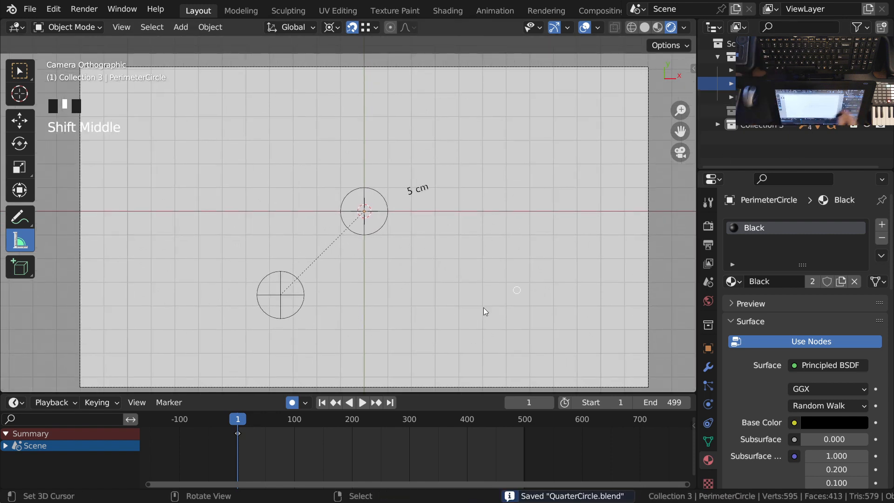
# - Make Collection the active collection and add a Collection Line Art Grease Pencil object for it
pyautogui.click(526, 249)
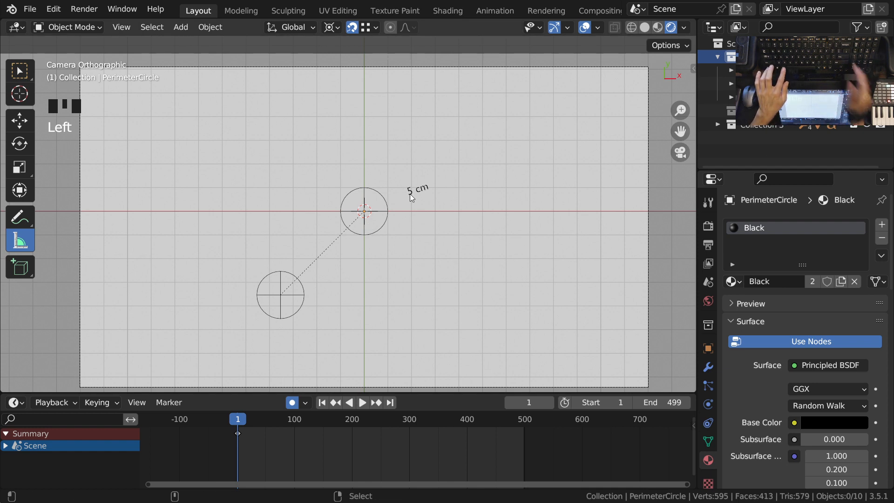
pyautogui.press('ctrl+alt+KP_1')
pyautogui.click(761, 57)
pyautogui.click(766, 57)
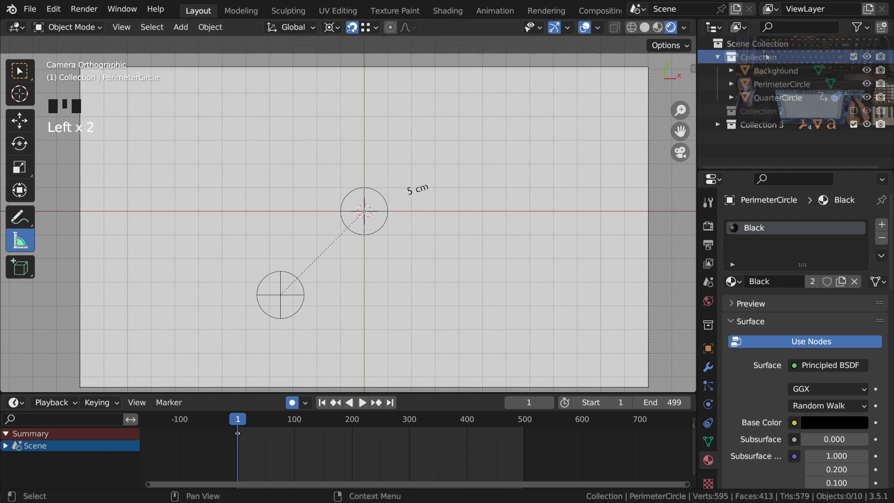
pyautogui.click(766, 57)
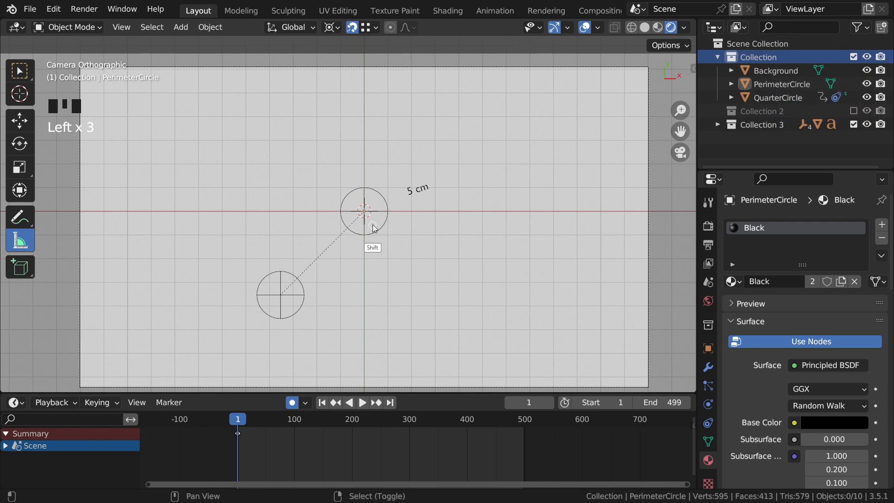
pyautogui.hotkey('shift', 'a')
pyautogui.moveTo(329, 254)
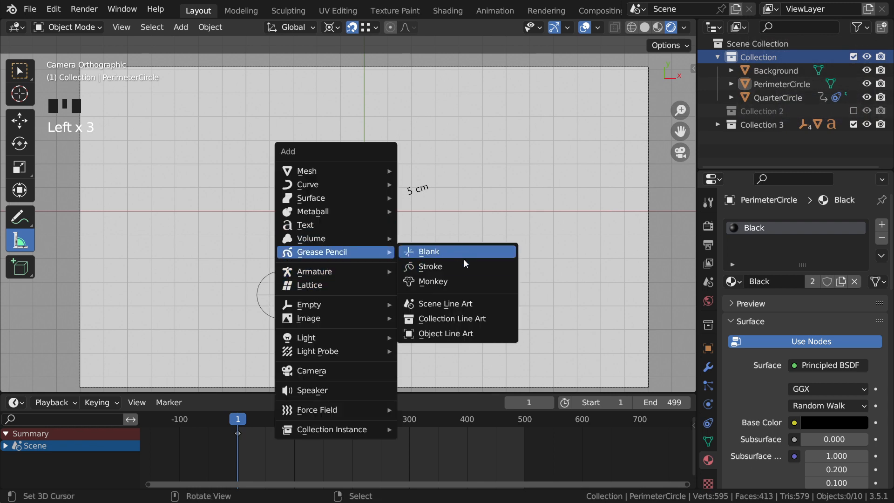
pyautogui.click(487, 319)
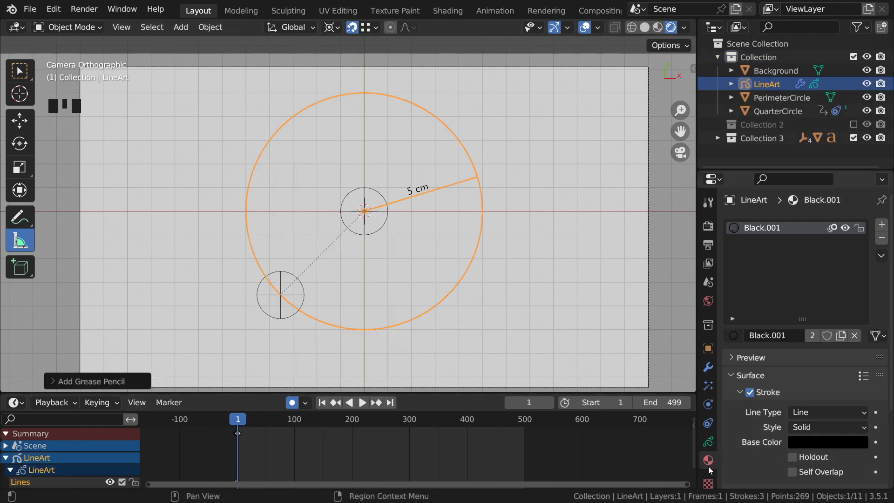
# - Set the Line Art modifier's line thickness to 93 and deselect the object
pyautogui.click(708, 367)
pyautogui.moveTo(803, 340)
pyautogui.mouseDown()
pyautogui.moveTo(794, 340)
pyautogui.moveTo(837, 341)
pyautogui.mouseUp()
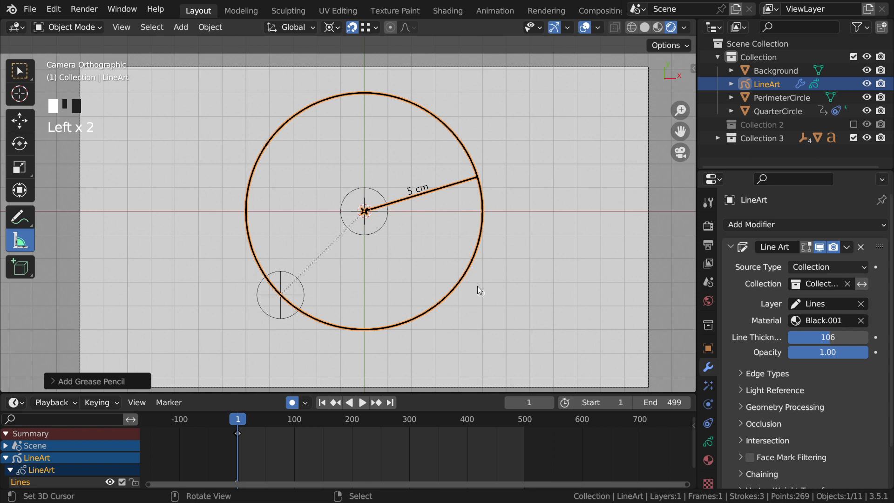
pyautogui.hotkey('alt', 'a')
pyautogui.moveTo(823, 342)
pyautogui.mouseDown()
pyautogui.moveTo(842, 338)
pyautogui.moveTo(819, 339)
pyautogui.mouseUp()
# - Play the animation to check the line art outlines on the circle and quarter circle
pyautogui.click(362, 402)
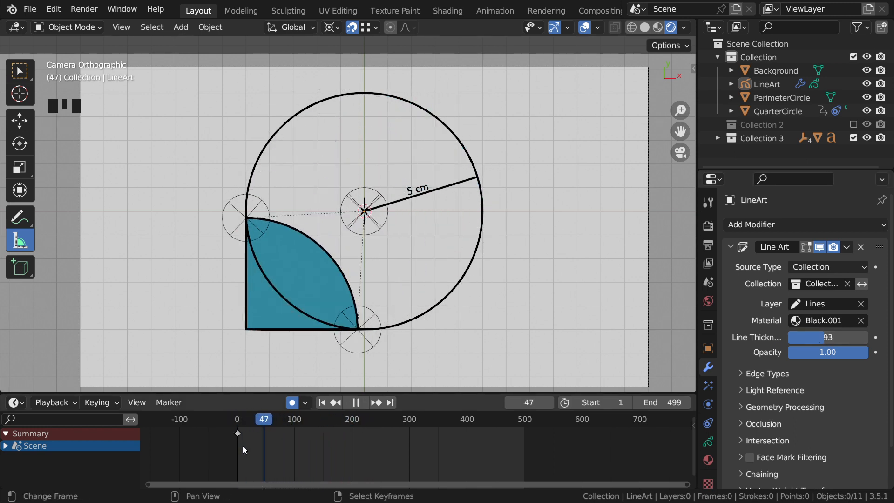
pyautogui.press('space')
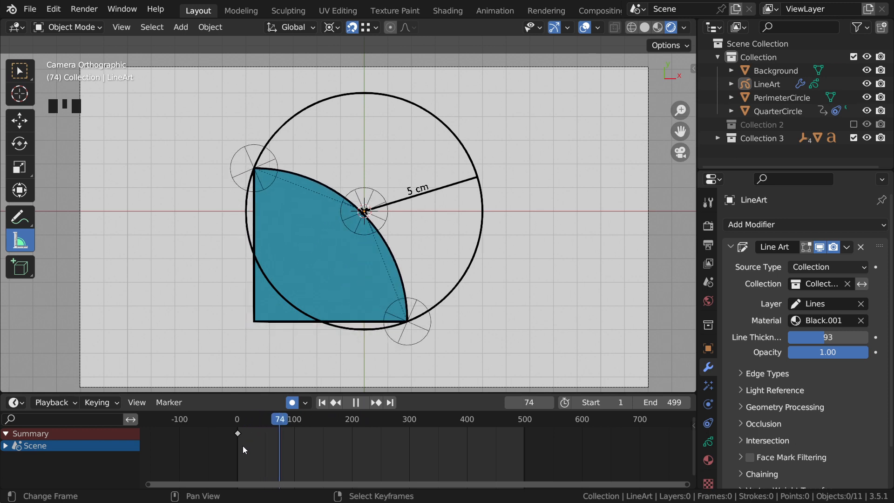
pyautogui.press('space')
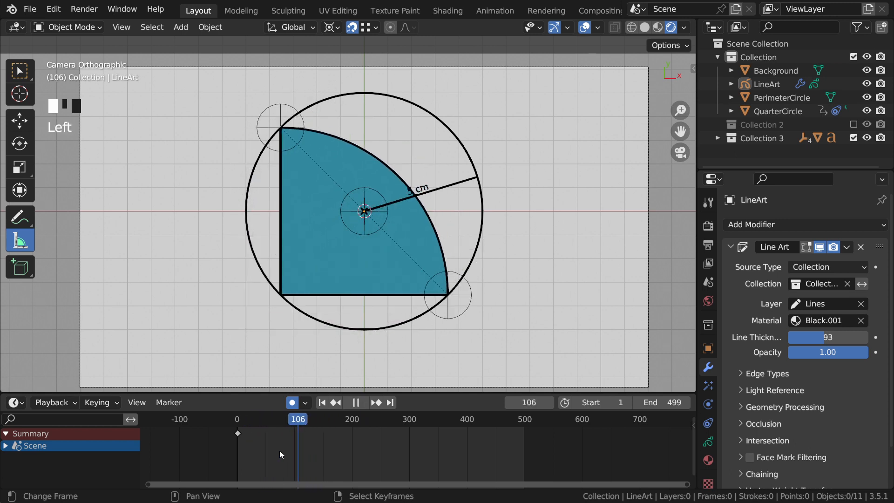
pyautogui.press('space')
# - Switch the viewport to wireframe shading, viewing the scene at an angle in Object Mode
pyautogui.keyDown('ctrl'); pyautogui.moveTo(308, 289); pyautogui.dragTo(401, 347, button='middle'); pyautogui.keyUp('ctrl')
pyautogui.press('Tab')
pyautogui.keyDown('shift'); pyautogui.moveTo(401, 347); pyautogui.dragTo(335, 260, button='middle'); pyautogui.keyUp('shift')
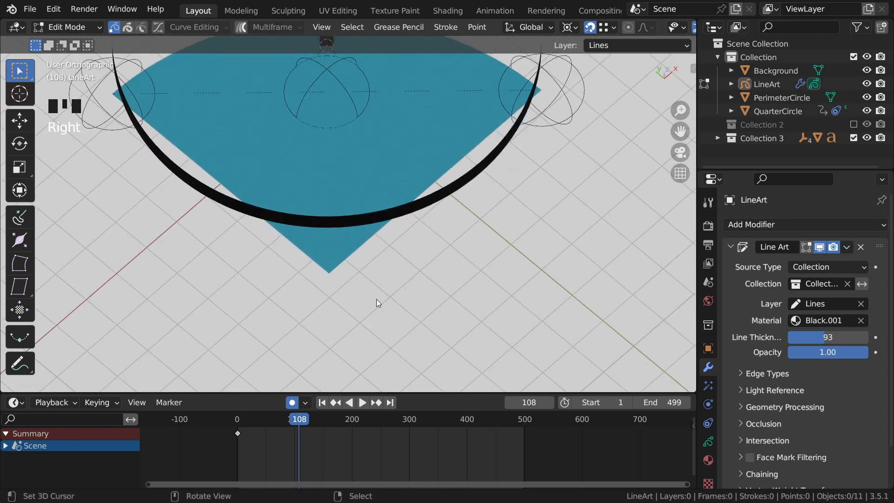
pyautogui.press('z')
pyautogui.press('Tab')
pyautogui.press('Tab')
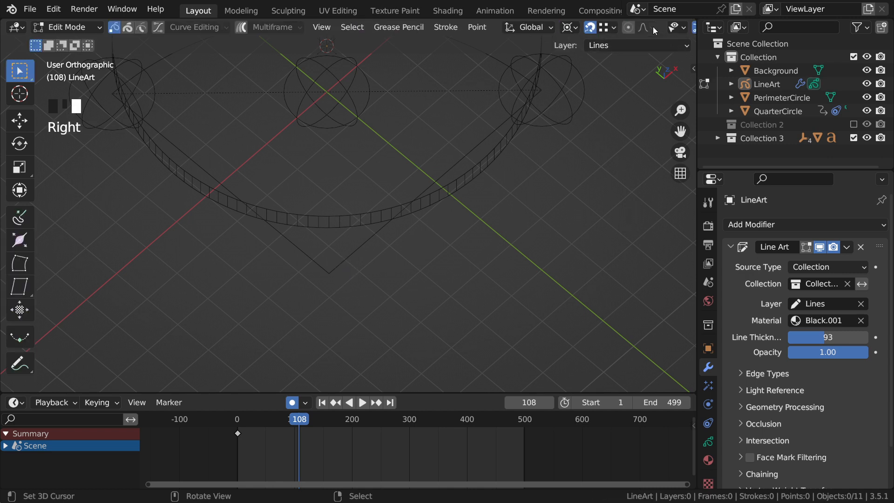
pyautogui.moveTo(653, 27); pyautogui.dragTo(458, 82, button='middle')
pyautogui.keyDown('ctrl'); pyautogui.moveTo(353, 256); pyautogui.dragTo(419, 284, button='middle'); pyautogui.keyUp('ctrl')
pyautogui.press('Tab')
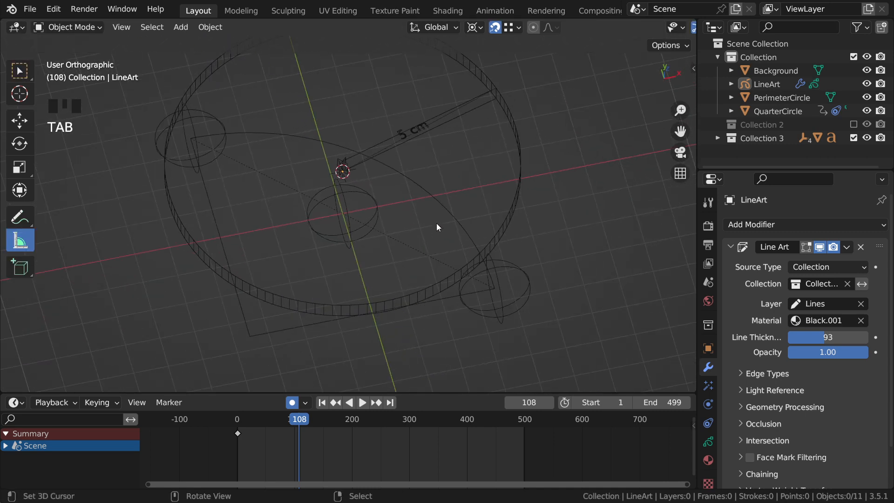
pyautogui.press('Tab')
pyautogui.press('Tab')
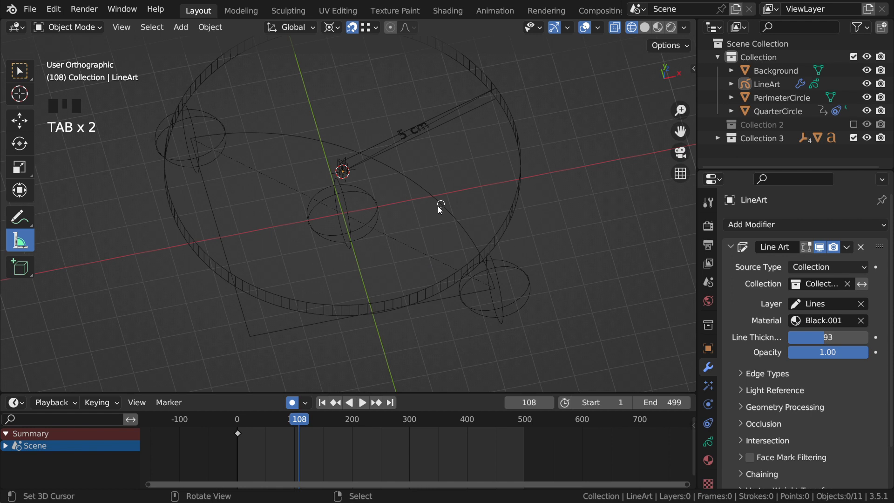
# - Hide the LineArt object and select the QuarterCircle object
pyautogui.rightClick(439, 208)
pyautogui.keyDown('ctrl'); pyautogui.moveTo(432, 241); pyautogui.dragTo(390, 302, button='middle'); pyautogui.keyUp('ctrl')
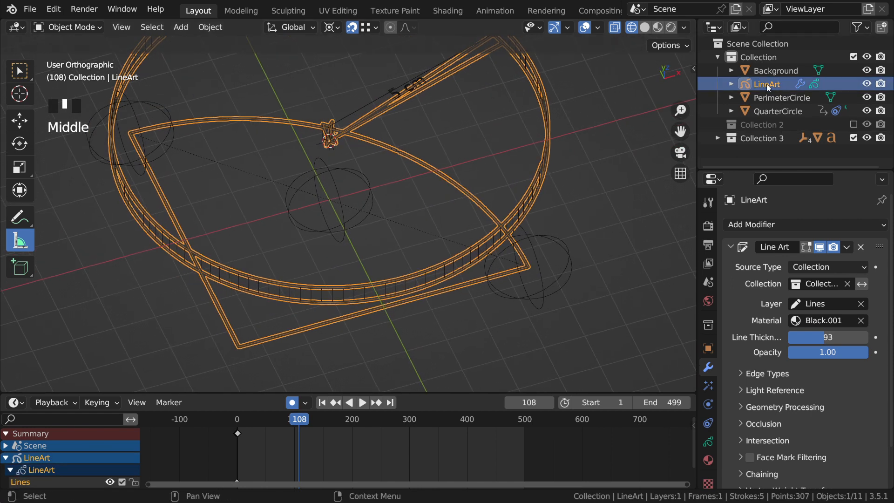
pyautogui.click(779, 146)
pyautogui.rightClick(423, 320)
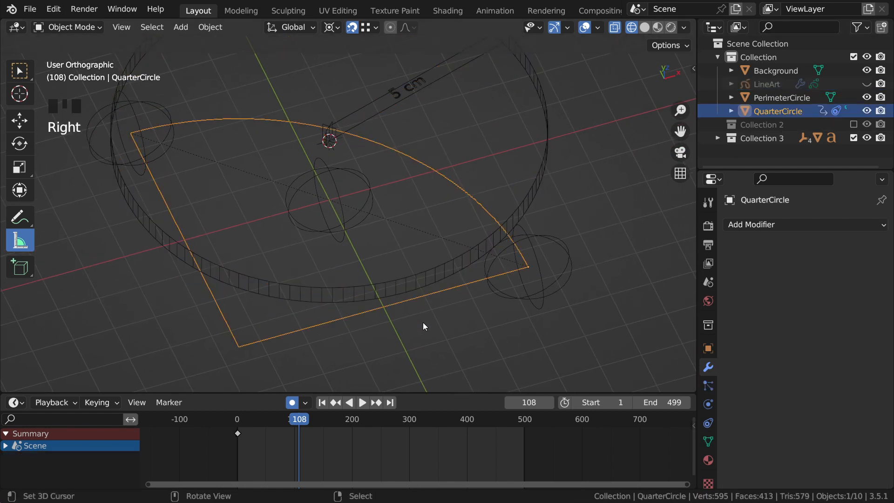
# - In Edit Mode, duplicate the quarter circle's square corner vertex and raise the copy along the Z axis
pyautogui.press('Tab')
pyautogui.keyDown('ctrl'); pyautogui.moveTo(331, 323); pyautogui.dragTo(331, 286, button='middle'); pyautogui.keyUp('ctrl')
pyautogui.keyDown('shift'); pyautogui.moveTo(257, 368); pyautogui.dragTo(311, 309, button='middle'); pyautogui.keyUp('shift')
pyautogui.rightClick(283, 336)
pyautogui.press('KP_7')
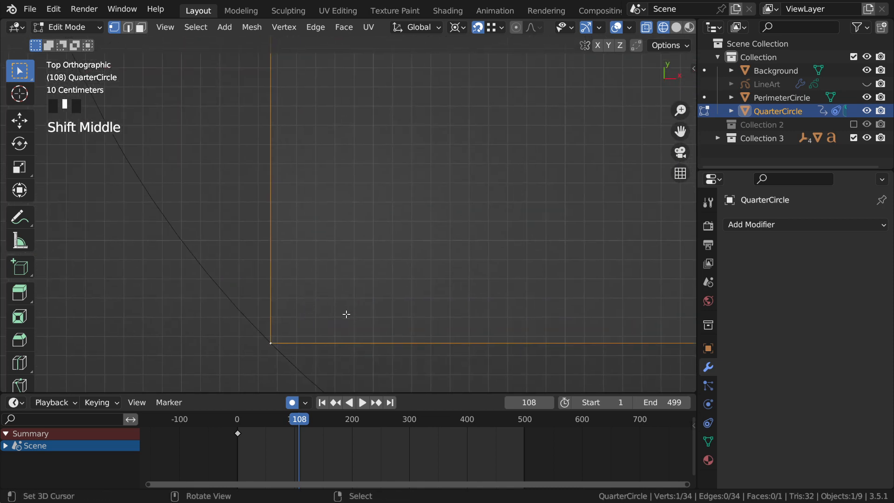
pyautogui.keyDown('ctrl'); pyautogui.moveTo(347, 313); pyautogui.dragTo(399, 318, button='middle'); pyautogui.keyUp('ctrl')
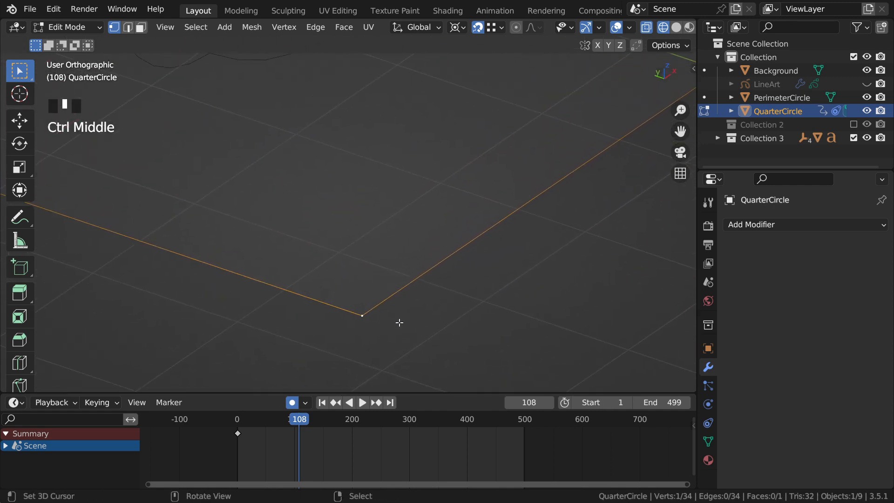
pyautogui.hotkey('shift', 'd')
pyautogui.press('z')
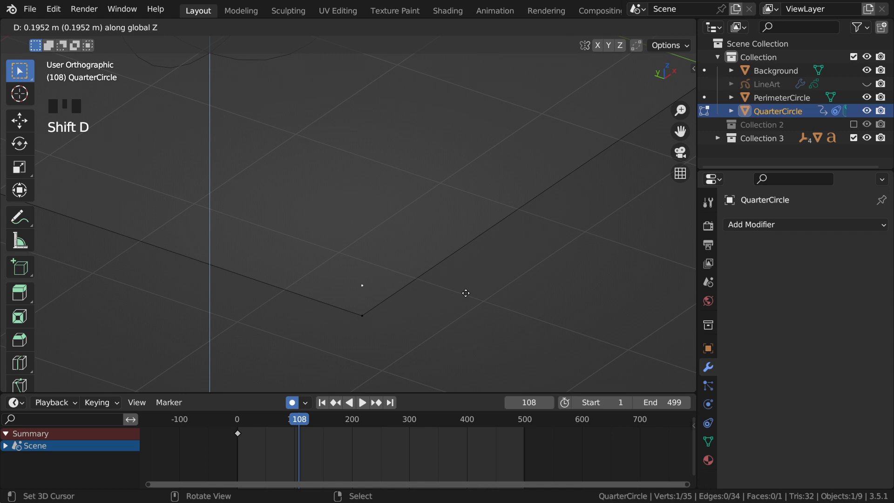
pyautogui.click(489, 256)
# - In top view, extrude the duplicated corner vertex 0.2 m along the Y axis
pyautogui.press('KP_7')
pyautogui.keyDown('shift'); pyautogui.moveTo(535, 158); pyautogui.dragTo(322, 279, button='middle'); pyautogui.keyUp('shift')
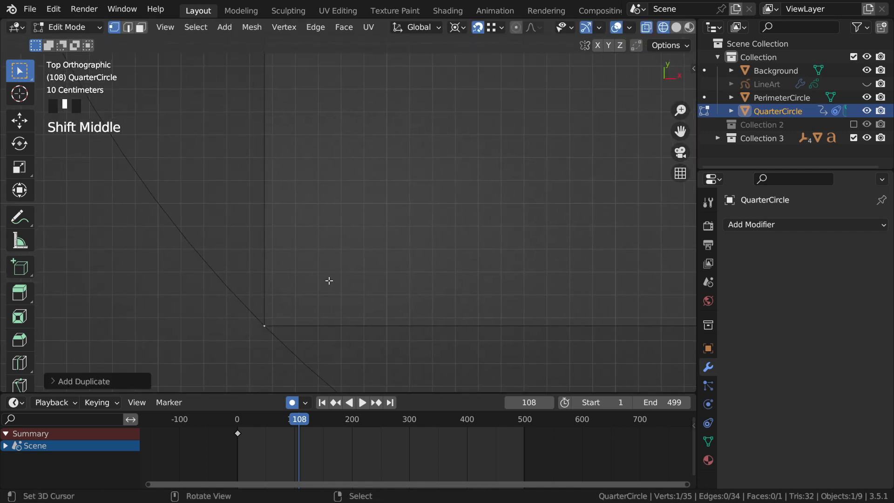
pyautogui.press('e')
pyautogui.press('y')
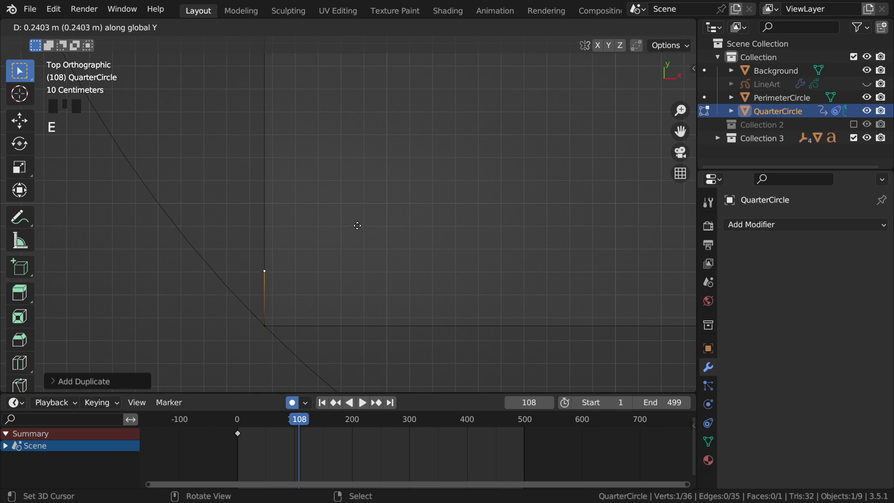
pyautogui.click(357, 225)
pyautogui.click(93, 382)
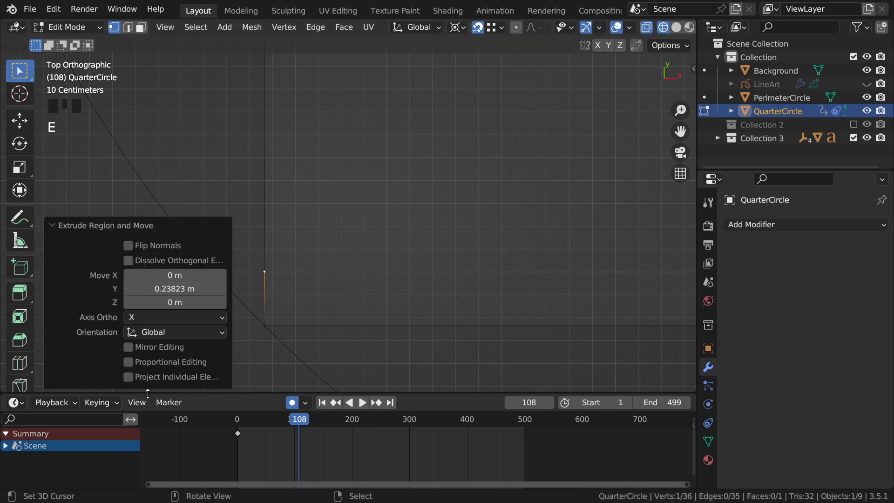
pyautogui.doubleClick(185, 293)
pyautogui.write('0.2')
pyautogui.press('Return')
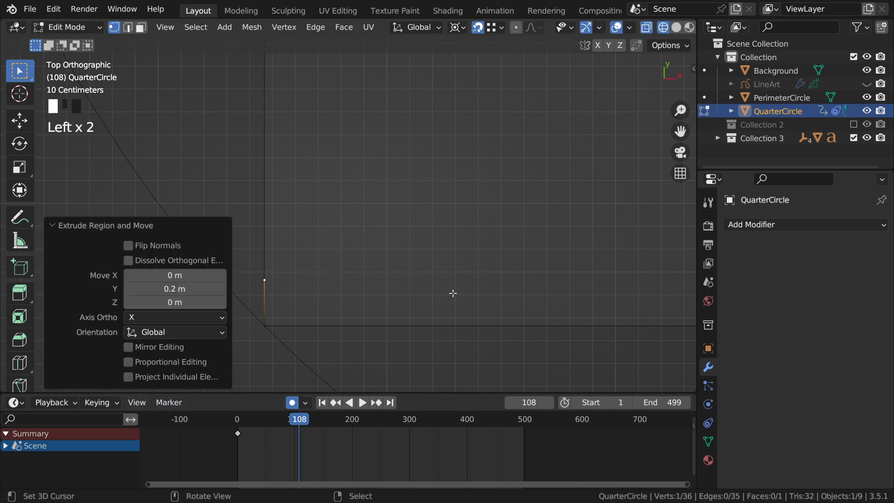
# - Select the short new edge at the corner and extrude it 0.2 m along X to form a small square
pyautogui.keyDown('alt'); pyautogui.rightClick(267, 287); pyautogui.keyUp('alt')
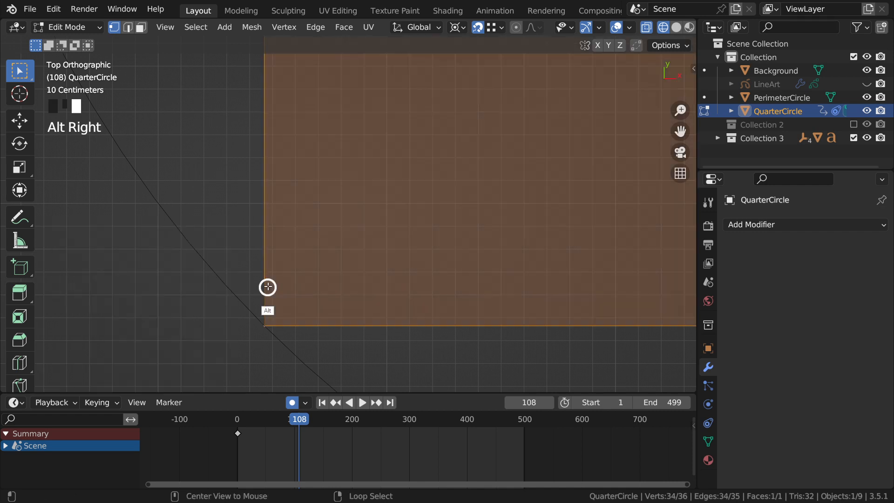
pyautogui.keyDown('alt'); pyautogui.rightClick(283, 291); pyautogui.keyUp('alt')
pyautogui.press('e')
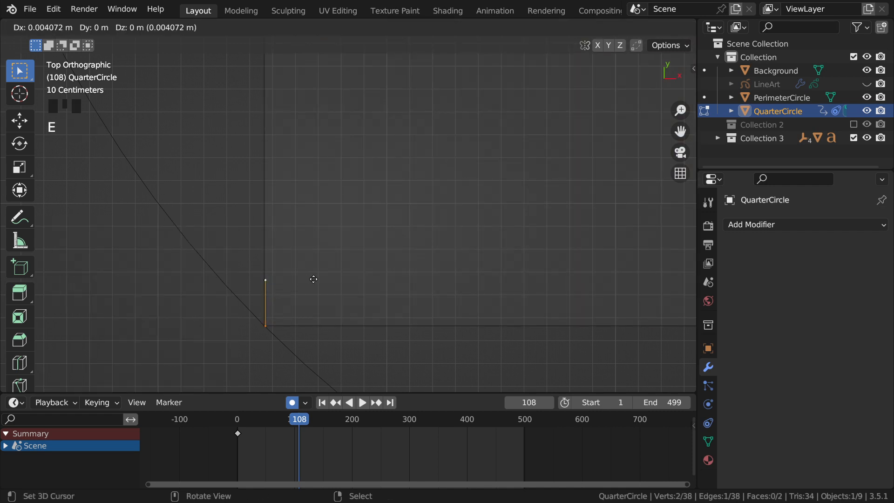
pyautogui.click(444, 255)
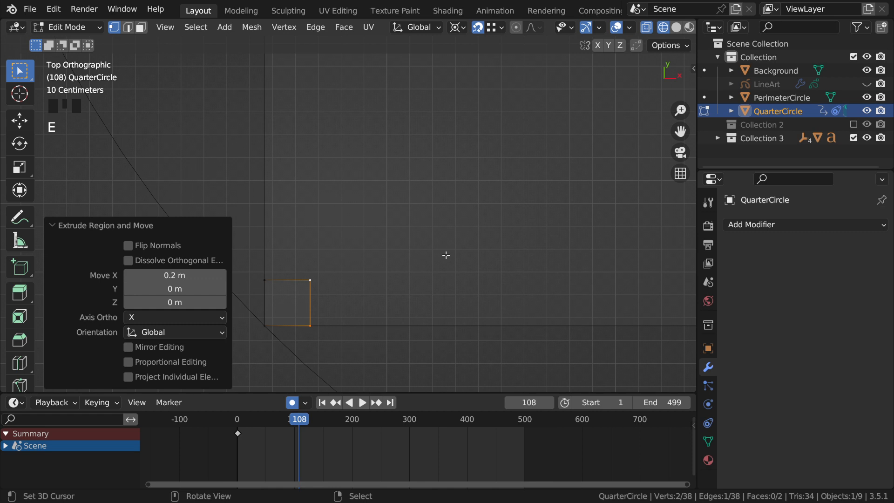
# - Snap the 3D cursor to the small square's corner vertex and scale the whole square by 2 about it
pyautogui.keyDown('ctrl'); pyautogui.moveTo(335, 183); pyautogui.dragTo(404, 278, button='middle'); pyautogui.keyUp('ctrl')
pyautogui.rightClick(406, 280)
pyautogui.hotkey('shift', 's')
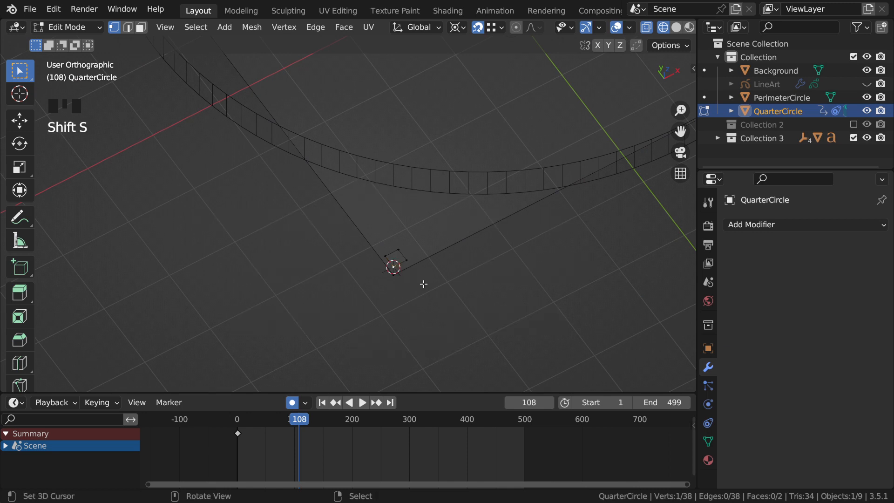
pyautogui.keyDown('shift'); pyautogui.rightClick(392, 268); pyautogui.keyUp('shift')
pyautogui.keyDown('shift'); pyautogui.rightClick(392, 269); pyautogui.keyUp('shift')
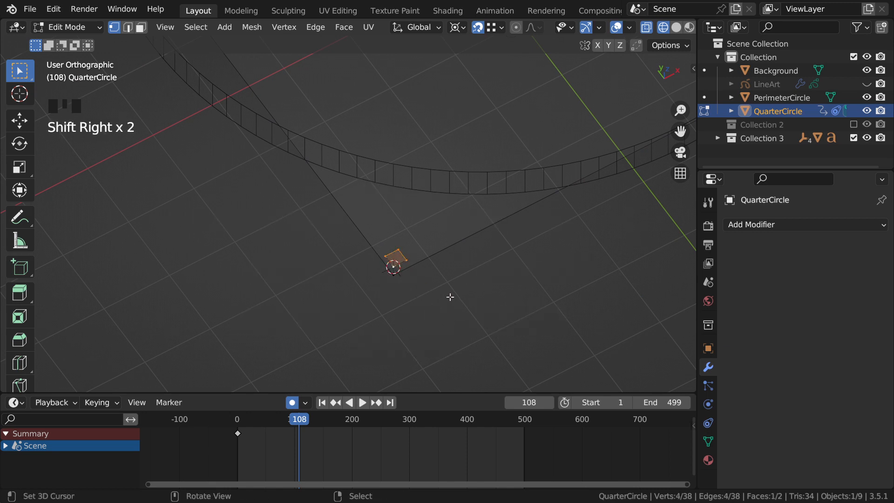
pyautogui.press('s')
pyautogui.click(590, 242)
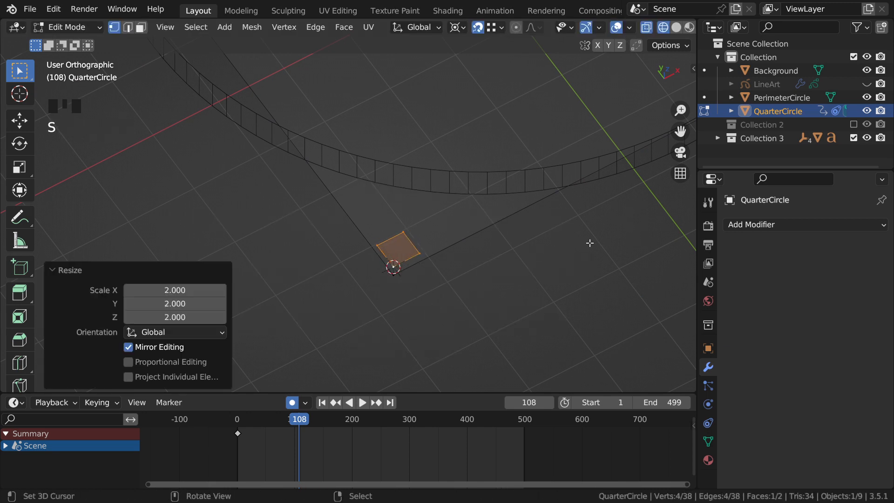
# - In camera view, scale the small corner square by a further 1.25 about the 3D cursor
pyautogui.press('KP_0')
pyautogui.keyDown('ctrl'); pyautogui.moveTo(383, 242); pyautogui.dragTo(428, 317, button='middle'); pyautogui.keyUp('ctrl')
pyautogui.keyDown('ctrl'); pyautogui.moveTo(375, 291); pyautogui.dragTo(371, 265, button='middle'); pyautogui.keyUp('ctrl')
pyautogui.press('s')
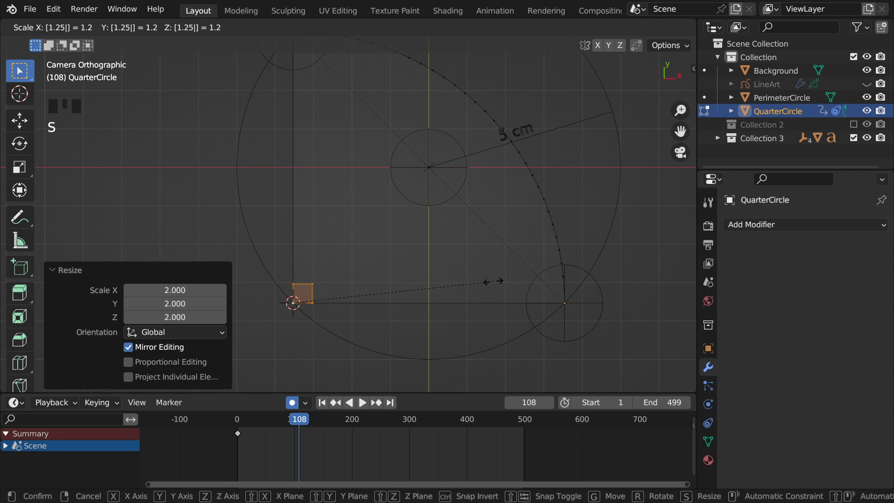
pyautogui.click(493, 282)
# - Return to Object Mode and switch the viewport to rendered shading
pyautogui.keyDown('ctrl'); pyautogui.moveTo(372, 269); pyautogui.dragTo(393, 307, button='middle'); pyautogui.keyUp('ctrl')
pyautogui.press('Tab')
pyautogui.moveTo(395, 307)
pyautogui.keyDown('shift'); pyautogui.mouseDown(button='middle')
pyautogui.moveTo(380, 335)
pyautogui.moveTo(376, 283)
pyautogui.mouseUp(button='middle'); pyautogui.keyUp('shift')
pyautogui.press('z')
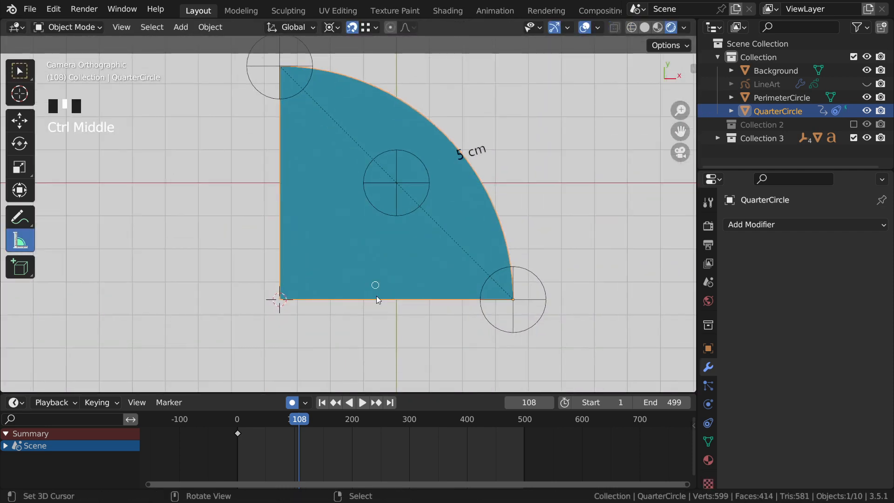
# - Unhide the LineArt object and deselect everything to show the outlined right-angle mark
pyautogui.click(867, 84)
pyautogui.keyDown('ctrl'); pyautogui.moveTo(368, 293); pyautogui.dragTo(376, 321, button='middle'); pyautogui.keyUp('ctrl')
pyautogui.hotkey('alt', 'a')
pyautogui.keyDown('ctrl'); pyautogui.moveTo(390, 283); pyautogui.dragTo(383, 323, button='middle'); pyautogui.keyUp('ctrl')
pyautogui.keyDown('shift'); pyautogui.moveTo(370, 315); pyautogui.dragTo(354, 322, button='middle'); pyautogui.keyUp('shift')
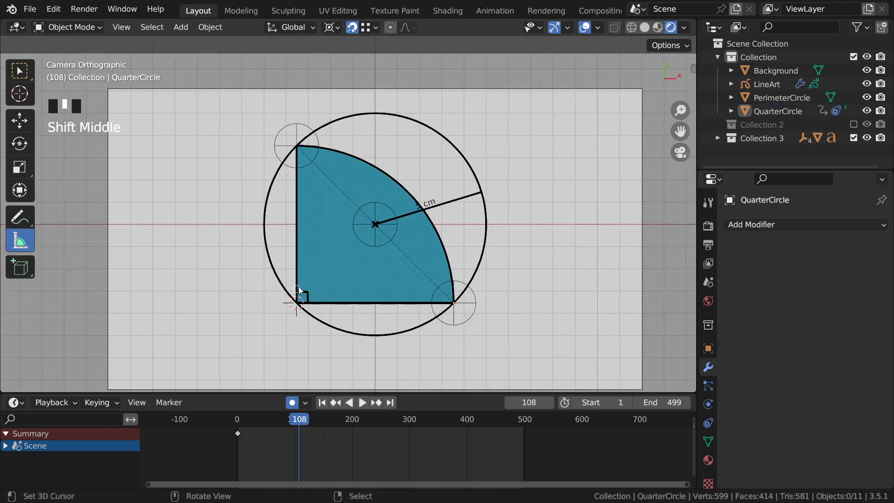
# - Play the animation forwards and in reverse to check the right-angle mark on the rotating quarter circle
pyautogui.click(301, 453)
pyautogui.press('space')
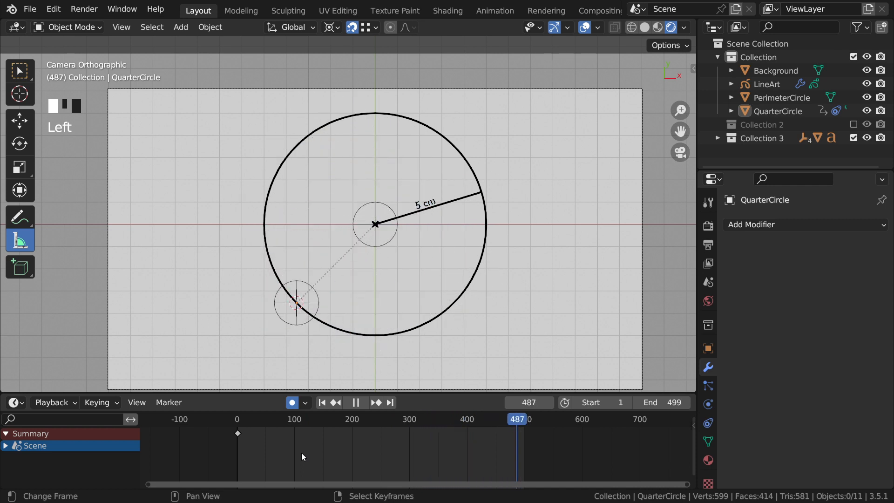
pyautogui.hotkey('shift', 'ctrl', 'space')
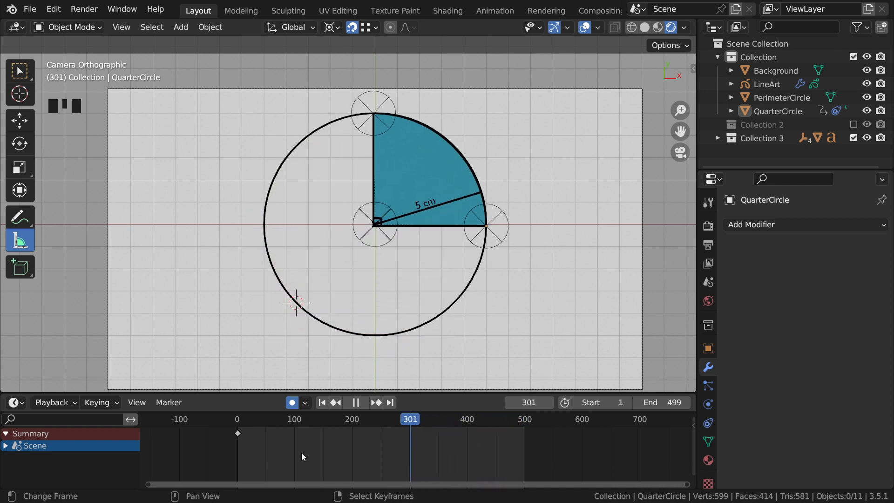
pyautogui.press('space')
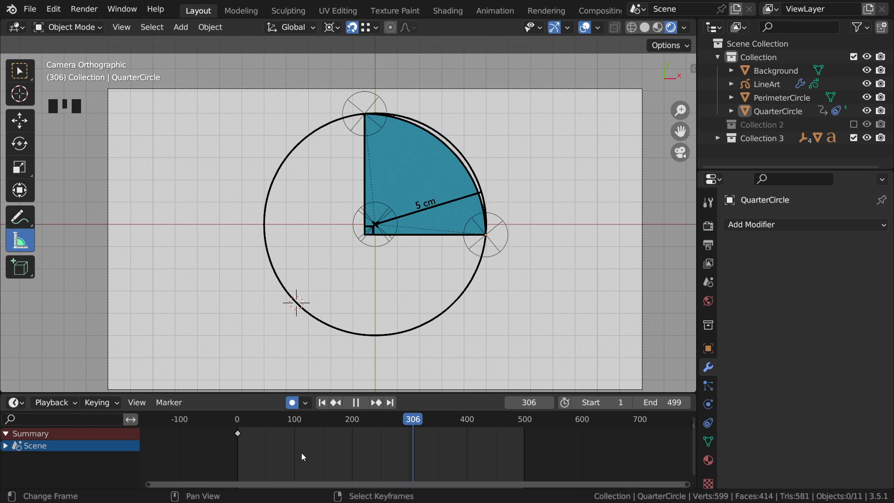
pyautogui.moveTo(301, 453); pyautogui.dragTo(342, 452)
# - Return the animation to frame 1 and save the file
pyautogui.hotkey('shift', 'Left')
pyautogui.hotkey('ctrl', 's')
pyautogui.keyDown('shift'); pyautogui.moveTo(412, 240); pyautogui.dragTo(373, 321, button='middle'); pyautogui.keyUp('shift')
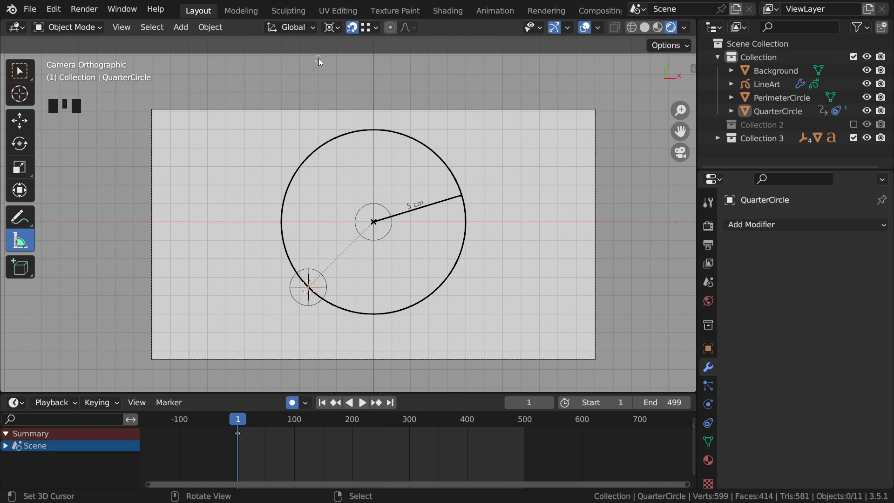
# - Switch to the Geometry Nodes workspace and show its viewport through the camera
pyautogui.moveTo(499, 11); pyautogui.dragTo(348, 10, button='middle')
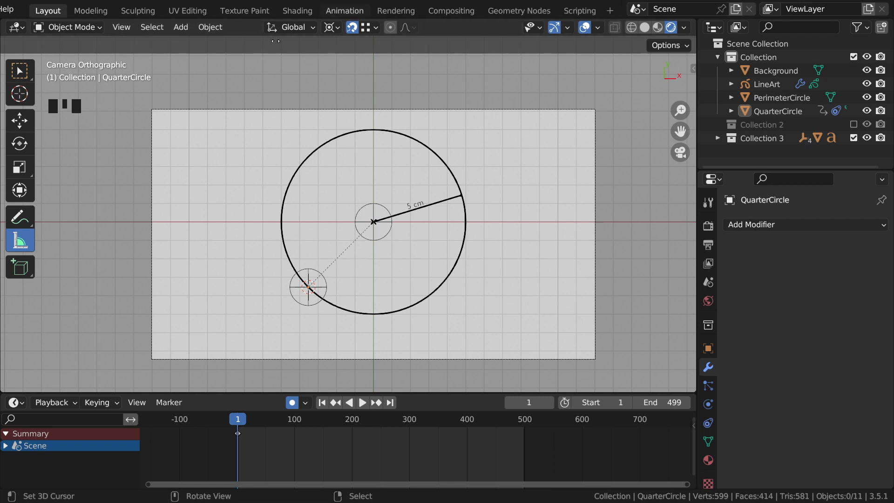
pyautogui.click(520, 10)
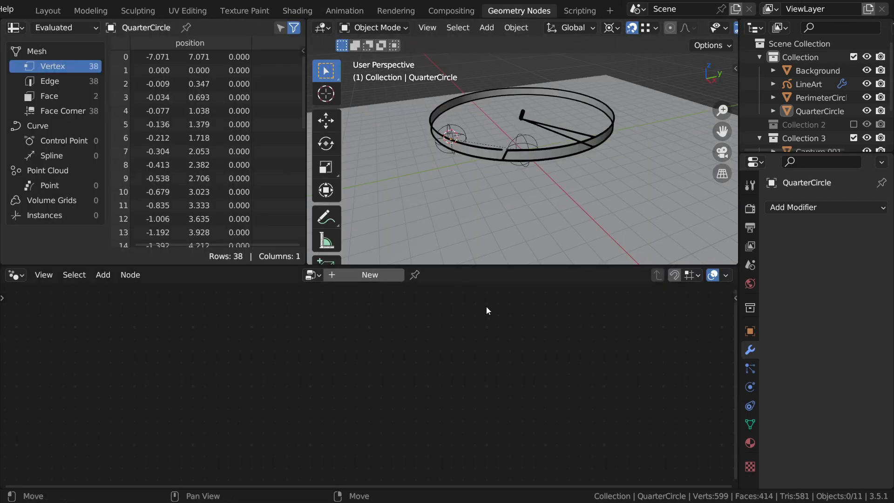
pyautogui.scroll(-3, 484, 203)
pyautogui.keyDown('shift'); pyautogui.moveTo(504, 156); pyautogui.dragTo(488, 220, button='middle'); pyautogui.keyUp('shift')
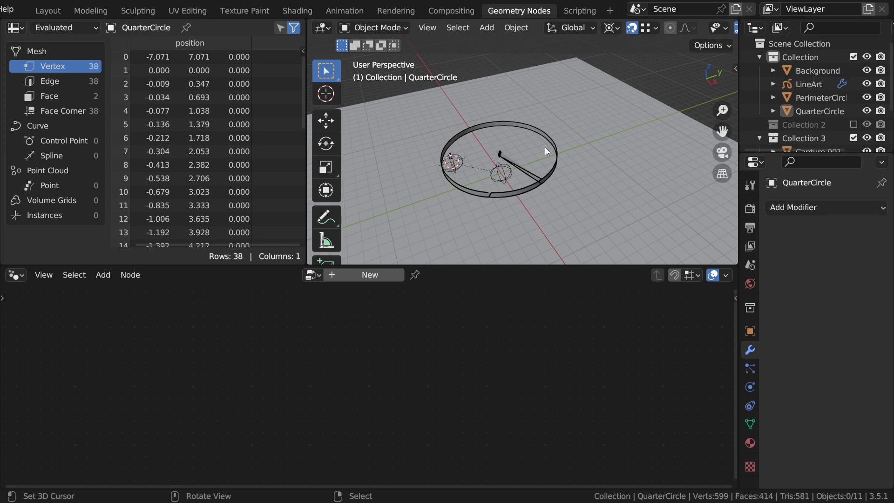
pyautogui.press('KP_0')
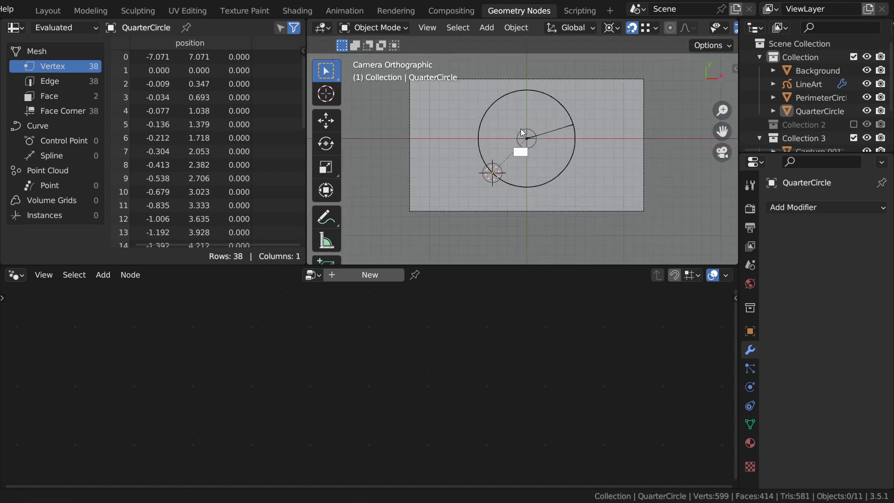
pyautogui.scroll(3, 520, 129)
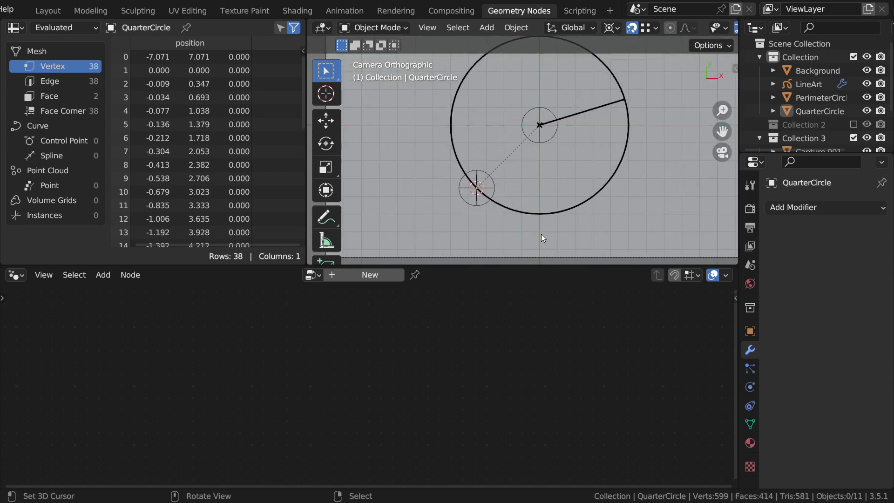
# - Reset the 3D cursor to the world origin and add a cube mesh there
pyautogui.hotkey('shift', 'c')
pyautogui.moveTo(505, 162)
pyautogui.keyDown('ctrl'); pyautogui.mouseDown(button='middle')
pyautogui.moveTo(509, 113)
pyautogui.moveTo(522, 123)
pyautogui.moveTo(527, 160)
pyautogui.mouseUp(button='middle'); pyautogui.keyUp('ctrl')
pyautogui.scroll(1, 532, 160)
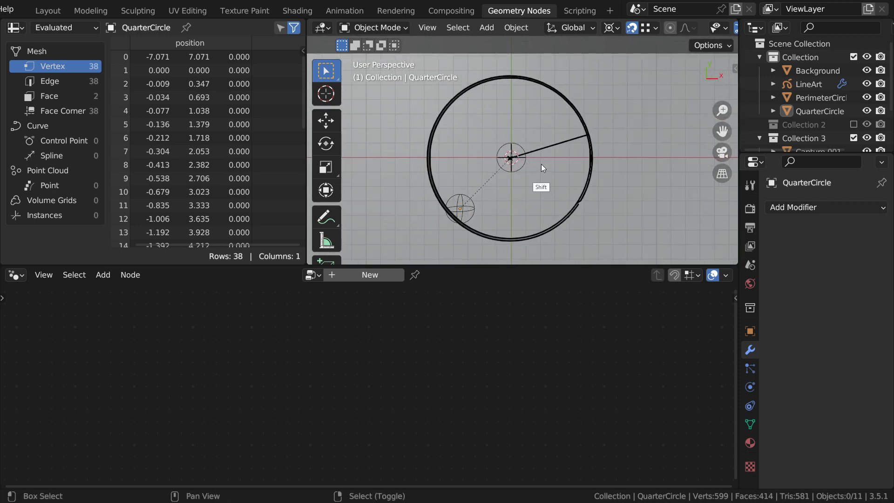
pyautogui.hotkey('shift', 'a')
pyautogui.moveTo(519, 158)
pyautogui.moveTo(484, 83)
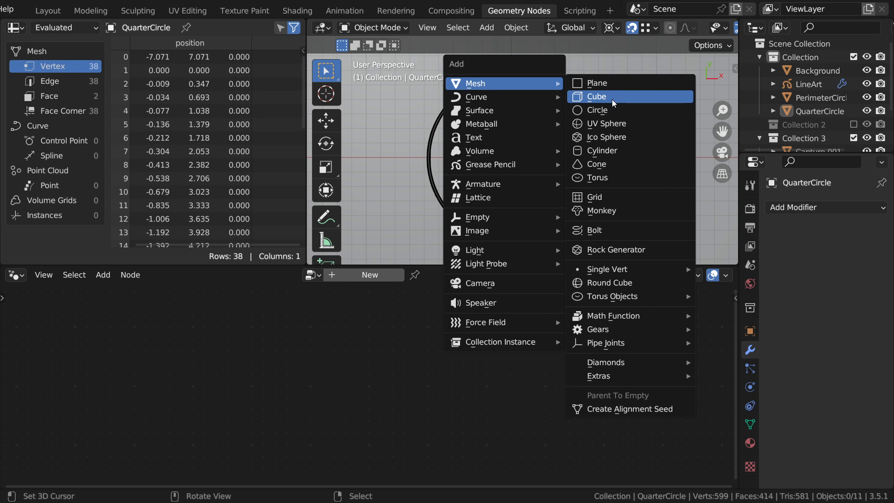
pyautogui.click(612, 99)
pyautogui.scroll(-2, 553, 146)
pyautogui.press('KP_0')
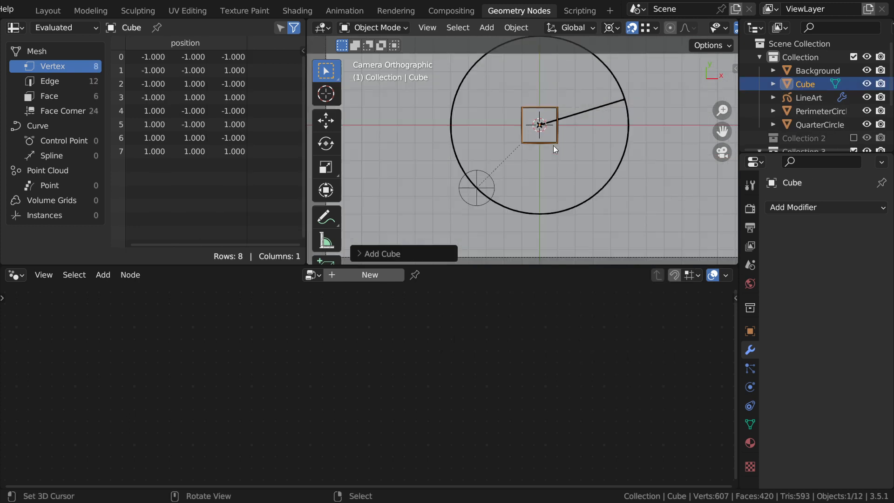
# - Move the cube about 6 m along the negative Y axis so it sits just below the circle
pyautogui.keyDown('ctrl'); pyautogui.moveTo(540, 167); pyautogui.dragTo(549, 170, button='middle'); pyautogui.keyUp('ctrl')
pyautogui.moveTo(558, 167)
pyautogui.keyDown('shift'); pyautogui.mouseDown(button='middle')
pyautogui.moveTo(539, 201)
pyautogui.moveTo(553, 177)
pyautogui.mouseUp(button='middle'); pyautogui.keyUp('shift')
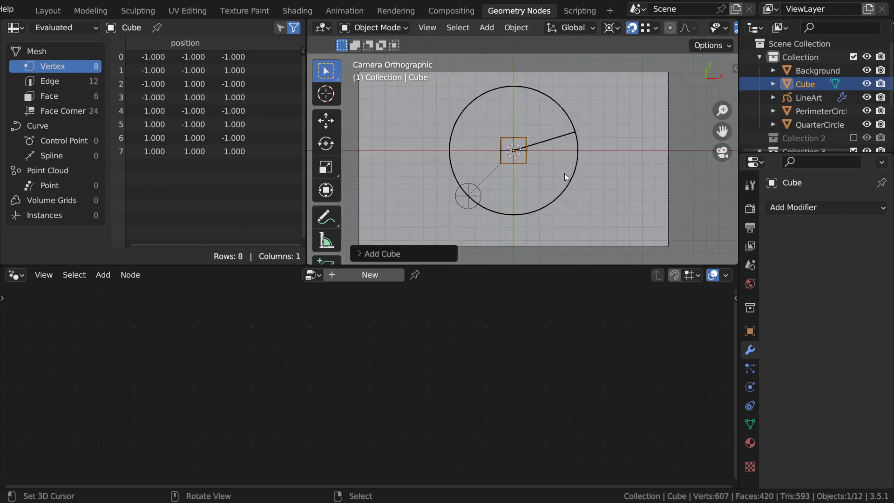
pyautogui.press('g')
pyautogui.press('y')
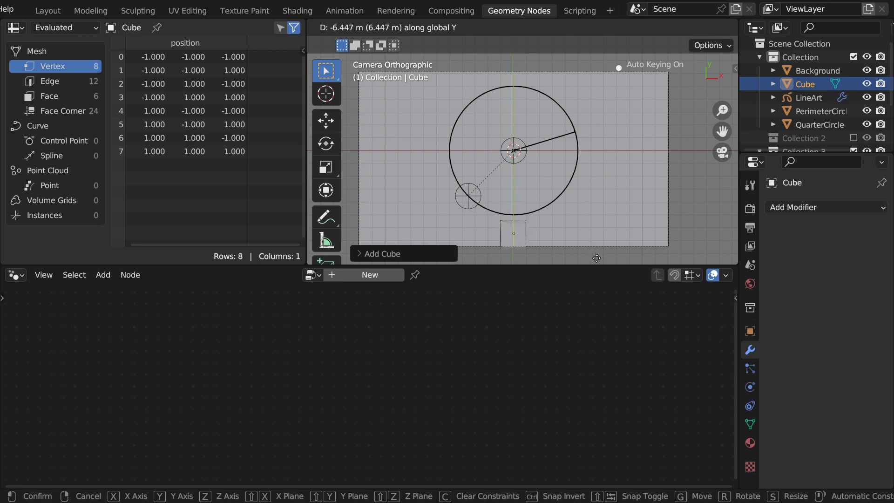
pyautogui.click(599, 255)
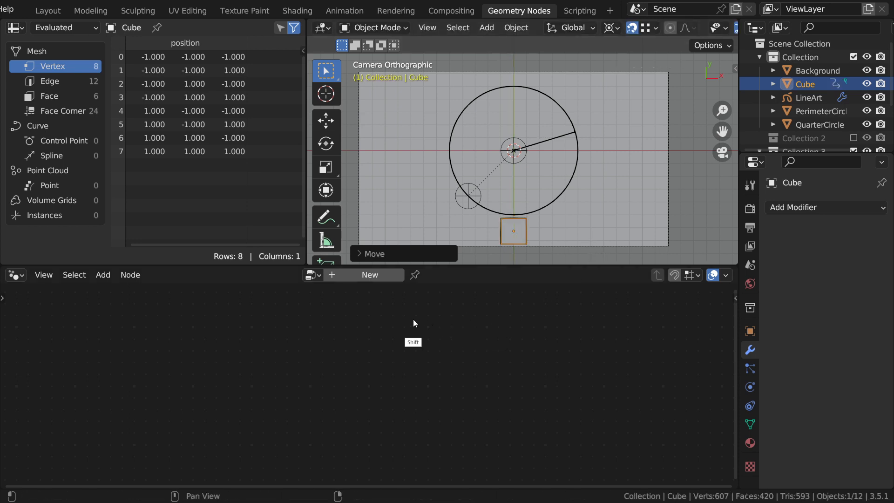
# - Create a new Geometry Nodes tree on the cube and cut the link between Group Input and Group Output
pyautogui.click(394, 274)
pyautogui.scroll(5, 396, 368)
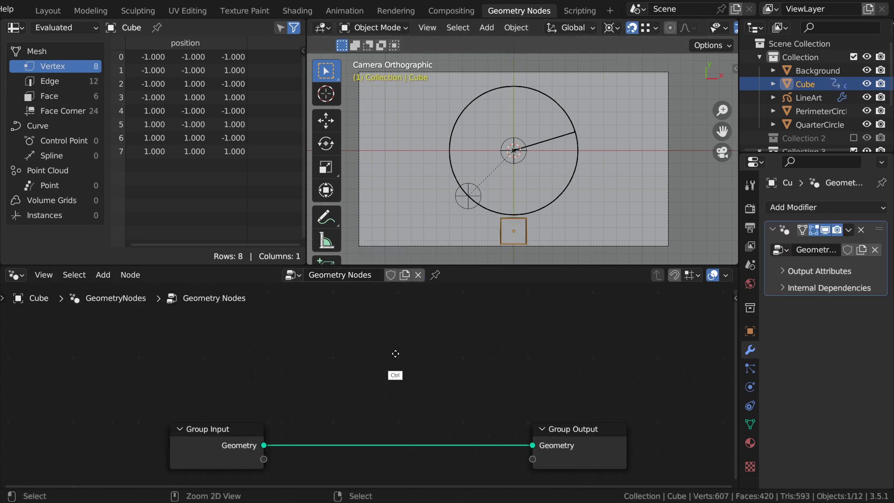
pyautogui.scroll(-2, 379, 335)
pyautogui.keyDown('ctrl'); pyautogui.moveTo(377, 337); pyautogui.dragTo(344, 409, button='right'); pyautogui.keyUp('ctrl')
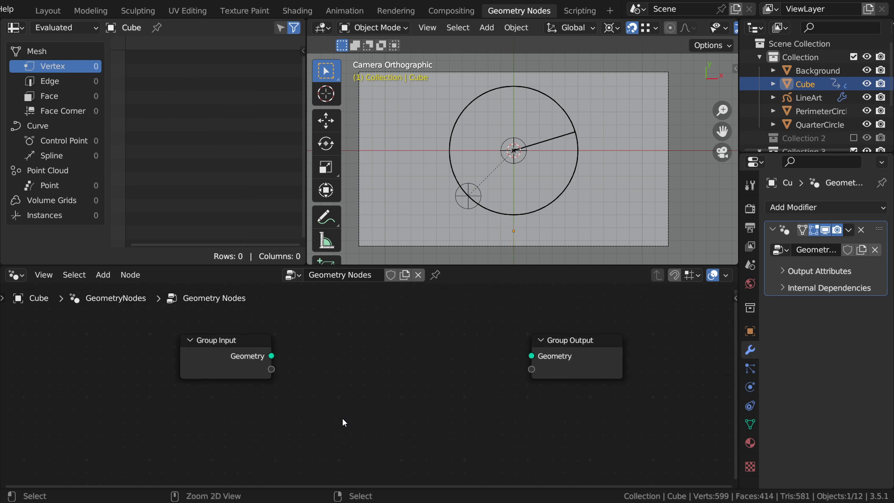
# - Move the Group Input node farther away from the Group Output node to make room for new nodes
pyautogui.moveTo(332, 410); pyautogui.dragTo(450, 382, button='middle')
pyautogui.moveTo(332, 326); pyautogui.dragTo(200, 333)
pyautogui.moveTo(356, 335); pyautogui.dragTo(327, 351)
pyautogui.scroll(-3, 327, 351)
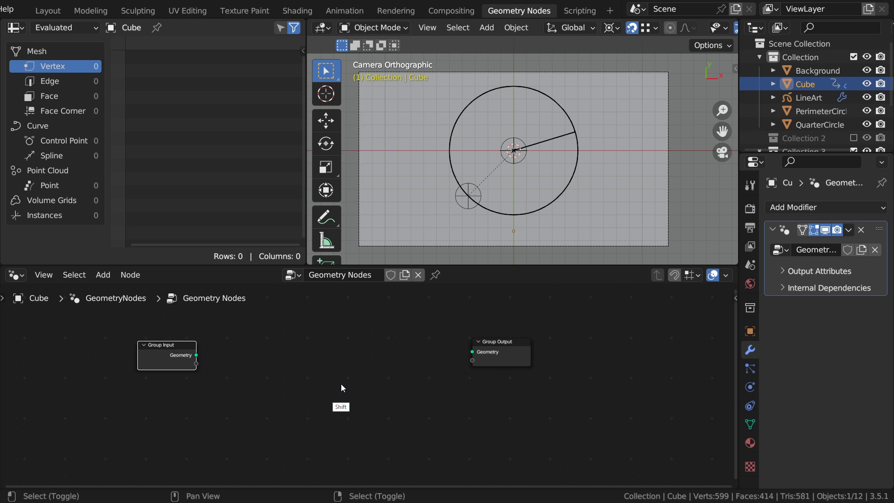
# - Add a Value to String node below the gap between the Group Input and Group Output nodes
pyautogui.hotkey('shift', 'a')
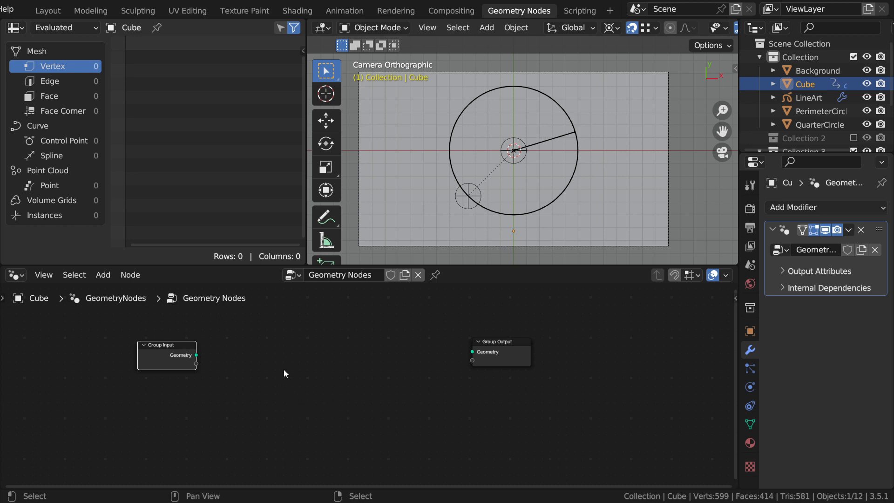
pyautogui.hotkey('shift', 'a')
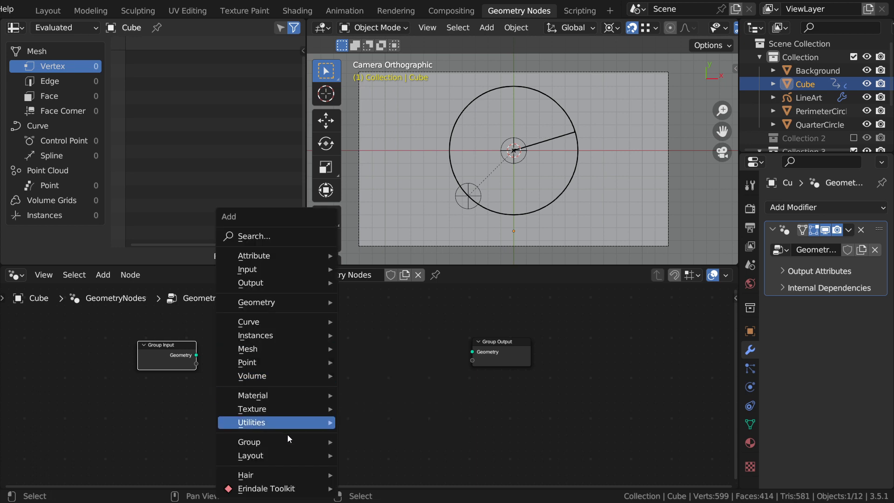
pyautogui.moveTo(304, 440)
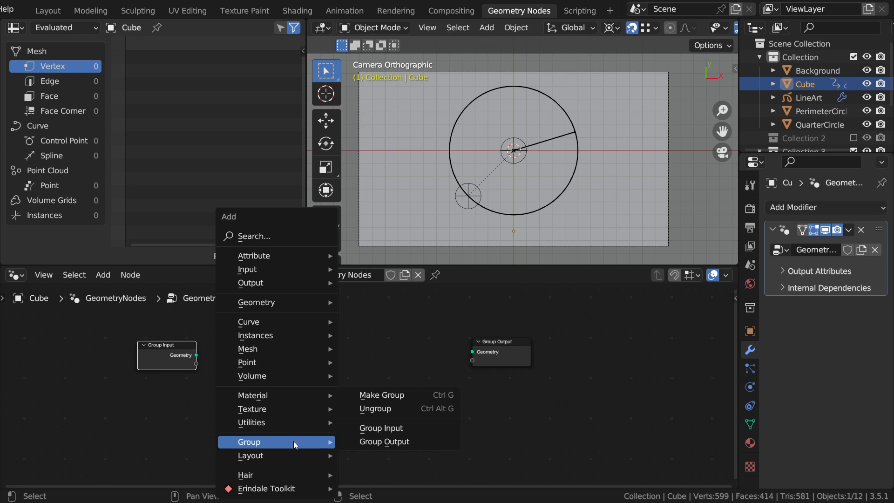
pyautogui.moveTo(286, 421)
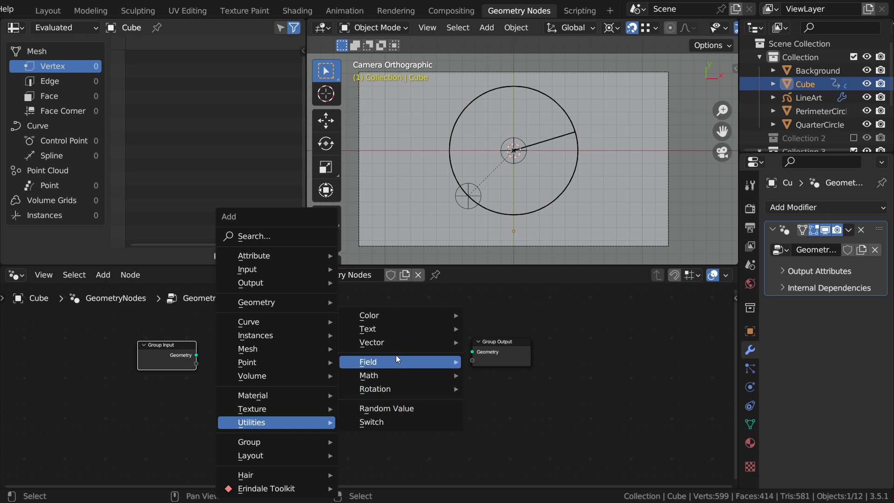
pyautogui.moveTo(393, 329)
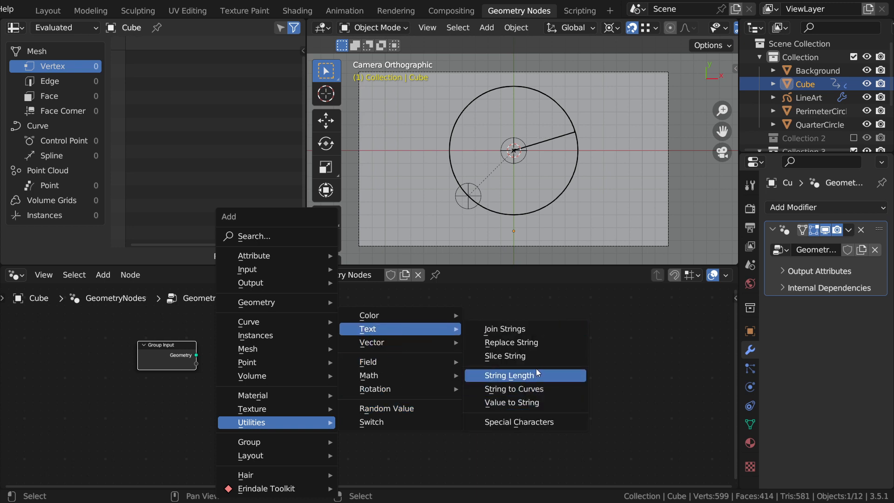
pyautogui.click(536, 402)
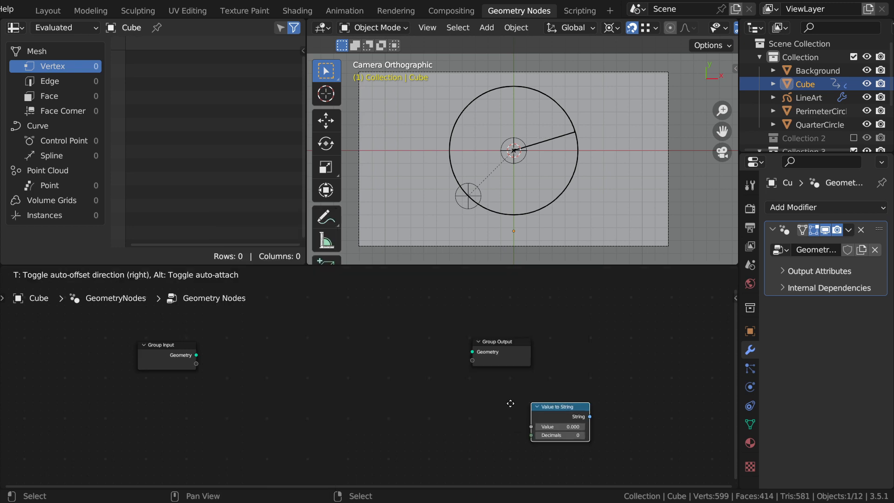
pyautogui.click(375, 429)
pyautogui.moveTo(368, 410); pyautogui.dragTo(429, 406, button='middle')
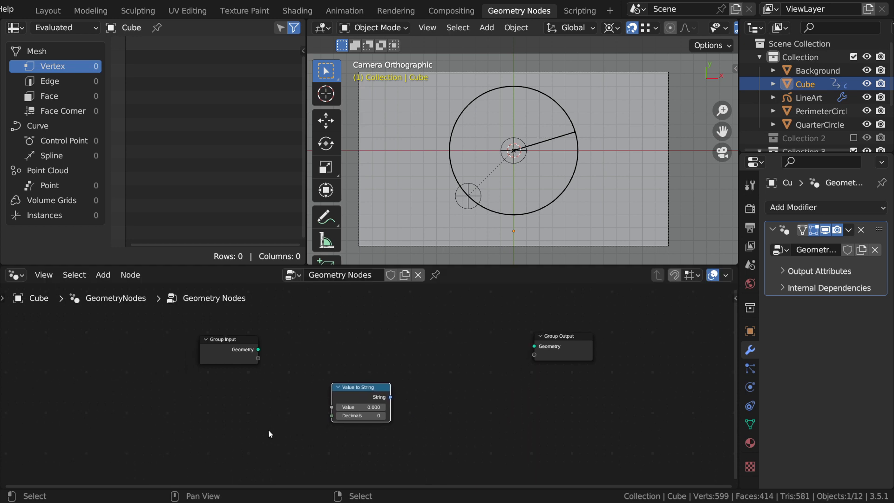
# - Shift the Group Input node slightly up and move the Value to String node farther from Group Output
pyautogui.moveTo(269, 432); pyautogui.dragTo(325, 435, button='middle')
pyautogui.moveTo(294, 355); pyautogui.dragTo(286, 343)
pyautogui.moveTo(424, 401); pyautogui.dragTo(354, 395, button='middle')
pyautogui.moveTo(337, 392); pyautogui.dragTo(246, 399)
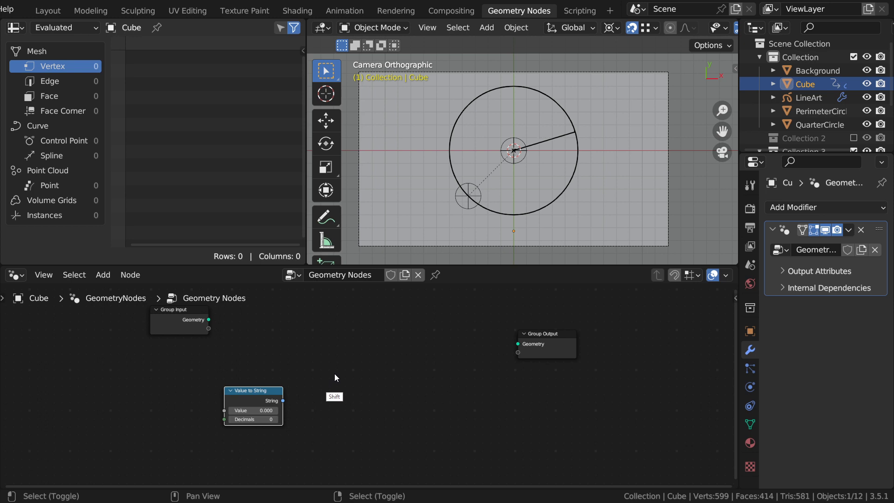
# - Add a String to Curves node between the Value to String and Group Output nodes
pyautogui.hotkey('shift', 'a')
pyautogui.moveTo(328, 374)
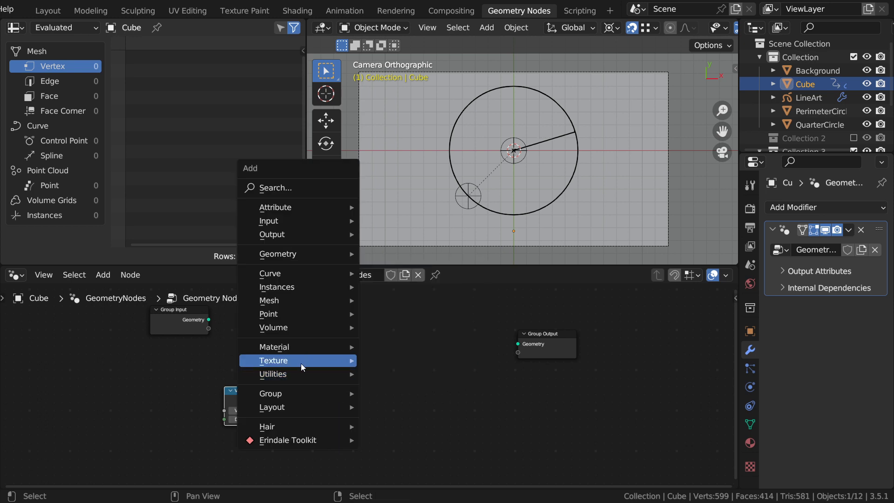
pyautogui.moveTo(415, 294)
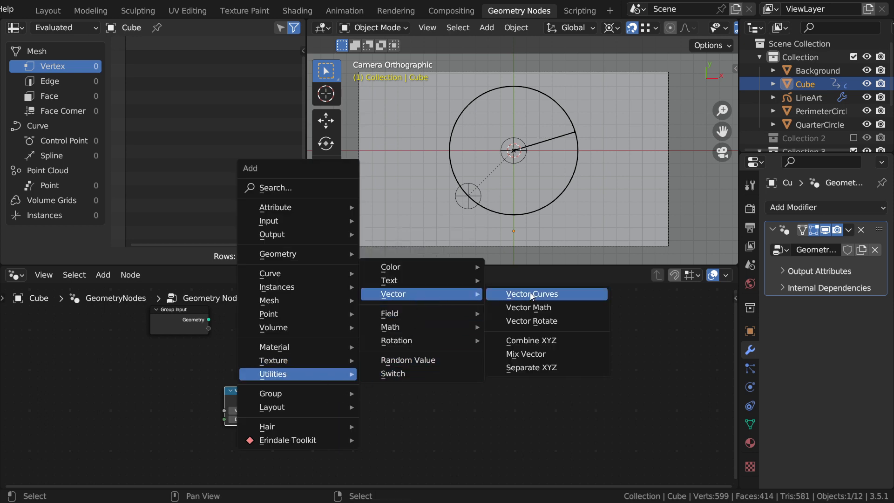
pyautogui.moveTo(466, 281)
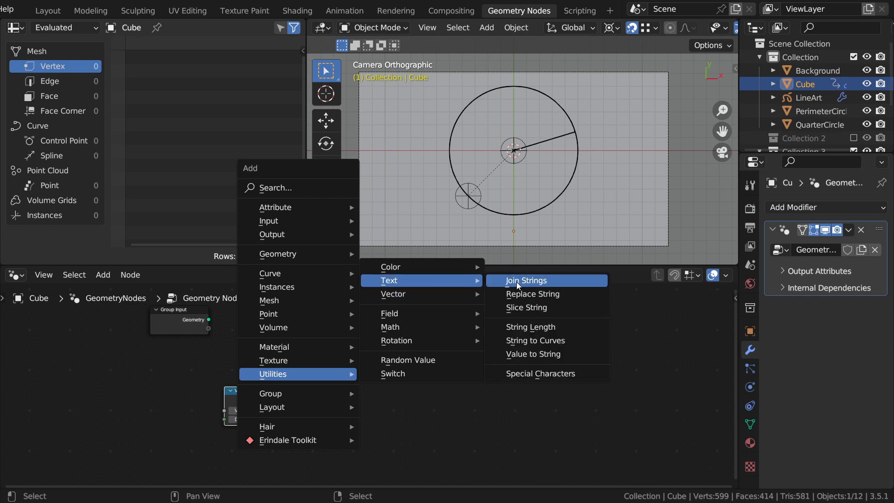
pyautogui.click(575, 342)
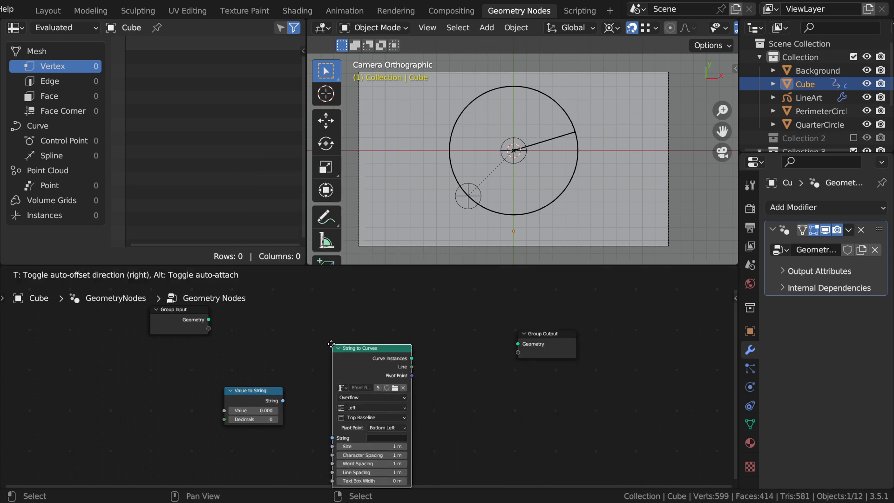
pyautogui.click(340, 356)
# - Set the Value to String value to 10 and link it through String to Curves' Curve Instances to Group Output
pyautogui.moveTo(260, 420); pyautogui.dragTo(334, 401, button='middle')
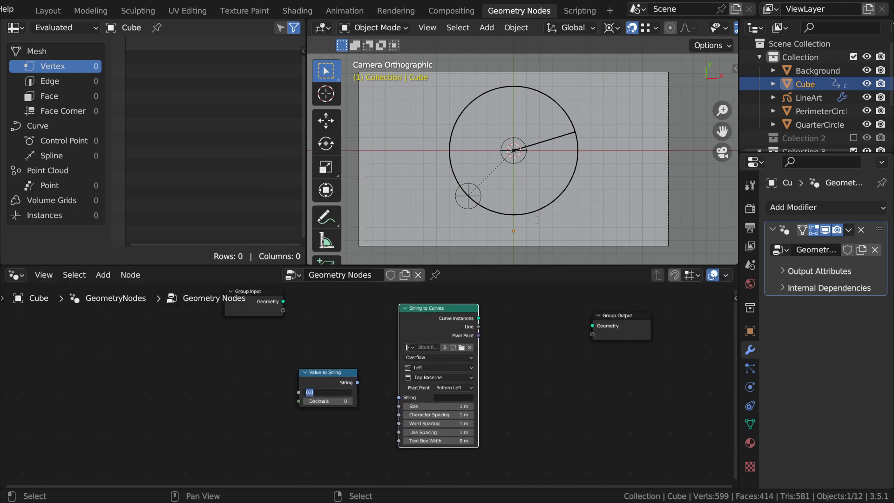
pyautogui.press('Return')
pyautogui.moveTo(357, 382); pyautogui.dragTo(399, 397)
pyautogui.moveTo(484, 383); pyautogui.dragTo(391, 396, button='middle')
pyautogui.moveTo(385, 331); pyautogui.dragTo(499, 339)
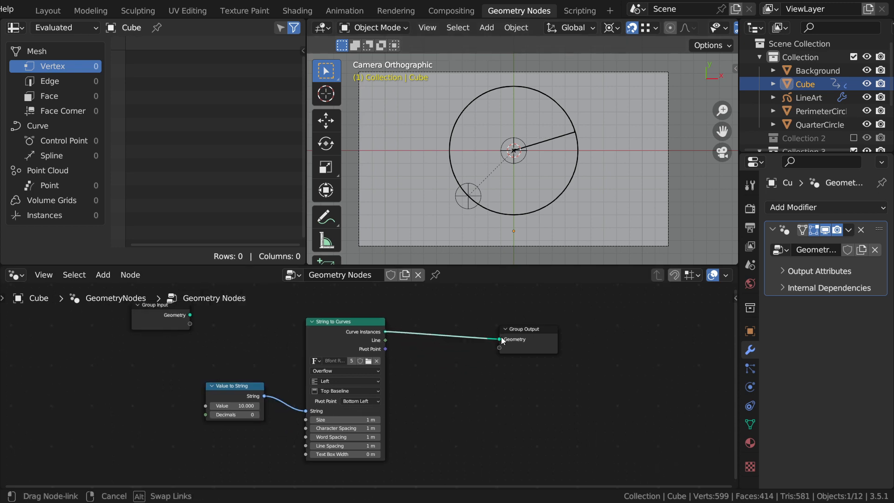
pyautogui.scroll(5, 529, 238)
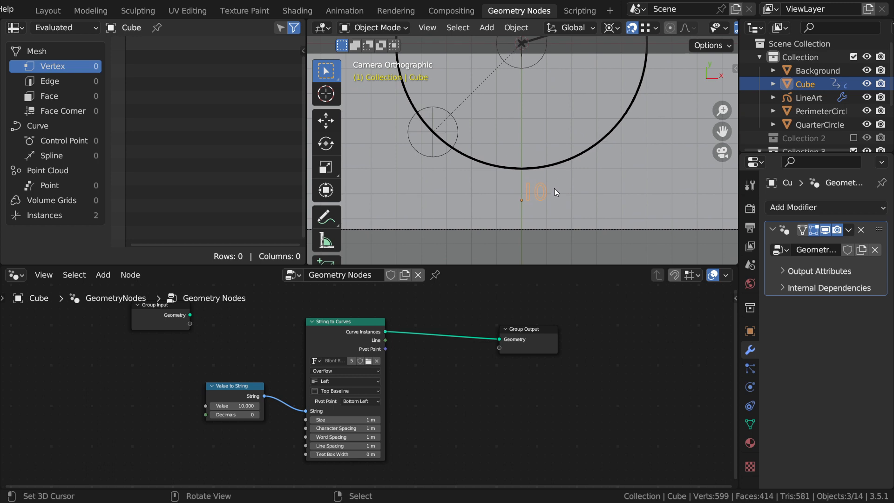
# - Move the Value to String and String to Curves nodes away from Group Output to make room for another node
pyautogui.keyDown('ctrl'); pyautogui.moveTo(299, 387); pyautogui.dragTo(261, 399, button='middle'); pyautogui.keyUp('ctrl')
pyautogui.moveTo(244, 399); pyautogui.dragTo(315, 401, button='middle')
pyautogui.moveTo(331, 387); pyautogui.dragTo(251, 394)
pyautogui.moveTo(437, 332); pyautogui.dragTo(364, 348)
# - Insert a Fill Curve node on the link between String to Curves and Group Output
pyautogui.hotkey('shift', 'a')
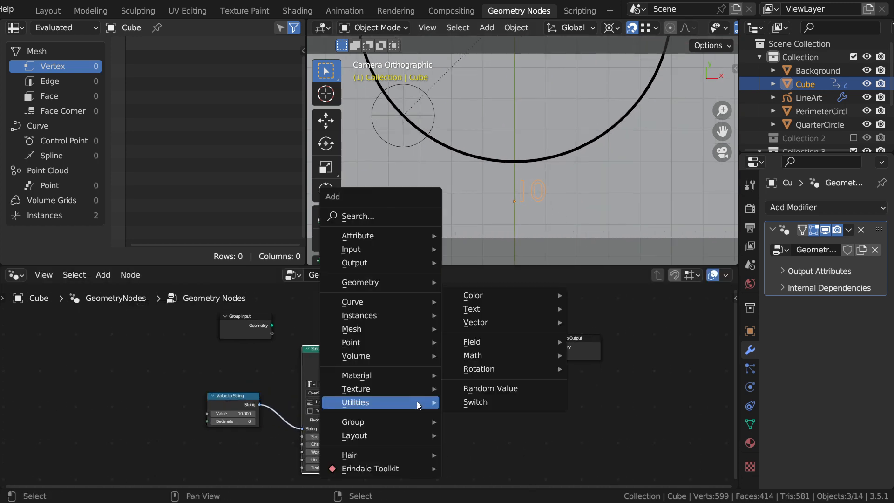
pyautogui.moveTo(368, 302)
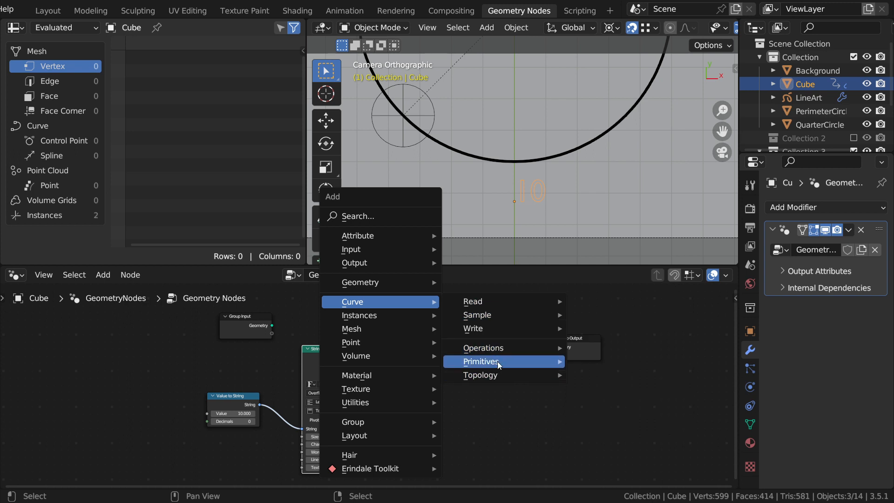
pyautogui.moveTo(484, 348)
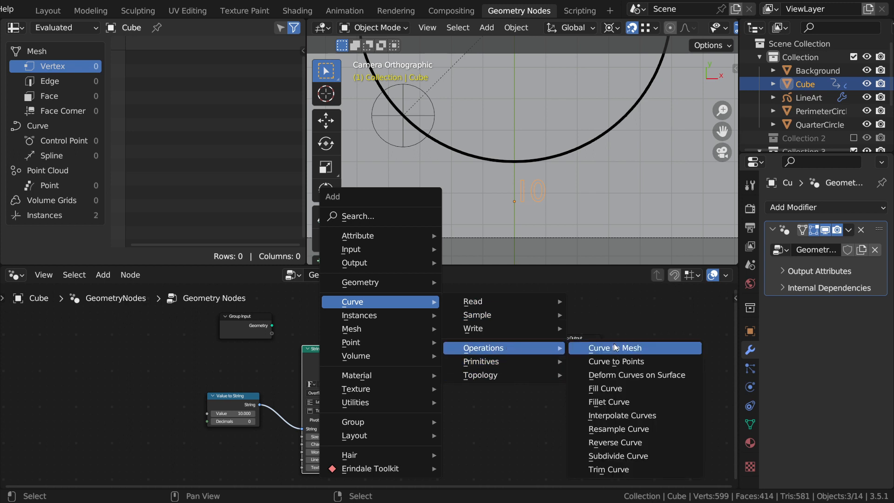
pyautogui.click(624, 388)
pyautogui.click(395, 341)
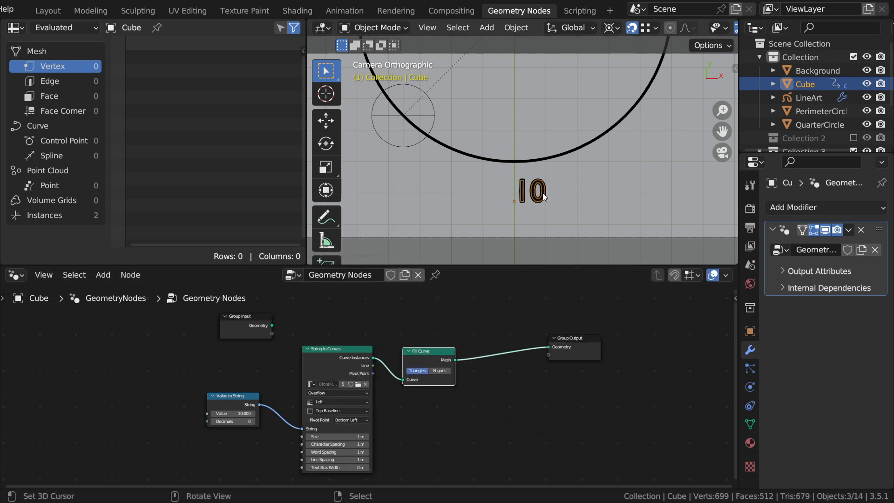
# - Move the cube text object into a new collection named Collection 4 to exclude it from the line art
pyautogui.keyDown('ctrl'); pyautogui.moveTo(555, 211); pyautogui.dragTo(576, 108, button='middle'); pyautogui.keyUp('ctrl')
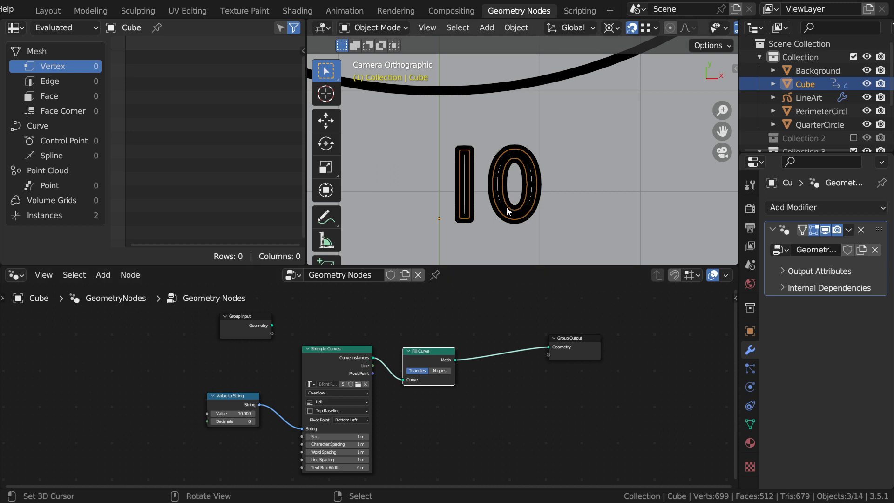
pyautogui.press('m')
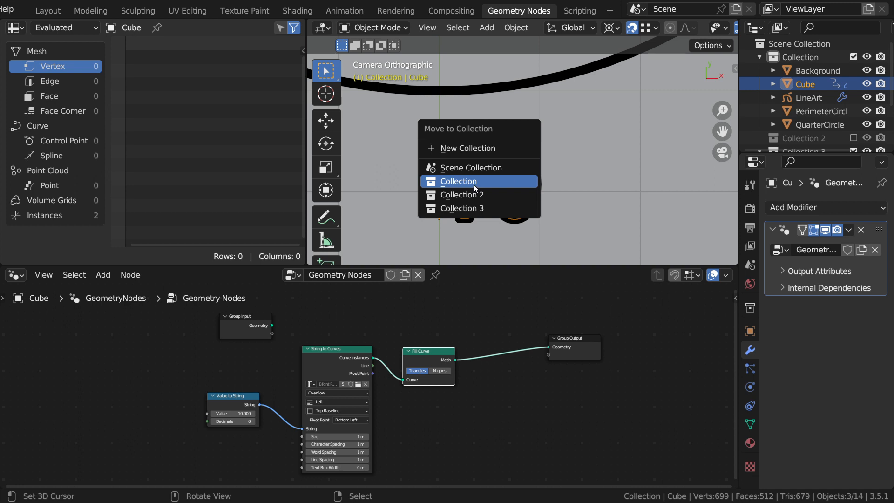
pyautogui.click(473, 148)
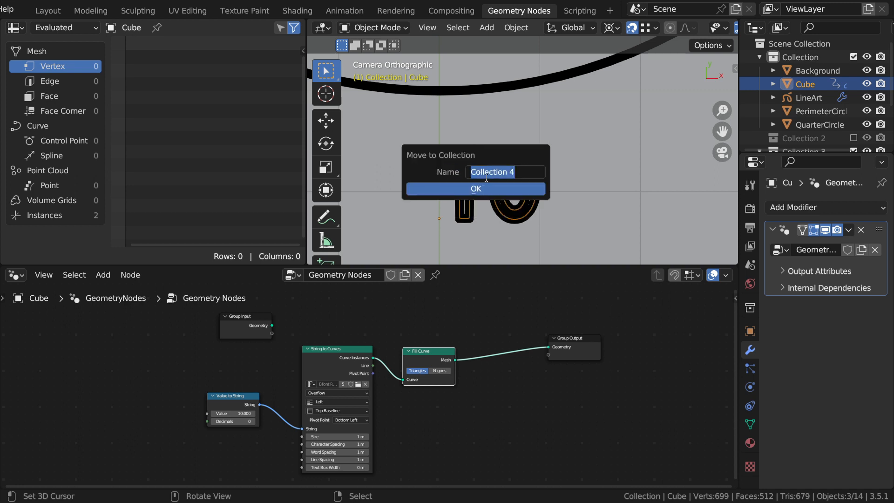
pyautogui.click(525, 188)
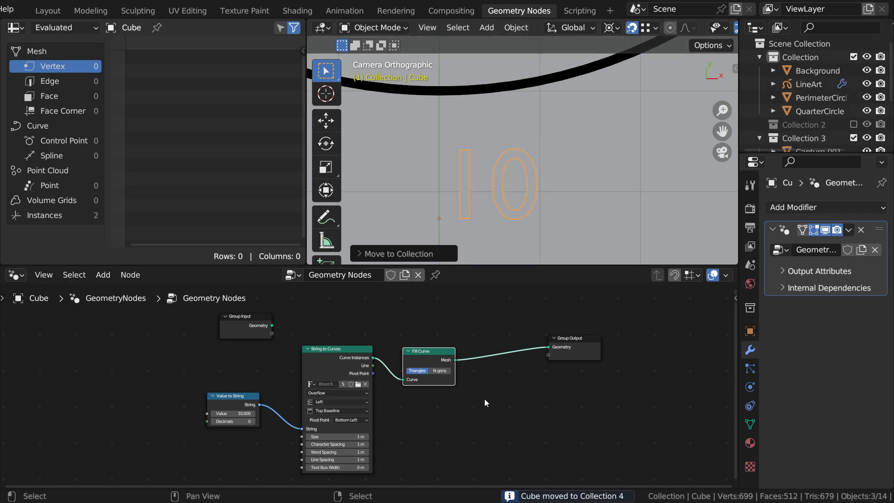
# - Cycle through the 3D viewport's shading modes and finish in Rendered shading
pyautogui.scroll(-1, 524, 219)
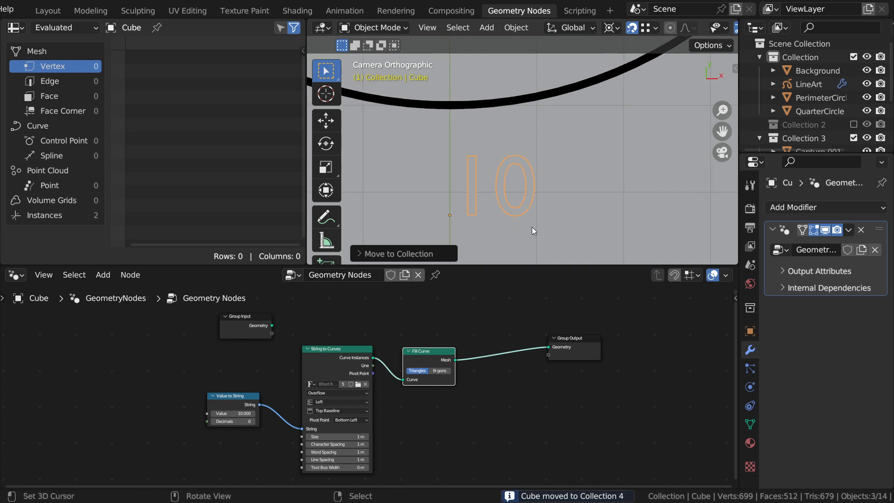
pyautogui.press('z')
pyautogui.click(629, 205)
pyautogui.press('z')
pyautogui.click(527, 217)
pyautogui.press('z')
pyautogui.click(528, 146)
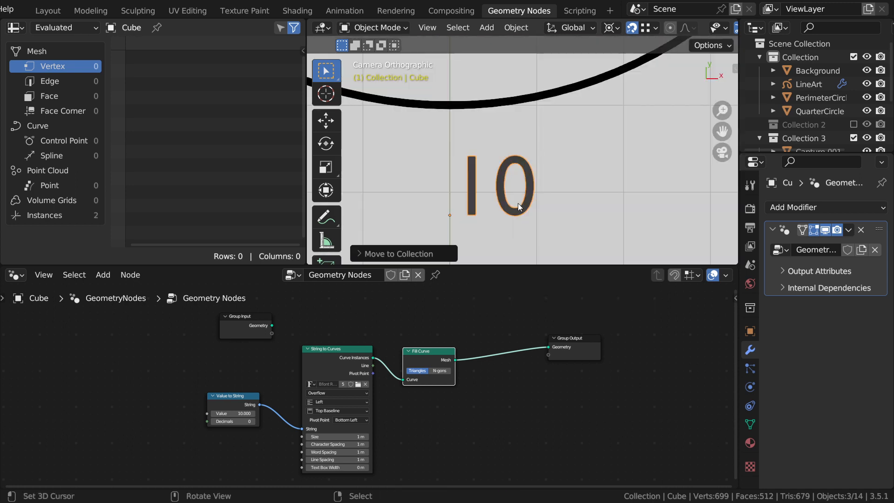
pyautogui.click(634, 211)
pyautogui.press('z')
pyautogui.click(539, 156)
# - Insert a Set Material node between Fill Curve and Group Output and assign the Black material
pyautogui.hotkey('shift', 'a')
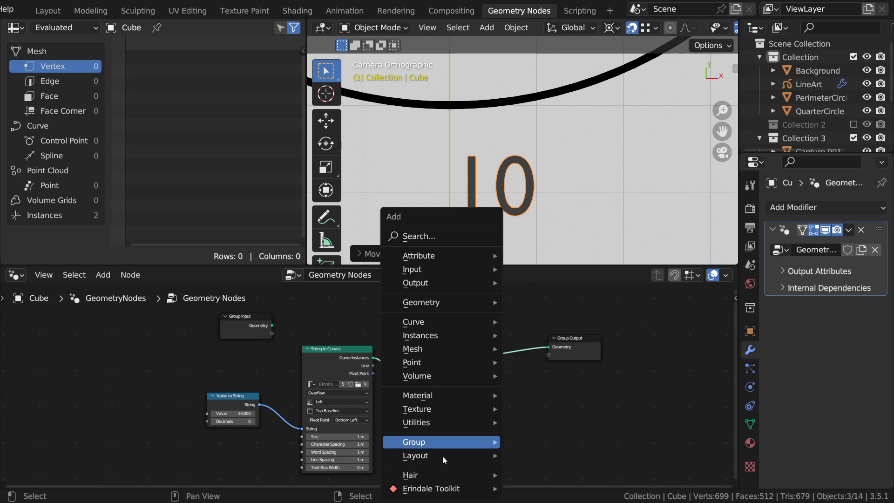
pyautogui.moveTo(442, 468)
pyautogui.moveTo(441, 423)
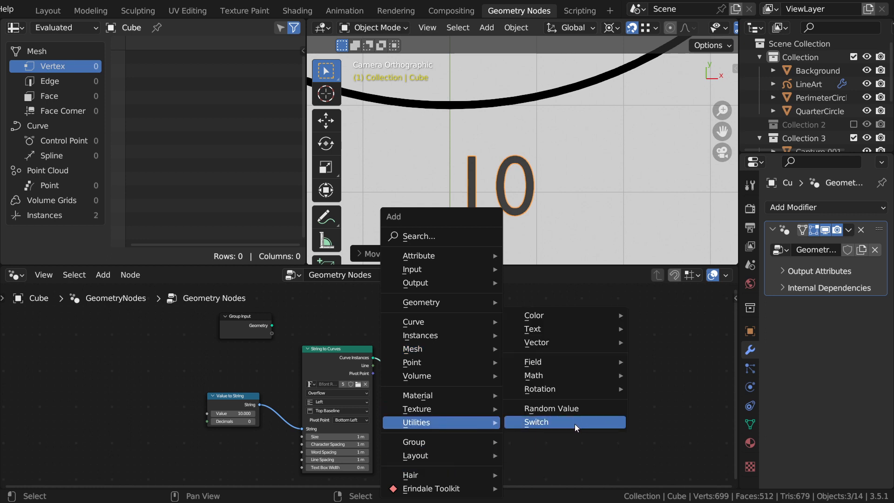
pyautogui.moveTo(451, 395)
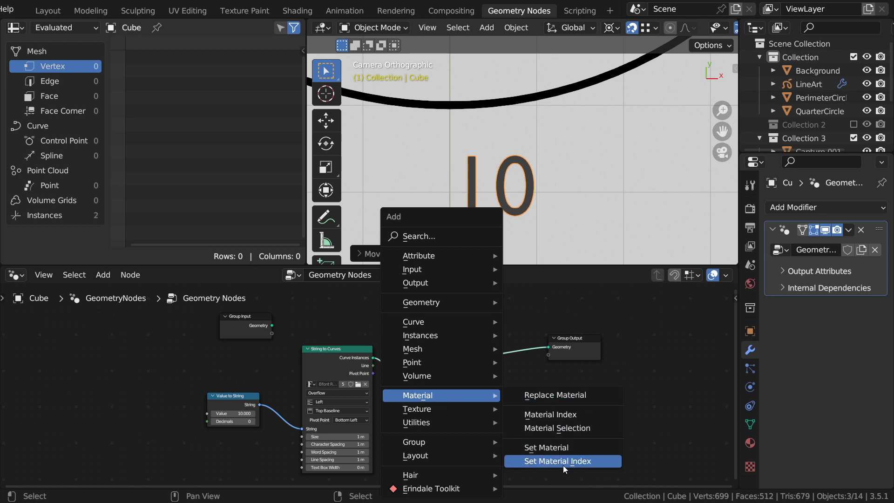
pyautogui.click(546, 448)
pyautogui.click(508, 381)
pyautogui.click(510, 378)
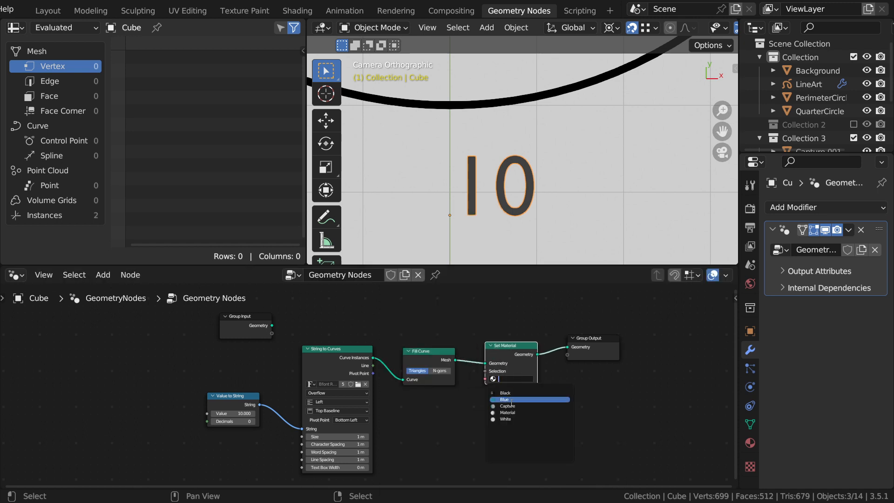
pyautogui.click(505, 393)
# - Move the Value to String node farther from String to Curves, leaving a wide gap before it
pyautogui.keyDown('ctrl'); pyautogui.moveTo(501, 128); pyautogui.dragTo(539, 221, button='middle'); pyautogui.keyUp('ctrl')
pyautogui.keyDown('ctrl'); pyautogui.moveTo(417, 405); pyautogui.dragTo(390, 416, button='middle'); pyautogui.keyUp('ctrl')
pyautogui.keyDown('shift'); pyautogui.moveTo(390, 415); pyautogui.dragTo(474, 407, button='middle'); pyautogui.keyUp('shift')
pyautogui.click(373, 379)
pyautogui.moveTo(462, 368); pyautogui.dragTo(310, 393)
pyautogui.keyDown('shift'); pyautogui.moveTo(405, 361); pyautogui.dragTo(310, 359, button='middle'); pyautogui.keyUp('shift')
pyautogui.moveTo(218, 390); pyautogui.dragTo(270, 395)
pyautogui.keyDown('ctrl'); pyautogui.moveTo(535, 110); pyautogui.dragTo(545, 153, button='middle'); pyautogui.keyUp('ctrl')
pyautogui.keyDown('shift'); pyautogui.moveTo(545, 153); pyautogui.dragTo(525, 190, button='middle'); pyautogui.keyUp('shift')
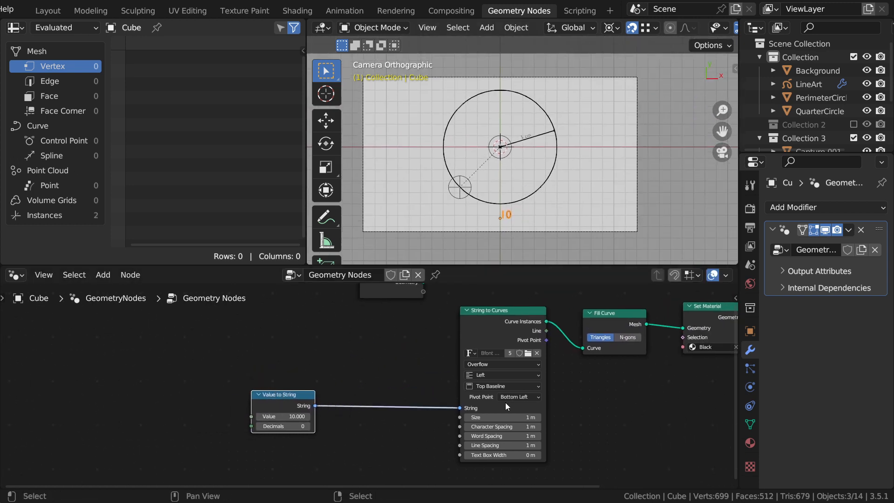
# - Add a Math node set to Add in the empty space ahead of the Value to String node
pyautogui.keyDown('ctrl'); pyautogui.hscroll(-10, 419, 391); pyautogui.keyUp('ctrl')
pyautogui.hotkey('shift', 'a')
pyautogui.moveTo(291, 370)
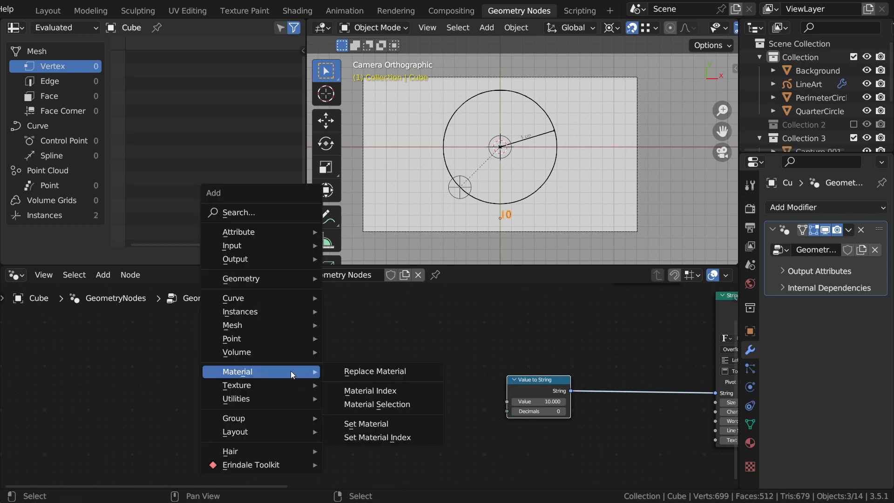
pyautogui.moveTo(253, 389)
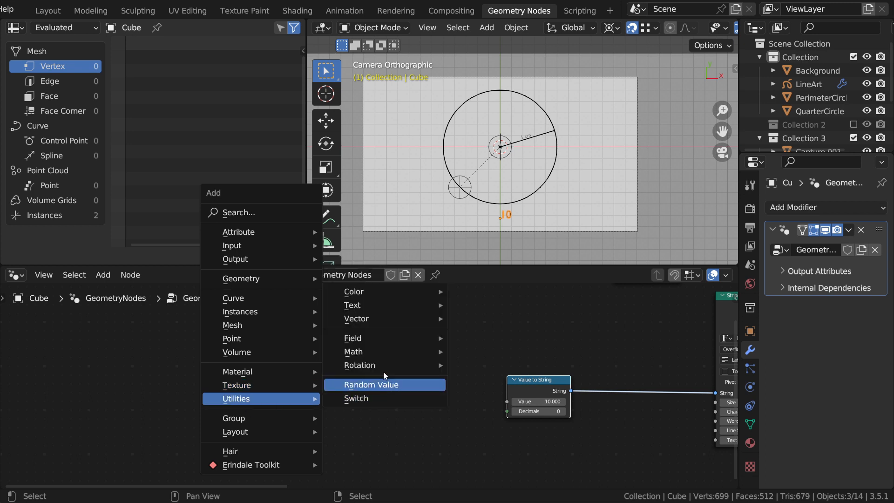
pyautogui.moveTo(375, 353)
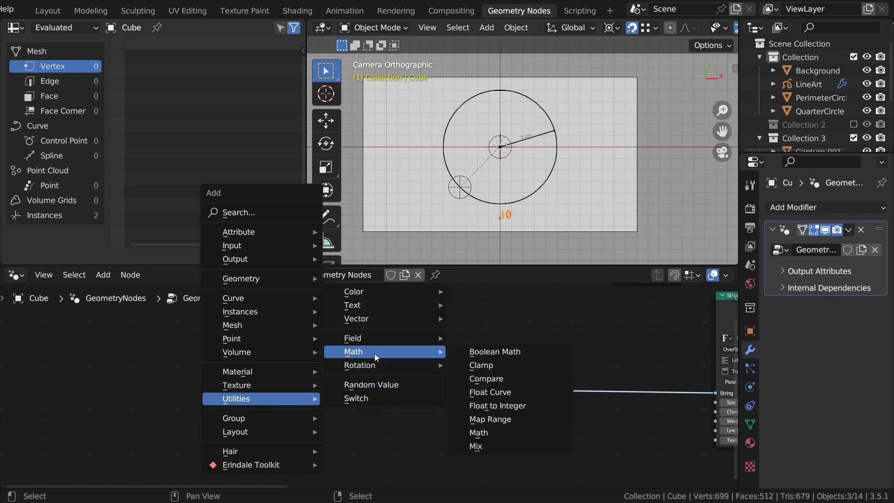
pyautogui.click(499, 435)
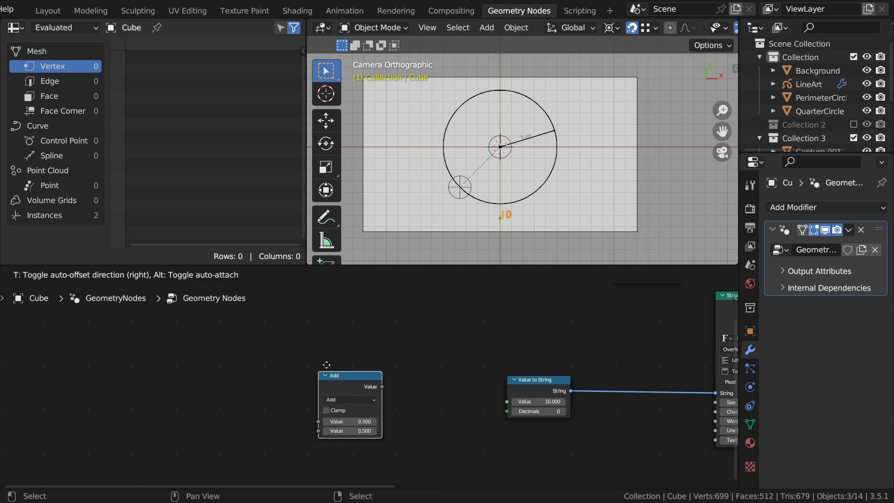
pyautogui.click(294, 341)
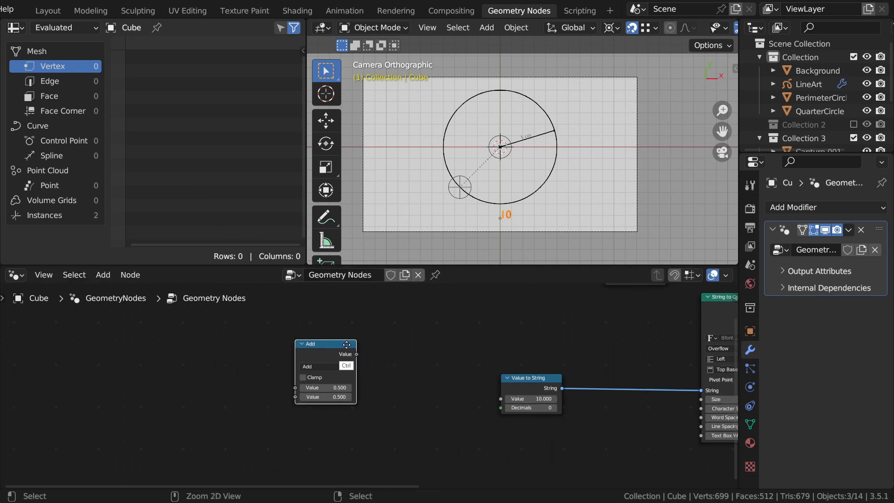
# - Add an Object Info node ahead of the Add math node and maximize the node editor
pyautogui.scroll(-2, 393, 383)
pyautogui.scroll(2, 471, 198)
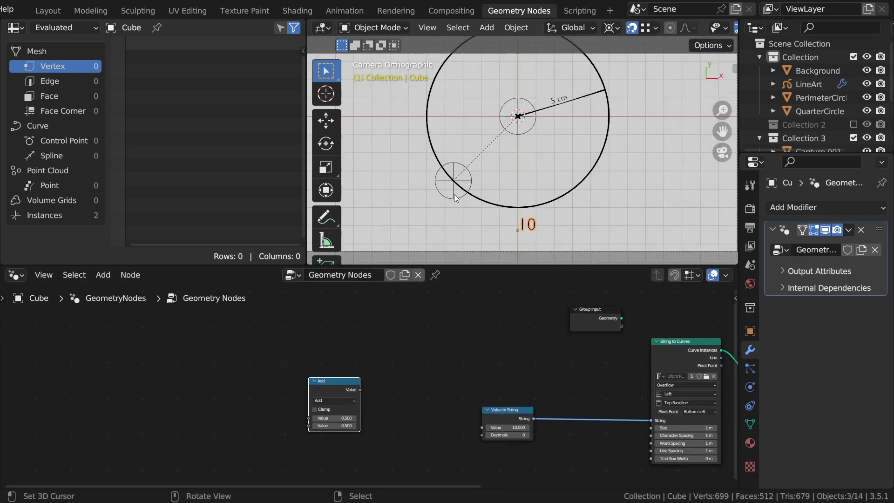
pyautogui.hotkey('shift', 'a')
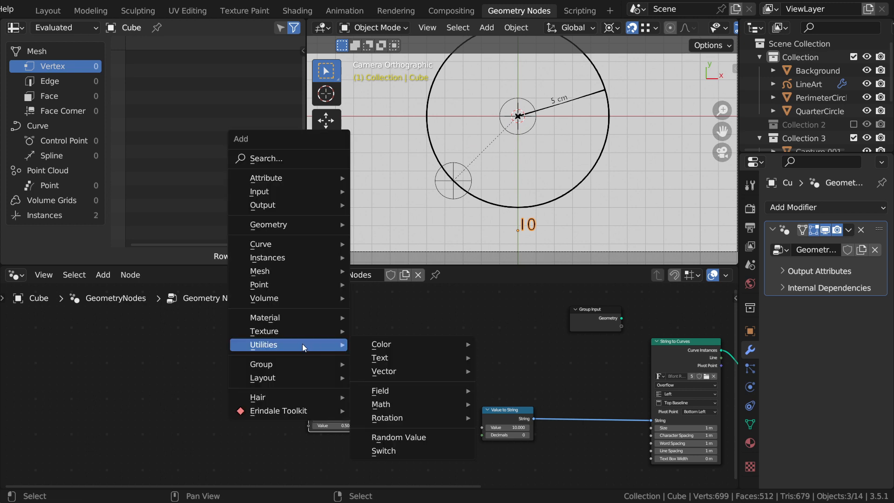
pyautogui.moveTo(294, 335)
pyautogui.moveTo(288, 192)
pyautogui.moveTo(426, 205)
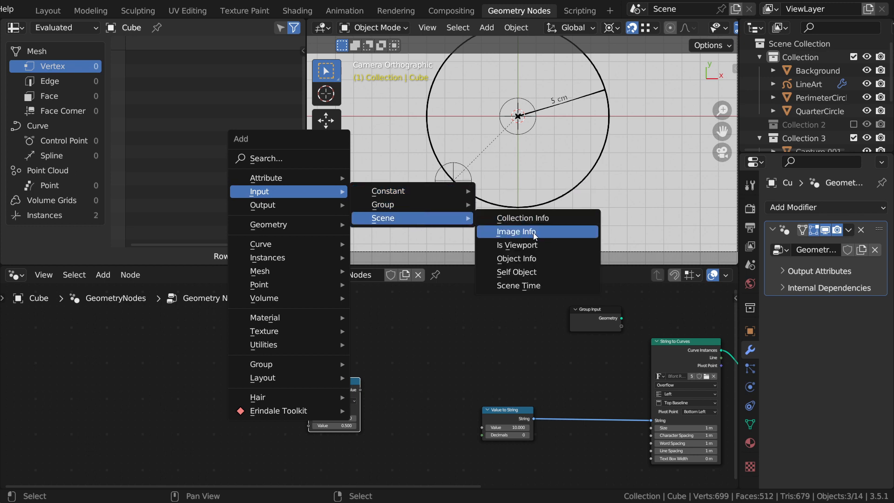
pyautogui.click(536, 259)
pyautogui.click(203, 340)
pyautogui.hotkey('shift', 'space')
pyautogui.hotkey('ctrl', 'space')
pyautogui.keyDown('ctrl'); pyautogui.moveTo(340, 246); pyautogui.dragTo(329, 218, button='middle'); pyautogui.keyUp('ctrl')
# - Duplicate the Object Info node below itself, assigning EmptyPerimeterBottom to the original and EmptyPerimeterTop to the copy
pyautogui.hotkey('shift', 'd')
pyautogui.click(317, 300)
pyautogui.click(318, 260)
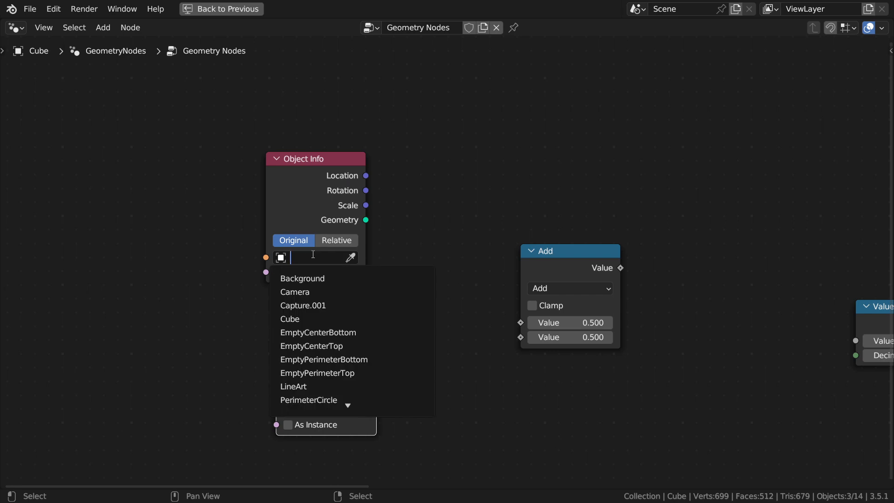
pyautogui.click(364, 360)
pyautogui.click(317, 417)
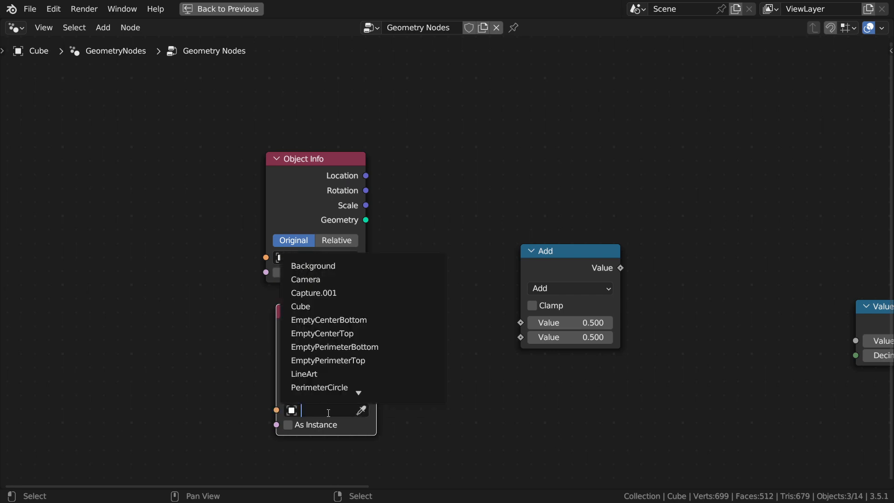
pyautogui.click(360, 363)
pyautogui.moveTo(346, 306); pyautogui.dragTo(328, 311)
pyautogui.moveTo(581, 257); pyautogui.dragTo(661, 272)
pyautogui.moveTo(426, 271); pyautogui.dragTo(369, 285, button='middle')
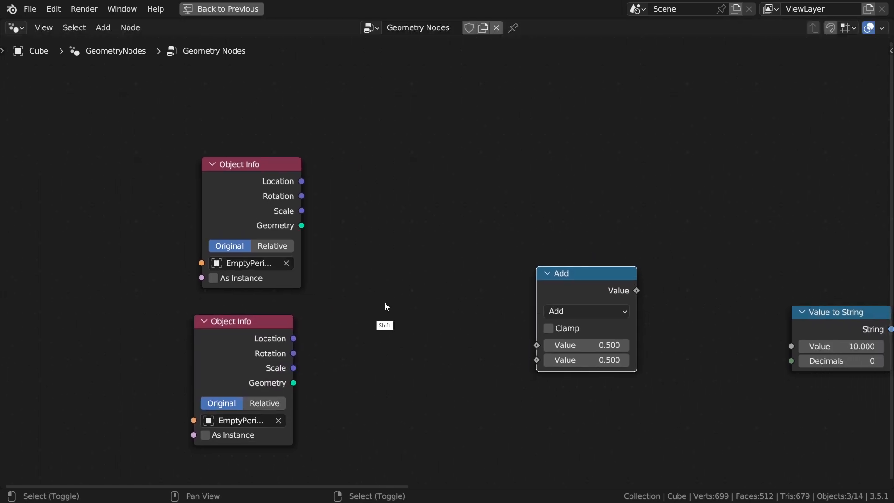
# - Add a Separate XYZ node beside the upper Object Info node and place a duplicate beside the lower one
pyautogui.hotkey('shift', 'a')
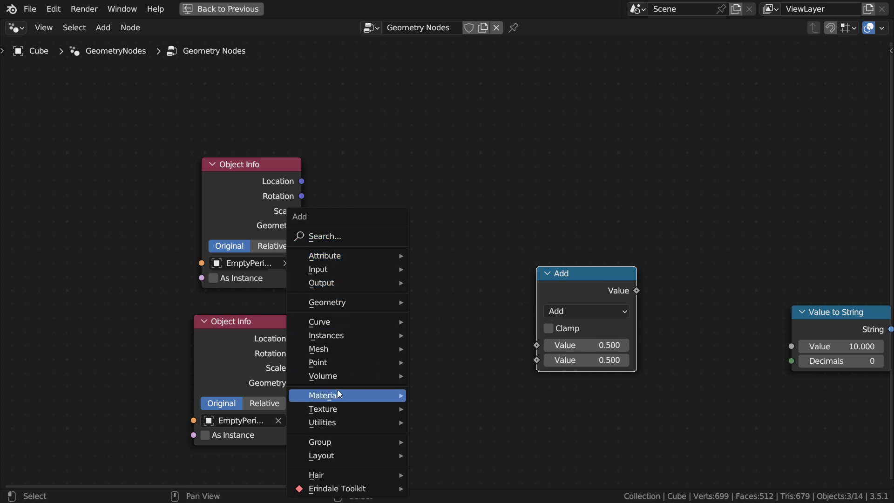
pyautogui.moveTo(342, 427)
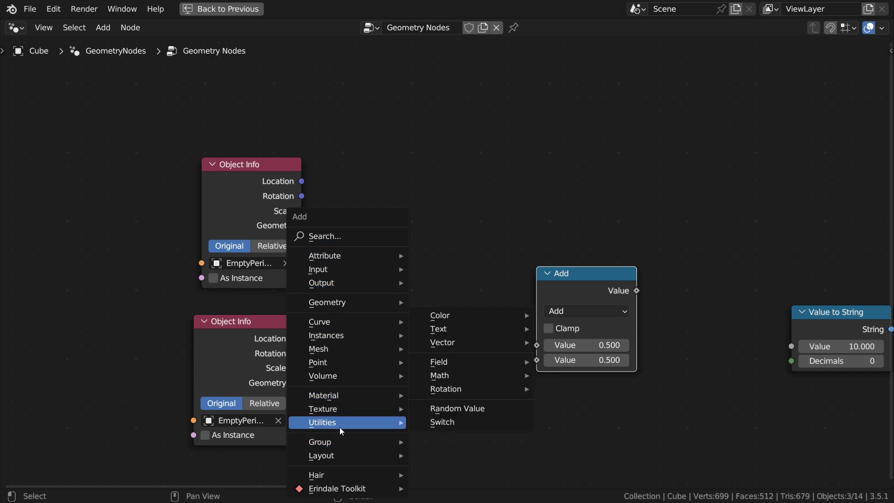
pyautogui.moveTo(463, 349)
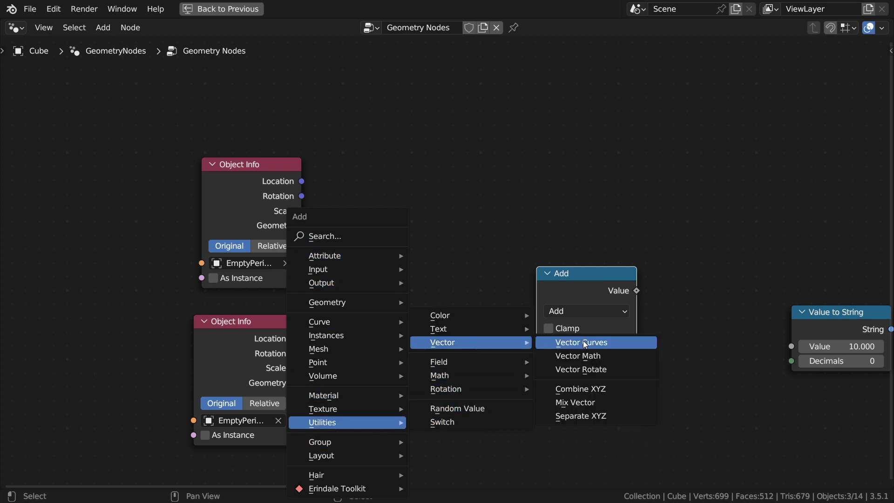
pyautogui.click(601, 417)
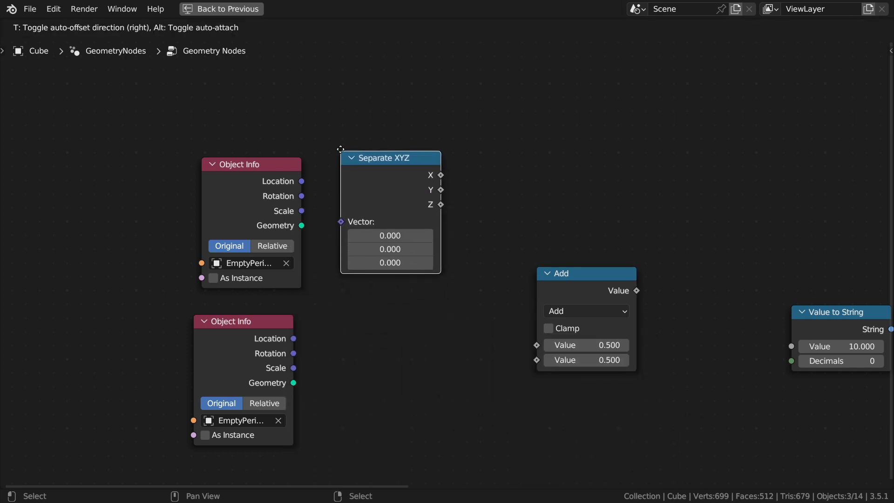
pyautogui.click(382, 156)
pyautogui.hotkey('shift', 'd')
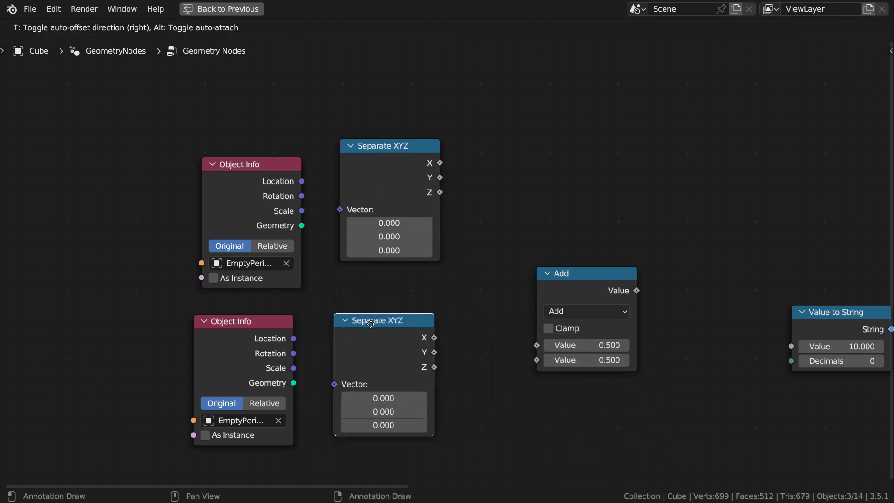
pyautogui.click(374, 333)
# - Connect each Object Info node's Location to the neighbouring Separate XYZ node's Vector and bring the Add node closer to them
pyautogui.moveTo(302, 174); pyautogui.dragTo(293, 184)
pyautogui.moveTo(296, 340); pyautogui.dragTo(334, 385)
pyautogui.moveTo(398, 323); pyautogui.dragTo(378, 337)
pyautogui.moveTo(387, 149); pyautogui.dragTo(348, 174)
pyautogui.moveTo(462, 314); pyautogui.dragTo(299, 314, button='middle')
pyautogui.moveTo(427, 274); pyautogui.dragTo(348, 156)
# - Connect both Separate XYZ nodes' X outputs to the math node and switch its operation to Subtract
pyautogui.moveTo(248, 179)
pyautogui.mouseDown()
pyautogui.moveTo(295, 224)
pyautogui.moveTo(247, 179)
pyautogui.mouseUp()
pyautogui.moveTo(260, 354); pyautogui.dragTo(295, 239)
pyautogui.click(326, 191)
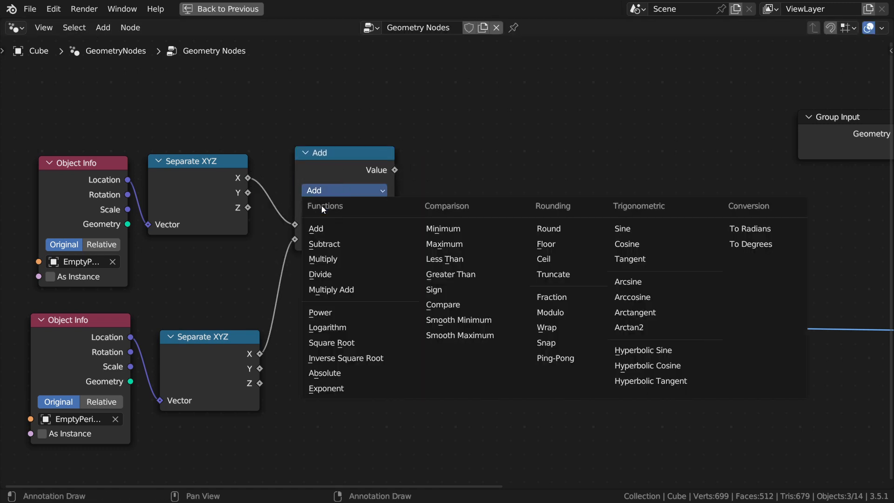
pyautogui.click(332, 243)
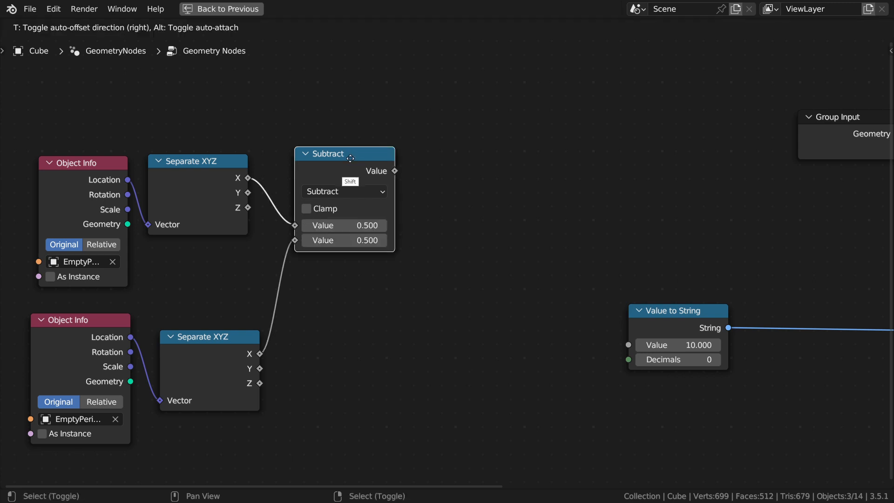
# - Duplicate the Subtract node below itself and connect both Separate XYZ nodes' Y outputs to the copy
pyautogui.hotkey('shift', 'd')
pyautogui.click(354, 327)
pyautogui.moveTo(249, 193); pyautogui.dragTo(298, 394)
pyautogui.moveTo(260, 368); pyautogui.dragTo(298, 409)
pyautogui.moveTo(421, 381); pyautogui.dragTo(356, 390, button='middle')
pyautogui.moveTo(278, 328)
pyautogui.mouseDown()
pyautogui.moveTo(268, 331)
pyautogui.moveTo(279, 331)
pyautogui.mouseUp()
pyautogui.moveTo(295, 232); pyautogui.dragTo(297, 254)
# - Place a duplicate of the upper Subtract node after it and feed the original's result into the copy's first value
pyautogui.hotkey('shift', 'd')
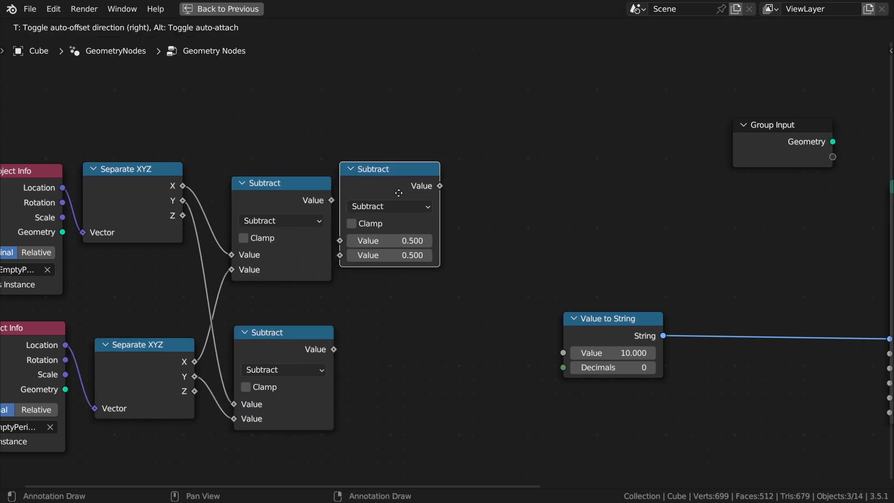
pyautogui.click(410, 201)
pyautogui.keyDown('ctrl'); pyautogui.moveTo(390, 253); pyautogui.dragTo(397, 231, button='middle'); pyautogui.keyUp('ctrl')
pyautogui.keyDown('shift'); pyautogui.moveTo(397, 231); pyautogui.dragTo(370, 220, button='middle'); pyautogui.keyUp('shift')
pyautogui.moveTo(295, 181); pyautogui.dragTo(318, 239)
# - Change the duplicated math node to Power with an exponent of 2
pyautogui.click(375, 199)
pyautogui.click(345, 340)
pyautogui.click(402, 256)
pyautogui.write('2')
pyautogui.press('Return')
pyautogui.moveTo(373, 173)
pyautogui.mouseDown()
pyautogui.moveTo(355, 164)
pyautogui.moveTo(375, 179)
pyautogui.mouseUp()
# - Move the Value to String node and the nodes downstream of it farther from the Power node to free up space
pyautogui.moveTo(633, 320); pyautogui.dragTo(740, 328)
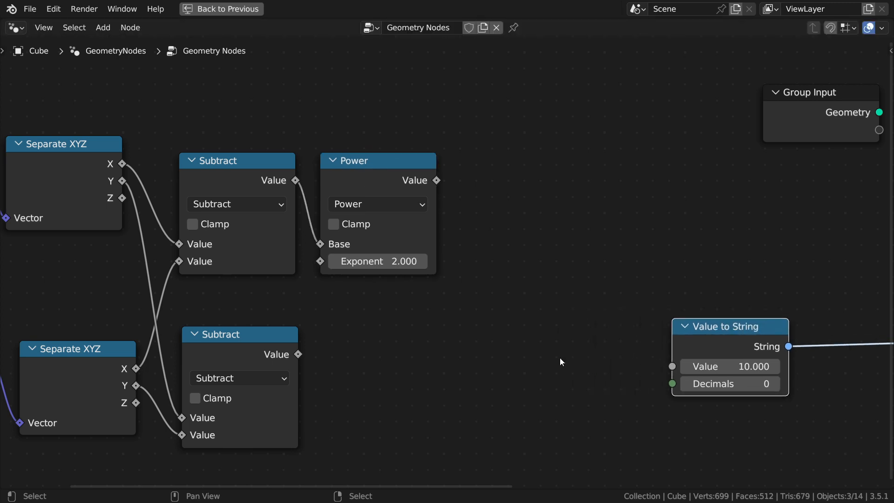
pyautogui.scroll(-5, 427, 186)
pyautogui.keyDown('shift'); pyautogui.moveTo(371, 250); pyautogui.dragTo(508, 187); pyautogui.keyUp('shift')
pyautogui.press('g')
pyautogui.click(406, 328)
# - Duplicate the Power node beside the lower Subtract node and connect that Subtract result to its Base
pyautogui.moveTo(406, 327); pyautogui.dragTo(502, 343, button='middle')
pyautogui.keyDown('ctrl'); pyautogui.moveTo(502, 343); pyautogui.dragTo(450, 249, button='middle'); pyautogui.keyUp('ctrl')
pyautogui.moveTo(445, 326); pyautogui.dragTo(410, 330, button='middle')
pyautogui.keyDown('ctrl'); pyautogui.moveTo(409, 329); pyautogui.dragTo(416, 285, button='middle'); pyautogui.keyUp('ctrl')
pyautogui.click(435, 218)
pyautogui.hotkey('shift', 'd')
pyautogui.click(419, 326)
pyautogui.moveTo(380, 335); pyautogui.dragTo(417, 359)
pyautogui.moveTo(494, 329); pyautogui.dragTo(352, 259, button='middle')
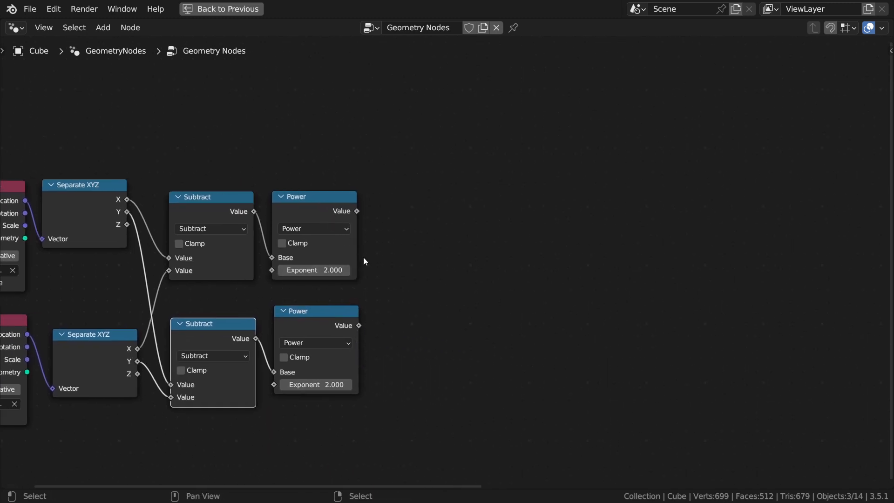
# - Duplicate a Subtract node after the two Power nodes, change it to Add, and connect both Power results to it
pyautogui.click(245, 262)
pyautogui.hotkey('shift', 'd')
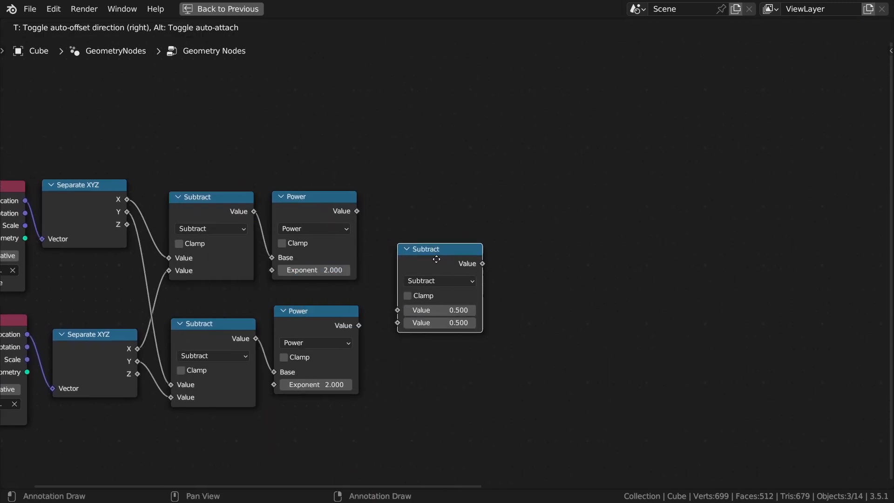
pyautogui.click(441, 282)
pyautogui.click(441, 281)
pyautogui.click(429, 314)
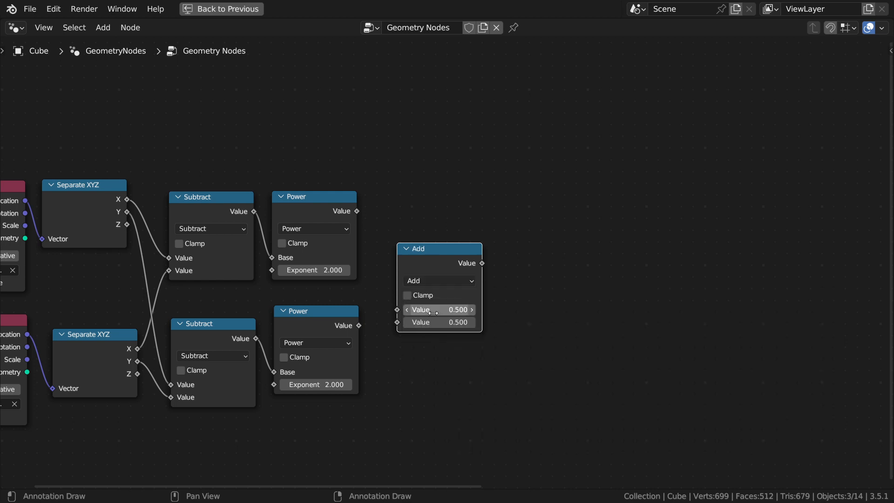
pyautogui.moveTo(358, 211); pyautogui.dragTo(398, 322)
pyautogui.moveTo(512, 326); pyautogui.dragTo(378, 324, button='middle')
# - Add a Power node after the Add node, using the sum as Base and an exponent of 0.5
pyautogui.click(316, 260)
pyautogui.hotkey('shift', 'd')
pyautogui.click(419, 260)
pyautogui.click(423, 280)
pyautogui.click(393, 383)
pyautogui.moveTo(367, 309); pyautogui.dragTo(350, 266)
pyautogui.click(415, 322)
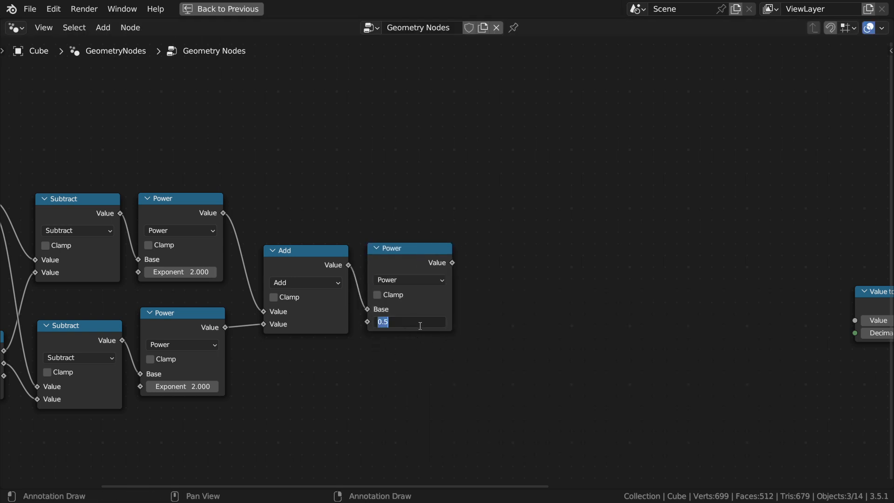
pyautogui.write('0.5')
pyautogui.press('Return')
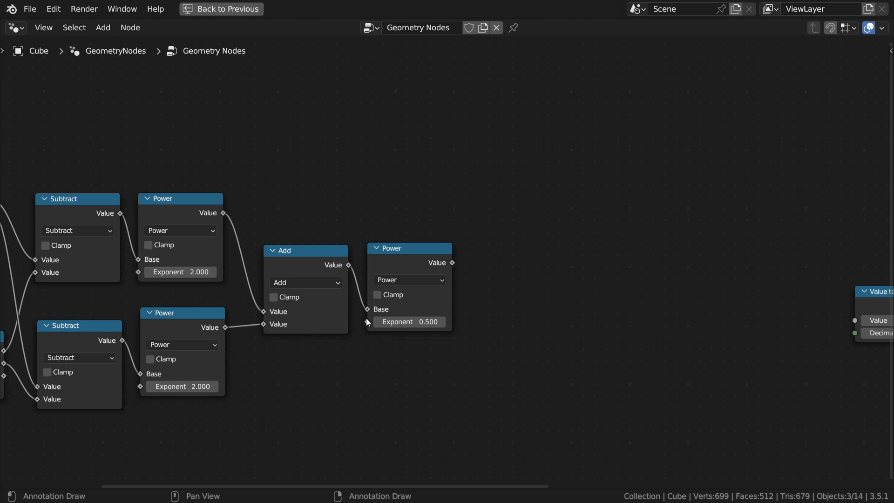
# - Duplicate the 0.5-exponent Power node after itself, connect its result to the copy's first value, and change the copy to Divide
pyautogui.scroll(-2, 365, 333)
pyautogui.moveTo(364, 334); pyautogui.dragTo(366, 365, button='middle')
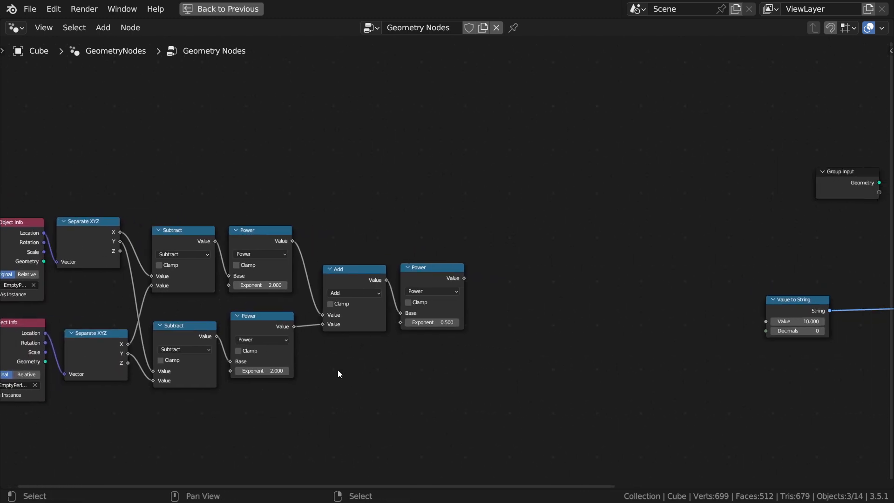
pyautogui.scroll(1, 360, 363)
pyautogui.keyDown('shift'); pyautogui.moveTo(360, 347); pyautogui.dragTo(376, 339, button='middle'); pyautogui.keyUp('shift')
pyautogui.scroll(1, 403, 350)
pyautogui.keyDown('shift'); pyautogui.moveTo(451, 333); pyautogui.dragTo(313, 350, button='middle'); pyautogui.keyUp('shift')
pyautogui.click(324, 281)
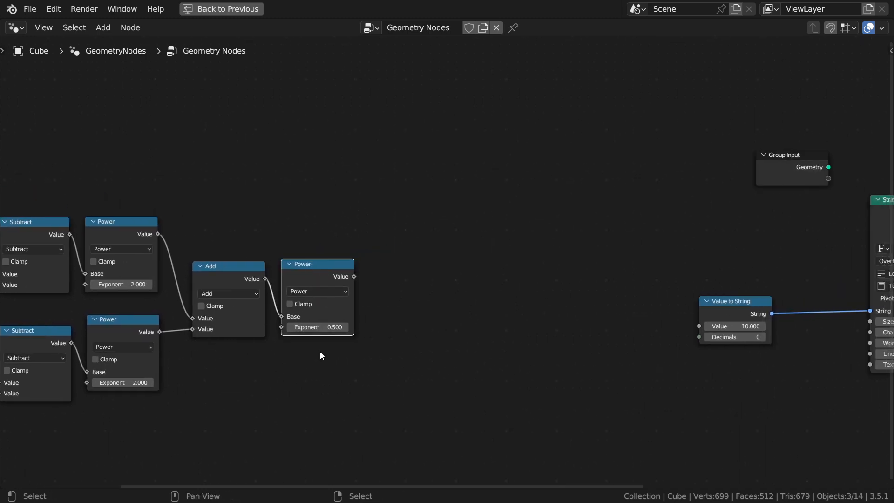
pyautogui.press('shift')
pyautogui.hotkey('shift', 'd')
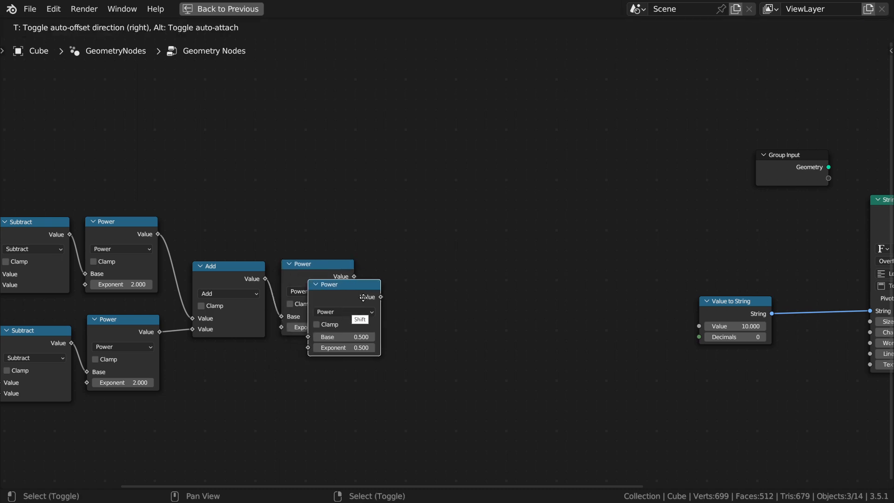
pyautogui.click(410, 267)
pyautogui.keyDown('ctrl'); pyautogui.moveTo(409, 294); pyautogui.dragTo(422, 248, button='middle'); pyautogui.keyUp('ctrl')
pyautogui.moveTo(394, 348); pyautogui.dragTo(439, 332, button='middle')
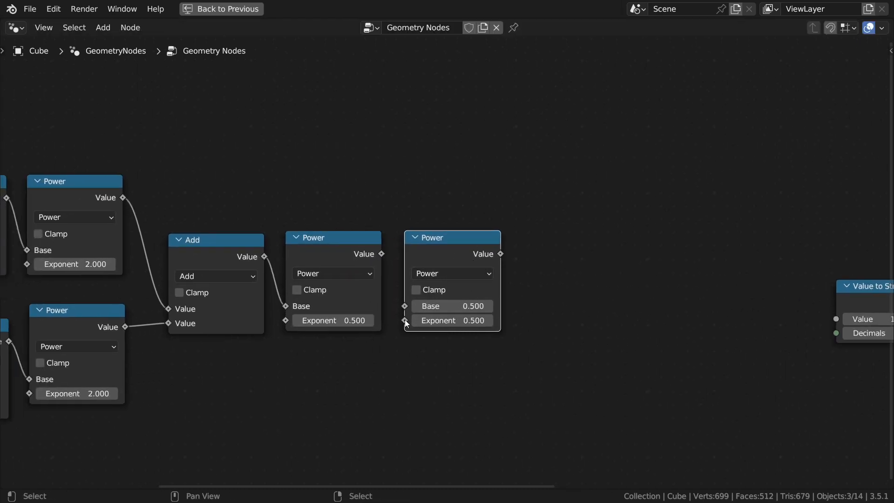
pyautogui.moveTo(380, 252); pyautogui.dragTo(406, 306)
pyautogui.moveTo(480, 349)
pyautogui.mouseDown(button='middle')
pyautogui.moveTo(429, 361)
pyautogui.moveTo(470, 357)
pyautogui.mouseUp(button='middle')
pyautogui.click(437, 285)
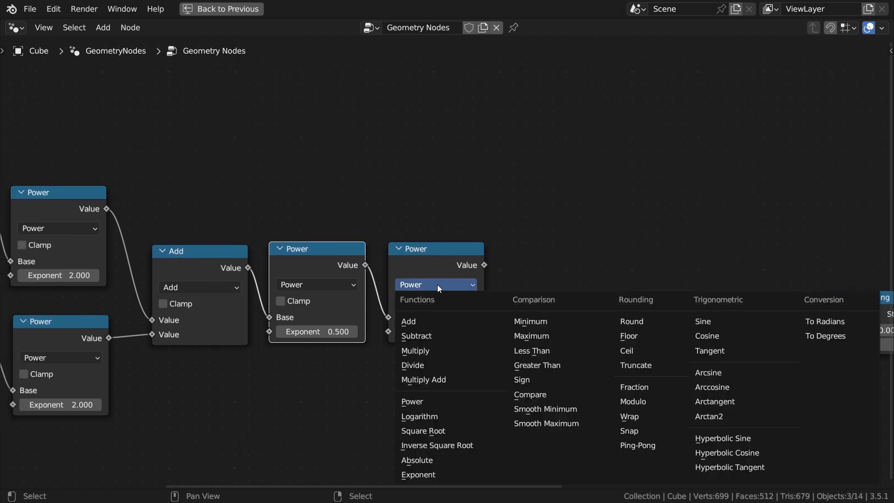
pyautogui.click(426, 363)
# - Duplicate the Divide node beneath the 0.5-exponent Power node and switch the copy's operation to Power
pyautogui.click(431, 257)
pyautogui.hotkey('shift', 'd')
pyautogui.click(317, 364)
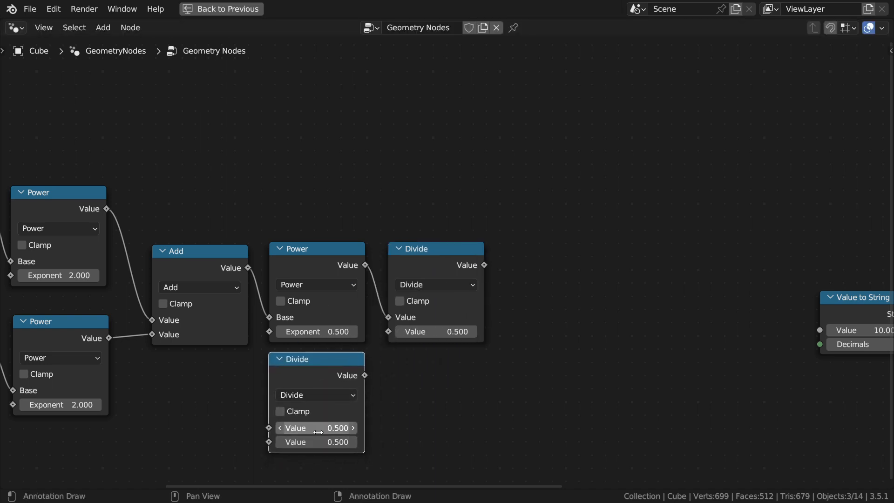
pyautogui.click(313, 395)
pyautogui.click(305, 311)
# - Set the new Power node to base 2 and exponent 0.5, and connect it to the Divide node's second value
pyautogui.click(321, 428)
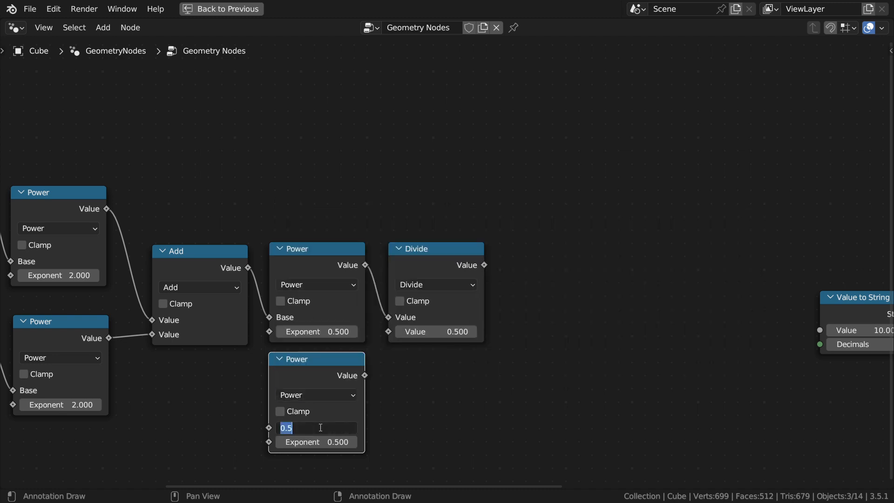
pyautogui.write('2')
pyautogui.press('Return')
pyautogui.click(321, 441)
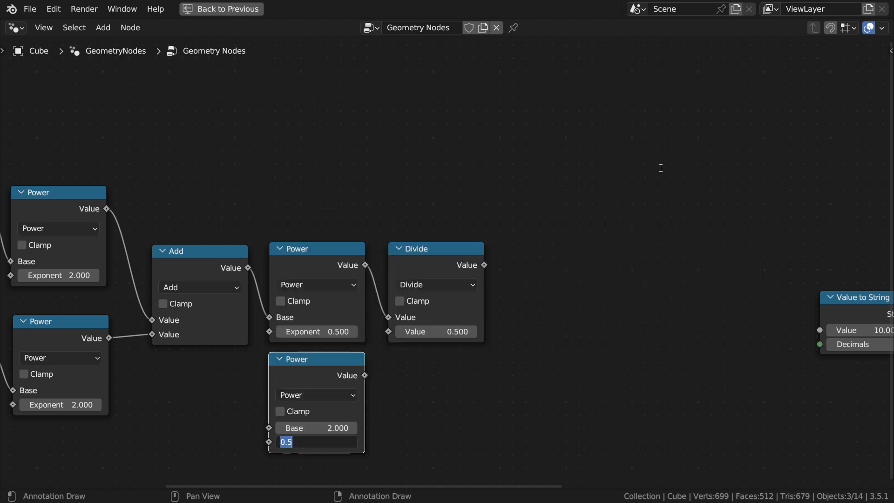
pyautogui.write('.5')
pyautogui.press('Return')
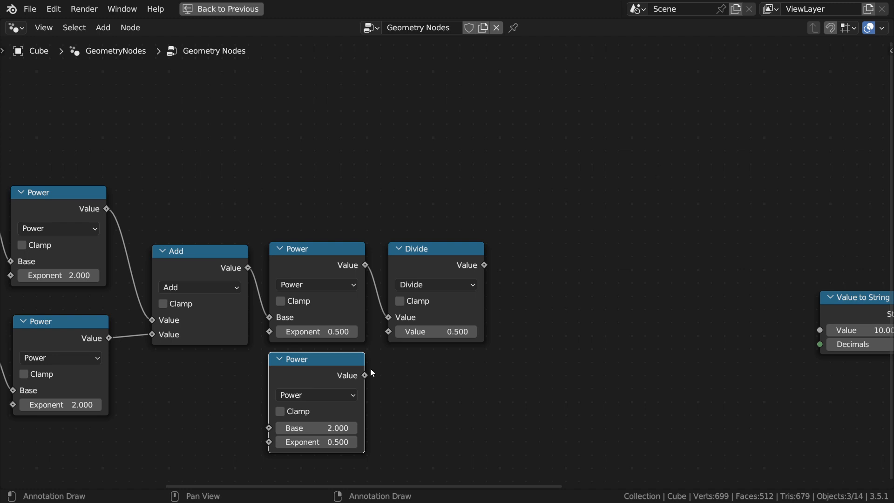
pyautogui.moveTo(365, 375); pyautogui.dragTo(388, 331)
pyautogui.moveTo(526, 393); pyautogui.dragTo(377, 391, button='middle')
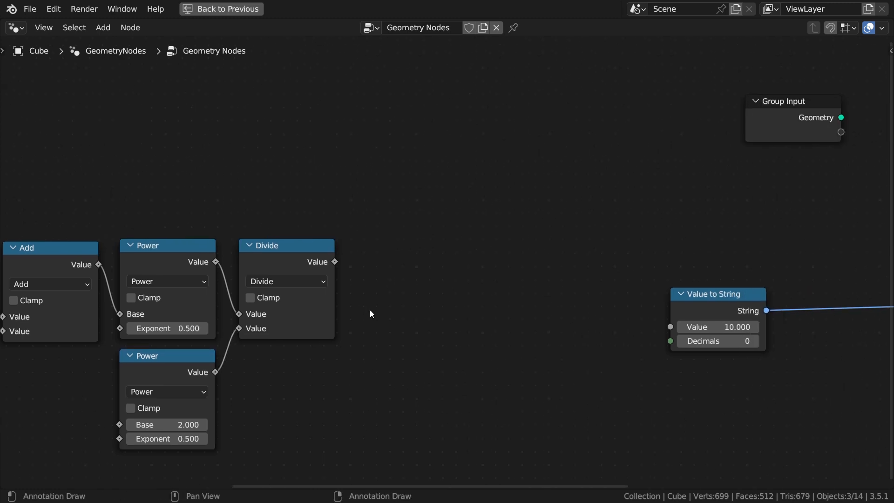
# - Duplicate the Divide node and place the unconnected copy directly beneath the original
pyautogui.keyDown('ctrl'); pyautogui.moveTo(333, 277); pyautogui.dragTo(373, 295, button='middle'); pyautogui.keyUp('ctrl')
pyautogui.moveTo(372, 295); pyautogui.dragTo(438, 292, button='middle')
pyautogui.keyDown('shift'); pyautogui.moveTo(387, 373); pyautogui.dragTo(381, 395, button='middle'); pyautogui.keyUp('shift')
pyautogui.click(365, 272)
pyautogui.keyDown('ctrl'); pyautogui.moveTo(397, 335); pyautogui.dragTo(399, 322, button='middle'); pyautogui.keyUp('ctrl')
pyautogui.keyDown('shift'); pyautogui.moveTo(399, 322); pyautogui.dragTo(329, 345, button='middle'); pyautogui.keyUp('shift')
pyautogui.hotkey('shift', 'd')
pyautogui.click(298, 398)
pyautogui.keyDown('shift'); pyautogui.moveTo(349, 397); pyautogui.dragTo(386, 291, button='middle'); pyautogui.keyUp('shift')
pyautogui.moveTo(334, 304); pyautogui.dragTo(333, 299)
pyautogui.keyDown('ctrl'); pyautogui.moveTo(381, 313); pyautogui.dragTo(380, 319, button='middle'); pyautogui.keyUp('ctrl')
pyautogui.moveTo(378, 354); pyautogui.dragTo(382, 349, button='middle')
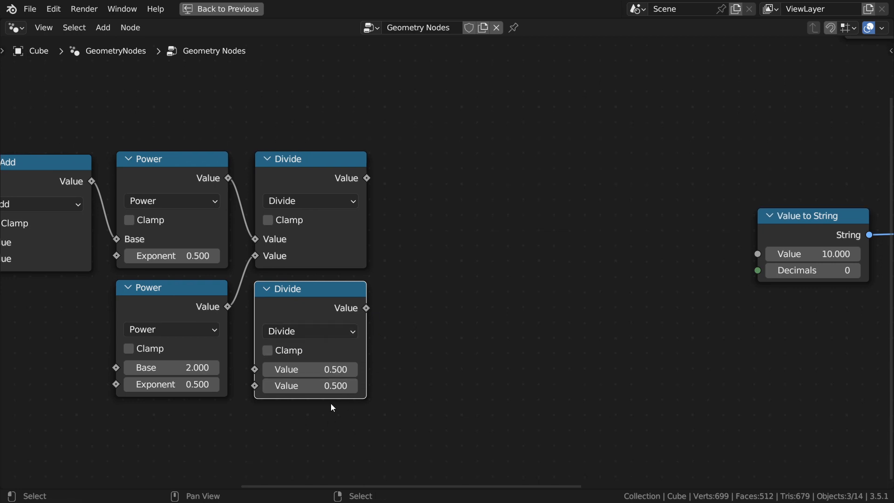
pyautogui.scroll(-2, 392, 284)
# - Restore the node editor to its normal size, switch to the Layout workspace, and enable Collection 2
pyautogui.hotkey('ctrl', 'space')
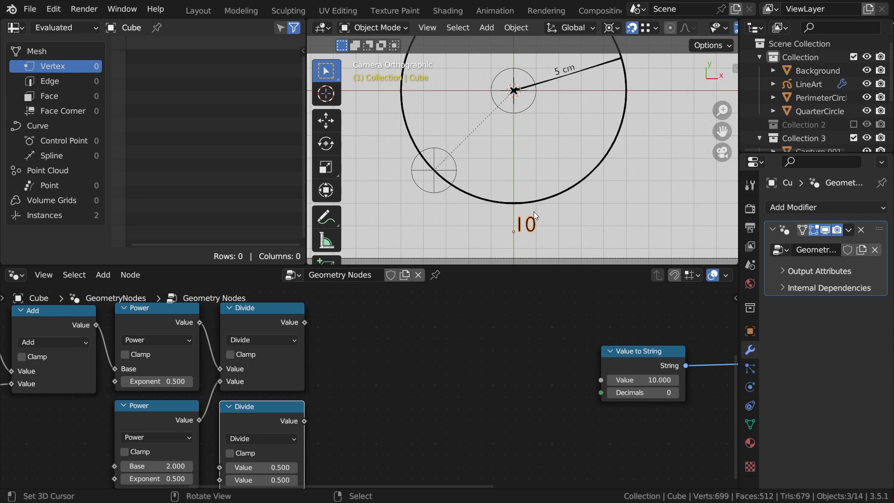
pyautogui.click(199, 10)
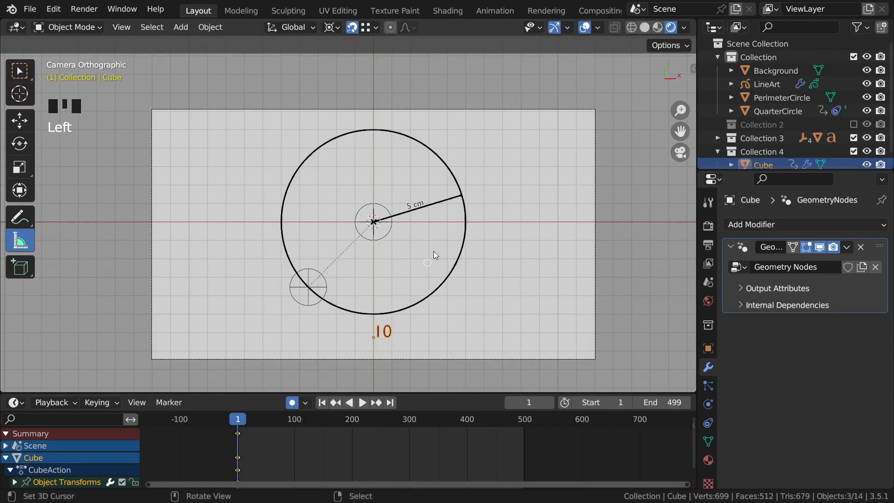
pyautogui.press('Home')
pyautogui.keyDown('ctrl'); pyautogui.moveTo(434, 250); pyautogui.dragTo(409, 270, button='middle'); pyautogui.keyUp('ctrl')
pyautogui.scroll(-1, 853, 128)
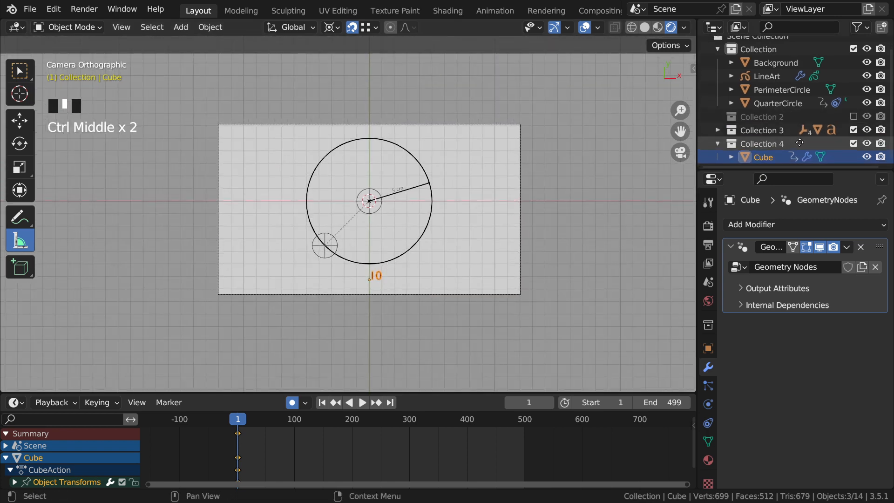
pyautogui.click(853, 115)
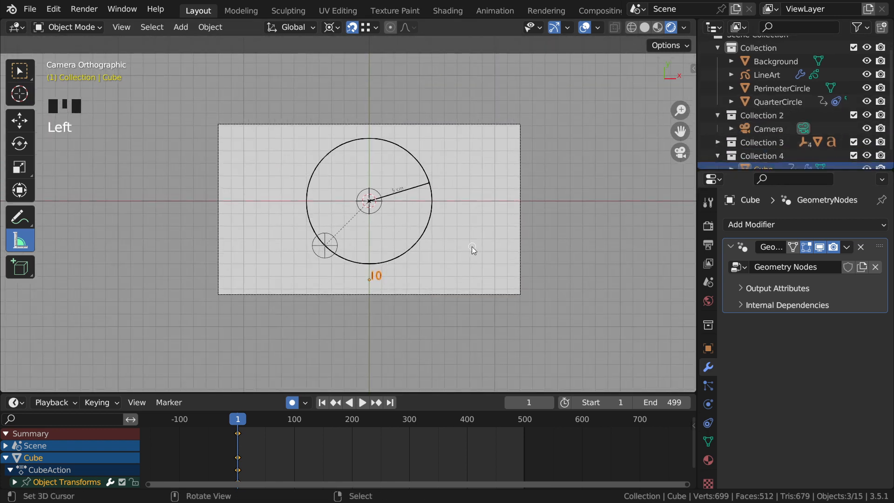
# - Examine the handwritten radius and quarter-circle area formulas beside the reference diagram in top view
pyautogui.scroll(-2, 870, 135)
pyautogui.scroll(2, 843, 139)
pyautogui.scroll(-2, 838, 126)
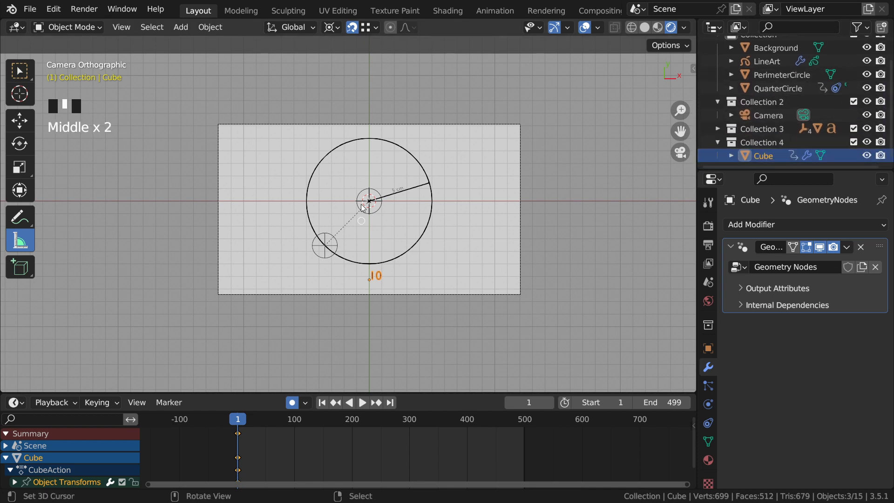
pyautogui.keyDown('ctrl'); pyautogui.moveTo(335, 172); pyautogui.dragTo(334, 243, button='middle'); pyautogui.keyUp('ctrl')
pyautogui.keyDown('shift'); pyautogui.moveTo(418, 243); pyautogui.dragTo(359, 192, button='middle'); pyautogui.keyUp('shift')
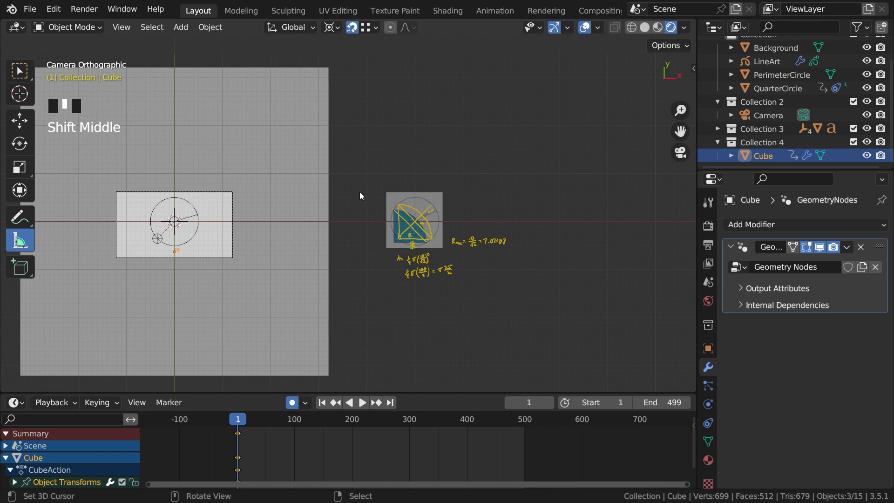
pyautogui.press('Home')
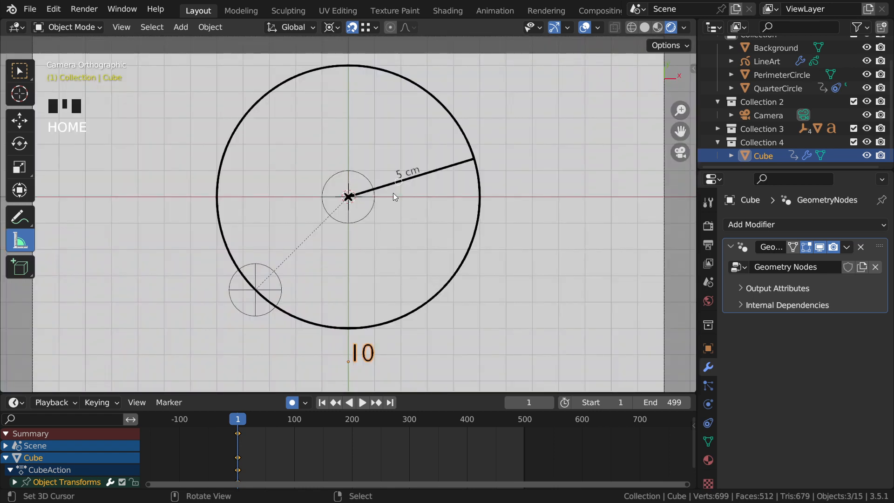
pyautogui.press('KP_0')
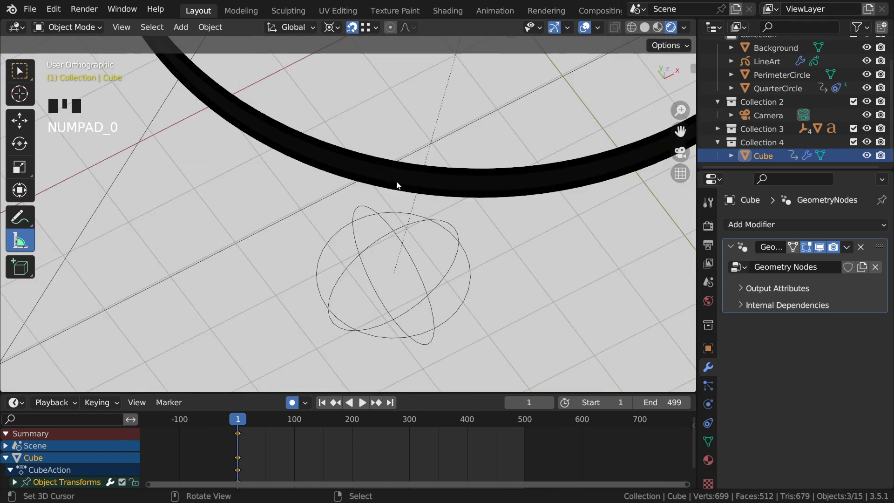
pyautogui.press('KP_7')
pyautogui.press('Home')
pyautogui.moveTo(491, 242)
pyautogui.keyDown('ctrl'); pyautogui.mouseDown(button='middle')
pyautogui.moveTo(506, 150)
pyautogui.moveTo(496, 258)
pyautogui.moveTo(513, 292)
pyautogui.moveTo(467, 286)
pyautogui.moveTo(468, 279)
pyautogui.mouseUp(button='middle'); pyautogui.keyUp('ctrl')
pyautogui.keyDown('shift'); pyautogui.moveTo(478, 316); pyautogui.dragTo(493, 329, button='middle'); pyautogui.keyUp('shift')
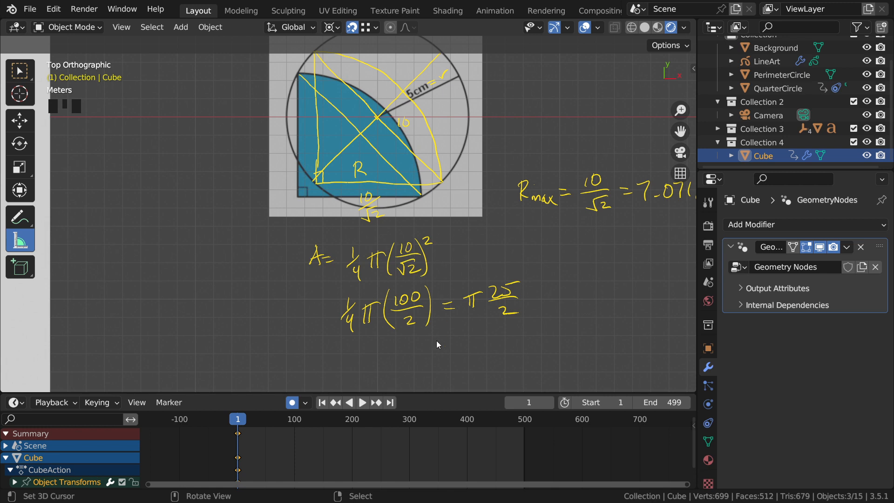
pyautogui.keyDown('shift'); pyautogui.moveTo(345, 291); pyautogui.dragTo(329, 256, button='middle'); pyautogui.keyUp('shift')
# - In the Geometry Nodes workspace, duplicate the Divide node, switch the copy to Multiply, and feed it the connected Divide node's result
pyautogui.moveTo(600, 10); pyautogui.dragTo(451, 10, button='middle')
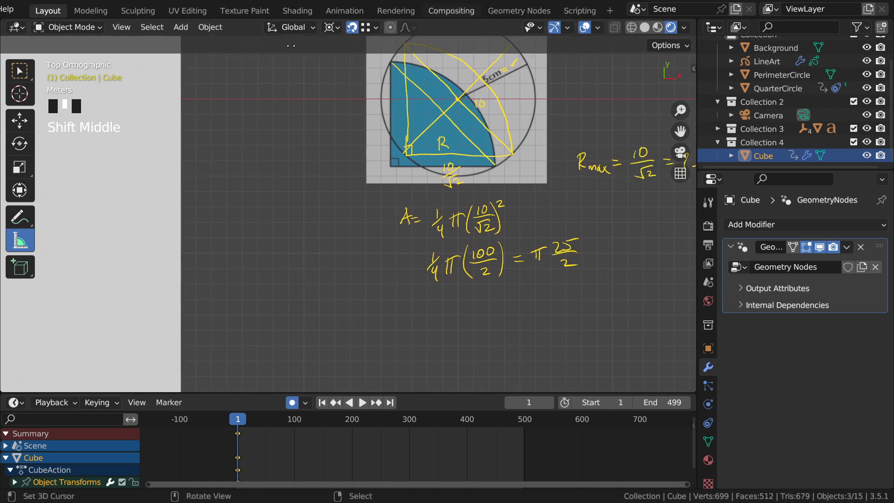
pyautogui.click(518, 13)
pyautogui.keyDown('ctrl'); pyautogui.moveTo(318, 408); pyautogui.dragTo(473, 421, button='middle'); pyautogui.keyUp('ctrl')
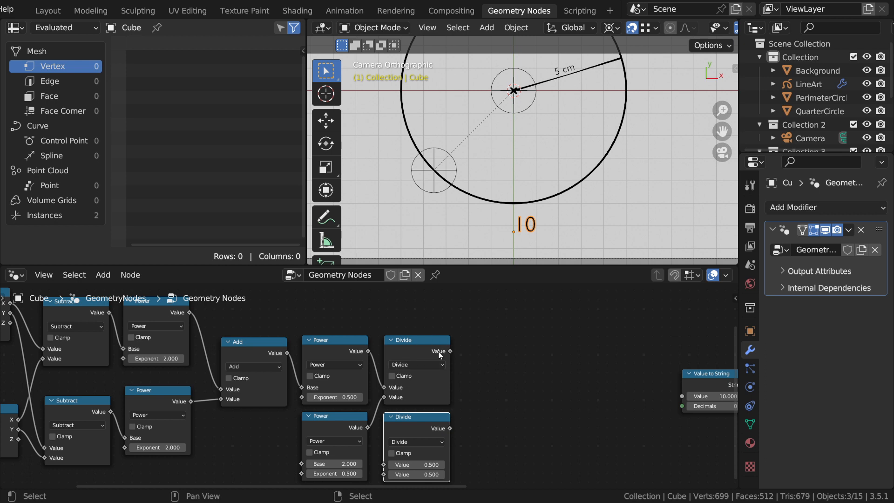
pyautogui.moveTo(479, 400); pyautogui.dragTo(322, 371, button='middle')
pyautogui.hotkey('shift', 'd')
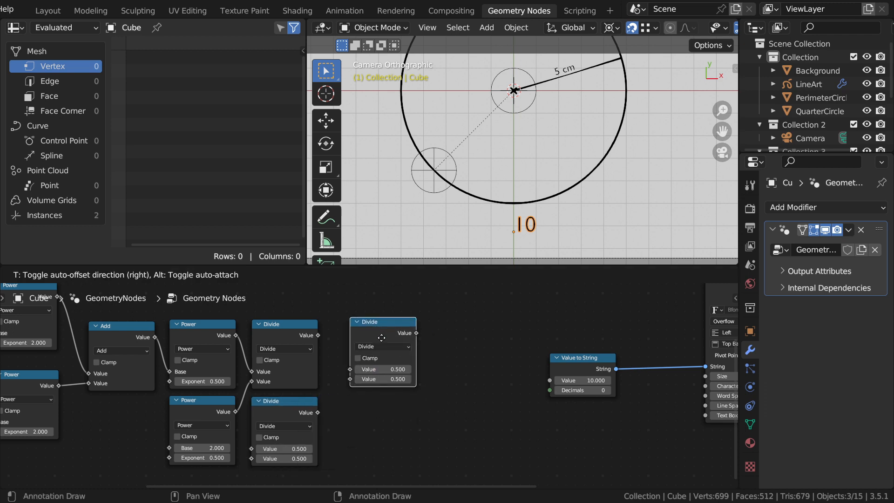
pyautogui.click(371, 341)
pyautogui.keyDown('ctrl'); pyautogui.moveTo(371, 342); pyautogui.dragTo(387, 335, button='middle'); pyautogui.keyUp('ctrl')
pyautogui.click(368, 361)
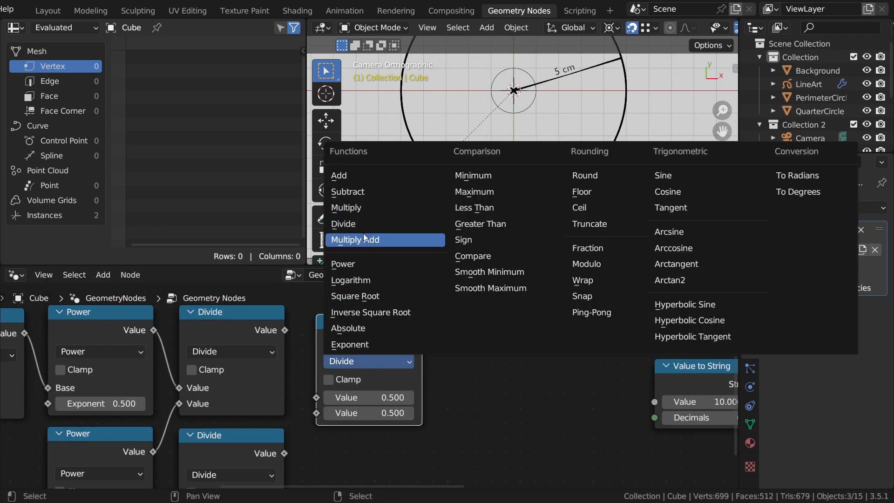
pyautogui.click(345, 207)
pyautogui.moveTo(285, 329); pyautogui.dragTo(316, 397)
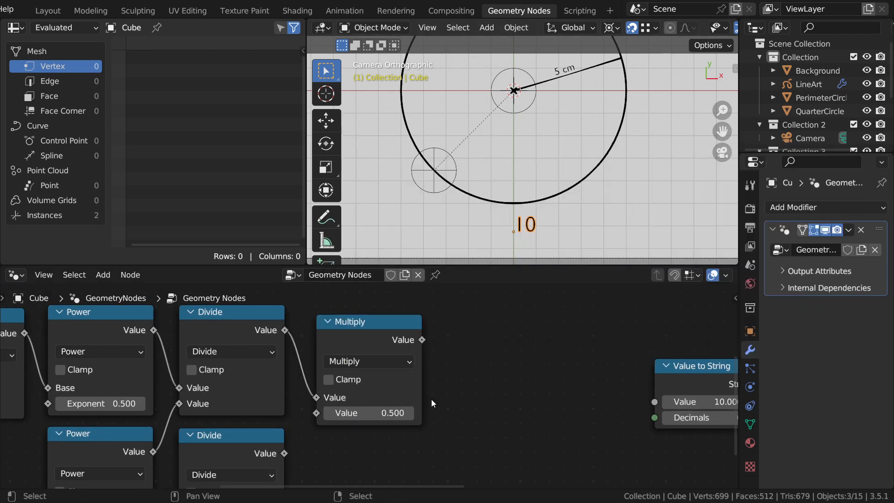
# - Change the new Multiply node's operation to Power and set its exponent to 2
pyautogui.moveTo(419, 401); pyautogui.dragTo(433, 379, button='middle')
pyautogui.moveTo(401, 352); pyautogui.dragTo(421, 398, button='middle')
pyautogui.moveTo(391, 343); pyautogui.dragTo(394, 334)
pyautogui.moveTo(440, 431); pyautogui.dragTo(436, 393, button='middle')
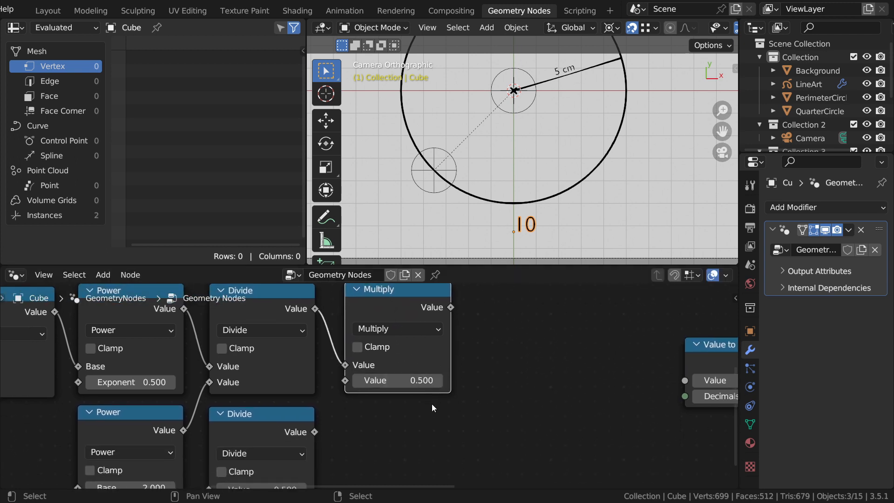
pyautogui.moveTo(431, 404)
pyautogui.mouseDown(button='middle')
pyautogui.moveTo(431, 426)
pyautogui.moveTo(438, 421)
pyautogui.moveTo(423, 412)
pyautogui.moveTo(440, 415)
pyautogui.mouseUp(button='middle')
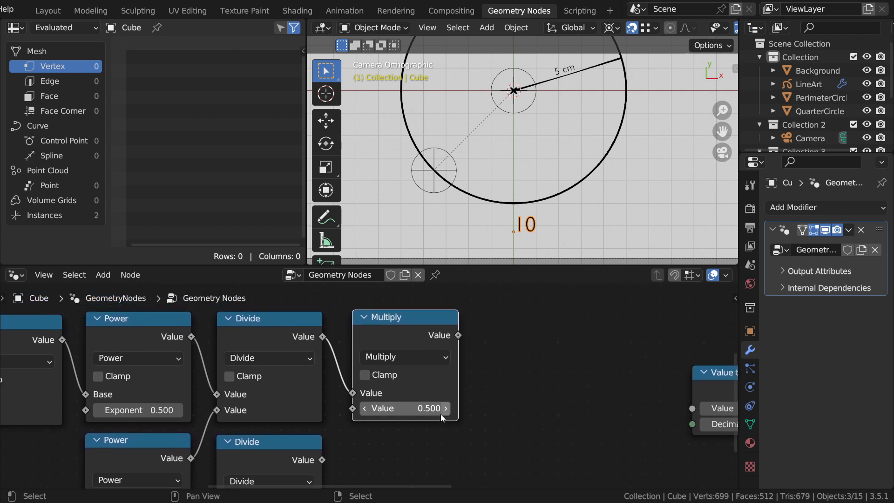
pyautogui.click(409, 358)
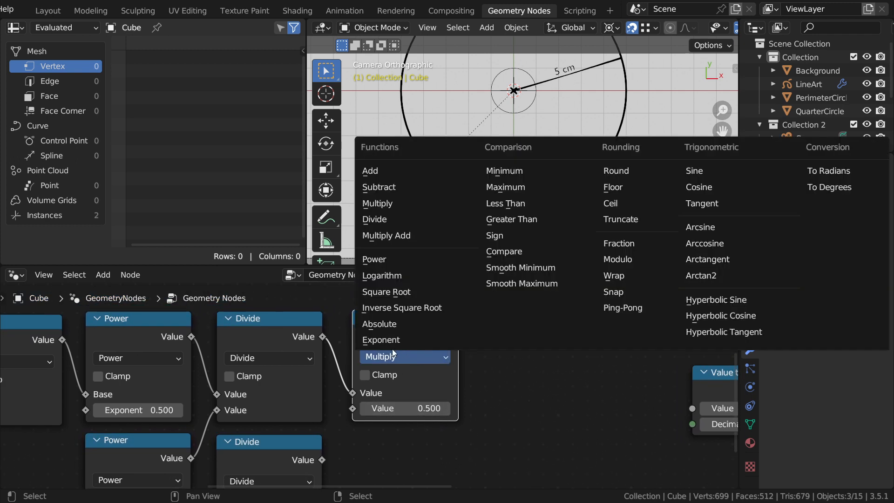
pyautogui.click(390, 260)
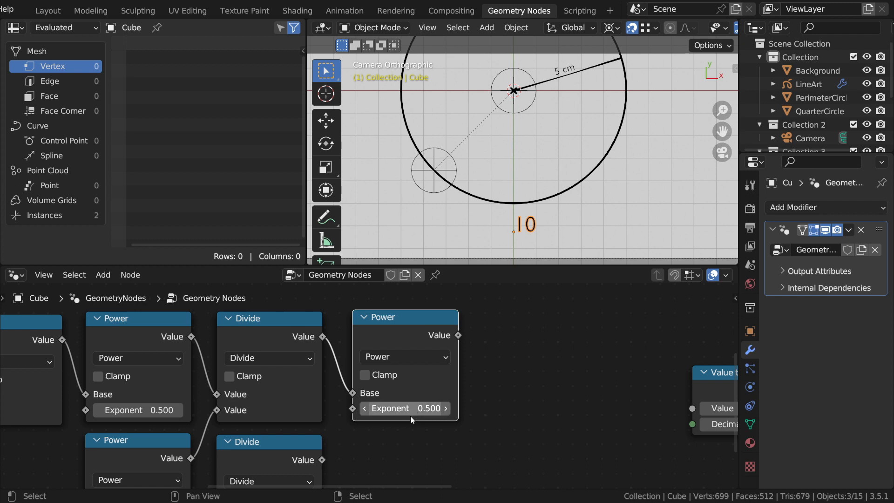
pyautogui.moveTo(453, 386)
pyautogui.mouseDown(button='middle')
pyautogui.moveTo(444, 400)
pyautogui.moveTo(442, 390)
pyautogui.mouseUp(button='middle')
pyautogui.moveTo(390, 363); pyautogui.dragTo(369, 351, button='middle')
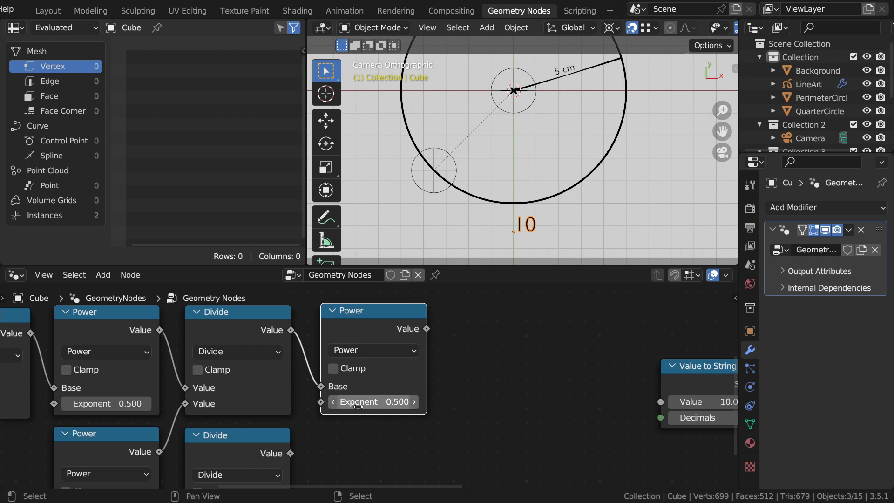
pyautogui.click(372, 402)
pyautogui.write('2')
pyautogui.press('Return')
# - Adjust the squaring Power node's position and place the unconnected Divide node directly beneath it
pyautogui.moveTo(382, 324); pyautogui.dragTo(403, 359, button='middle')
pyautogui.moveTo(404, 359)
pyautogui.mouseDown()
pyautogui.moveTo(396, 319)
pyautogui.moveTo(406, 373)
pyautogui.mouseUp()
pyautogui.moveTo(406, 374); pyautogui.dragTo(300, 310, button='middle')
pyautogui.moveTo(168, 419); pyautogui.dragTo(275, 405)
pyautogui.moveTo(275, 405); pyautogui.dragTo(227, 430, button='middle')
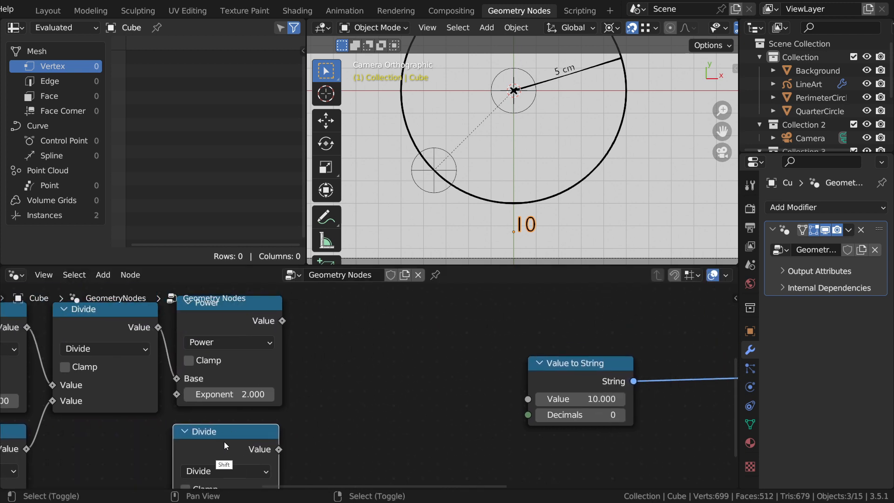
# - Duplicate the unconnected Divide node beside the squaring Power node, switch the copy to Multiply, and connect the Power result to its first value
pyautogui.hotkey('shift', 'd')
pyautogui.click(359, 327)
pyautogui.moveTo(222, 468); pyautogui.dragTo(425, 427, button='middle')
pyautogui.click(445, 349)
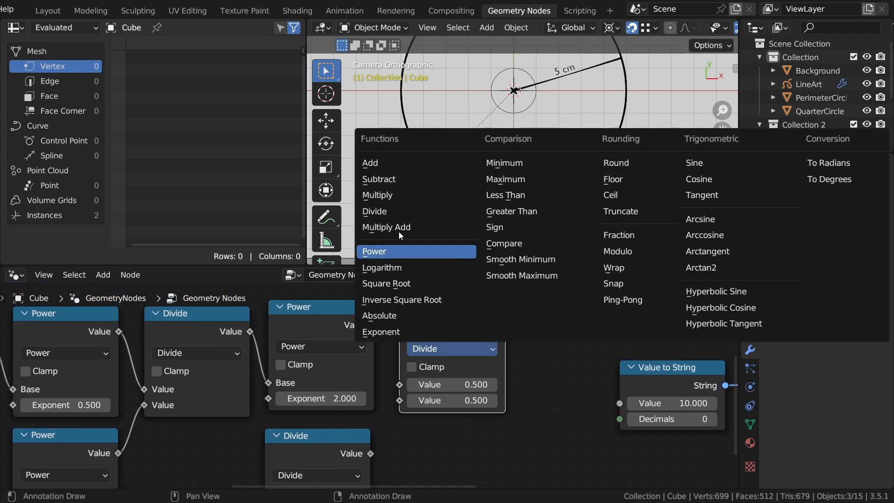
pyautogui.click(394, 196)
pyautogui.moveTo(373, 325); pyautogui.dragTo(399, 384)
# - Set the unconnected Divide node to divide pi by 4
pyautogui.moveTo(442, 430); pyautogui.dragTo(475, 337, button='middle')
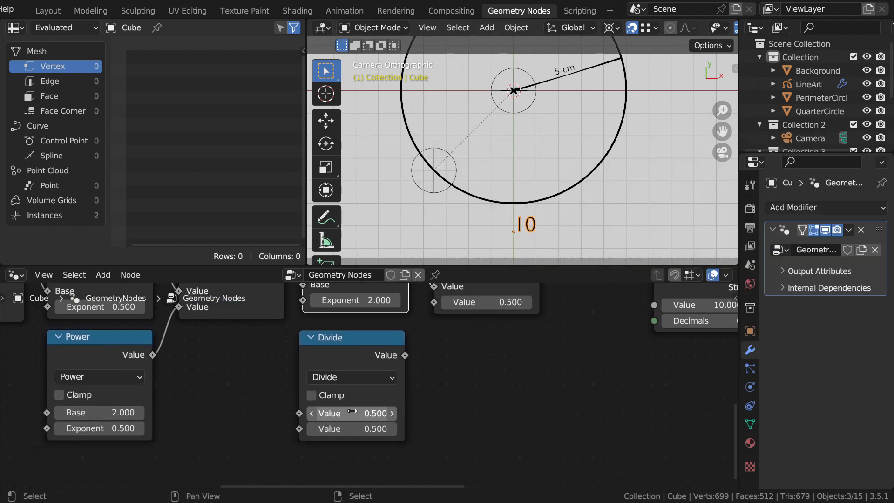
pyautogui.click(353, 412)
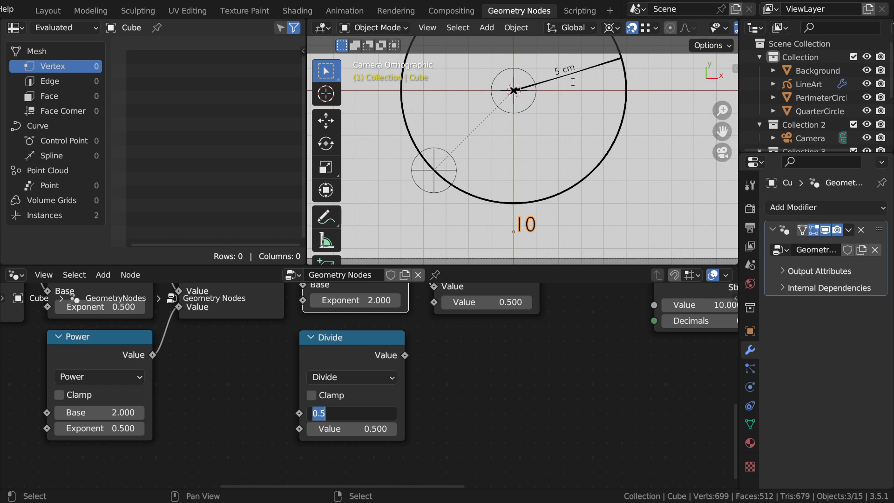
pyautogui.write('pi')
pyautogui.press('Return')
pyautogui.click(370, 429)
pyautogui.write('4')
pyautogui.press('Return')
# - Connect the pi-over-4 Divide node to the Multiply node's second value, and the Multiply result to the Value to String node's value
pyautogui.moveTo(431, 329)
pyautogui.mouseDown(button='middle')
pyautogui.moveTo(372, 357)
pyautogui.moveTo(306, 424)
pyautogui.mouseUp(button='middle')
pyautogui.moveTo(304, 421); pyautogui.dragTo(321, 373)
pyautogui.moveTo(436, 411); pyautogui.dragTo(319, 454, button='middle')
pyautogui.moveTo(307, 345); pyautogui.dragTo(422, 421)
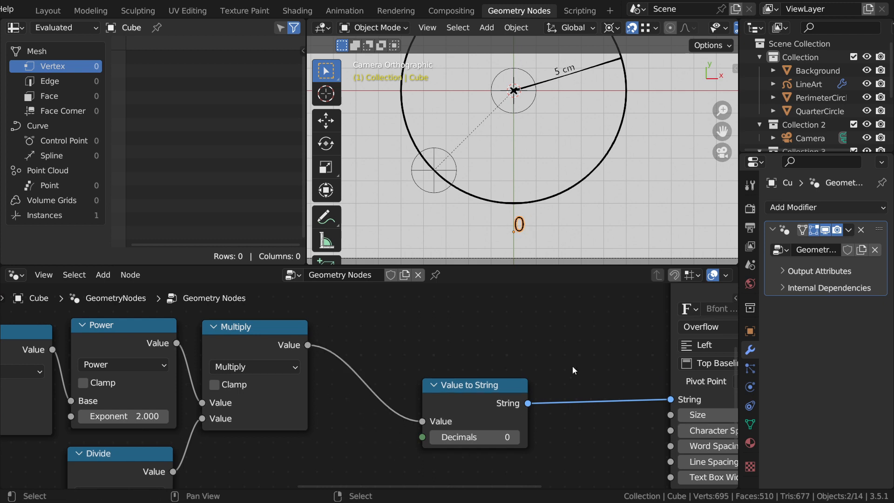
# - Play the animation to check the computed area readout against the changing quarter circle
pyautogui.keyDown('ctrl'); pyautogui.moveTo(453, 335); pyautogui.dragTo(435, 413, button='middle'); pyautogui.keyUp('ctrl')
pyautogui.keyDown('ctrl'); pyautogui.moveTo(451, 375); pyautogui.dragTo(434, 418, button='middle'); pyautogui.keyUp('ctrl')
pyautogui.press('space')
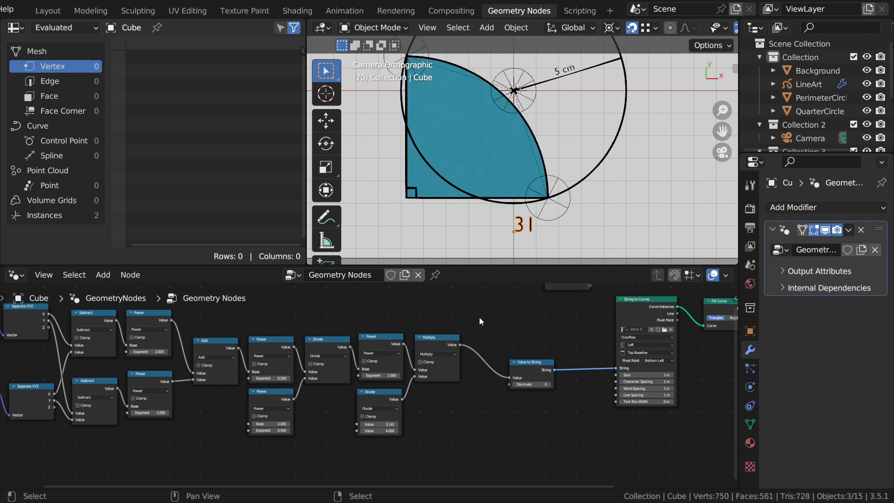
pyautogui.keyDown('ctrl'); pyautogui.moveTo(554, 413); pyautogui.dragTo(543, 373, button='middle'); pyautogui.keyUp('ctrl')
pyautogui.moveTo(528, 340); pyautogui.dragTo(462, 362, button='middle')
pyautogui.press('space')
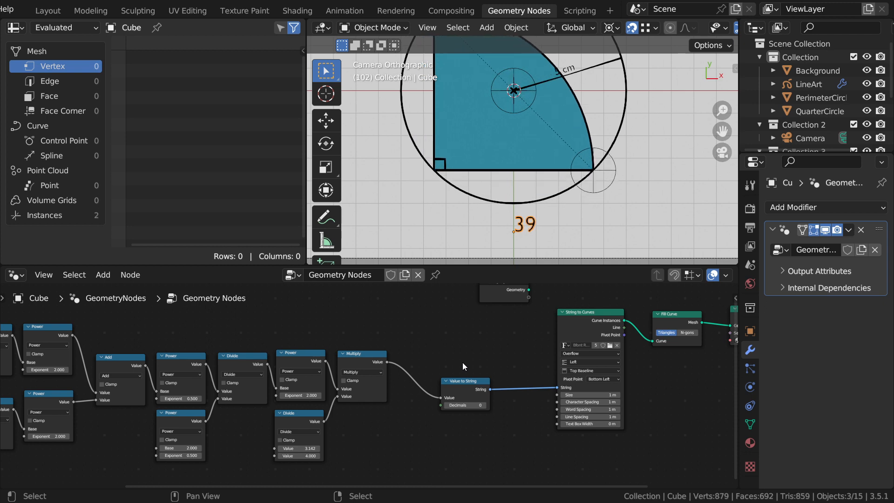
# - Set the Value to String node's decimals to 2
pyautogui.scroll(3, 491, 405)
pyautogui.moveTo(491, 405); pyautogui.dragTo(371, 400, button='middle')
pyautogui.click(344, 404)
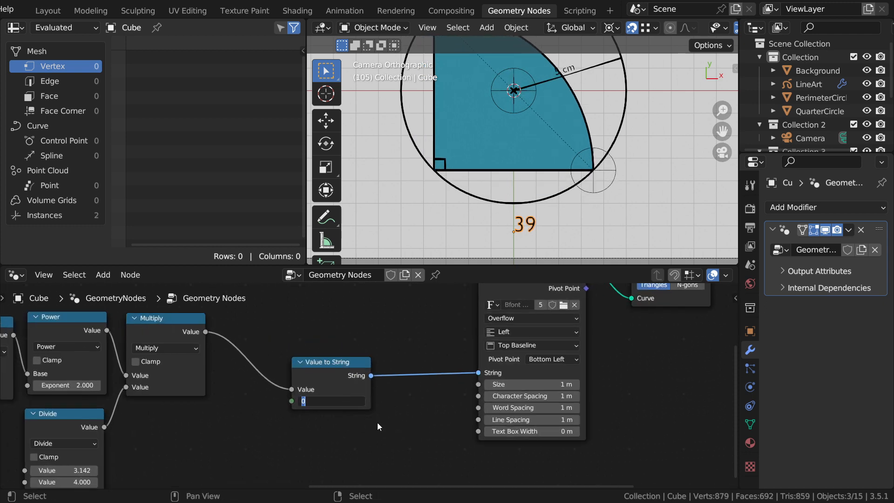
pyautogui.write('3')
pyautogui.press('Return')
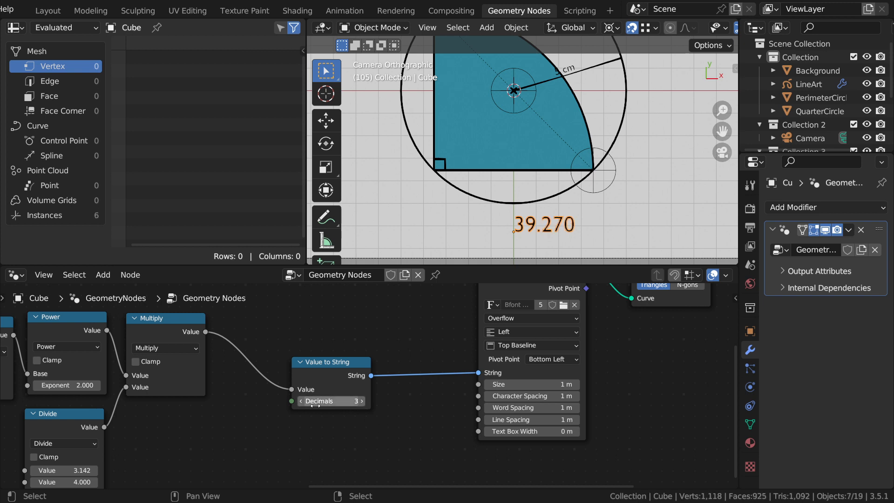
pyautogui.click(301, 403)
# - Reframe the circle diagram and play the animation to check the area readout with its new decimals
pyautogui.keyDown('ctrl'); pyautogui.moveTo(514, 168); pyautogui.dragTo(512, 200, button='middle'); pyautogui.keyUp('ctrl')
pyautogui.keyDown('shift'); pyautogui.moveTo(529, 187); pyautogui.dragTo(513, 205, button='middle'); pyautogui.keyUp('shift')
pyautogui.hotkey('shift', 'space')
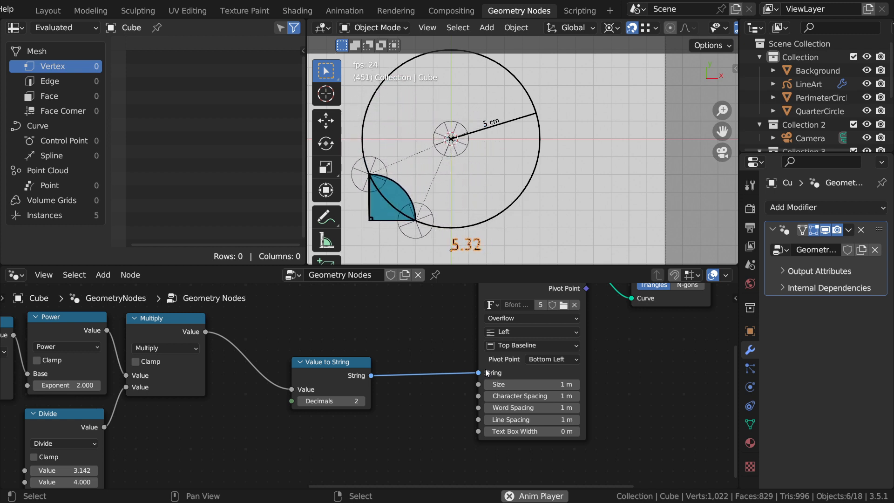
pyautogui.press('Escape')
# - Select all the calculation nodes feeding the Value to String node and move them closer to it
pyautogui.keyDown('ctrl'); pyautogui.moveTo(382, 328); pyautogui.dragTo(363, 397, button='middle'); pyautogui.keyUp('ctrl')
pyautogui.keyDown('shift'); pyautogui.moveTo(362, 398); pyautogui.dragTo(540, 397, button='middle'); pyautogui.keyUp('shift')
pyautogui.keyDown('ctrl'); pyautogui.moveTo(540, 397); pyautogui.dragTo(473, 448, button='middle'); pyautogui.keyUp('ctrl')
pyautogui.keyDown('shift'); pyautogui.moveTo(442, 423); pyautogui.dragTo(454, 439, button='middle'); pyautogui.keyUp('shift')
pyautogui.moveTo(476, 306)
pyautogui.mouseDown()
pyautogui.moveTo(155, 412)
pyautogui.moveTo(476, 305)
pyautogui.mouseUp()
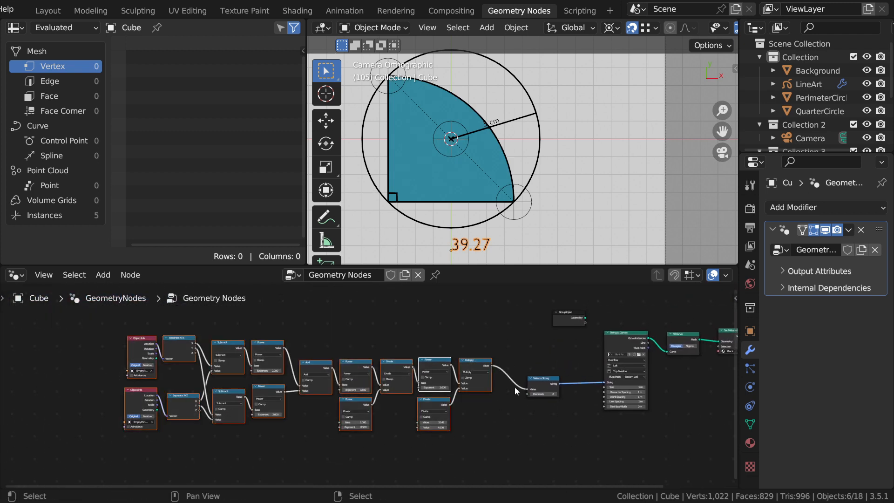
pyautogui.press('g')
pyautogui.click(545, 400)
pyautogui.keyDown('ctrl'); pyautogui.moveTo(545, 400); pyautogui.dragTo(515, 383, button='middle'); pyautogui.keyUp('ctrl')
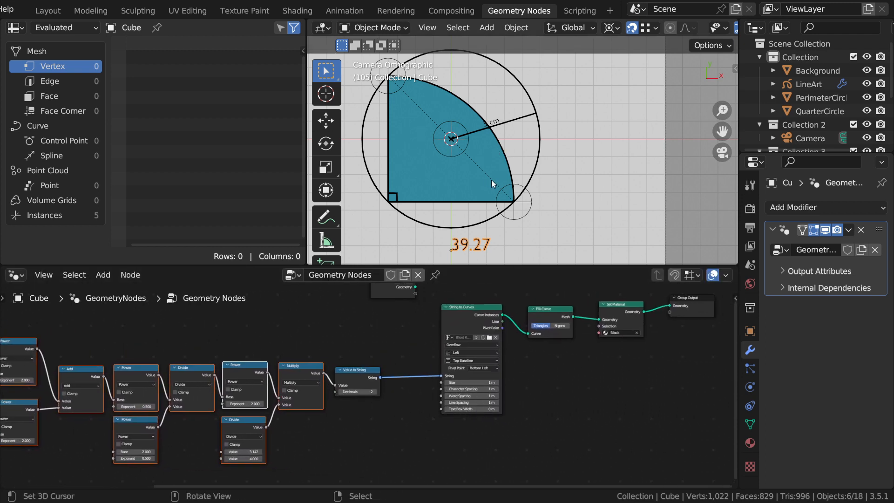
# - Maximize the 3D viewport to compare the handwritten area formula with the diagram's readout, and restore the workspace layout
pyautogui.hotkey('ctrl', 'space')
pyautogui.keyDown('ctrl'); pyautogui.moveTo(491, 182); pyautogui.dragTo(625, 218, button='middle'); pyautogui.keyUp('ctrl')
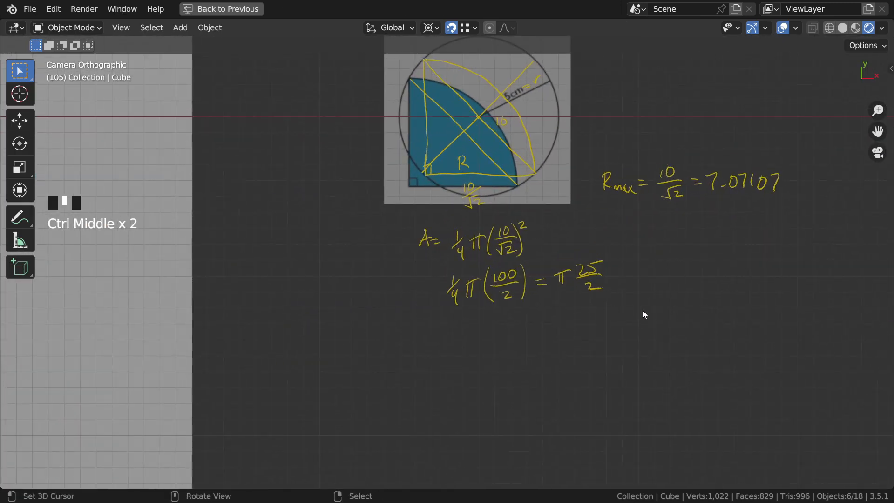
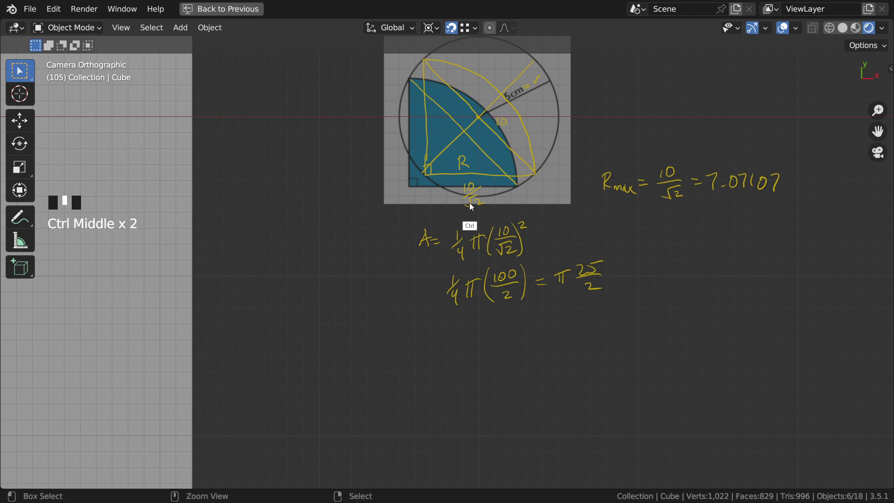
pyautogui.keyDown('ctrl'); pyautogui.moveTo(470, 202); pyautogui.dragTo(363, 305, button='middle'); pyautogui.keyUp('ctrl')
pyautogui.keyDown('shift'); pyautogui.moveTo(200, 272); pyautogui.dragTo(498, 287, button='middle'); pyautogui.keyUp('shift')
pyautogui.keyDown('shift'); pyautogui.moveTo(327, 207); pyautogui.dragTo(408, 262, button='middle'); pyautogui.keyUp('shift')
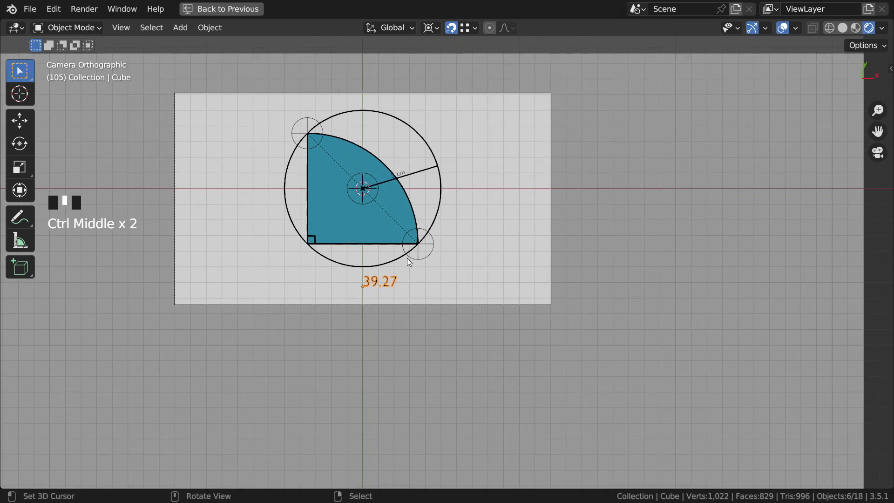
pyautogui.hotkey('ctrl', 'space')
pyautogui.keyDown('shift'); pyautogui.moveTo(496, 115); pyautogui.dragTo(568, 149, button='middle'); pyautogui.keyUp('shift')
# - Move the calculation nodes together with the Value to String node away from String to Curves to open up space
pyautogui.keyDown('ctrl'); pyautogui.moveTo(389, 413); pyautogui.dragTo(401, 393, button='middle'); pyautogui.keyUp('ctrl')
pyautogui.keyDown('shift'); pyautogui.moveTo(401, 393); pyautogui.dragTo(448, 417, button='middle'); pyautogui.keyUp('shift')
pyautogui.keyDown('ctrl'); pyautogui.moveTo(440, 387); pyautogui.dragTo(437, 425, button='middle'); pyautogui.keyUp('ctrl')
pyautogui.keyDown('shift'); pyautogui.moveTo(442, 418); pyautogui.dragTo(482, 427, button='middle'); pyautogui.keyUp('shift')
pyautogui.moveTo(483, 345); pyautogui.dragTo(108, 447)
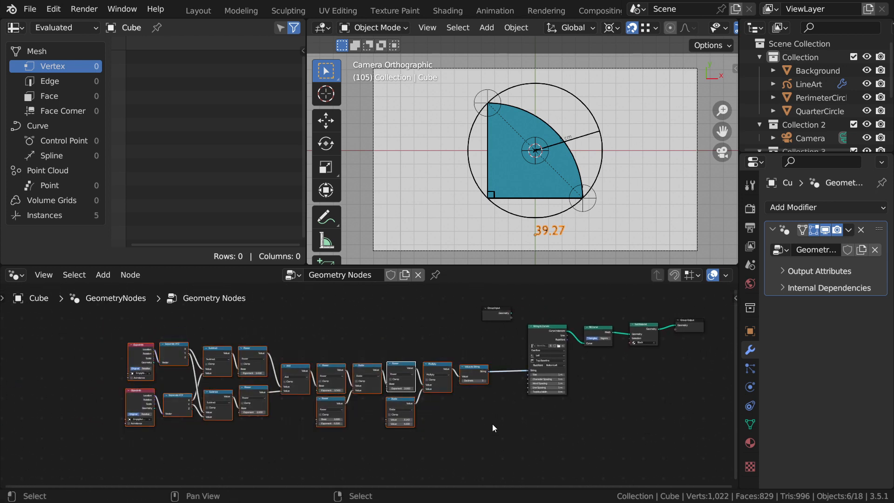
pyautogui.press('g')
pyautogui.click(452, 422)
pyautogui.keyDown('ctrl'); pyautogui.moveTo(554, 388); pyautogui.dragTo(412, 375, button='middle'); pyautogui.keyUp('ctrl')
pyautogui.moveTo(388, 347); pyautogui.dragTo(340, 334)
# - Add a String constant node in the open space below the Value to String node
pyautogui.keyDown('ctrl'); pyautogui.moveTo(417, 450); pyautogui.dragTo(411, 433, button='middle'); pyautogui.keyUp('ctrl')
pyautogui.keyDown('shift'); pyautogui.moveTo(412, 433); pyautogui.dragTo(442, 398, button='middle'); pyautogui.keyUp('shift')
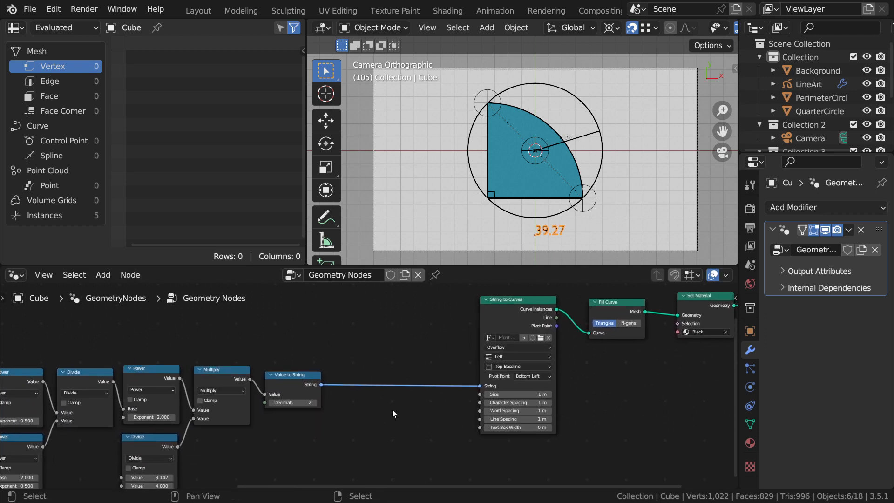
pyautogui.hotkey('shift', 'a')
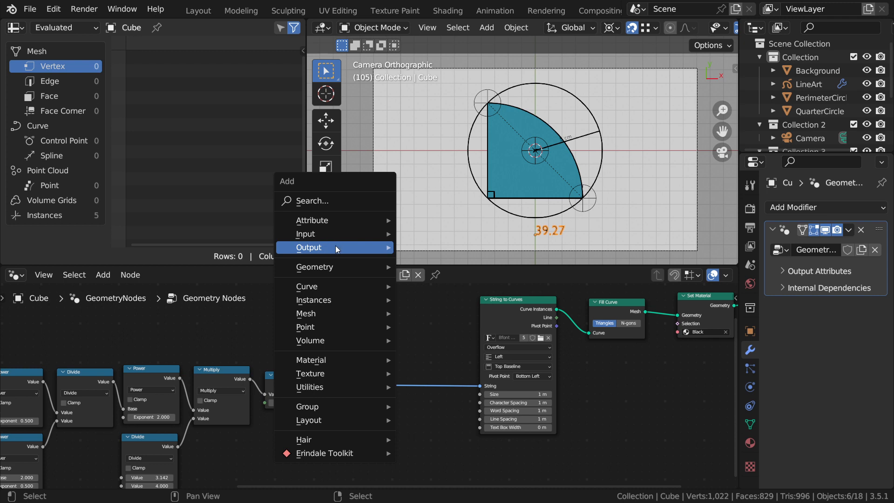
pyautogui.moveTo(329, 232)
pyautogui.moveTo(514, 235)
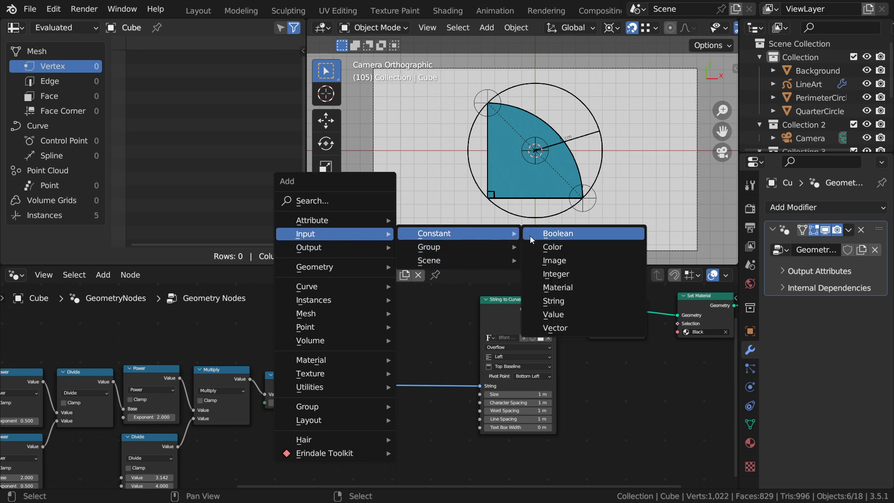
pyautogui.click(573, 302)
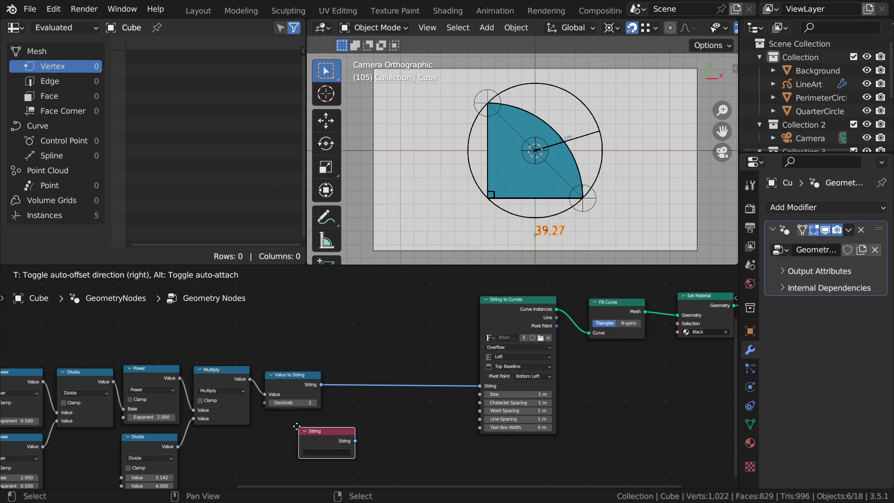
pyautogui.click(300, 428)
# - Insert a Join Strings node between Value to String and String to Curves, with the area value feeding its Strings input
pyautogui.moveTo(369, 425); pyautogui.dragTo(429, 380, button='middle')
pyautogui.hotkey('shift', 'a')
pyautogui.moveTo(430, 371)
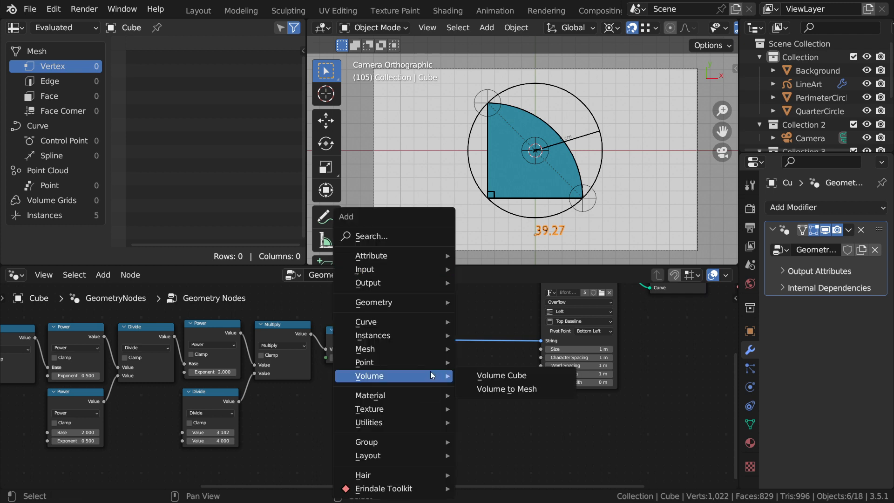
pyautogui.moveTo(390, 423)
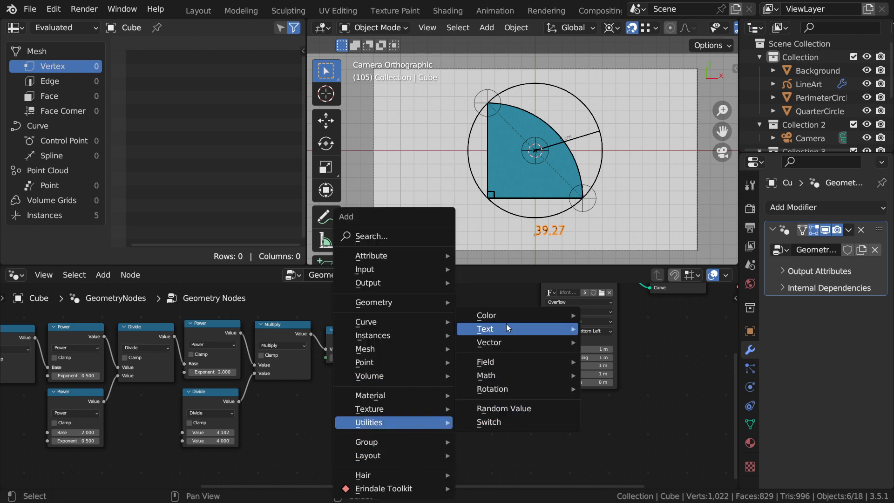
pyautogui.moveTo(507, 330)
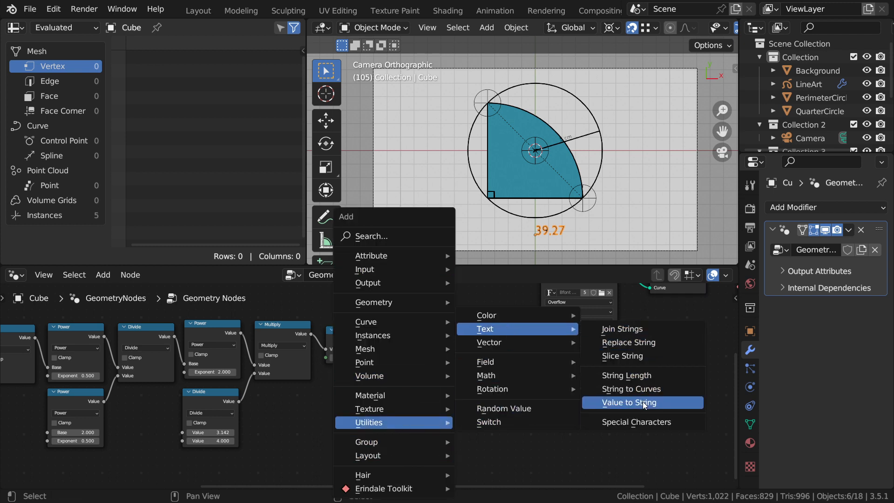
pyautogui.click(622, 328)
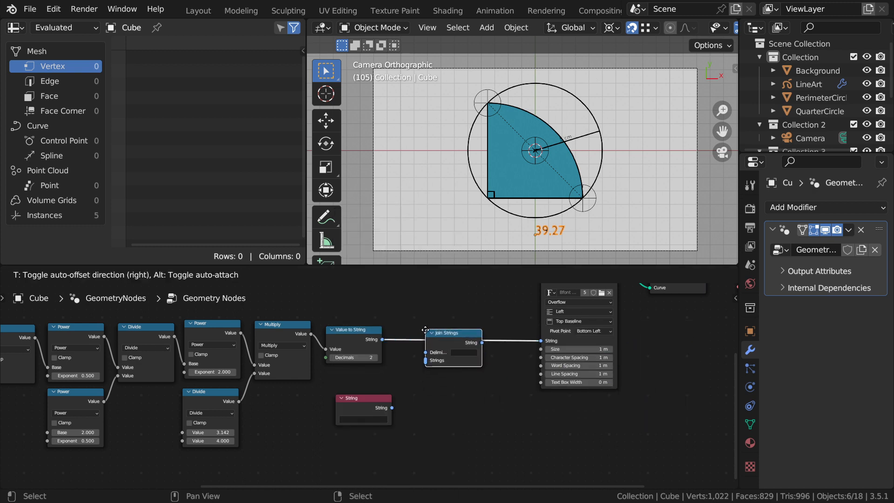
pyautogui.click(425, 329)
pyautogui.scroll(2, 432, 367)
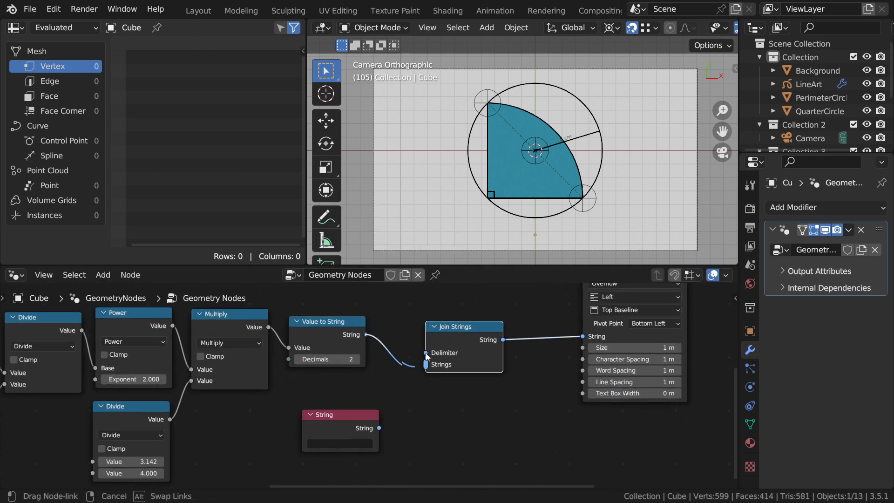
pyautogui.moveTo(464, 382); pyautogui.dragTo(471, 404, button='middle')
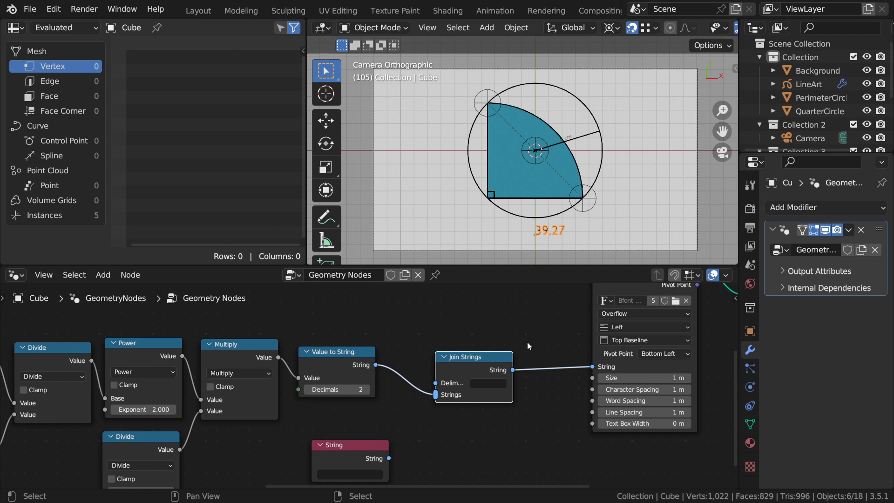
# - Enter "Area = " as the String node's text and place the node just below Value to String
pyautogui.moveTo(432, 433); pyautogui.dragTo(483, 390, button='middle')
pyautogui.click(458, 428)
pyautogui.moveTo(422, 413); pyautogui.dragTo(419, 415)
pyautogui.click(386, 433)
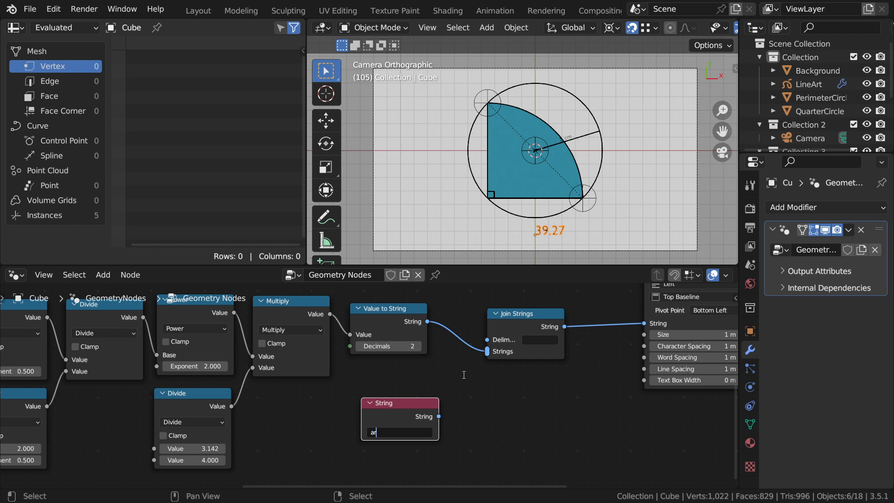
pyautogui.write('A')
pyautogui.moveTo(425, 421); pyautogui.dragTo(416, 404)
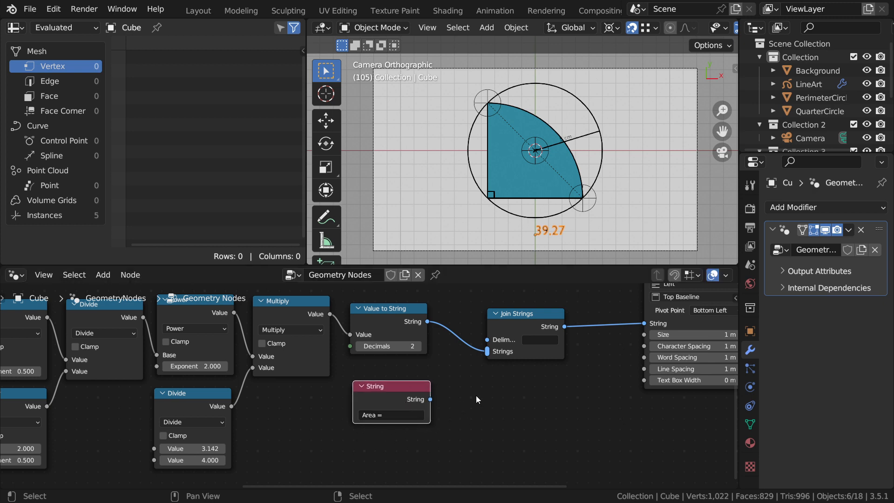
# - Connect the "Area = " String node to the Strings input of Join Strings so the label precedes the value
pyautogui.scroll(4, 467, 397)
pyautogui.moveTo(464, 359); pyautogui.dragTo(420, 397, button='middle')
pyautogui.moveTo(325, 425); pyautogui.dragTo(315, 409)
pyautogui.moveTo(364, 424); pyautogui.dragTo(449, 375)
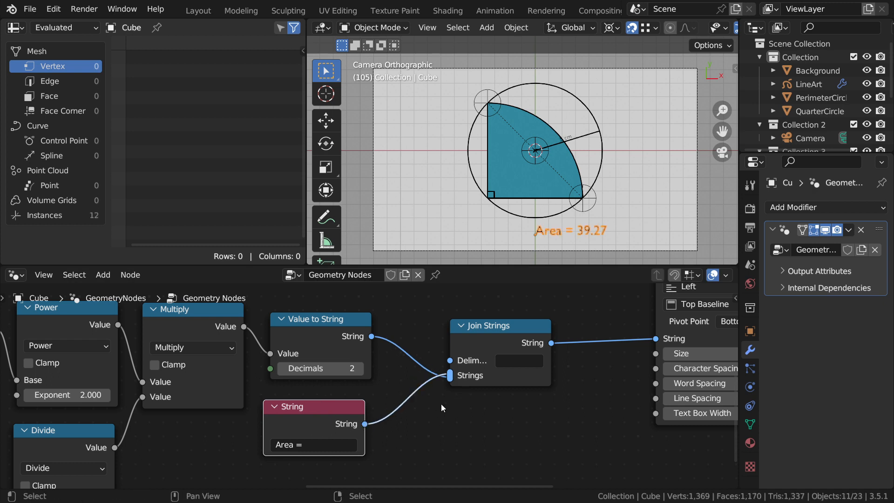
# - Duplicate the String node below the original, set its text to "cm^2", and connect it as the last Join Strings entry
pyautogui.scroll(-3, 344, 391)
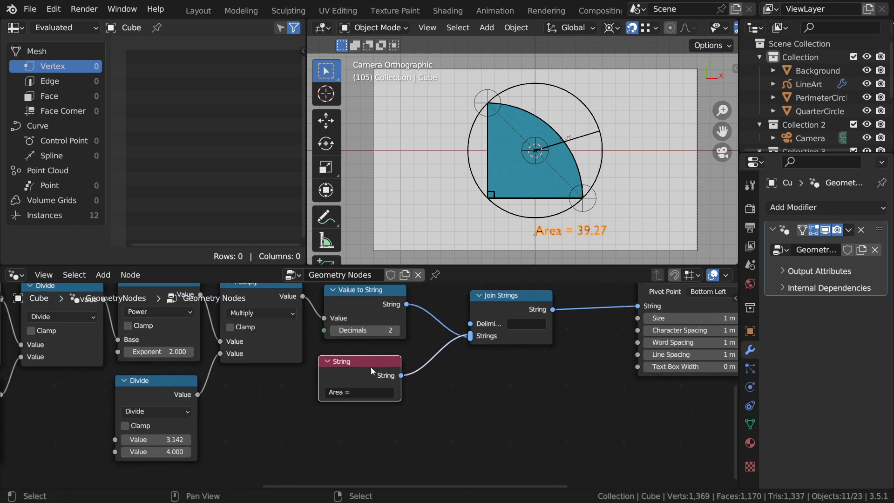
pyautogui.hotkey('shift', 'd')
pyautogui.click(367, 433)
pyautogui.scroll(1, 362, 444)
pyautogui.click(357, 447)
pyautogui.write('cm')
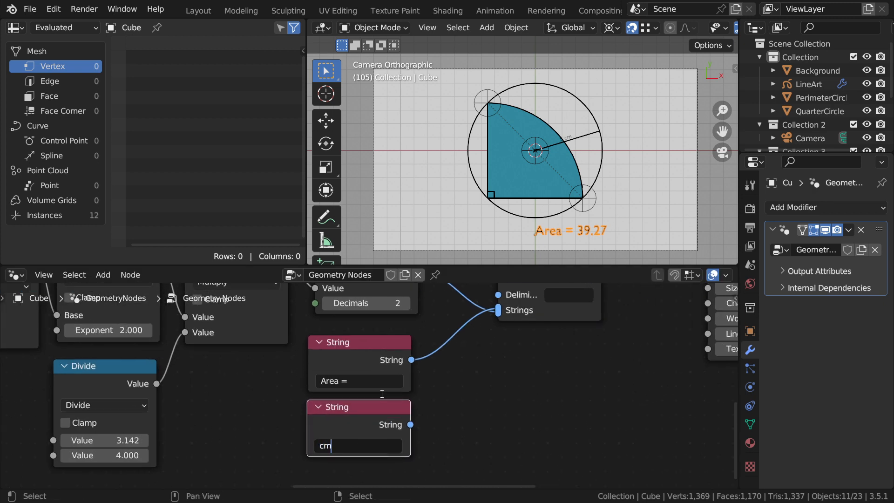
pyautogui.write('^2')
pyautogui.moveTo(410, 424); pyautogui.dragTo(498, 313)
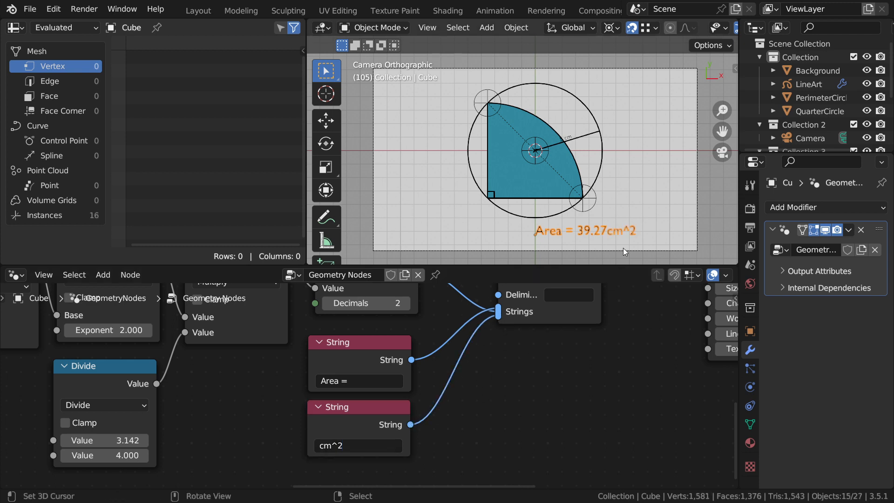
# - Set the String to Curves horizontal alignment to Center and play the animation briefly to check the area readout
pyautogui.scroll(3, 652, 200)
pyautogui.keyDown('ctrl'); pyautogui.moveTo(477, 370); pyautogui.dragTo(494, 419, button='middle'); pyautogui.keyUp('ctrl')
pyautogui.keyDown('shift'); pyautogui.moveTo(670, 356); pyautogui.dragTo(497, 401, button='middle'); pyautogui.keyUp('shift')
pyautogui.click(454, 330)
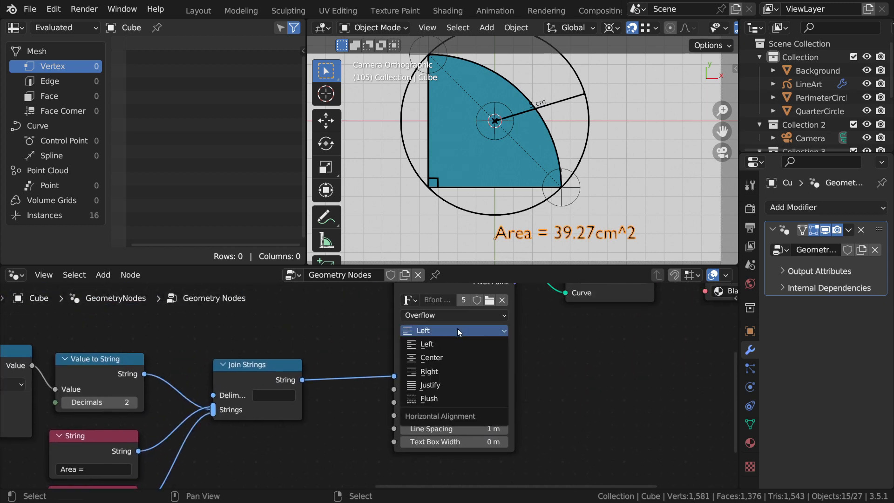
pyautogui.click(433, 359)
pyautogui.scroll(-2, 503, 370)
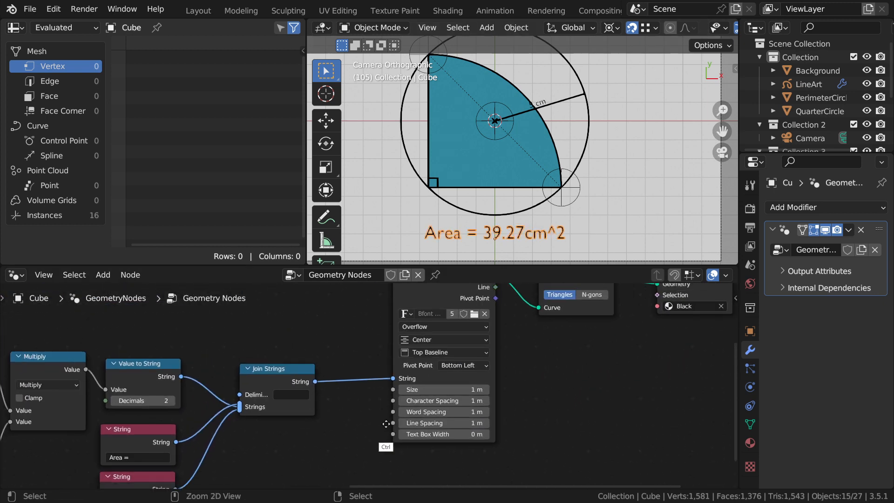
pyautogui.press('space')
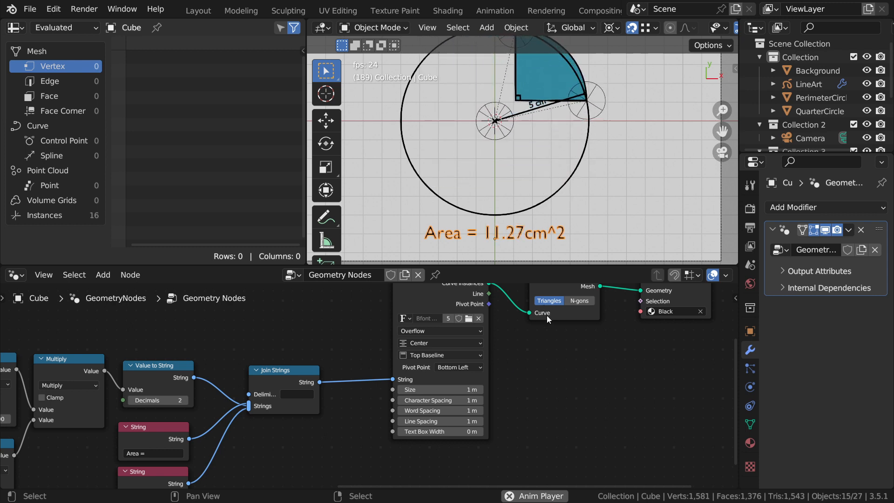
pyautogui.press('Escape')
pyautogui.scroll(-4, 348, 435)
pyautogui.keyDown('shift'); pyautogui.moveTo(347, 435); pyautogui.dragTo(451, 370, button='middle'); pyautogui.keyUp('shift')
pyautogui.keyDown('ctrl'); pyautogui.moveTo(357, 412); pyautogui.dragTo(396, 398, button='middle'); pyautogui.keyUp('ctrl')
pyautogui.hotkey('shift', 'a')
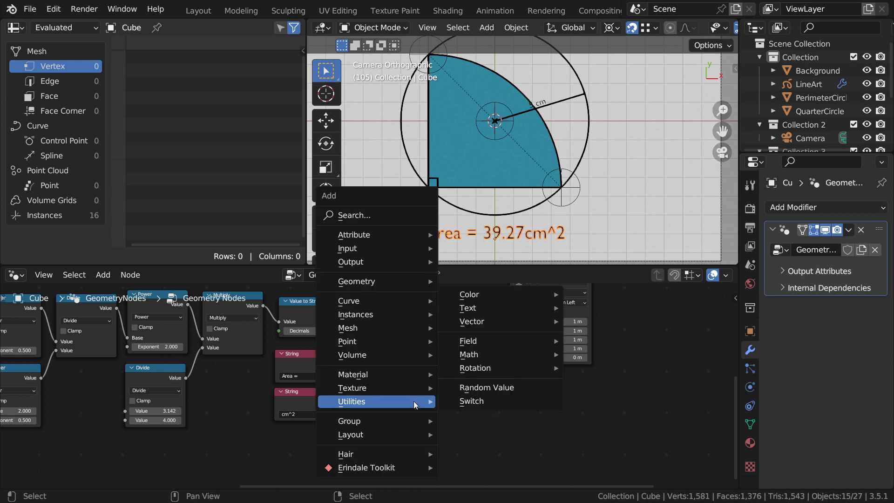
pyautogui.moveTo(411, 378)
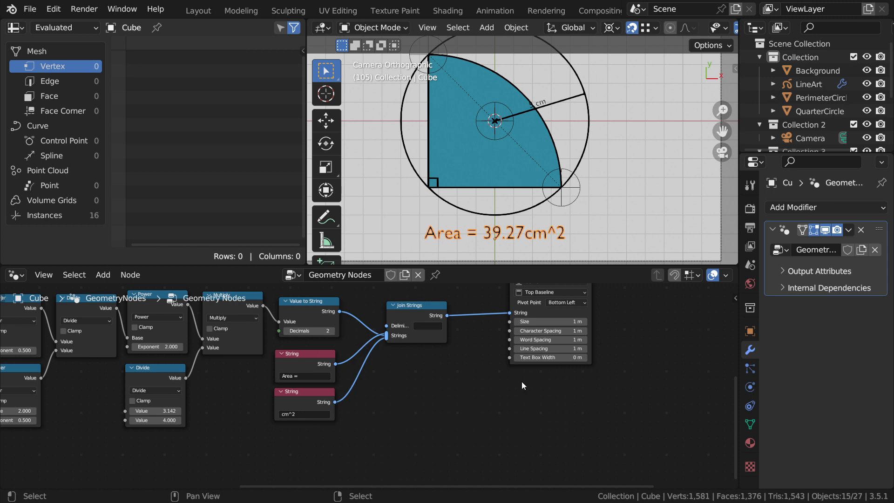
pyautogui.keyDown('ctrl'); pyautogui.moveTo(385, 345); pyautogui.dragTo(387, 415, button='middle'); pyautogui.keyUp('ctrl')
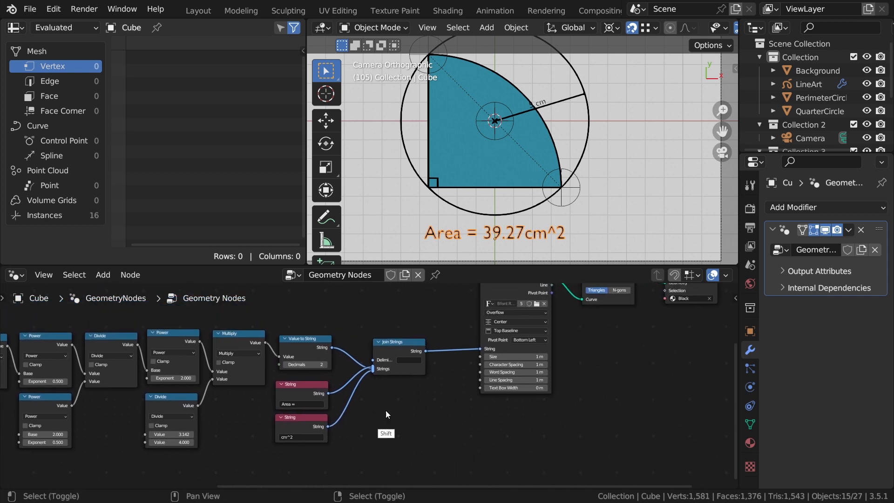
pyautogui.keyDown('ctrl'); pyautogui.moveTo(557, 376); pyautogui.dragTo(534, 368, button='middle'); pyautogui.keyUp('ctrl')
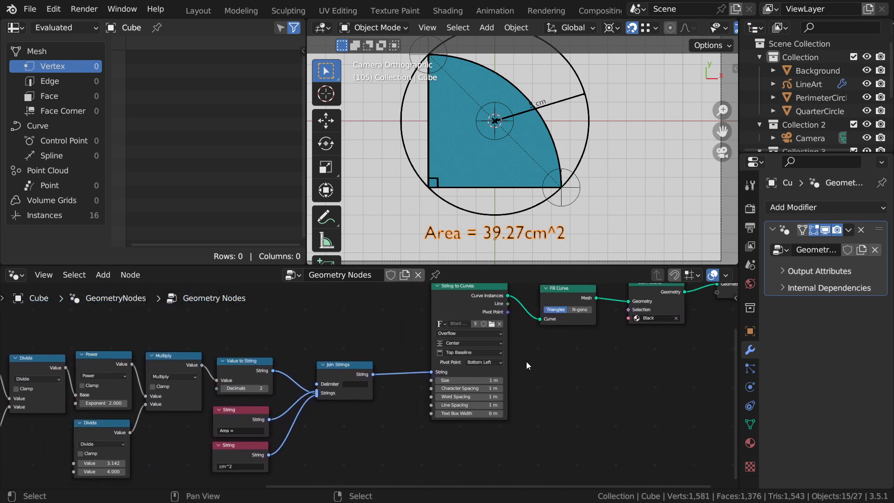
pyautogui.keyDown('ctrl'); pyautogui.moveTo(366, 352); pyautogui.dragTo(376, 382, button='middle'); pyautogui.keyUp('ctrl')
pyautogui.keyDown('shift'); pyautogui.moveTo(377, 382); pyautogui.dragTo(300, 394, button='middle'); pyautogui.keyUp('shift')
pyautogui.keyDown('ctrl'); pyautogui.moveTo(406, 399); pyautogui.dragTo(388, 382, button='middle'); pyautogui.keyUp('ctrl')
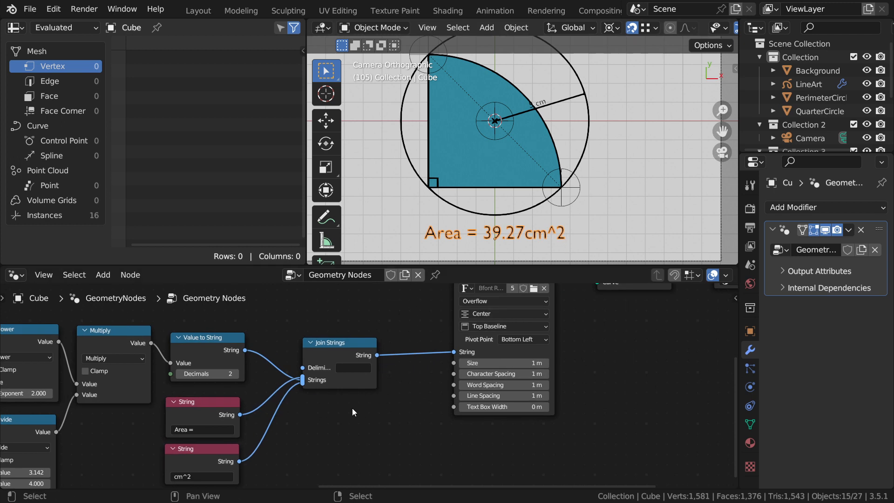
pyautogui.scroll(-1, 352, 408)
pyautogui.keyDown('shift'); pyautogui.moveTo(356, 400); pyautogui.dragTo(361, 390, button='middle'); pyautogui.keyUp('shift')
# - Add a Special Characters node below Join Strings and try out its Line Break and Tab outputs
pyautogui.hotkey('shift', 'a')
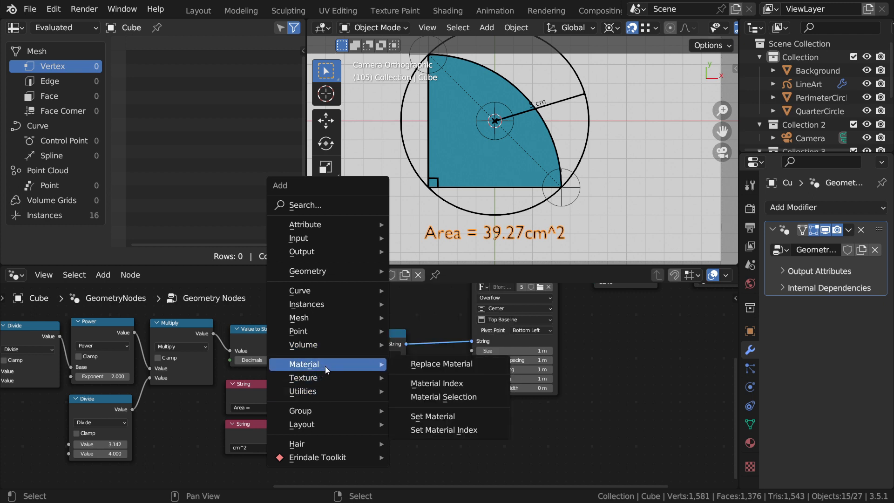
pyautogui.moveTo(374, 392)
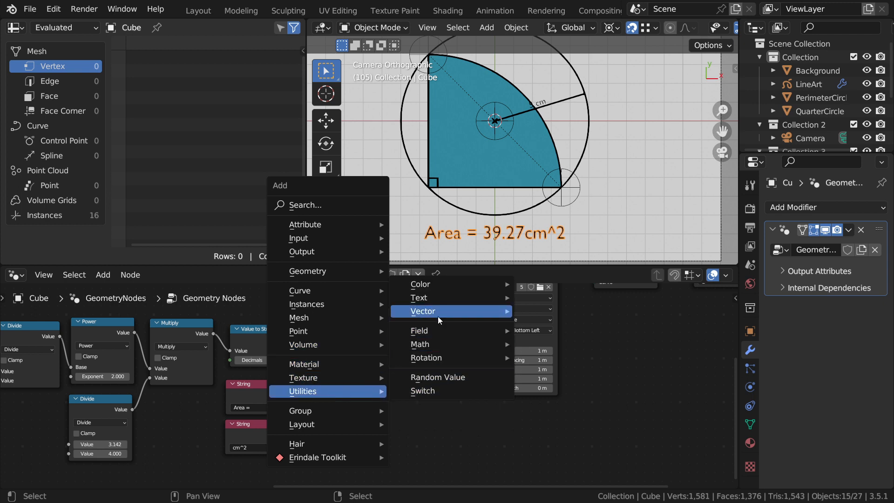
pyautogui.moveTo(462, 300)
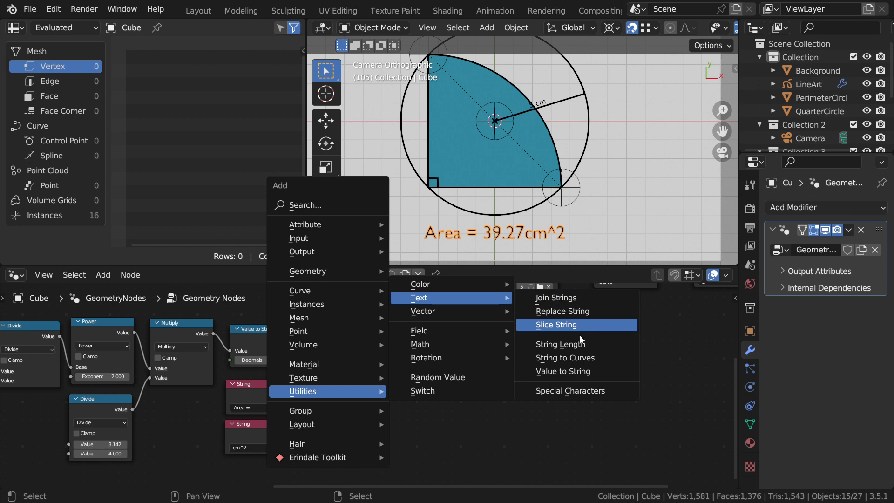
pyautogui.click(596, 392)
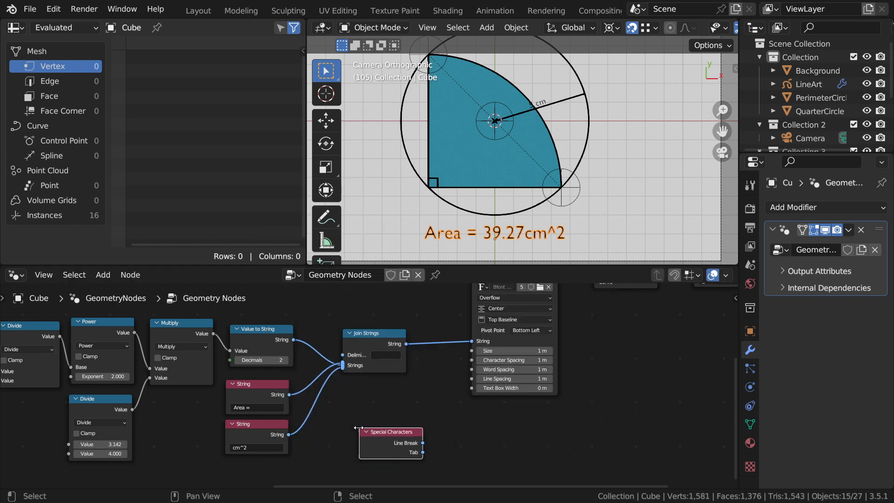
pyautogui.click(506, 403)
pyautogui.keyDown('ctrl'); pyautogui.moveTo(514, 392); pyautogui.dragTo(538, 407, button='middle'); pyautogui.keyUp('ctrl')
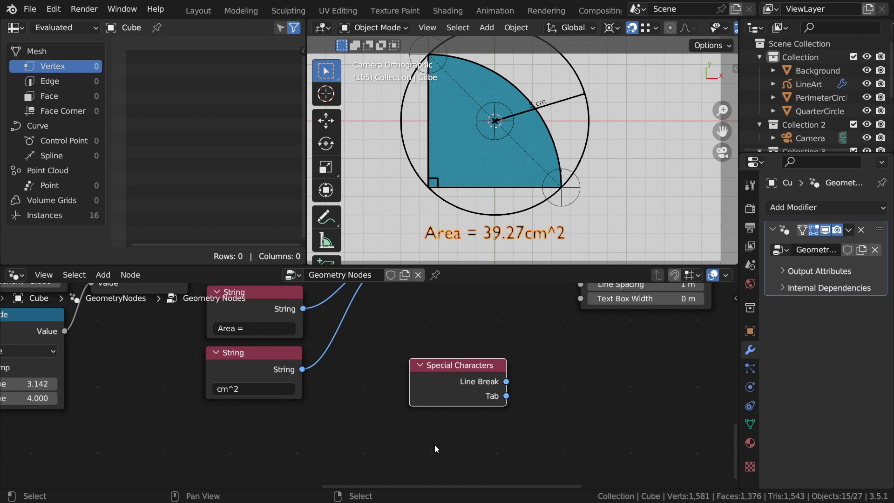
pyautogui.moveTo(506, 382); pyautogui.dragTo(600, 338)
pyautogui.moveTo(506, 396); pyautogui.dragTo(627, 339)
pyautogui.moveTo(464, 375); pyautogui.dragTo(440, 434)
# - Leave the "cm^2" text as it is and delete the Special Characters node
pyautogui.scroll(-3, 440, 434)
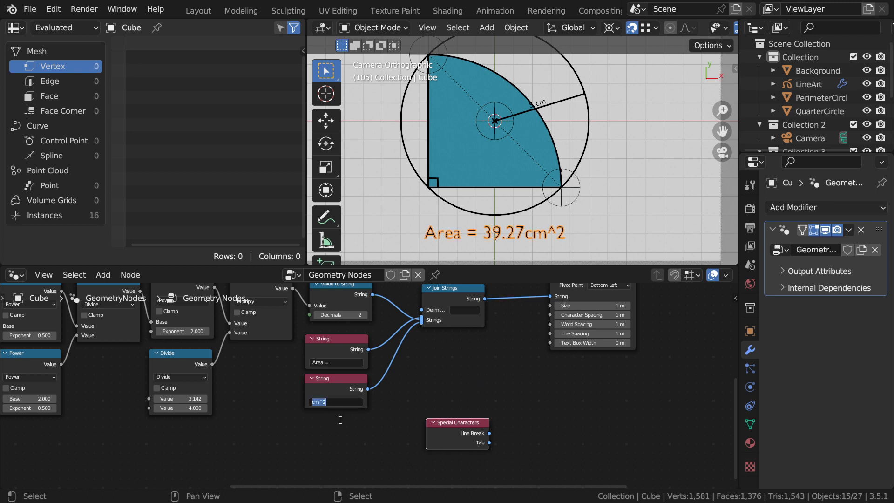
pyautogui.scroll(3, 334, 422)
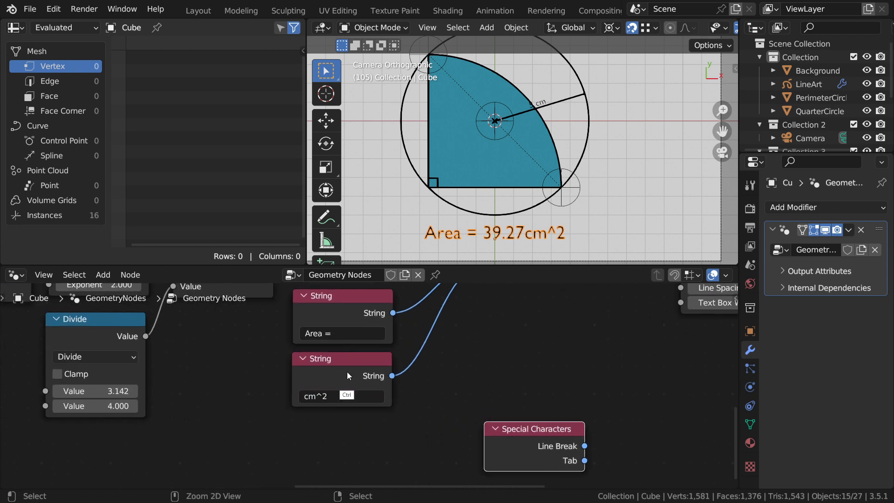
pyautogui.scroll(2, 358, 429)
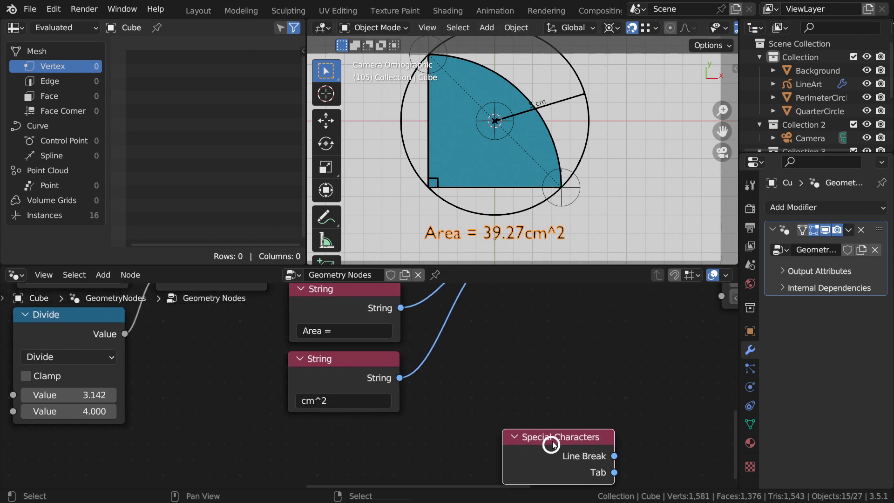
pyautogui.press('x')
pyautogui.scroll(-3, 463, 360)
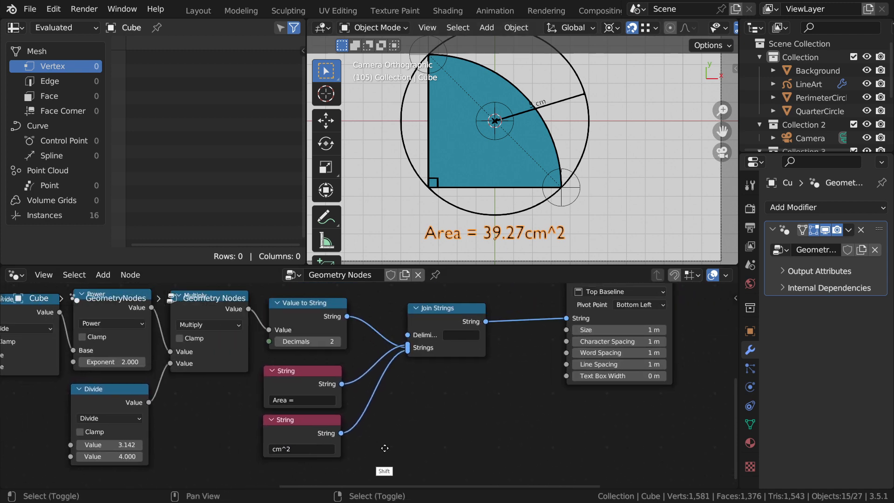
pyautogui.scroll(-2, 370, 436)
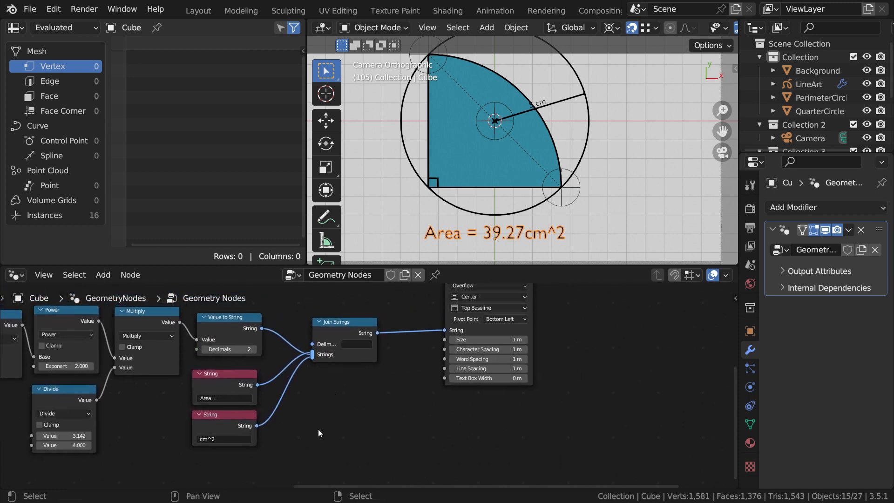
pyautogui.moveTo(292, 446); pyautogui.dragTo(223, 457, button='middle')
pyautogui.moveTo(421, 353); pyautogui.dragTo(285, 445, button='middle')
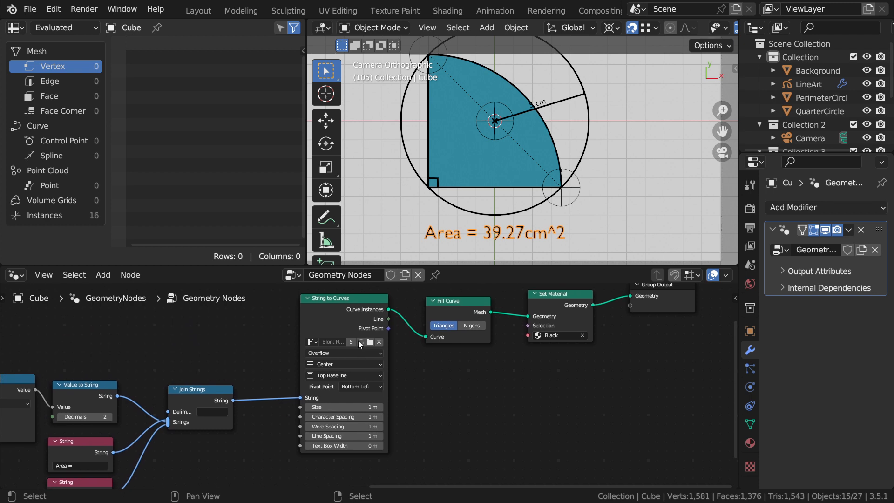
# - Duplicate the String to Curves and Fill Curve nodes together and place the copies below the originals
pyautogui.keyDown('ctrl'); pyautogui.moveTo(424, 361); pyautogui.dragTo(425, 392, button='middle'); pyautogui.keyUp('ctrl')
pyautogui.hotkey('ctrl', 'space')
pyautogui.keyDown('ctrl'); pyautogui.moveTo(459, 280); pyautogui.dragTo(454, 294, button='middle'); pyautogui.keyUp('ctrl')
pyautogui.moveTo(454, 294); pyautogui.dragTo(443, 237, button='middle')
pyautogui.click(426, 209)
pyautogui.keyDown('shift'); pyautogui.click(541, 192); pyautogui.keyUp('shift')
pyautogui.click(492, 214)
pyautogui.keyDown('shift'); pyautogui.click(544, 197); pyautogui.keyUp('shift')
pyautogui.hotkey('shift', 'd')
pyautogui.click(513, 399)
# - Duplicate the "cm^2" String node, set the copy's text to "2", and connect it to the lower String to Curves node
pyautogui.moveTo(209, 463); pyautogui.dragTo(292, 356, button='middle')
pyautogui.click(208, 298)
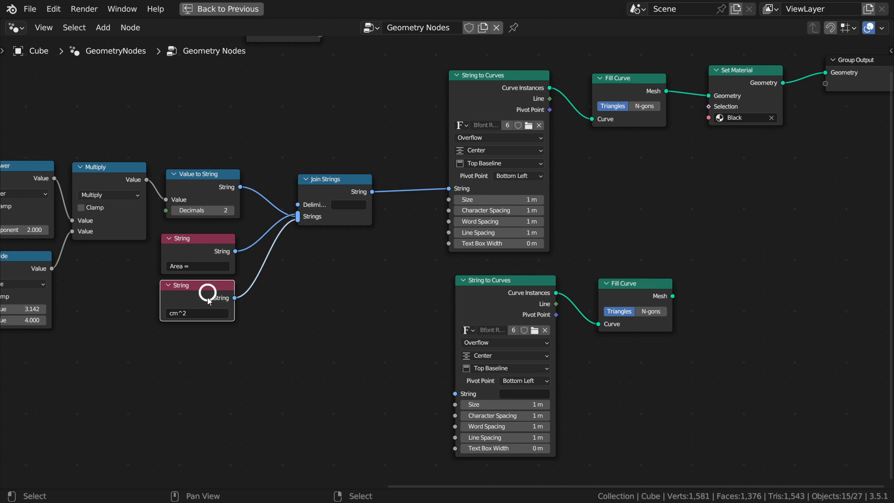
pyautogui.hotkey('shift', 'd')
pyautogui.click(328, 407)
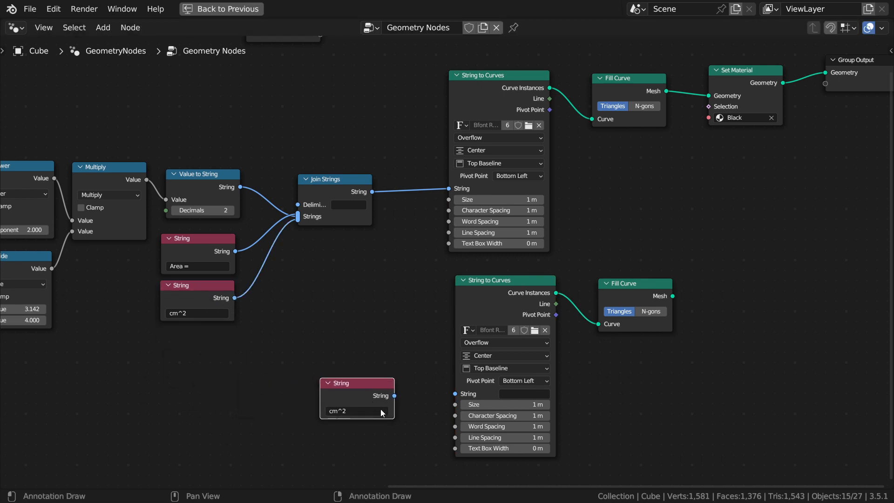
pyautogui.scroll(2, 329, 407)
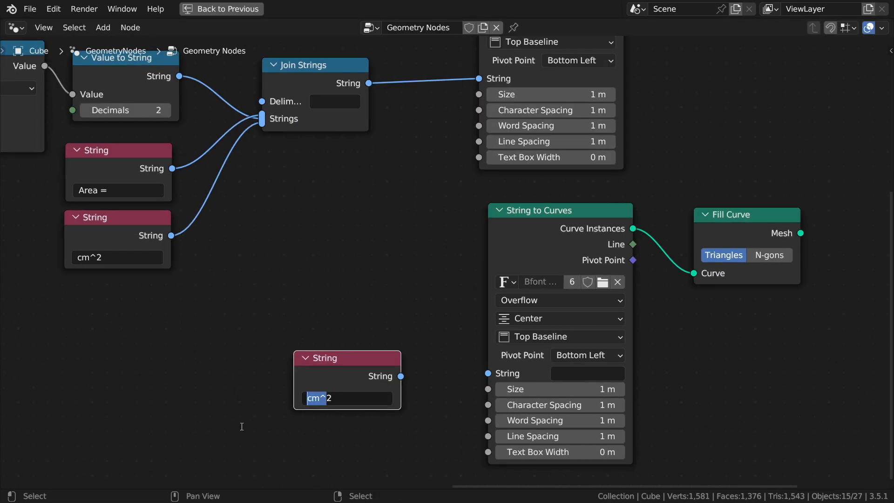
pyautogui.moveTo(400, 376); pyautogui.dragTo(494, 372)
# - Insert a Join Geometry node between the upper Fill Curve and Set Material, and connect the lower Fill Curve's mesh into it
pyautogui.keyDown('shift'); pyautogui.moveTo(661, 342); pyautogui.dragTo(430, 363, button='middle'); pyautogui.keyUp('shift')
pyautogui.keyDown('ctrl'); pyautogui.moveTo(459, 361); pyautogui.dragTo(455, 432, button='middle'); pyautogui.keyUp('ctrl')
pyautogui.moveTo(708, 103); pyautogui.dragTo(791, 109)
pyautogui.moveTo(577, 115); pyautogui.dragTo(672, 120)
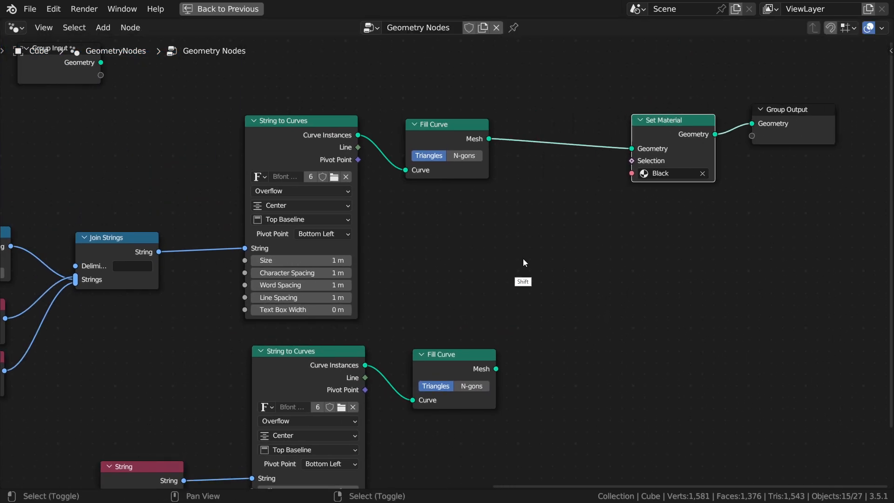
pyautogui.hotkey('shift', 'a')
pyautogui.moveTo(484, 139)
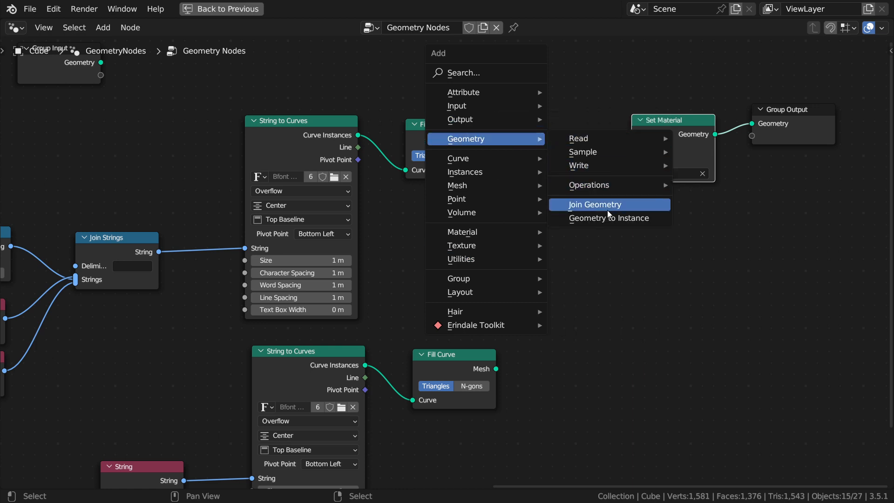
pyautogui.click(595, 204)
pyautogui.click(572, 139)
pyautogui.moveTo(495, 369); pyautogui.dragTo(536, 159)
pyautogui.scroll(-1, 490, 363)
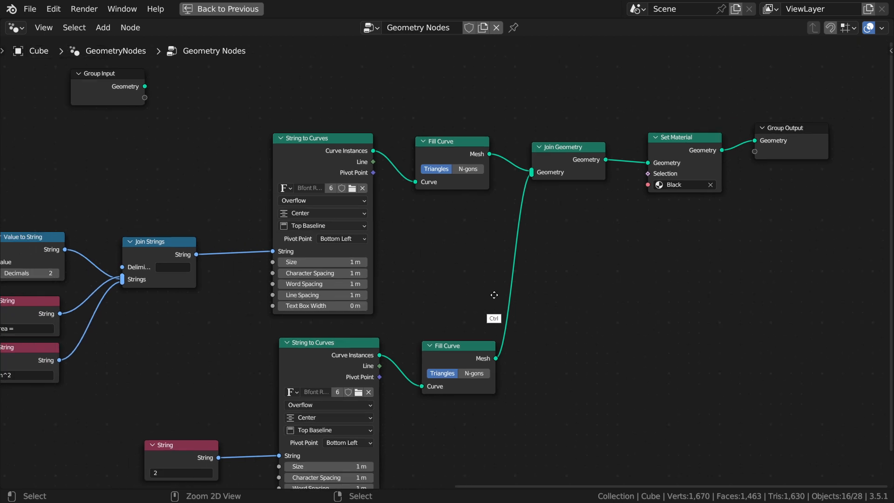
pyautogui.moveTo(465, 339); pyautogui.dragTo(524, 283, button='middle')
pyautogui.hotkey('ctrl', 'space')
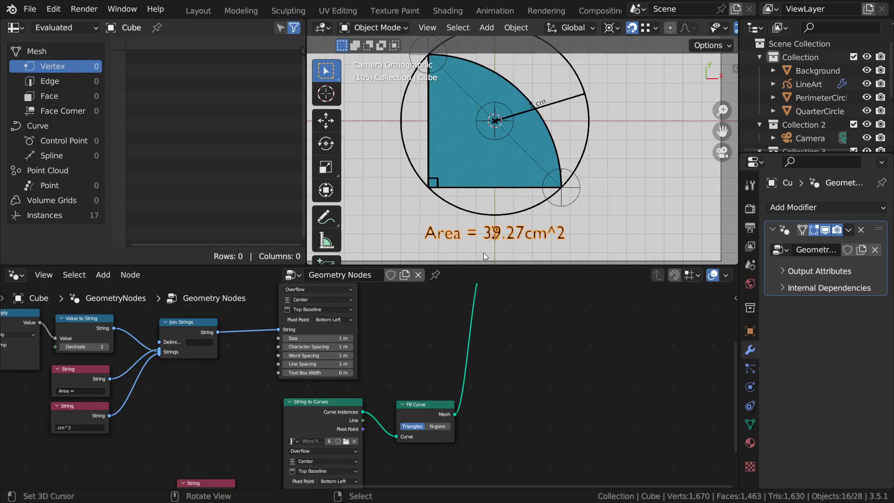
# - Add a Transform Geometry node after the lower Fill Curve
pyautogui.keyDown('ctrl'); pyautogui.moveTo(394, 443); pyautogui.dragTo(396, 414, button='middle'); pyautogui.keyUp('ctrl')
pyautogui.moveTo(396, 414); pyautogui.dragTo(466, 333, button='middle')
pyautogui.keyDown('ctrl'); pyautogui.moveTo(435, 398); pyautogui.dragTo(441, 391, button='middle'); pyautogui.keyUp('ctrl')
pyautogui.moveTo(441, 390); pyautogui.dragTo(368, 428, button='middle')
pyautogui.keyDown('ctrl'); pyautogui.moveTo(386, 395); pyautogui.dragTo(459, 363, button='middle'); pyautogui.keyUp('ctrl')
pyautogui.hotkey('shift', 'a')
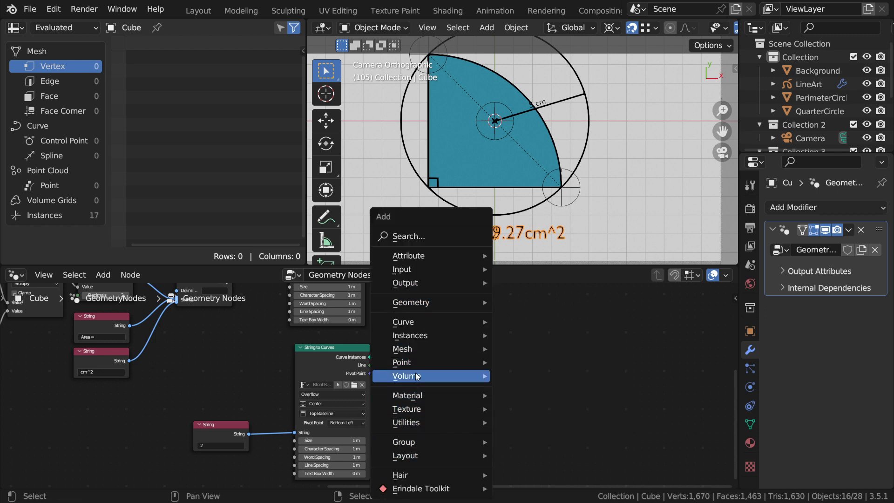
pyautogui.moveTo(445, 348)
pyautogui.moveTo(581, 413)
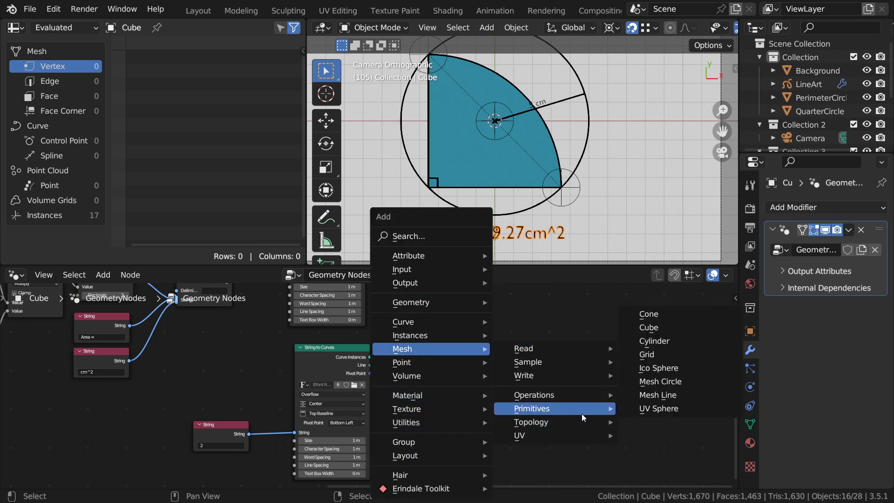
pyautogui.click(423, 236)
pyautogui.write('trans')
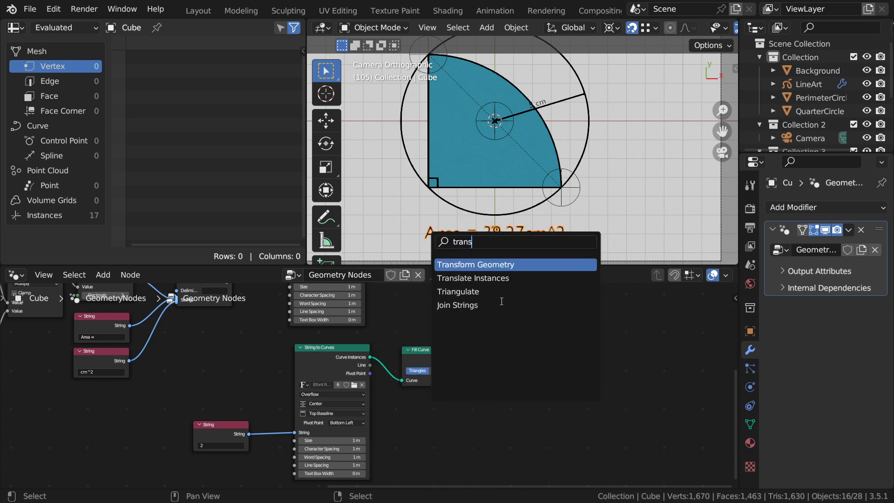
pyautogui.press('Return')
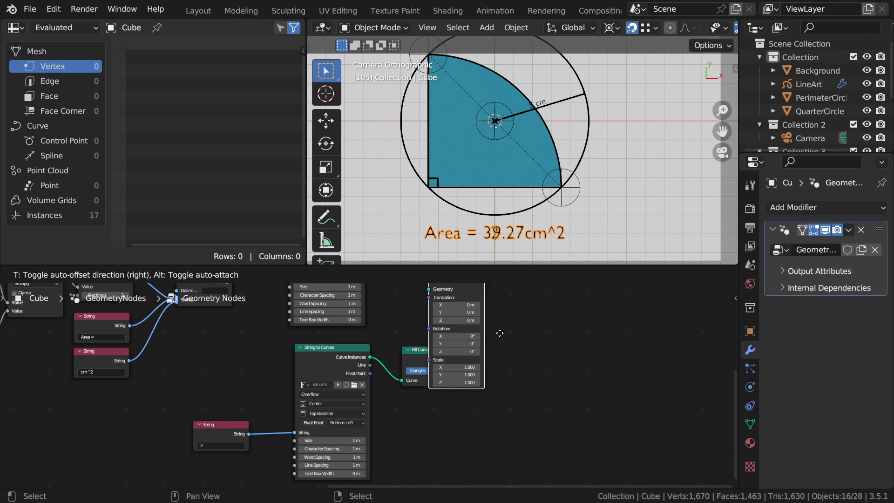
pyautogui.click(513, 432)
# - Fit the Transform Geometry node into the lower Fill Curve's output and set its X translation to about 3.81 m
pyautogui.scroll(2, 522, 393)
pyautogui.keyDown('shift'); pyautogui.moveTo(496, 377); pyautogui.dragTo(472, 451, button='middle'); pyautogui.keyUp('shift')
pyautogui.moveTo(496, 432); pyautogui.dragTo(467, 346)
pyautogui.keyDown('ctrl'); pyautogui.moveTo(507, 330); pyautogui.dragTo(515, 373, button='middle'); pyautogui.keyUp('ctrl')
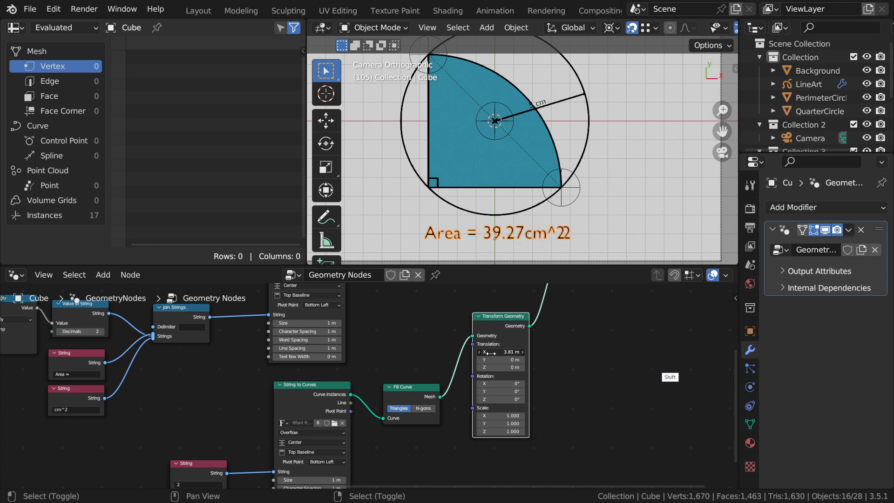
# - Shorten the unit String node's text to "cm"
pyautogui.keyDown('ctrl'); pyautogui.moveTo(506, 380); pyautogui.dragTo(503, 397, button='middle'); pyautogui.keyUp('ctrl')
pyautogui.moveTo(299, 451)
pyautogui.keyDown('shift'); pyautogui.mouseDown(button='middle')
pyautogui.moveTo(543, 427)
pyautogui.moveTo(536, 440)
pyautogui.mouseUp(button='middle'); pyautogui.keyUp('shift')
pyautogui.keyDown('shift'); pyautogui.moveTo(306, 404); pyautogui.dragTo(433, 410, button='middle'); pyautogui.keyUp('shift')
pyautogui.click(296, 410)
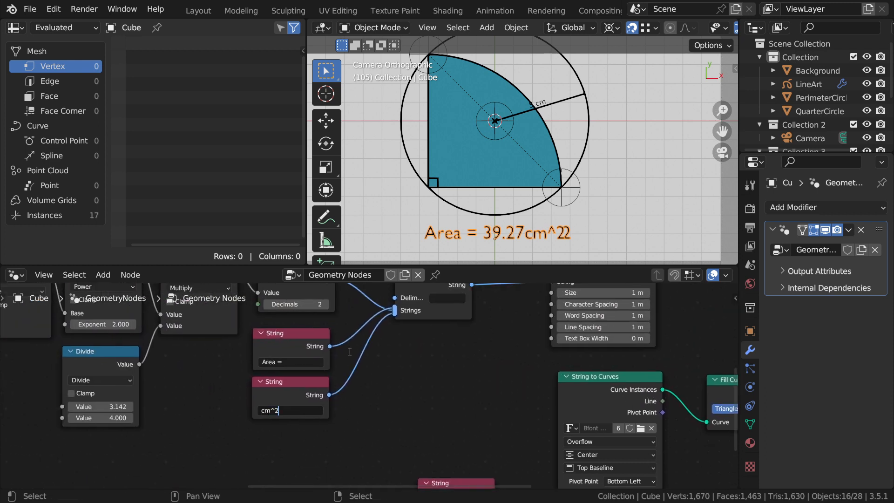
pyautogui.press('Return')
# - Set the Transform Geometry scale to 0.670 on all axes and its Y translation to 0.31 m to form a superscript
pyautogui.keyDown('shift'); pyautogui.moveTo(481, 402); pyautogui.dragTo(284, 373, button='middle'); pyautogui.keyUp('shift')
pyautogui.keyDown('ctrl'); pyautogui.moveTo(574, 423); pyautogui.dragTo(570, 409, button='middle'); pyautogui.keyUp('ctrl')
pyautogui.keyDown('shift'); pyautogui.moveTo(557, 408); pyautogui.dragTo(213, 462, button='middle'); pyautogui.keyUp('shift')
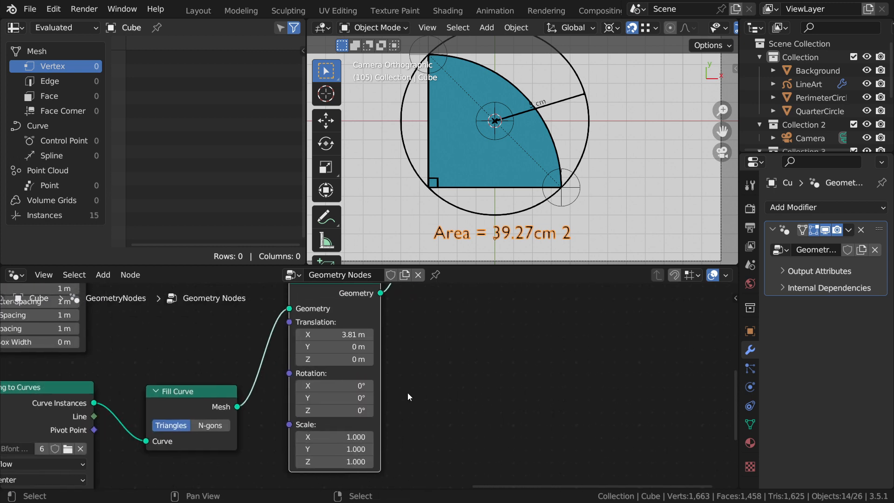
pyautogui.keyDown('ctrl'); pyautogui.moveTo(405, 386); pyautogui.dragTo(400, 401, button='middle'); pyautogui.keyUp('ctrl')
pyautogui.moveTo(357, 424); pyautogui.dragTo(357, 445)
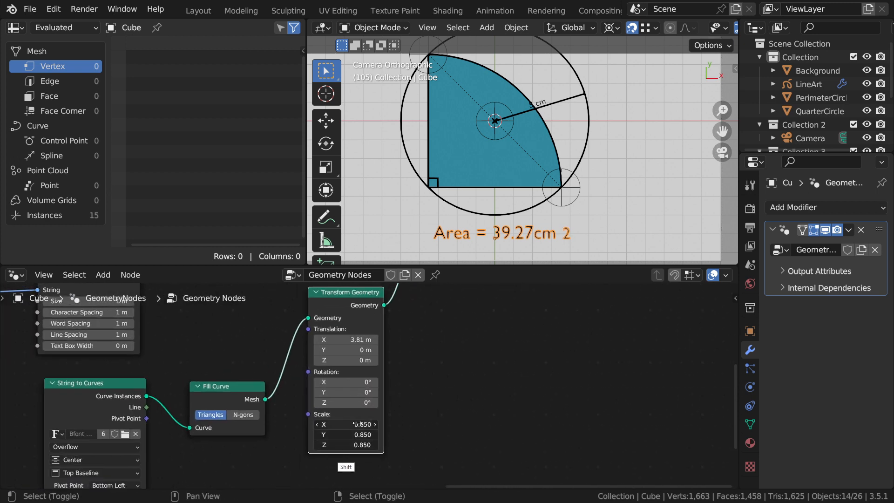
pyautogui.keyDown('shift'); pyautogui.moveTo(357, 424); pyautogui.dragTo(344, 424); pyautogui.keyUp('shift')
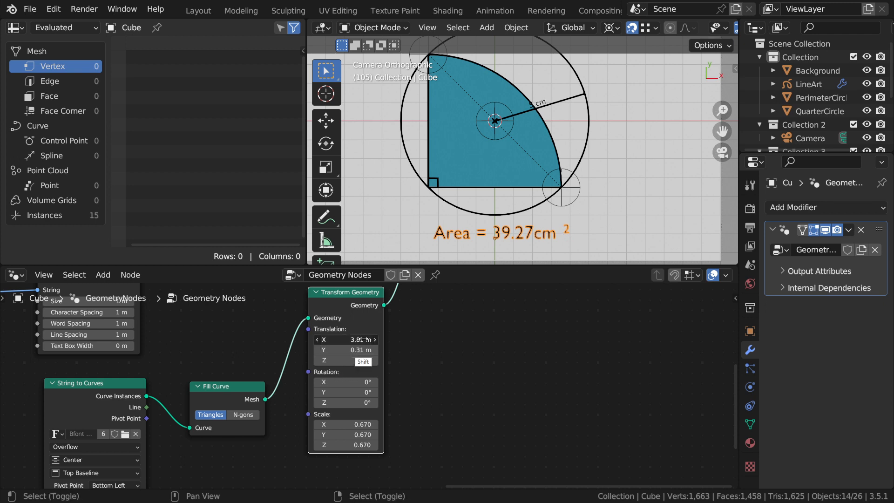
# - Set the superscript's X translation to 3.45 m and play the animation to check the area readout
pyautogui.keyDown('ctrl'); pyautogui.moveTo(455, 346); pyautogui.dragTo(426, 392, button='middle'); pyautogui.keyUp('ctrl')
pyautogui.keyDown('shift'); pyautogui.moveTo(426, 393); pyautogui.dragTo(456, 394, button='middle'); pyautogui.keyUp('shift')
pyautogui.hotkey('shift', 'space')
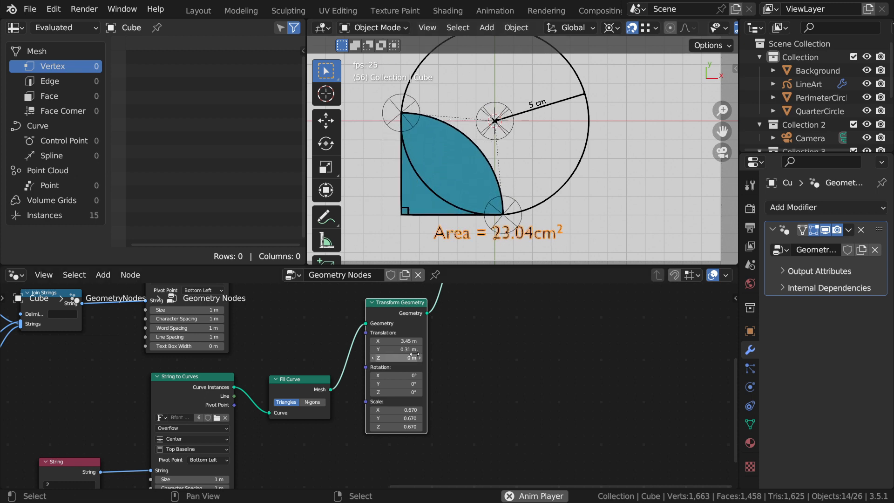
pyautogui.press('space')
# - Add a String Length node below the "cm" String node
pyautogui.scroll(-4, 399, 331)
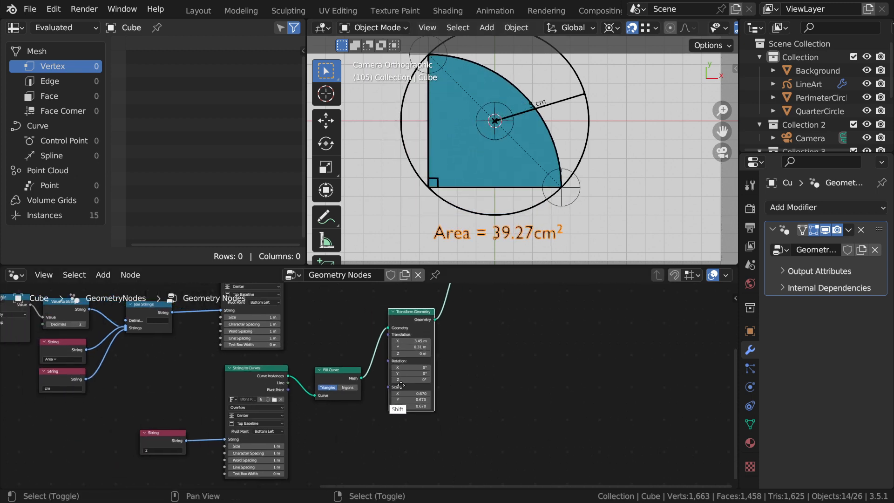
pyautogui.keyDown('shift'); pyautogui.moveTo(202, 460); pyautogui.dragTo(316, 440, button='middle'); pyautogui.keyUp('shift')
pyautogui.keyDown('ctrl'); pyautogui.moveTo(288, 395); pyautogui.dragTo(293, 407, button='middle'); pyautogui.keyUp('ctrl')
pyautogui.keyDown('shift'); pyautogui.moveTo(293, 407); pyautogui.dragTo(302, 427, button='middle'); pyautogui.keyUp('shift')
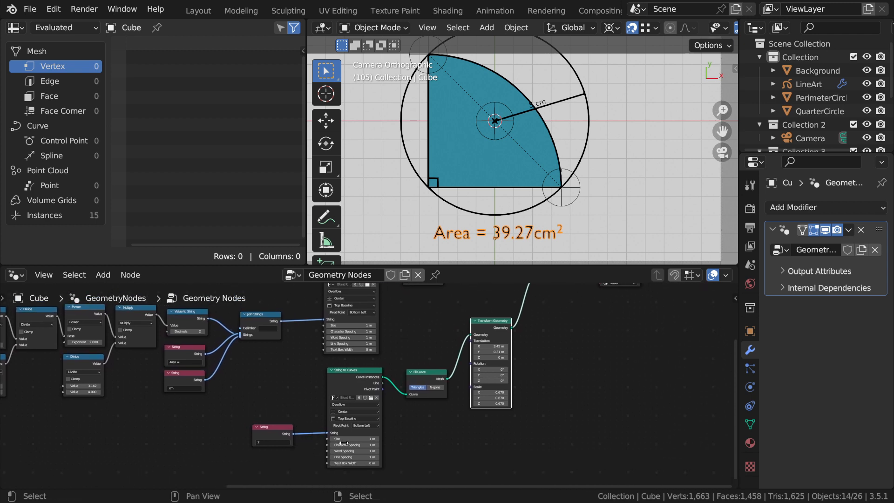
pyautogui.keyDown('ctrl'); pyautogui.moveTo(383, 431); pyautogui.dragTo(415, 408, button='middle'); pyautogui.keyUp('ctrl')
pyautogui.moveTo(307, 370); pyautogui.dragTo(380, 391, button='middle')
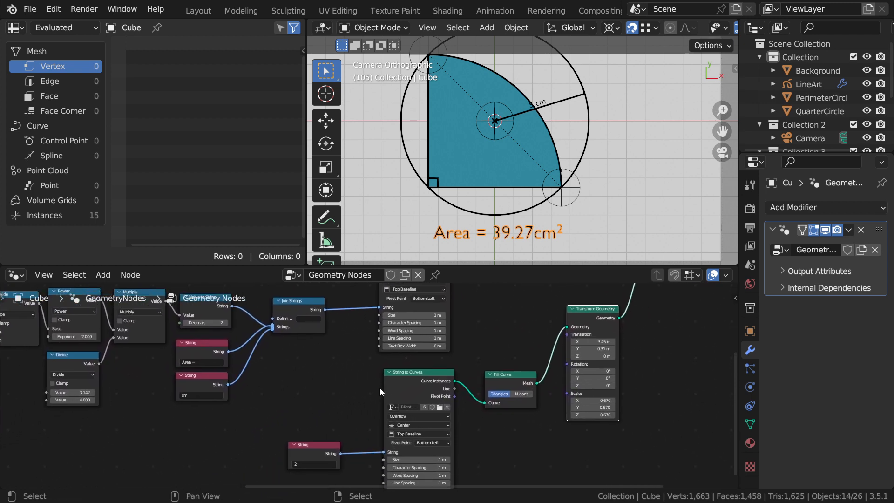
pyautogui.hotkey('shift', 'a')
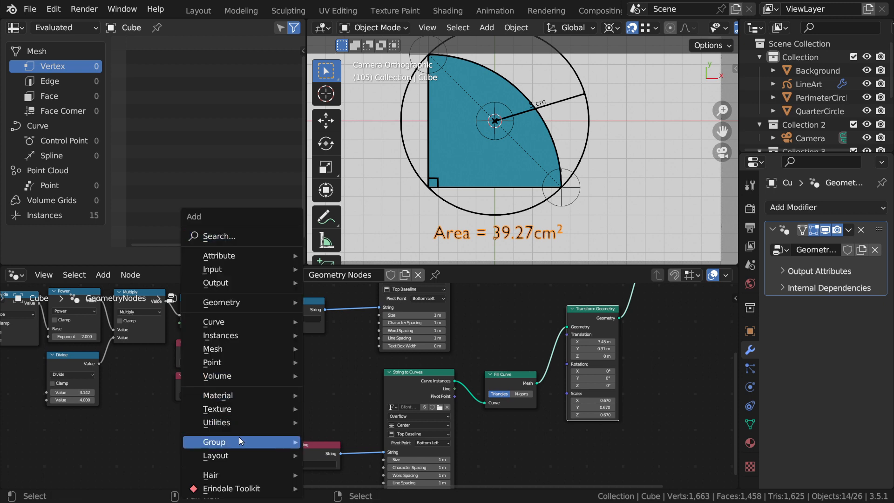
pyautogui.moveTo(234, 423)
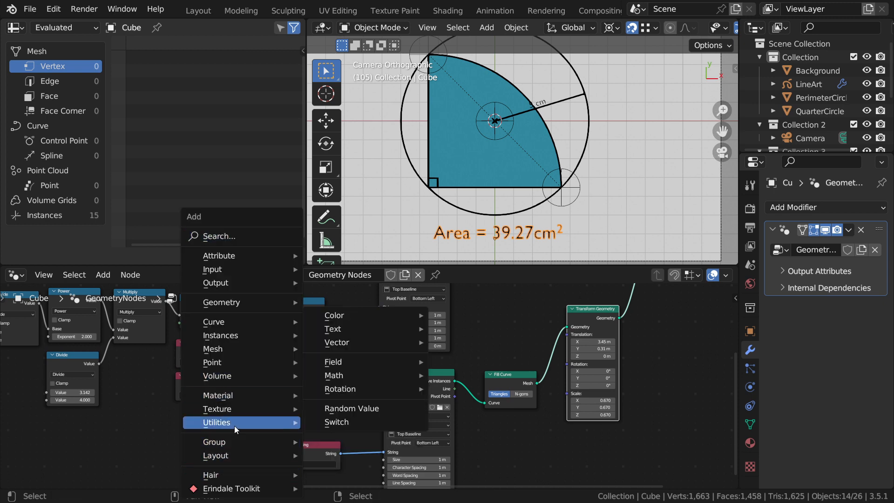
pyautogui.moveTo(359, 321)
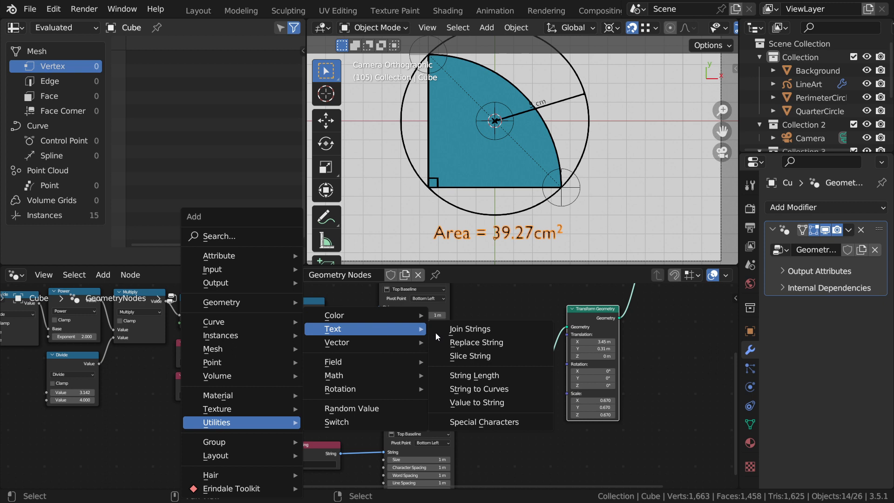
pyautogui.click(509, 378)
pyautogui.click(275, 417)
# - Connect the Join Strings output to the String Length node and position that node above the "2" String node
pyautogui.moveTo(275, 416); pyautogui.dragTo(403, 349, button='middle')
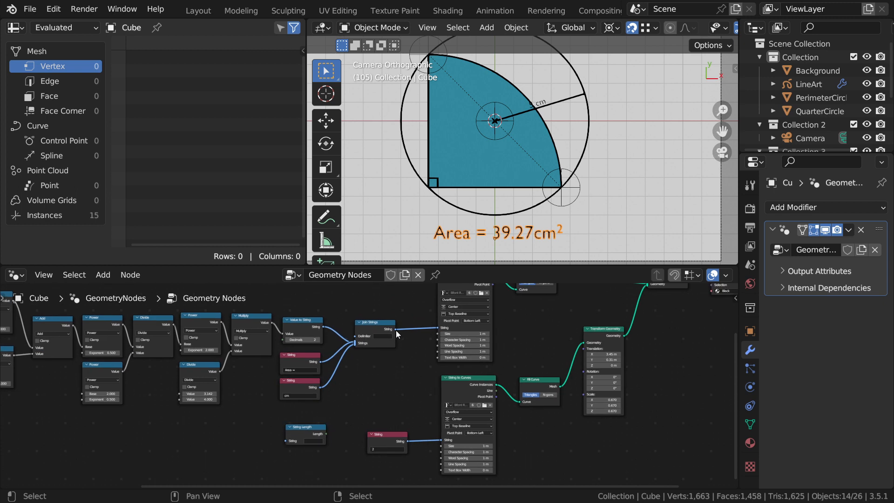
pyautogui.moveTo(396, 331); pyautogui.dragTo(312, 417)
pyautogui.moveTo(396, 331); pyautogui.dragTo(396, 332)
pyautogui.keyDown('ctrl'); pyautogui.moveTo(324, 430); pyautogui.dragTo(348, 414, button='middle'); pyautogui.keyUp('ctrl')
pyautogui.moveTo(319, 422); pyautogui.dragTo(427, 376)
pyautogui.keyDown('ctrl'); pyautogui.moveTo(459, 395); pyautogui.dragTo(444, 407, button='middle'); pyautogui.keyUp('ctrl')
pyautogui.keyDown('shift'); pyautogui.moveTo(448, 412); pyautogui.dragTo(276, 451, button='middle'); pyautogui.keyUp('shift')
pyautogui.keyDown('shift'); pyautogui.moveTo(366, 435); pyautogui.dragTo(462, 384, button='middle'); pyautogui.keyUp('shift')
pyautogui.keyDown('ctrl'); pyautogui.moveTo(362, 385); pyautogui.dragTo(372, 308, button='middle'); pyautogui.keyUp('ctrl')
pyautogui.keyDown('shift'); pyautogui.moveTo(485, 399); pyautogui.dragTo(319, 460, button='middle'); pyautogui.keyUp('shift')
pyautogui.moveTo(178, 448); pyautogui.dragTo(362, 396, button='middle')
pyautogui.moveTo(317, 359); pyautogui.dragTo(325, 372)
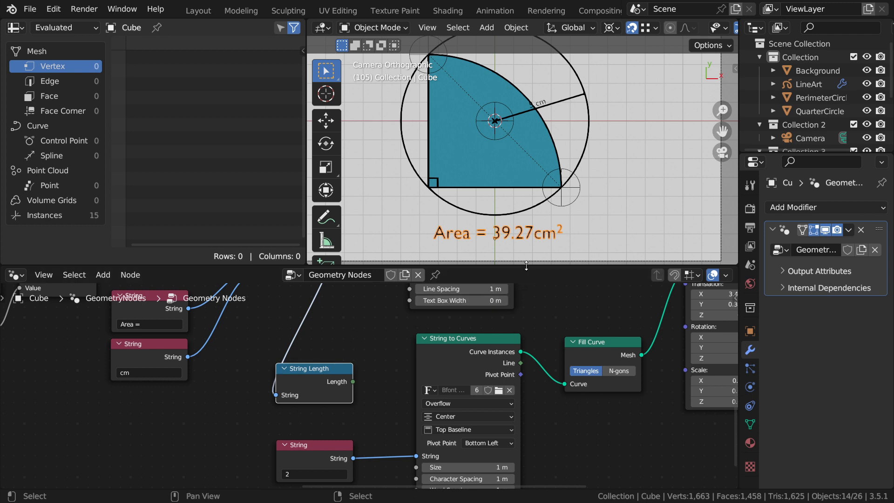
# - Set the lower String to Curves node's horizontal alignment to Justify
pyautogui.keyDown('ctrl'); pyautogui.moveTo(421, 338); pyautogui.dragTo(442, 377, button='middle'); pyautogui.keyUp('ctrl')
pyautogui.keyDown('shift'); pyautogui.moveTo(442, 377); pyautogui.dragTo(389, 380, button='middle'); pyautogui.keyUp('shift')
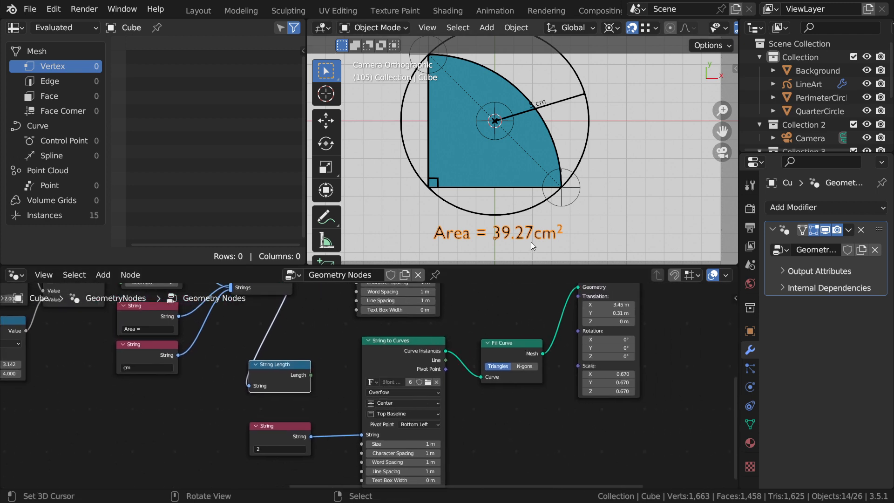
pyautogui.moveTo(545, 406); pyautogui.dragTo(551, 383, button='middle')
pyautogui.moveTo(390, 414); pyautogui.dragTo(375, 435, button='middle')
pyautogui.click(405, 411)
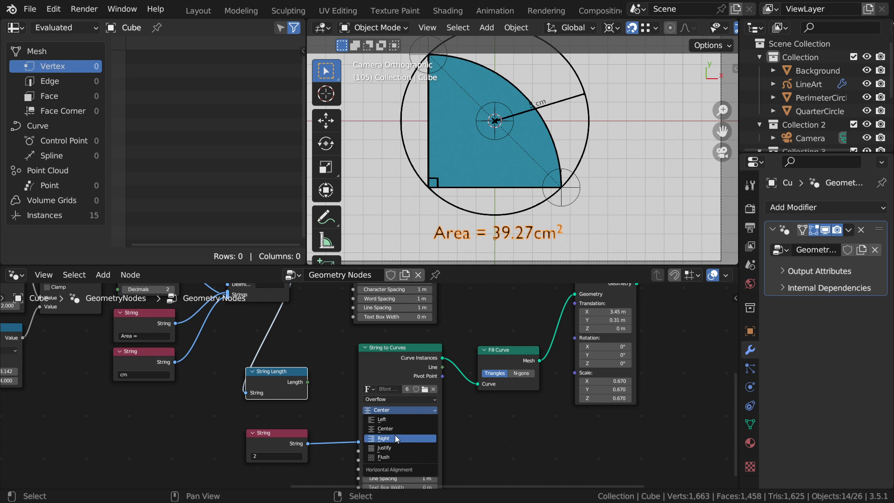
pyautogui.moveTo(415, 340); pyautogui.dragTo(395, 443, button='middle')
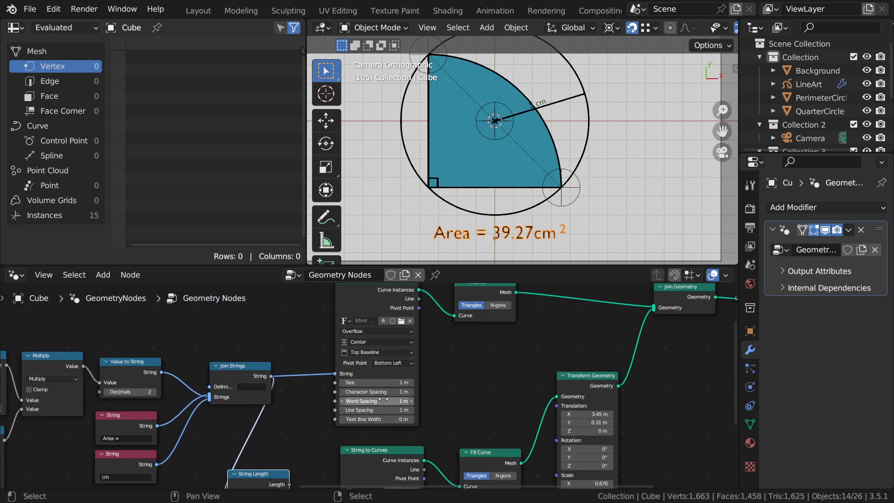
# - Set the upper String to Curves horizontal alignment to Right and the superscript's X translation to 0.08 m
pyautogui.click(377, 343)
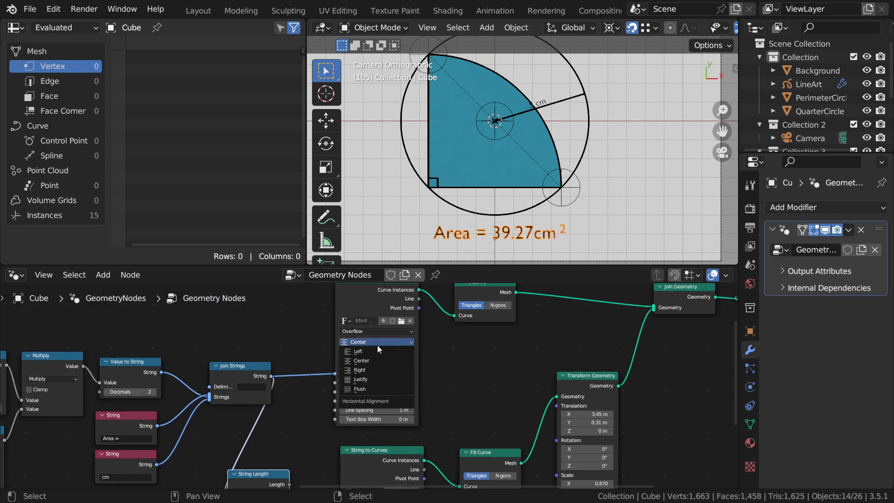
pyautogui.click(368, 373)
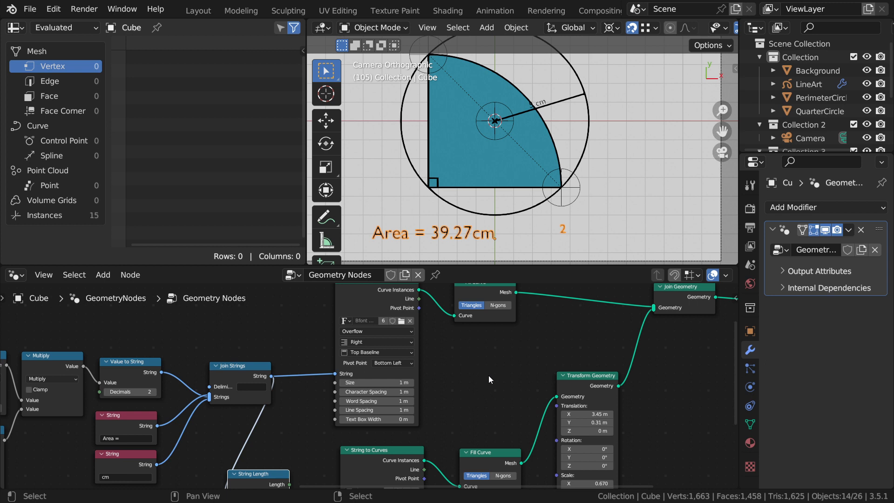
pyautogui.scroll(-4, 478, 343)
pyautogui.keyDown('ctrl'); pyautogui.hscroll(2, 525, 372); pyautogui.keyUp('ctrl')
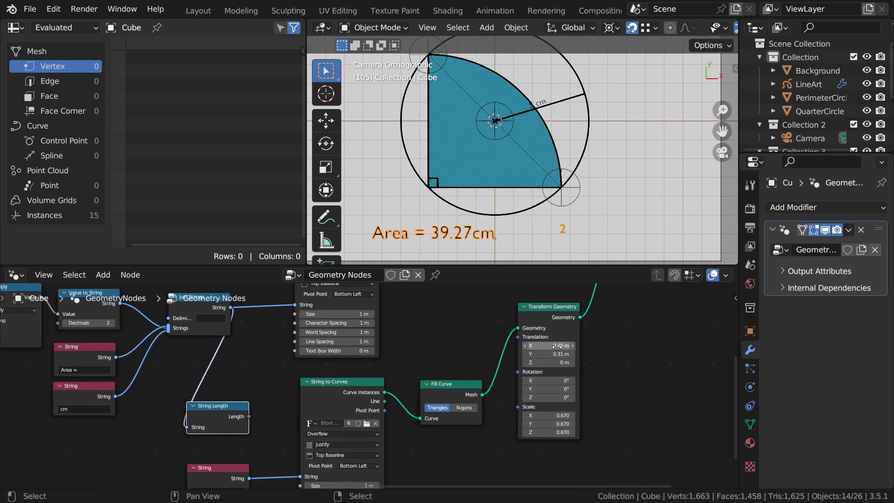
pyautogui.keyDown('shift'); pyautogui.moveTo(561, 345); pyautogui.dragTo(511, 350); pyautogui.keyUp('shift')
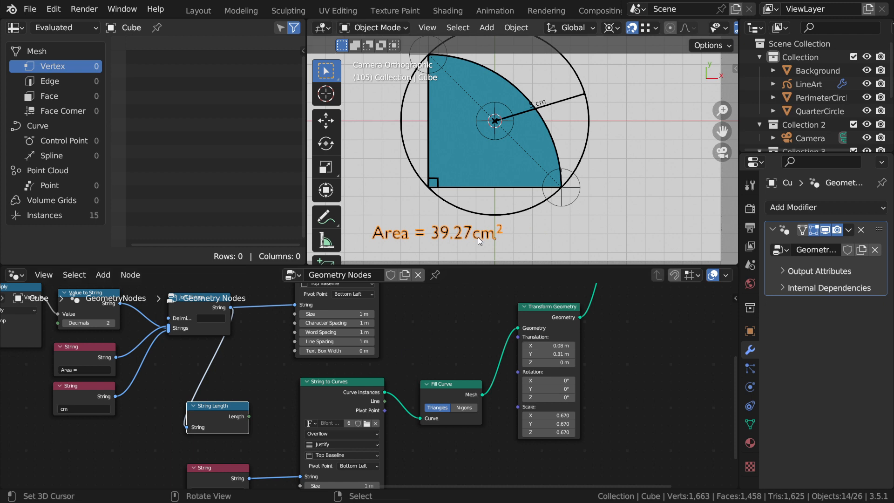
# - Move the text object about 3.28 m along the X axis and play the animation to check the superscript's position
pyautogui.press('g')
pyautogui.press('x')
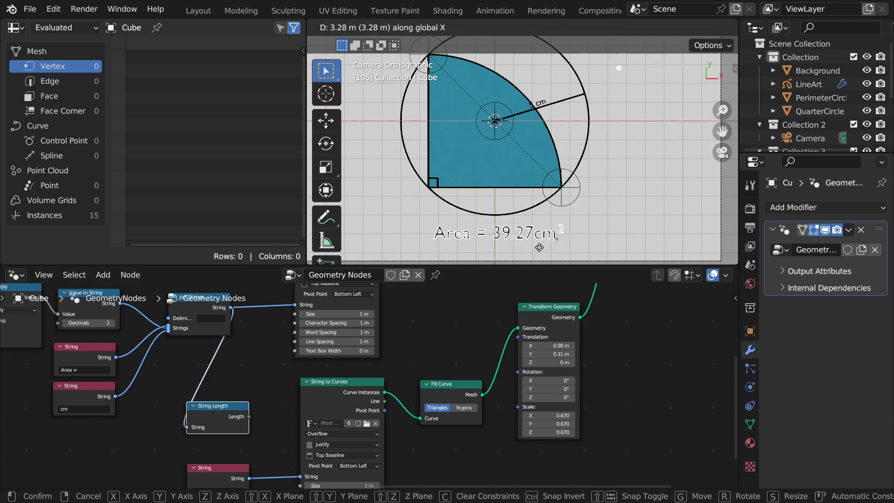
pyautogui.click(540, 247)
pyautogui.press('space')
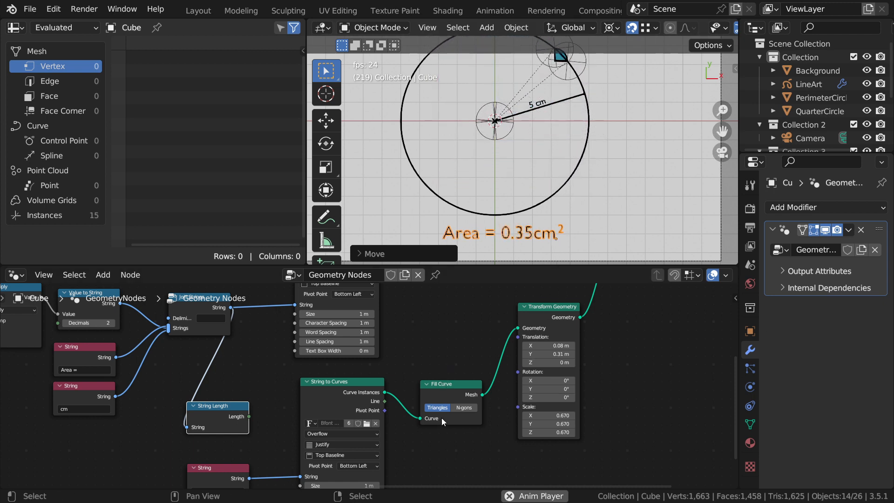
pyautogui.press('Escape')
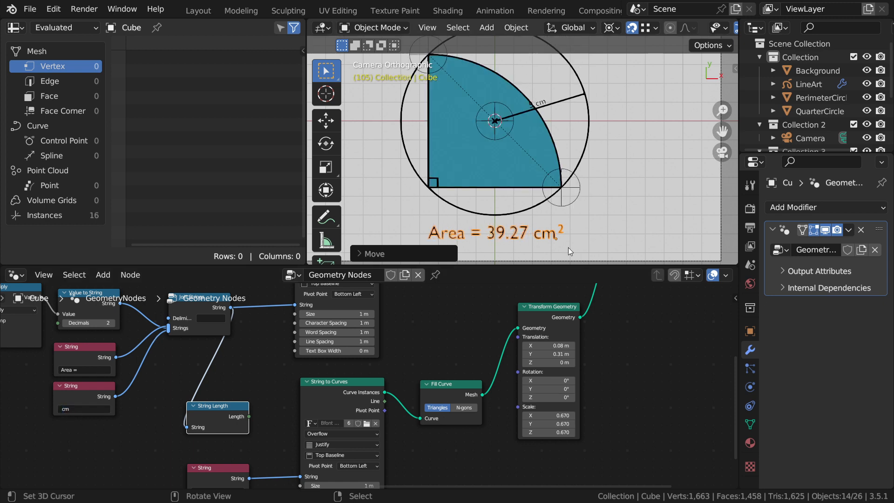
# - Play the animation and delete the String Length node attached to Join Strings
pyautogui.press('space')
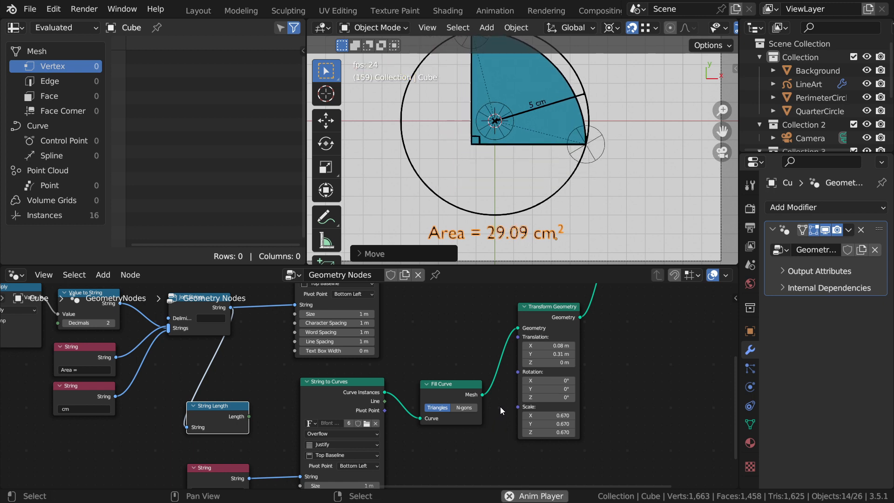
pyautogui.scroll(-1, 513, 149)
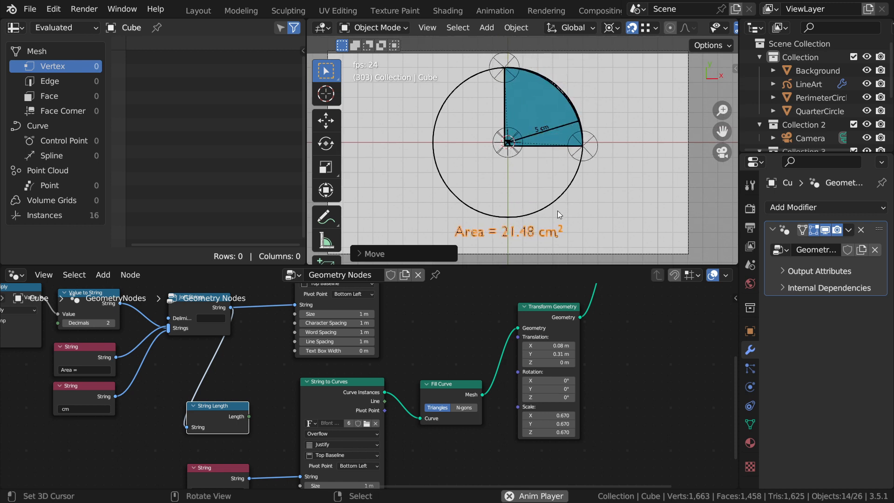
pyautogui.scroll(-3, 421, 337)
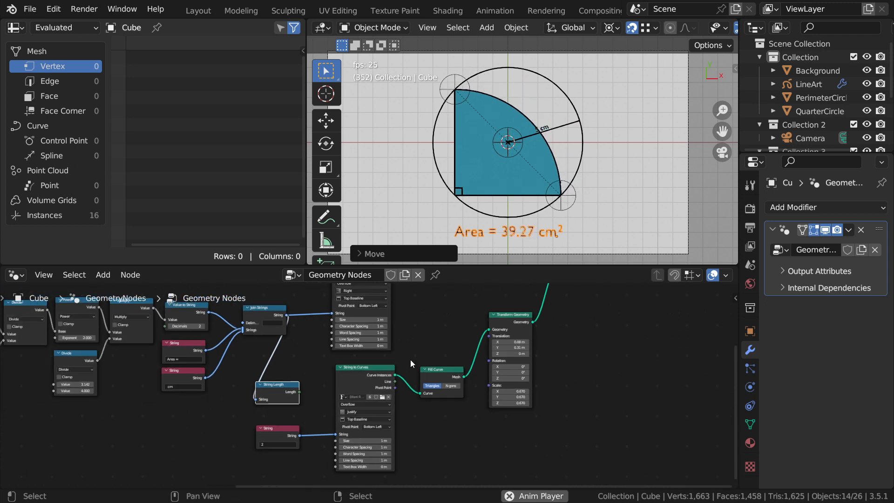
pyautogui.press('x')
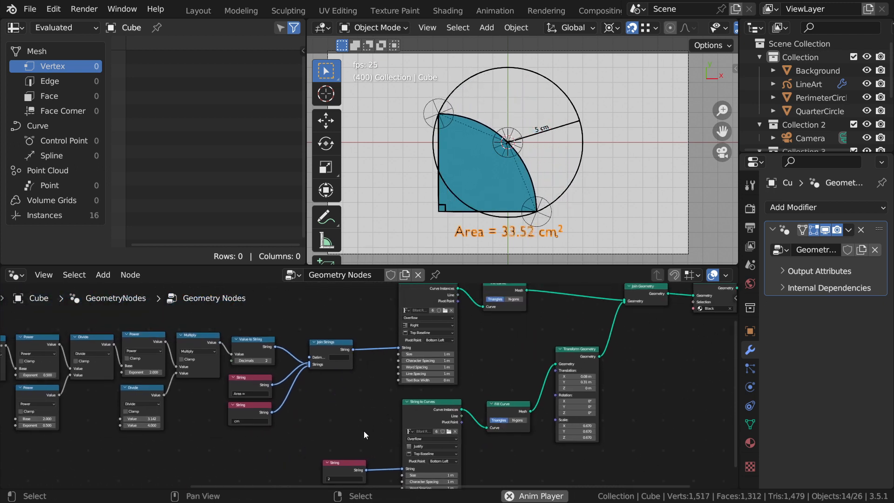
pyautogui.scroll(-3, 497, 452)
pyautogui.keyDown('shift'); pyautogui.moveTo(544, 430); pyautogui.dragTo(544, 410, button='middle'); pyautogui.keyUp('shift')
pyautogui.keyDown('ctrl'); pyautogui.moveTo(544, 410); pyautogui.dragTo(433, 432, button='middle'); pyautogui.keyUp('ctrl')
pyautogui.keyDown('shift'); pyautogui.moveTo(433, 431); pyautogui.dragTo(469, 415, button='middle'); pyautogui.keyUp('shift')
pyautogui.scroll(2, 500, 412)
pyautogui.keyDown('shift'); pyautogui.moveTo(469, 415); pyautogui.dragTo(451, 410, button='middle'); pyautogui.keyUp('shift')
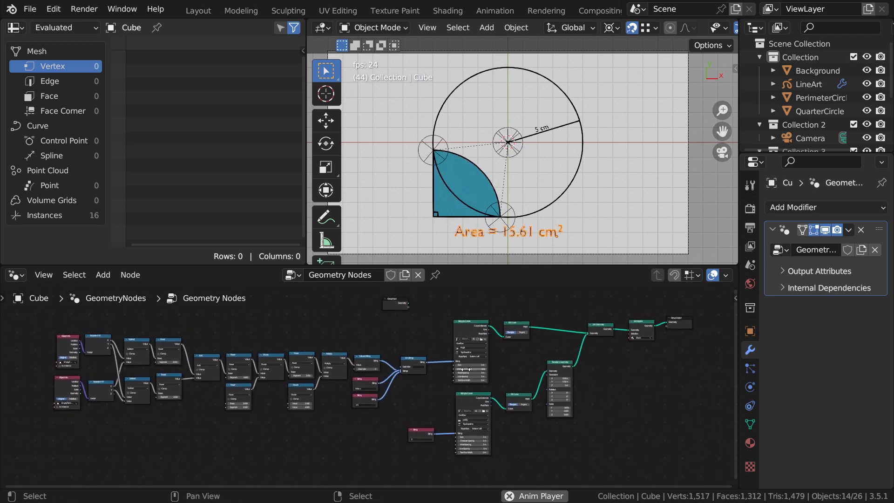
# - Switch to the Layout workspace and hide the viewport overlays in the camera view
pyautogui.click(198, 10)
pyautogui.keyDown('ctrl'); pyautogui.moveTo(414, 284); pyautogui.dragTo(380, 250, button='middle'); pyautogui.keyUp('ctrl')
pyautogui.press('KP_0')
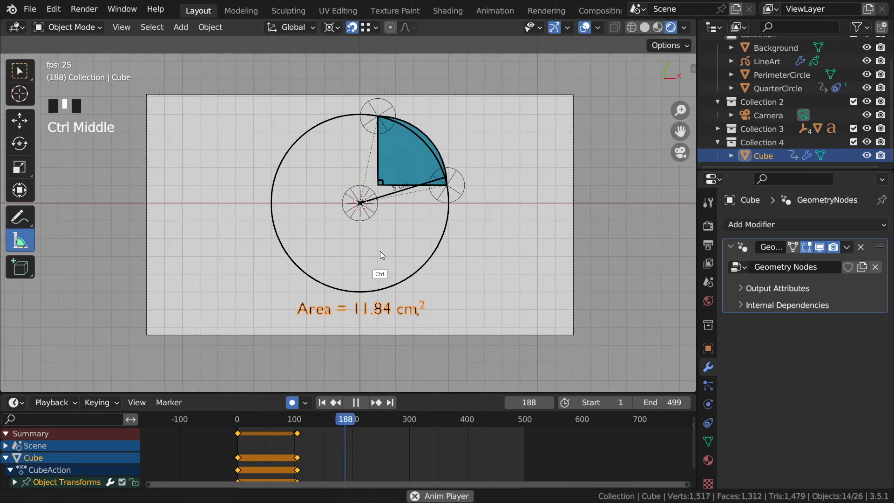
pyautogui.click(585, 27)
pyautogui.keyDown('ctrl'); pyautogui.moveTo(454, 302); pyautogui.dragTo(413, 326, button='middle'); pyautogui.keyUp('ctrl')
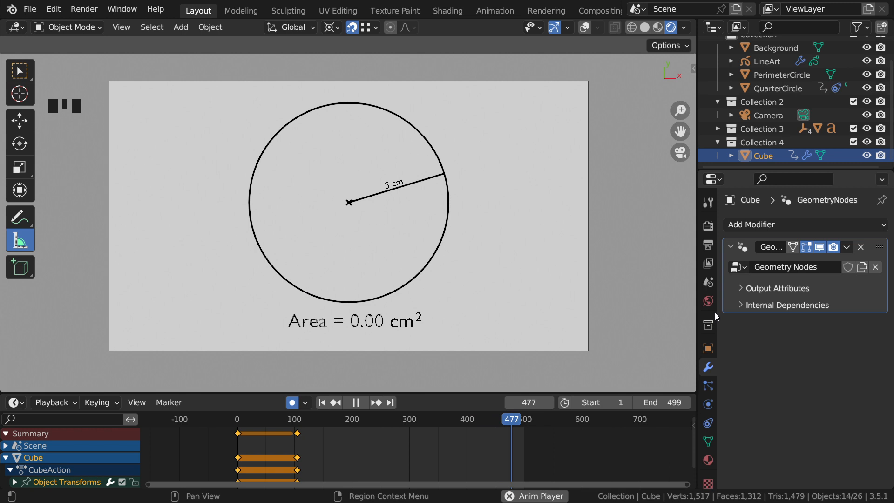
# - Set the render output's horizontal resolution to 1080 px for a square frame
pyautogui.click(709, 250)
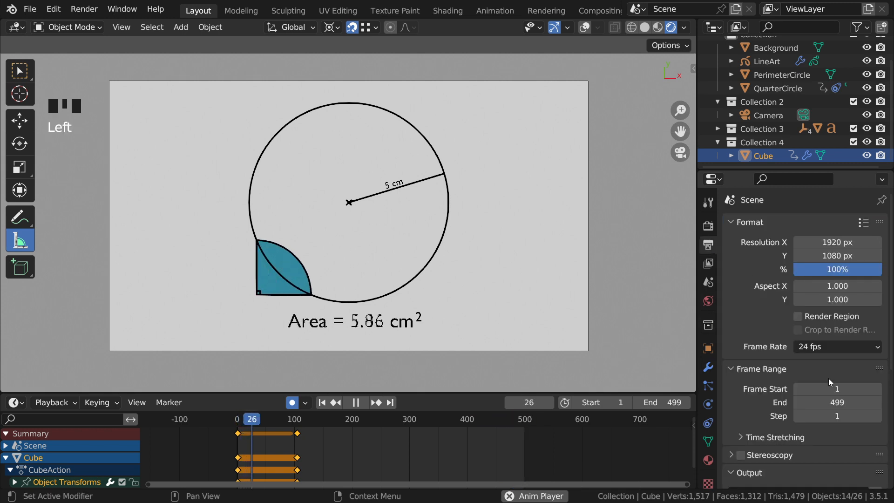
pyautogui.click(864, 224)
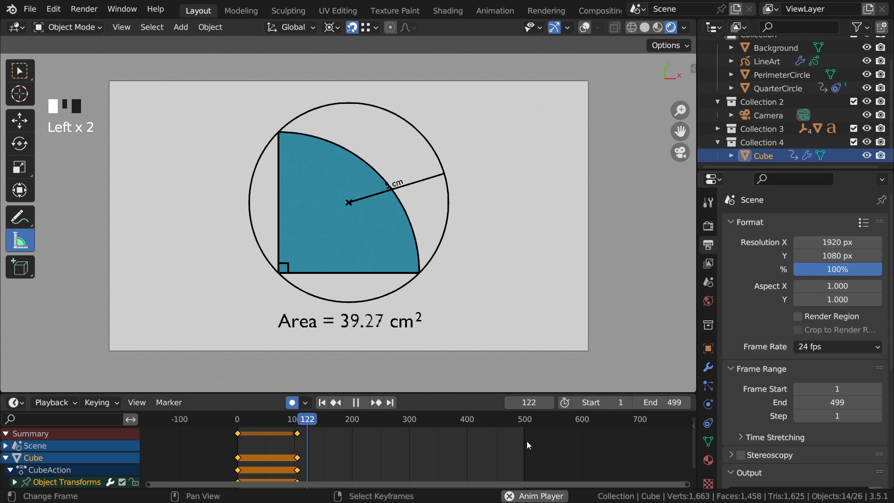
pyautogui.click(837, 244)
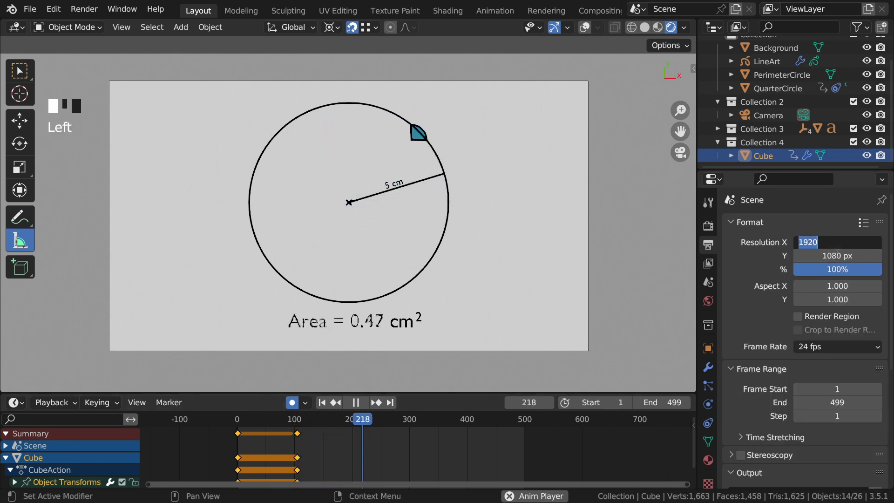
pyautogui.write('1080')
pyautogui.press('Return')
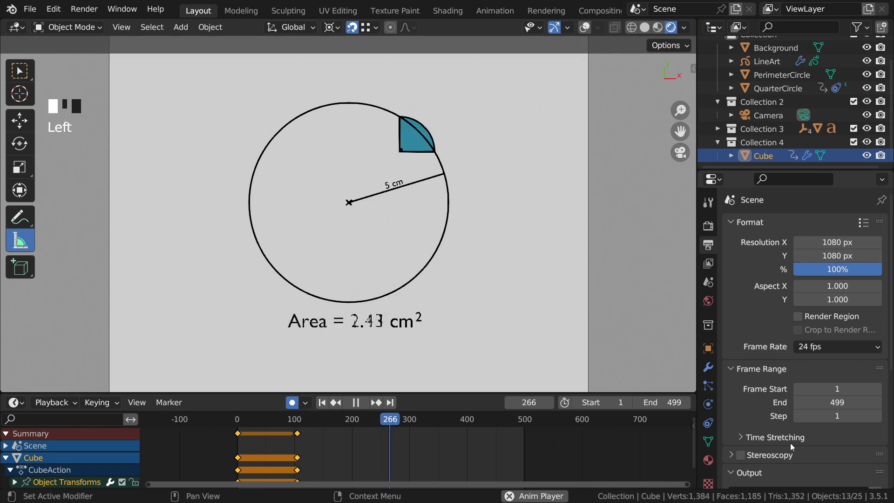
pyautogui.moveTo(412, 296)
pyautogui.keyDown('ctrl'); pyautogui.mouseDown(button='middle')
pyautogui.moveTo(415, 265)
pyautogui.moveTo(415, 290)
pyautogui.moveTo(417, 281)
pyautogui.mouseUp(button='middle'); pyautogui.keyUp('ctrl')
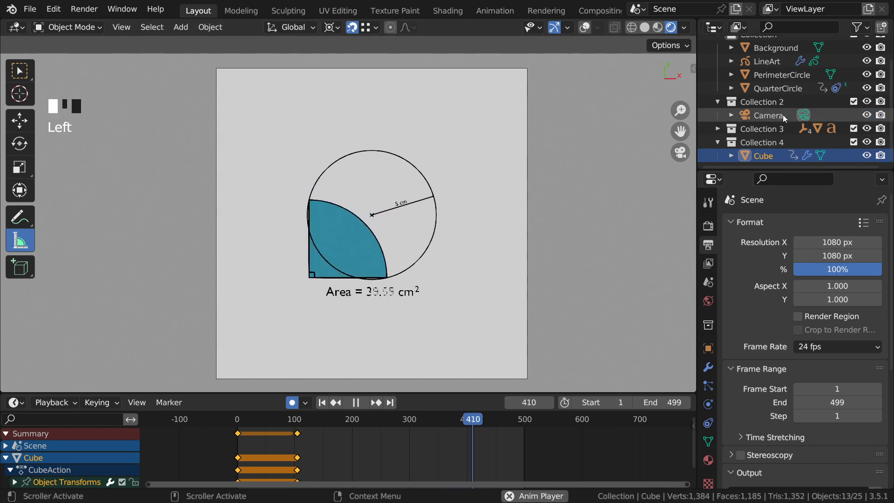
# - Set the Camera's orthographic scale to 12.75 so the diagram fills the square frame
pyautogui.click(768, 115)
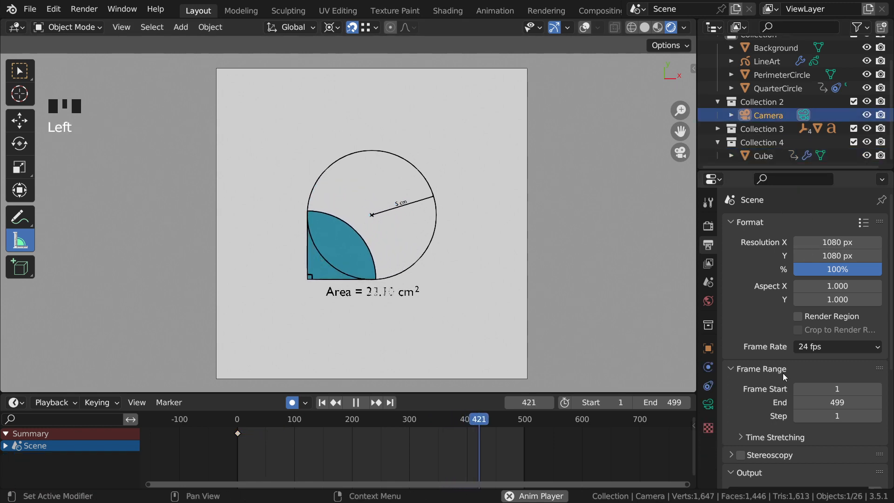
pyautogui.click(708, 406)
pyautogui.moveTo(830, 290)
pyautogui.keyDown('shift'); pyautogui.mouseDown()
pyautogui.moveTo(820, 289)
pyautogui.moveTo(837, 289)
pyautogui.mouseUp(); pyautogui.keyUp('shift')
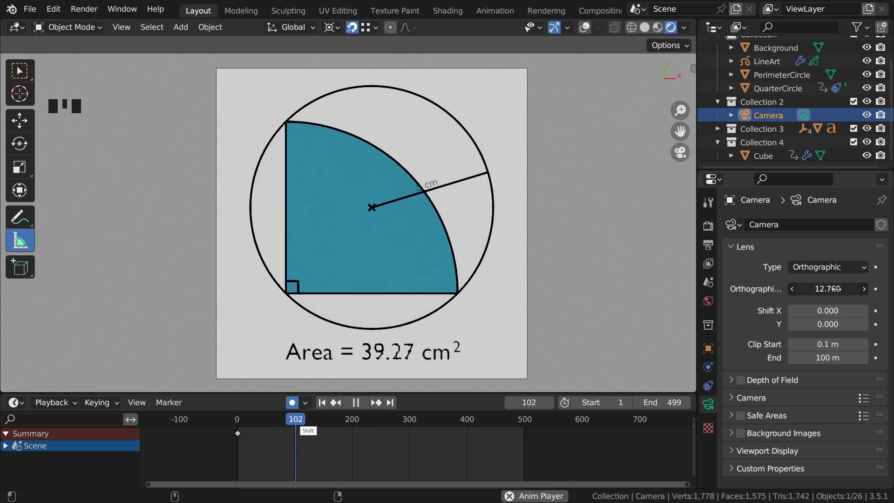
pyautogui.press('Escape')
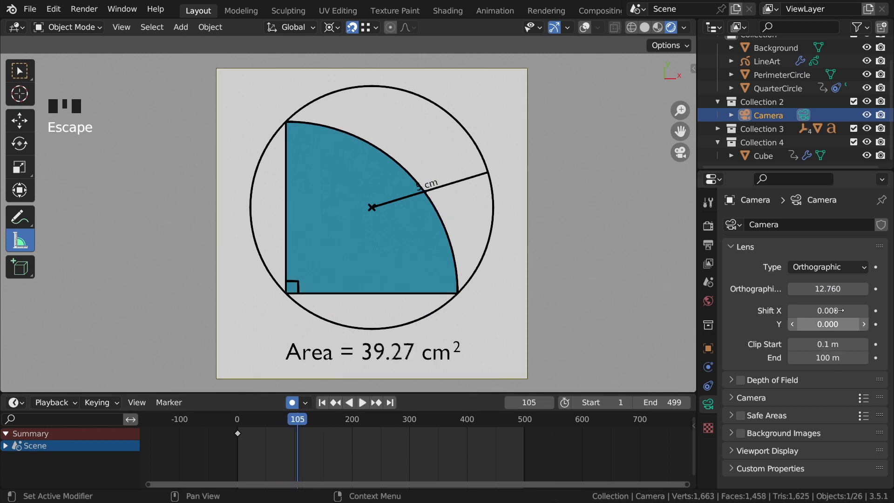
pyautogui.click(845, 289)
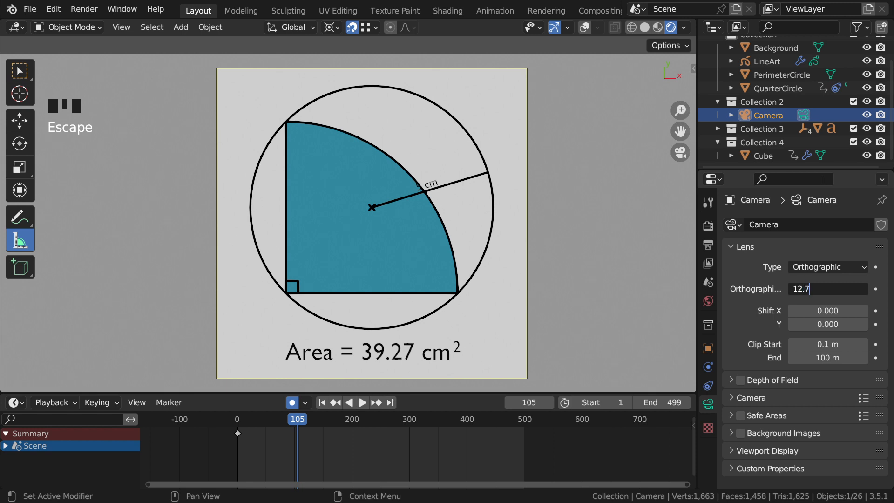
pyautogui.write('5')
pyautogui.press('Return')
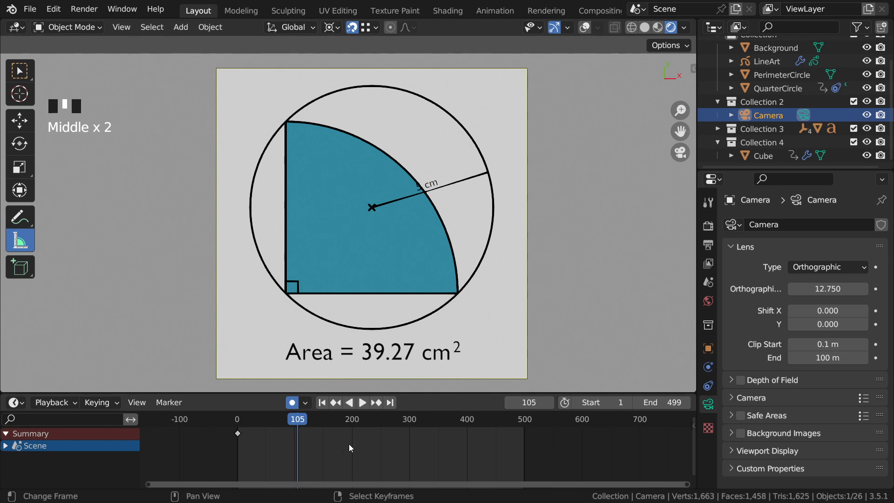
# - Play the animation from the first frame to check the camera framing
pyautogui.hotkey('shift', 'Left')
pyautogui.hotkey('shift', 'space')
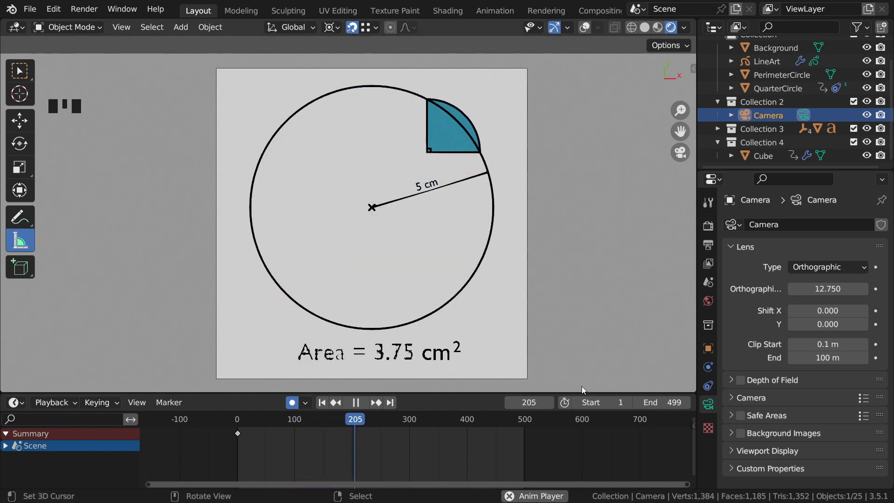
pyautogui.press('Escape')
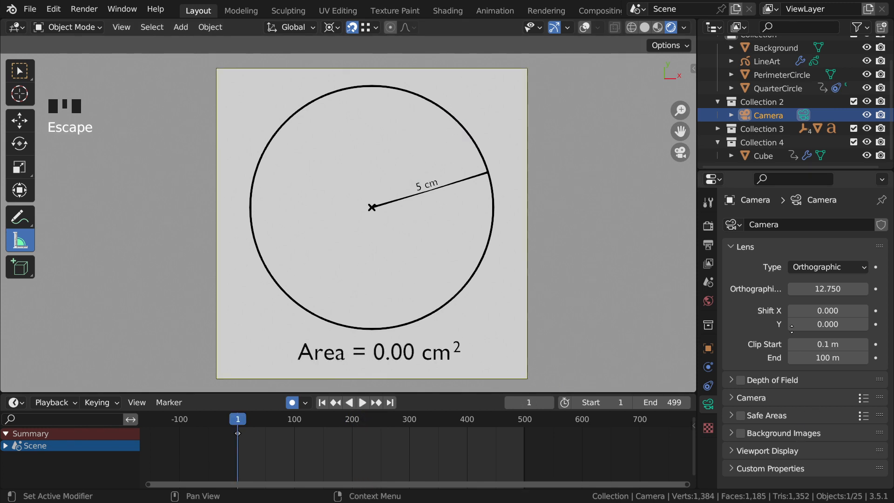
# - Set the render color management's view transform to Standard
pyautogui.click(709, 246)
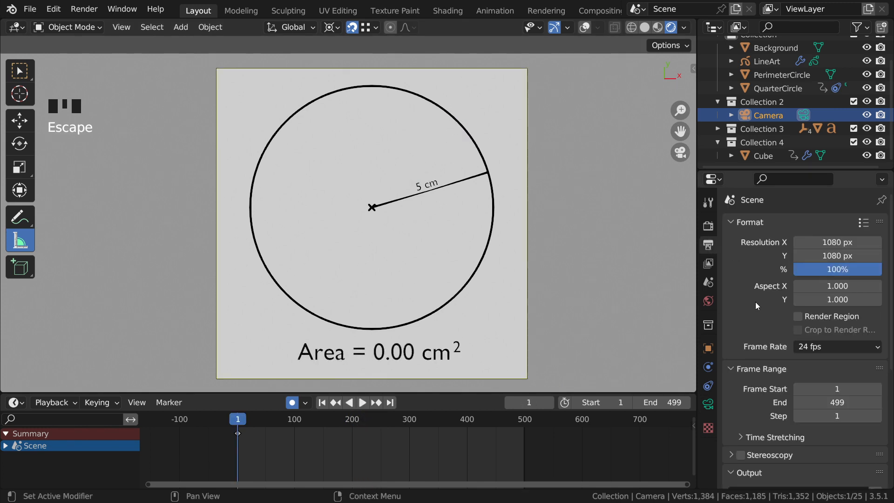
pyautogui.scroll(-10, 819, 326)
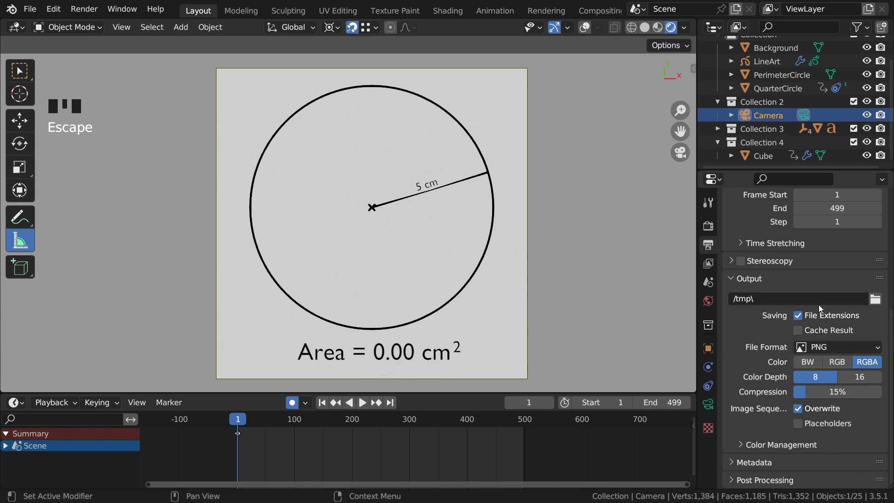
pyautogui.click(708, 225)
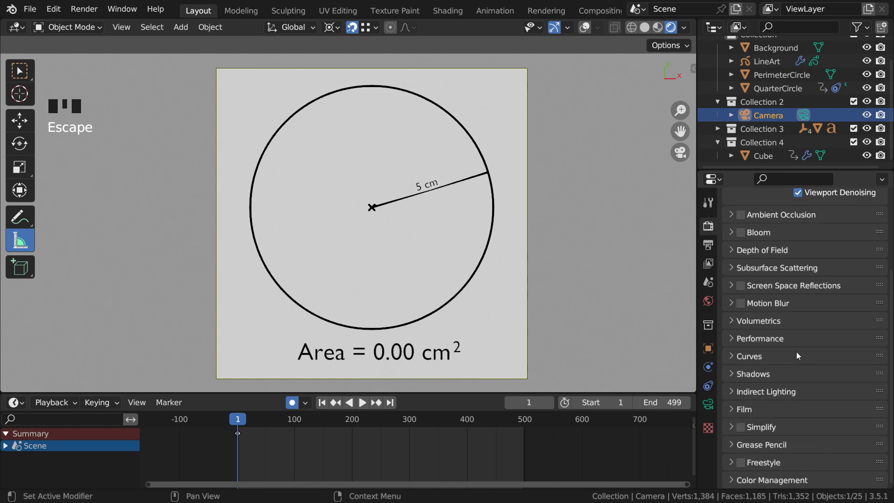
pyautogui.click(781, 480)
pyautogui.scroll(-6, 820, 458)
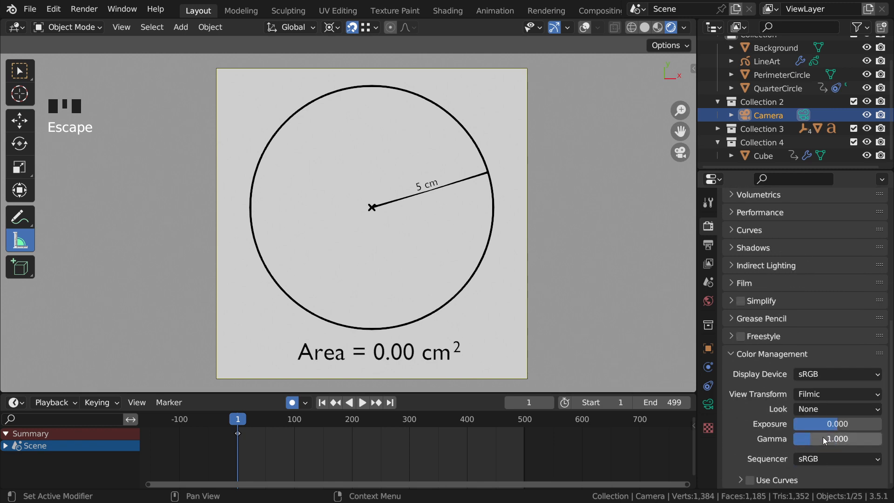
pyautogui.click(823, 396)
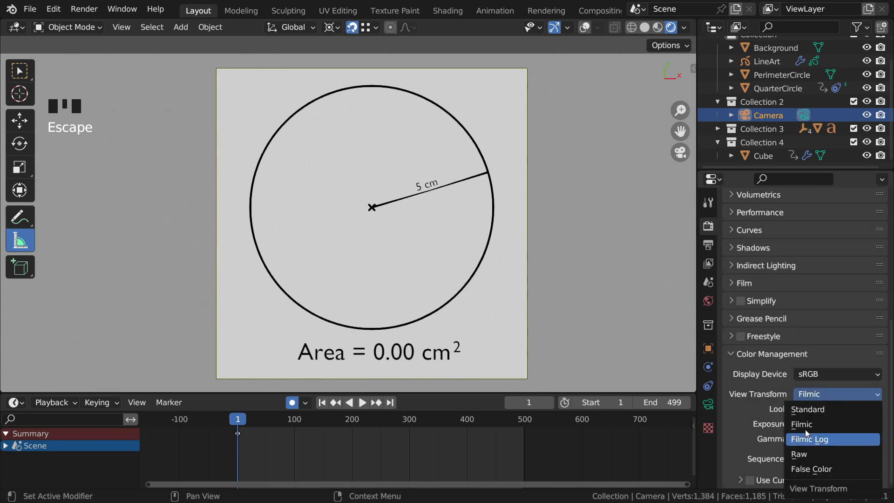
pyautogui.click(810, 409)
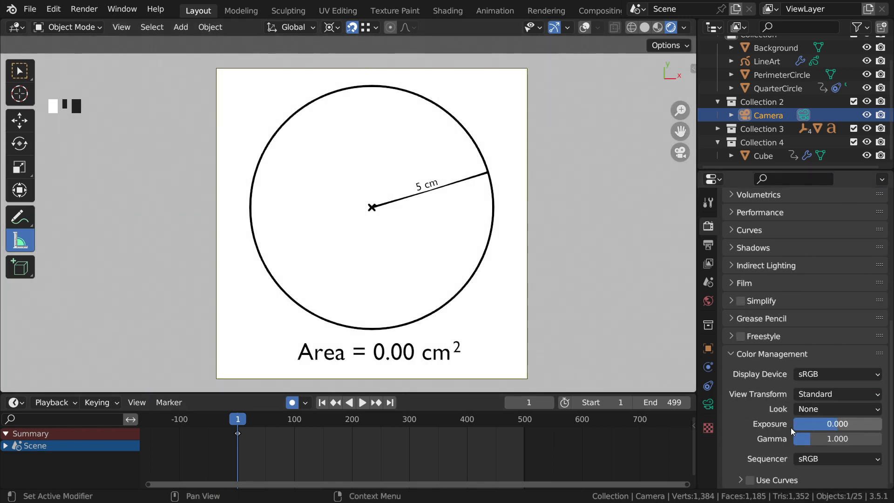
# - Play the animation to check the diagram's colors and review the render settings
pyautogui.hotkey('shift', 'space')
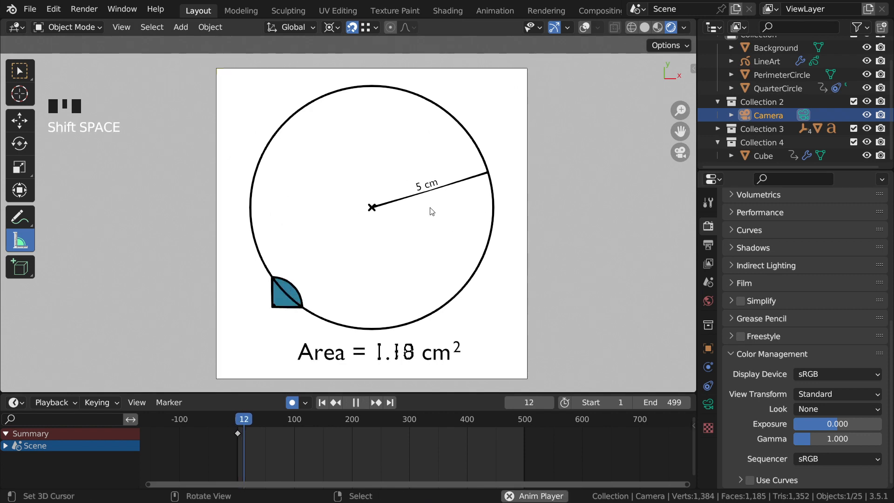
pyautogui.moveTo(451, 223)
pyautogui.keyDown('ctrl'); pyautogui.mouseDown(button='middle')
pyautogui.moveTo(460, 141)
pyautogui.moveTo(454, 194)
pyautogui.moveTo(459, 228)
pyautogui.moveTo(466, 226)
pyautogui.mouseUp(button='middle'); pyautogui.keyUp('ctrl')
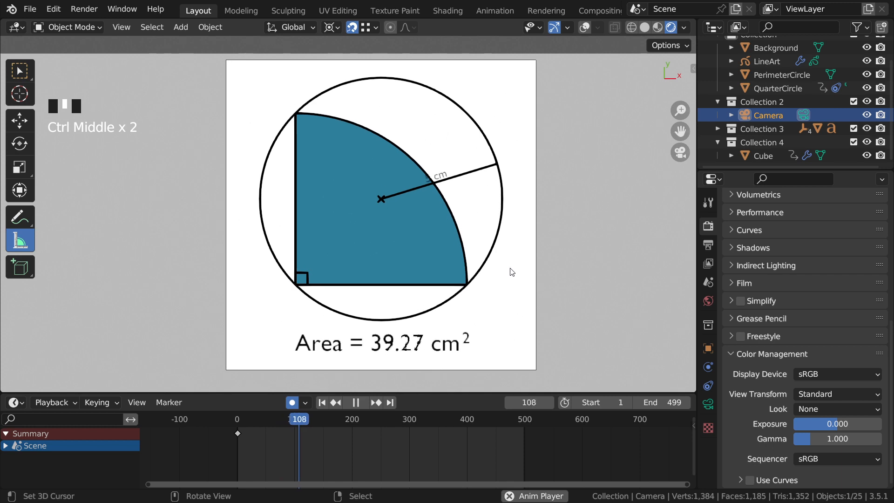
pyautogui.press('Escape')
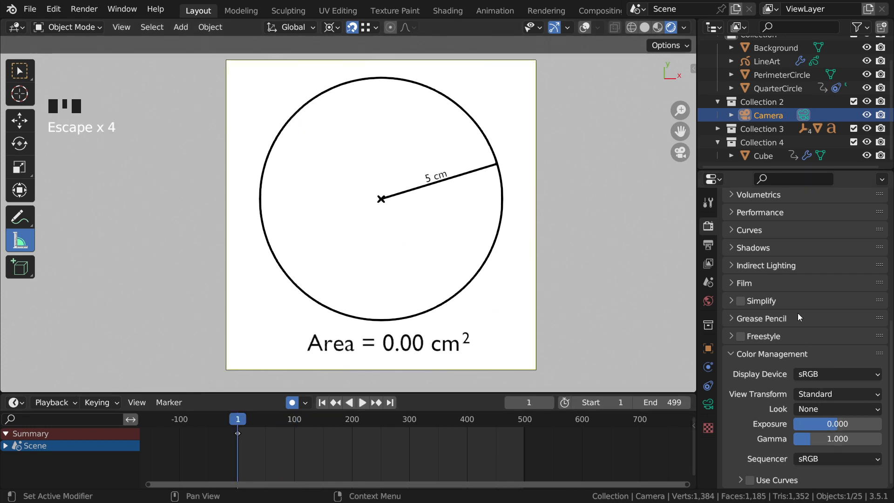
pyautogui.scroll(5, 792, 361)
pyautogui.scroll(-5, 792, 361)
pyautogui.scroll(5, 794, 368)
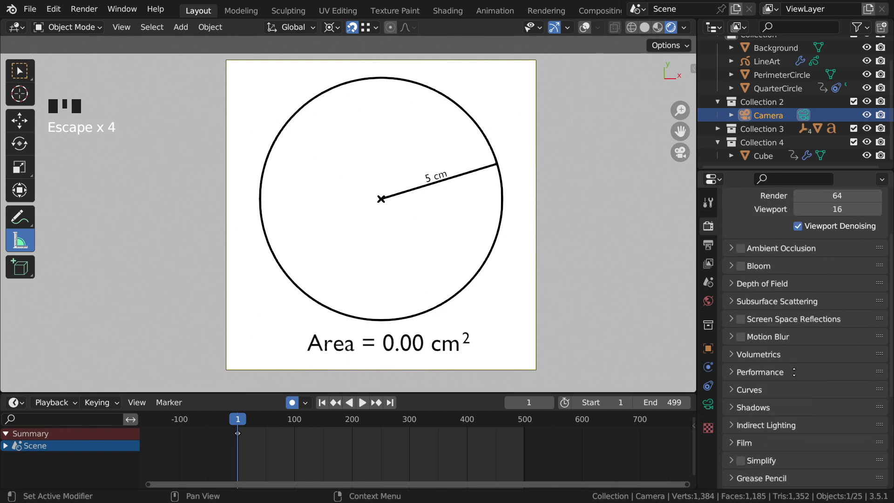
pyautogui.scroll(4, 793, 372)
# - Go to frame 64 and switch the viewport to wireframe shading
pyautogui.moveTo(250, 444); pyautogui.dragTo(274, 443)
pyautogui.rightClick(350, 314)
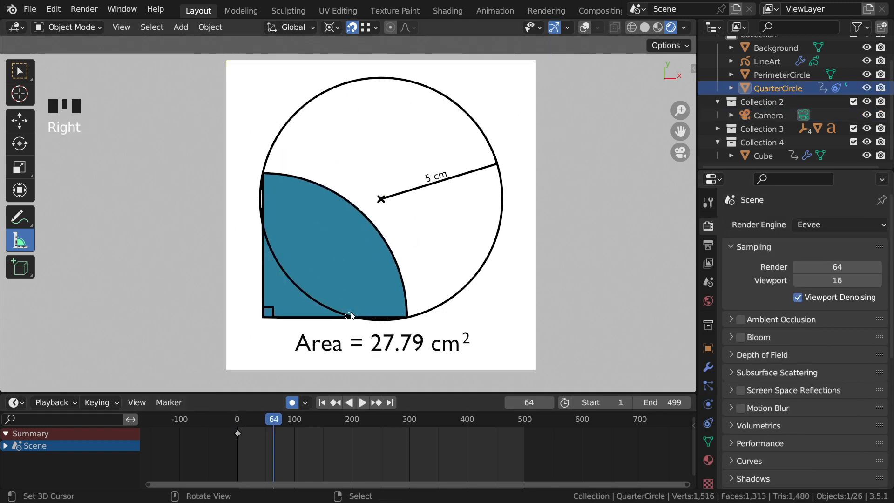
pyautogui.hotkey('ctrl', 'Tab')
pyautogui.press('z')
pyautogui.click(288, 300)
pyautogui.rightClick(290, 326)
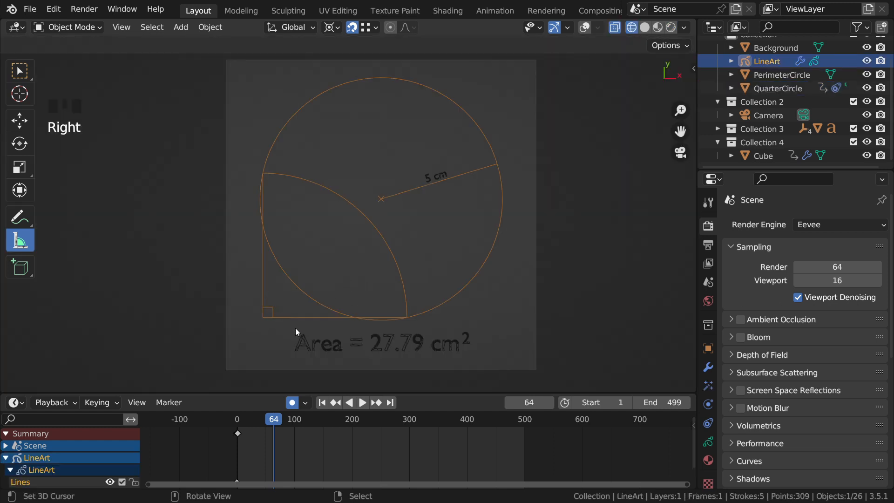
# - Show the viewport overlays and hide the LineArt object in order to select the QuarterCircle mesh
pyautogui.click(585, 28)
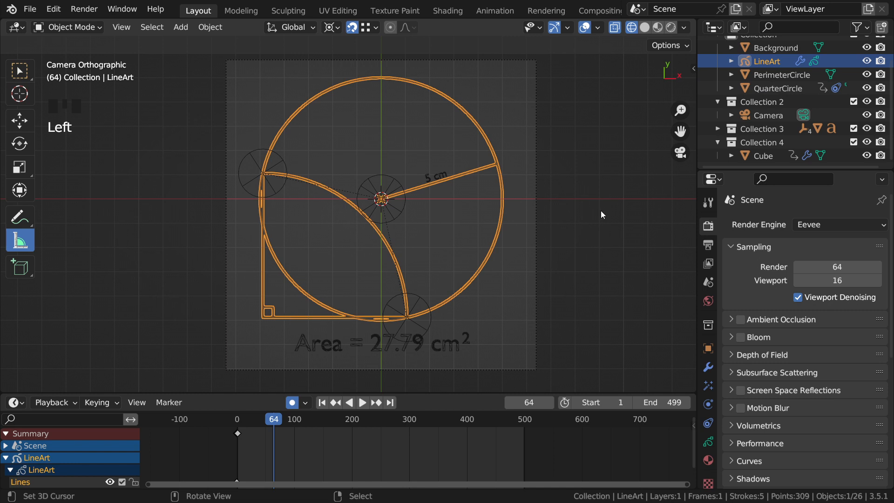
pyautogui.scroll(2, 791, 102)
pyautogui.click(866, 84)
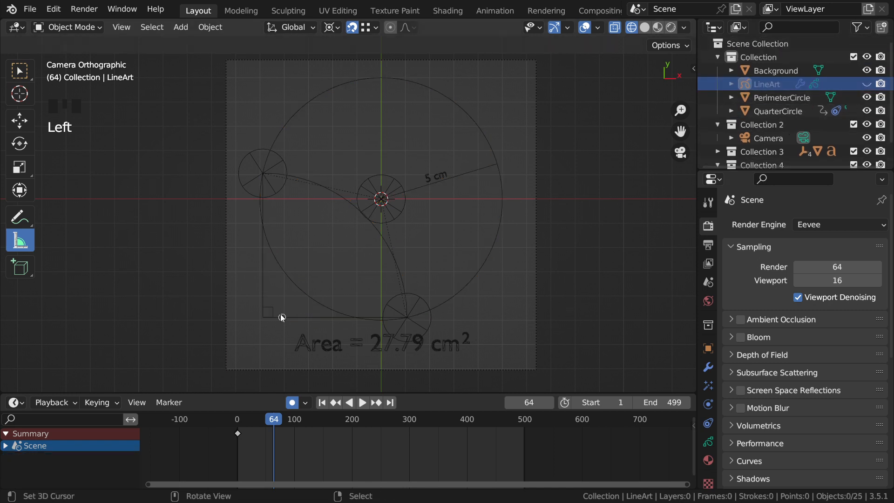
pyautogui.rightClick(264, 294)
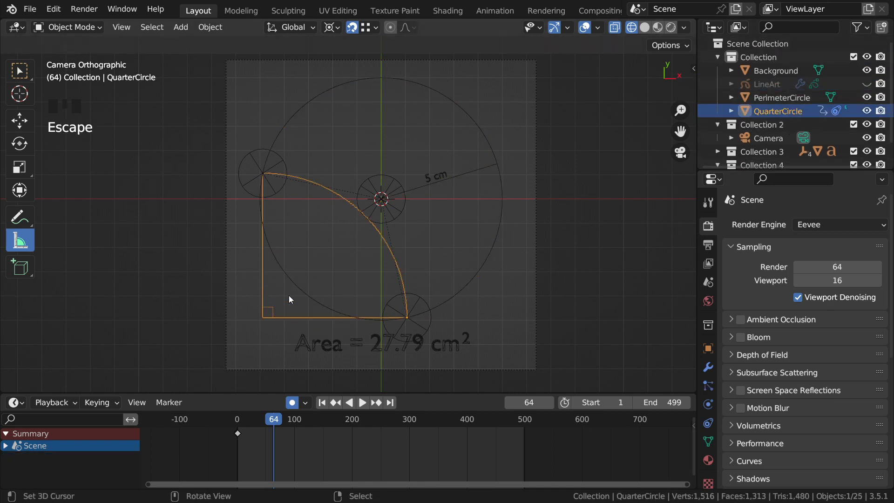
pyautogui.keyDown('ctrl'); pyautogui.moveTo(269, 297); pyautogui.dragTo(363, 258, button='middle'); pyautogui.keyUp('ctrl')
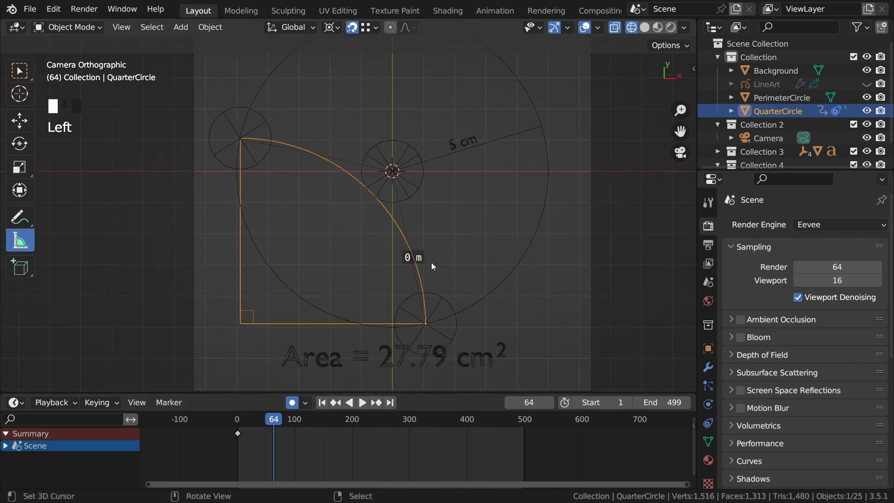
# - Try to delete the stray zero-length measurement on the quarter circle's arc, and undo the deletion of the QuarterCircle object
pyautogui.moveTo(334, 229); pyautogui.dragTo(285, 268)
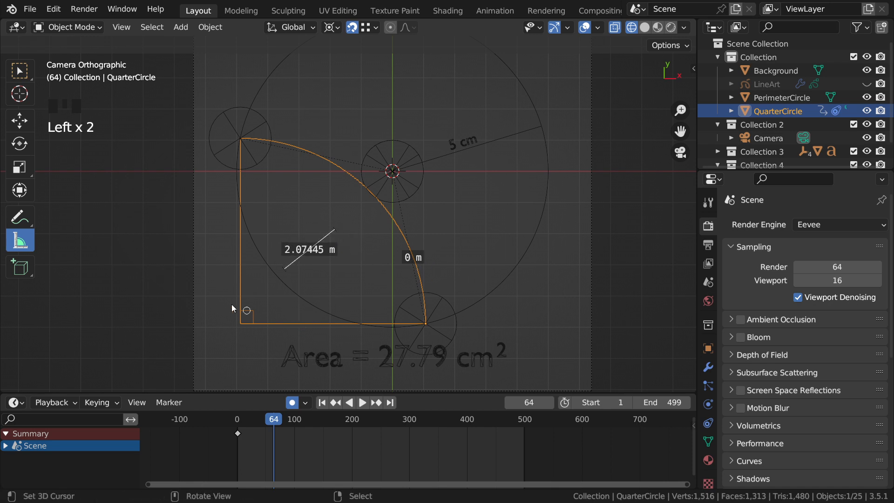
pyautogui.press('x')
pyautogui.rightClick(414, 257)
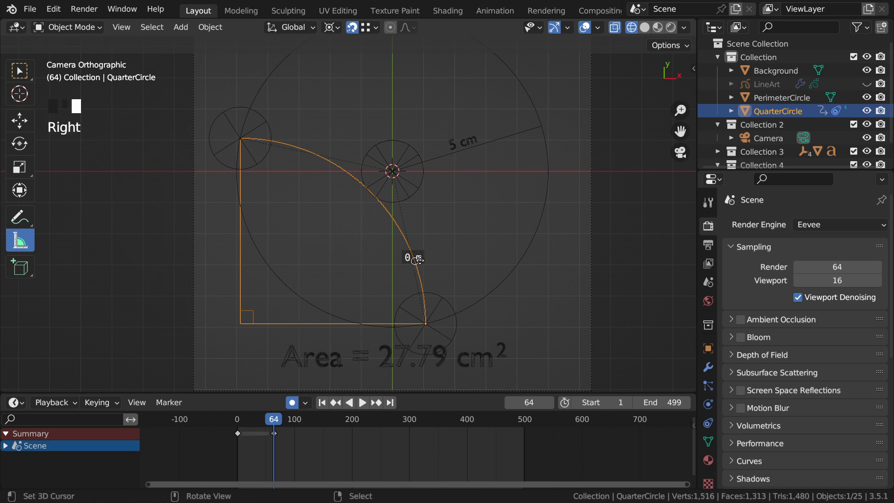
pyautogui.press('x')
pyautogui.press('x')
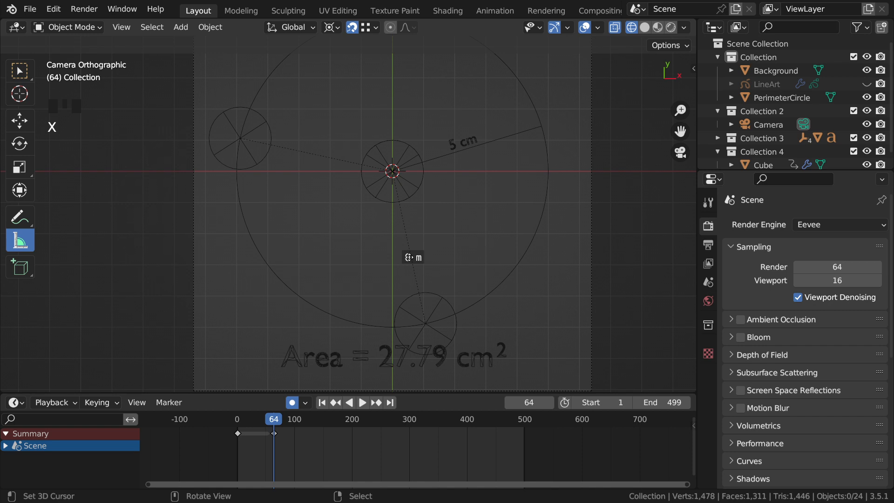
pyautogui.hotkey('ctrl', 'z')
# - Clear the leftover measurements beside the quarter circle's arc and return to the Select Box tool
pyautogui.moveTo(413, 257)
pyautogui.keyDown('ctrl'); pyautogui.mouseDown(button='middle')
pyautogui.moveTo(447, 206)
pyautogui.moveTo(414, 255)
pyautogui.mouseUp(button='middle'); pyautogui.keyUp('ctrl')
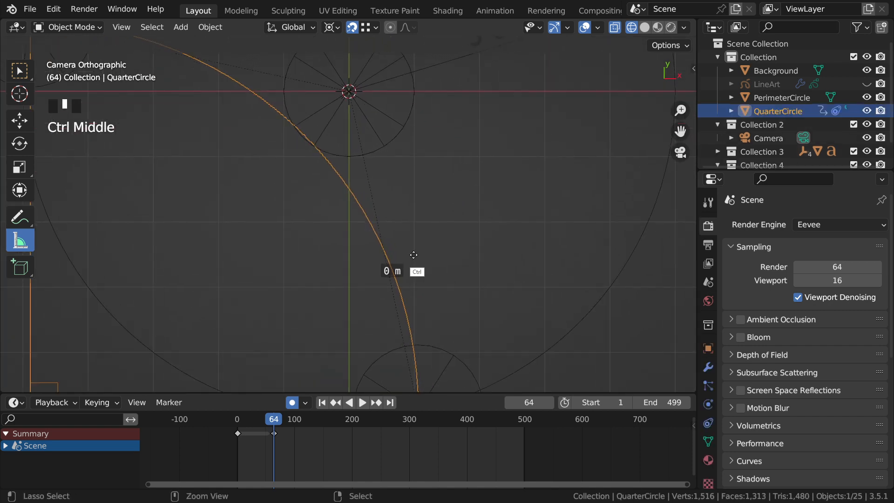
pyautogui.moveTo(400, 271); pyautogui.dragTo(551, 233)
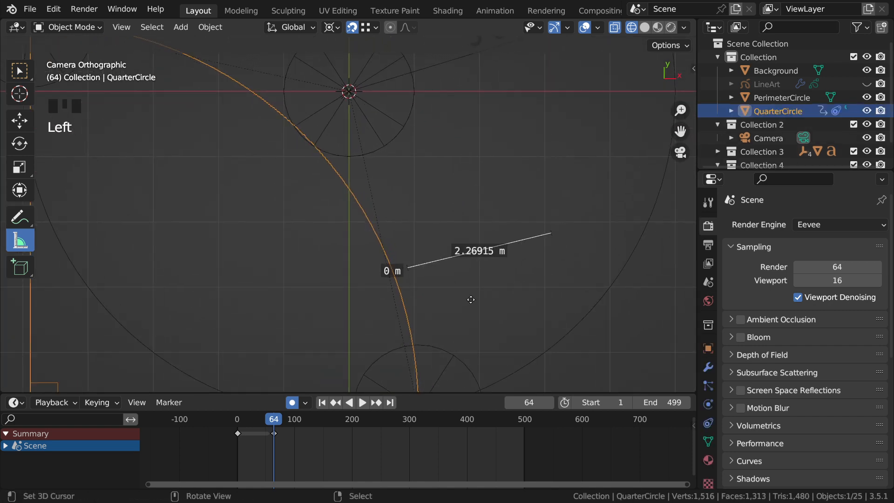
pyautogui.moveTo(387, 270); pyautogui.dragTo(392, 270)
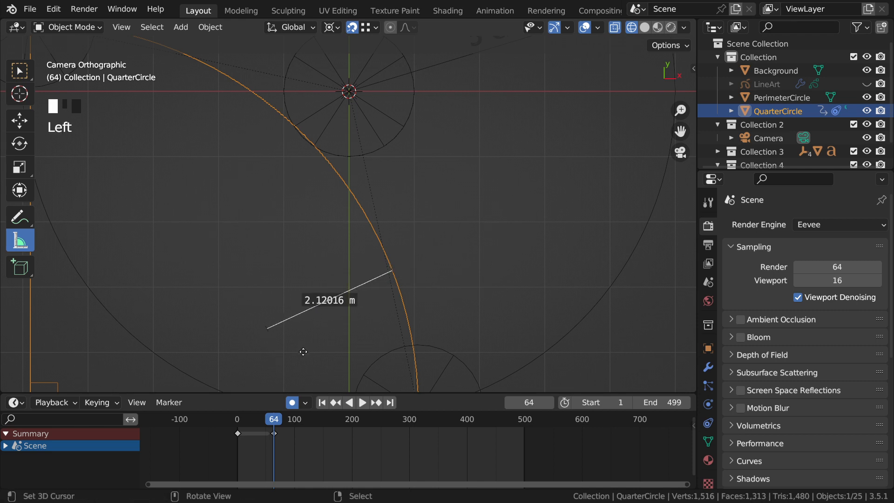
pyautogui.keyDown('ctrl'); pyautogui.moveTo(428, 218); pyautogui.dragTo(426, 310, button='middle'); pyautogui.keyUp('ctrl')
pyautogui.click(17, 72)
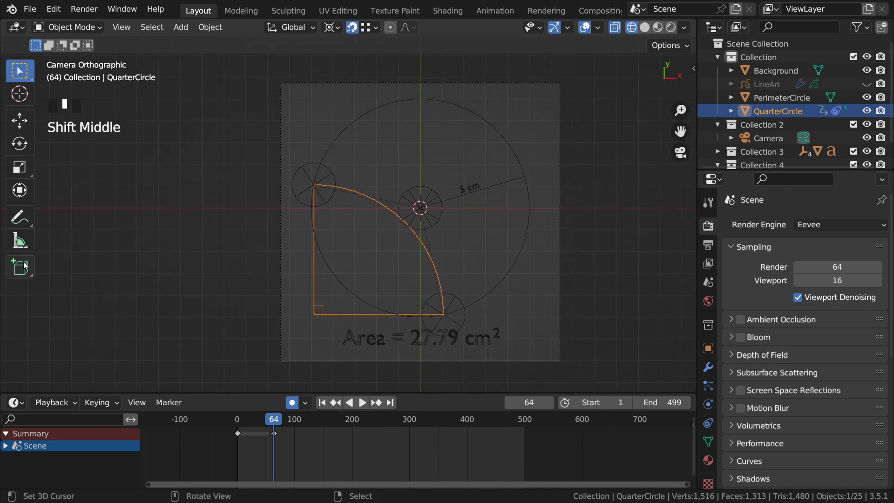
pyautogui.keyDown('ctrl'); pyautogui.moveTo(418, 348); pyautogui.dragTo(487, 338, button='middle'); pyautogui.keyUp('ctrl')
pyautogui.hotkey('shift', 'space')
pyautogui.press('Escape')
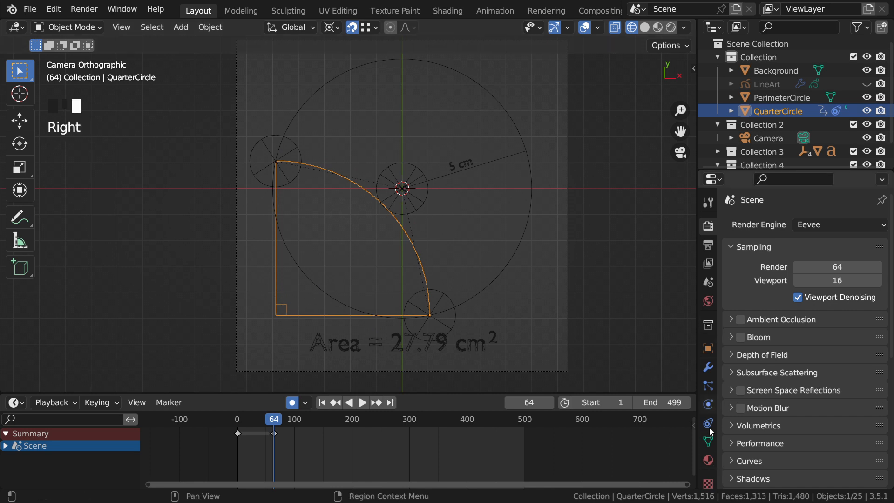
# - Switch to rendered top view without overlays and sample the QuarterCircle's Blue material emission color from the blue area of the reference image
pyautogui.click(708, 460)
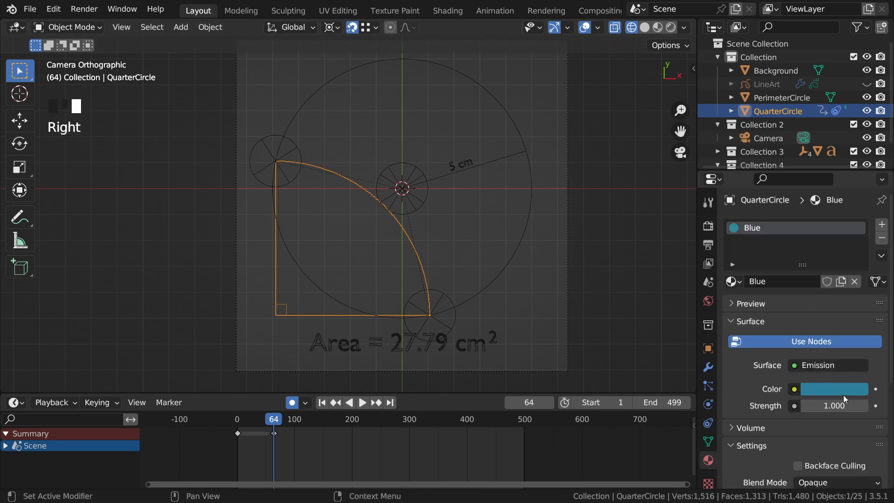
pyautogui.keyDown('ctrl'); pyautogui.moveTo(373, 235); pyautogui.dragTo(307, 288, button='middle'); pyautogui.keyUp('ctrl')
pyautogui.scroll(-2, 847, 66)
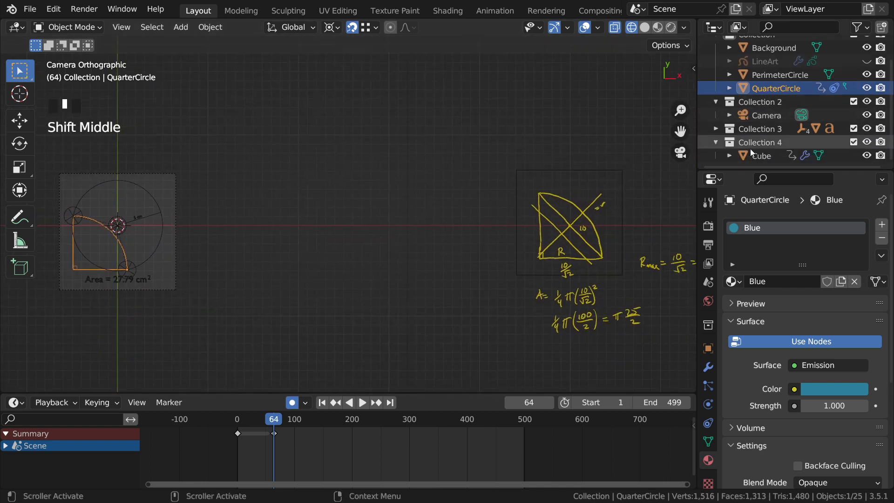
pyautogui.press('z')
pyautogui.moveTo(536, 283)
pyautogui.keyDown('ctrl'); pyautogui.mouseDown(button='middle')
pyautogui.moveTo(604, 199)
pyautogui.moveTo(599, 227)
pyautogui.mouseUp(button='middle'); pyautogui.keyUp('ctrl')
pyautogui.keyDown('shift'); pyautogui.moveTo(540, 197); pyautogui.dragTo(539, 197, button='middle'); pyautogui.keyUp('shift')
pyautogui.press('KP_7')
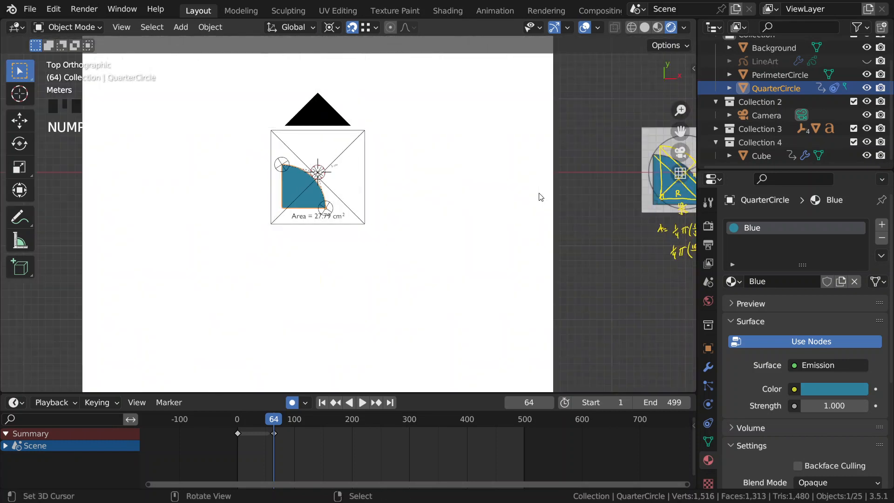
pyautogui.moveTo(599, 233)
pyautogui.keyDown('ctrl'); pyautogui.mouseDown(button='middle')
pyautogui.moveTo(445, 242)
pyautogui.moveTo(419, 206)
pyautogui.moveTo(418, 246)
pyautogui.mouseUp(button='middle'); pyautogui.keyUp('ctrl')
pyautogui.click(585, 27)
pyautogui.click(838, 390)
pyautogui.click(855, 330)
pyautogui.click(325, 222)
# - Compare the quarter circle's sampled blue with the reference image, with the viewport overlays shown again
pyautogui.keyDown('ctrl'); pyautogui.moveTo(370, 217); pyautogui.dragTo(363, 260, button='middle'); pyautogui.keyUp('ctrl')
pyautogui.keyDown('ctrl'); pyautogui.moveTo(361, 237); pyautogui.dragTo(344, 289, button='middle'); pyautogui.keyUp('ctrl')
pyautogui.moveTo(309, 262)
pyautogui.keyDown('shift'); pyautogui.mouseDown(button='middle')
pyautogui.moveTo(539, 287)
pyautogui.moveTo(408, 311)
pyautogui.moveTo(369, 296)
pyautogui.moveTo(599, 323)
pyautogui.moveTo(375, 314)
pyautogui.mouseUp(button='middle'); pyautogui.keyUp('shift')
pyautogui.keyDown('shift'); pyautogui.moveTo(298, 327); pyautogui.dragTo(434, 337, button='middle'); pyautogui.keyUp('shift')
pyautogui.keyDown('shift'); pyautogui.moveTo(247, 289); pyautogui.dragTo(430, 304, button='middle'); pyautogui.keyUp('shift')
pyautogui.keyDown('ctrl'); pyautogui.moveTo(342, 304); pyautogui.dragTo(540, 320, button='middle'); pyautogui.keyUp('ctrl')
pyautogui.click(584, 28)
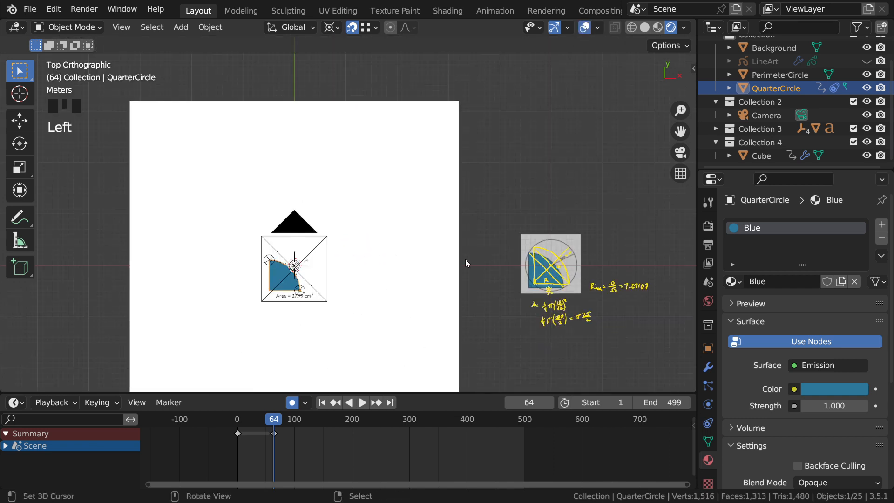
# - Hide the overlays and resample the Blue material's emission color from a close-up of the reference image's quarter circle
pyautogui.keyDown('ctrl'); pyautogui.moveTo(596, 316); pyautogui.dragTo(512, 294, button='middle'); pyautogui.keyUp('ctrl')
pyautogui.click(583, 28)
pyautogui.click(859, 390)
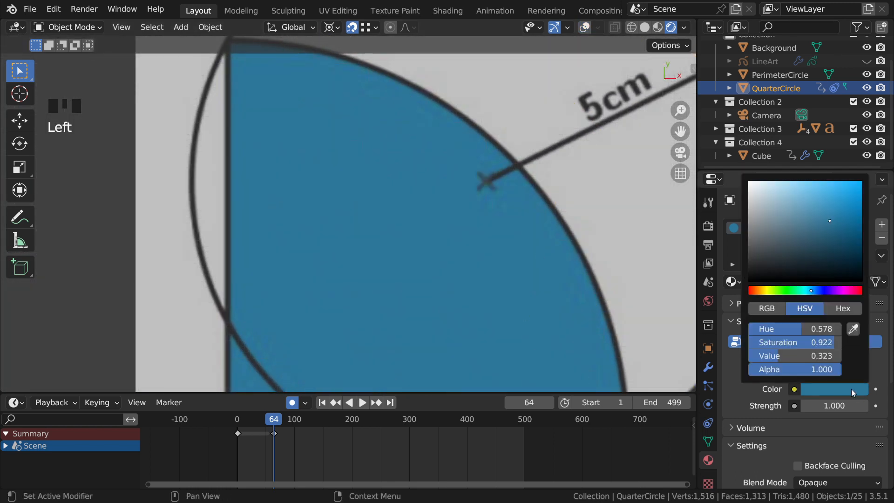
pyautogui.click(856, 331)
pyautogui.click(460, 287)
pyautogui.keyDown('ctrl'); pyautogui.moveTo(405, 239); pyautogui.dragTo(545, 323, button='middle'); pyautogui.keyUp('ctrl')
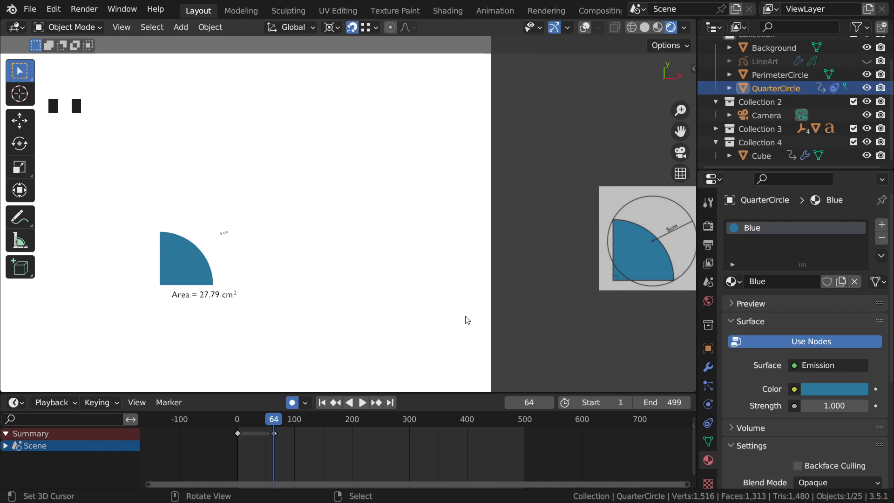
# - Return to the camera view, fit it in a maximized viewport and hide the overlays
pyautogui.keyDown('ctrl'); pyautogui.moveTo(358, 280); pyautogui.dragTo(335, 259, button='middle'); pyautogui.keyUp('ctrl')
pyautogui.keyDown('shift'); pyautogui.moveTo(368, 294); pyautogui.dragTo(395, 298, button='middle'); pyautogui.keyUp('shift')
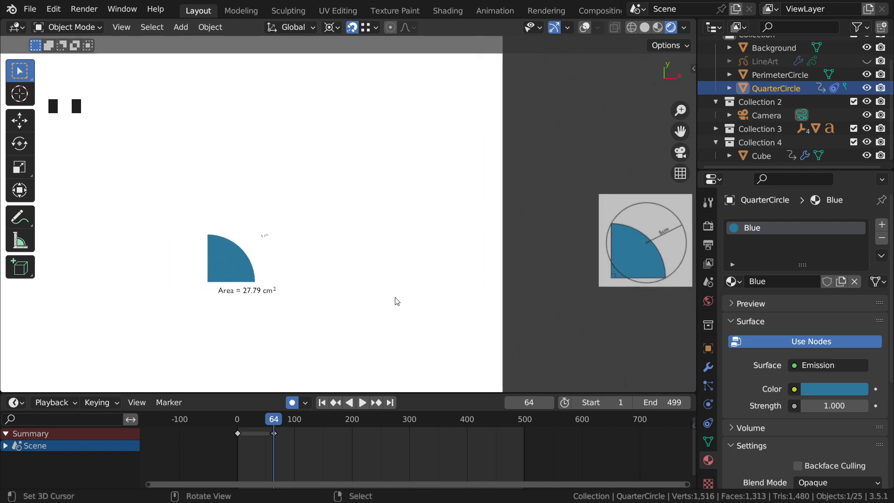
pyautogui.click(588, 31)
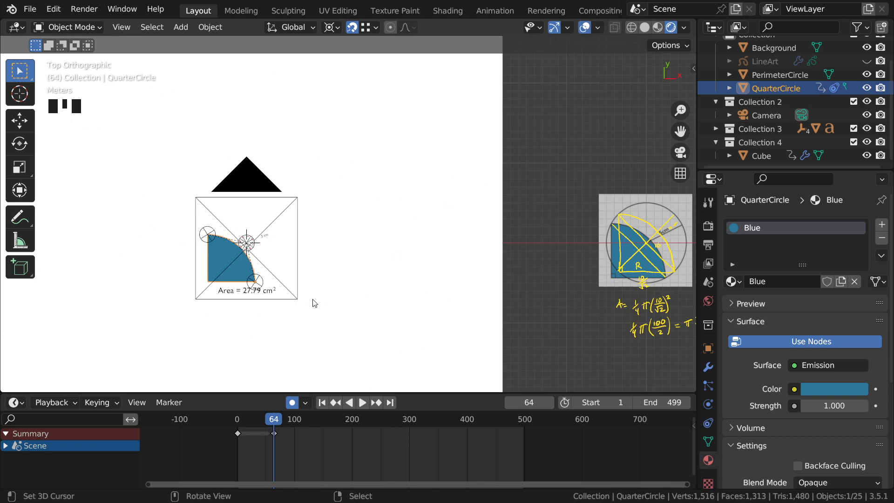
pyautogui.keyDown('ctrl'); pyautogui.moveTo(333, 303); pyautogui.dragTo(356, 273, button='middle'); pyautogui.keyUp('ctrl')
pyautogui.keyDown('shift'); pyautogui.moveTo(380, 195); pyautogui.dragTo(395, 176, button='middle'); pyautogui.keyUp('shift')
pyautogui.press('KP_0')
pyautogui.keyDown('ctrl'); pyautogui.moveTo(373, 273); pyautogui.dragTo(366, 257, button='middle'); pyautogui.keyUp('ctrl')
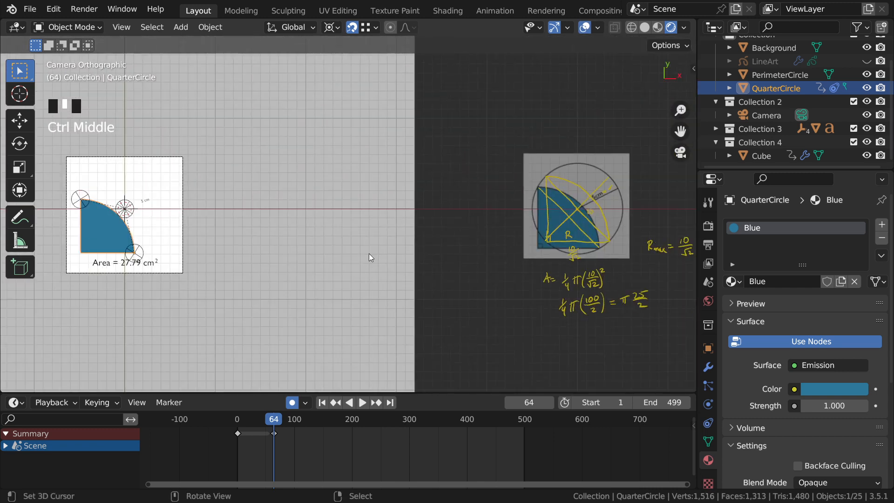
pyautogui.press('Home')
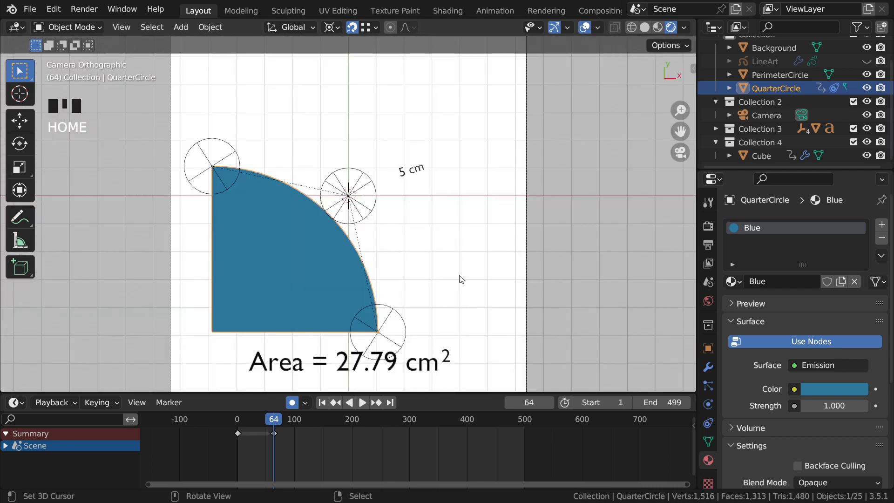
pyautogui.hotkey('ctrl', 'space')
pyautogui.click(783, 27)
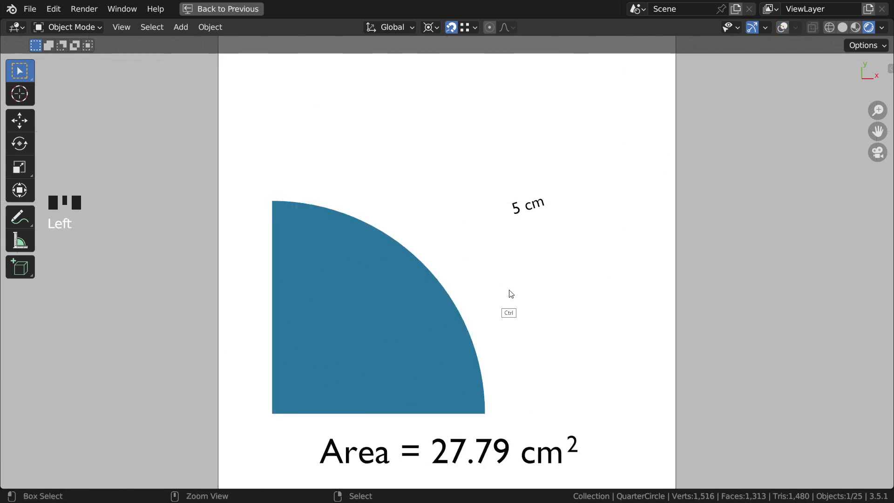
# - Unhide the LineArt object so the diagram's outlines display in the maximized viewport
pyautogui.hotkey('shift', 'space')
pyautogui.press('Escape')
pyautogui.press('Escape')
pyautogui.press('Escape')
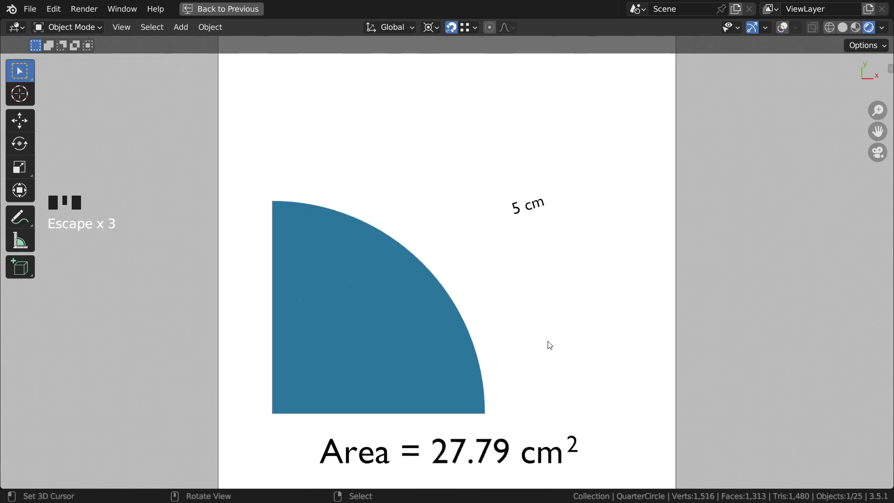
pyautogui.hotkey('ctrl', 'space')
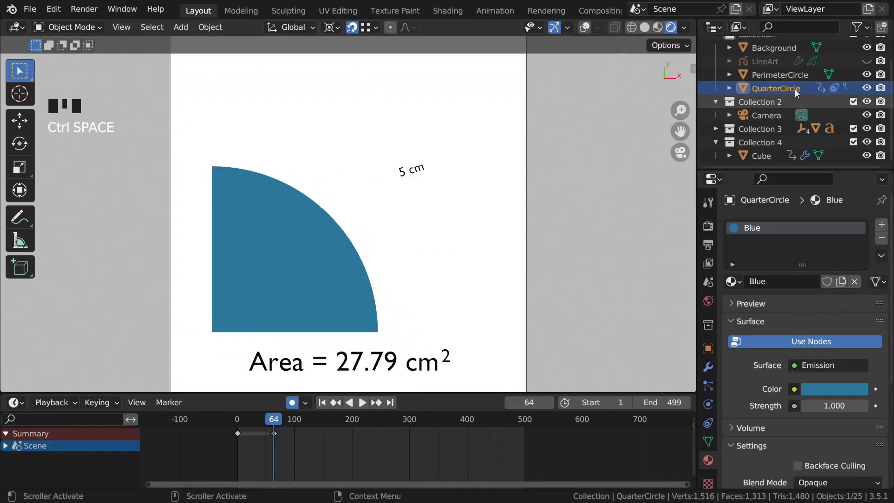
pyautogui.click(866, 61)
pyautogui.hotkey('ctrl', 'space')
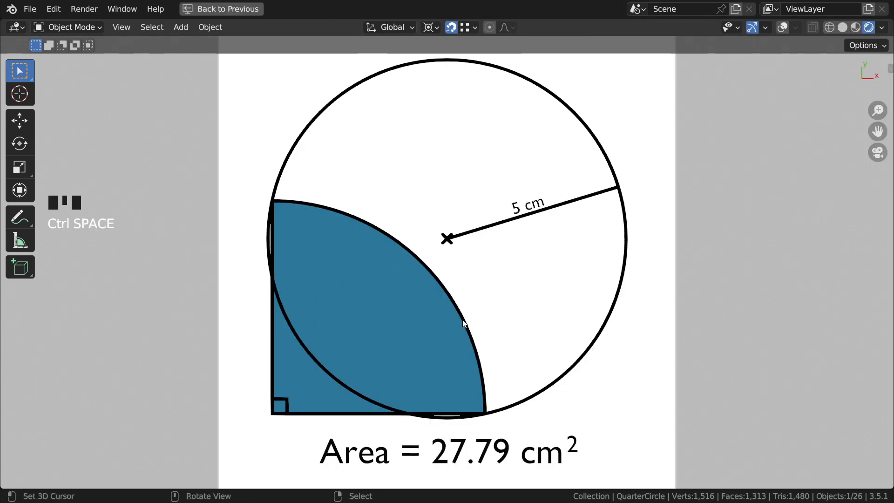
# - Play the animation in the maximized camera view to review the finished diagram, and restore the full workspace layout
pyautogui.hotkey('shift', 'space')
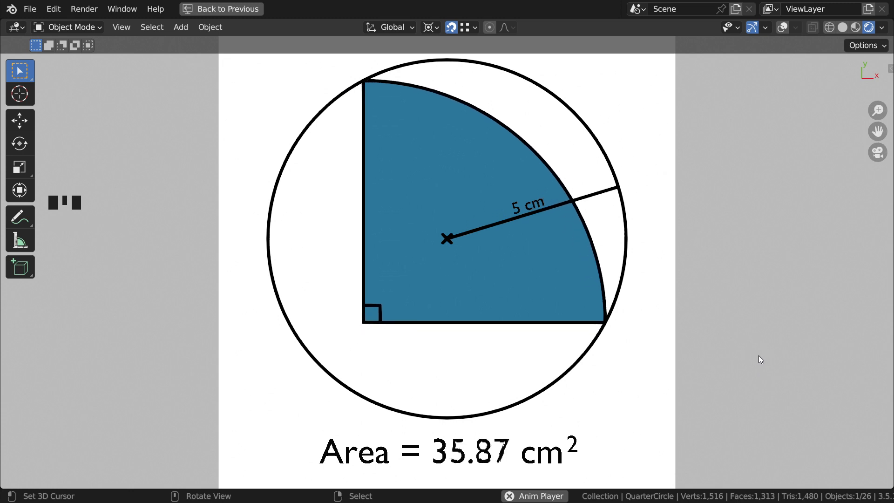
pyautogui.hotkey('ctrl', 'space')
pyautogui.hotkey('ctrl', 'space')
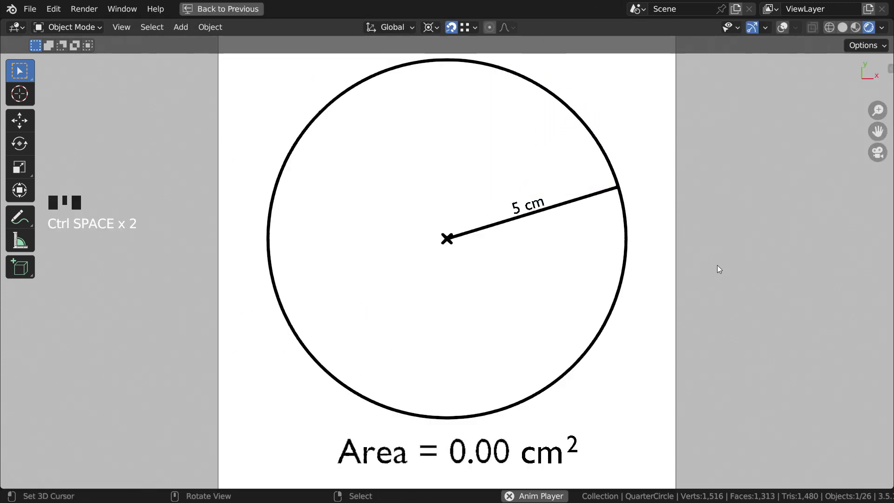
pyautogui.press('Home')
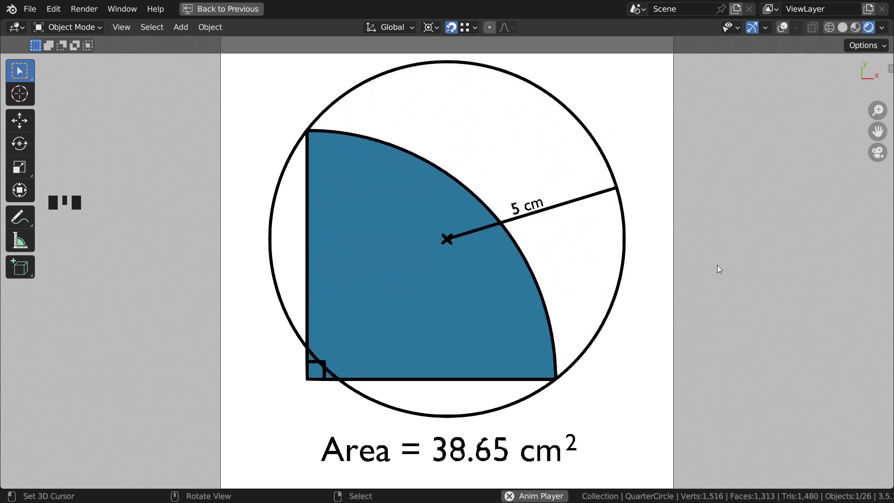
pyautogui.click(221, 9)
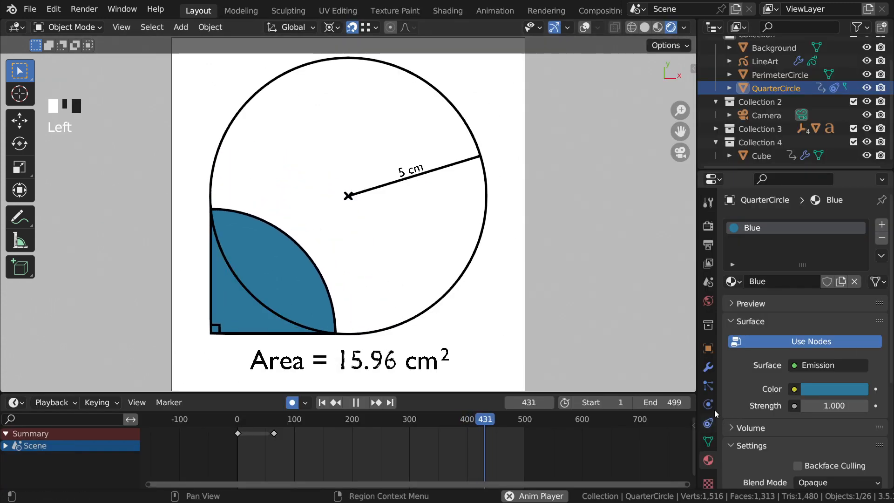
# - Browse for a render output location and go to the BlenderPretender folder's MathProblems\06-06-23 subfolder
pyautogui.click(708, 245)
pyautogui.scroll(-5, 821, 269)
pyautogui.scroll(-2, 864, 325)
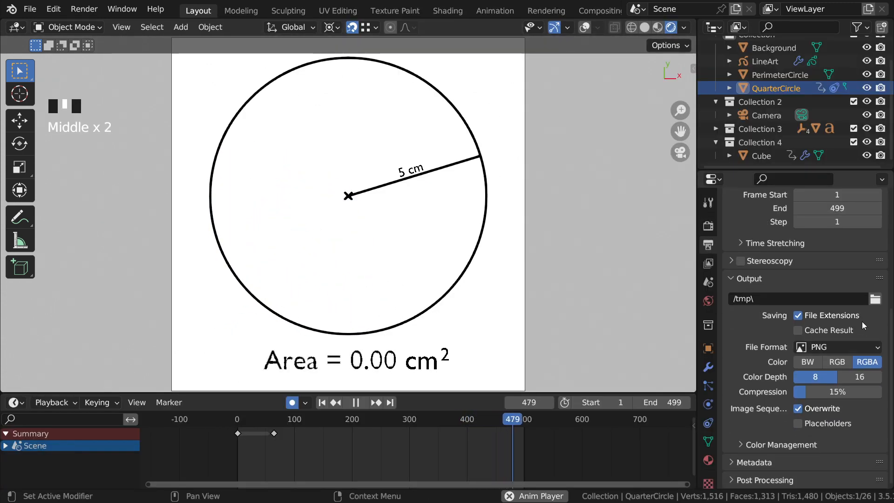
pyautogui.click(875, 299)
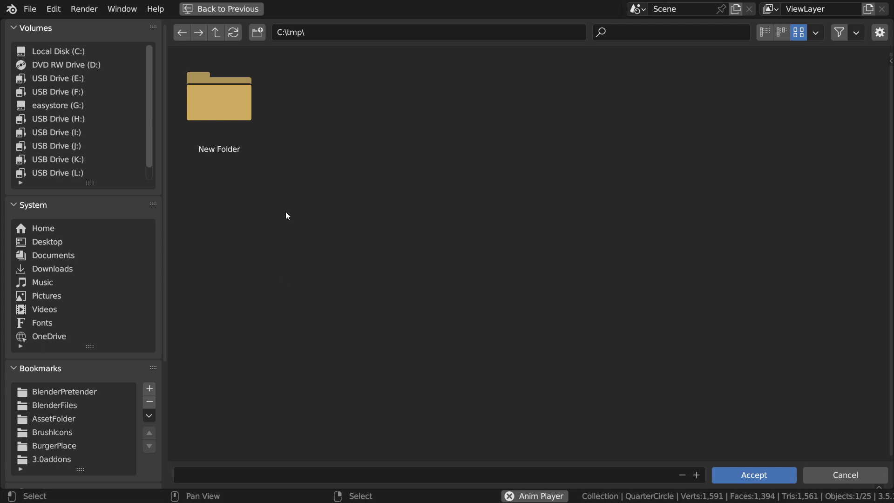
pyautogui.click(77, 395)
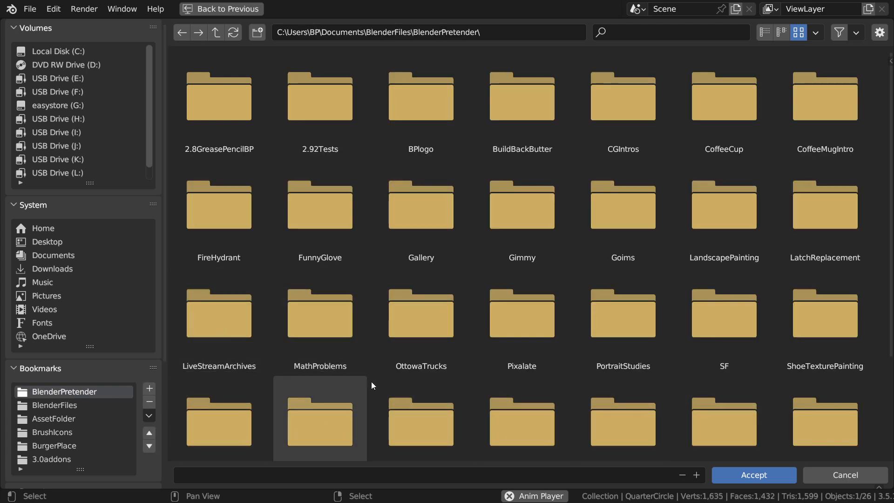
pyautogui.scroll(-1, 370, 381)
pyautogui.doubleClick(350, 321)
pyautogui.doubleClick(509, 148)
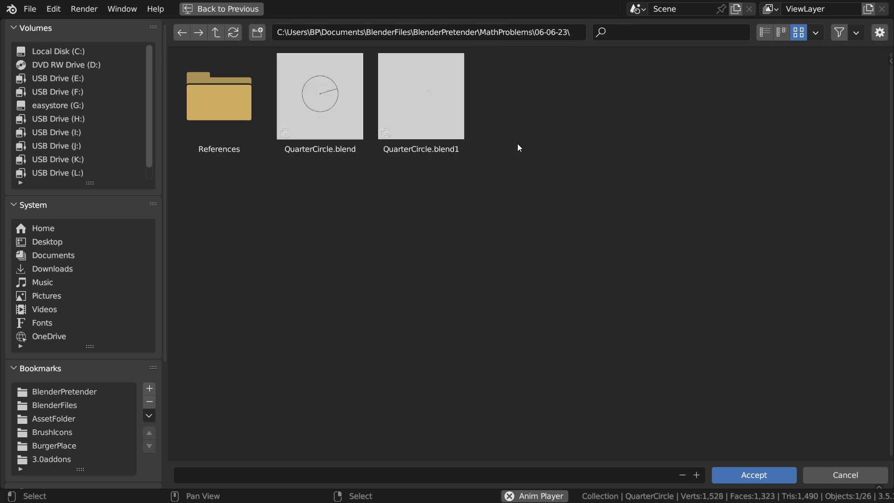
# - Create a RenderedImages folder there and set it as the render output location with the file name QuarterCircle
pyautogui.click(257, 32)
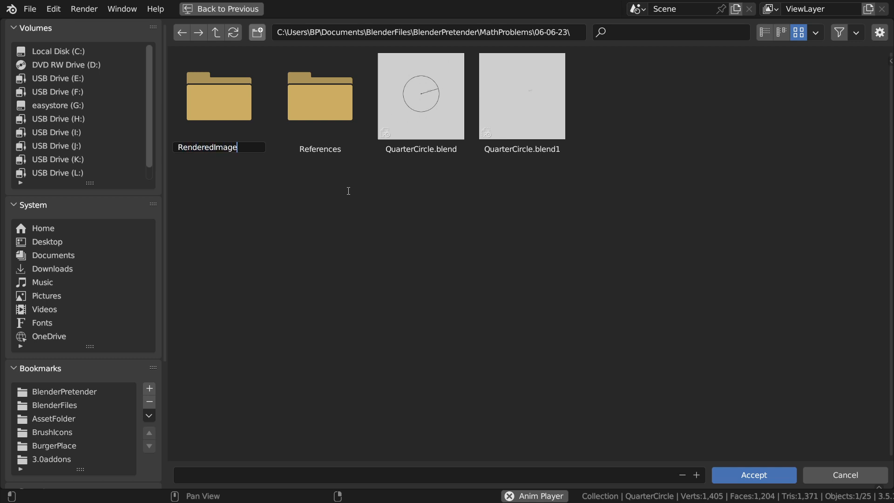
pyautogui.write('RenderedImages')
pyautogui.press('Return')
pyautogui.doubleClick(327, 139)
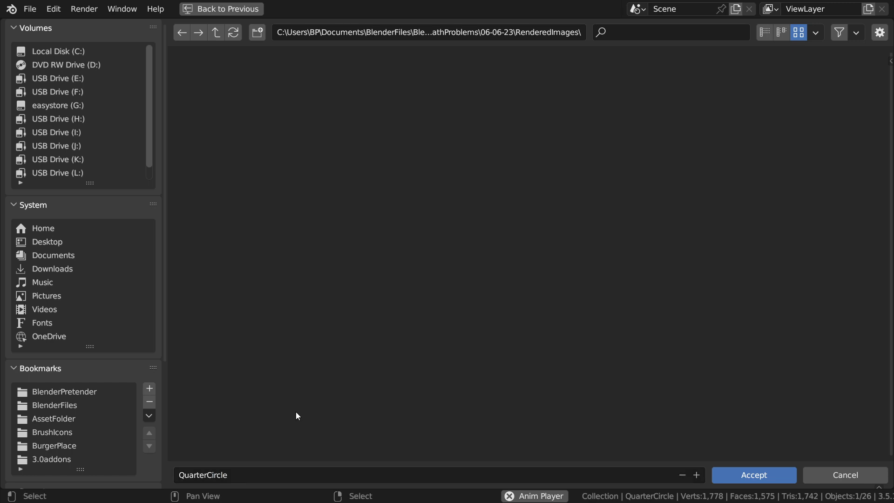
pyautogui.click(764, 476)
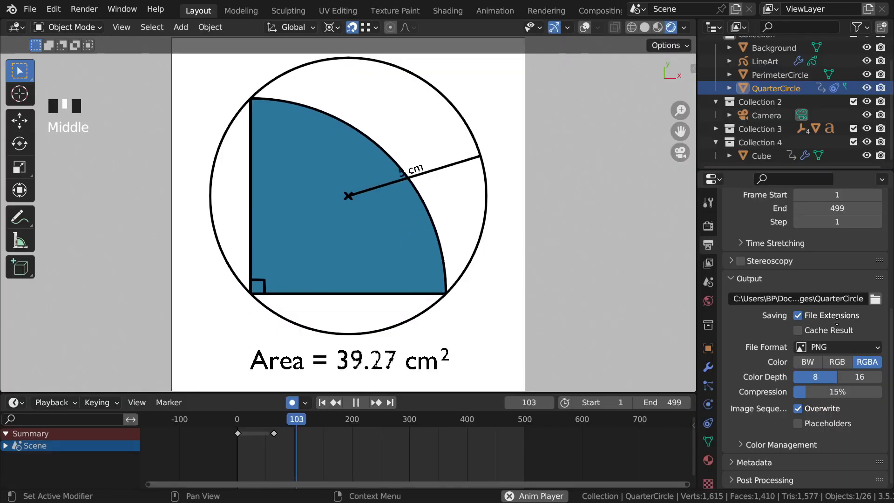
# - Set the output file format to FFmpeg Video and expand its encoding settings
pyautogui.click(862, 348)
pyautogui.click(837, 414)
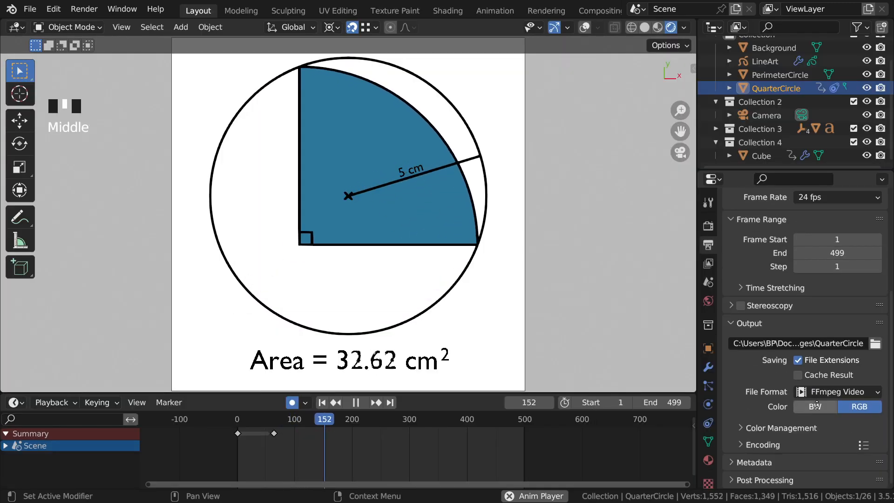
pyautogui.scroll(-5, 795, 432)
pyautogui.click(759, 250)
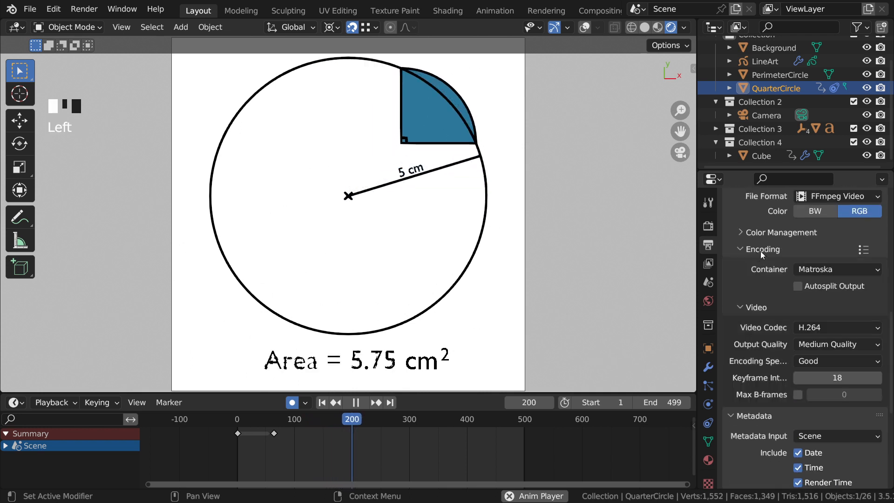
# - Apply the H264 in MP4 preset to the video output's encoding settings
pyautogui.click(861, 269)
pyautogui.click(865, 251)
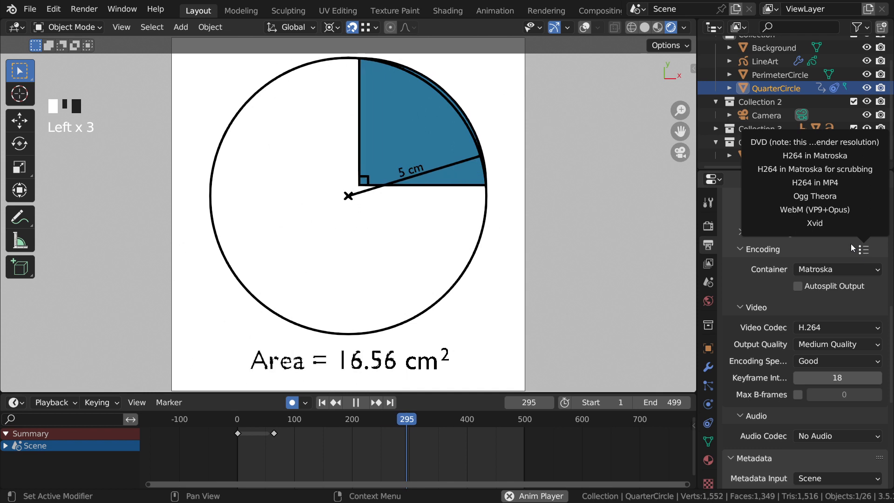
pyautogui.click(828, 183)
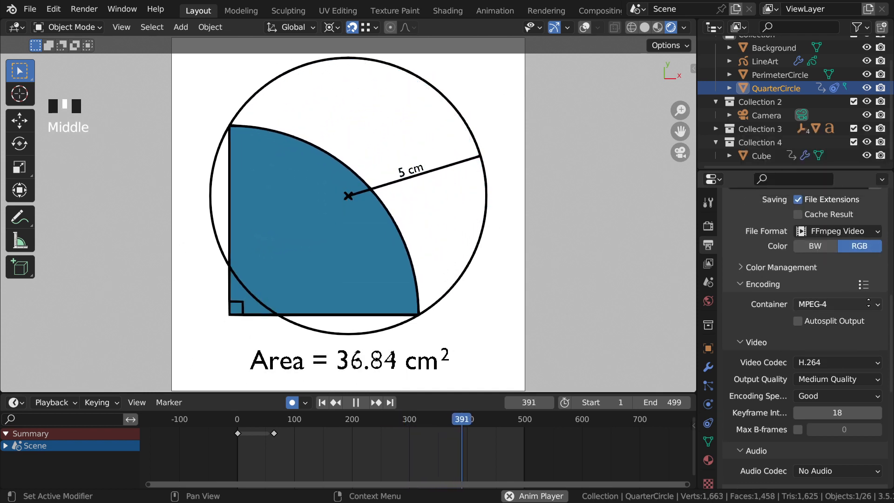
pyautogui.scroll(2, 862, 310)
pyautogui.click(863, 309)
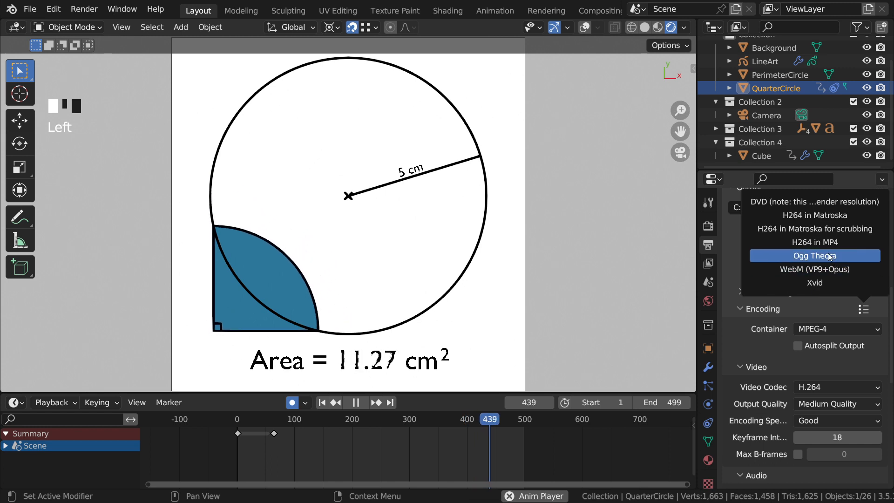
pyautogui.click(840, 243)
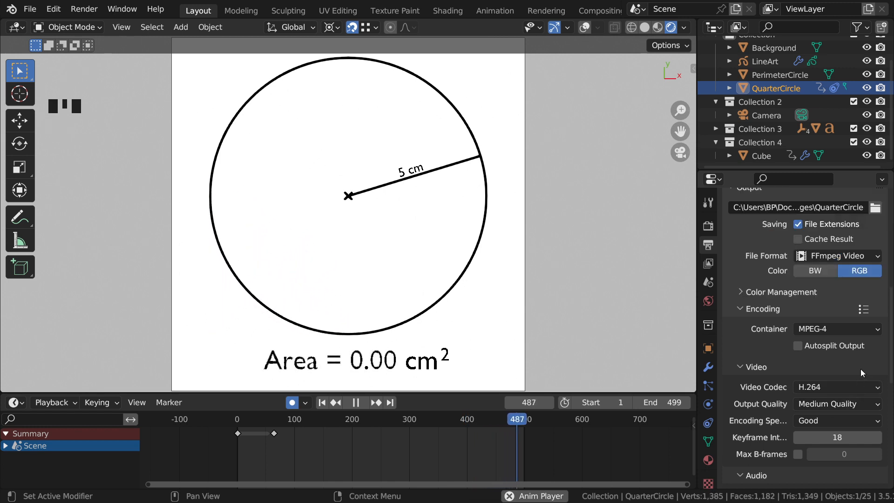
# - Choose MPEG-4 as the encoding container and reapply the H264 in MP4 preset
pyautogui.click(867, 329)
pyautogui.click(804, 329)
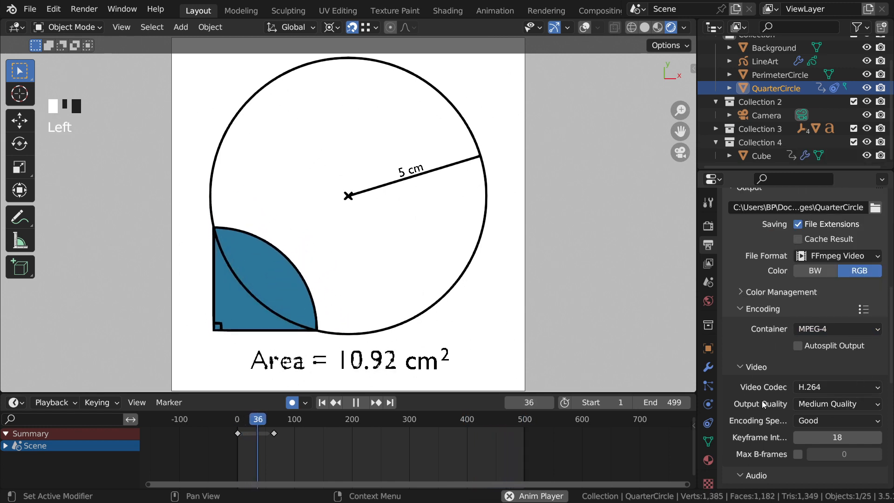
pyautogui.click(864, 310)
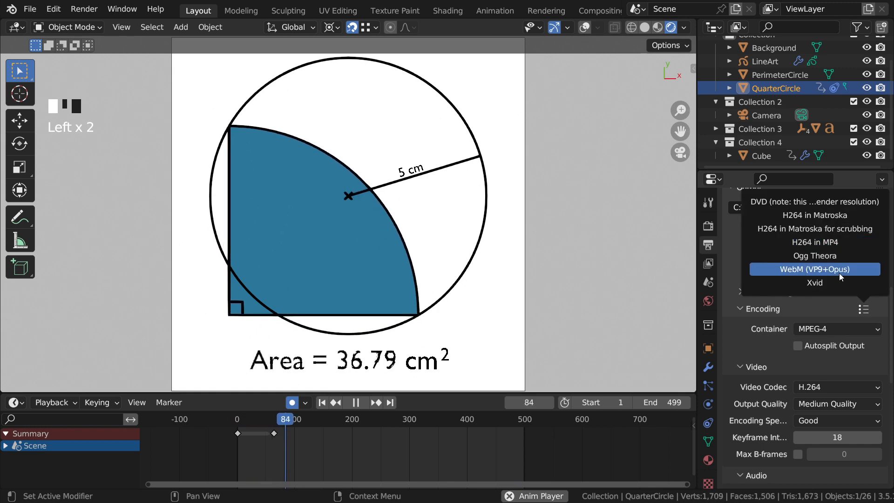
pyautogui.click(815, 328)
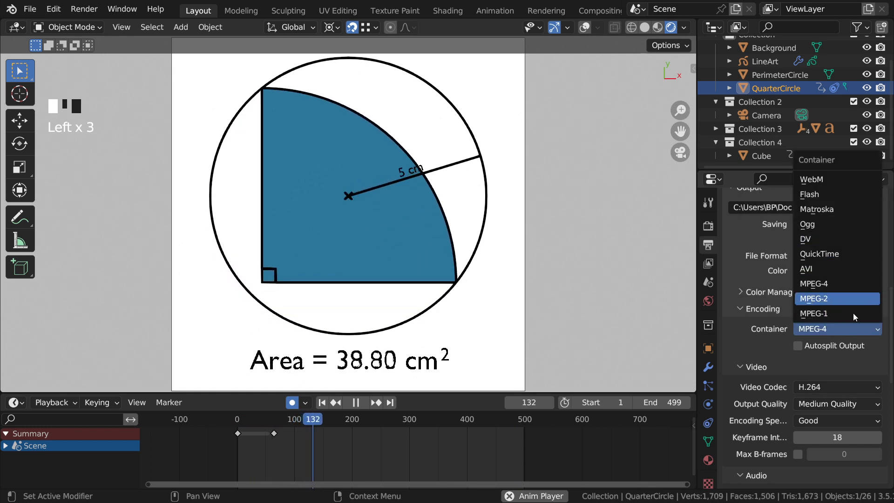
pyautogui.click(814, 284)
pyautogui.click(863, 309)
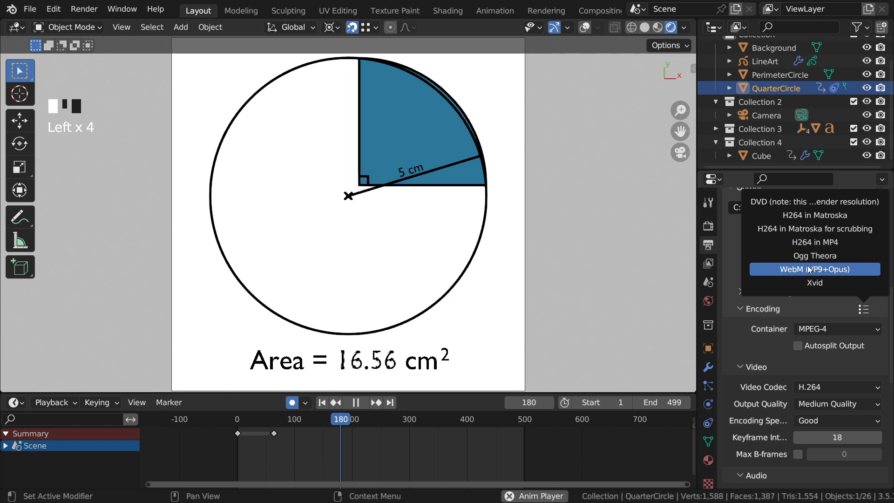
pyautogui.click(830, 242)
# - Limit the included output metadata to Scene and Filename, and collapse the metadata settings
pyautogui.scroll(-12, 848, 286)
pyautogui.scroll(-5, 848, 286)
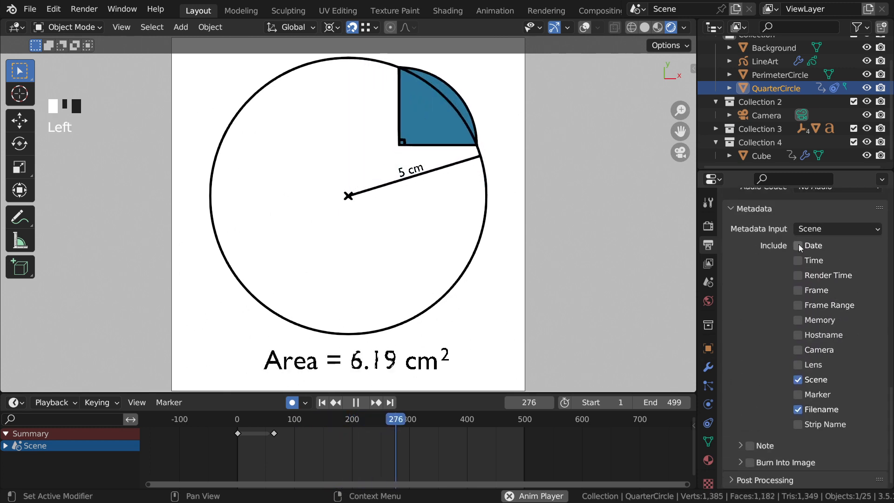
pyautogui.moveTo(812, 247); pyautogui.dragTo(794, 411, button='middle')
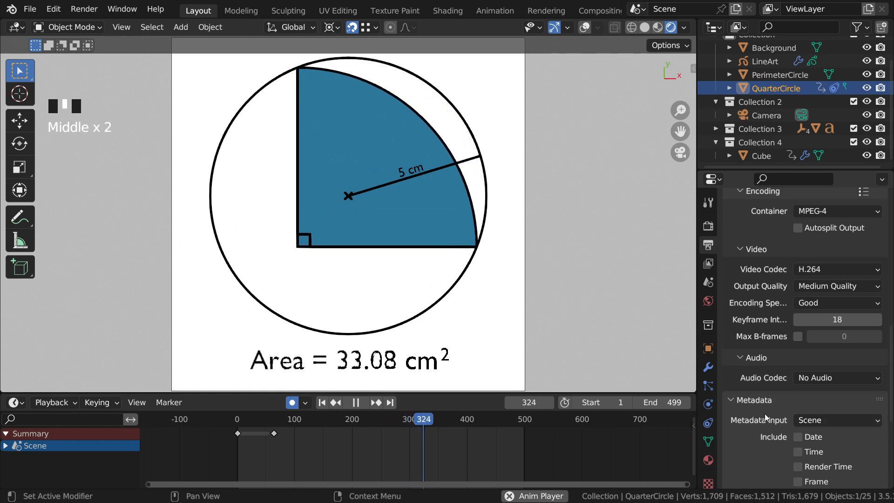
pyautogui.click(738, 401)
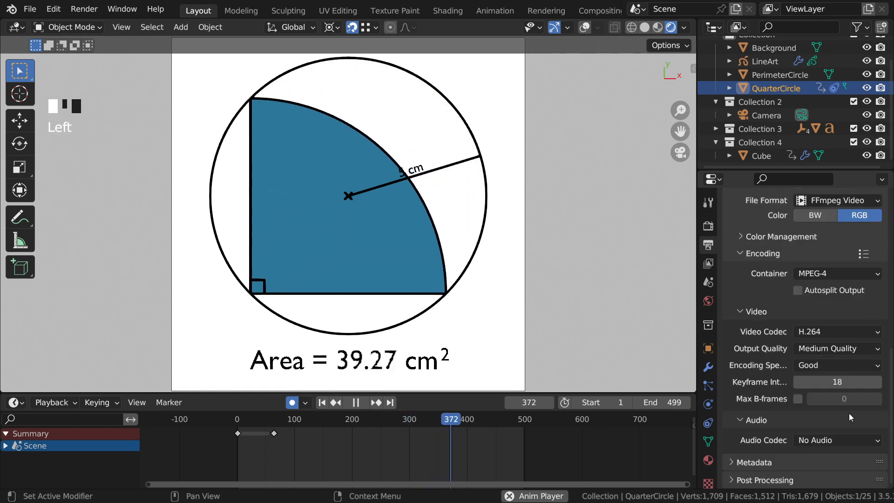
pyautogui.moveTo(766, 409); pyautogui.dragTo(796, 389, button='middle')
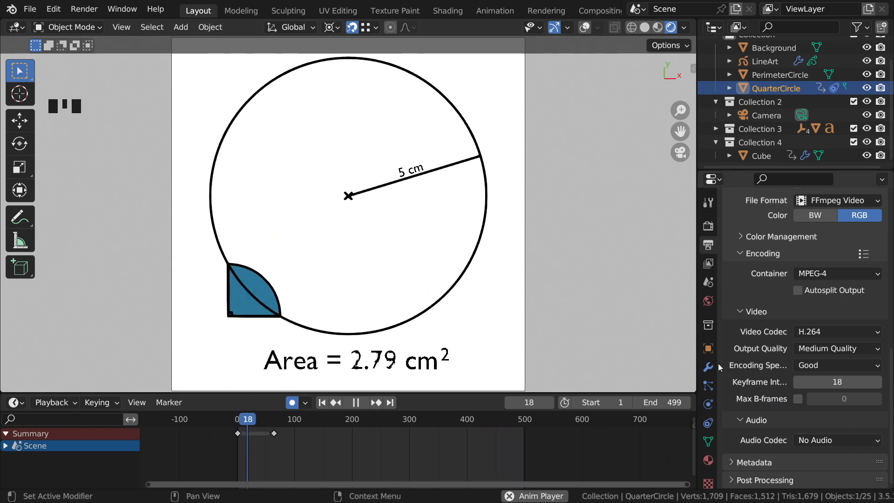
# - Look back over the output settings and maximize the camera view to review the playing quarter-circle animation
pyautogui.moveTo(819, 276); pyautogui.dragTo(788, 427, button='middle')
pyautogui.moveTo(817, 308); pyautogui.dragTo(786, 445, button='middle')
pyautogui.hotkey('ctrl', 'space')
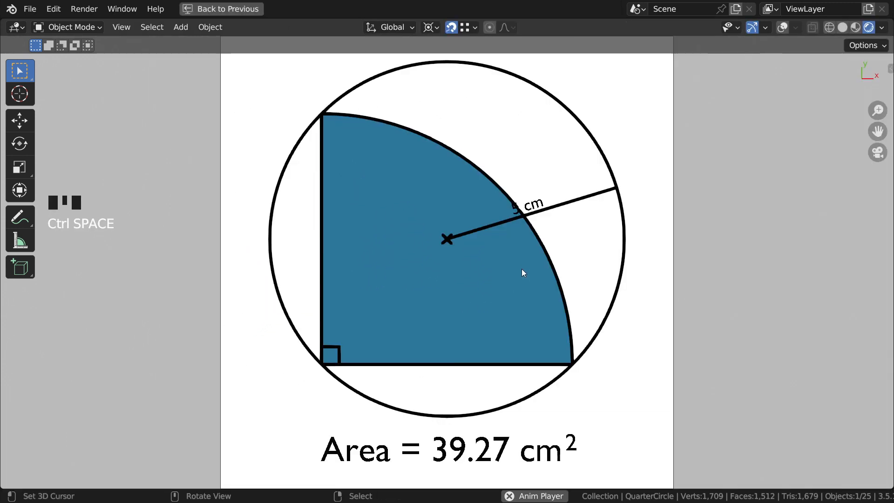